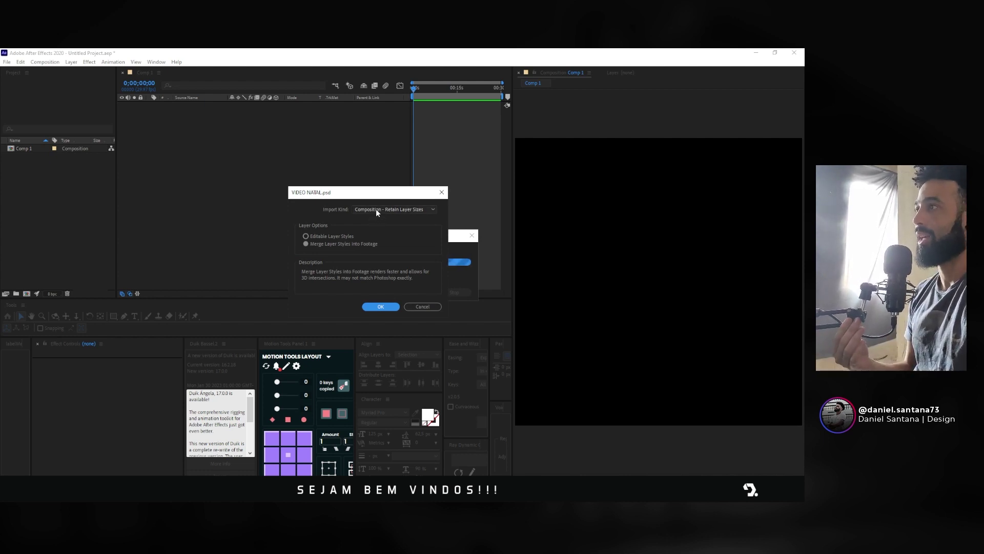
Step: Import VIDEO NATAL.psd as Composition - Retain Layer Sizes and open the VIDEO NATAL comp
left_click(376, 208)
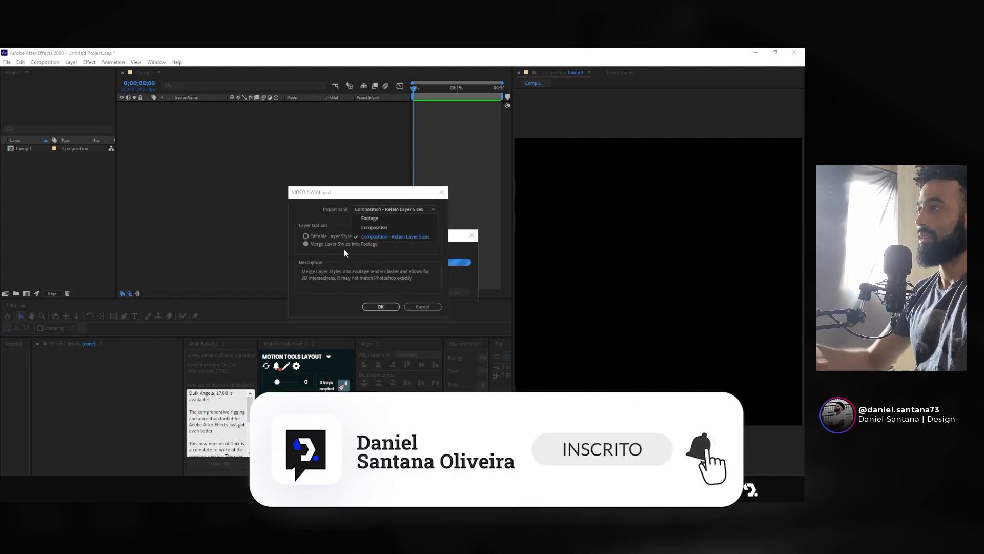
left_click(380, 306)
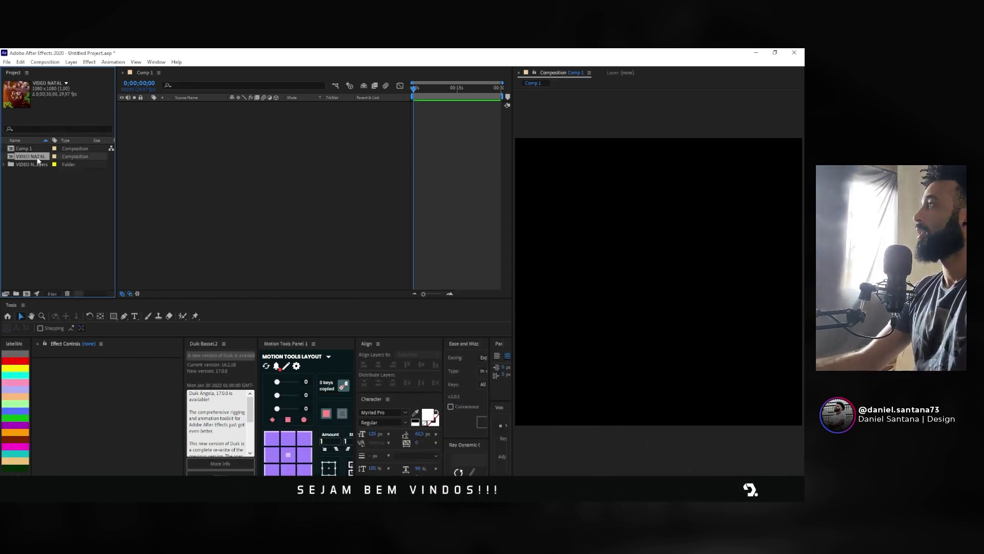
double_click(31, 156)
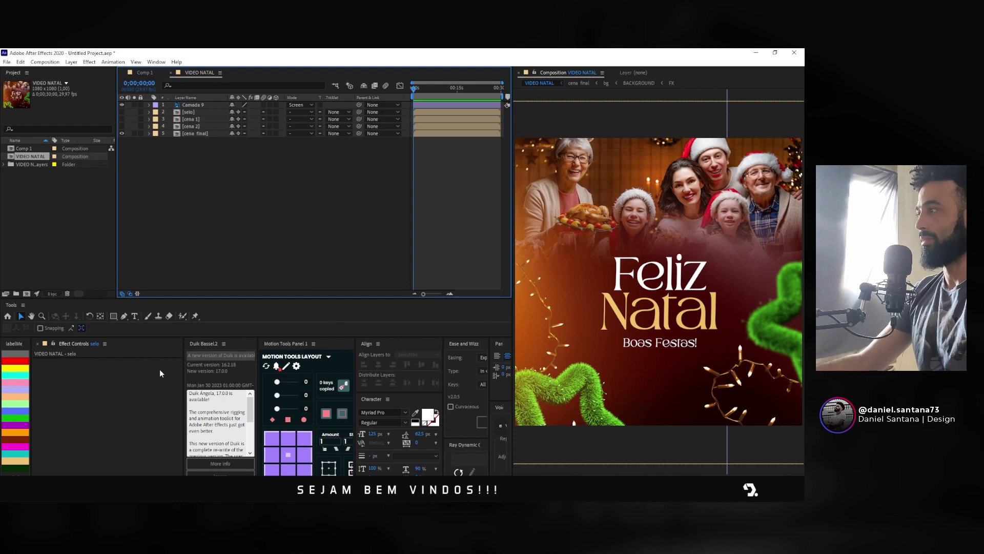
Step: Narrow the Duik Bassel and Motion Tools panels and widen Ease and Wizz, Paragraph and Void
left_click_drag(183, 385, 169, 386)
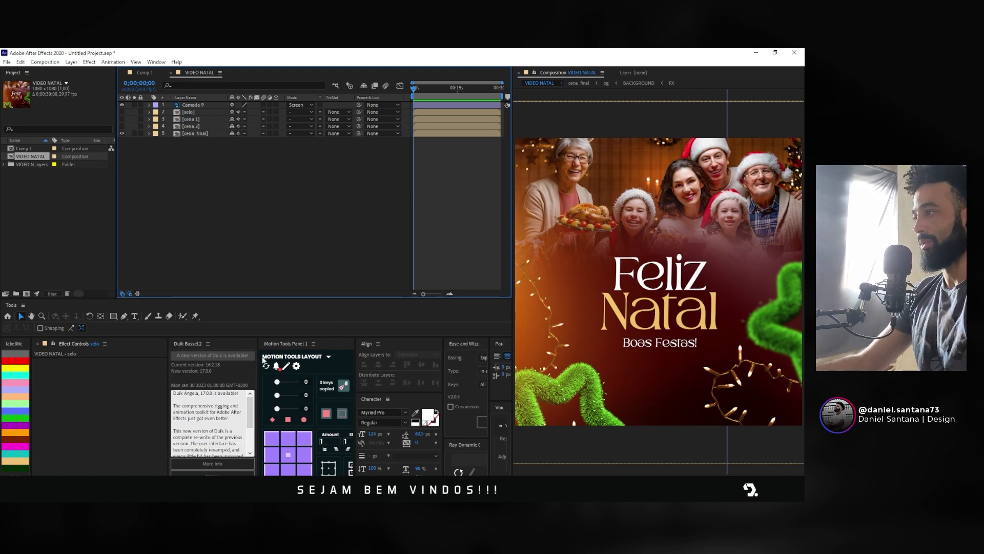
left_click_drag(258, 369, 243, 369)
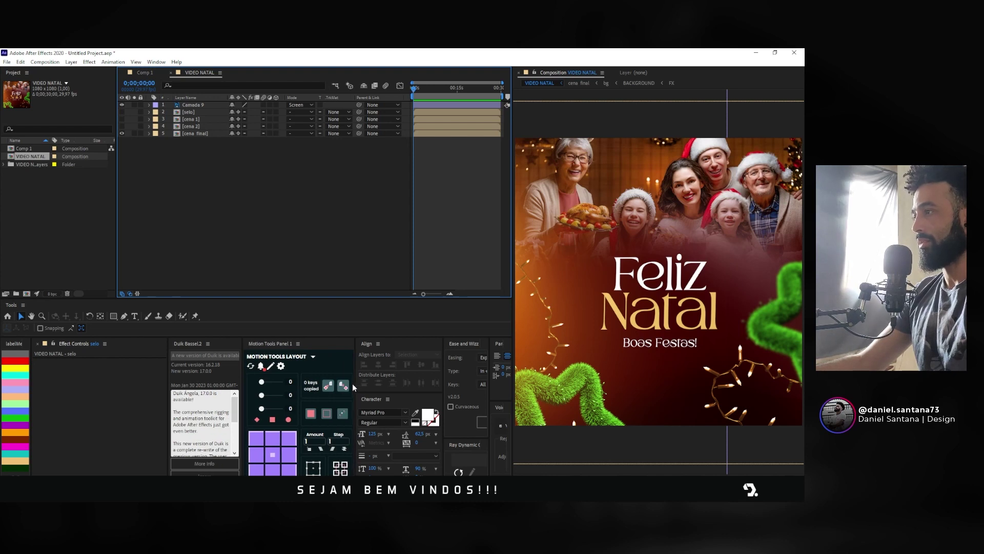
left_click_drag(354, 384, 300, 385)
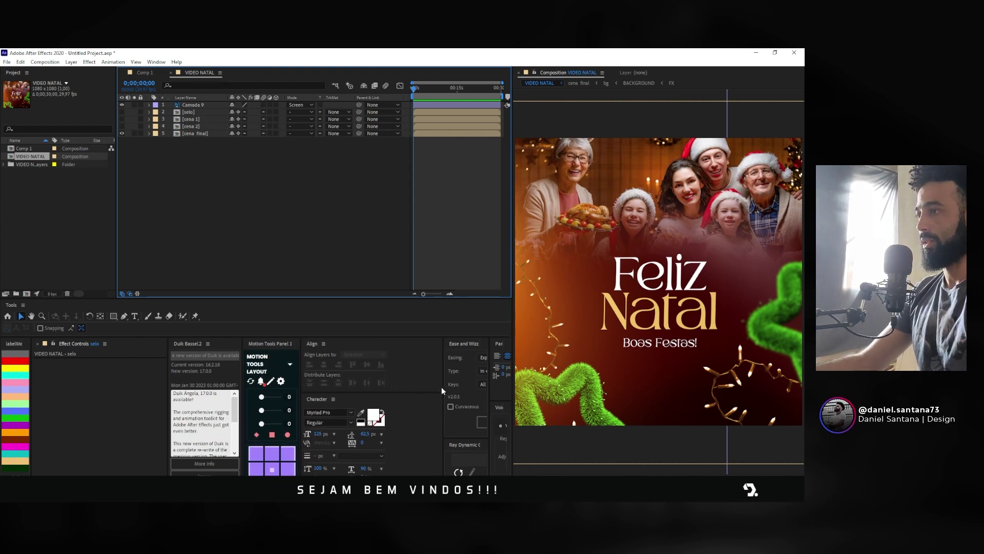
left_click_drag(443, 386, 402, 383)
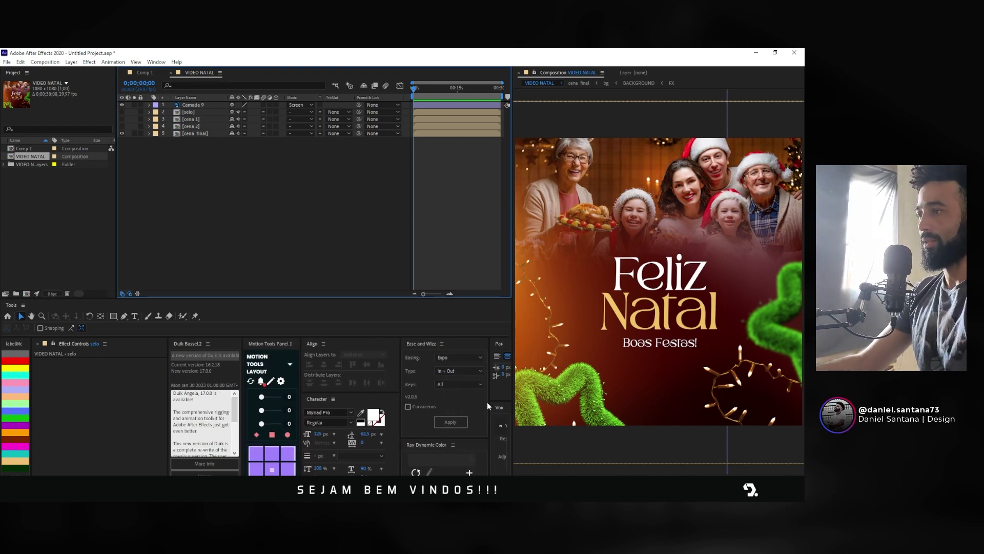
left_click_drag(487, 402, 447, 398)
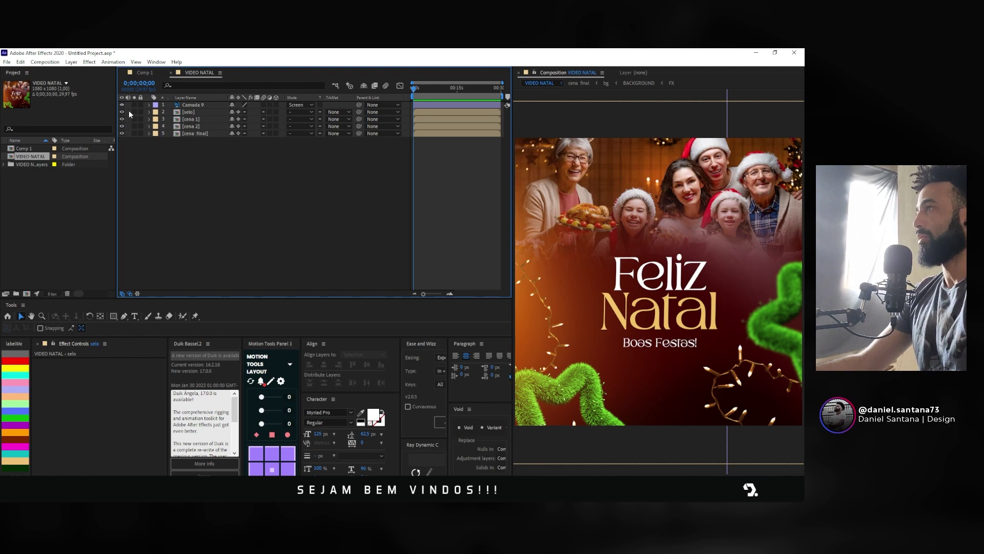
Step: Hide the blending and track matte columns and widen the timeline over the project list
left_click(130, 294)
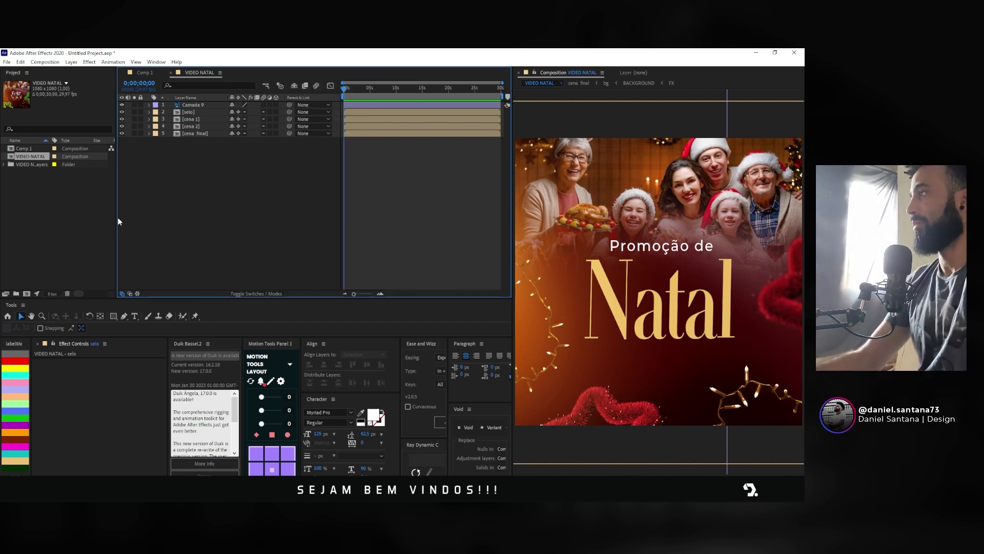
left_click_drag(117, 219, 82, 221)
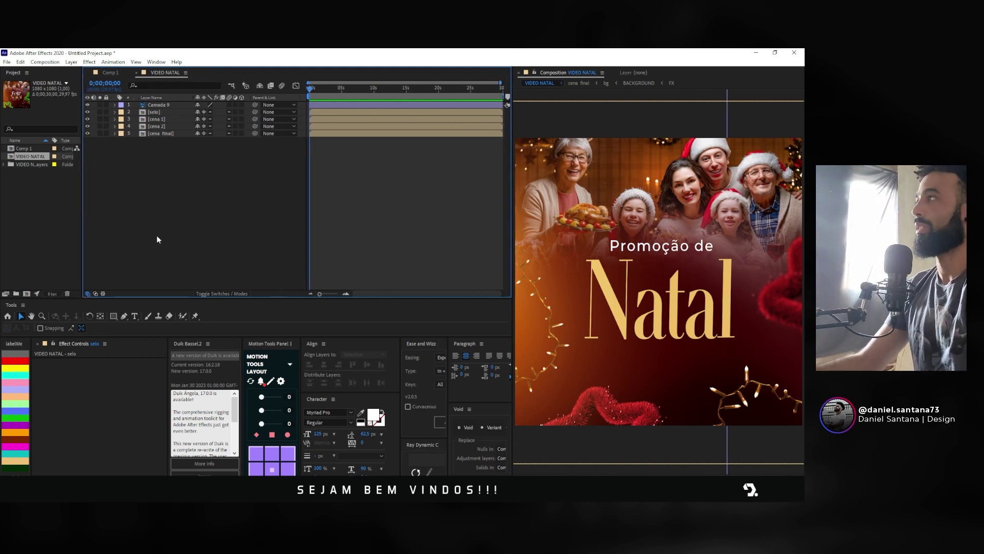
left_click(154, 112)
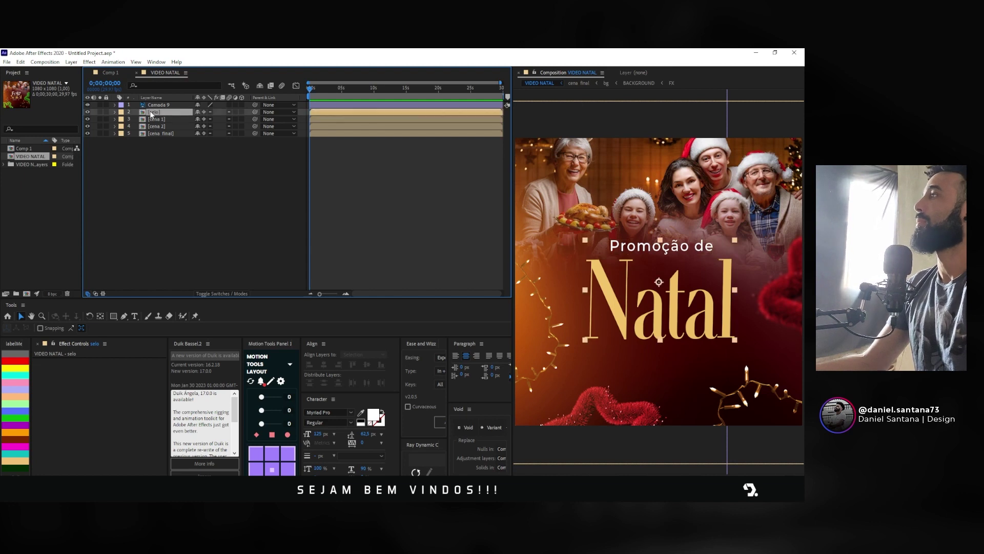
Step: Toggle Camada 9's visibility to compare its orange glow, leaving it visible
left_click(88, 105)
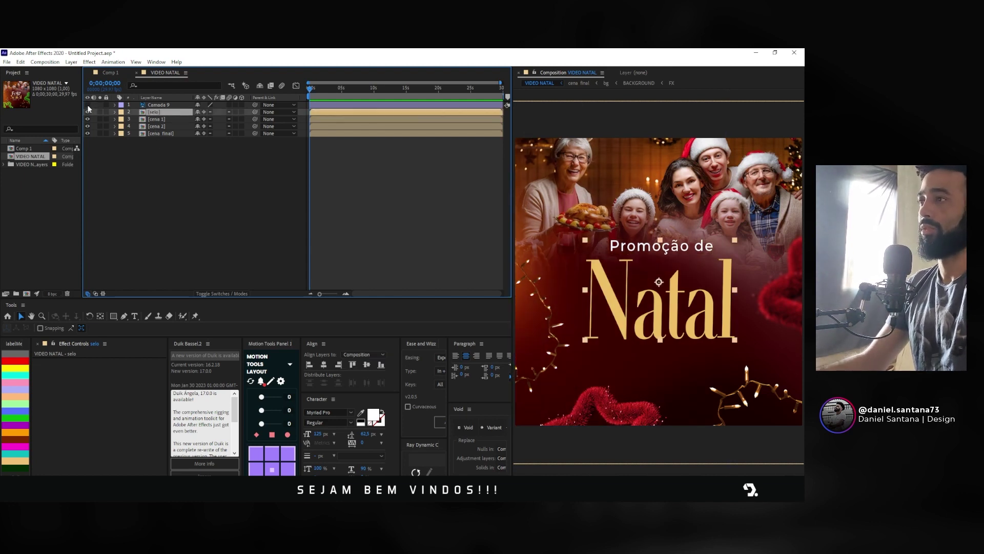
left_click(88, 105)
left_click(87, 106)
left_click(88, 105)
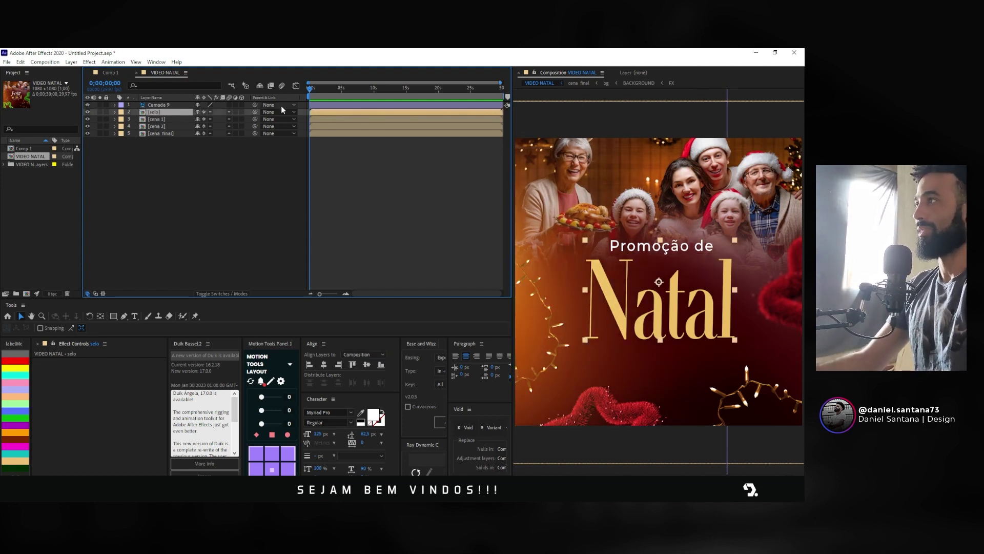
left_click(327, 107)
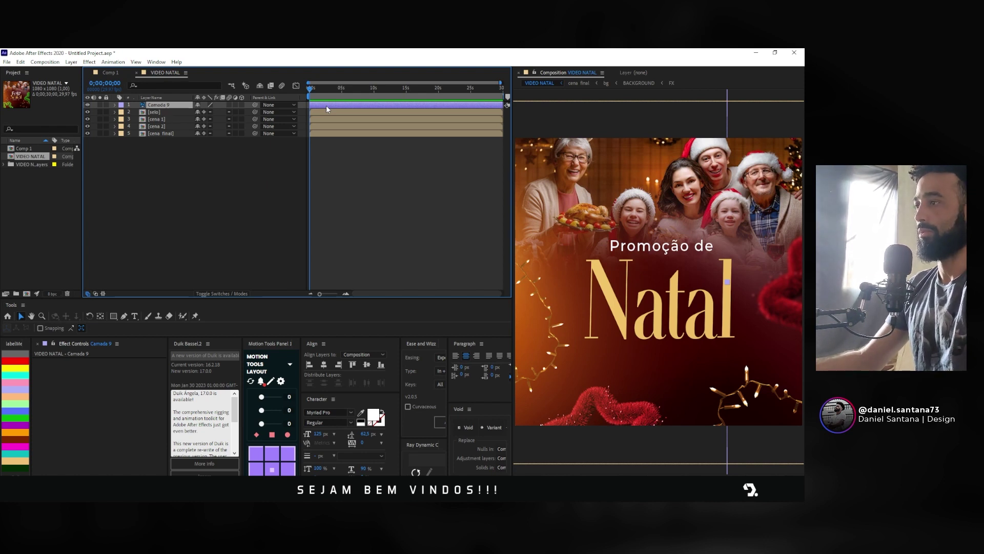
left_click(227, 177)
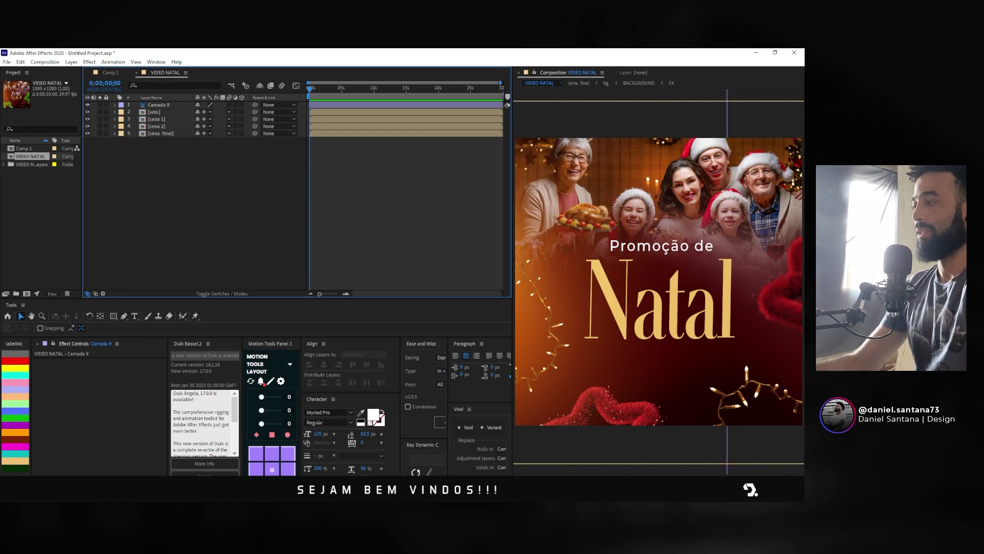
key("alt+Tab")
Step: Drag 2737.psd from the NATAL folder into the After Effects timeline
left_click(284, 171)
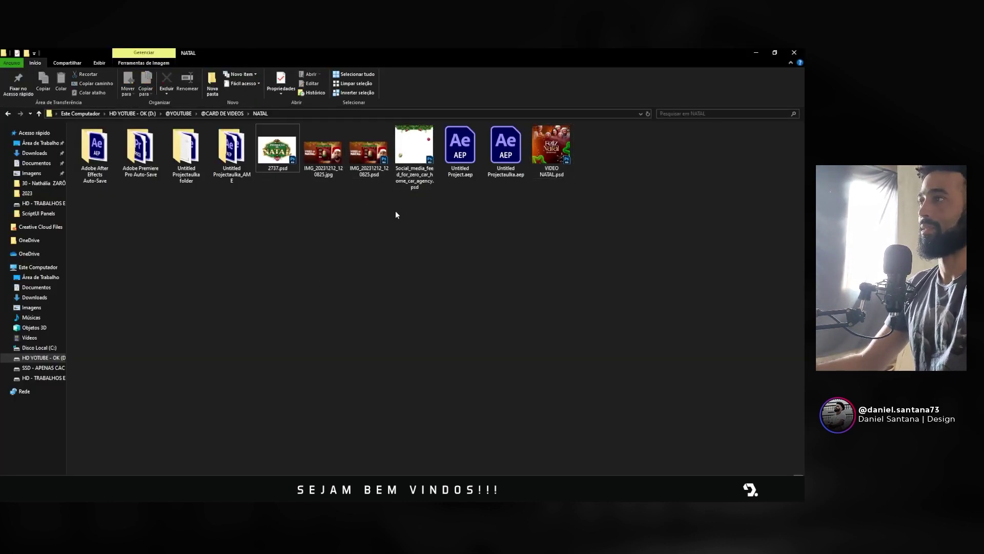
left_click(426, 172)
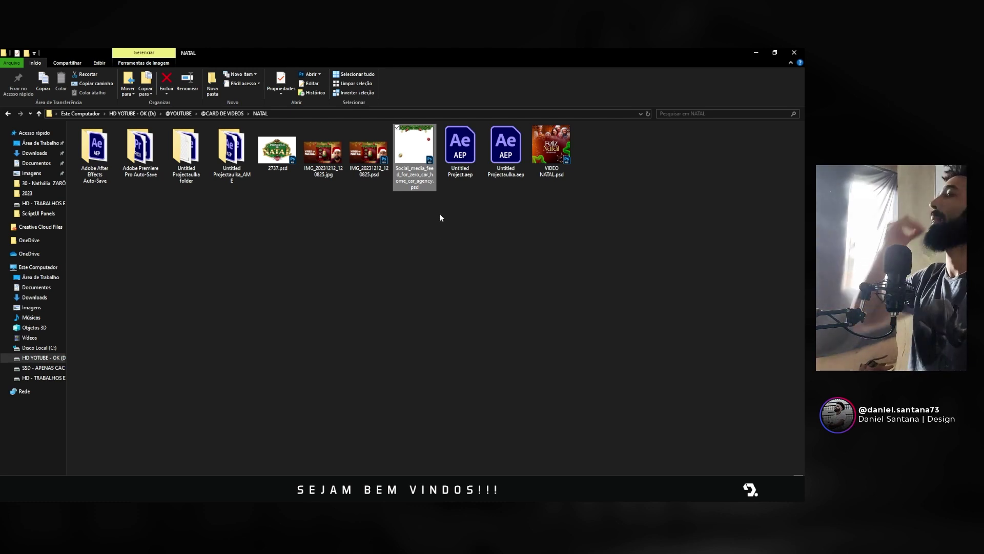
double_click(421, 168)
left_click(365, 230)
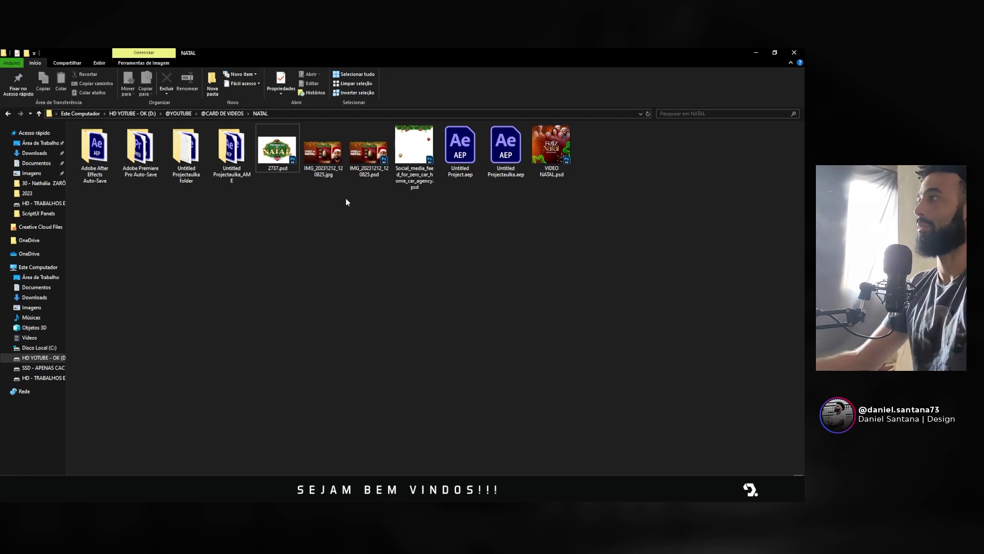
left_click_drag(278, 149, 337, 474)
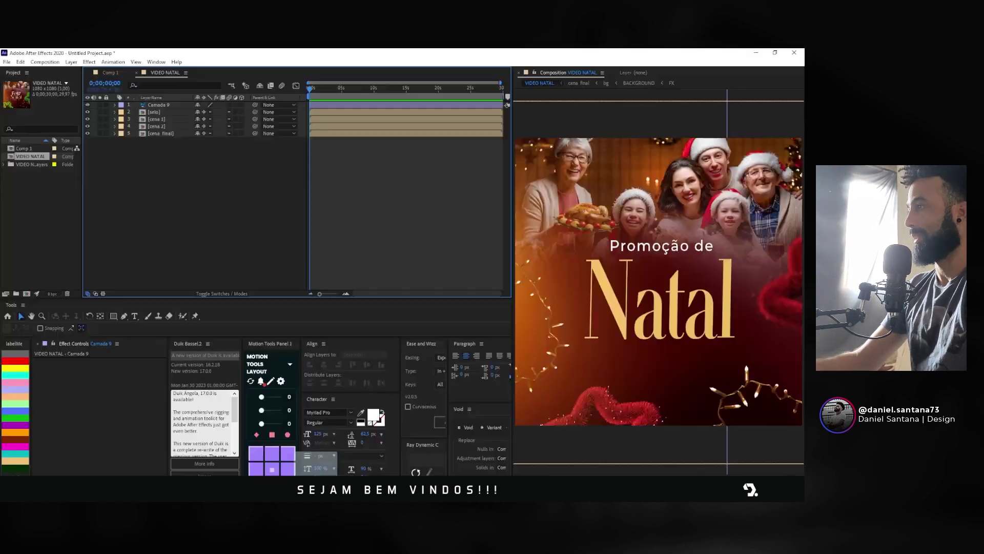
left_click_drag(337, 474, 250, 244)
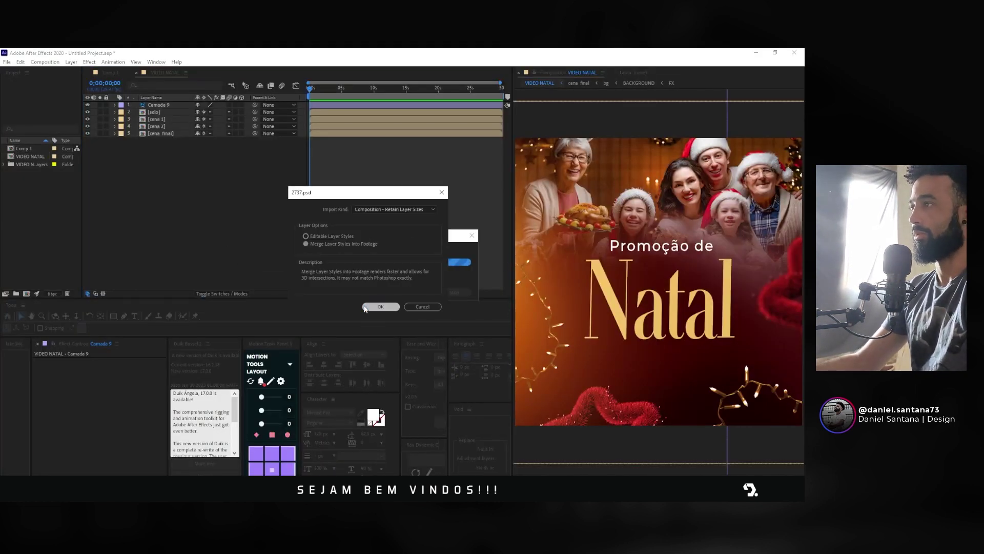
Step: Import 2737.psd as Composition - Retain Layer Sizes
left_click(425, 210)
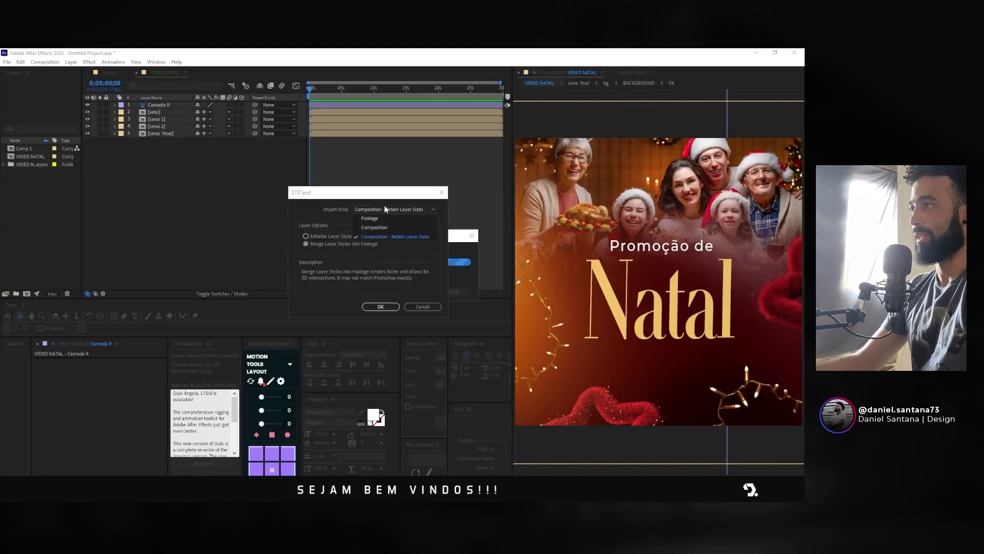
left_click(381, 307)
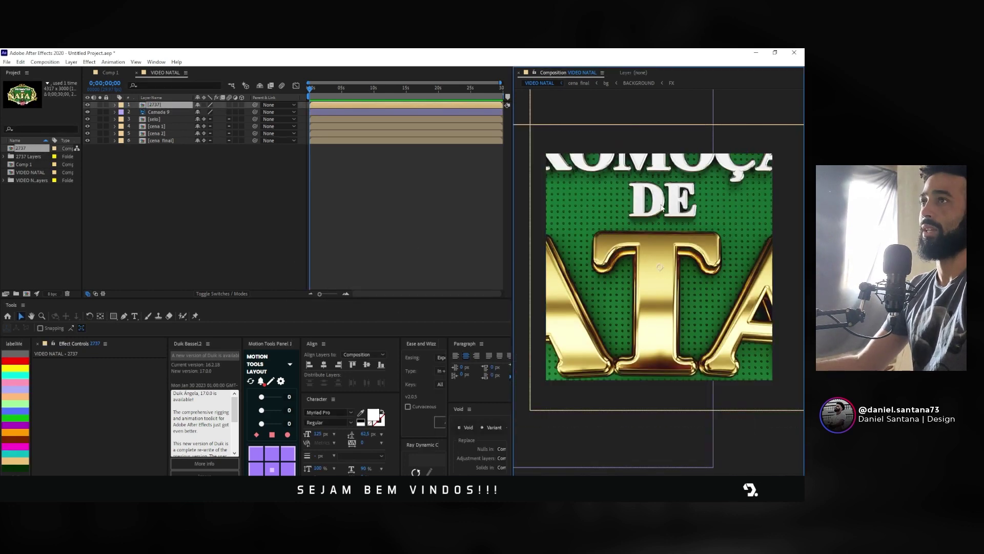
scroll(661, 207, "down", 2)
Step: Shrink the 2737 artwork to a small badge and nudge it slightly lower over the title
left_click_drag(654, 391, 651, 261)
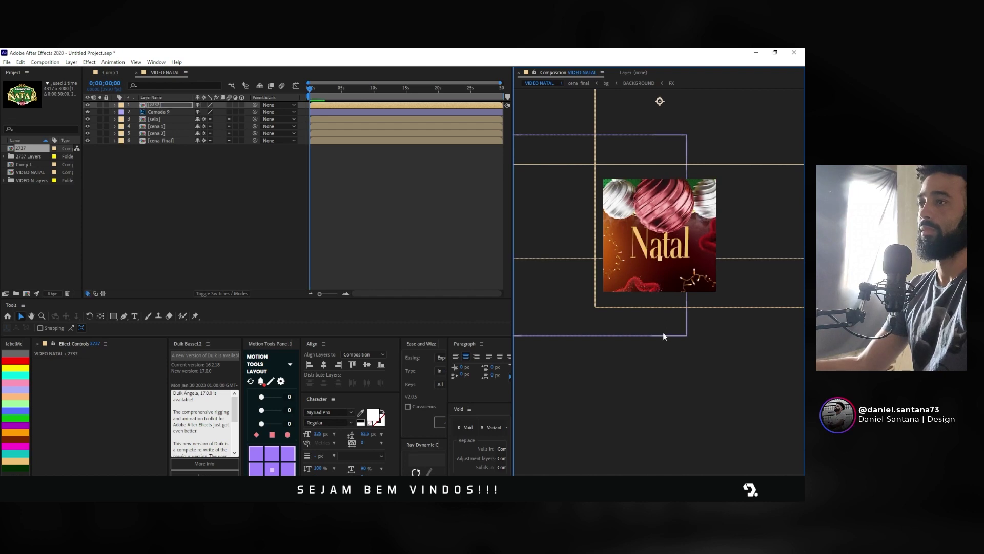
key("ctrl+z")
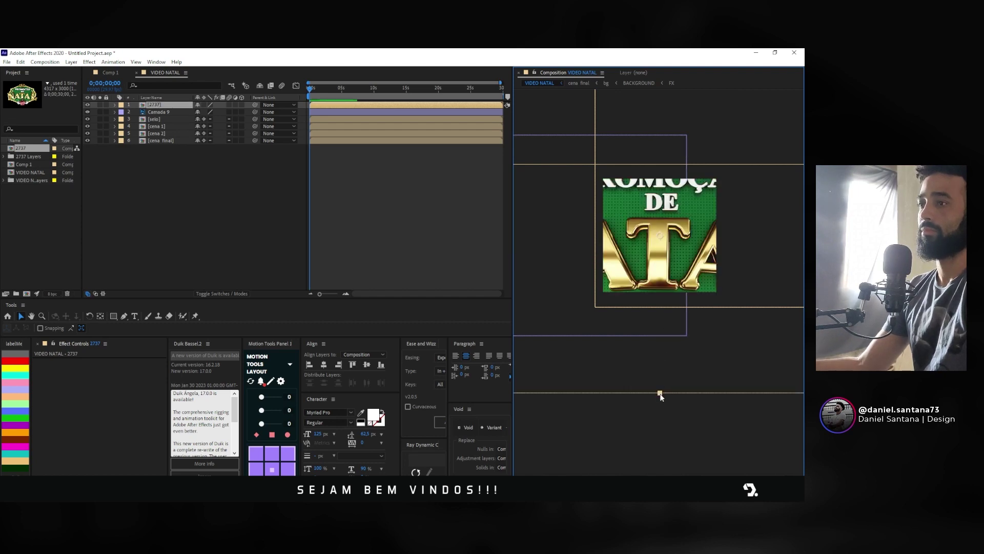
left_click_drag(660, 394, 660, 263)
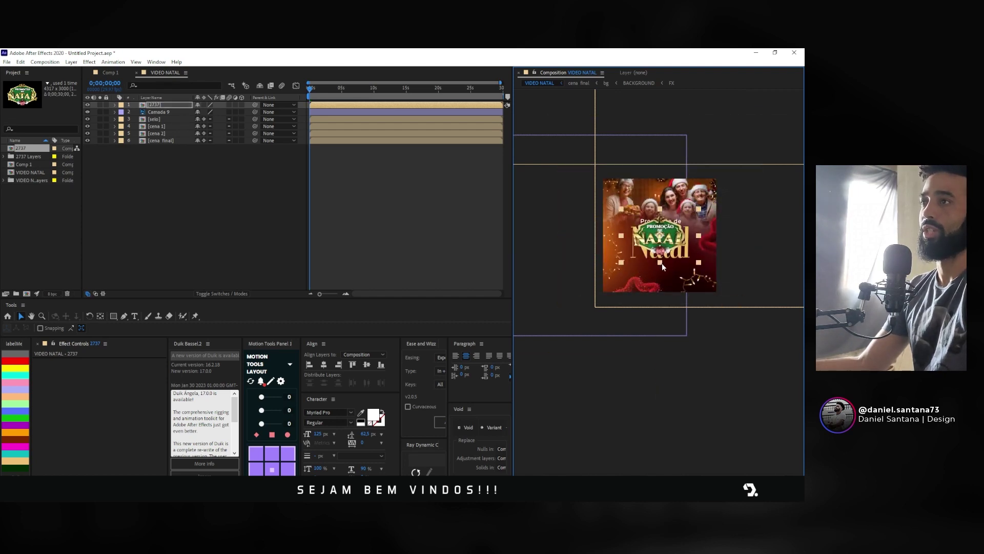
scroll(662, 263, "up", 2)
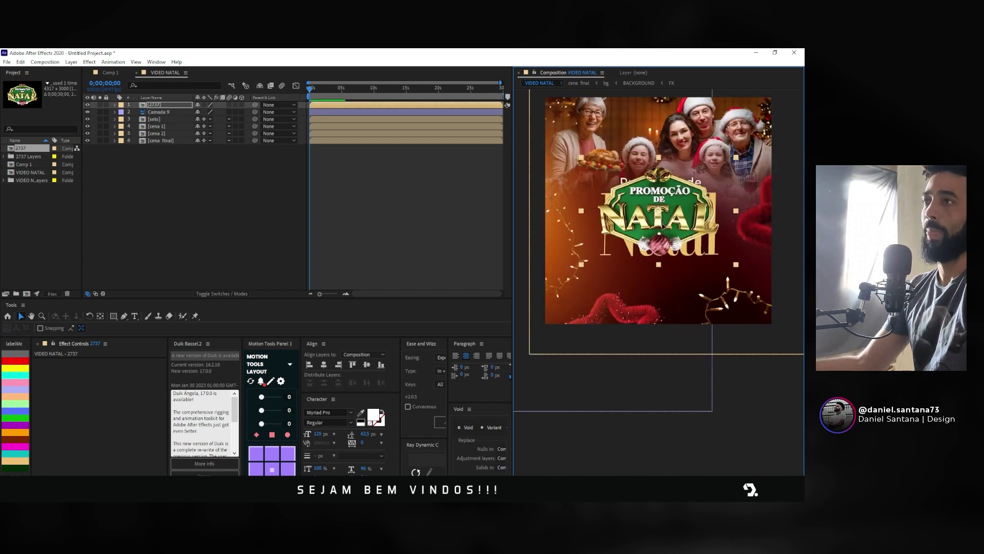
left_click_drag(663, 226, 663, 231)
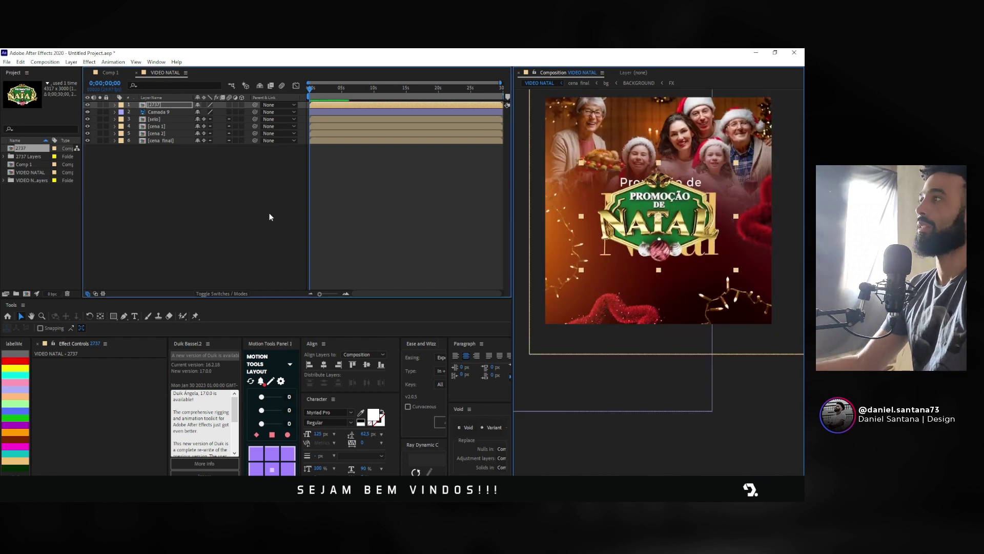
key("alt+Tab")
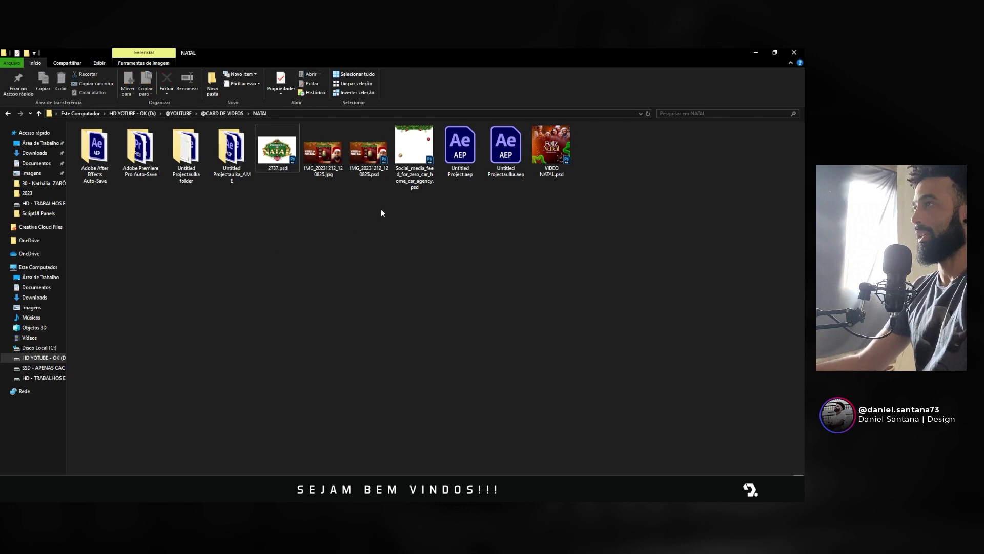
Step: Drag Social_media_feed_for_zero_car_home_car_agency.psd from Explorer into the After Effects timeline
mouse_move(414, 149)
left_mouse_down()
mouse_move(328, 442)
mouse_move(339, 482)
left_mouse_up()
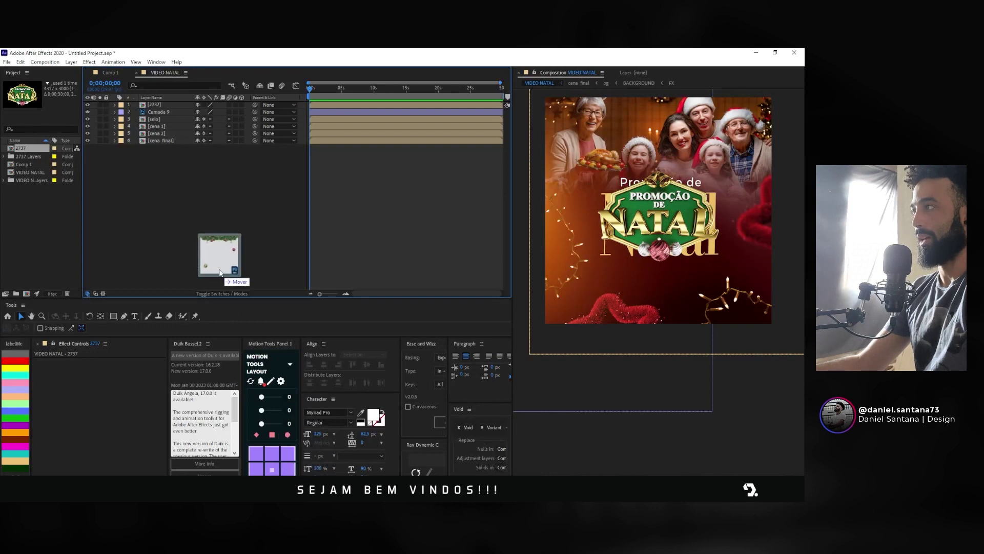
left_click_drag(337, 460, 216, 258)
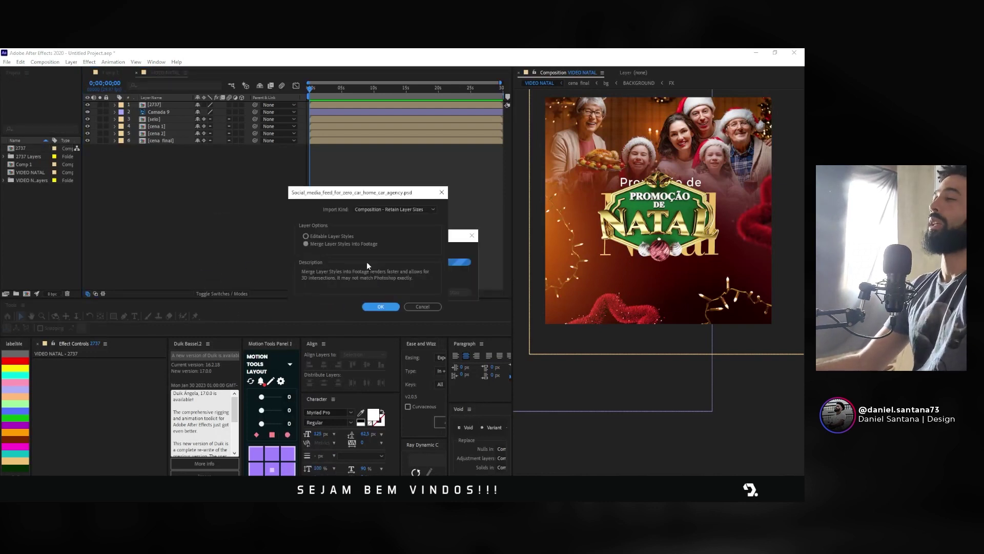
Step: Import the social media feed PSD with merged layer styles and scale it to fit the comp
left_click(374, 244)
left_click(370, 307)
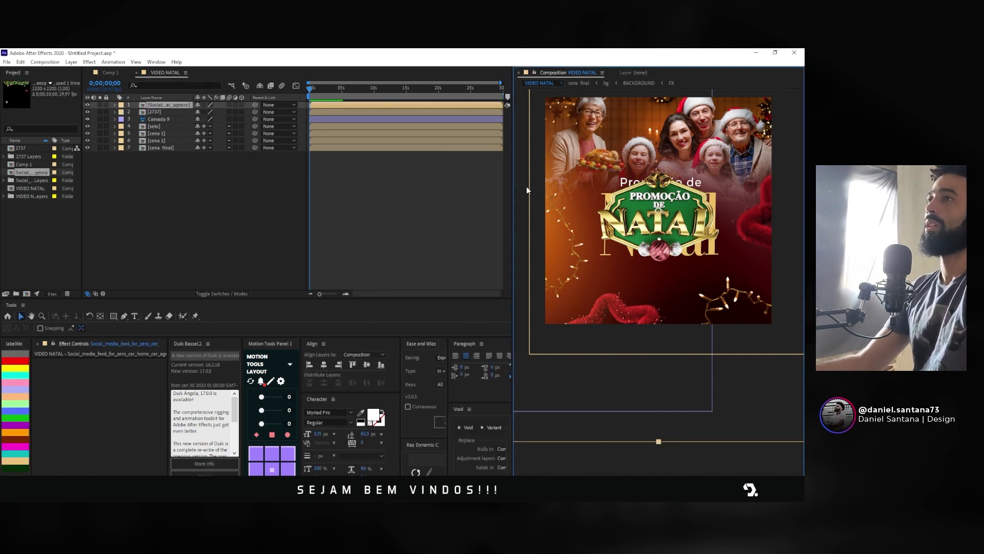
left_click_drag(658, 442, 634, 328)
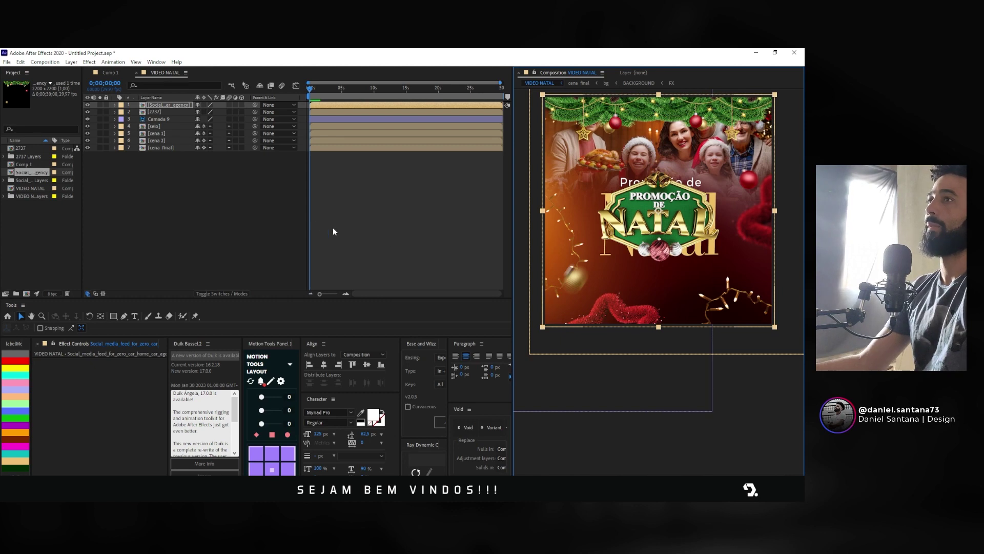
Step: Delete the 2737 seal layer from VIDEO NATAL
left_click(217, 207)
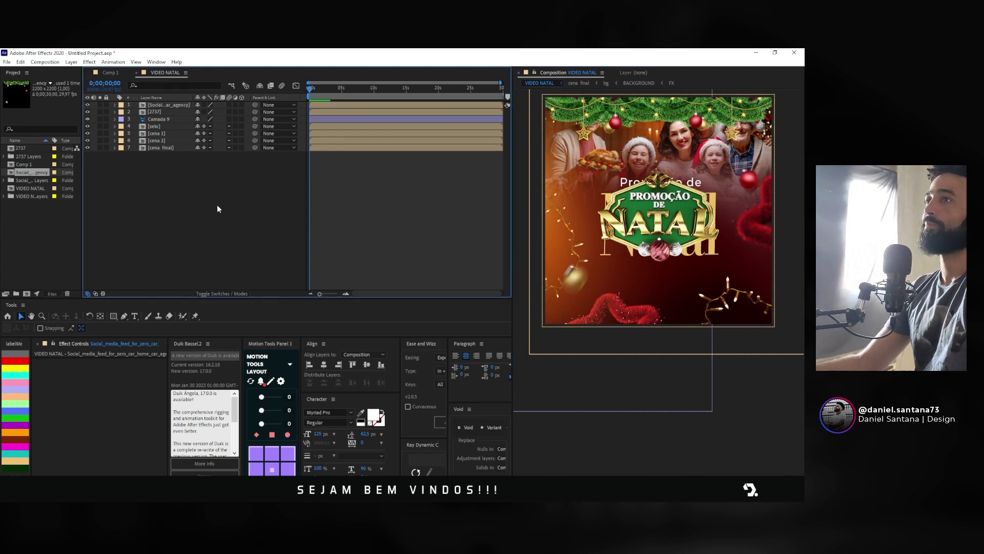
left_click(158, 112)
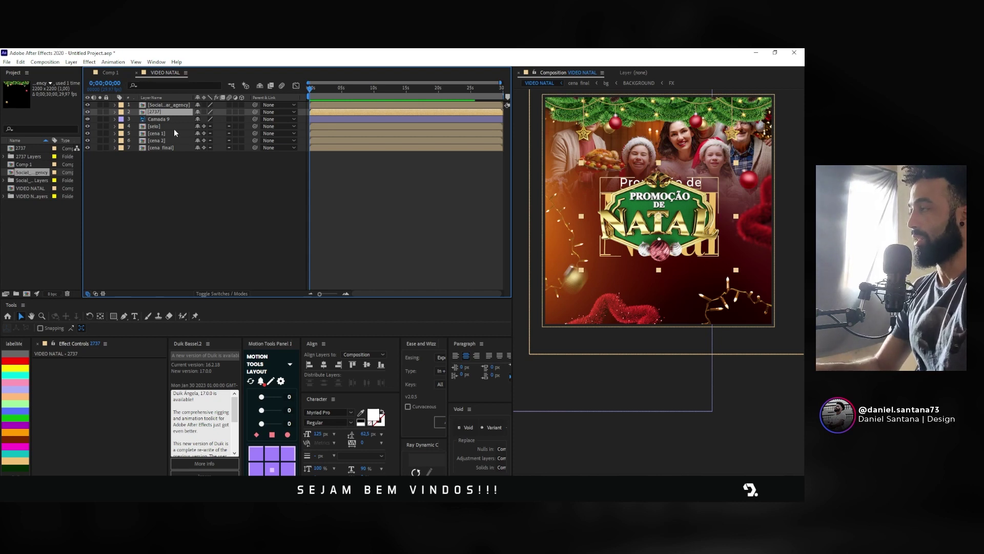
key("Delete")
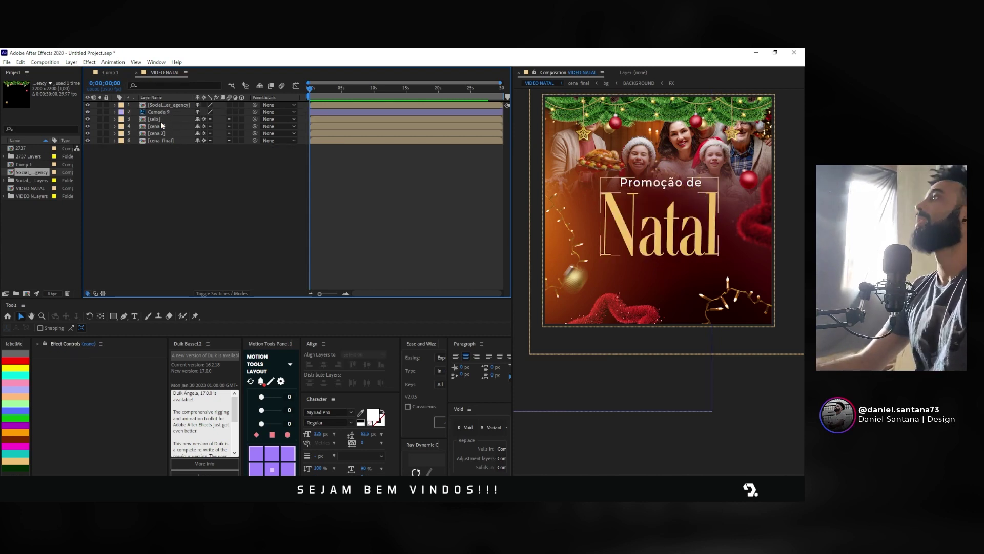
Step: Inside the selo comp, replace the Promoção de and Natal text layers with the pasted 2737 seal
double_click(161, 121)
left_click_drag(165, 143, 155, 100)
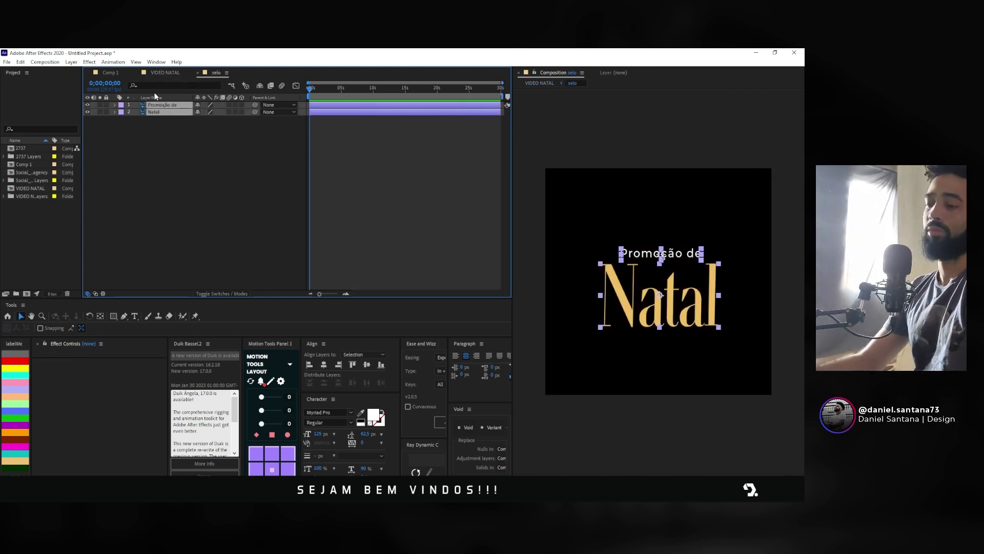
key("Delete")
key("ctrl+v")
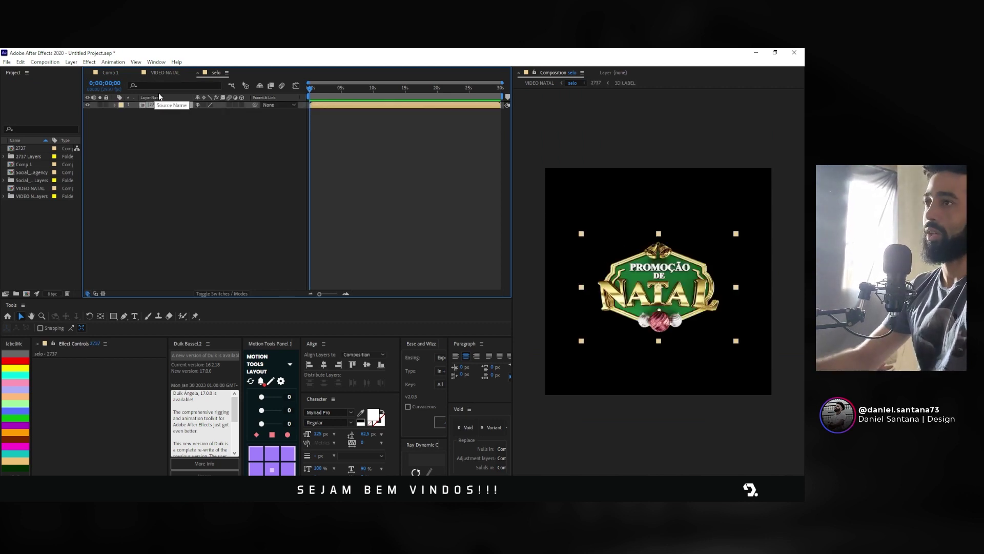
left_click(229, 171)
Step: Inspect the 2737 precomp and its 3D LABEL comp, then return to selo
double_click(164, 106)
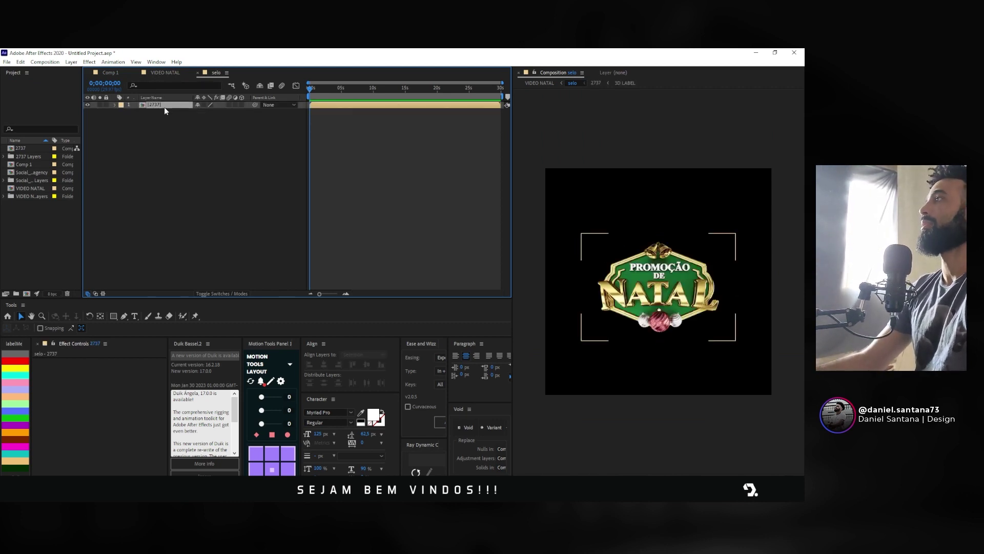
double_click(157, 106)
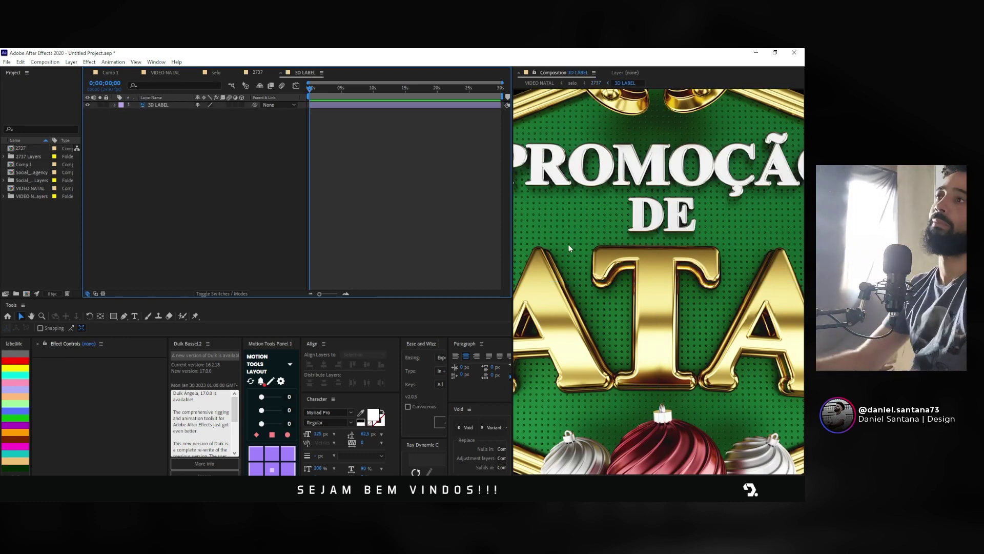
scroll(568, 244, "down", 3)
scroll(569, 246, "down", 3)
scroll(569, 248, "up", 3)
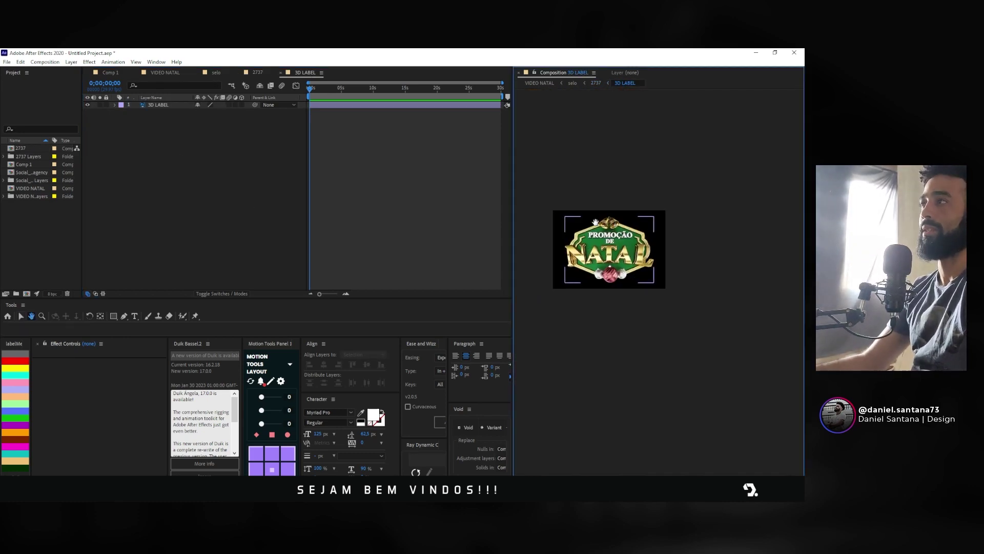
left_click(258, 73)
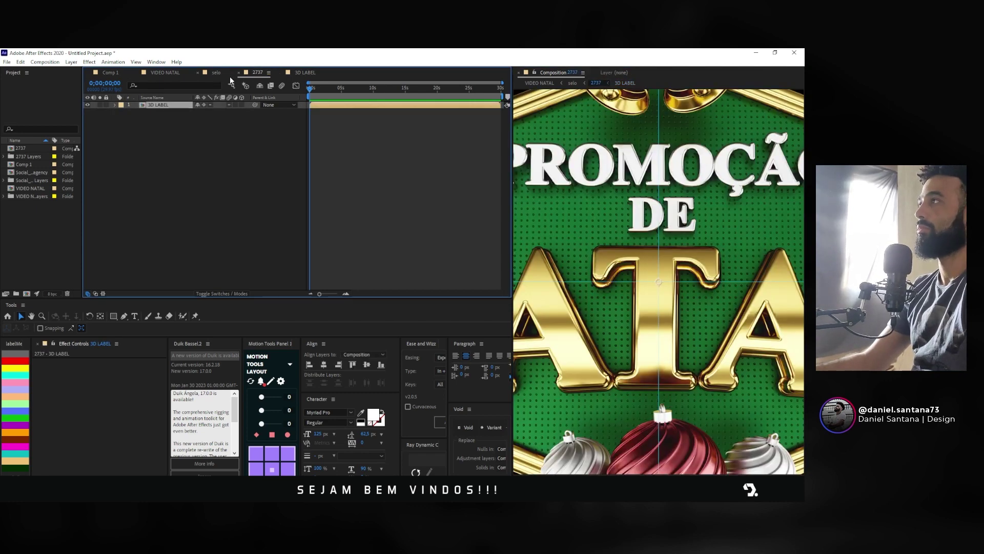
left_click(218, 74)
Step: Recentre the view on the seal and reveal its Scale property at 17.1%
left_click(213, 173)
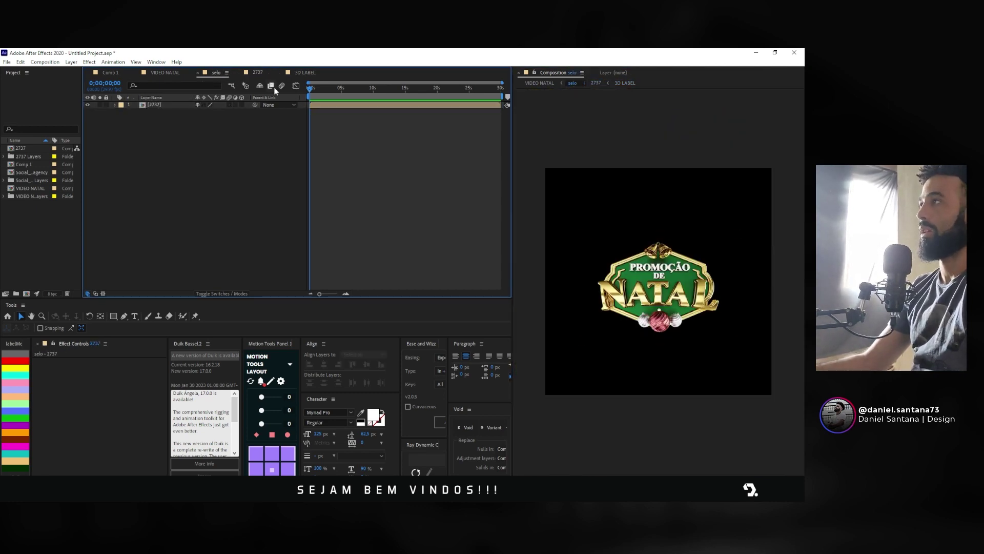
left_click(725, 281)
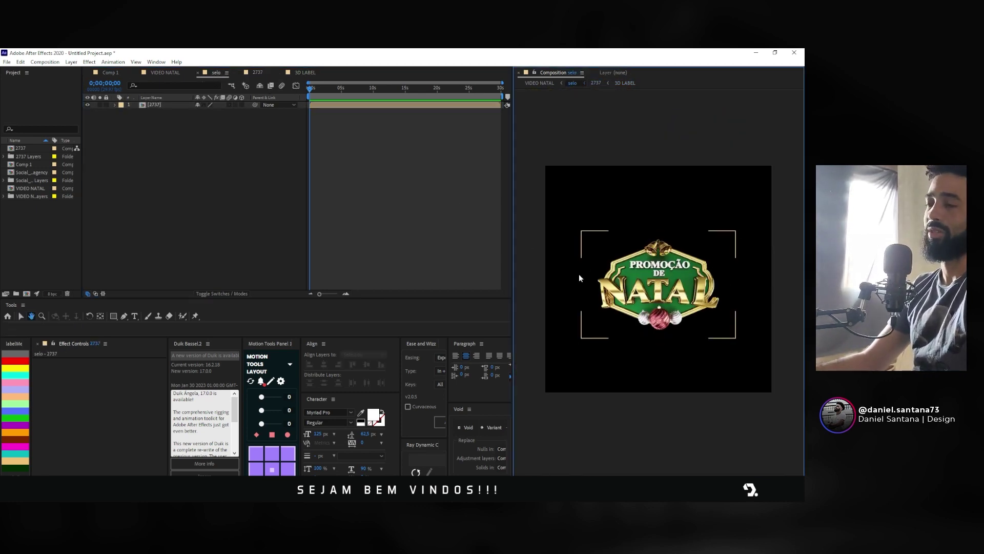
left_click(263, 232)
scroll(649, 269, "up", 2)
scroll(649, 269, "down", 2)
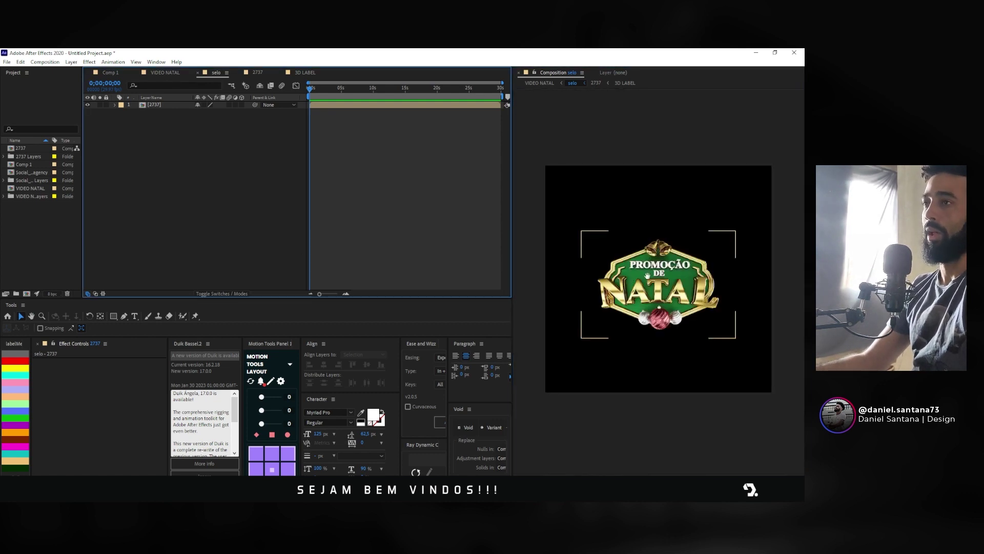
left_click_drag(649, 269, 637, 265)
key("v")
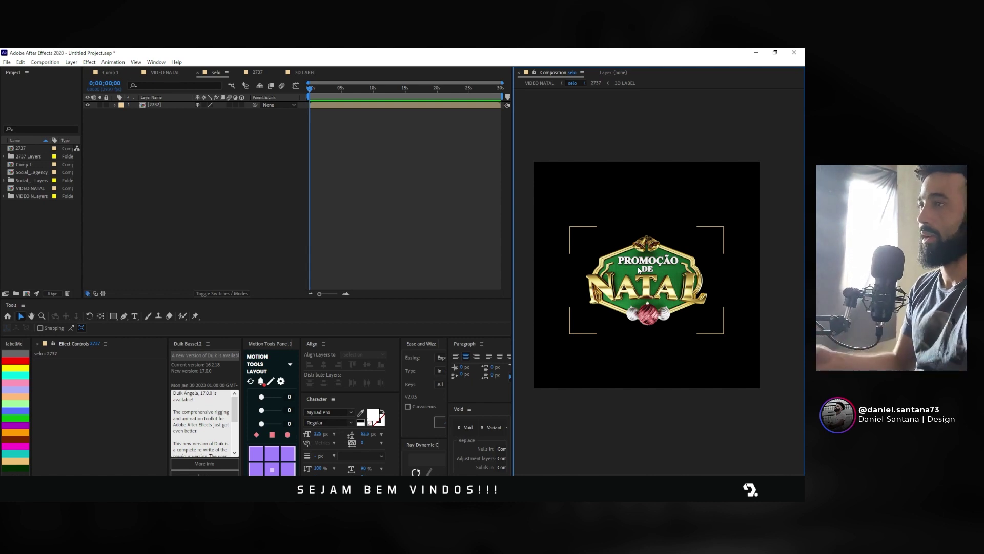
left_click(618, 267)
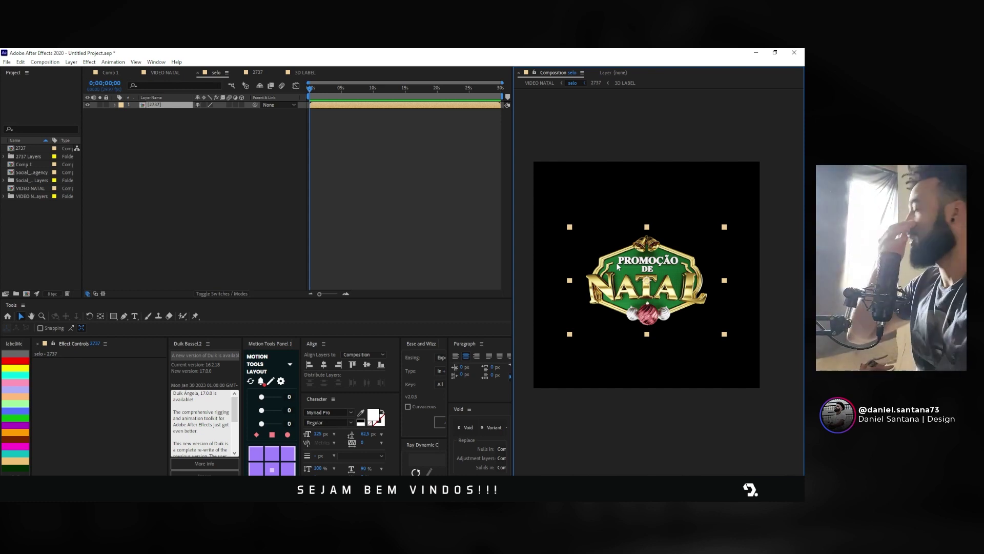
left_click(501, 220)
left_click(624, 288)
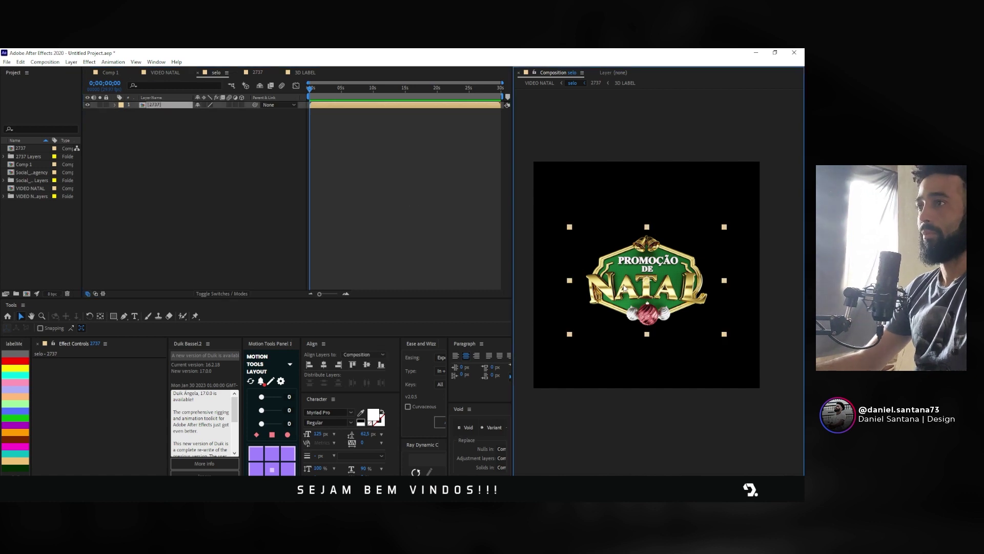
left_click(312, 268)
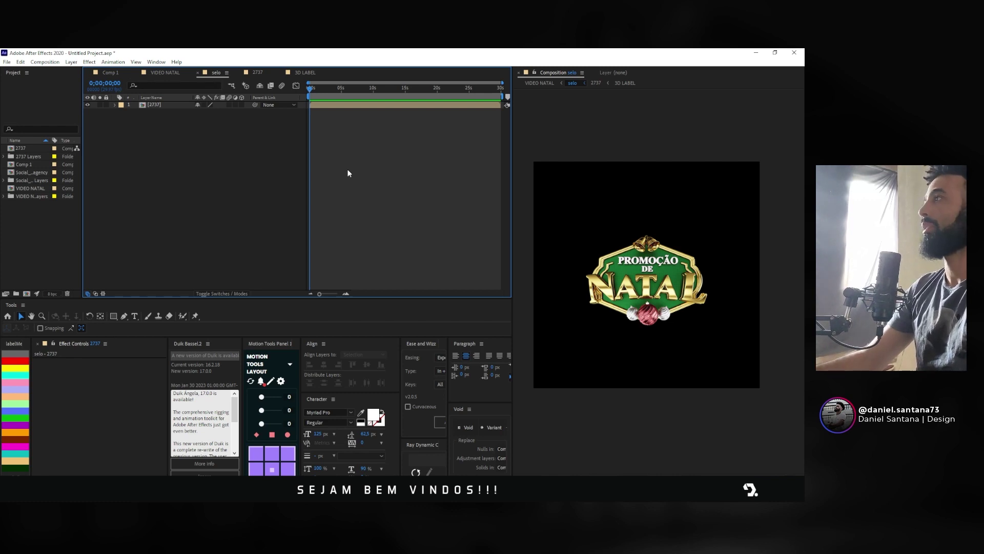
left_click(177, 105)
key("s")
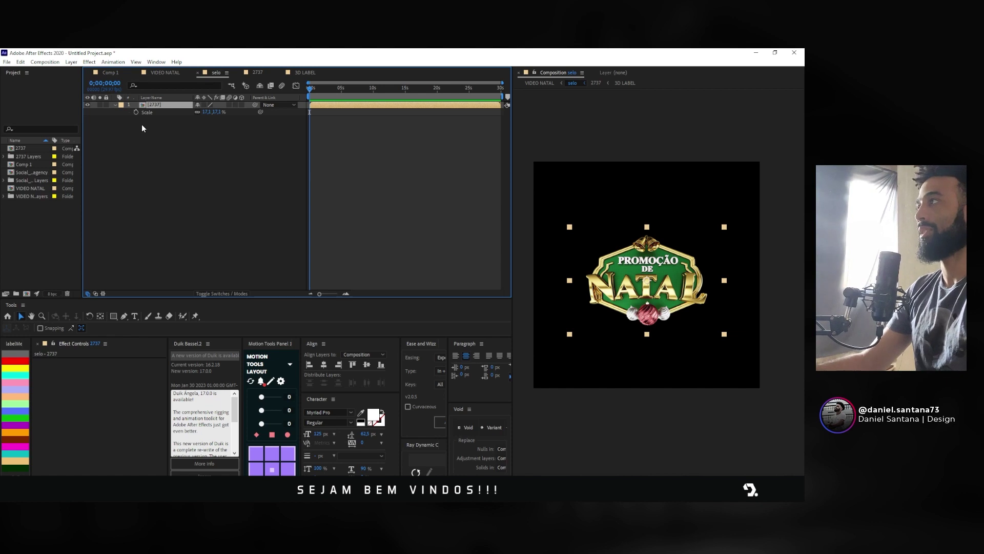
Step: Add Scale and Opacity keyframes to the seal and shift them to around 0;00;01;28
left_click(136, 112)
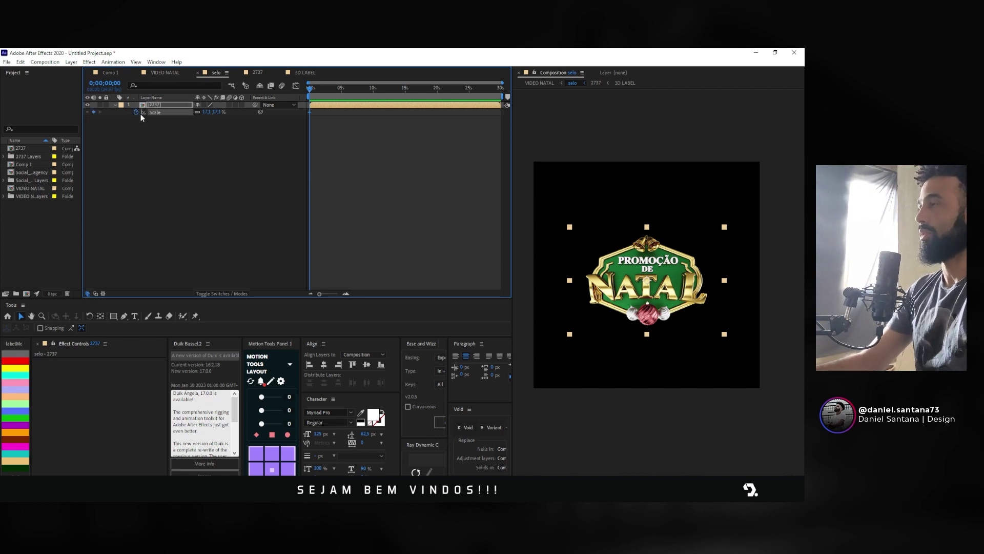
key("shift+t")
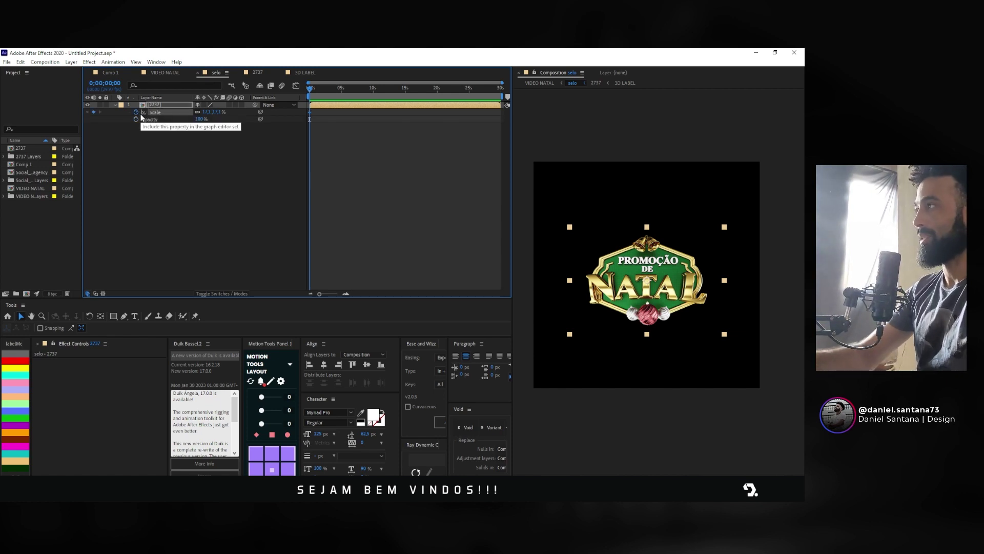
left_click(136, 118)
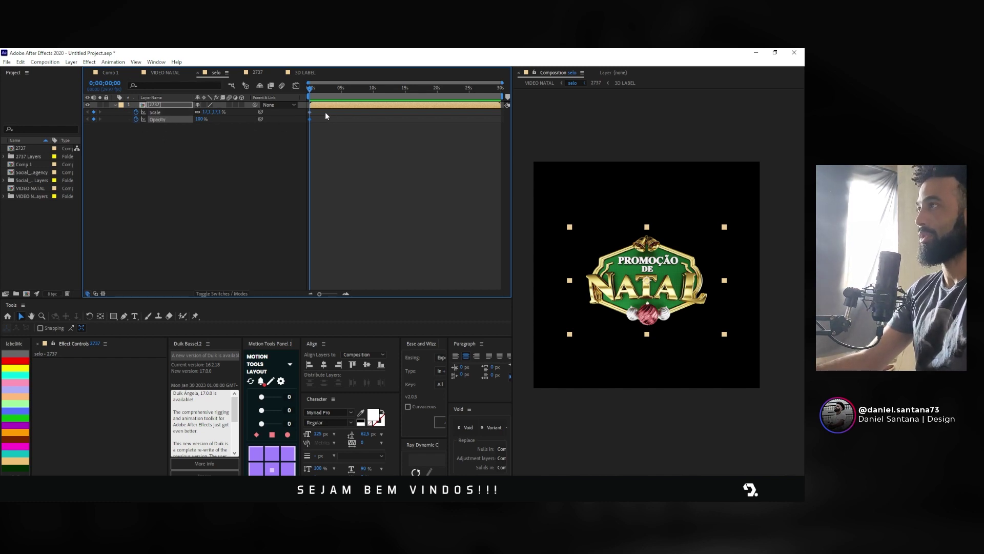
left_click_drag(326, 113, 293, 144)
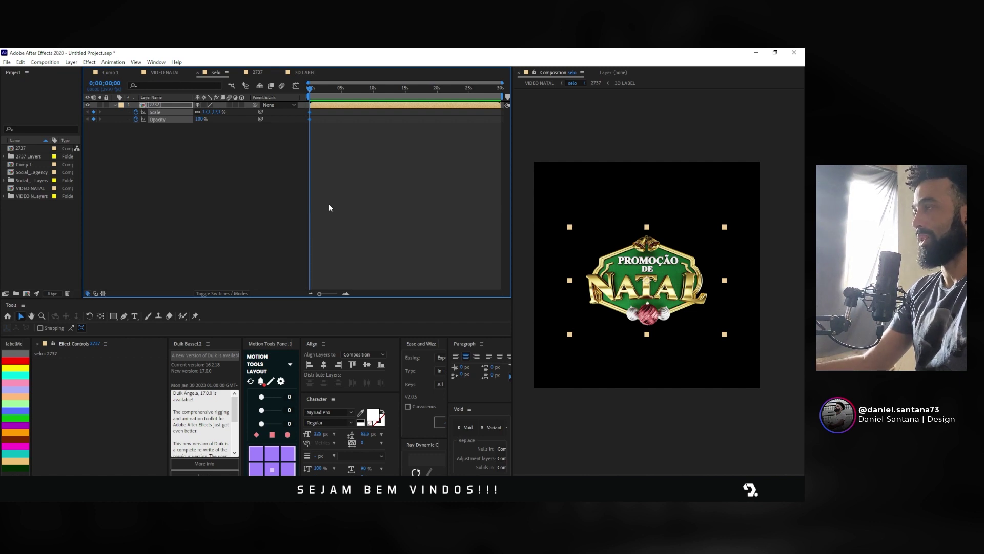
scroll(329, 207, "up", 2)
scroll(329, 207, "up", 2)
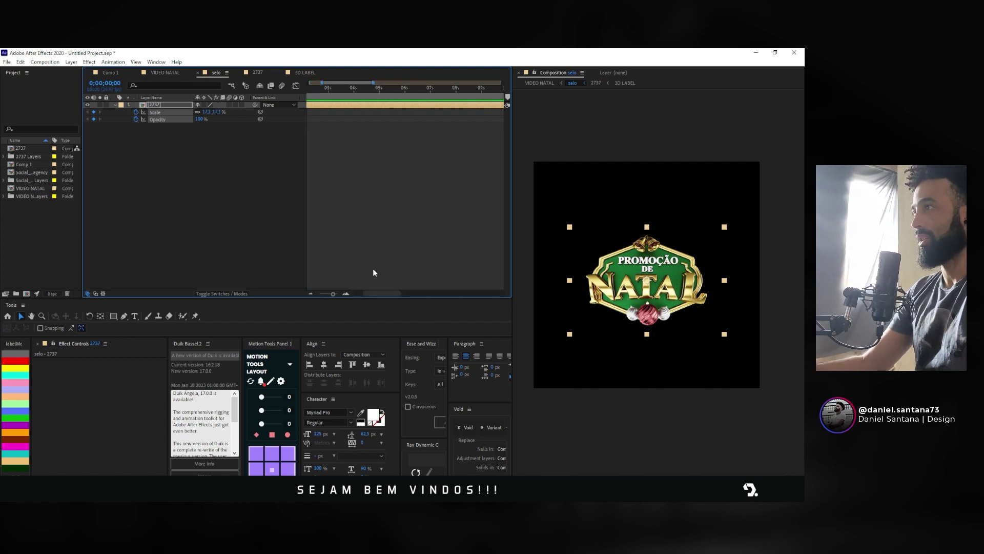
left_click_drag(380, 296, 361, 295)
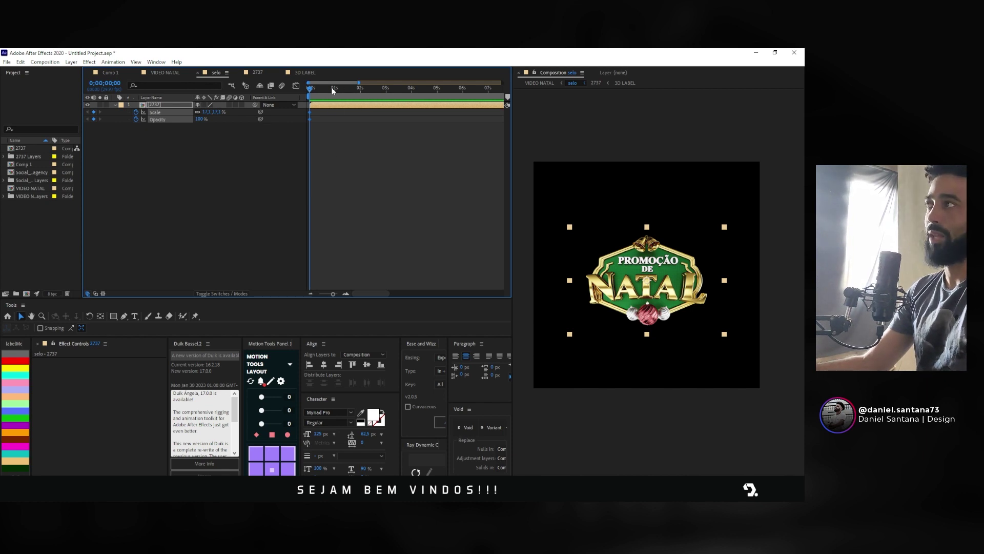
left_click_drag(332, 87, 359, 94)
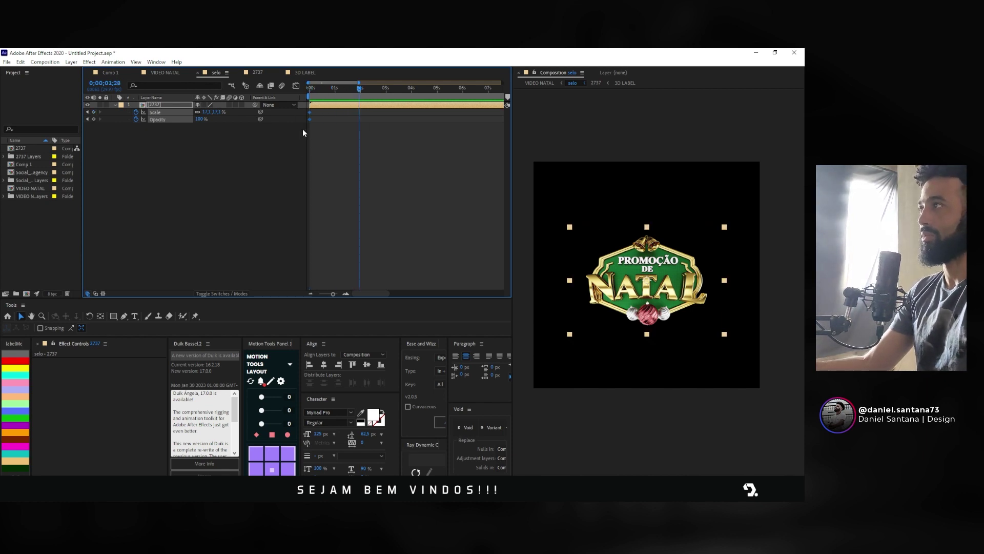
mouse_move(309, 111)
left_mouse_down()
mouse_move(359, 112)
mouse_move(303, 91)
left_mouse_up()
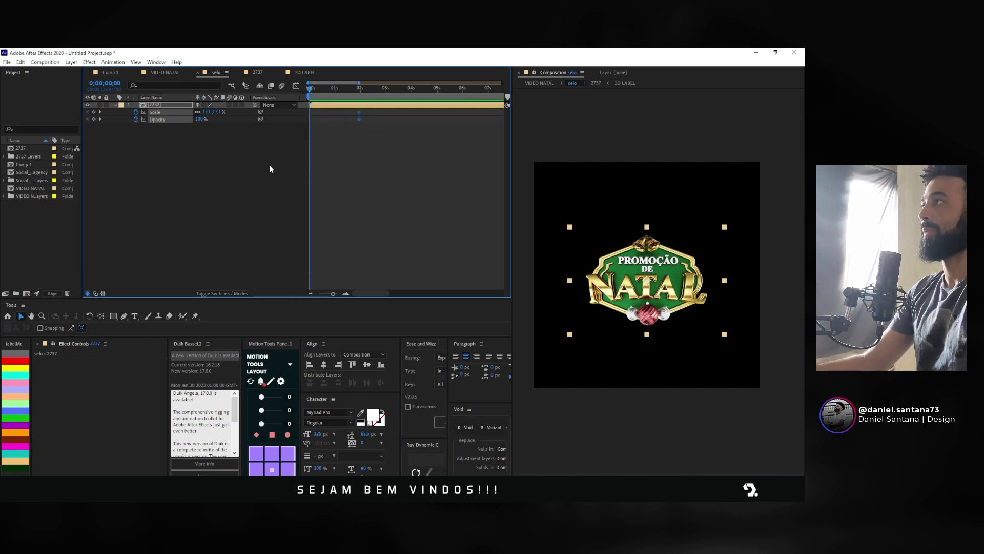
left_click(229, 151)
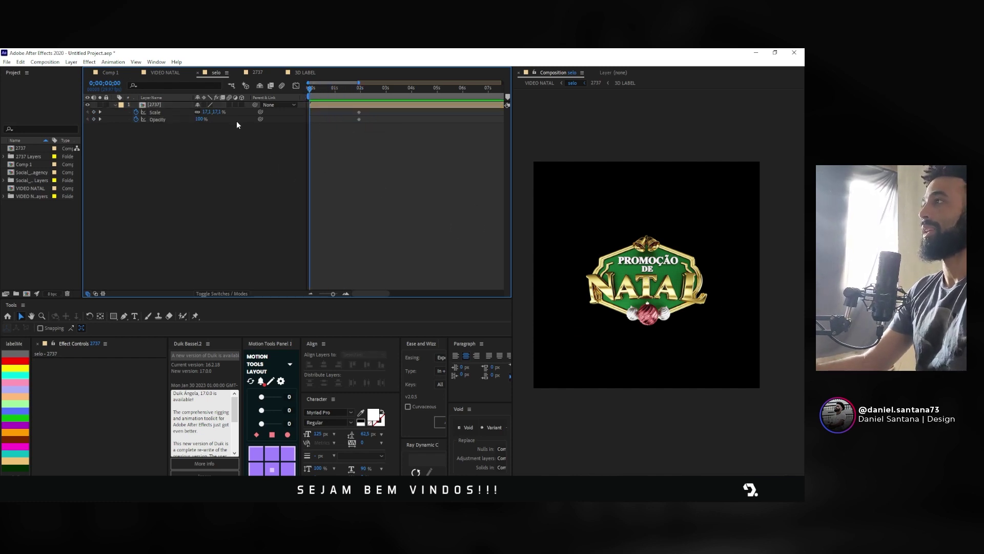
Step: Set the seal to 22.1% scale at 0s and 0% opacity at 12 frames, then preview
mouse_move(207, 112)
left_mouse_down()
mouse_move(293, 119)
mouse_move(318, 88)
left_mouse_up()
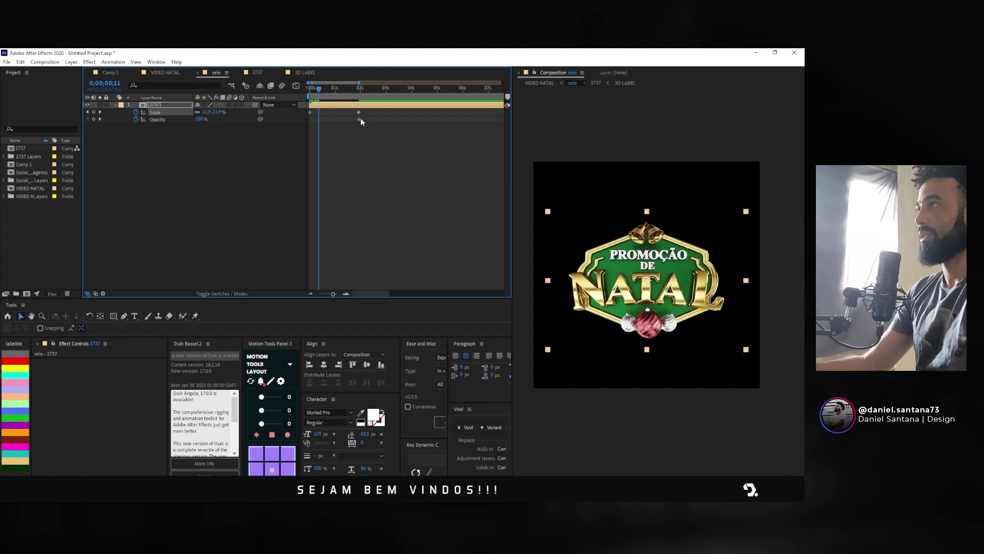
left_click_drag(359, 119, 333, 122)
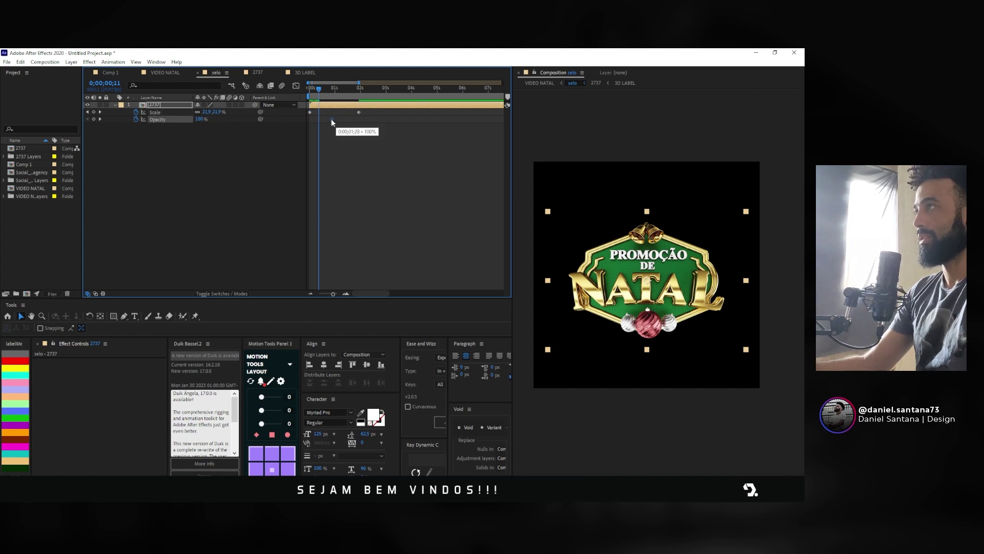
left_click_drag(333, 122, 328, 118)
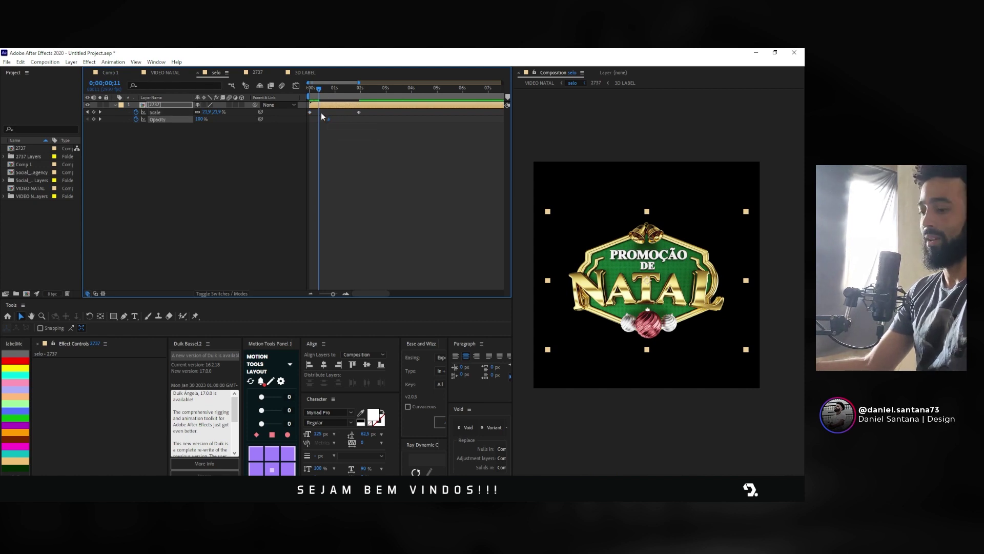
key("shift+Page_Down")
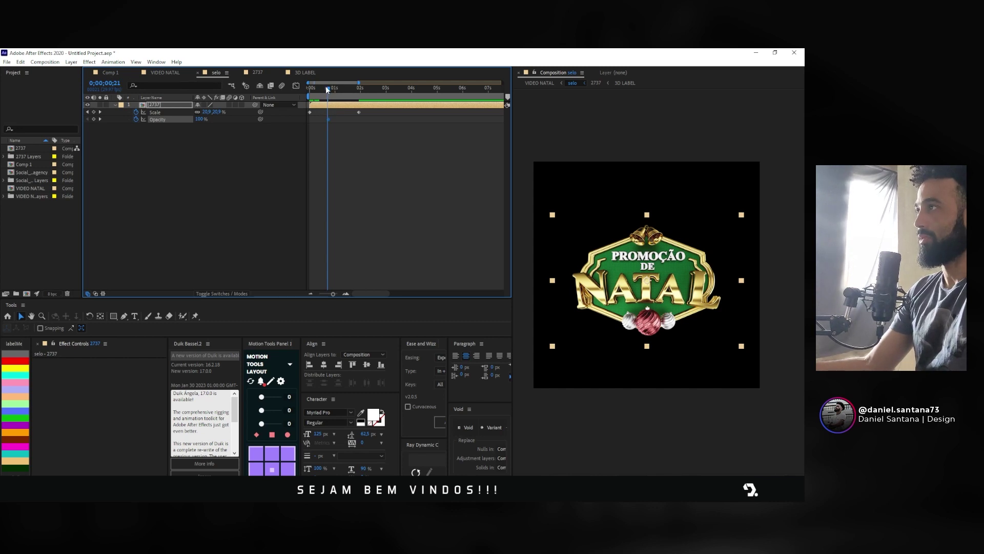
key("shift+Page_Up")
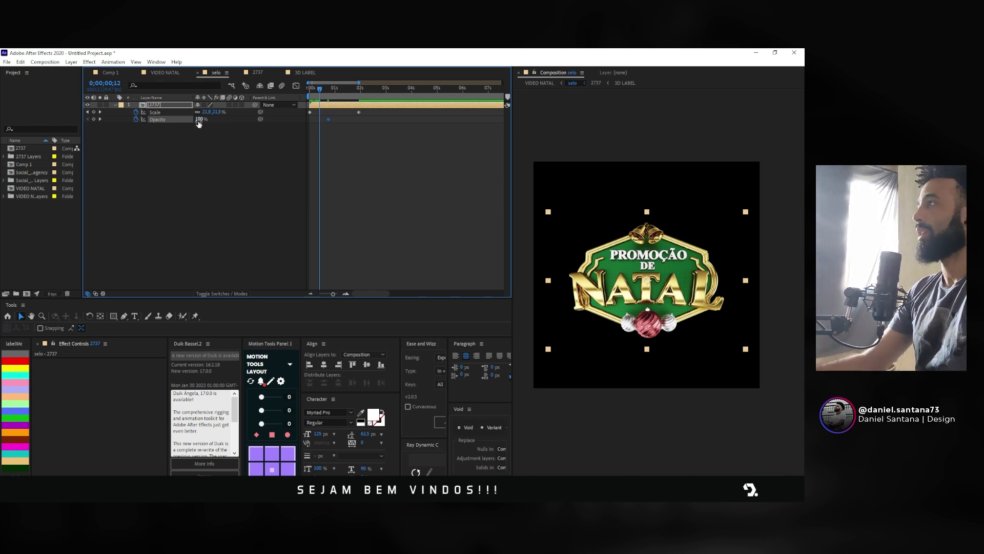
left_click_drag(187, 119, 133, 127)
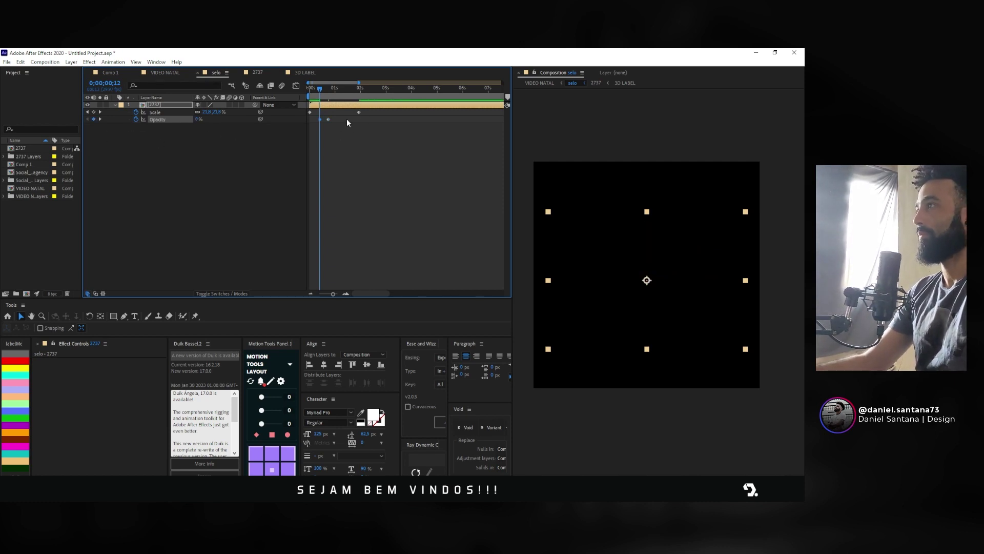
key("space")
Step: Ease all Scale and Opacity keyframes by raising their influence in the speed graph, then preview
left_click_drag(370, 110, 305, 144)
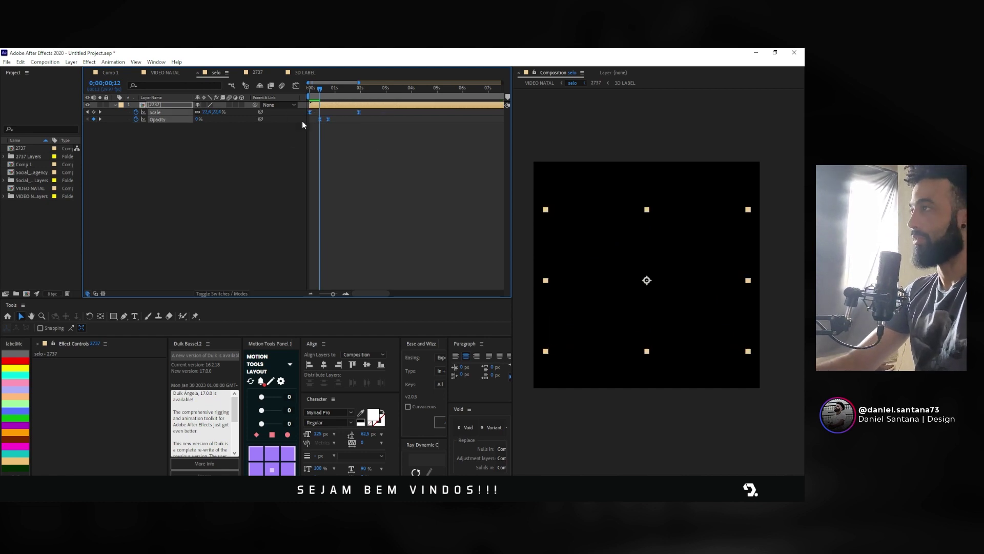
left_click(296, 85)
key("equal")
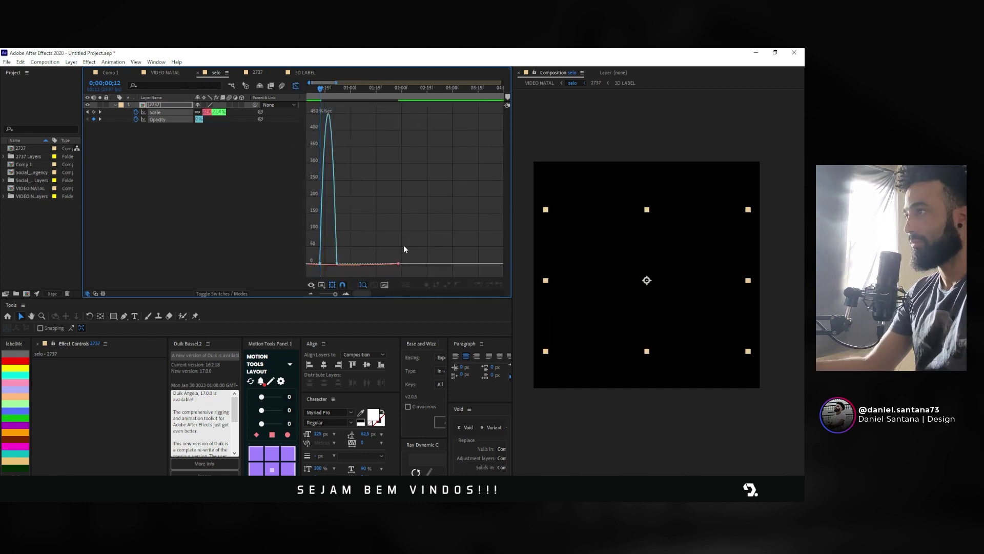
left_click_drag(377, 264, 346, 264)
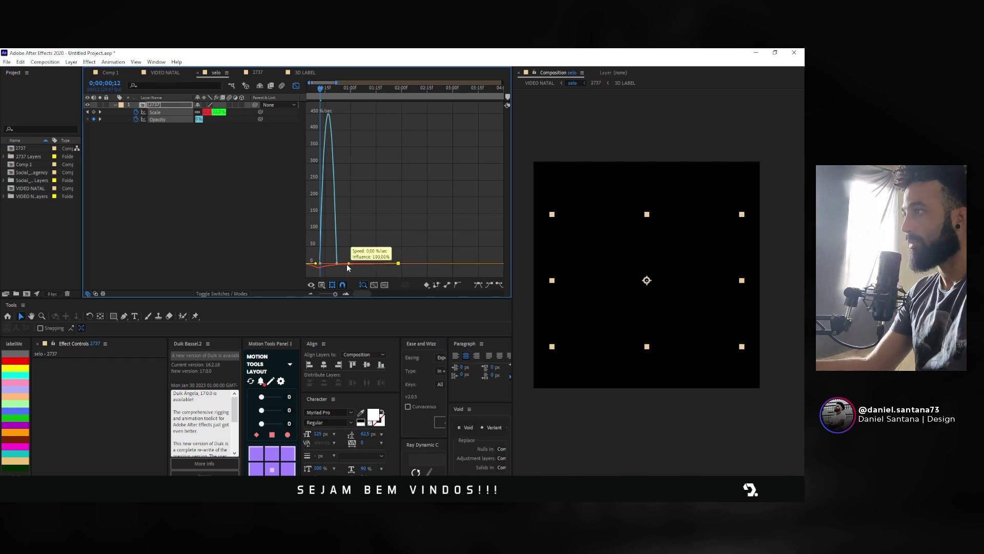
left_click(296, 86)
key("Home")
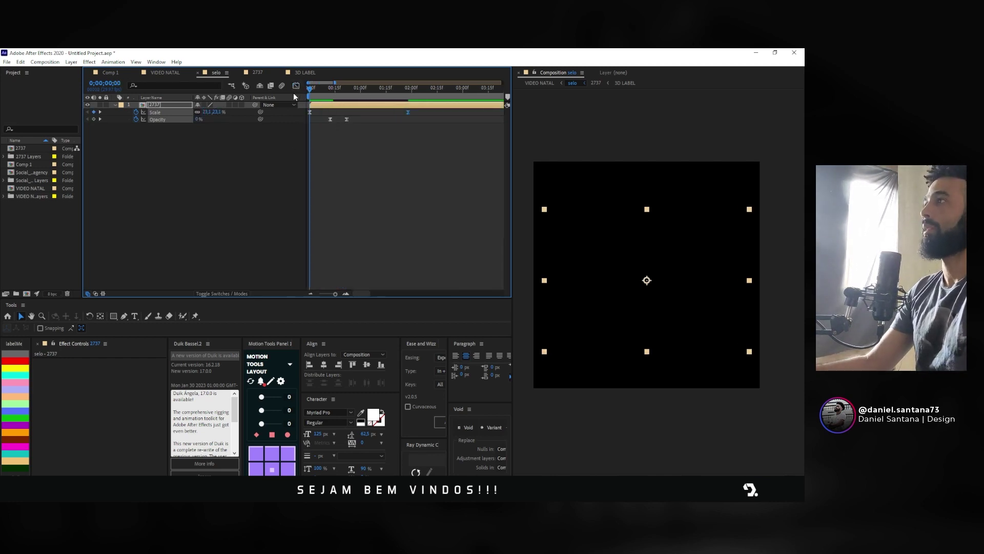
key("minus")
key("space")
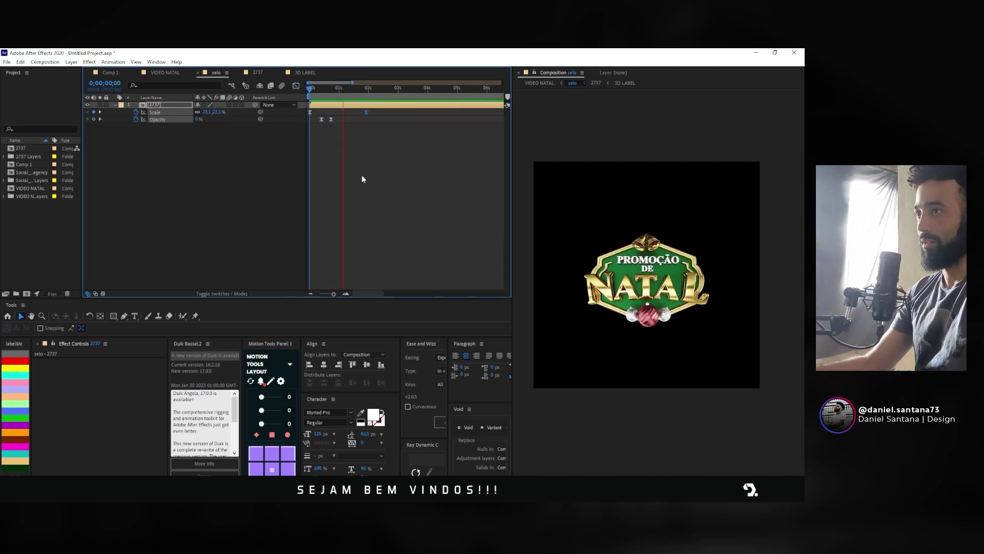
Step: Stop the preview, rewind to the fade-in start, and show the logo layer's Source Name
key("space")
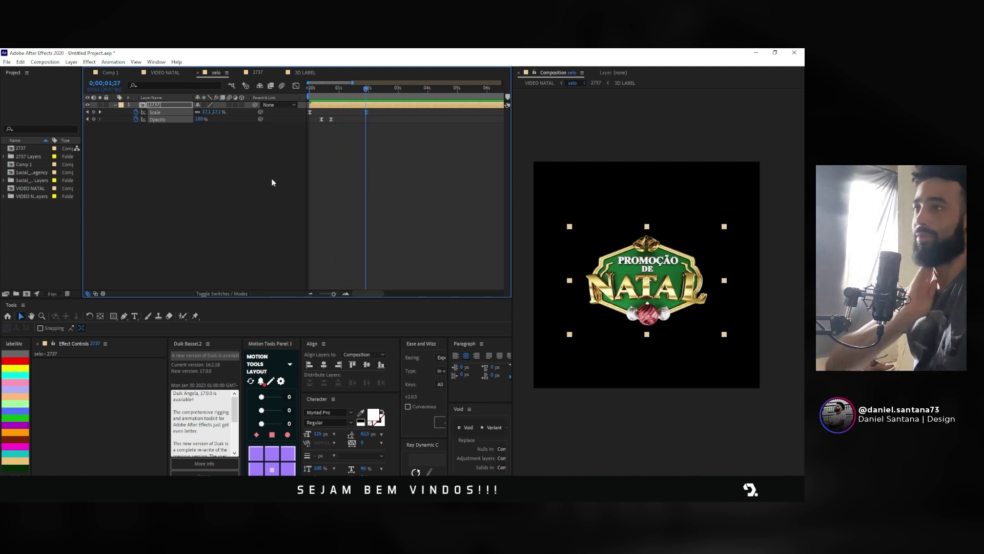
mouse_move(366, 93)
left_mouse_down()
mouse_move(320, 89)
mouse_move(353, 88)
left_mouse_up()
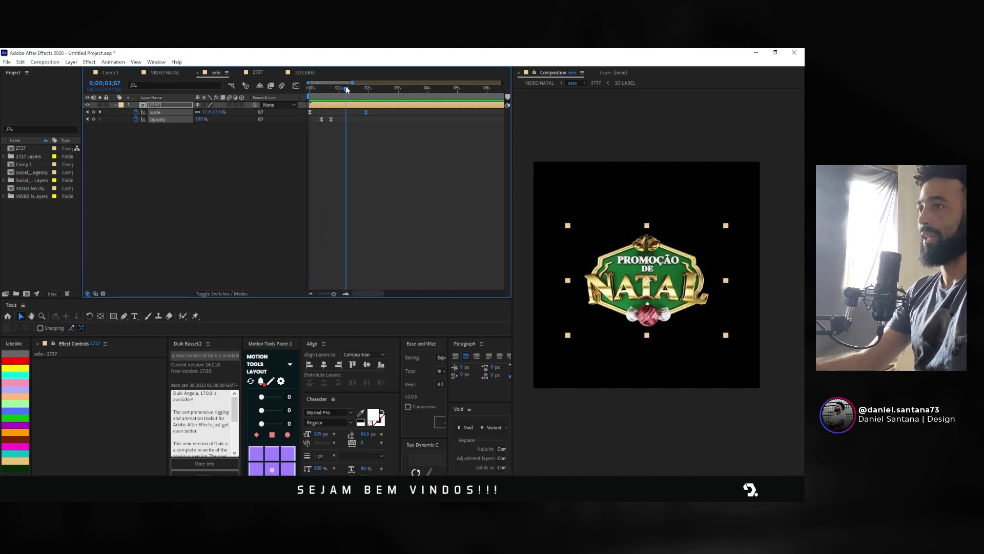
left_click(262, 176)
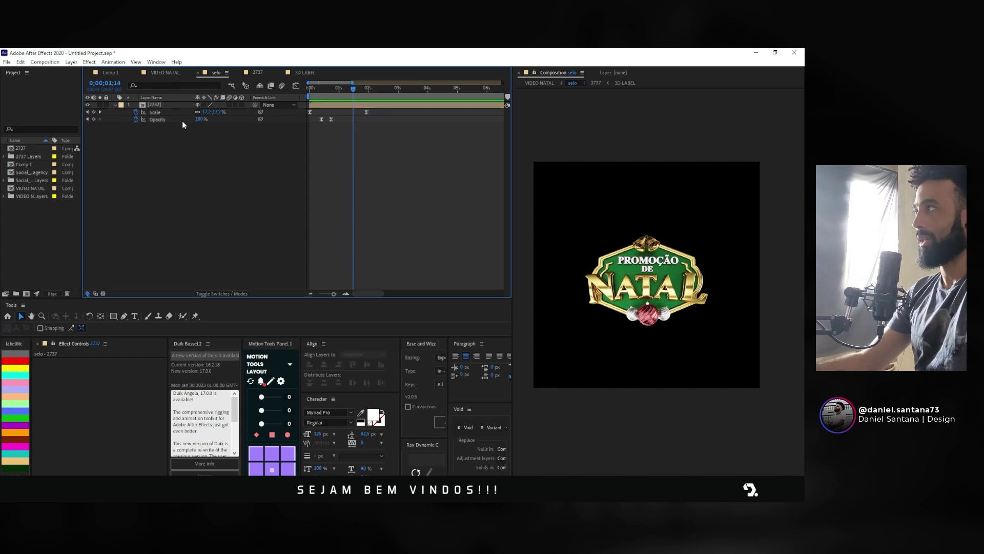
left_click(169, 99)
left_click(173, 106)
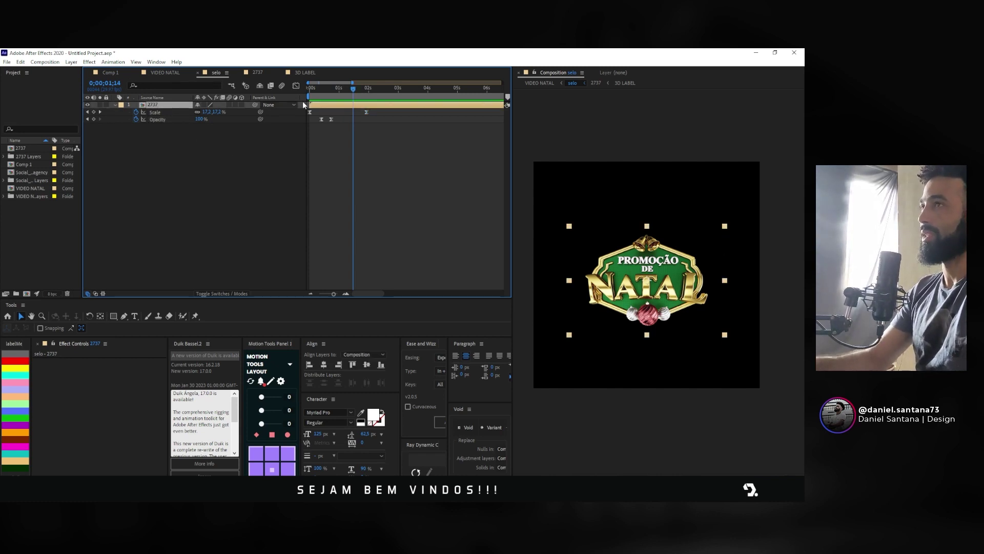
left_click(156, 62)
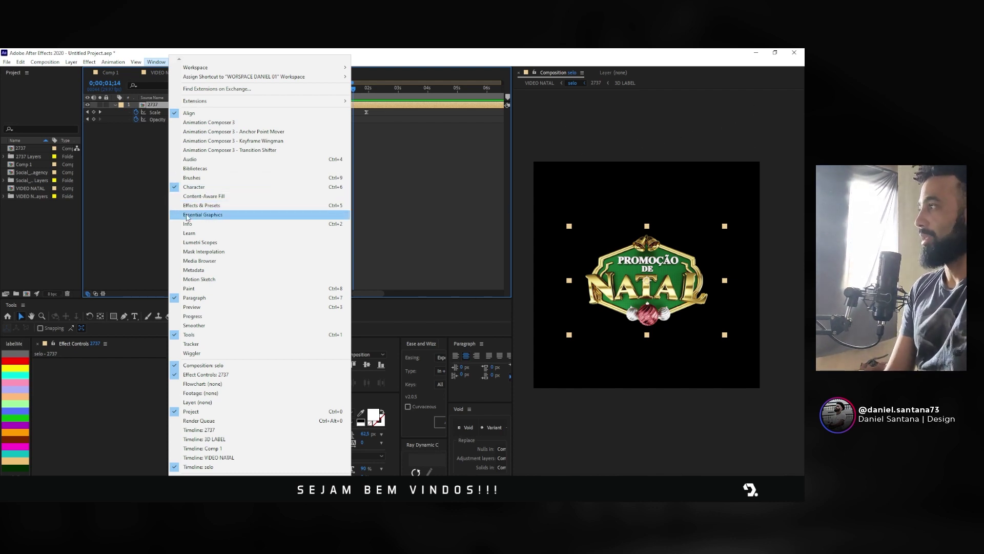
Step: Apply CC Light Sweep to the 2737 logo layer by searching 'lig' in the effect search
left_click(168, 143)
left_click(163, 105)
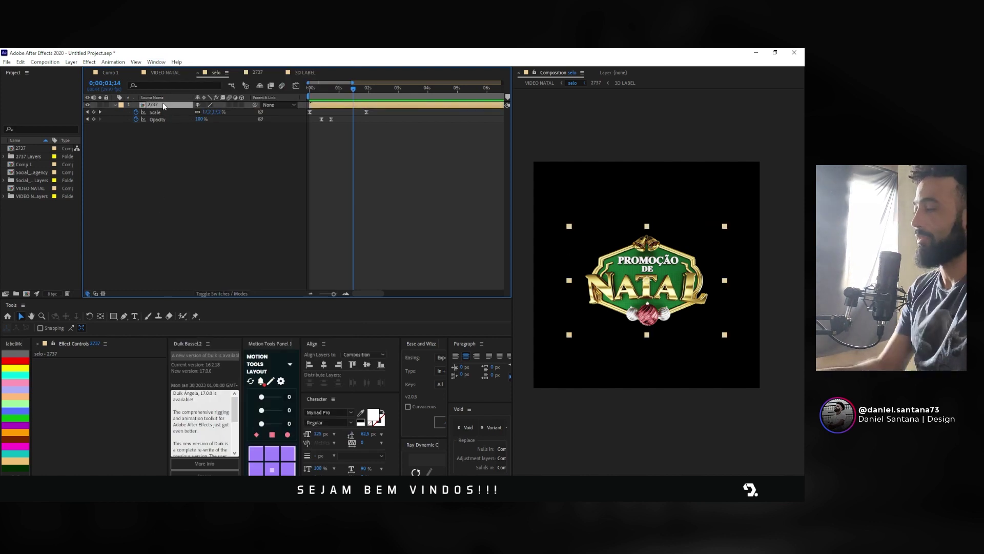
key("ctrl+space")
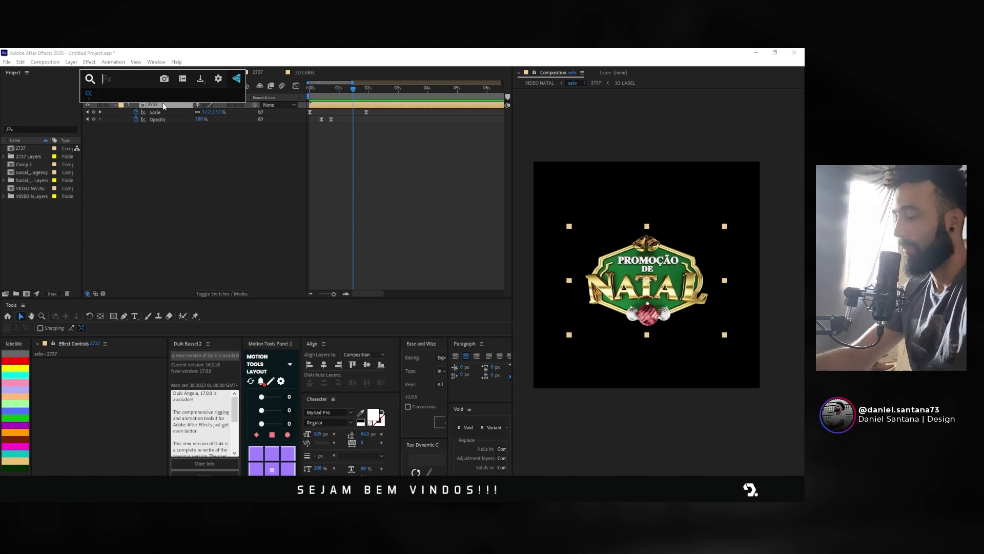
type("lig")
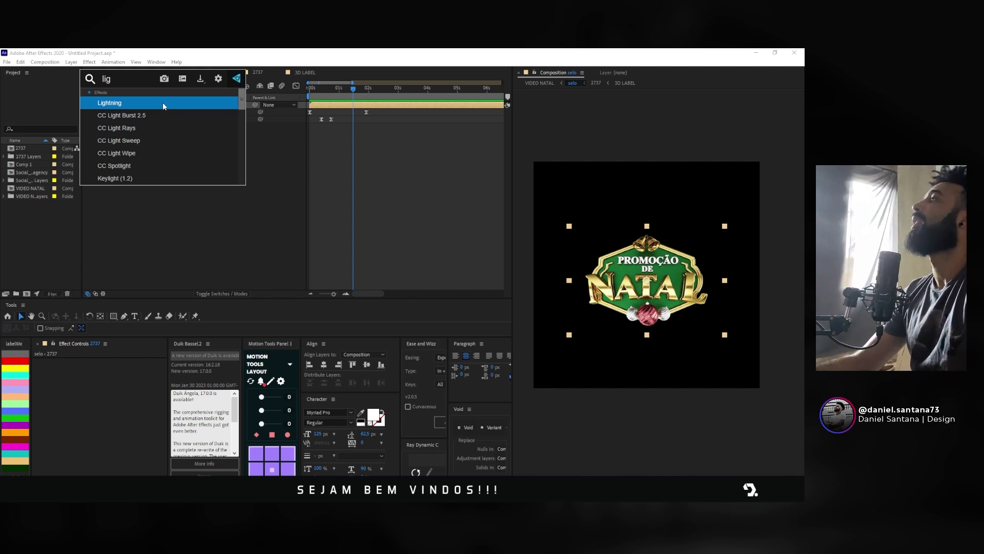
left_click(149, 144)
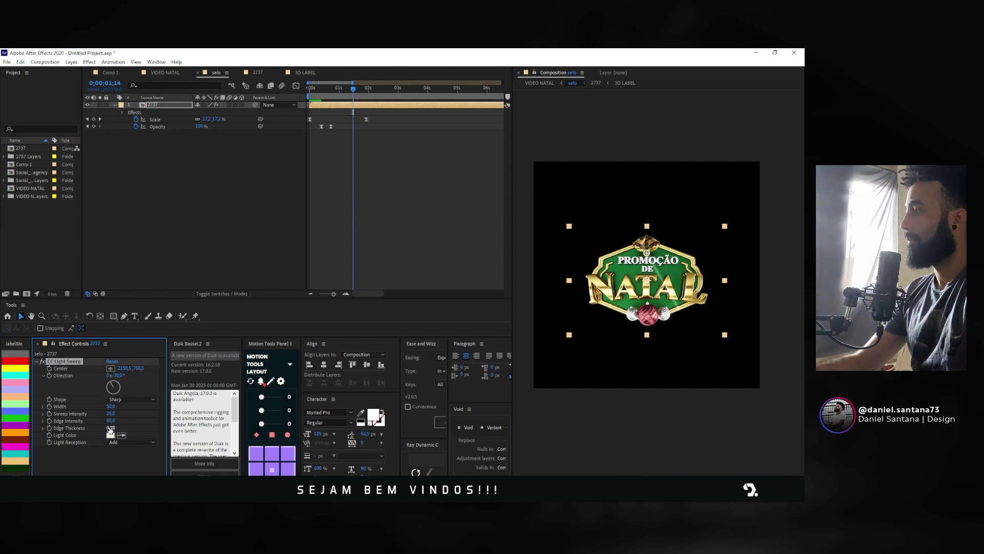
Step: Set the light sweep's Width to 300, Sweep Intensity to 47 and Edge Intensity to 85
left_click_drag(111, 407, 208, 400)
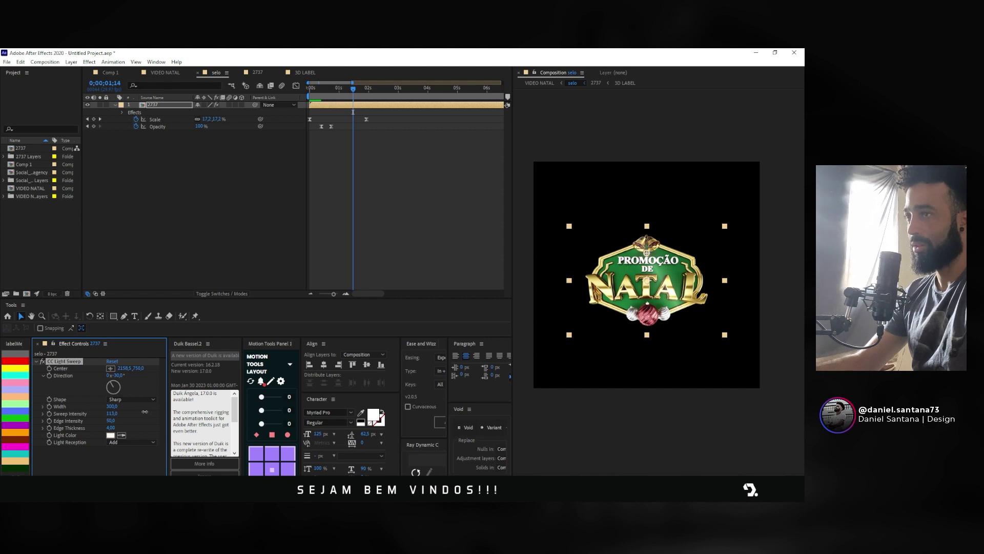
mouse_move(145, 411)
left_mouse_down()
mouse_move(103, 407)
mouse_move(127, 423)
left_mouse_up()
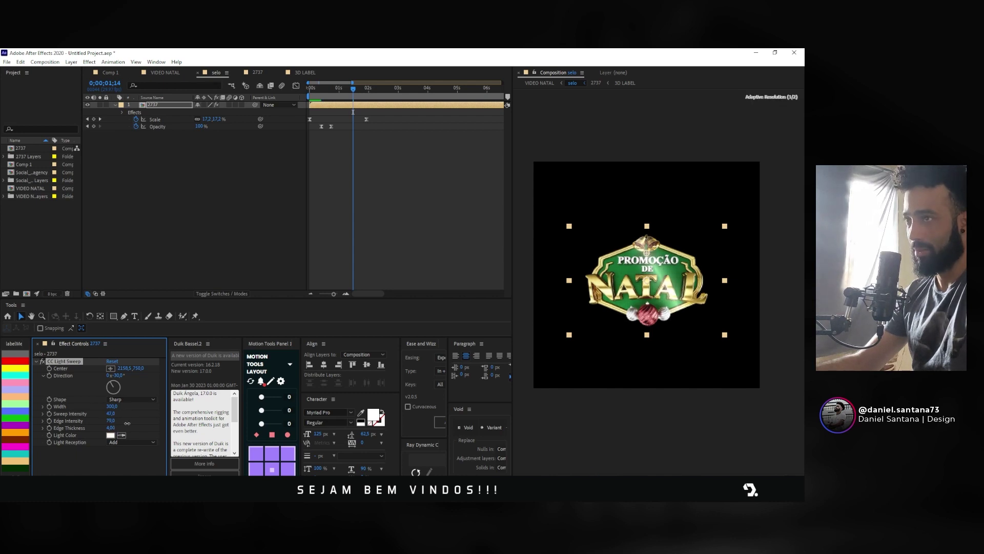
left_click_drag(159, 420, 118, 428)
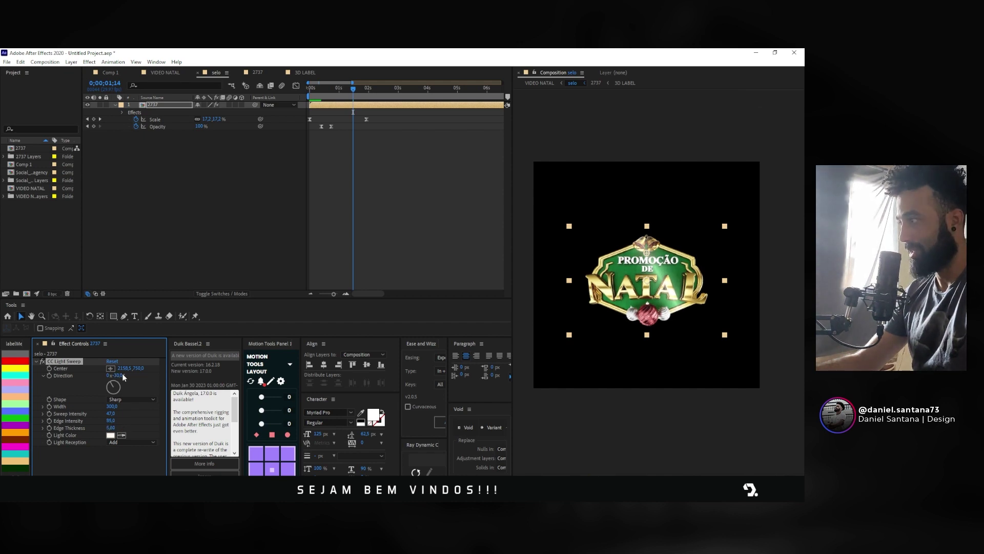
Step: Keyframe the sweep Center from lower left to upper right over about two seconds
left_click_drag(650, 257, 567, 324)
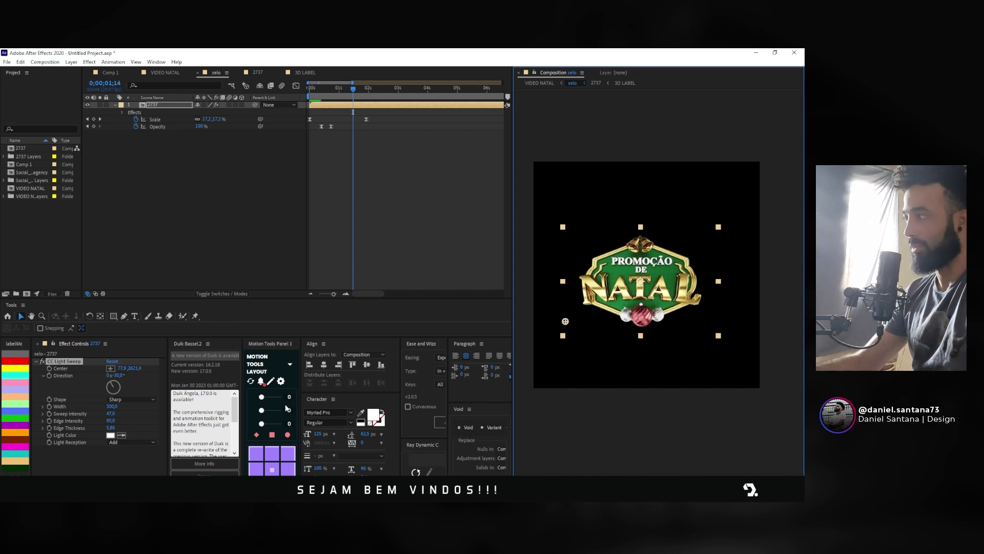
left_click(48, 369)
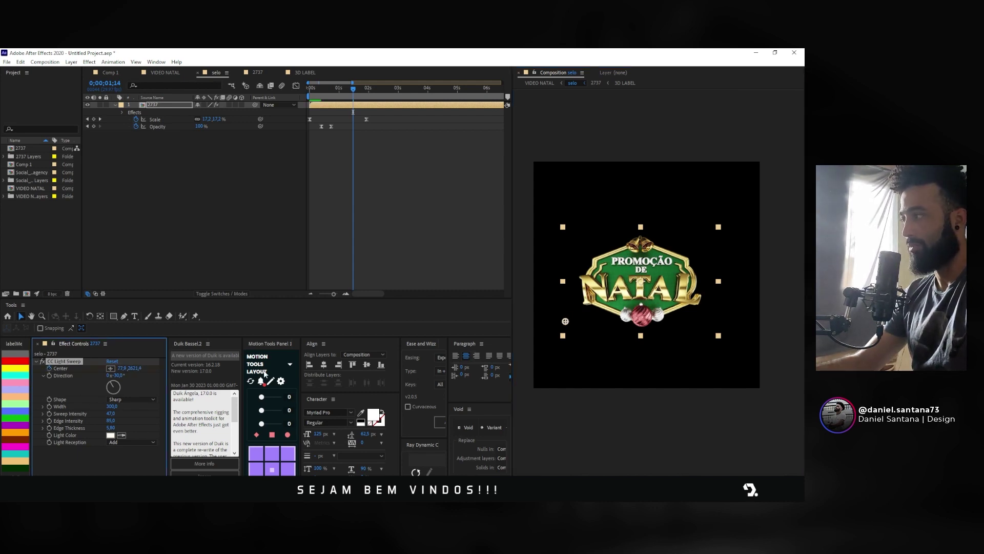
left_click_drag(353, 89, 377, 90)
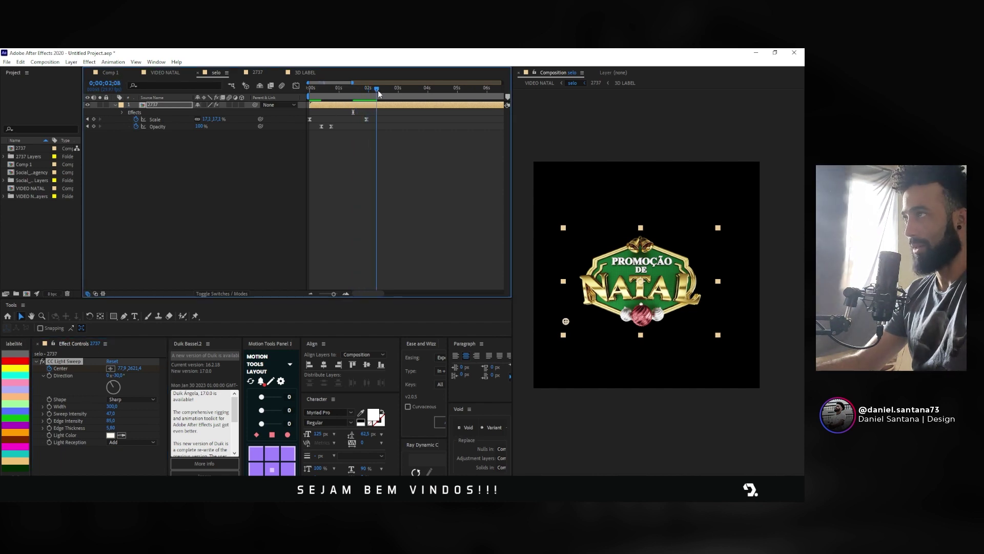
left_click_drag(571, 321, 720, 225)
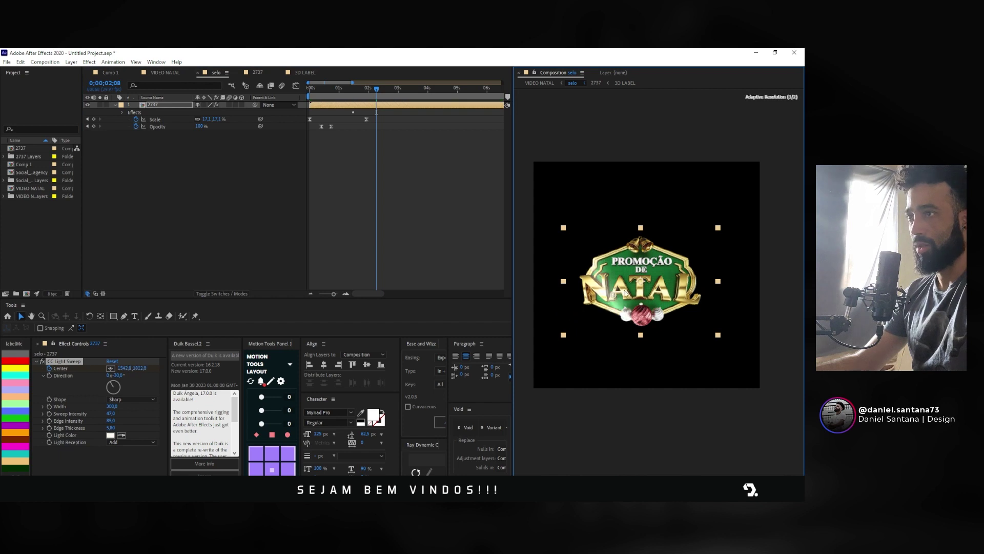
Step: Easy Ease the light sweep's Center keyframes and preview the sweep
left_click(387, 108)
key("u")
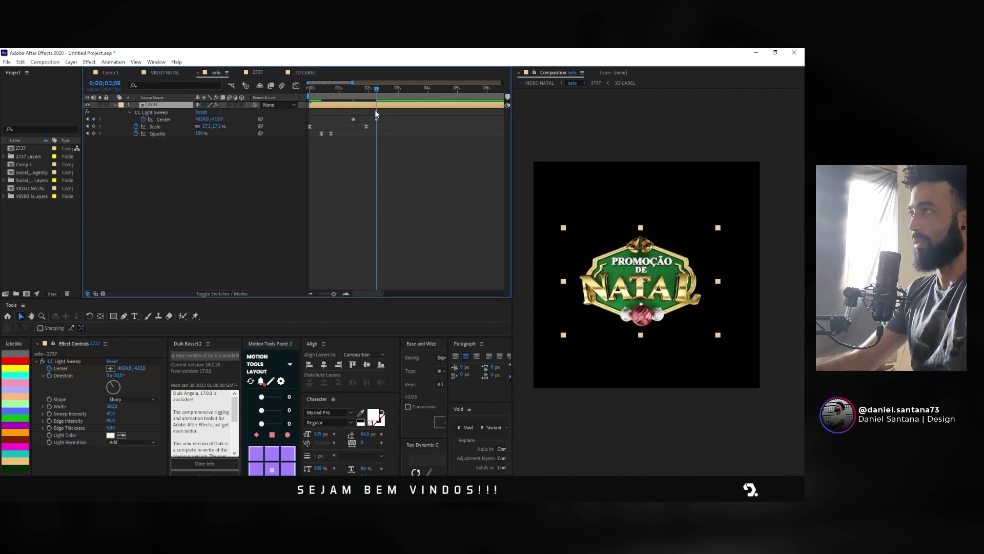
left_click(376, 119)
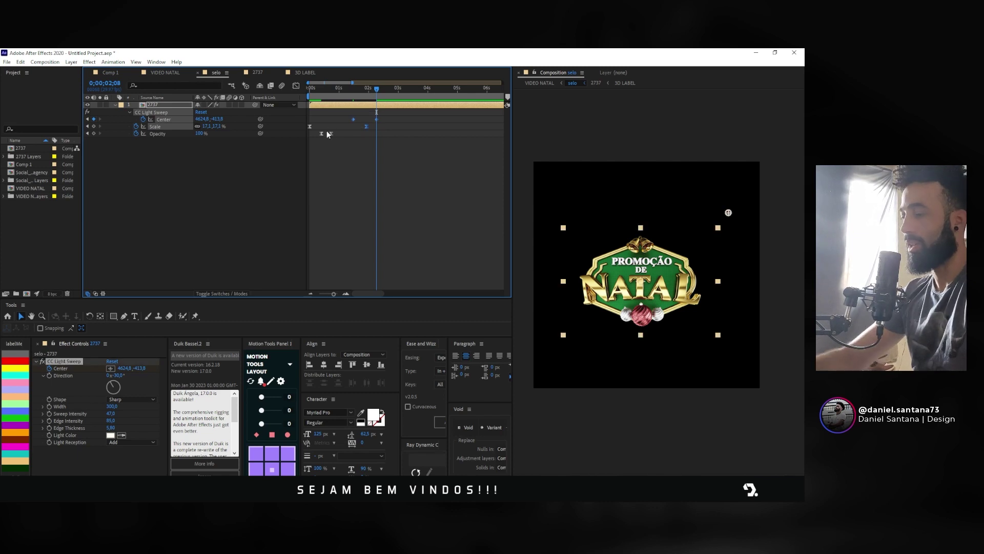
key("F9")
left_click_drag(377, 88, 352, 89)
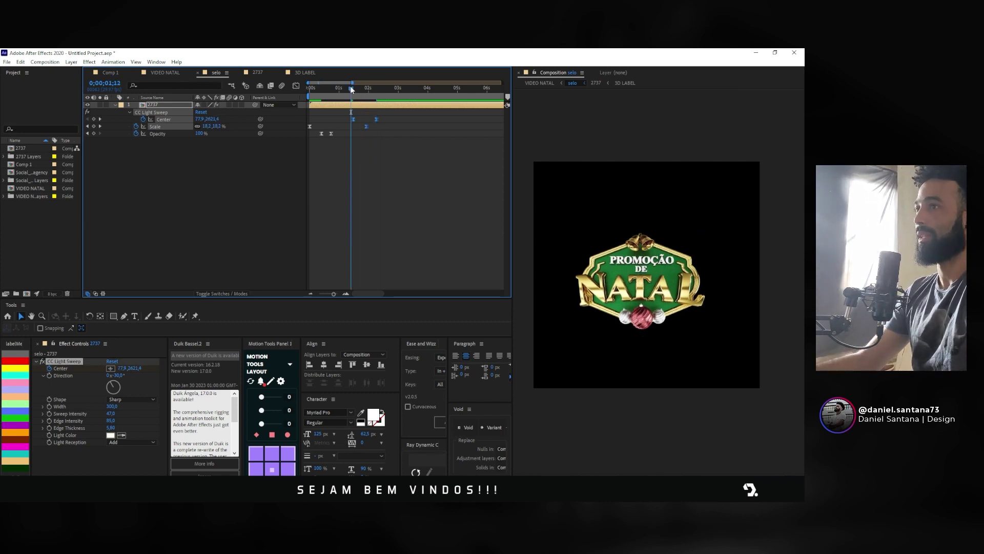
key("space")
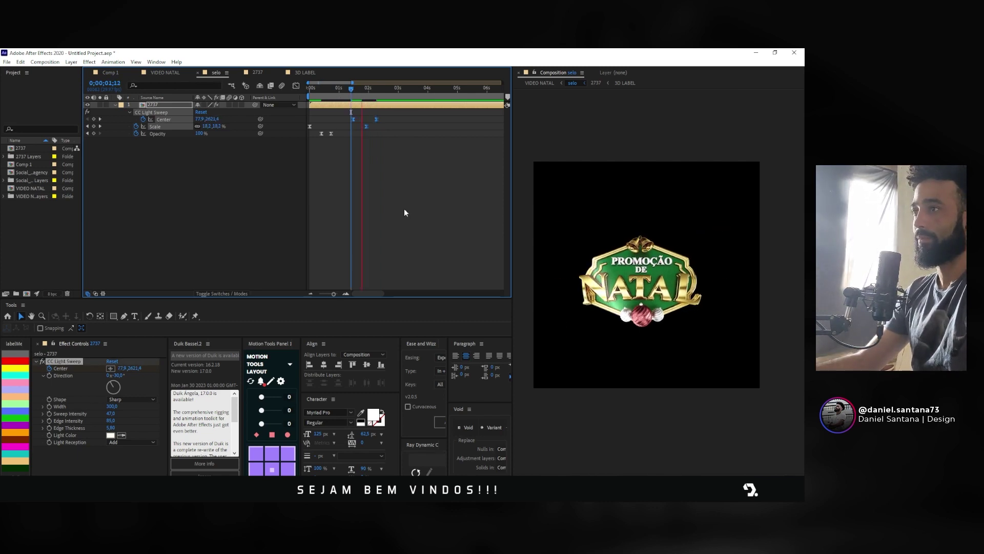
Step: Retime the second Center keyframe so the sweep spans roughly 1 to 3 seconds, previewing the result
left_click(659, 453)
left_click(416, 174)
left_click(344, 88)
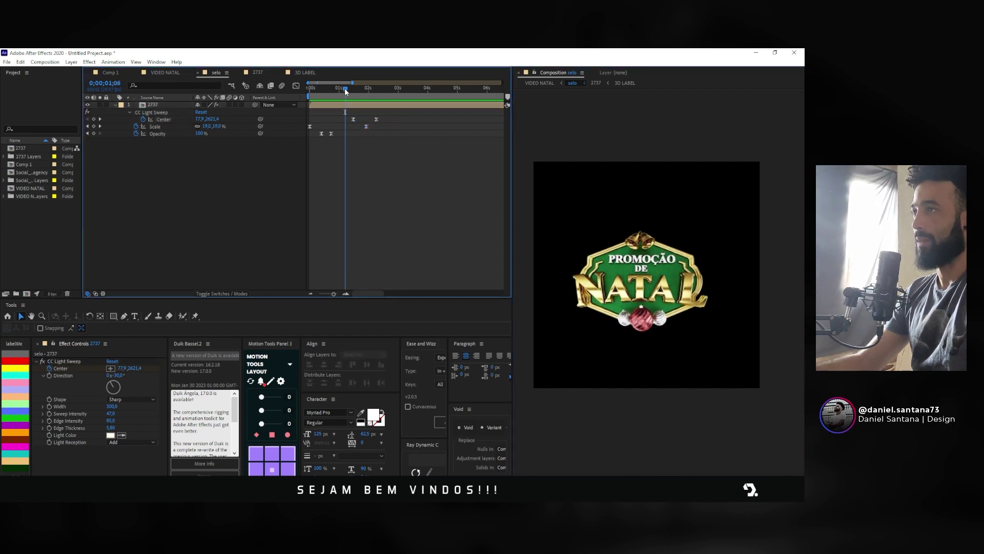
left_click(382, 122)
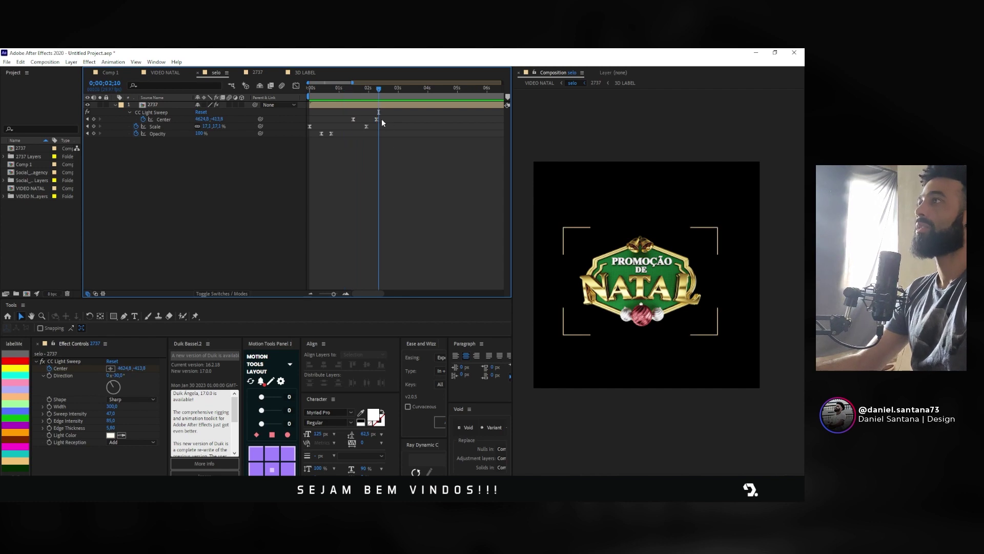
left_click_drag(352, 120, 342, 120)
key("Home")
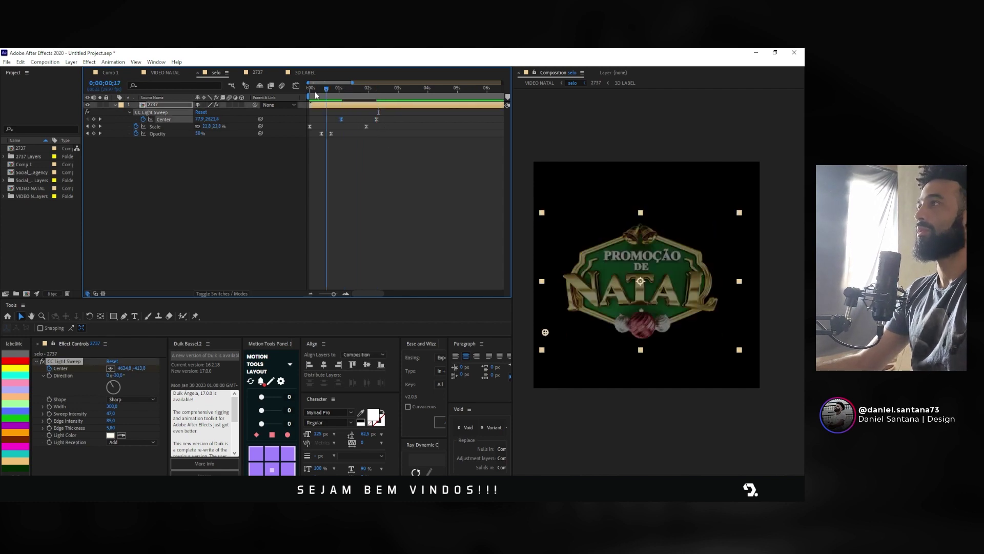
key("space")
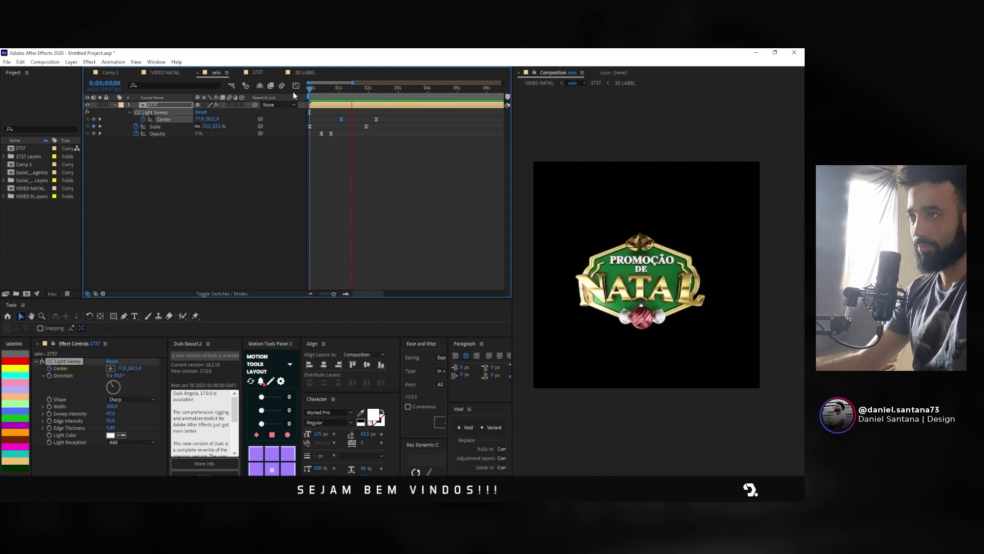
left_click(379, 109)
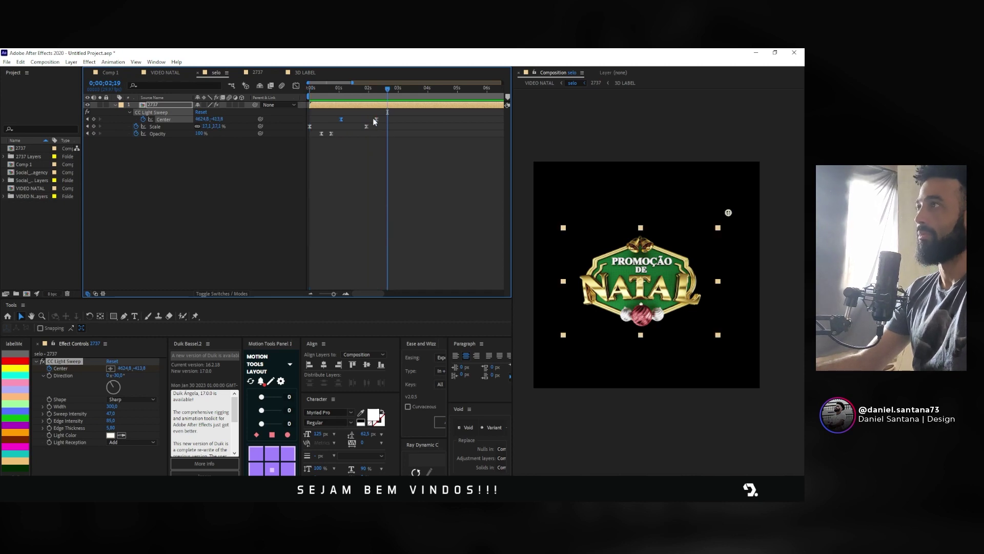
left_click_drag(375, 120, 378, 119)
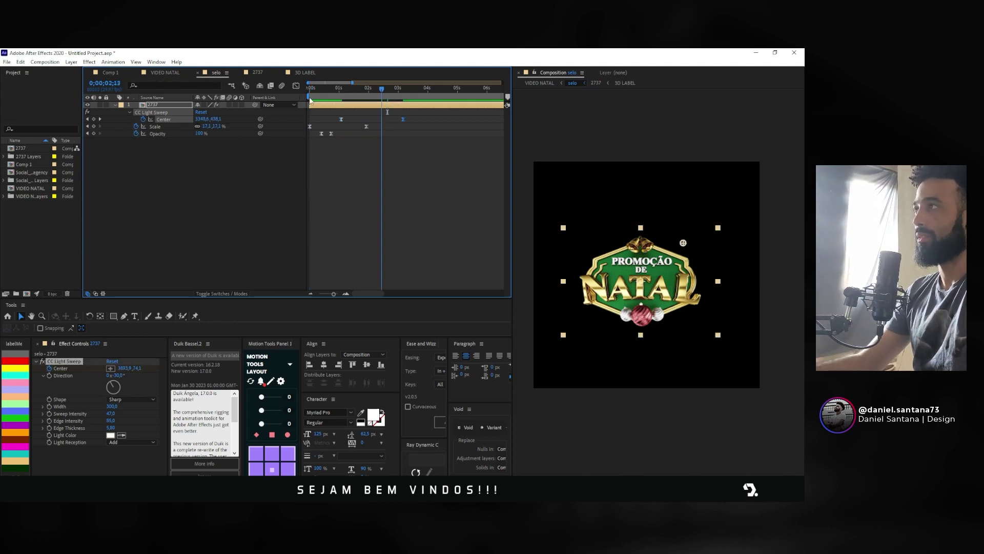
key("space")
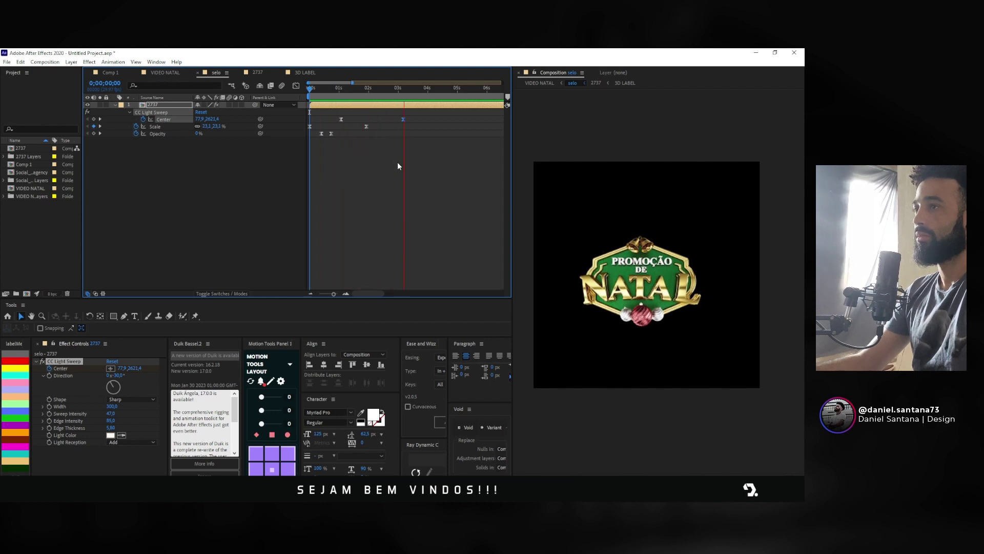
key("space")
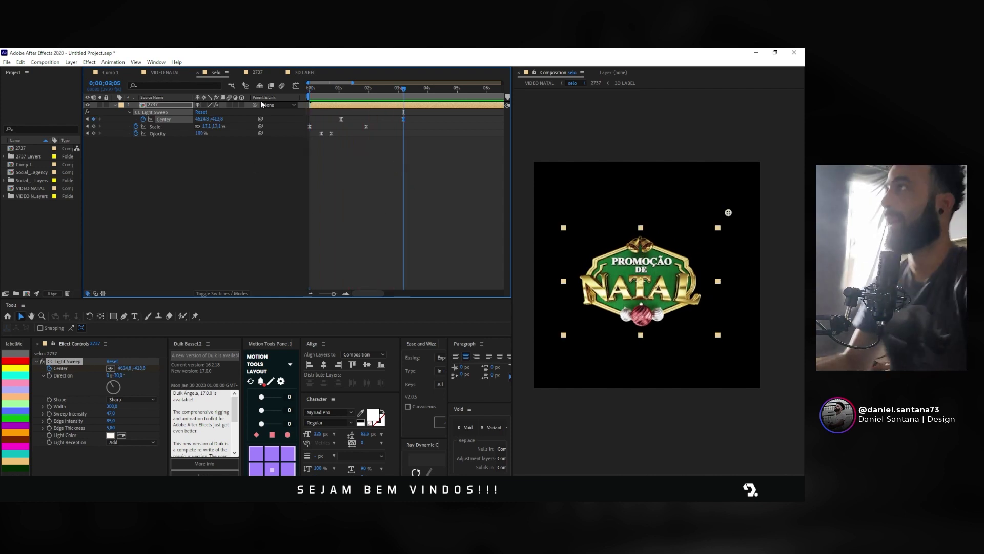
Step: Return to the VIDEO NATAL comp and show Camada 9's Opacity at the start
left_click(165, 72)
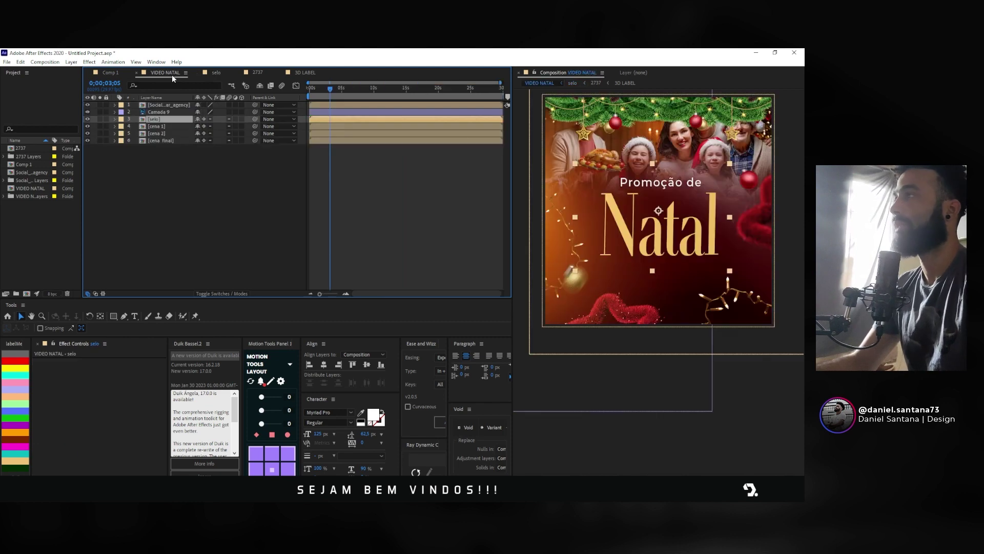
left_click(332, 111)
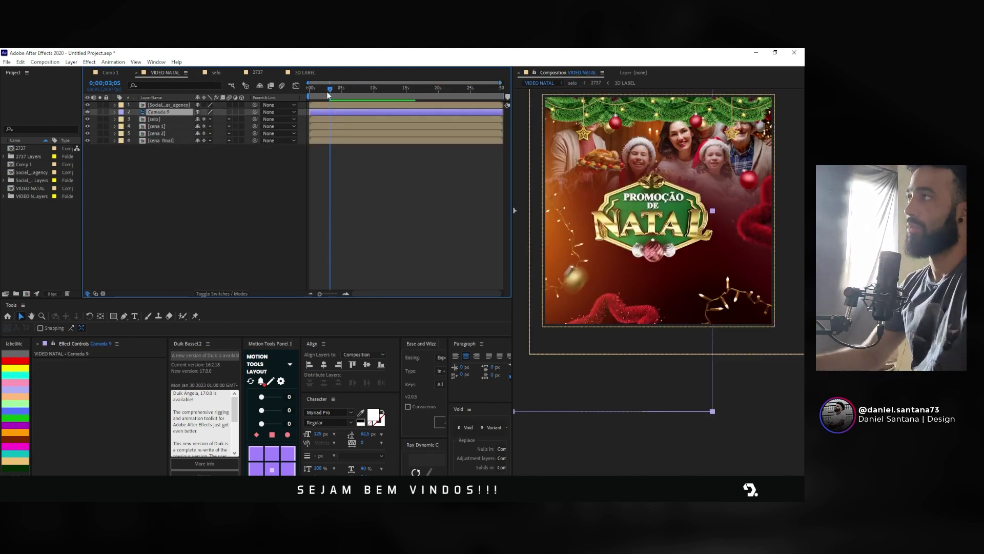
left_click_drag(327, 91, 303, 93)
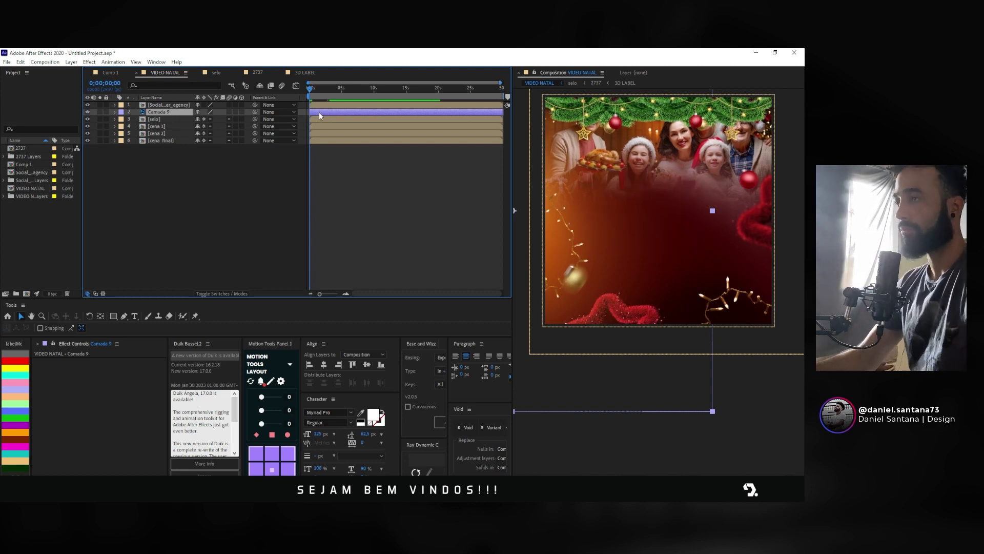
key("t")
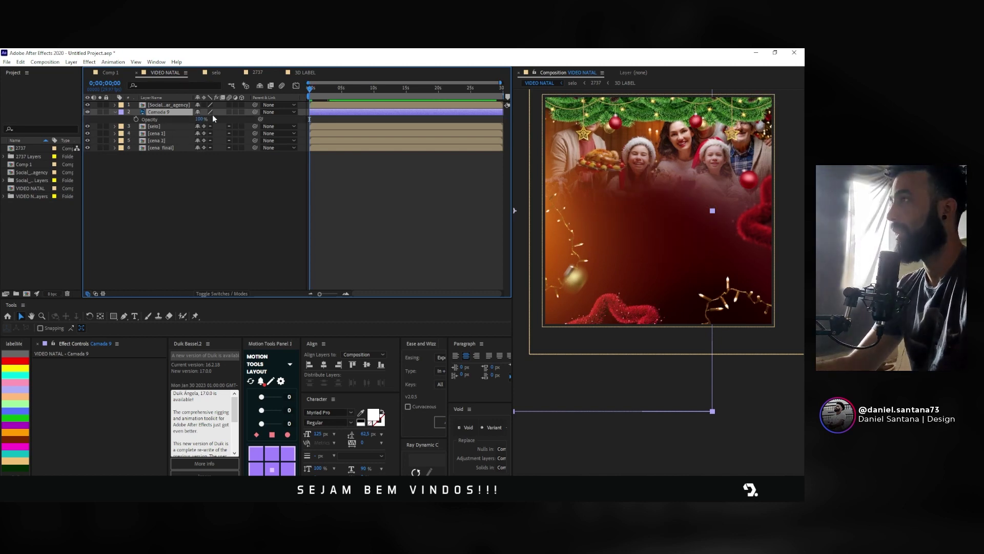
key("equal")
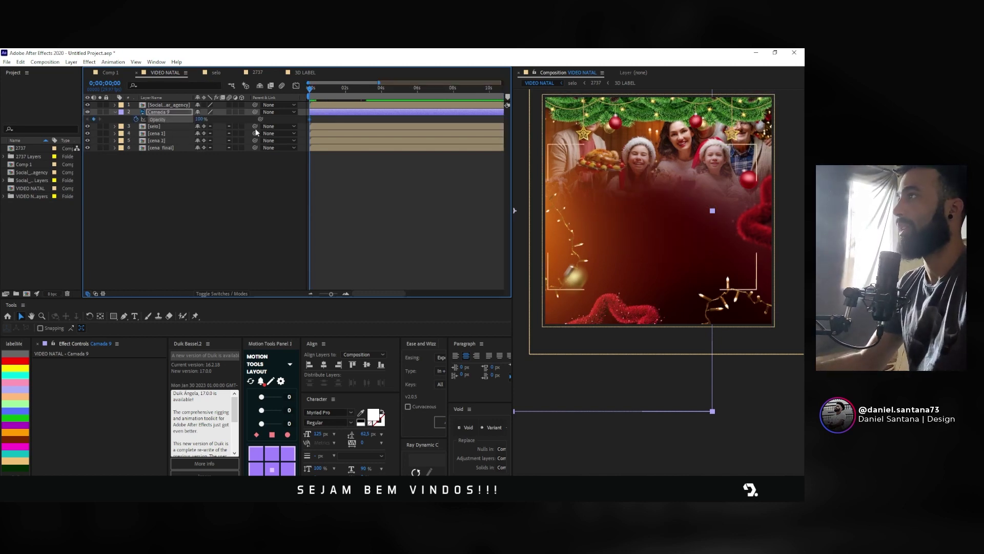
Step: Keyframe Camada 9's Opacity 0% to 100% and back to 0% at 4 seconds, all eased
left_click_drag(311, 119, 345, 121)
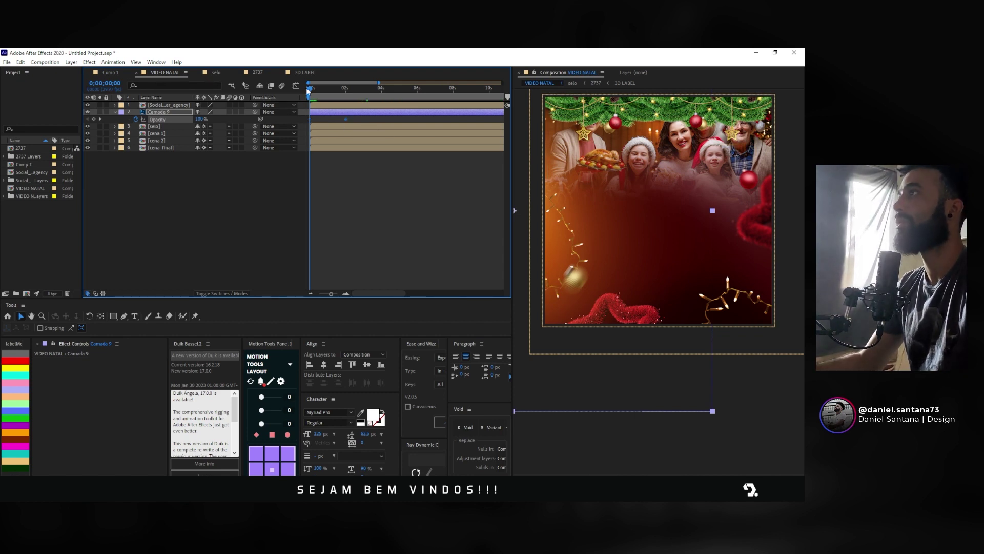
type("0")
key("Return")
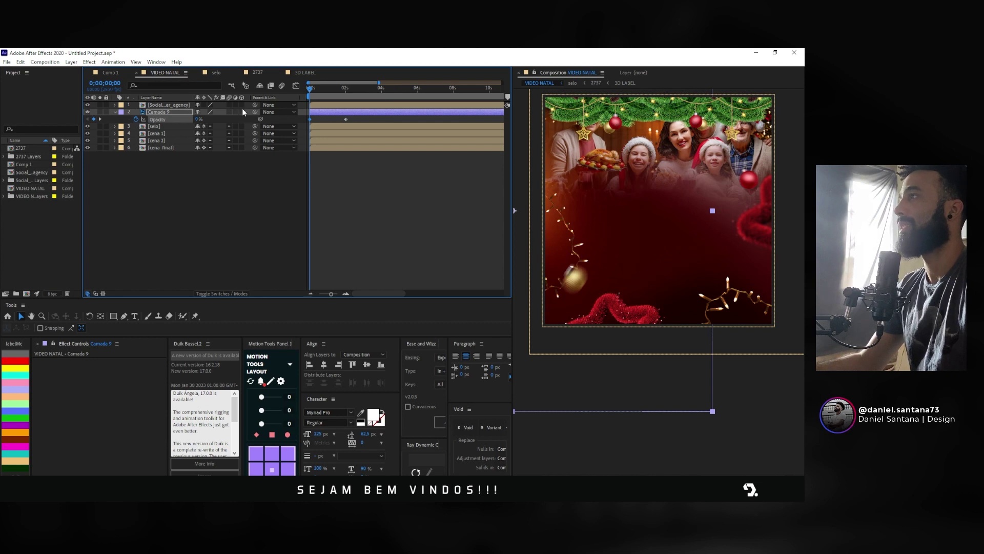
left_click_drag(310, 91, 383, 96)
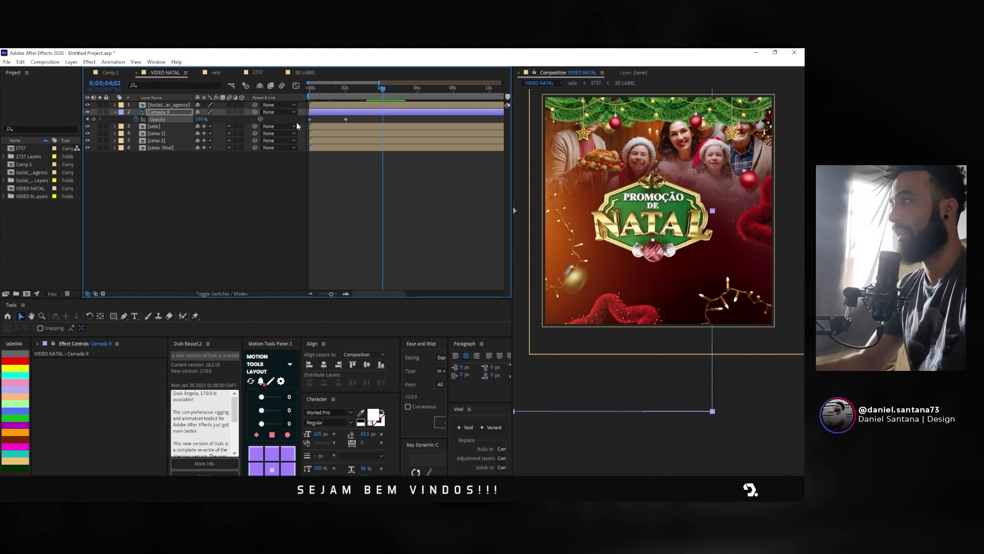
left_click(310, 119)
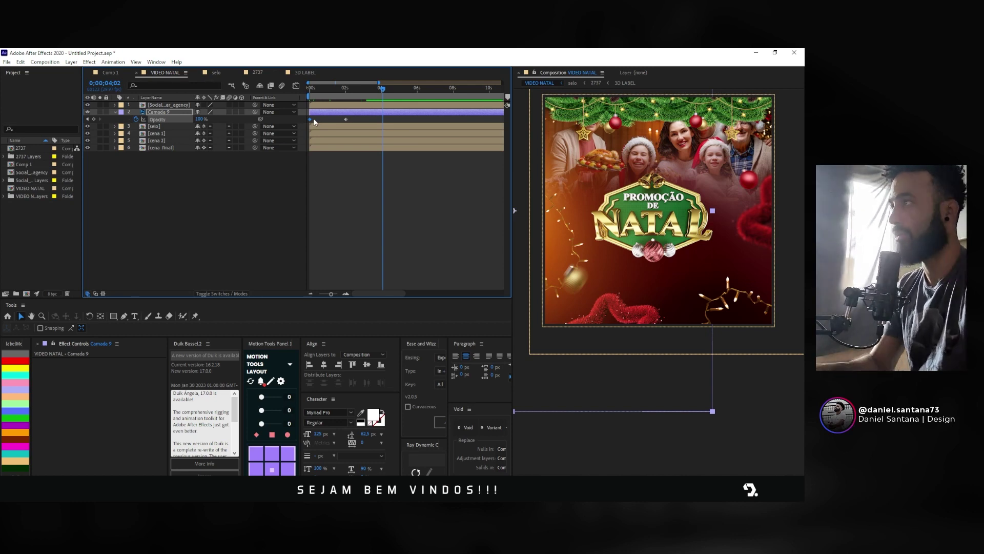
key("ctrl+c")
key("ctrl+v")
left_click_drag(399, 119, 284, 127)
key("F9")
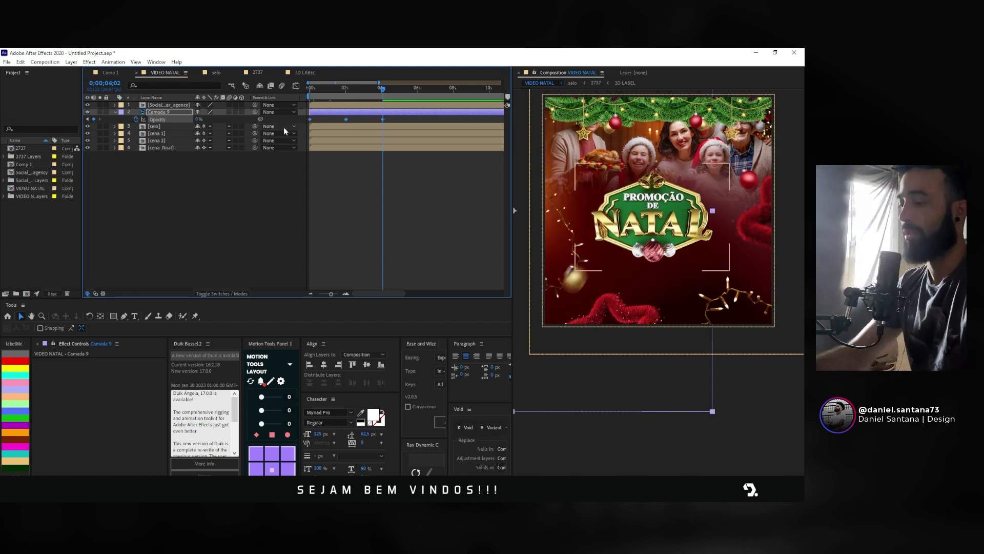
Step: Add a loopOutDuration(type = "cycle", duration = 0) expression to Camada 9's Opacity and scrub to check it
left_click(136, 120, "alt")
left_click(226, 127)
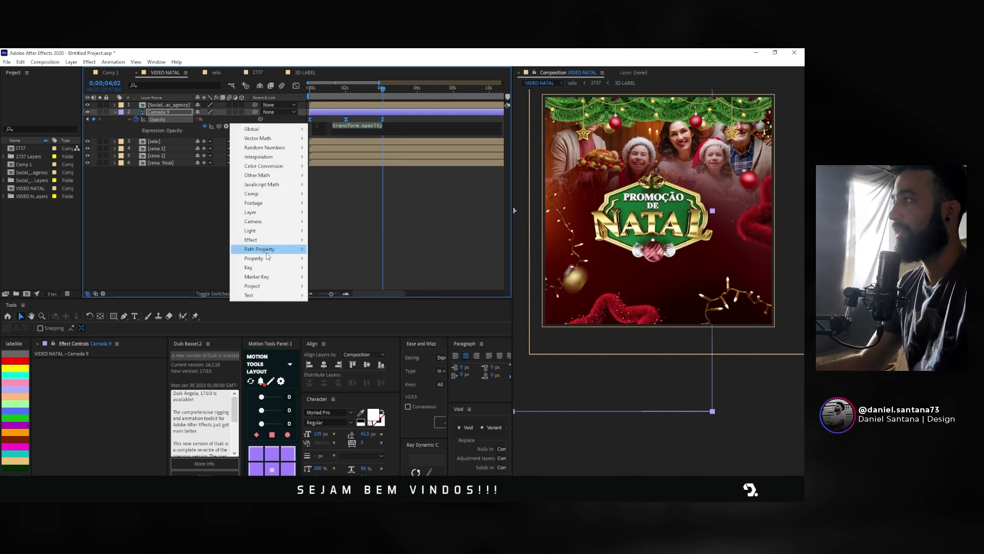
mouse_move(270, 259)
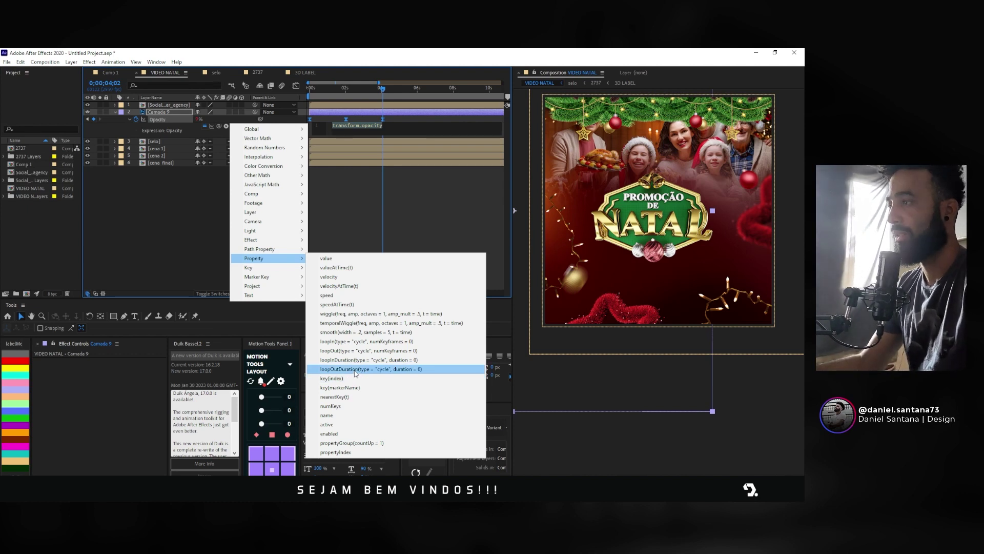
left_click(356, 369)
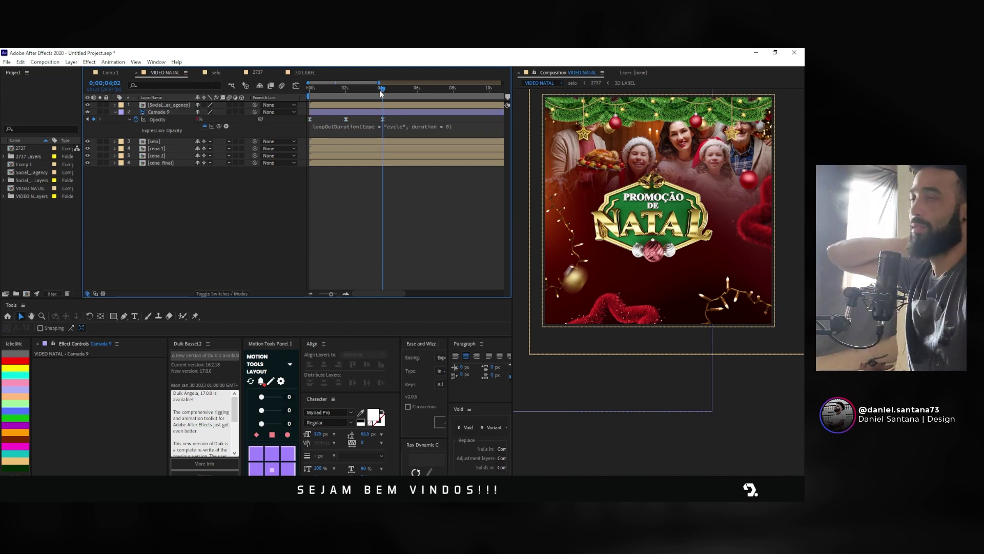
mouse_move(380, 92)
left_mouse_down()
mouse_move(363, 94)
mouse_move(429, 96)
left_mouse_up()
Step: Open the social media feed precomp, then DECORATION, then the BALLS precomp
double_click(188, 105)
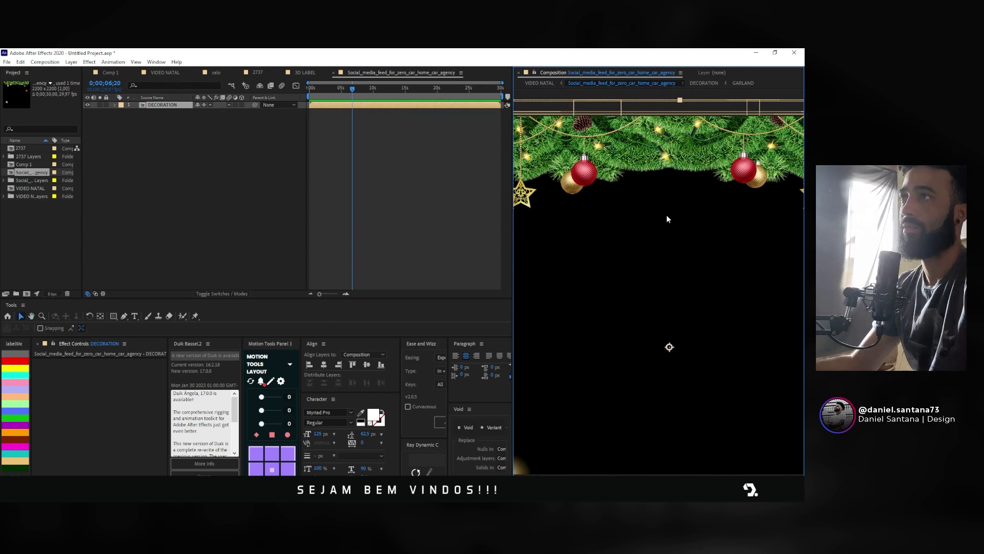
scroll(667, 214, "down", 2)
left_click(146, 231)
left_click(155, 105)
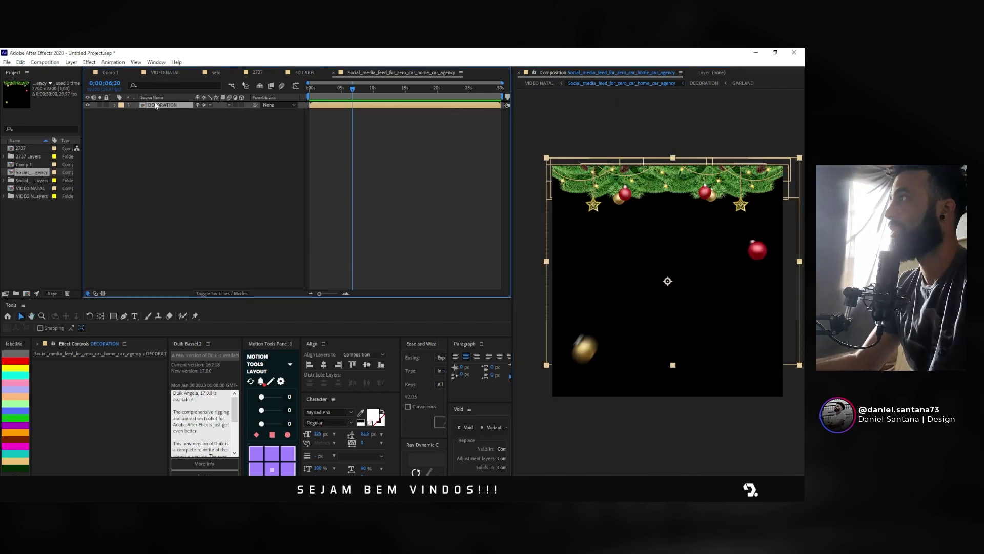
double_click(155, 105)
left_click(158, 155)
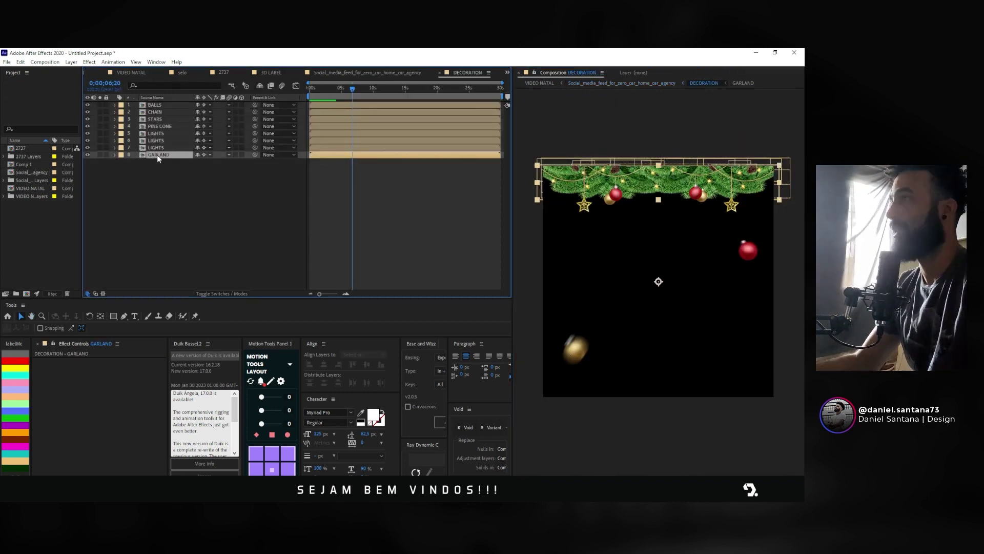
left_click(580, 360)
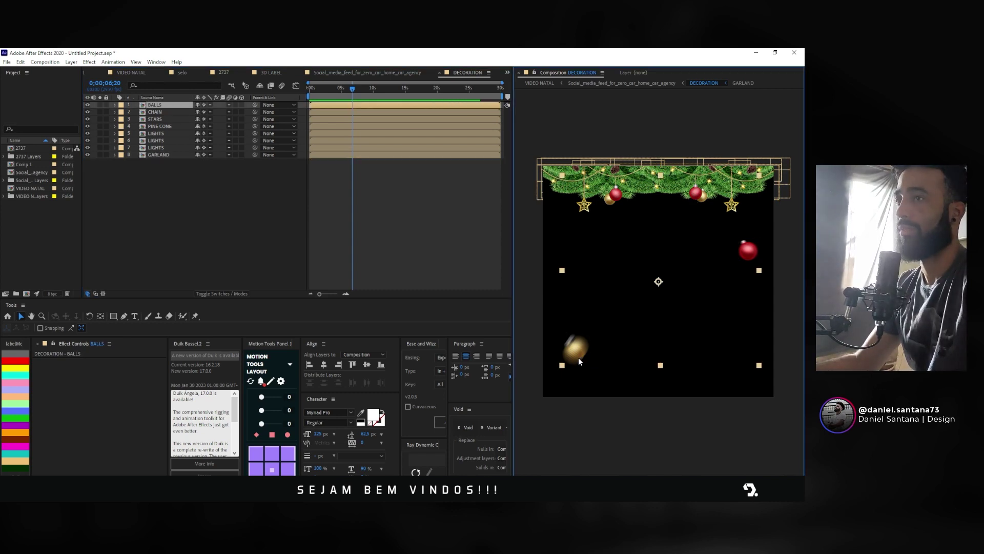
left_click(87, 106)
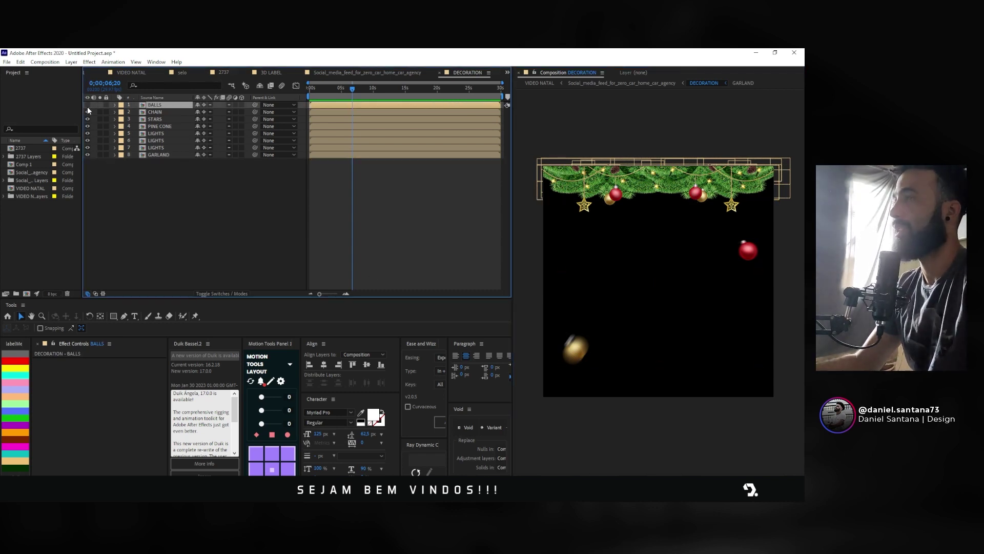
left_click(87, 102)
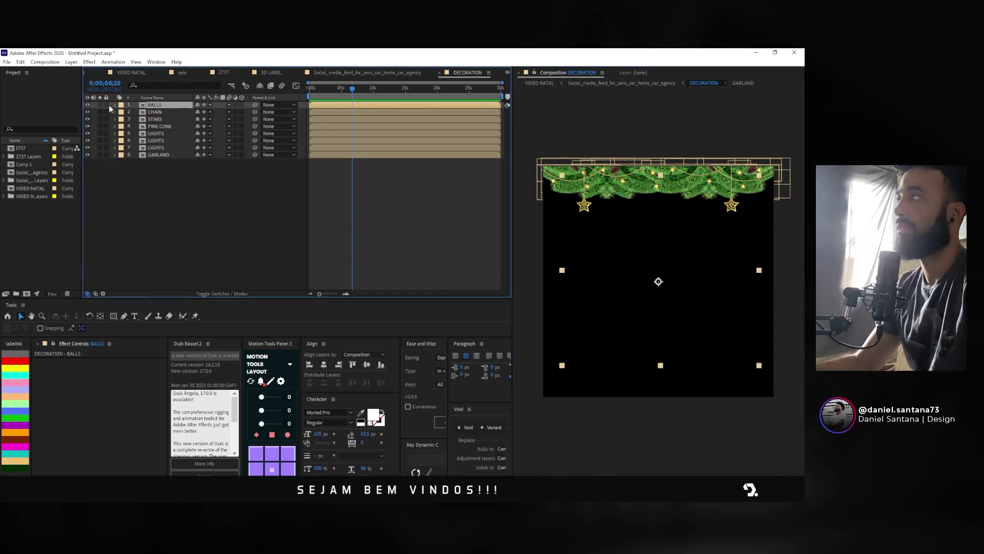
double_click(158, 106)
Step: Delete the loose golden ball and the lone red ball layers
left_click(570, 361)
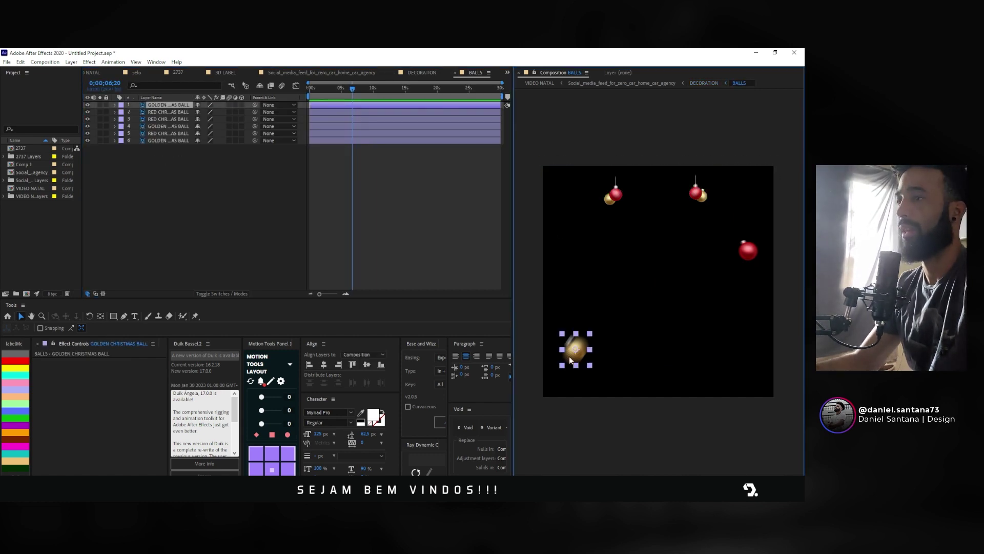
key("Delete")
left_click(749, 250)
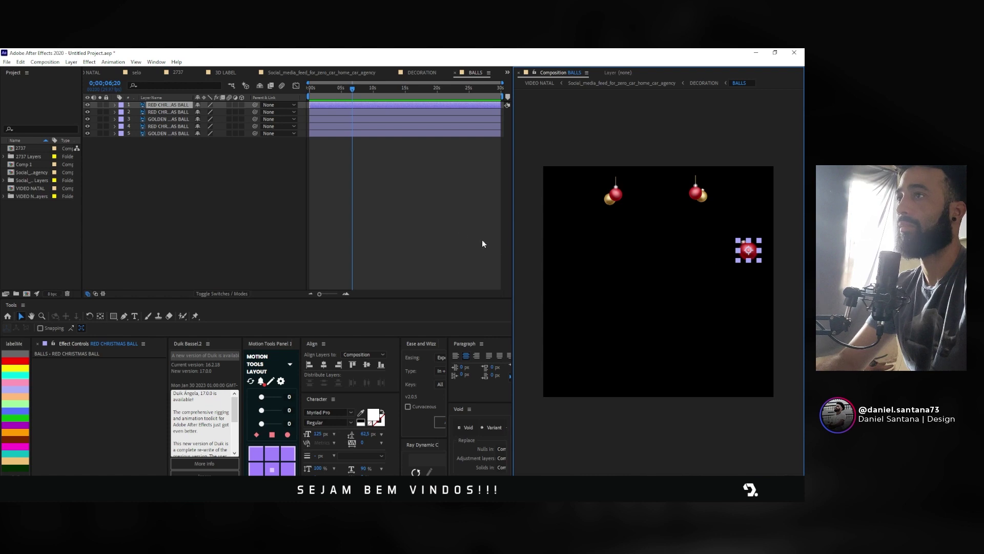
key("Delete")
left_click(478, 238)
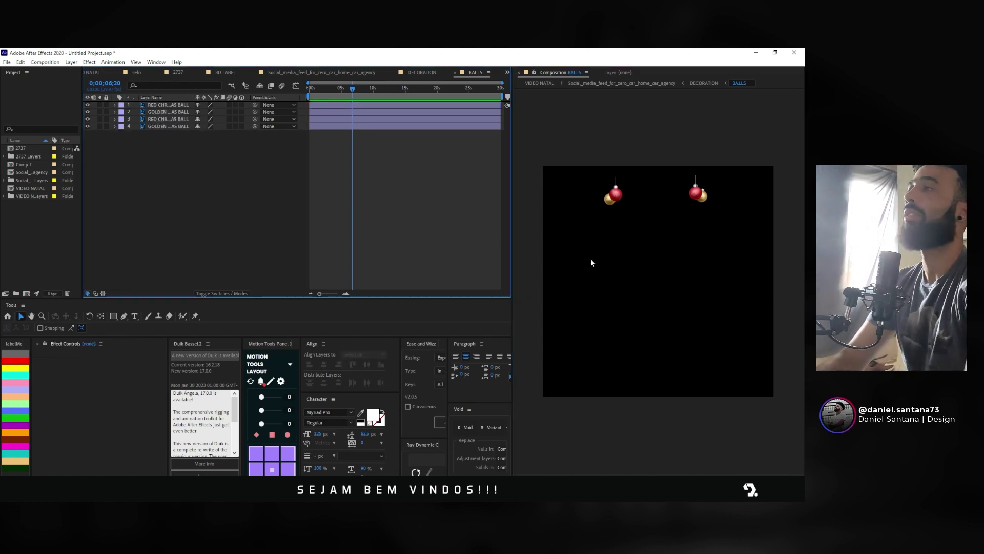
Step: Parent the first golden ball (layer 2) to its red ball (layer 1)
scroll(620, 196, "up", 2)
scroll(620, 195, "up", 2)
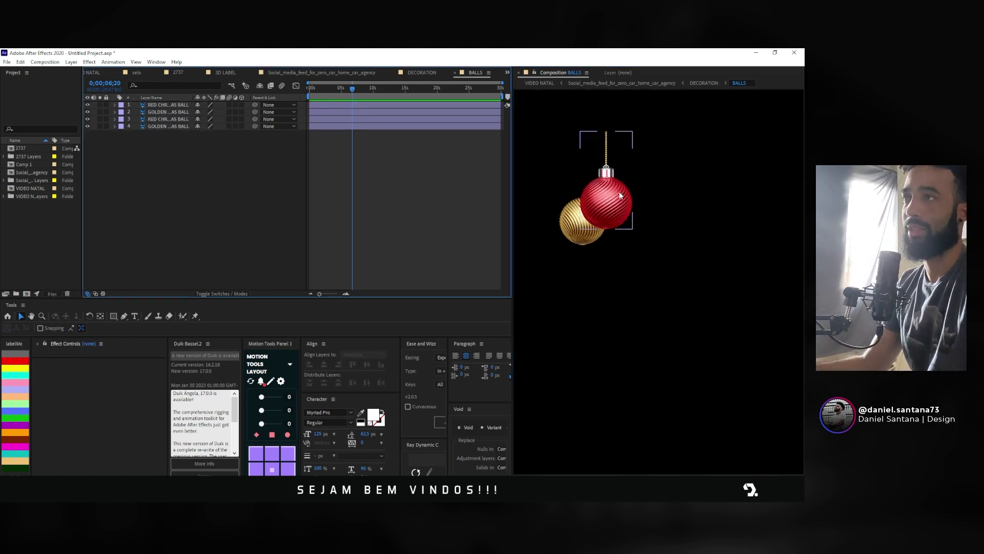
left_click(567, 236)
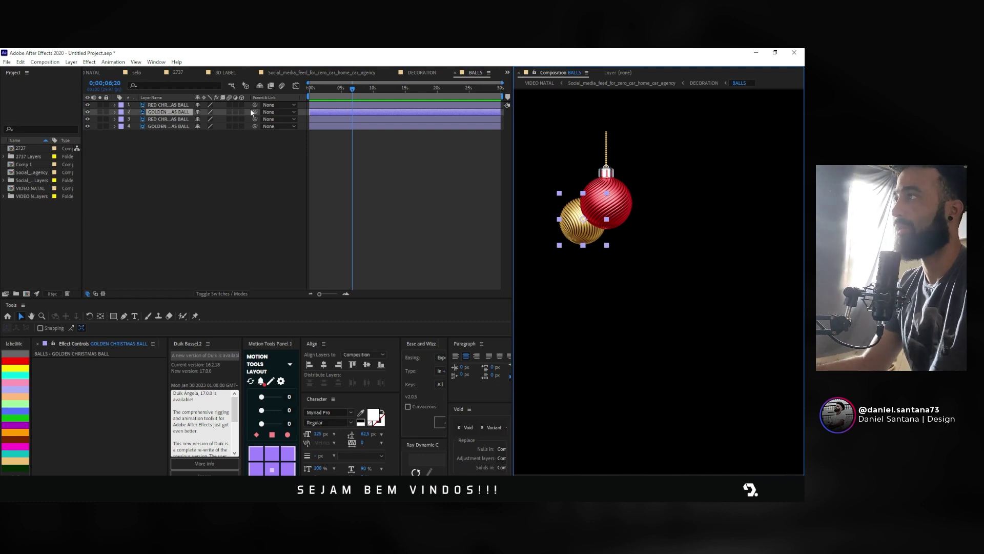
left_click(173, 105)
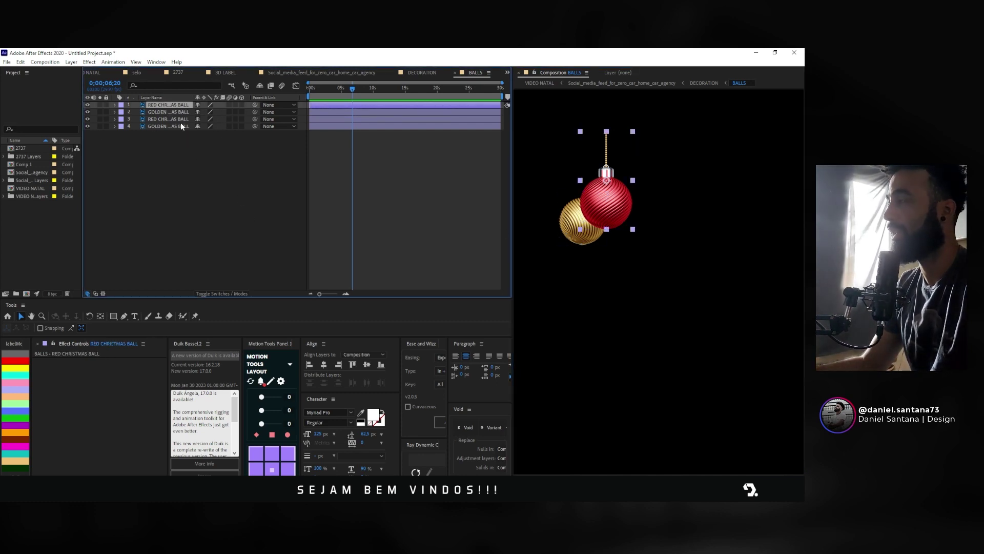
left_click(174, 112)
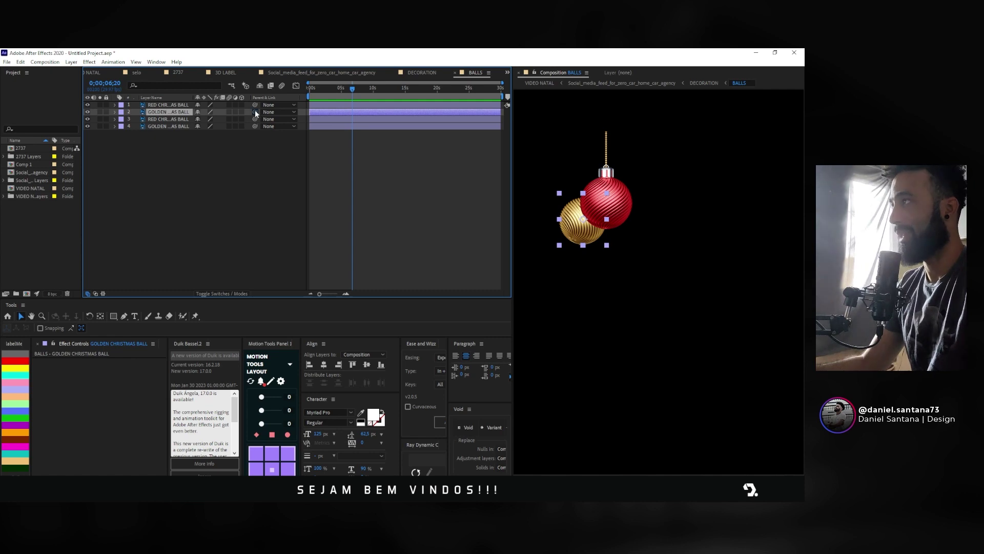
left_click_drag(256, 113, 155, 106)
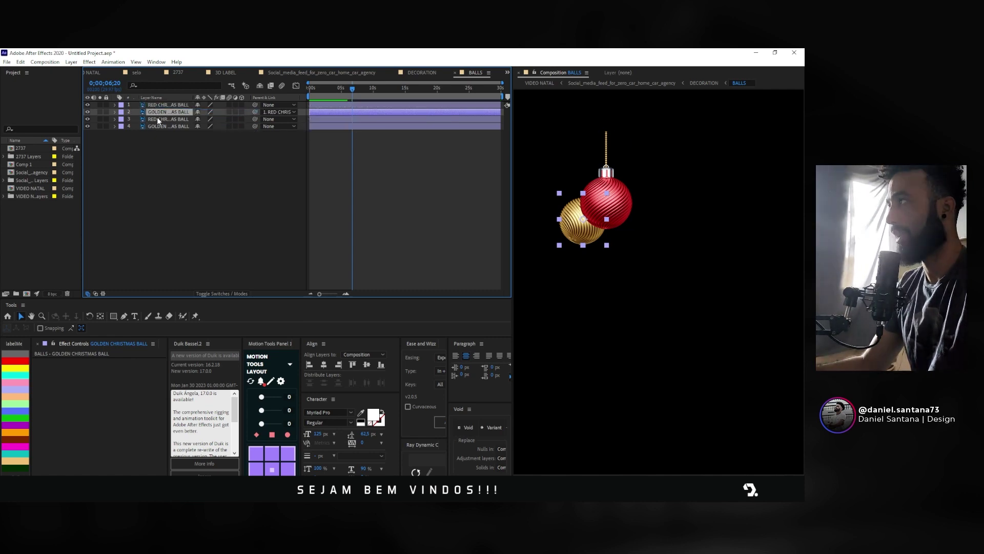
Step: Parent the second golden ball (layer 4) to its red ball (layer 3)
left_click(158, 121)
left_click(162, 124)
scroll(676, 196, "down", 4)
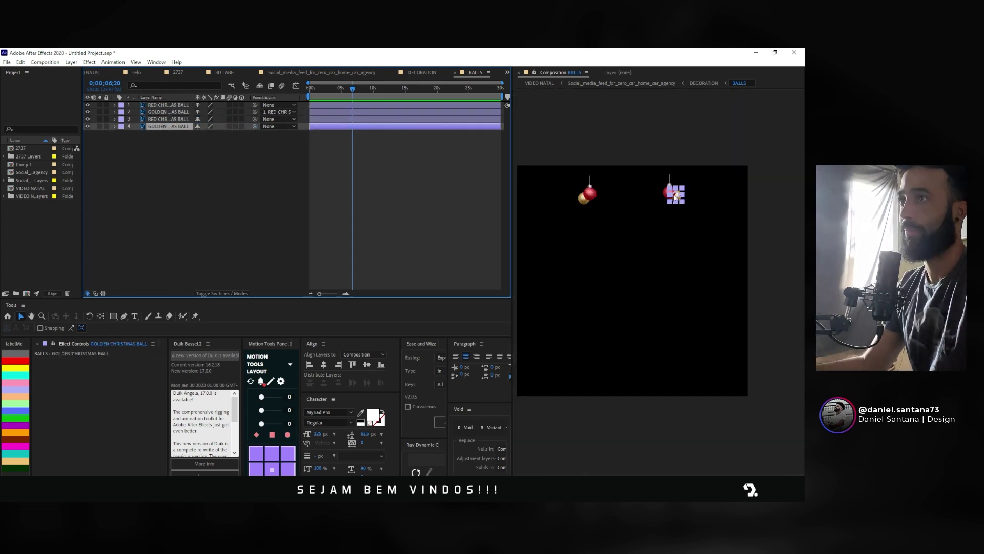
scroll(675, 196, "up", 4)
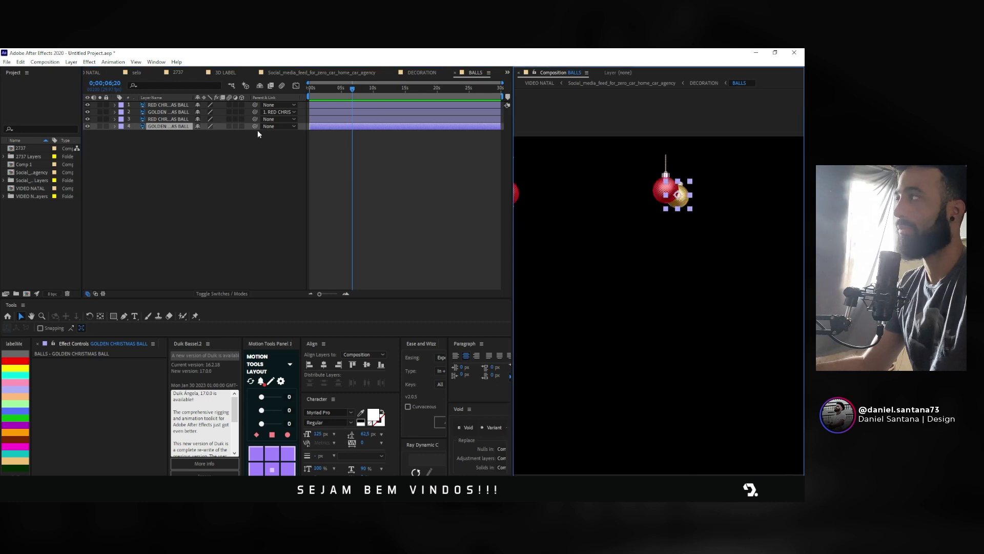
left_click(177, 119)
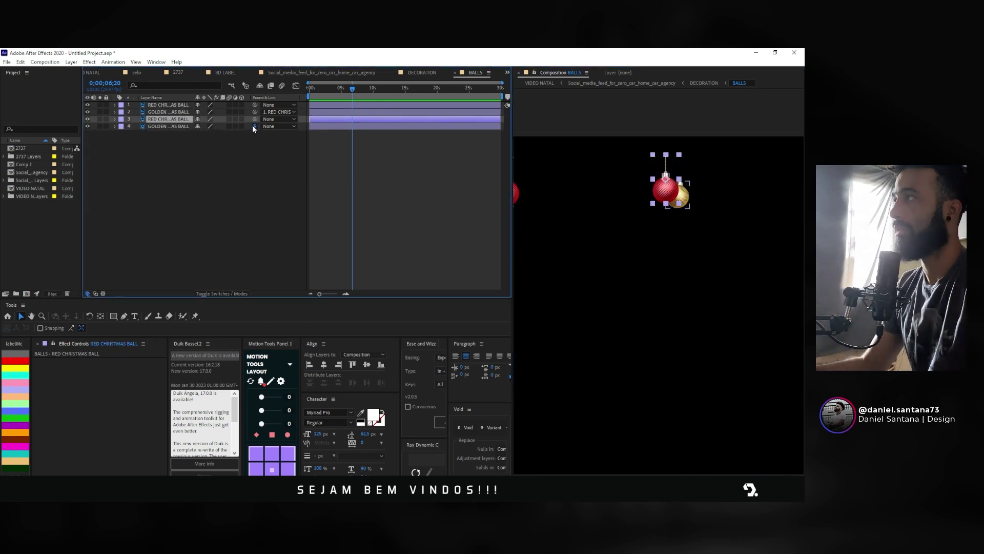
left_click(182, 132)
left_click_drag(255, 127, 171, 120)
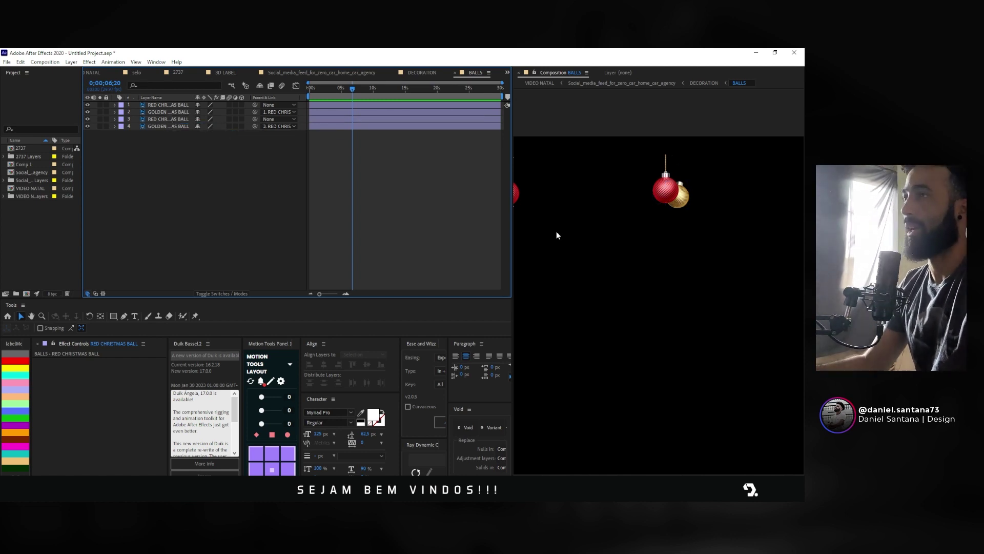
left_click_drag(626, 180, 532, 189)
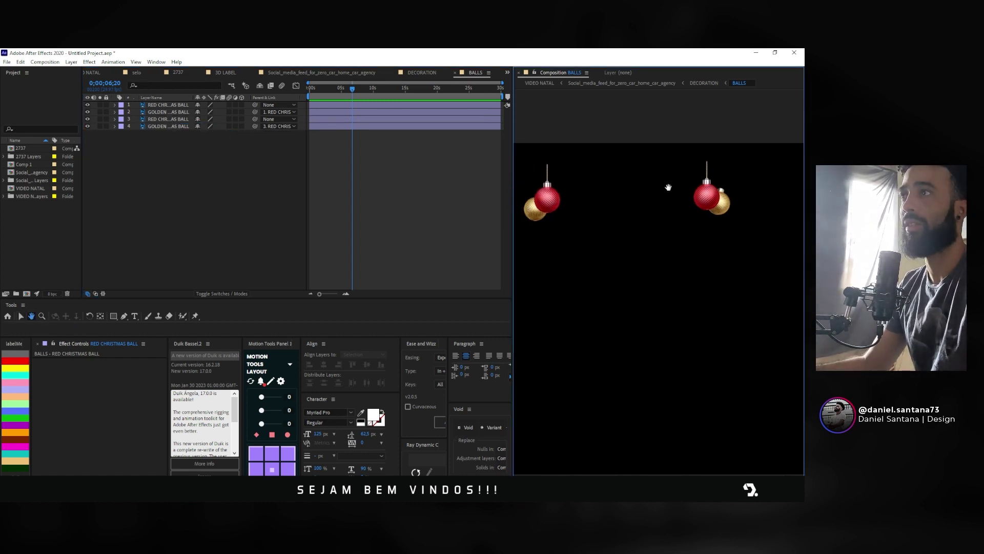
left_click(172, 105)
left_click_drag(353, 101, 254, 121)
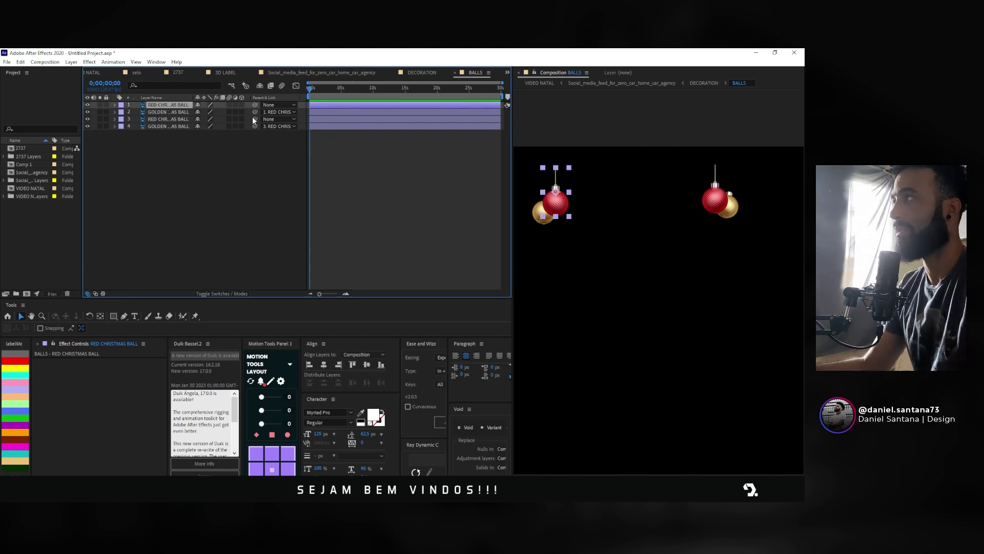
Step: Move the left red ball's anchor point to its top so it pivots from there
scroll(528, 189, "up", 2)
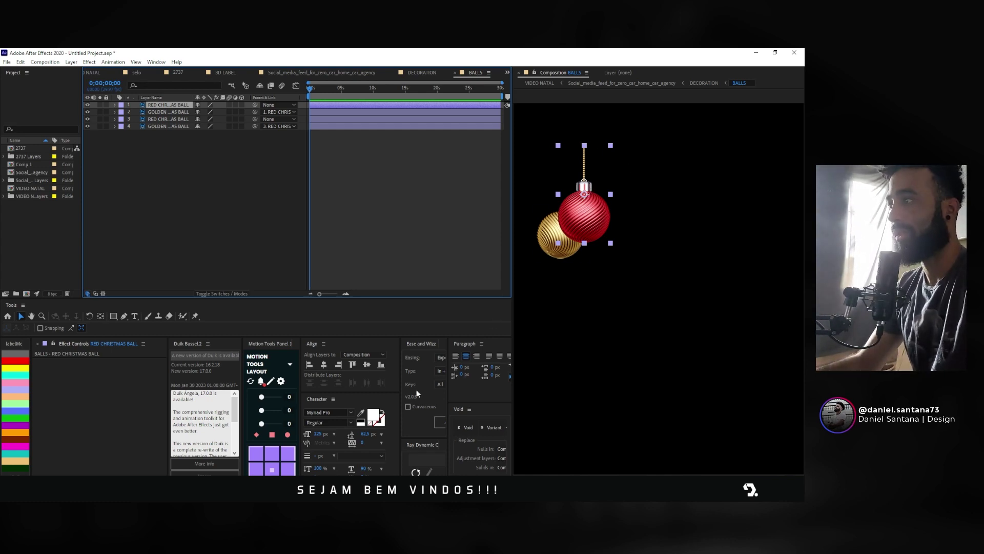
key("y")
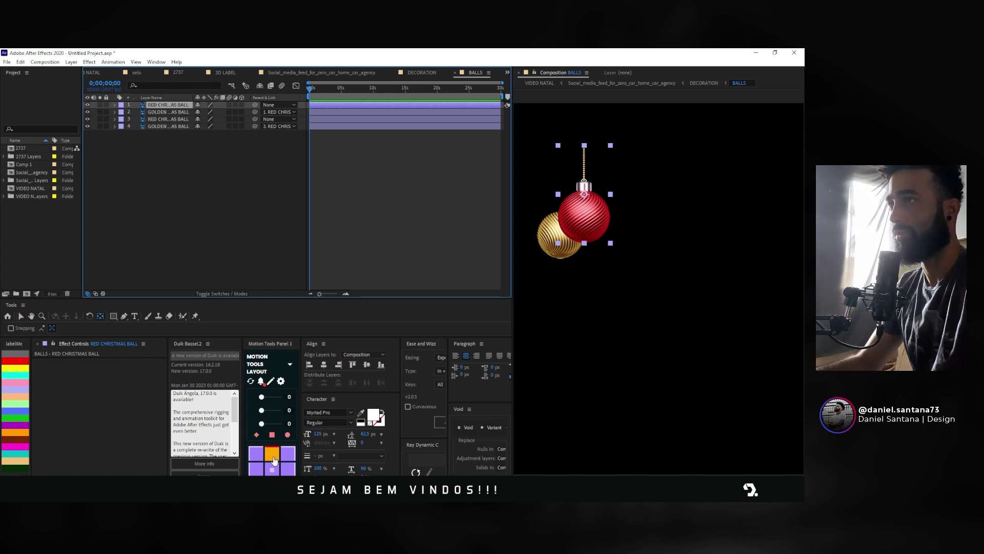
left_click(273, 454)
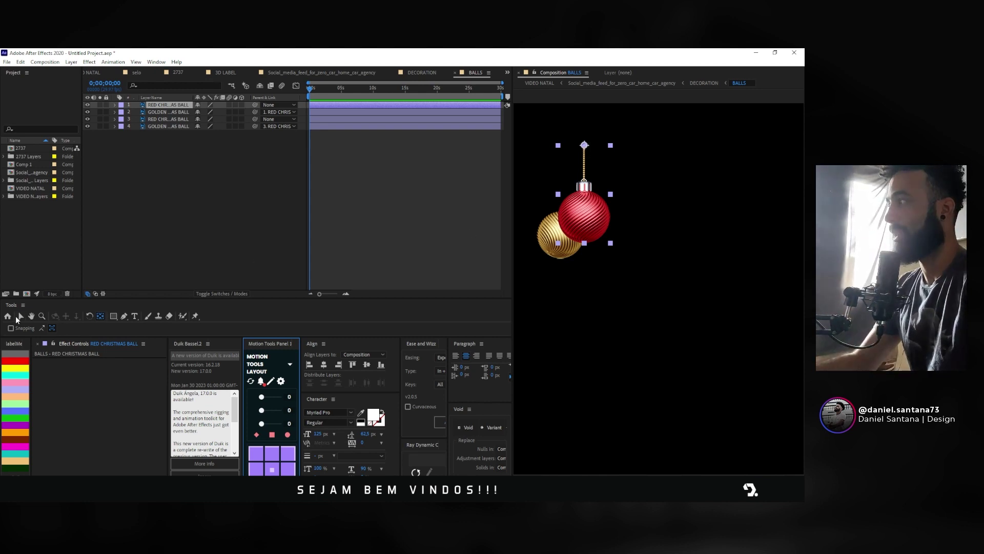
left_click(21, 316)
left_click(147, 239)
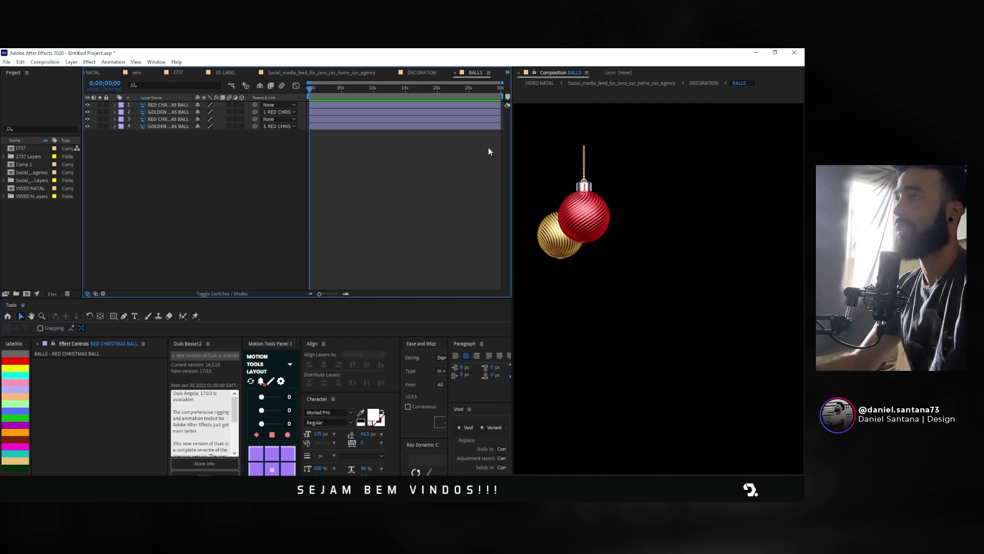
left_click(158, 105)
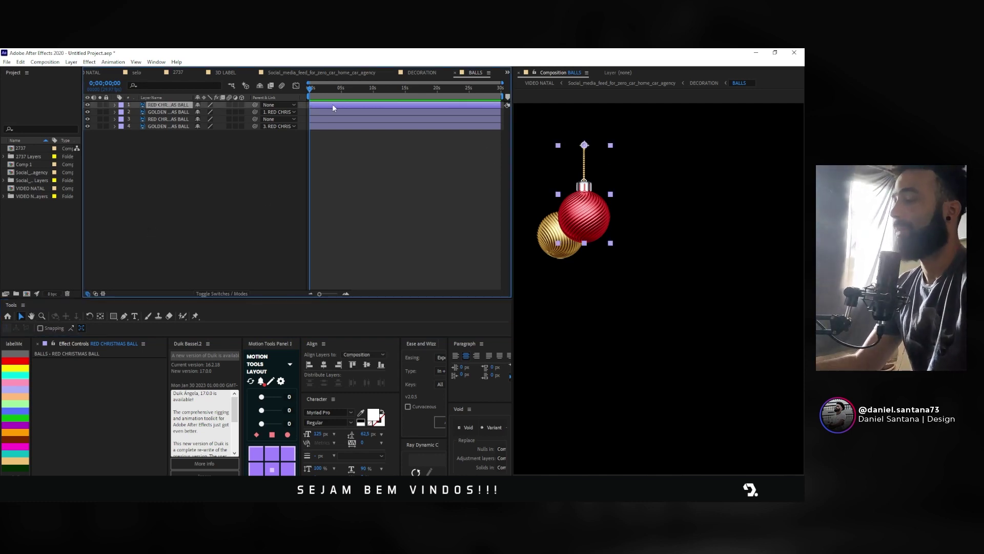
Step: Keyframe Rotation 37° at 0s, 0° at 2s and −37° at 4s, with Easy Ease
key("r")
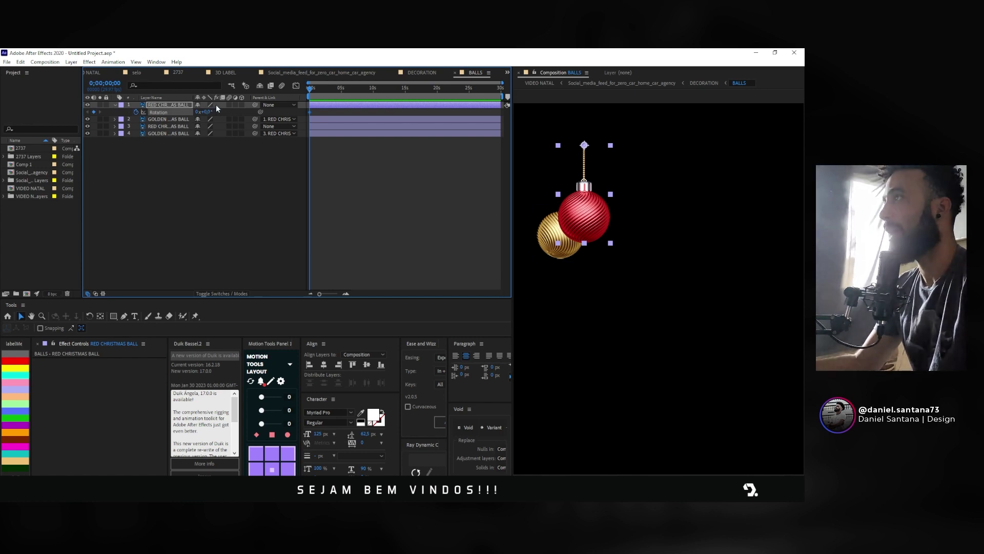
key("equal")
left_click_drag(310, 112, 361, 111)
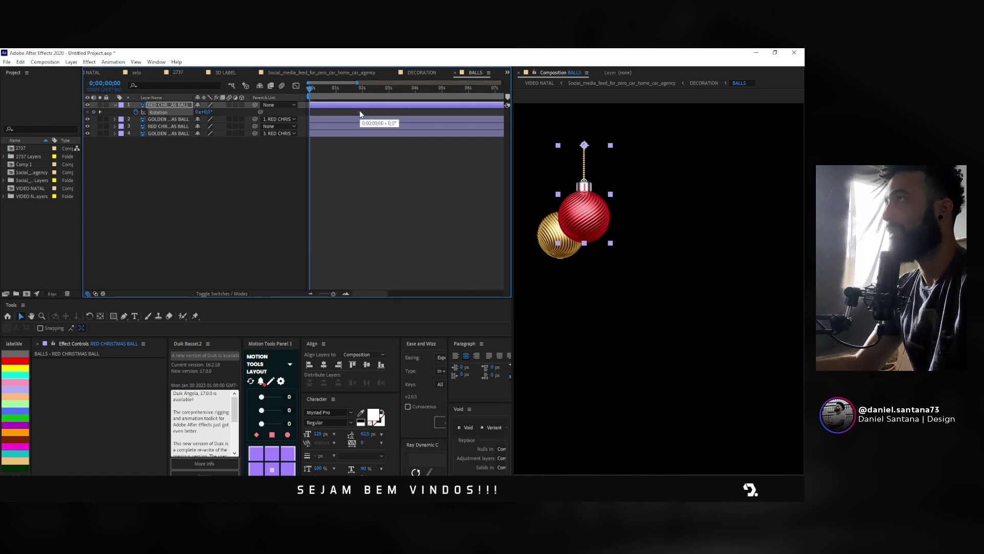
left_click_drag(207, 111, 225, 114)
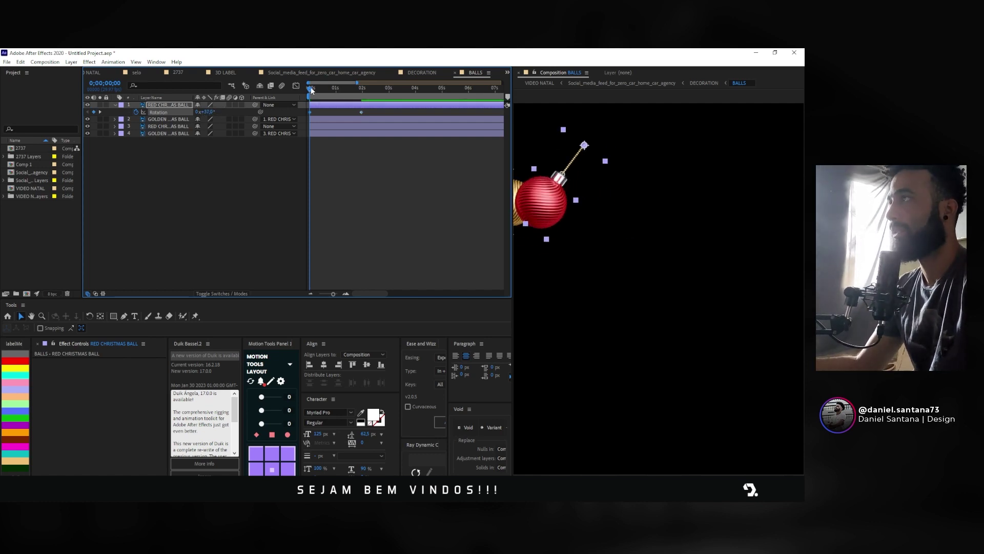
left_click_drag(311, 90, 417, 94)
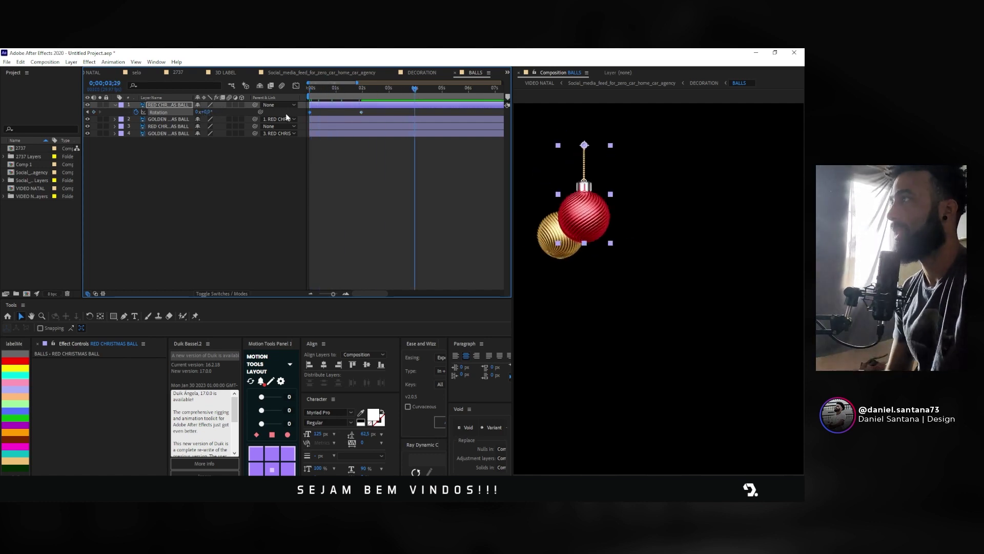
left_click_drag(415, 91, 301, 89)
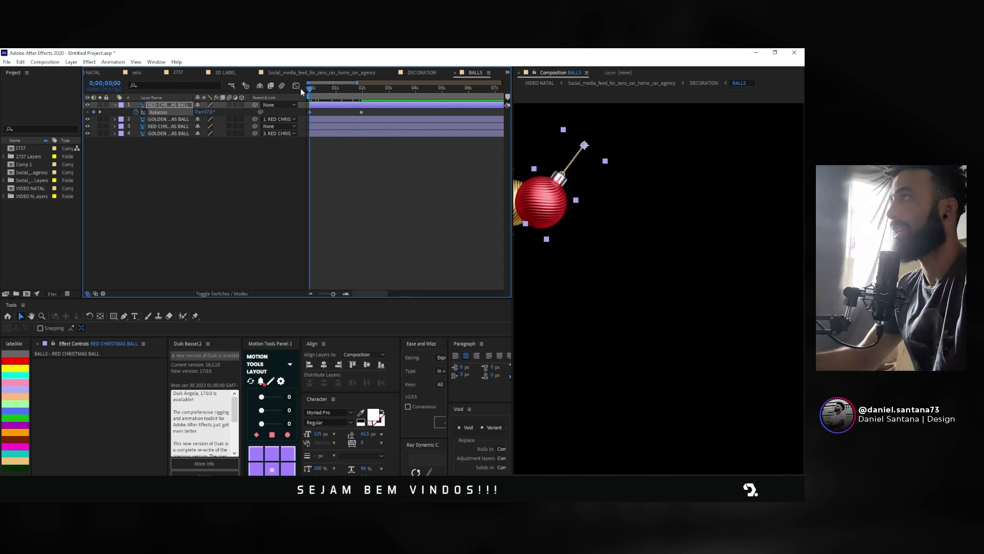
left_click_drag(309, 88, 416, 90)
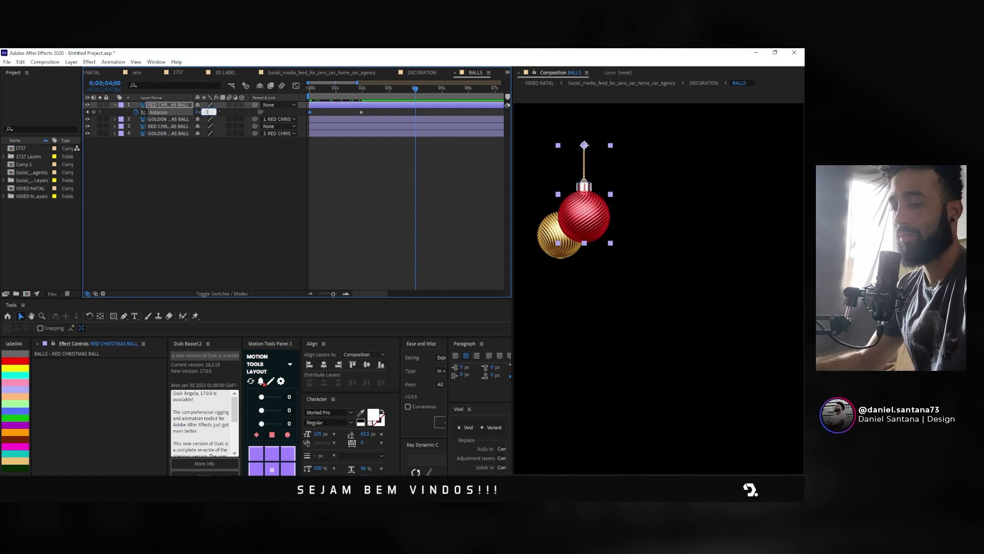
key("Return")
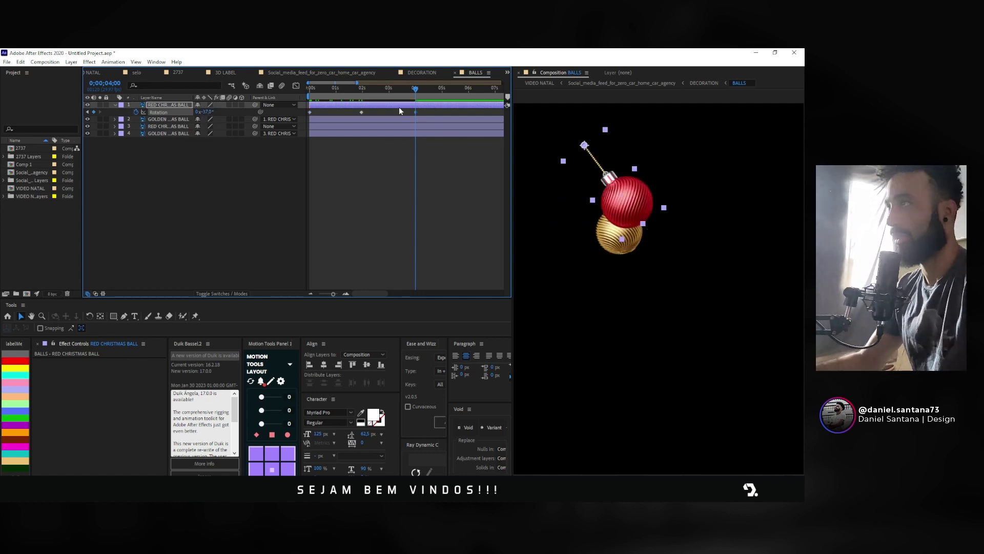
left_click_drag(399, 107, 306, 116)
key("F9")
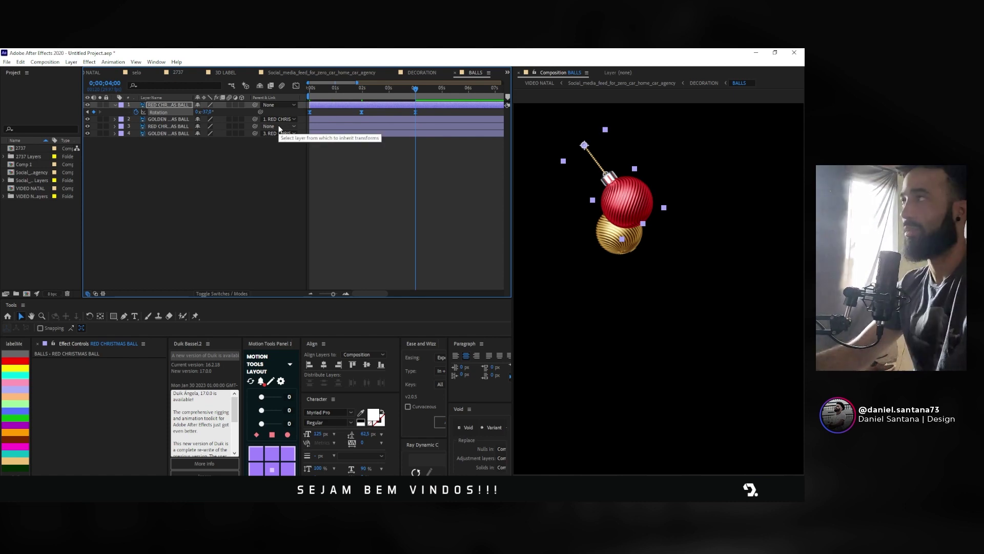
left_click(297, 86)
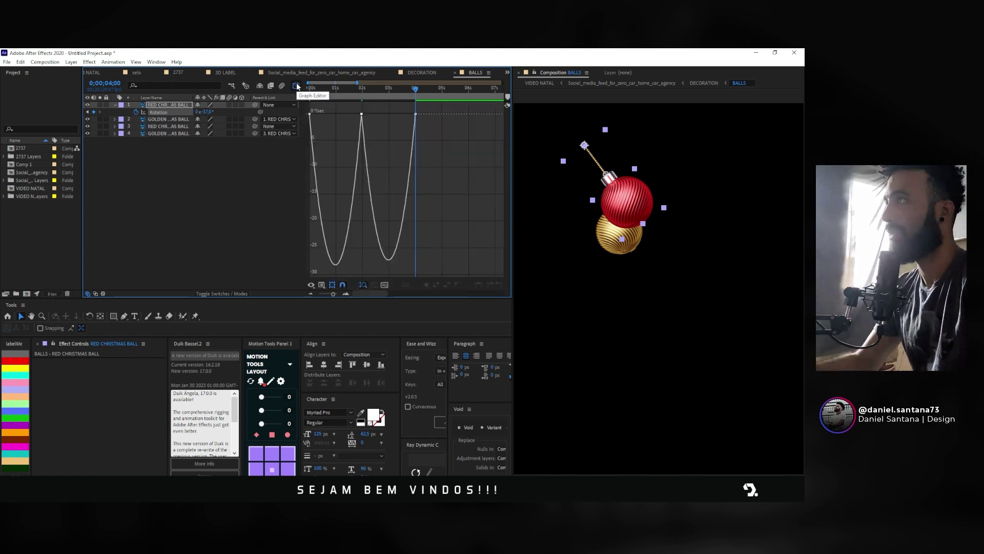
left_click(297, 86)
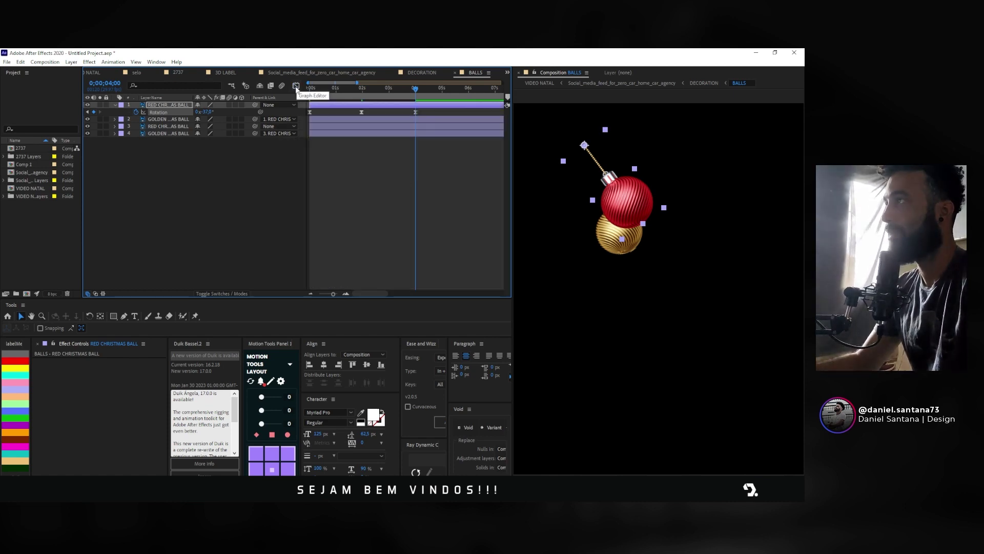
Step: Add a cycling loopOutDuration expression to the red ball's Rotation and preview the swing
left_click(136, 112, "alt")
left_click(227, 121)
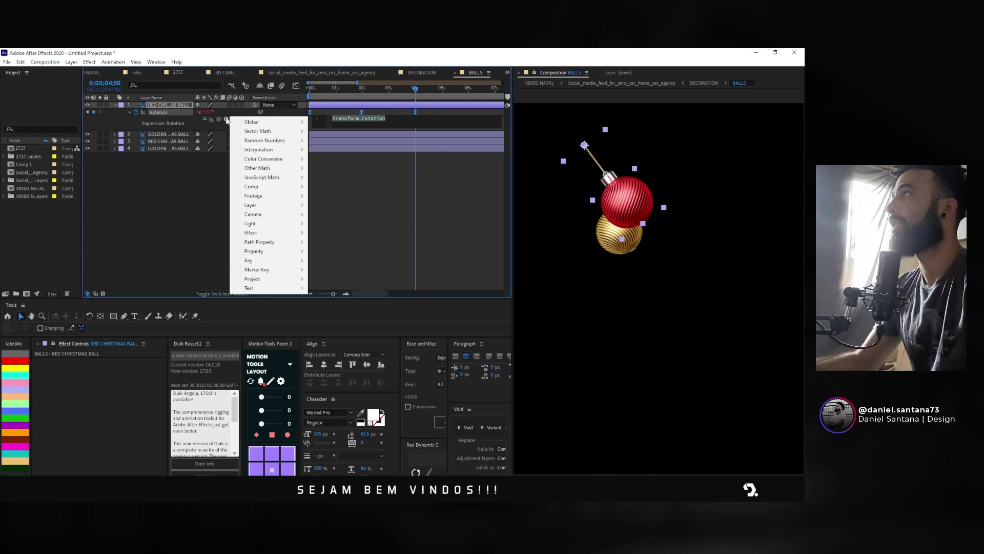
mouse_move(254, 252)
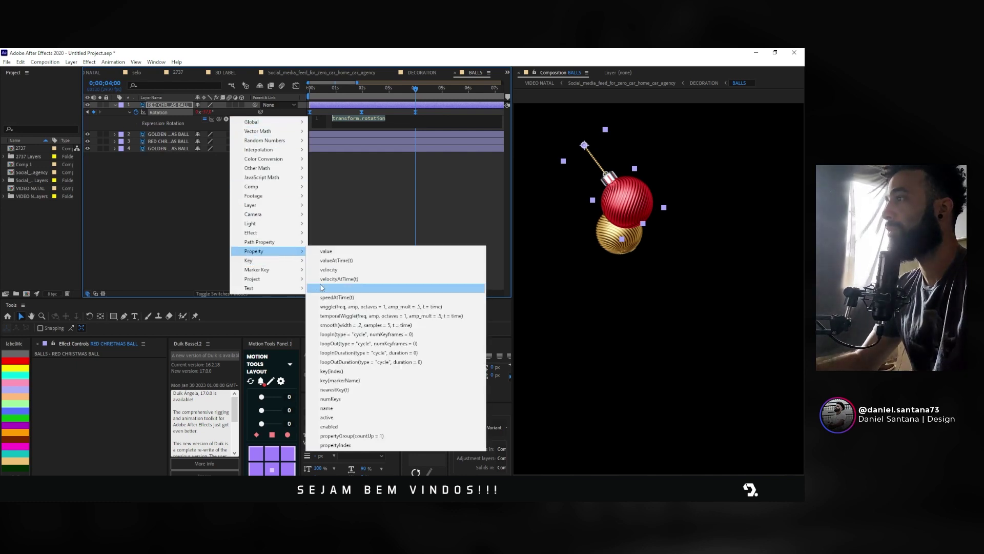
left_click(350, 362)
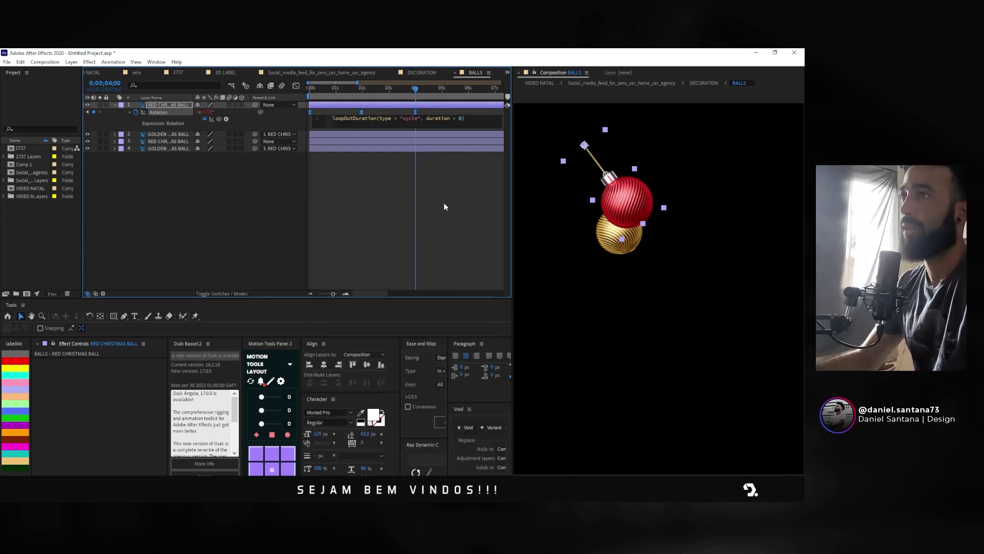
left_click(328, 88)
key("space")
key("minus")
left_click(383, 204)
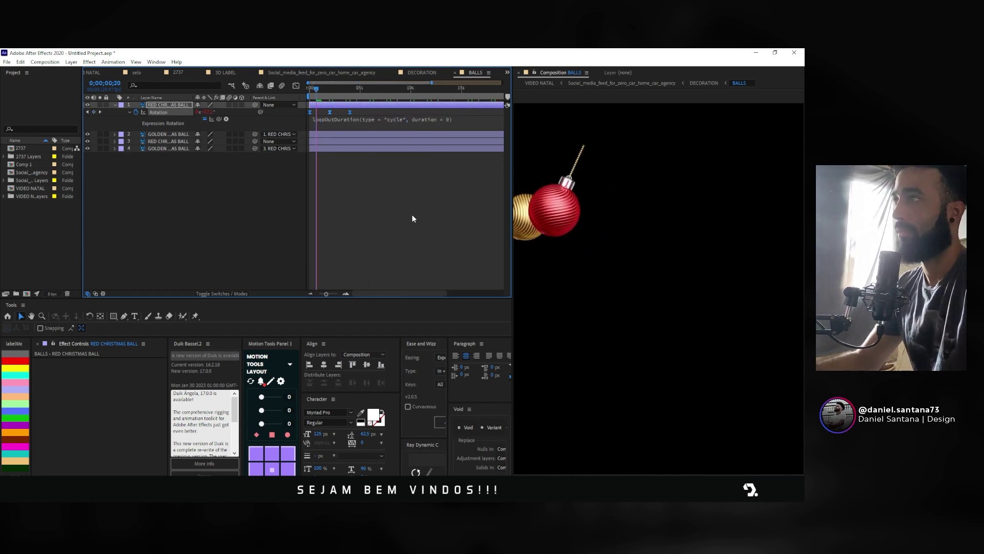
Step: Tighten the swing keyframe timing, preview again, and remove the Rotation expression
scroll(602, 254, "down", 2)
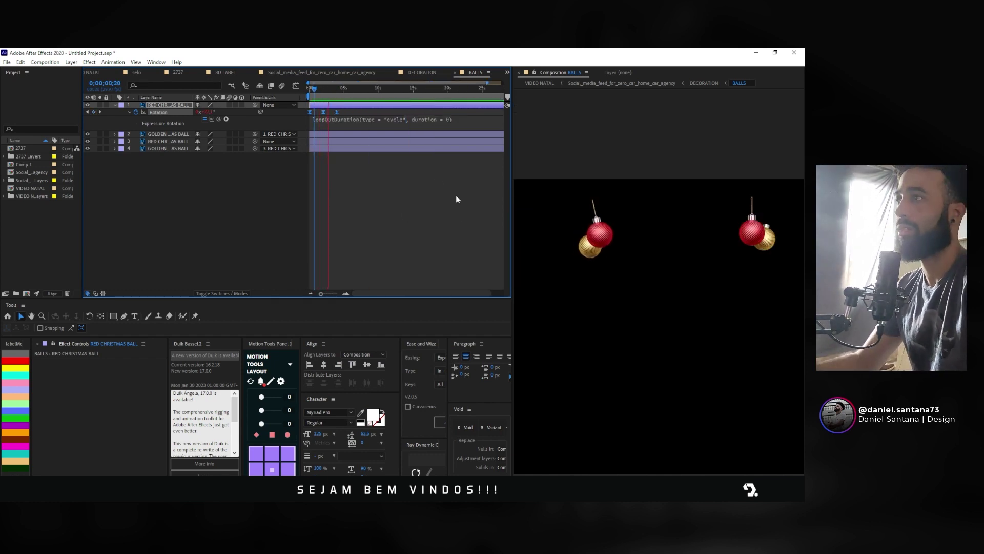
key("equal")
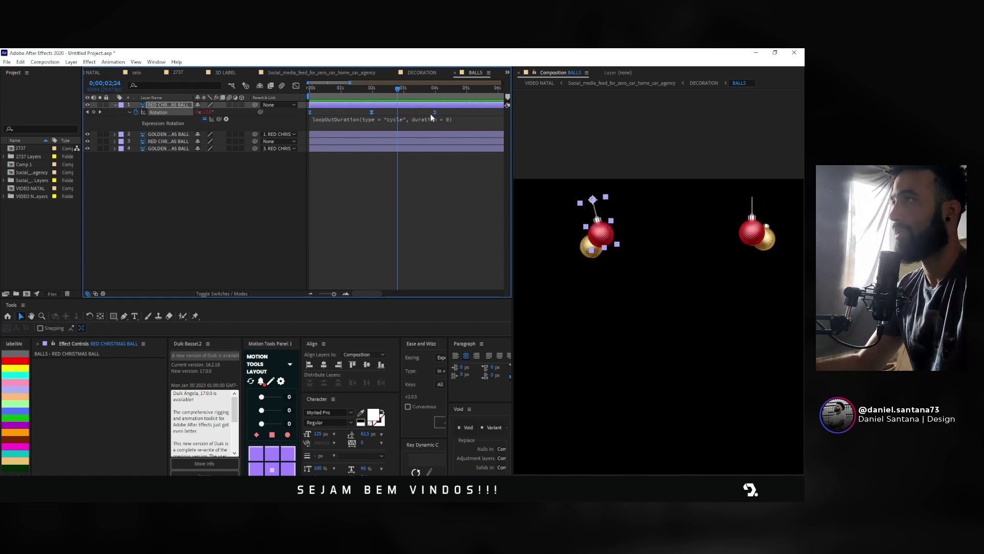
left_click_drag(435, 112, 373, 109)
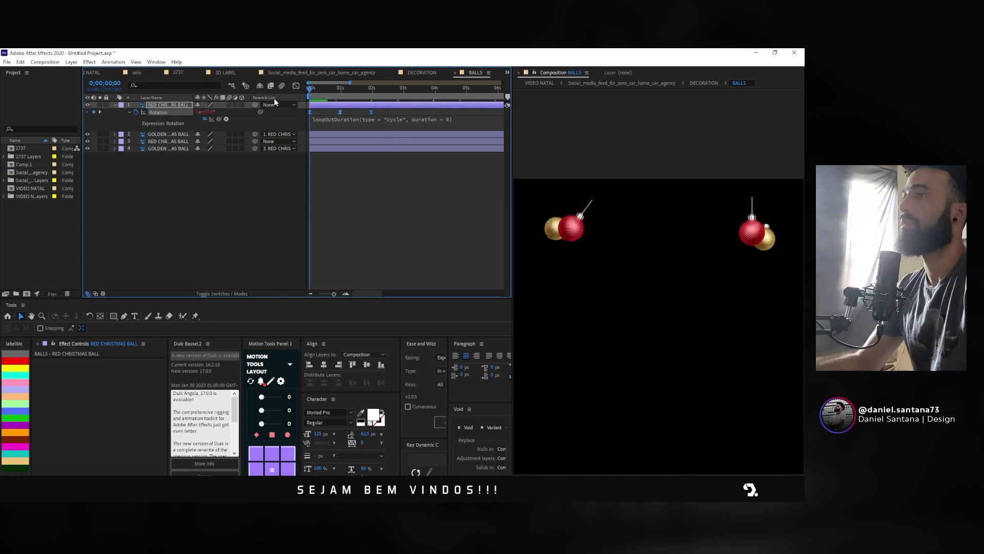
key("space")
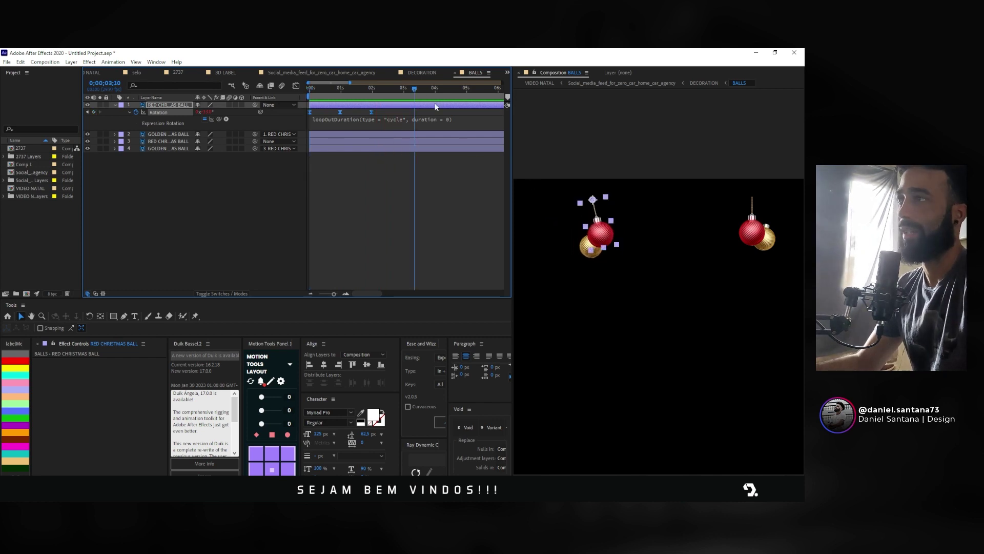
left_click(310, 97)
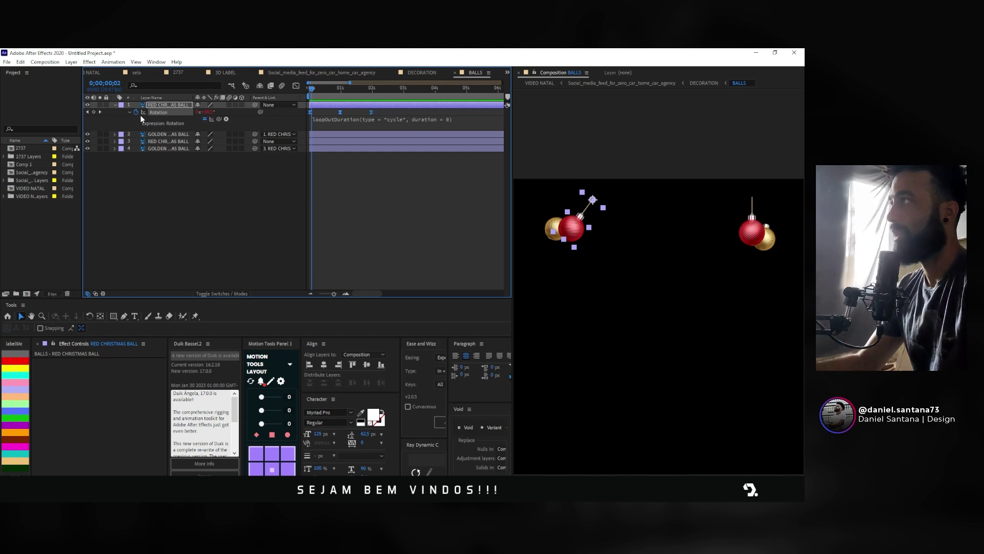
left_click_drag(315, 87, 310, 91)
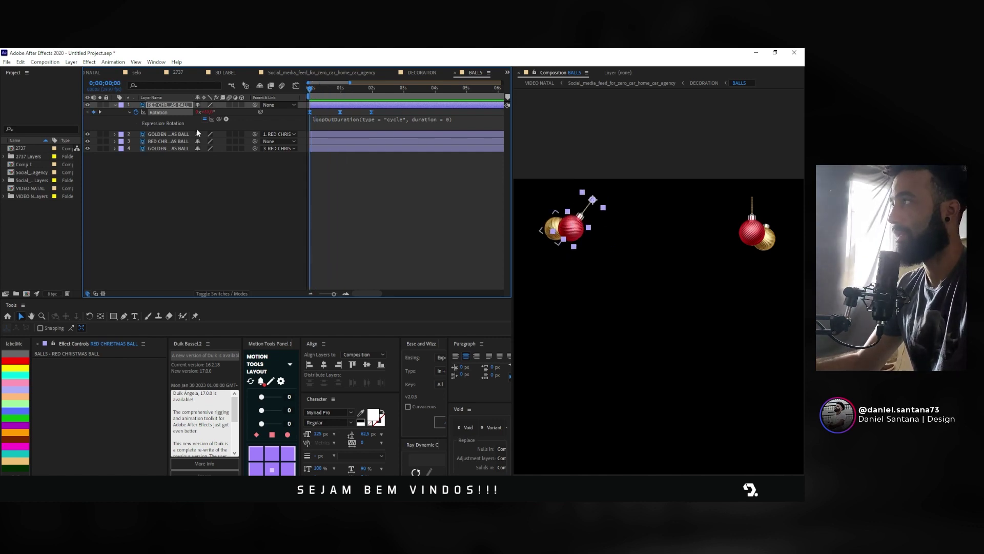
left_click(136, 113, "alt")
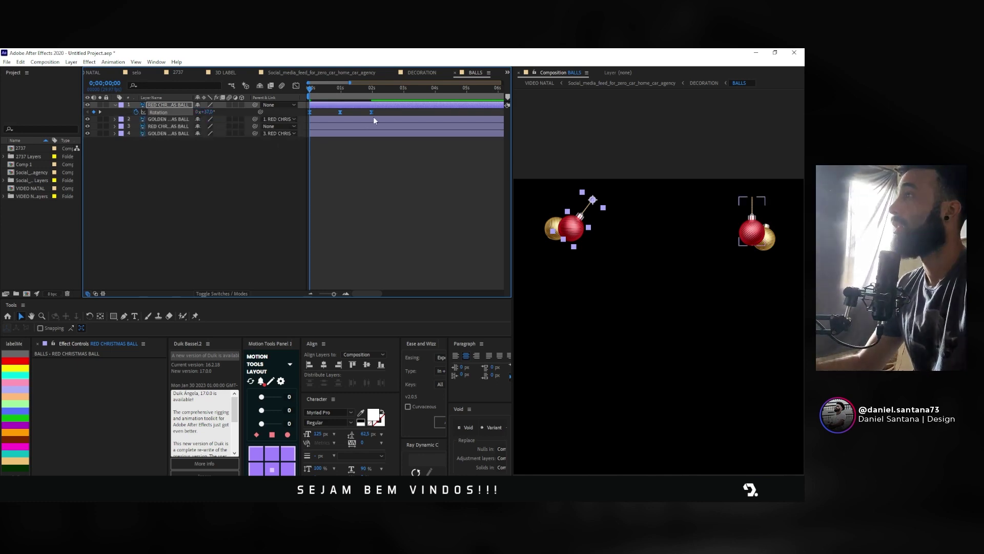
Step: Add a loopOut() expression to the red ball's Rotation and preview the repeating swing
left_click_drag(385, 108, 330, 116)
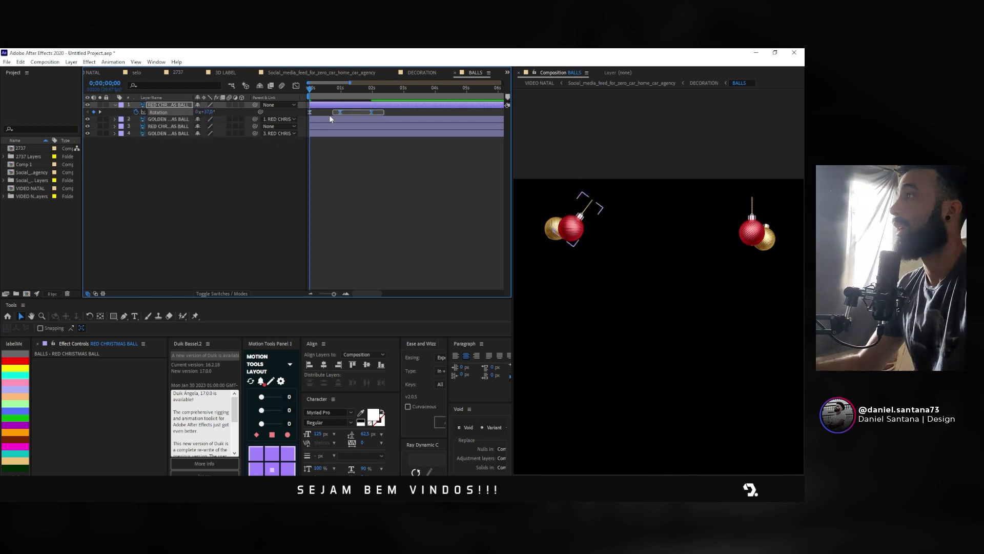
left_click(137, 112, "alt")
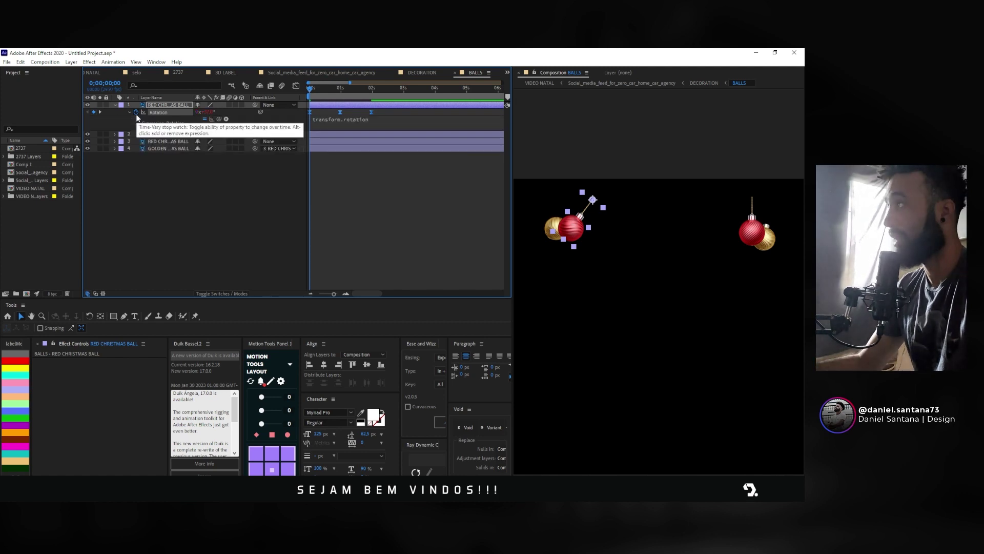
type("lo")
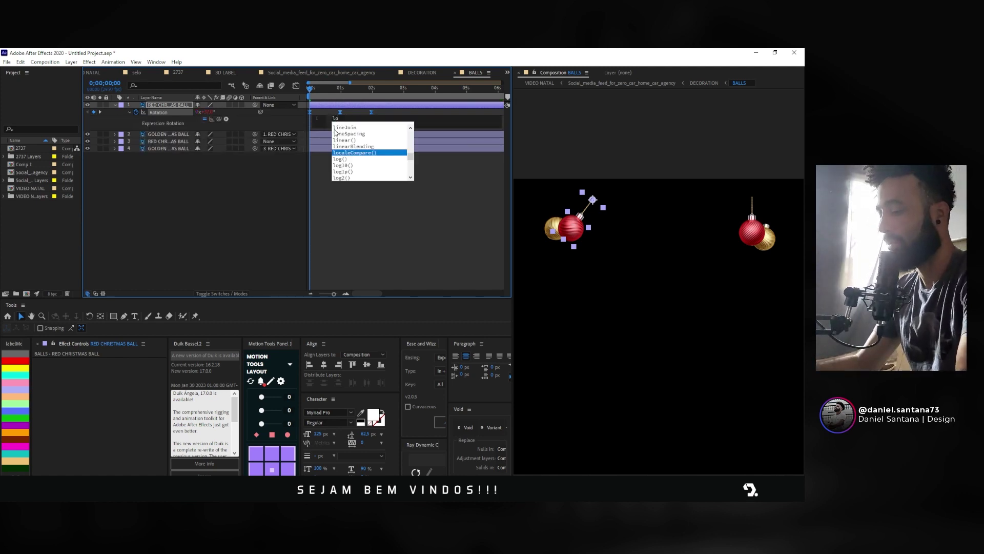
type("op")
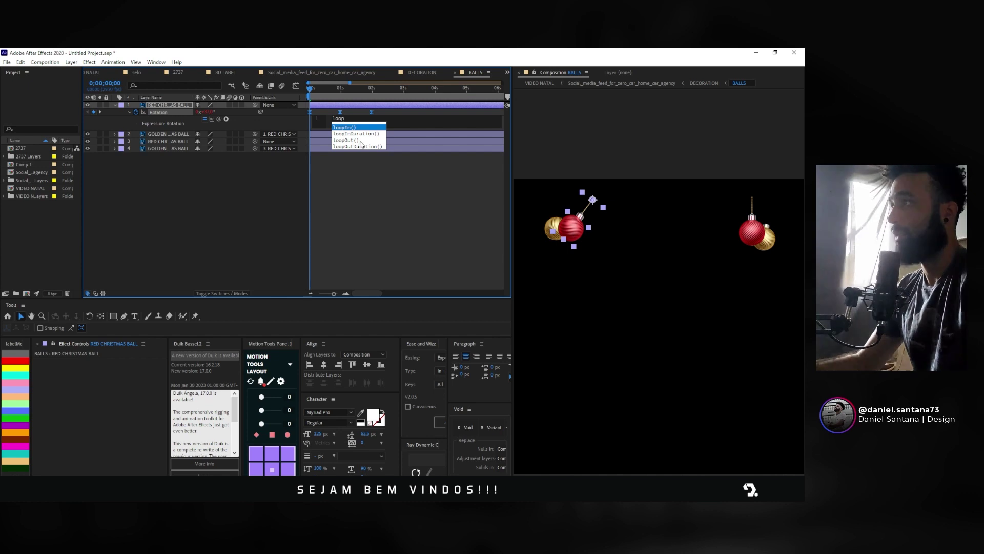
key("Down")
key("Down")
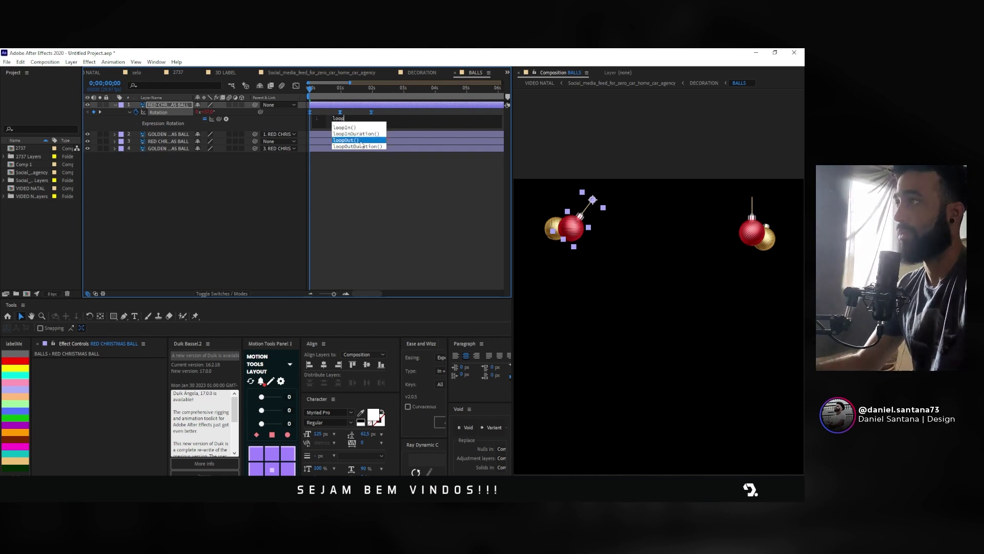
left_click(337, 178)
key("space")
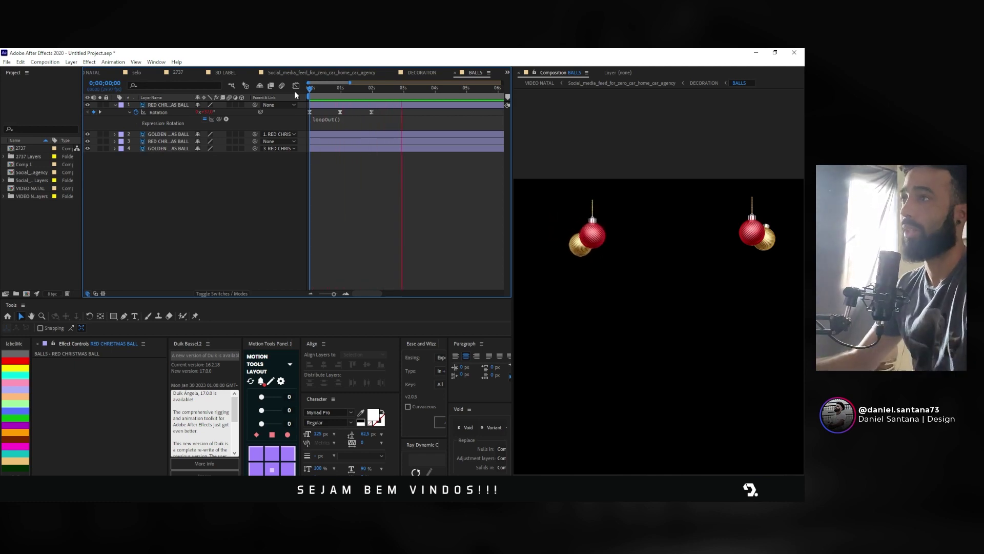
left_click(418, 91)
Step: Delete the third Rotation keyframe and preview the swing
mouse_move(418, 94)
left_mouse_down()
mouse_move(283, 117)
mouse_move(350, 95)
mouse_move(340, 97)
left_mouse_up()
left_click(372, 112)
key("Delete")
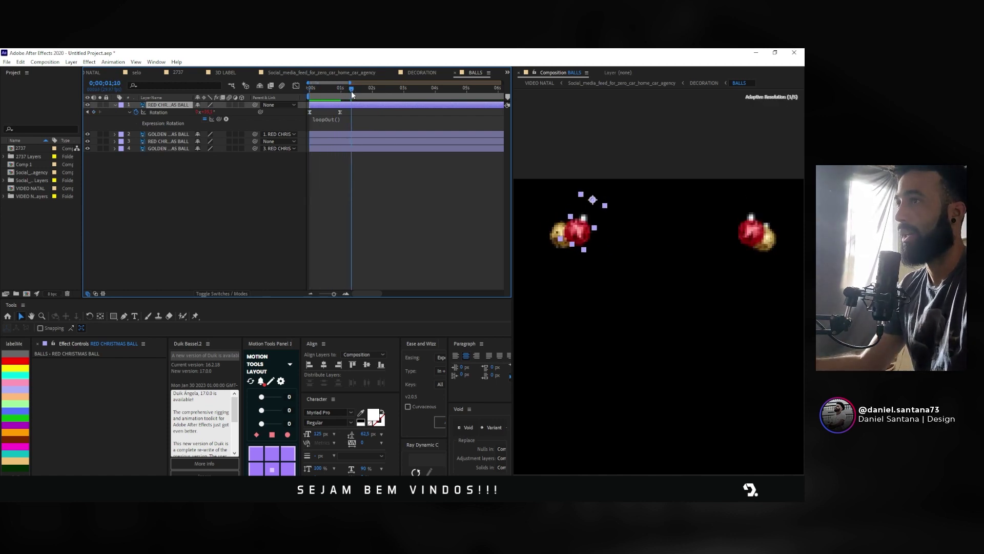
key("space")
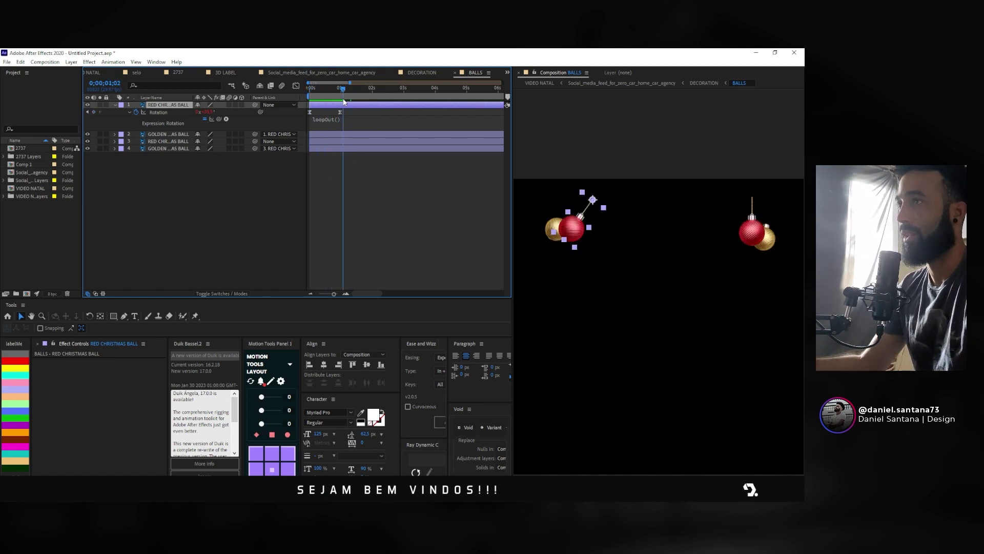
key("space")
Step: Adjust the red ball's Rotation value at the first frame and scrub to check the swing
scroll(307, 118, "up", 5, "alt")
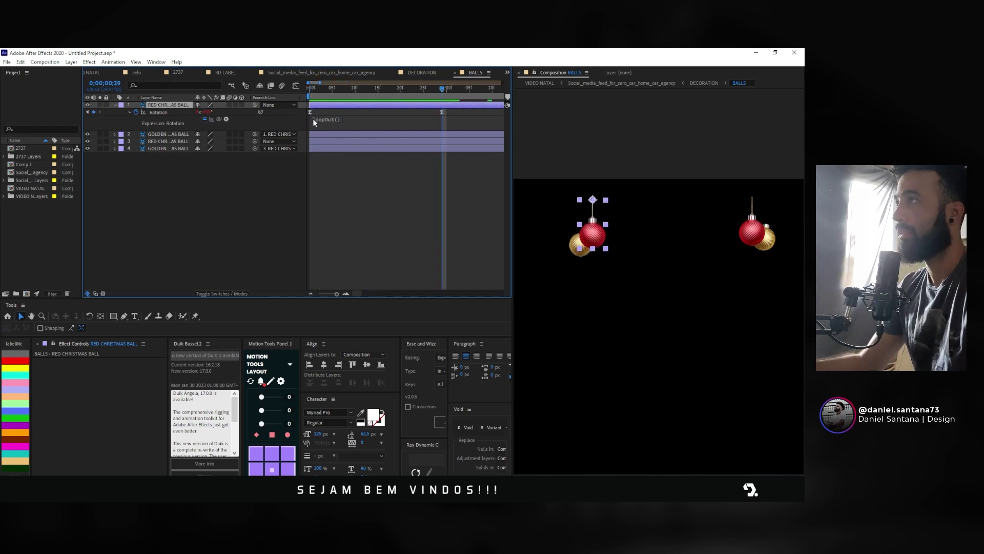
key("F2")
left_click(441, 111)
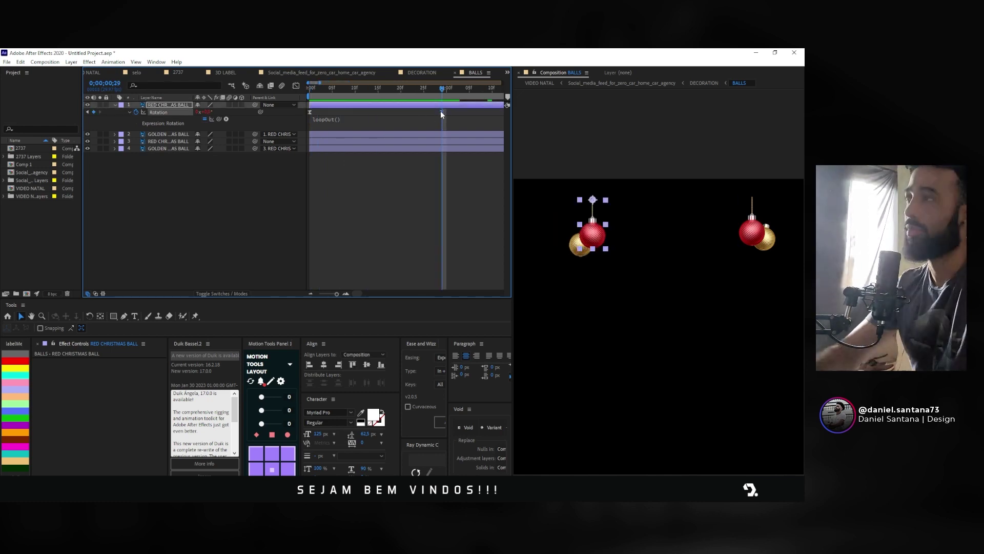
mouse_move(444, 94)
left_mouse_down()
mouse_move(315, 105)
mouse_move(339, 92)
left_mouse_up()
scroll(377, 147, "down", 5, "alt")
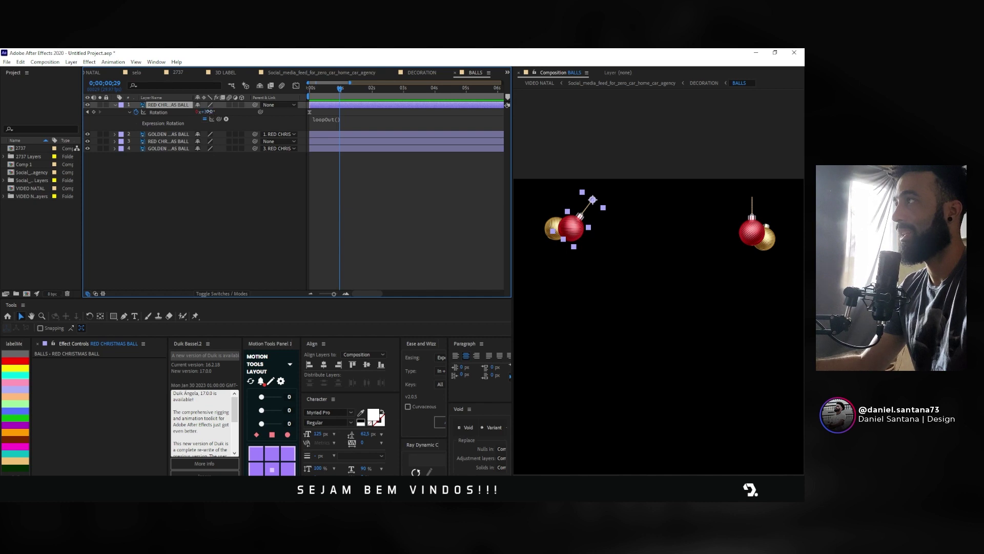
left_click_drag(208, 112, 177, 111)
mouse_move(342, 90)
left_mouse_down()
mouse_move(398, 84)
mouse_move(298, 94)
mouse_move(338, 100)
left_mouse_up()
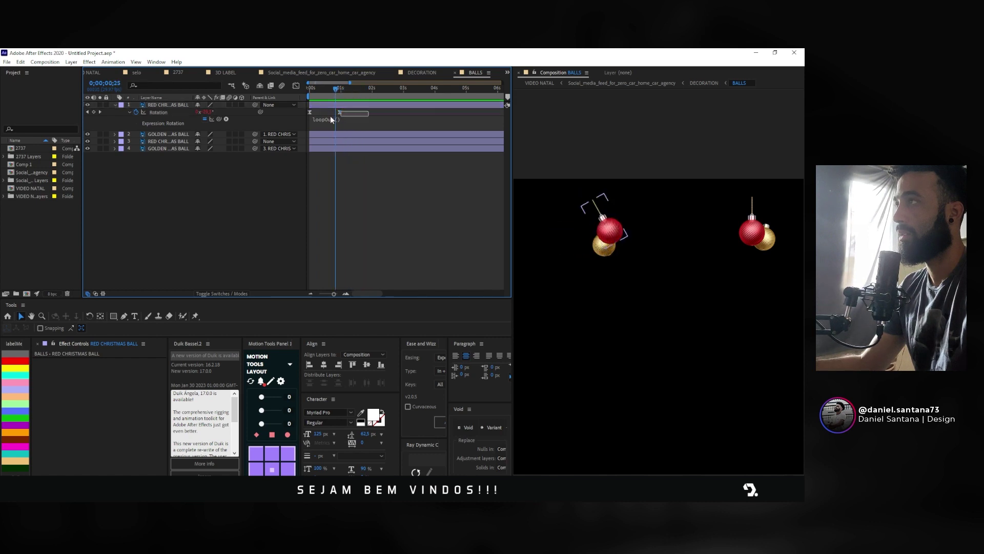
Step: Reset the left red ornament's rotation to 0° at the start of the comp
left_click_drag(338, 100, 336, 110)
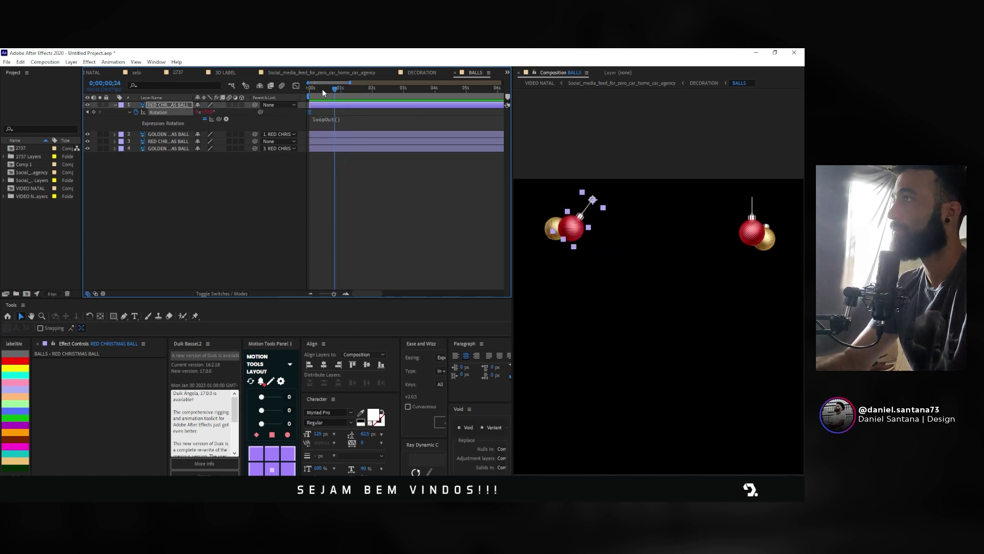
key("Home")
left_click(207, 112)
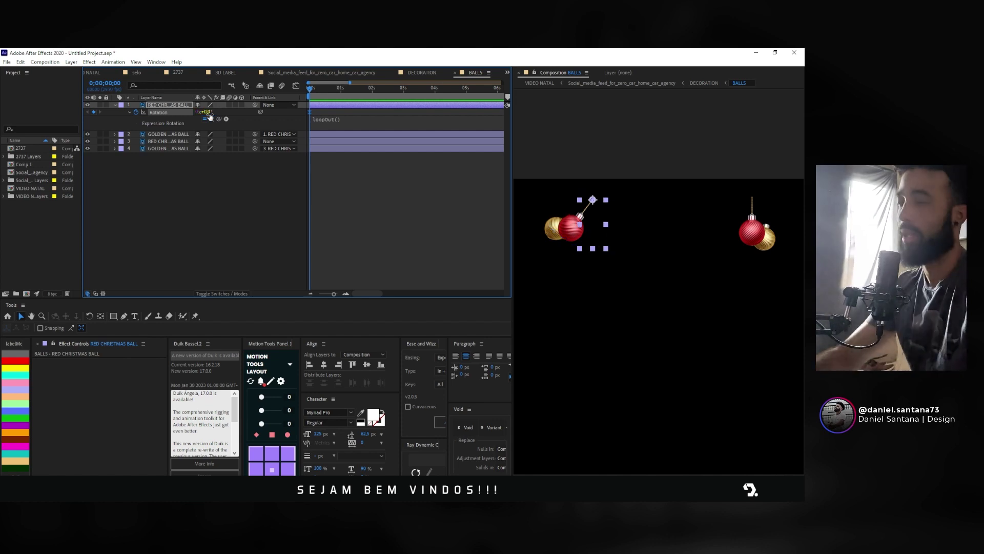
type("0")
key("Return")
left_click(294, 144)
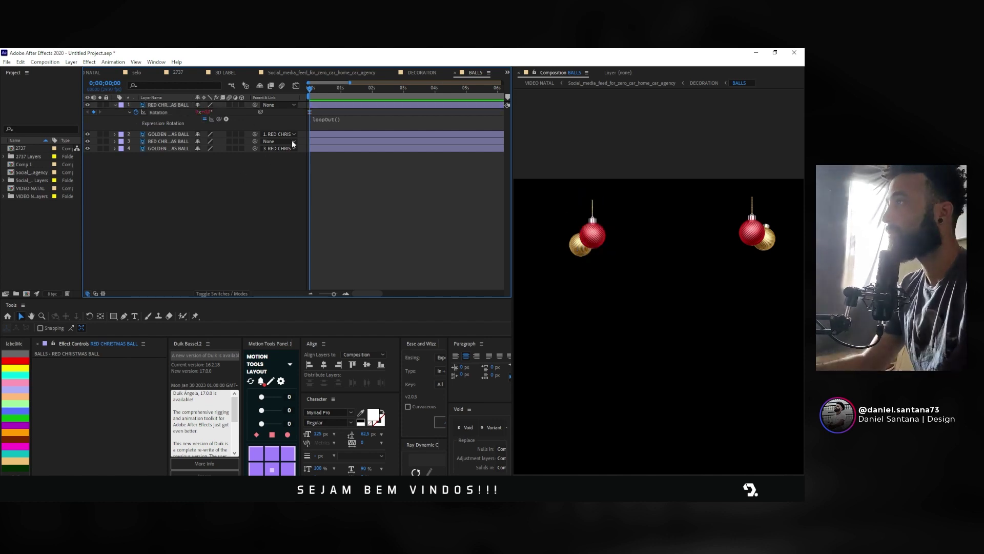
Step: Key the red ball's rotation at -25.6° at the start, +6° at 1;01 and +26° at 2 seconds
left_click(312, 89)
left_click(306, 91)
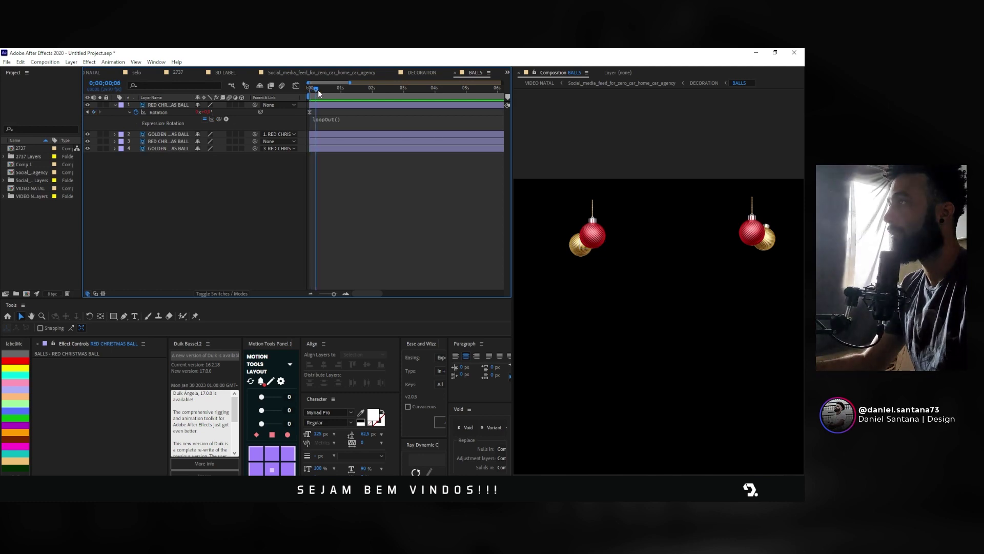
left_click_drag(307, 92, 334, 90)
left_click(226, 113)
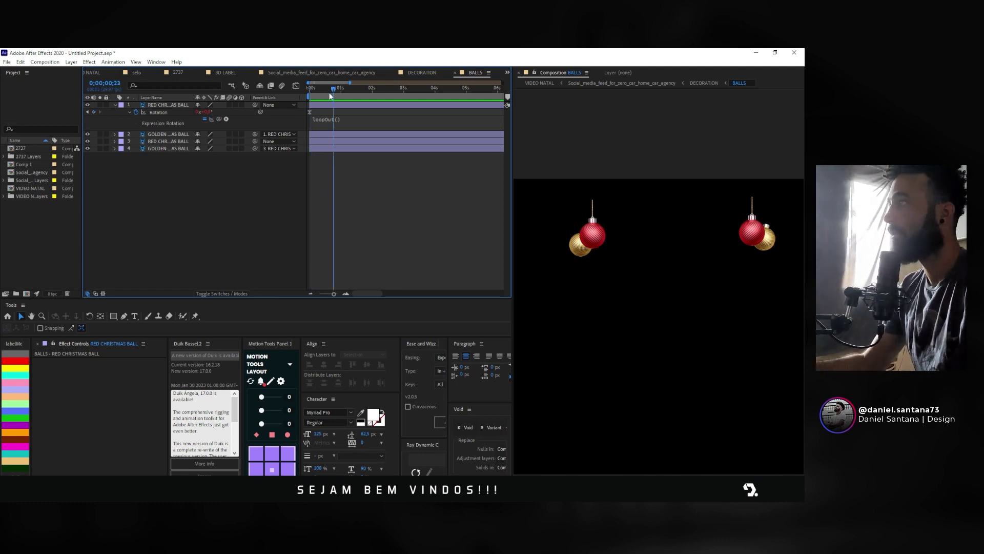
left_click(306, 88)
left_click(213, 115)
left_click_drag(205, 111, 232, 108)
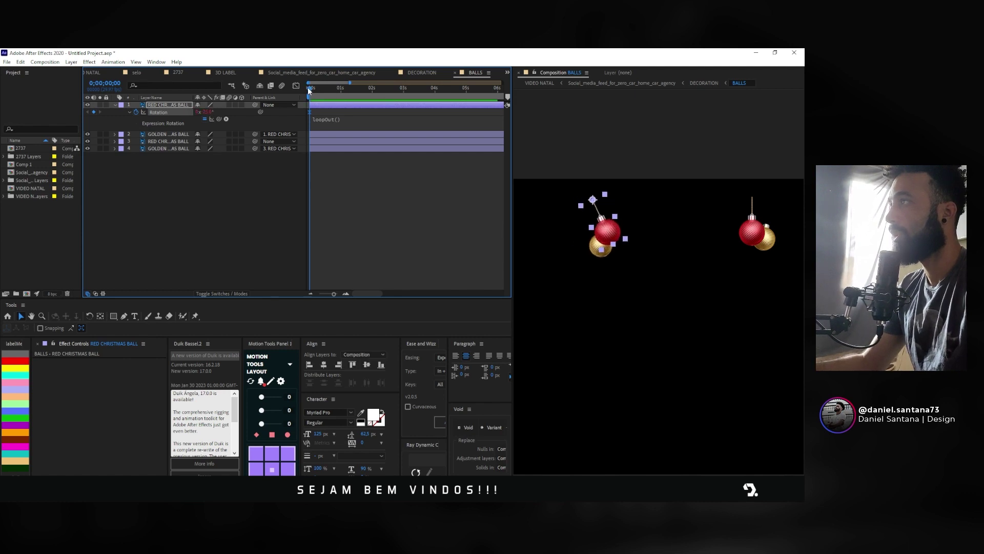
left_click(341, 88)
left_click_drag(207, 112, 220, 109)
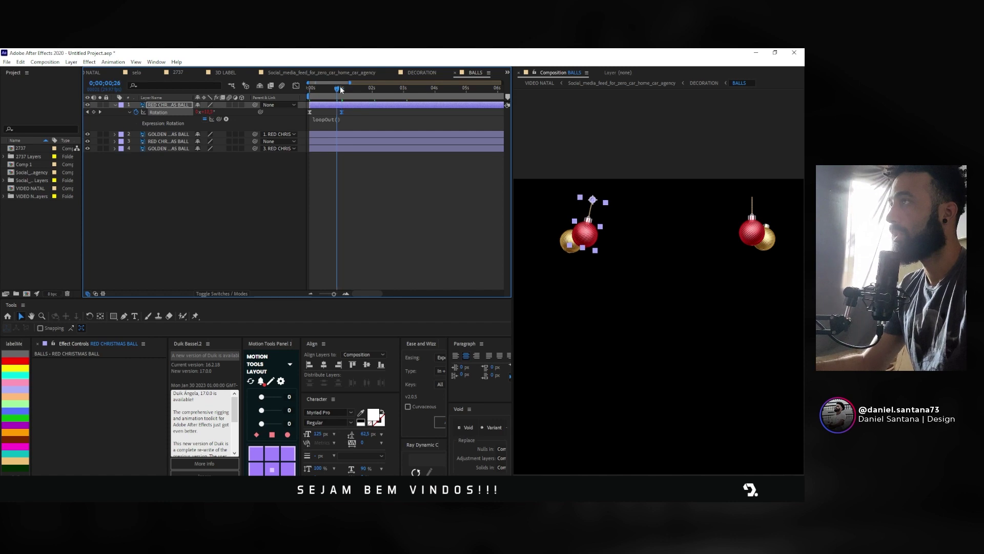
left_click_drag(340, 87, 374, 87)
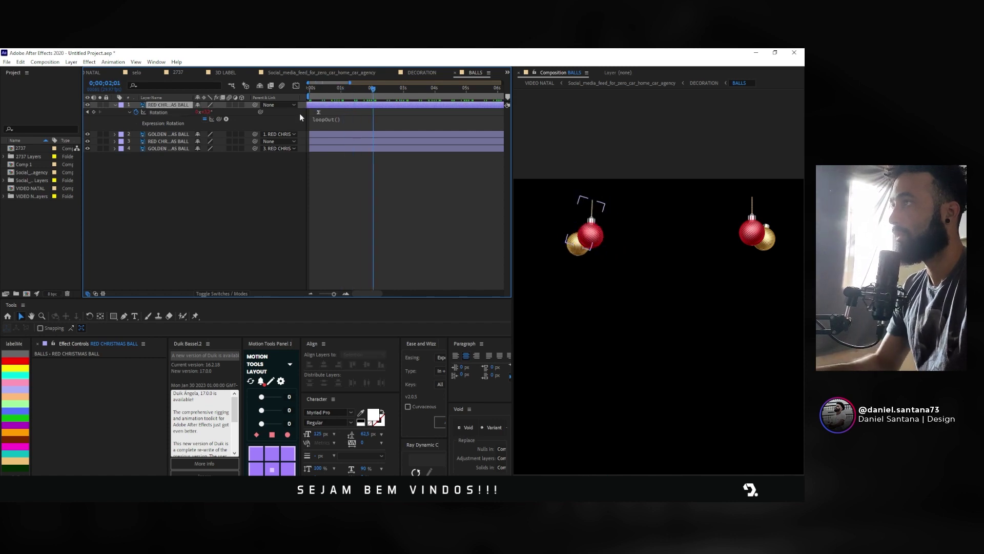
left_click_drag(300, 114, 325, 112)
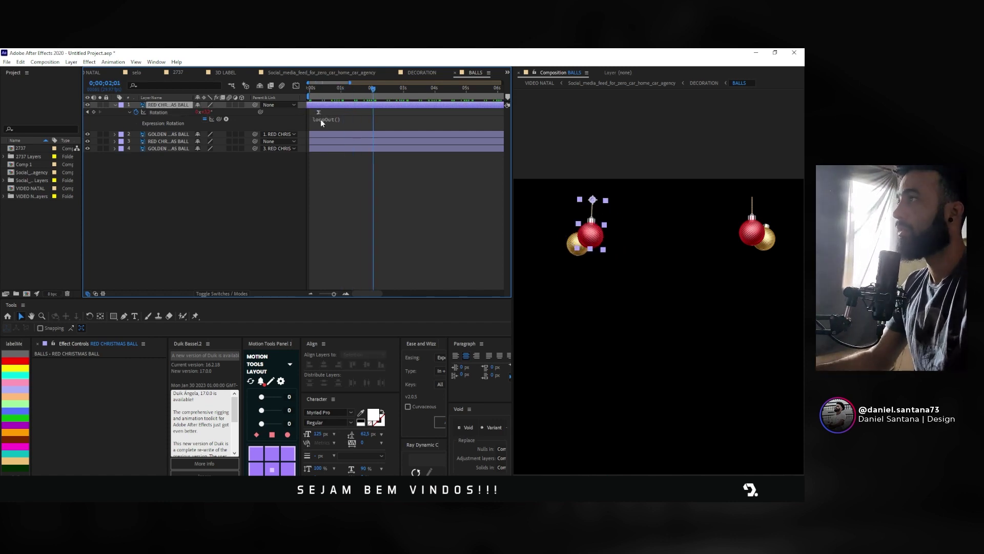
key("ctrl+z")
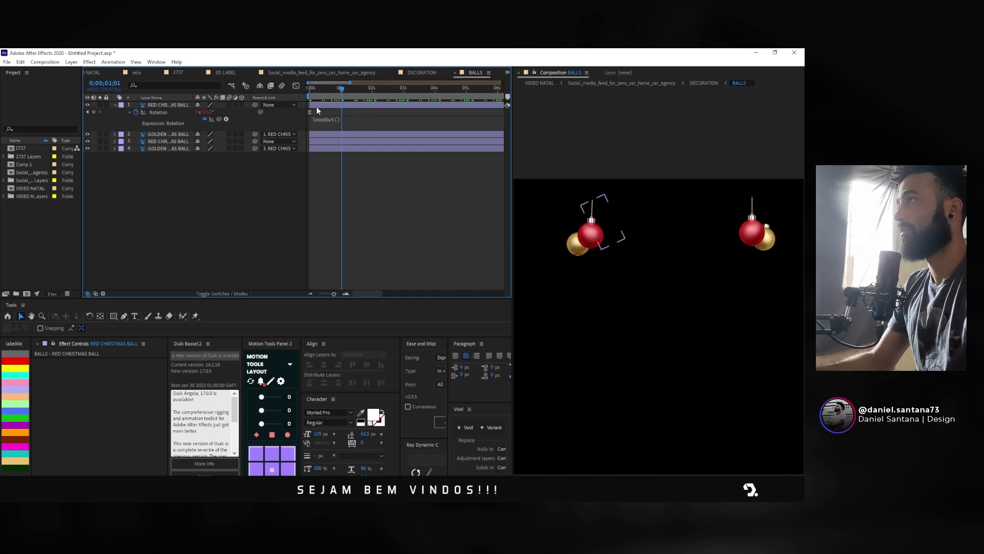
mouse_move(207, 114)
left_mouse_down()
mouse_move(234, 113)
mouse_move(207, 112)
left_mouse_up()
Step: Preview the swing, then delete two of the red ball's rotation keyframes
key("space")
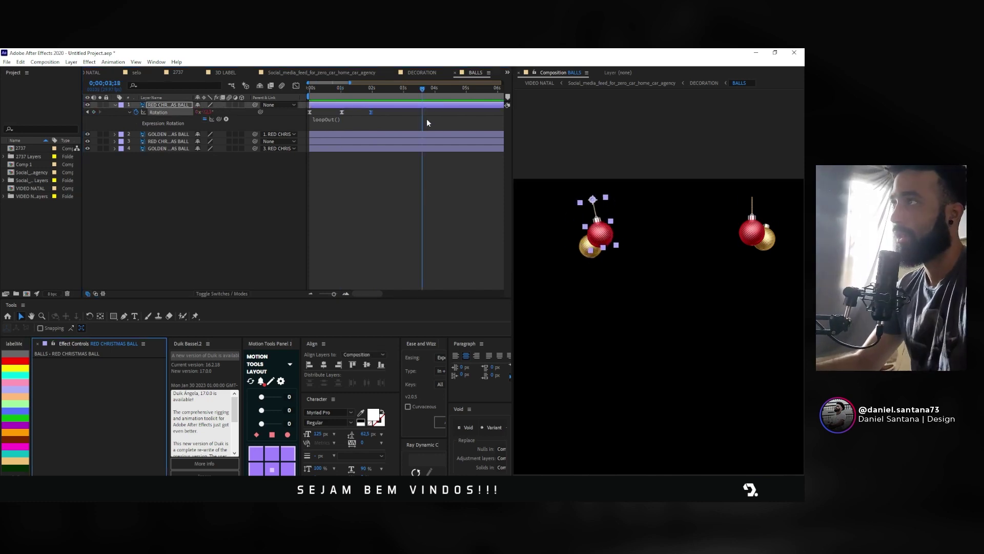
left_click(352, 84)
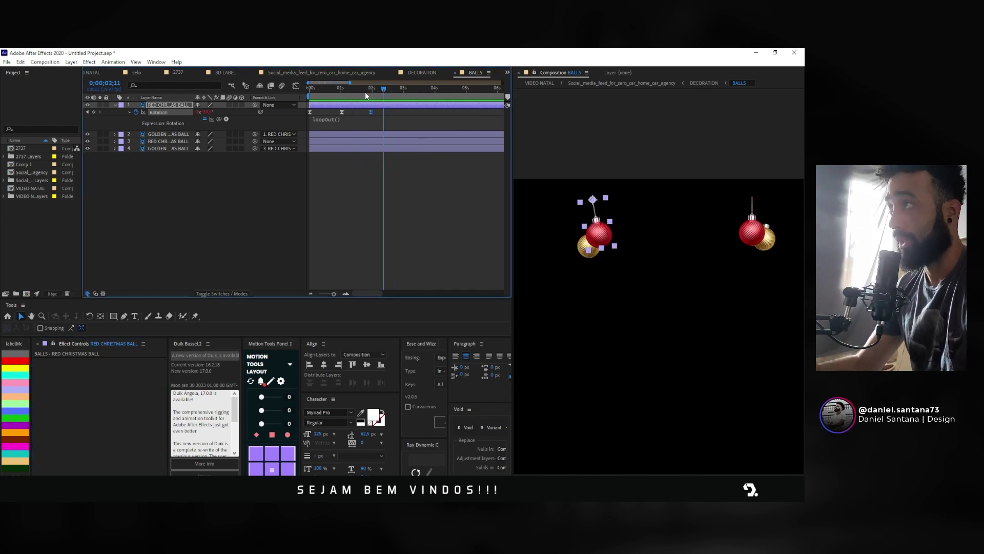
left_click_drag(375, 112, 379, 112)
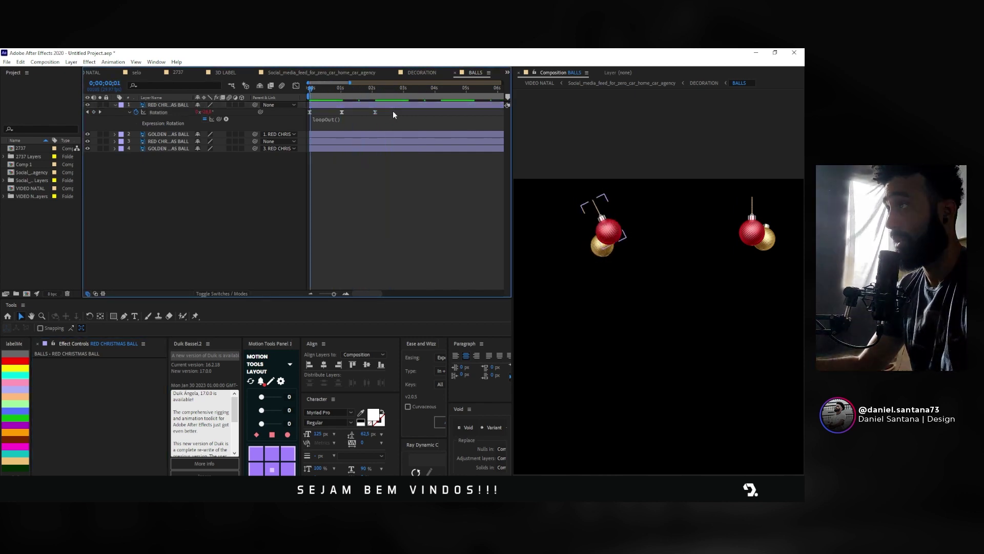
left_click(340, 112, "shift")
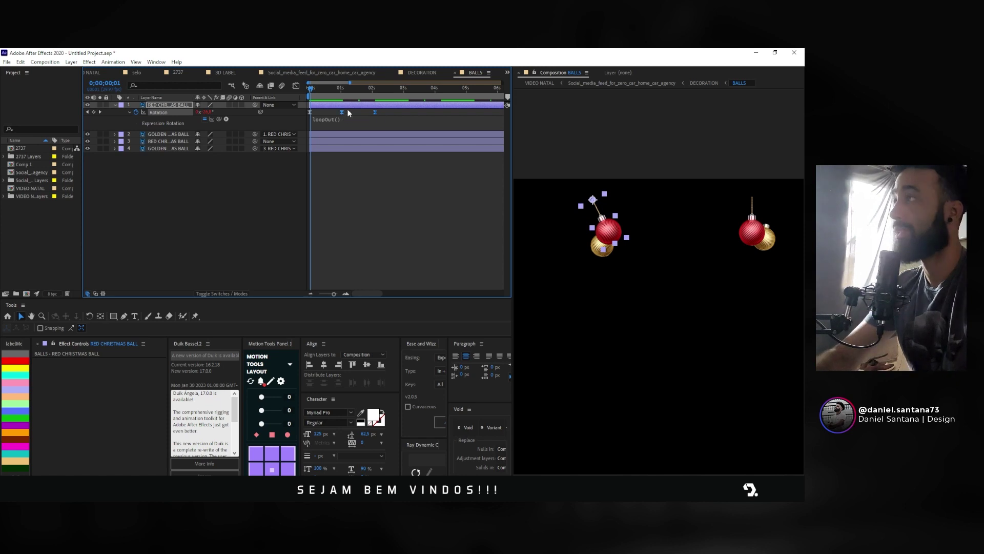
key("Delete")
Step: Add a slight tilt keyframe near frame 25 and a -28.1° swing-back keyframe at 1;22
left_click(313, 91)
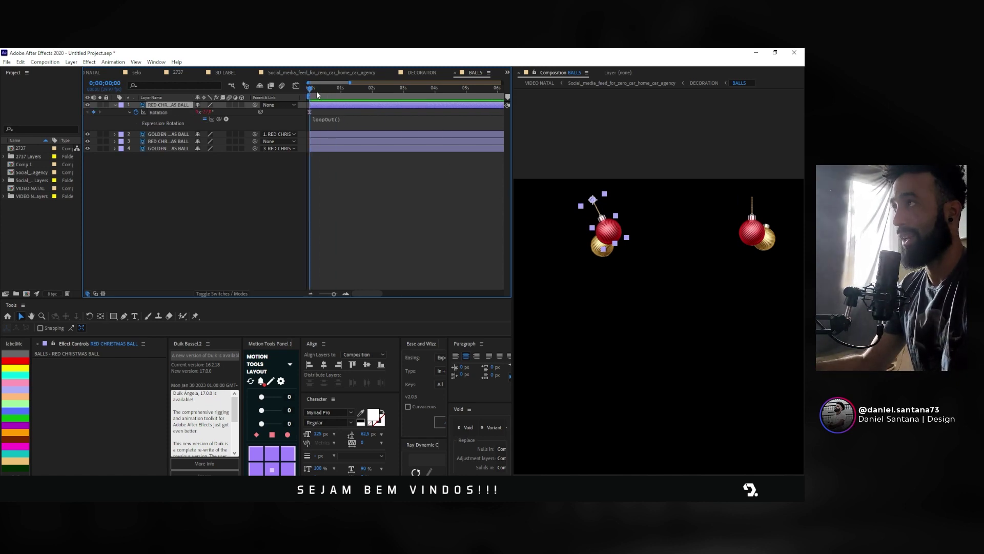
left_click(336, 91)
key("Page_Up")
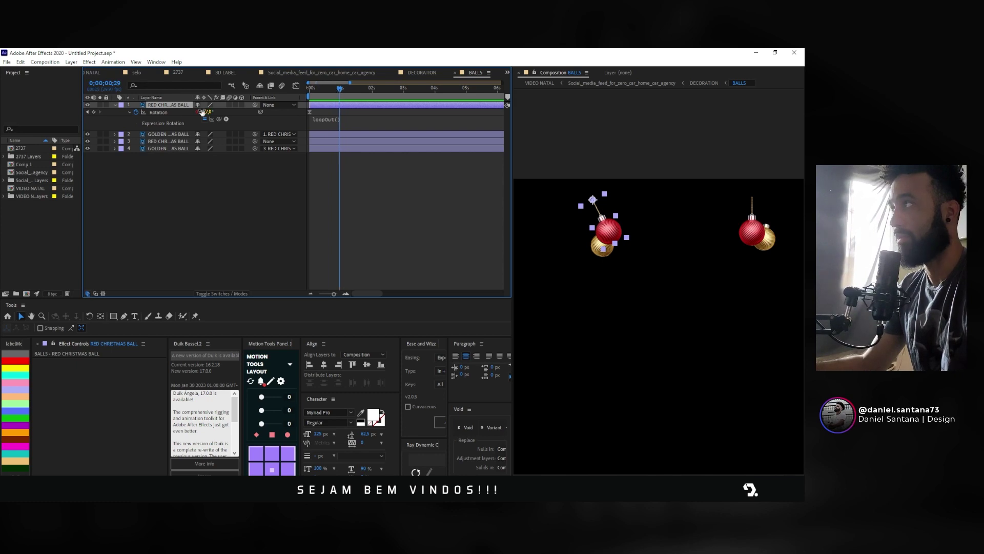
left_click_drag(206, 112, 230, 111)
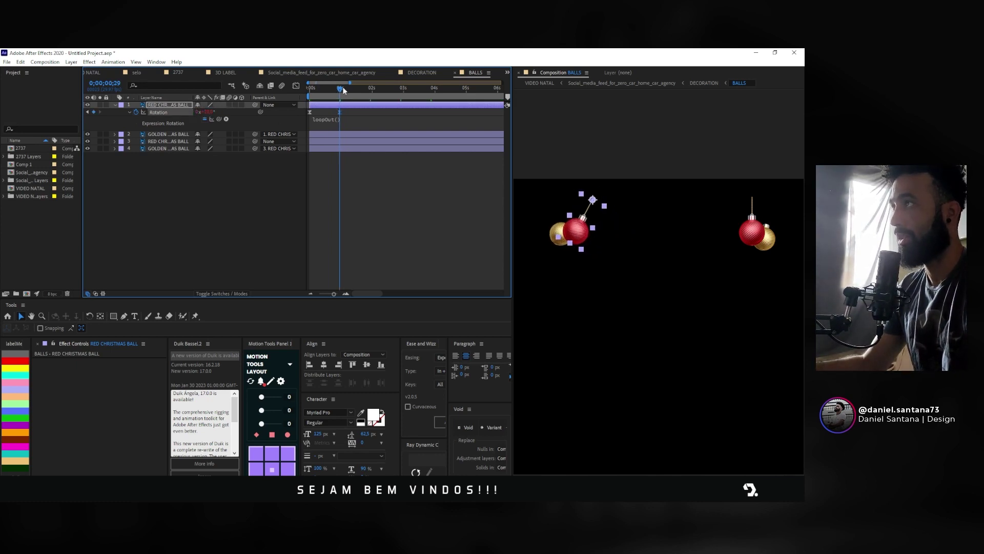
left_click(359, 91)
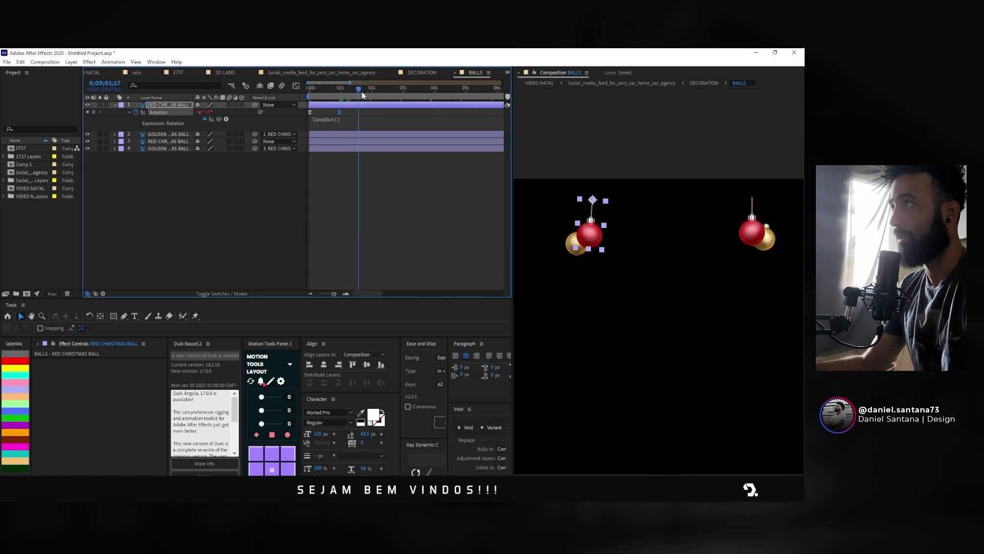
left_click_drag(362, 91, 364, 92)
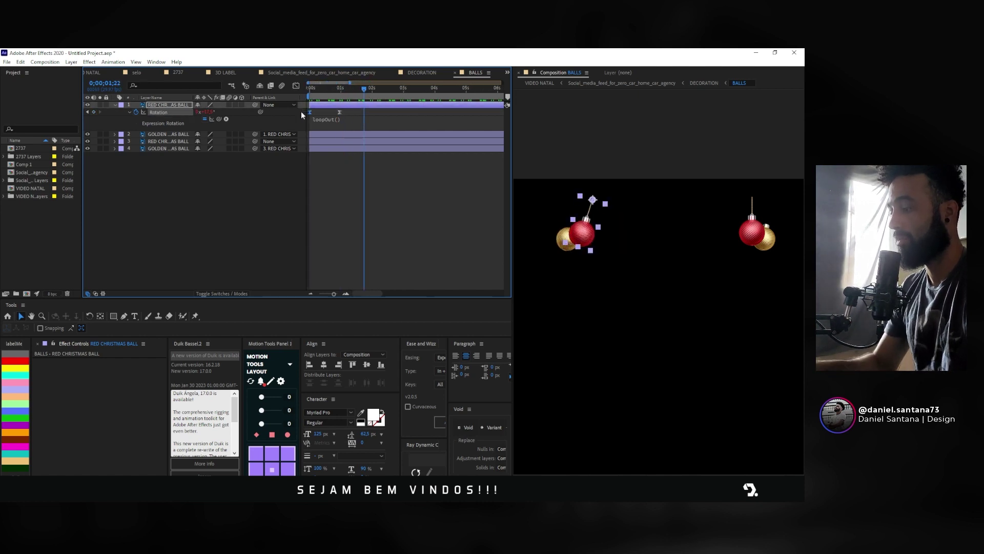
key("ctrl+v")
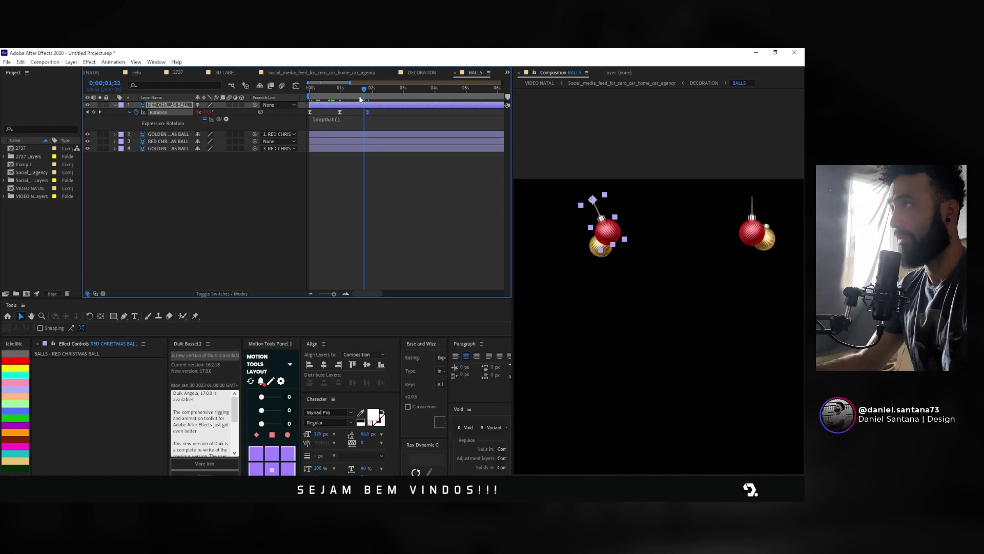
Step: Preview the looping swing and select the right red ornament on layer 3
key("space")
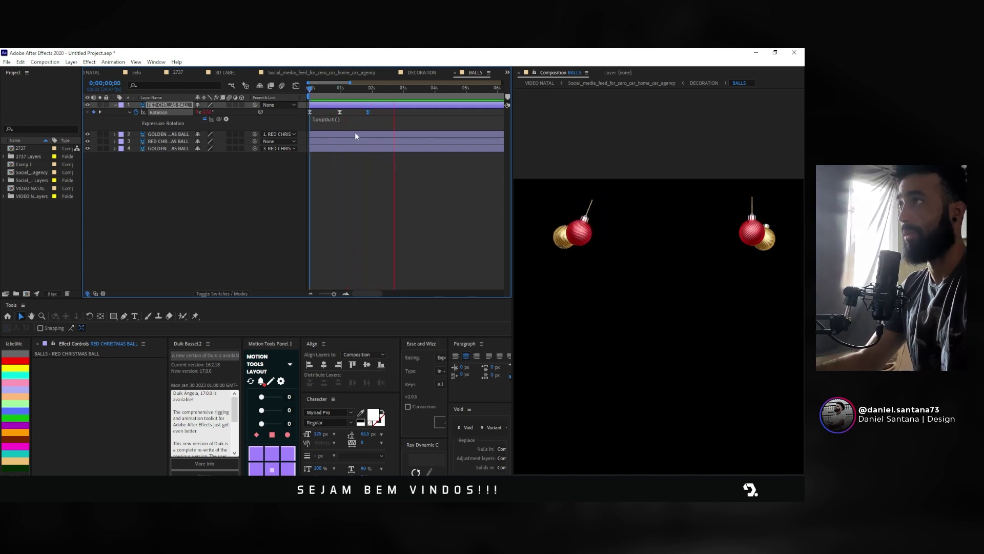
key("space")
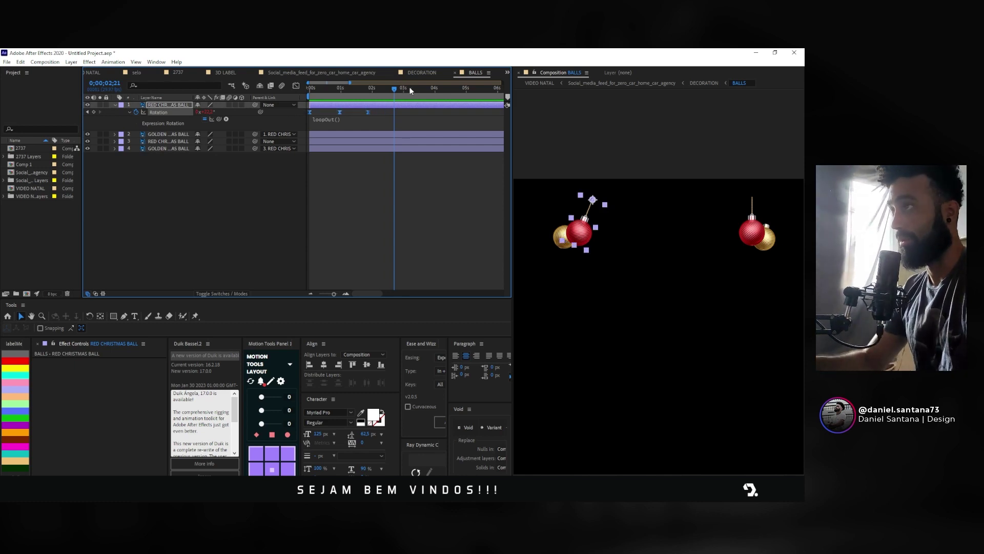
left_click(751, 227)
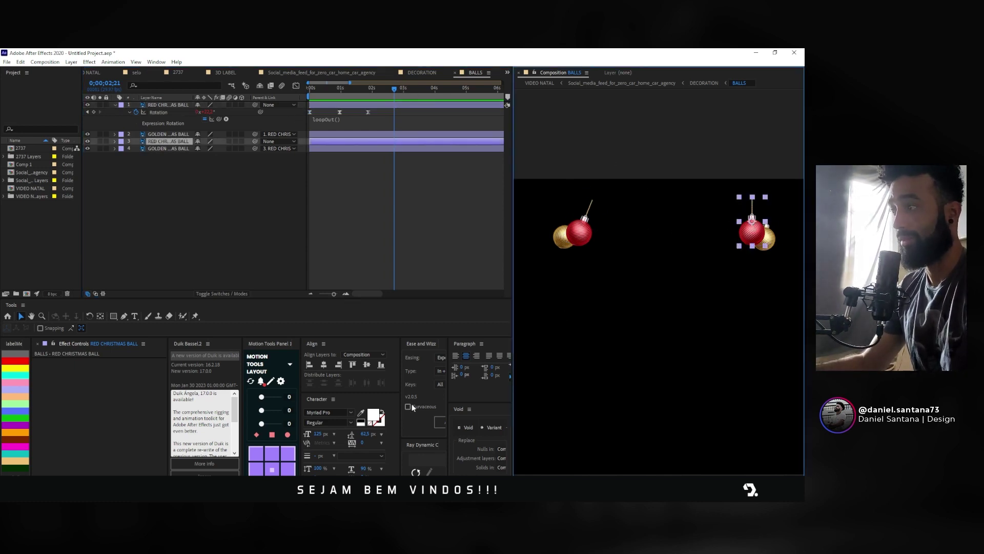
left_click(271, 453)
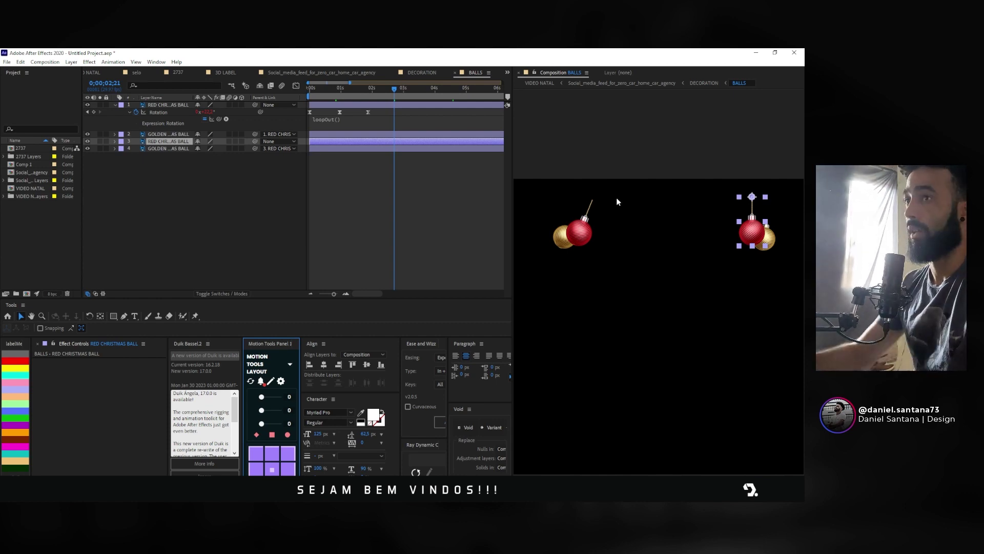
Step: Give the left ornament pair's layers a Blue label and the right pair's layers Cyan
left_click(114, 104)
left_click(161, 107)
left_click(159, 111, "shift")
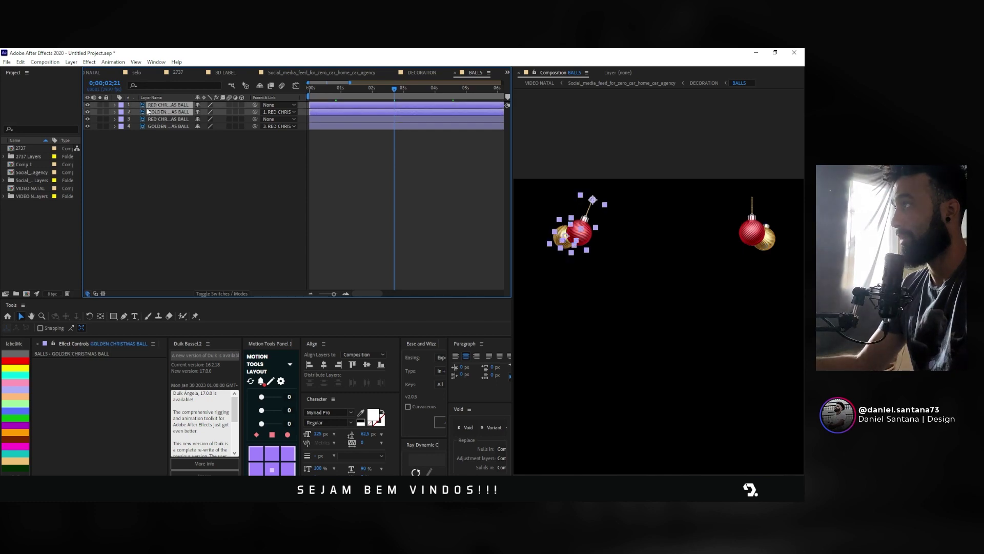
left_click(121, 108)
left_click(149, 207)
left_click(151, 119)
left_click(153, 126, "shift")
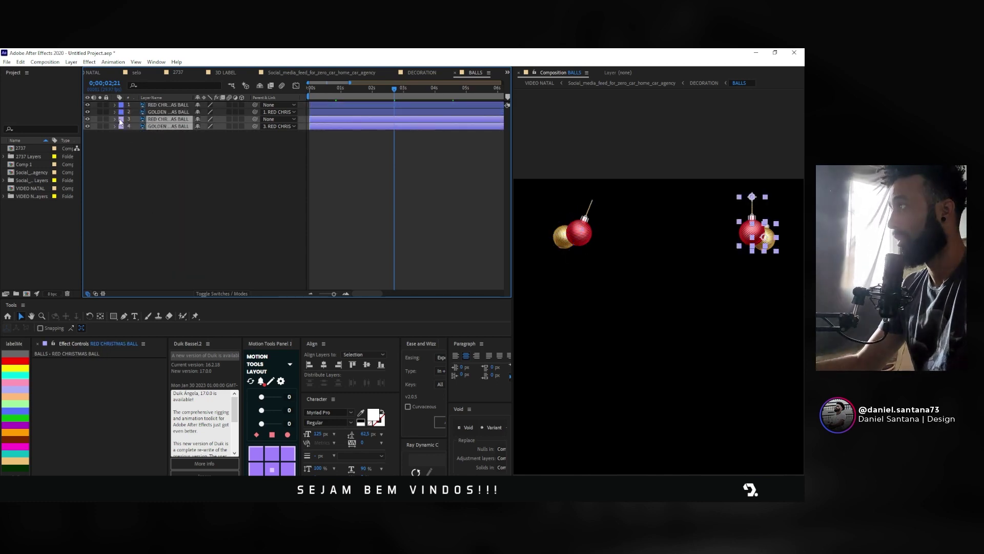
left_click(17, 376)
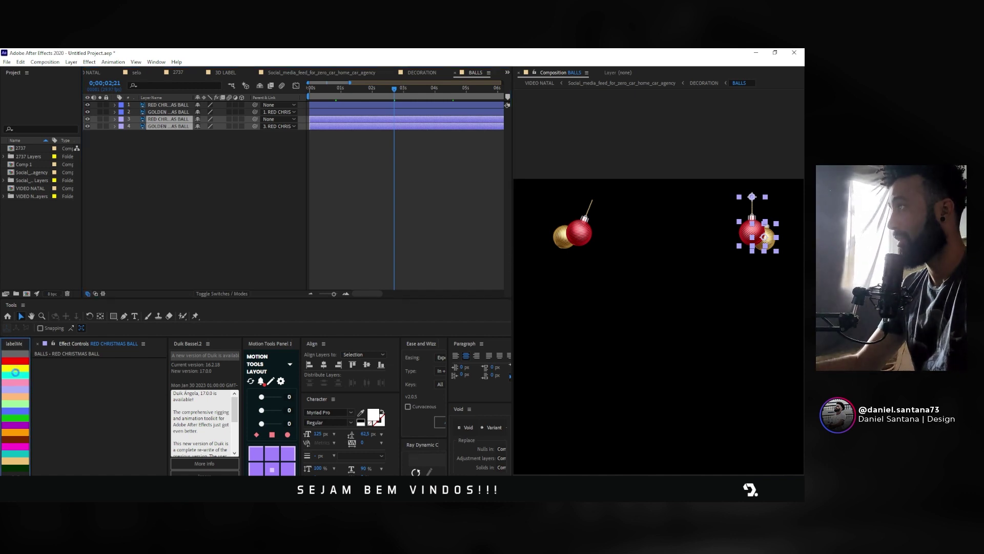
Step: Copy and paste the Rotation keyframes between the two red ornament layers from frame 0
left_click(121, 119)
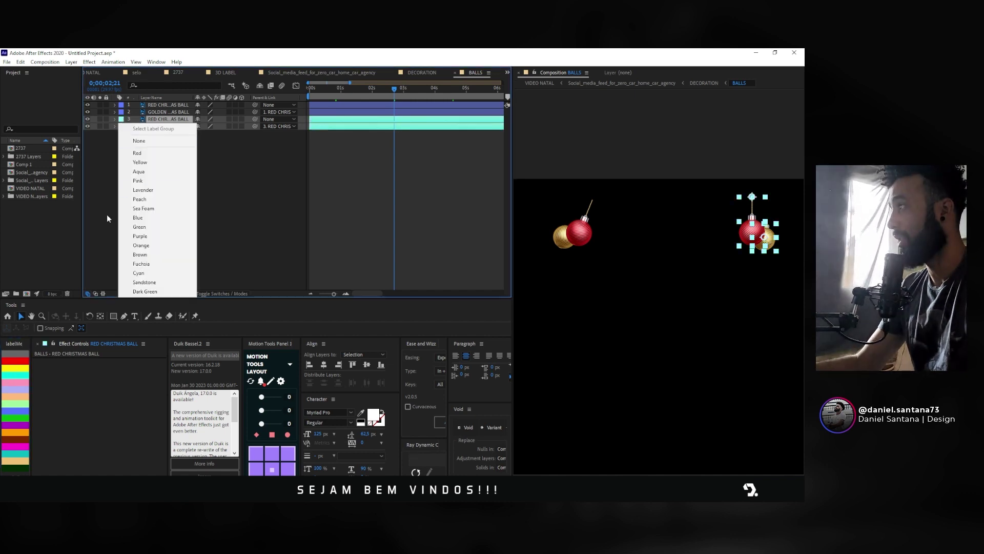
left_click(106, 218)
left_click(171, 119)
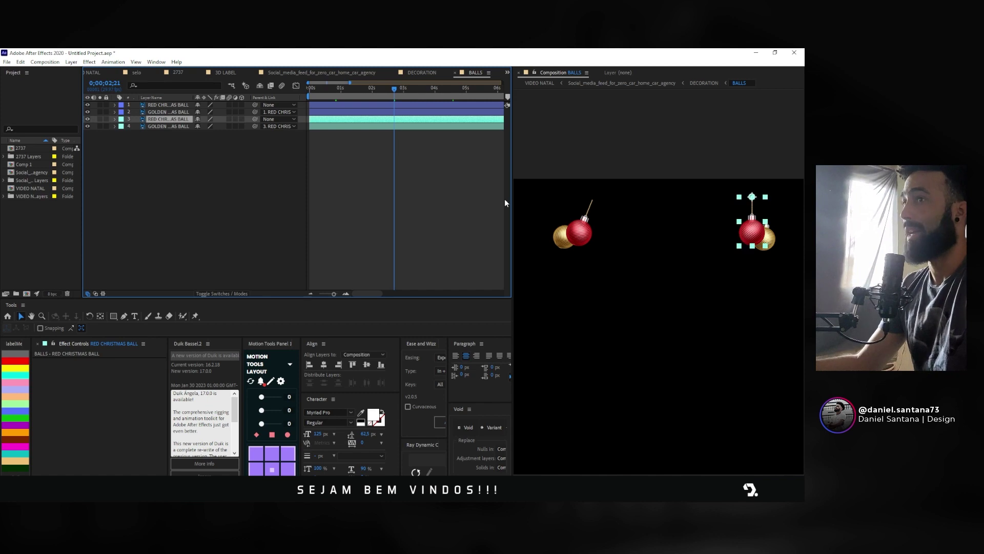
left_click_drag(396, 91, 303, 98)
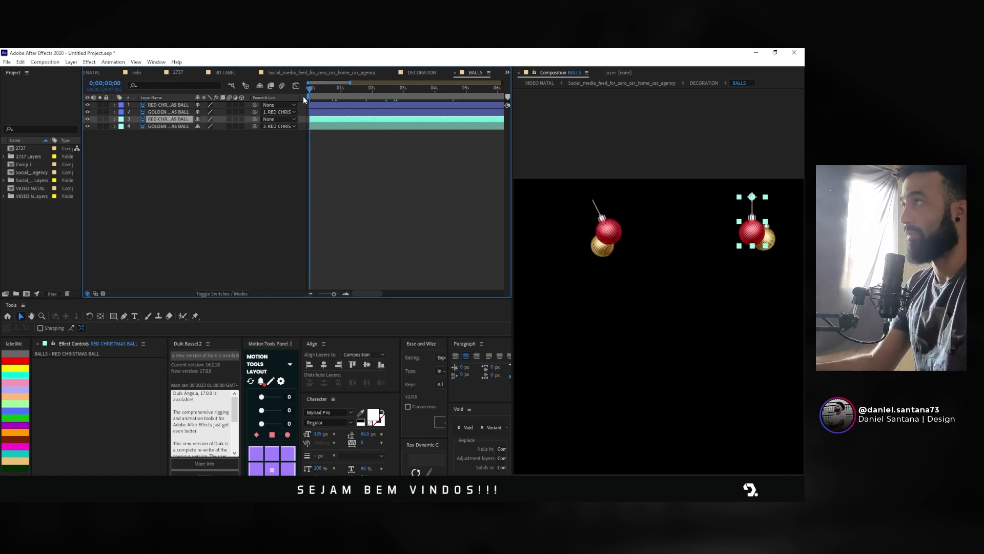
key("r")
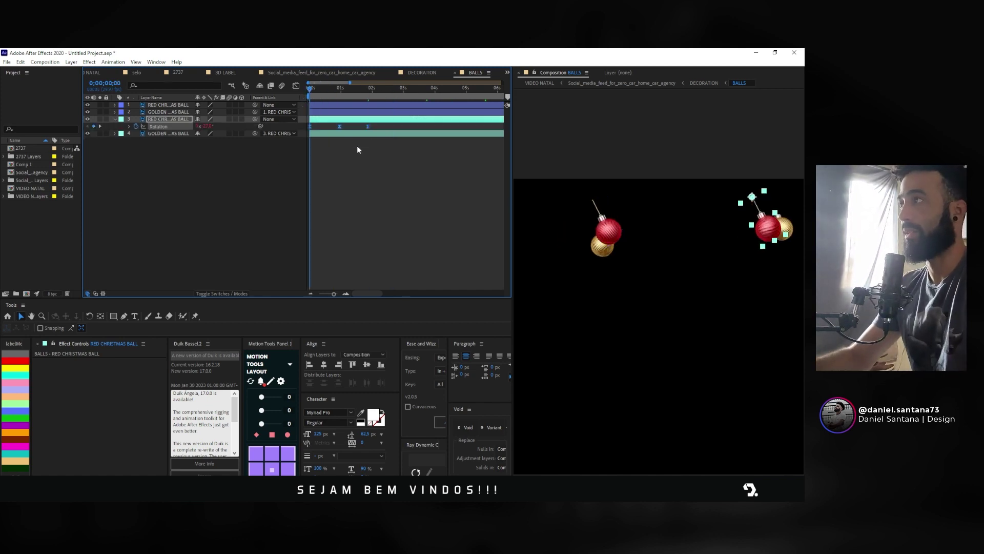
left_click(378, 128)
left_click_drag(383, 131, 308, 124)
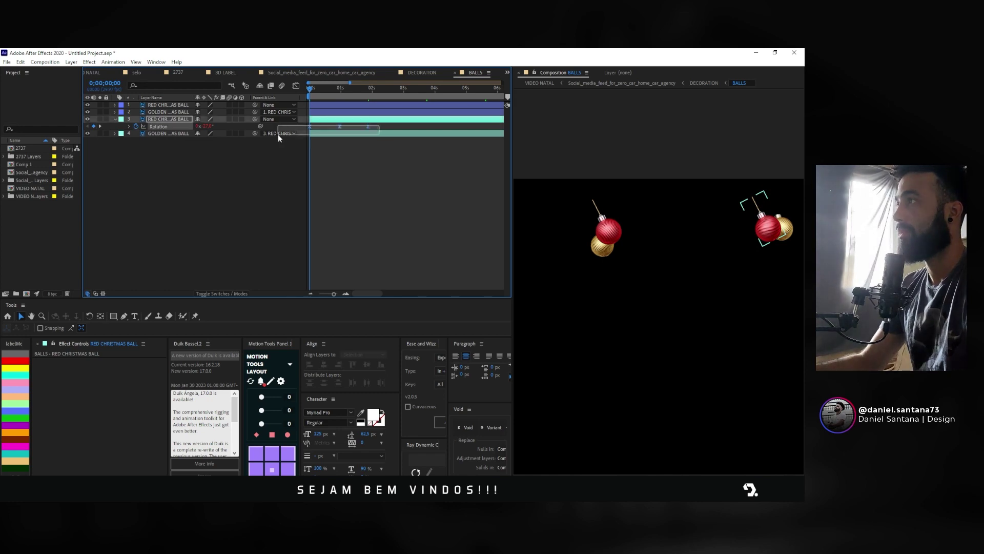
left_click(329, 104)
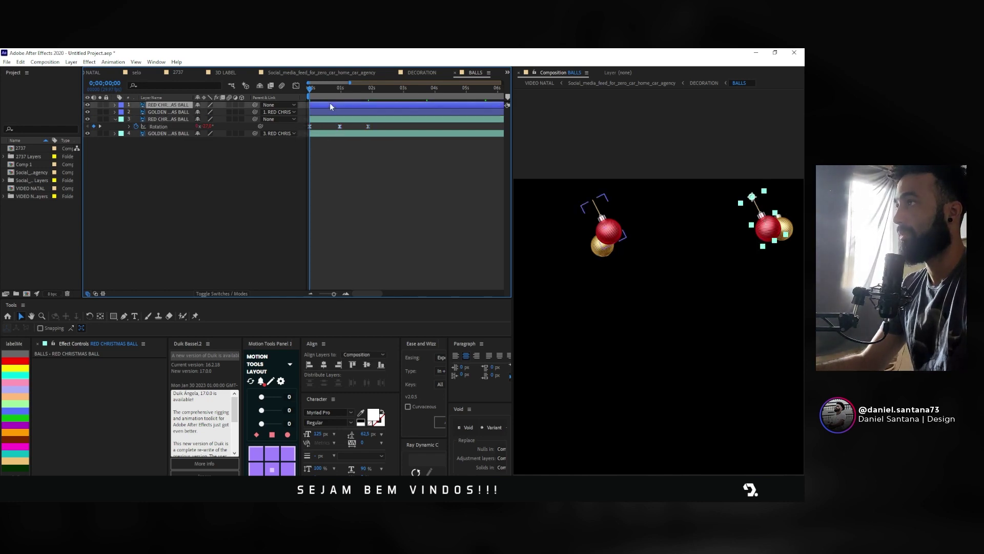
key("ctrl+v")
Step: Slide the right ball's later Rotation keyframes earlier and preview both swinging red ornaments
left_click_drag(377, 133, 299, 138)
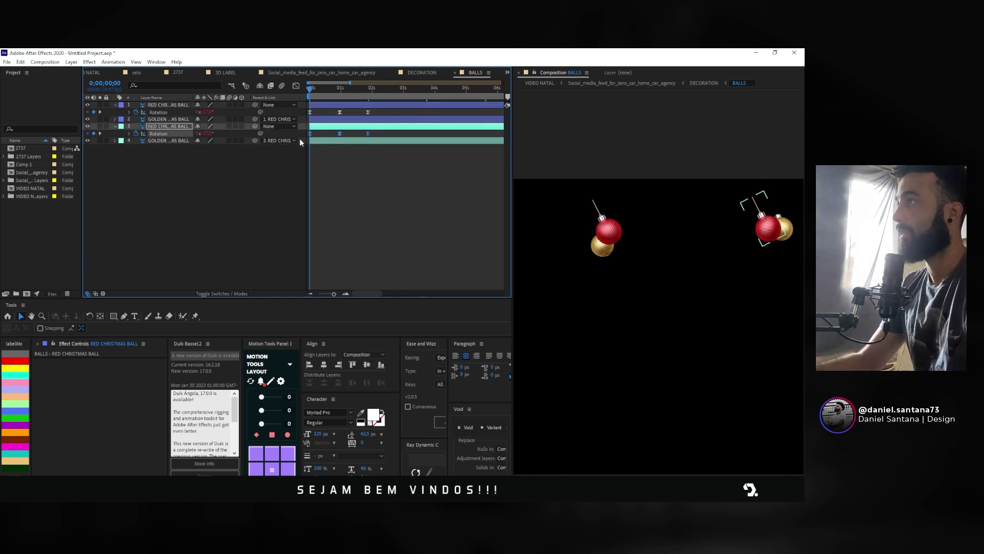
left_click(326, 131)
left_click_drag(380, 137, 324, 134)
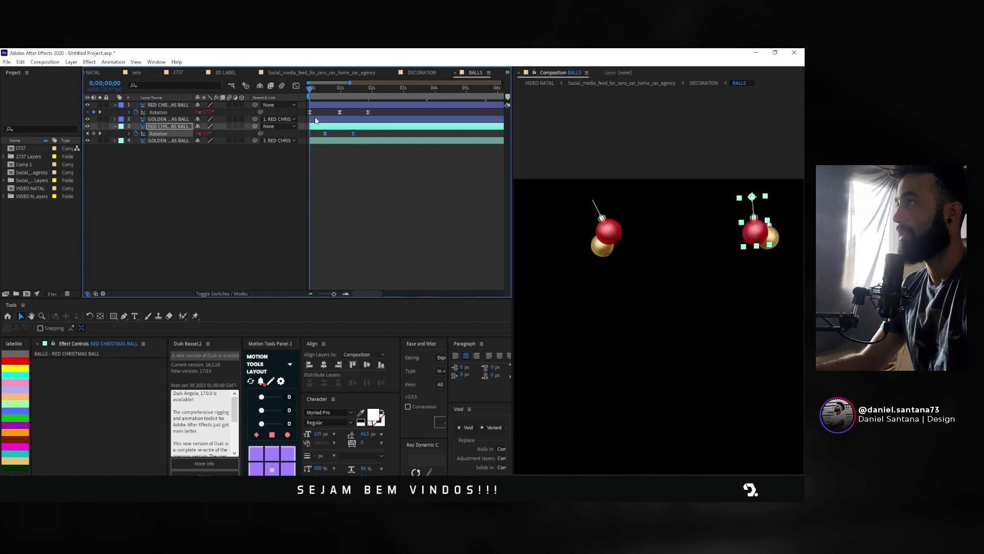
key("space")
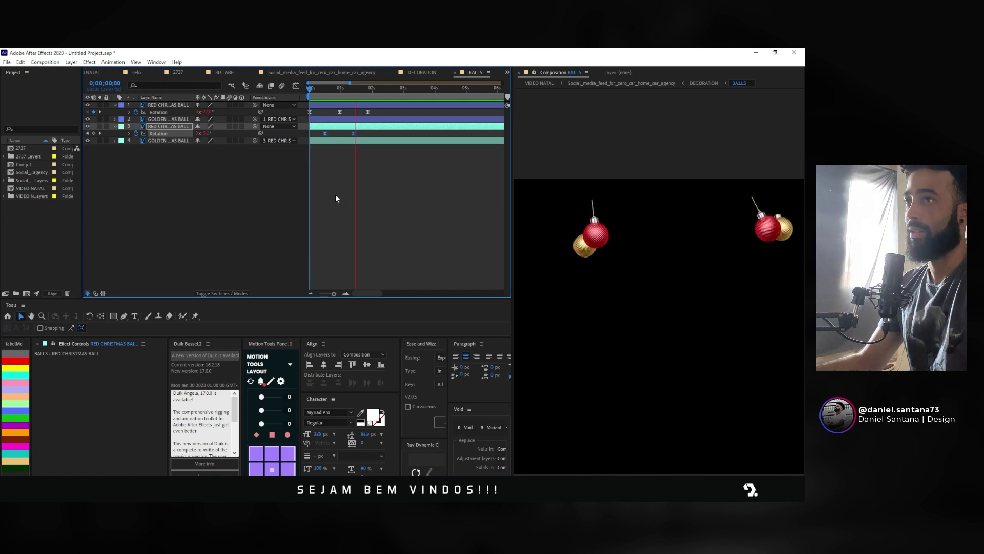
key("space")
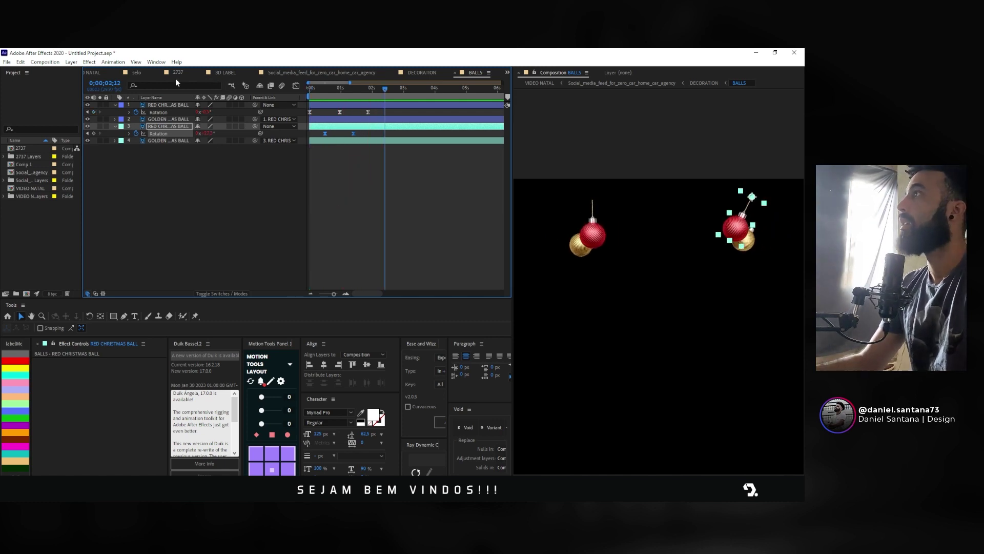
left_click(421, 74)
Step: Select the CHAIN layer, preview the decoration and adjust the chain's position in frame
left_click(161, 114)
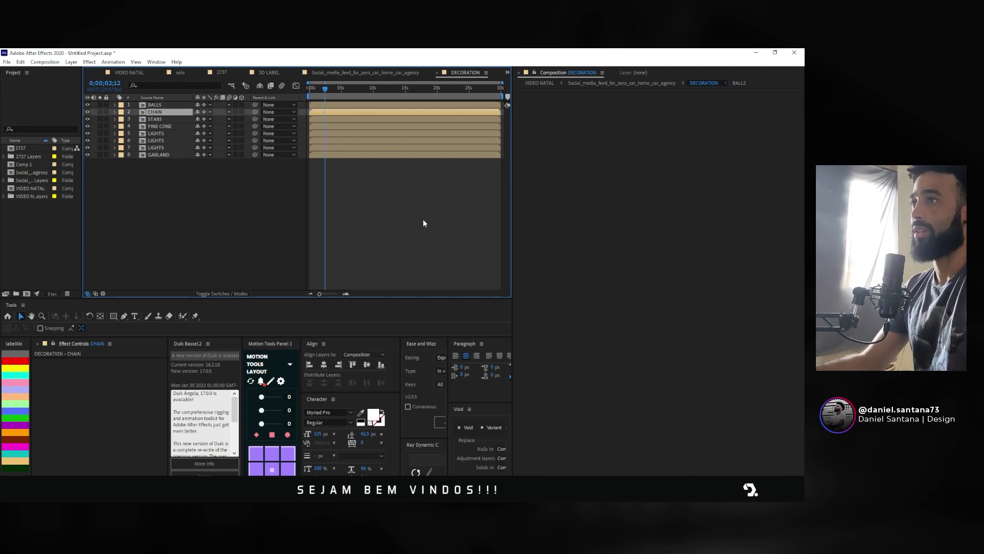
key("space")
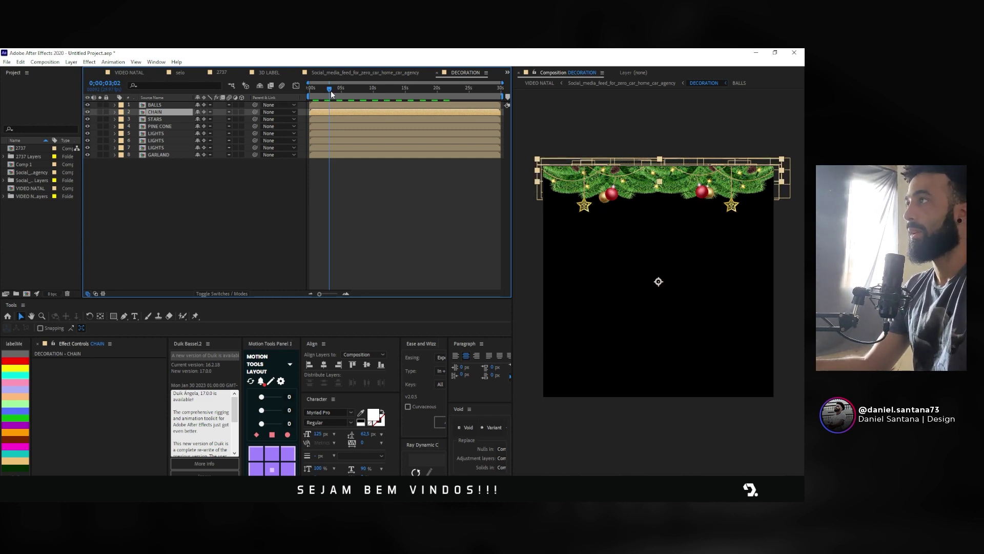
left_click_drag(331, 91, 311, 89)
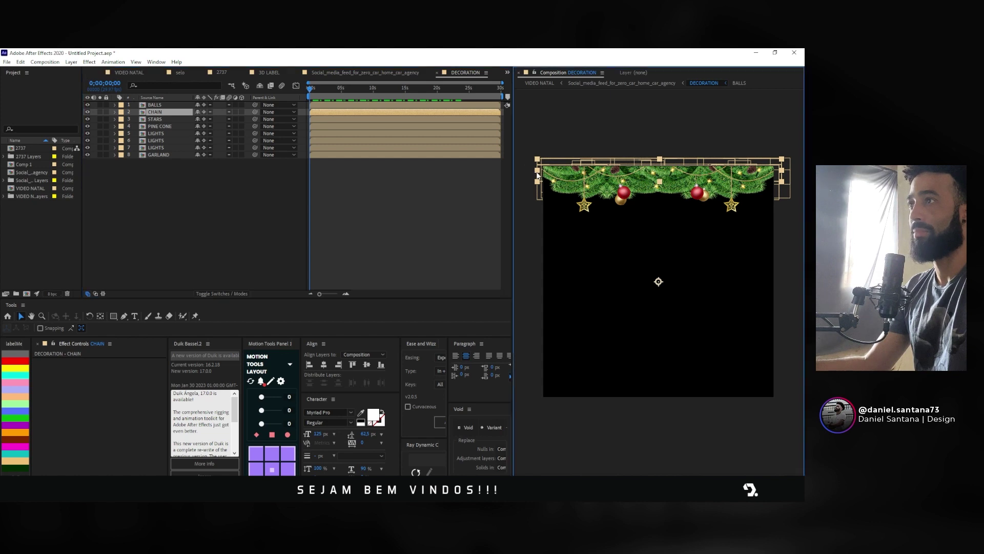
left_click_drag(527, 162, 523, 170)
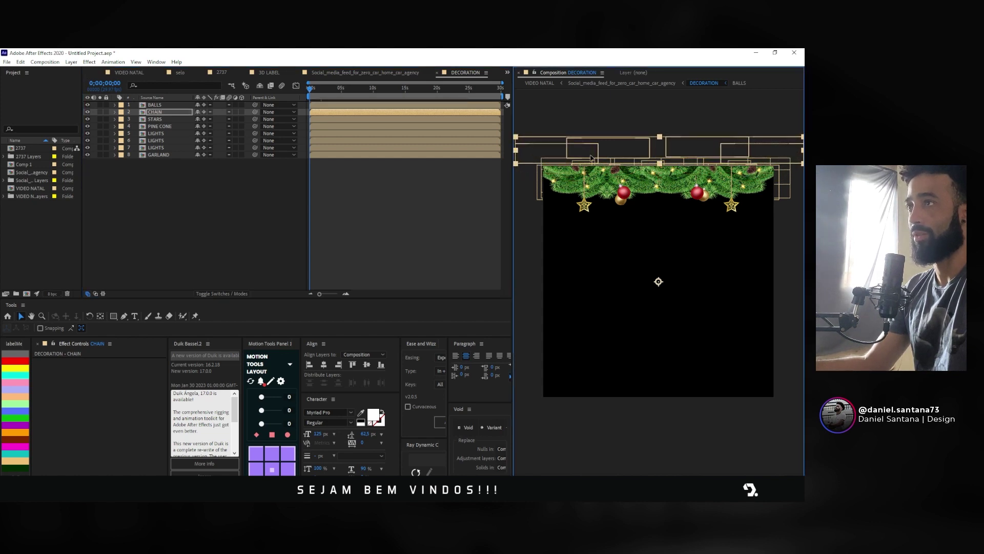
left_click_drag(591, 157, 599, 179)
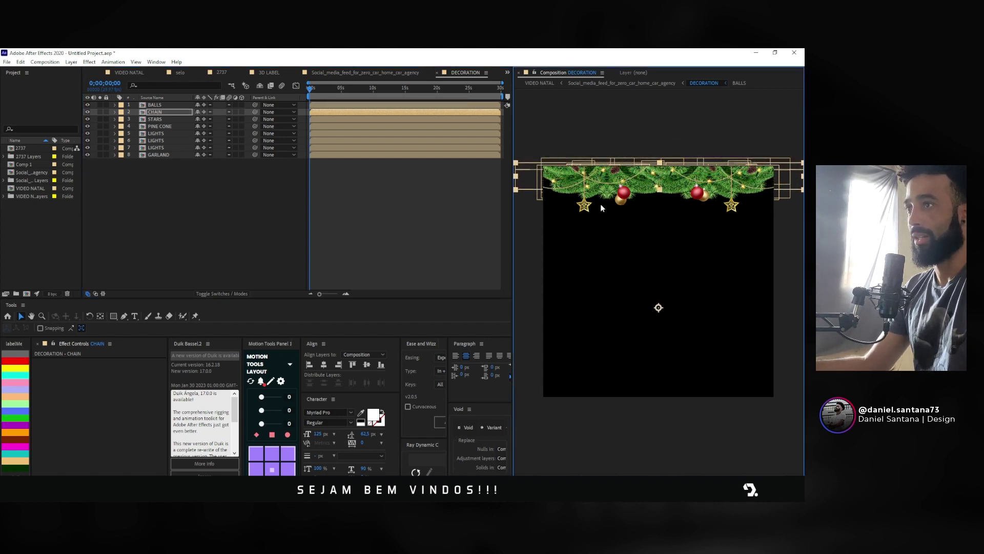
Step: Move the CHAIN anchor point onto the chain with the Pan Behind tool (Y), then begin saving
key("y")
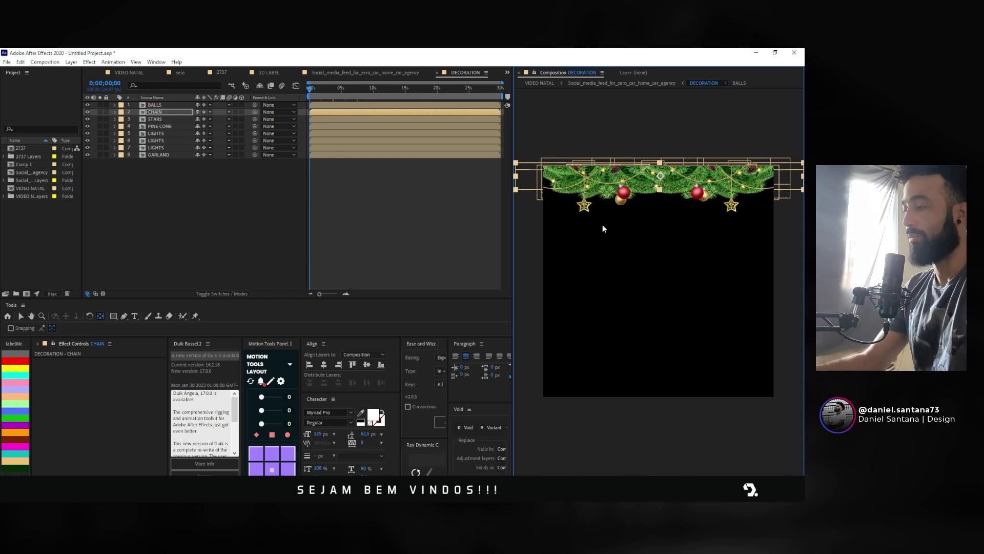
key("v")
left_click(434, 237)
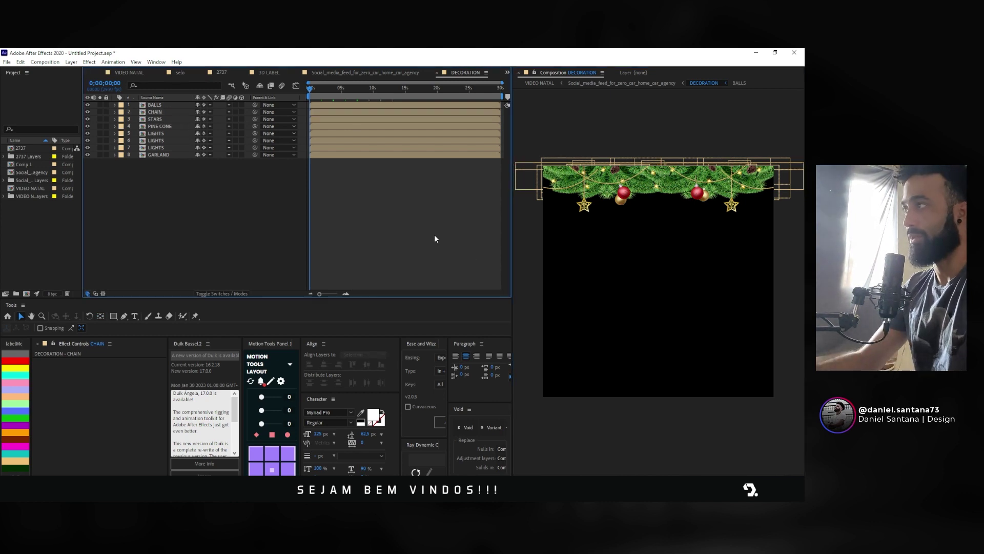
key("ctrl+s")
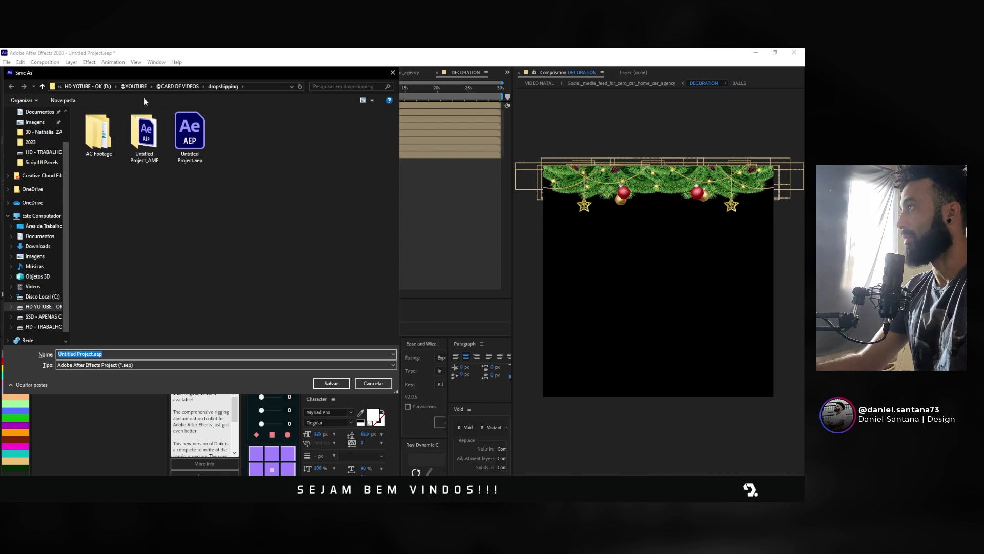
left_click(178, 86)
left_click(236, 256)
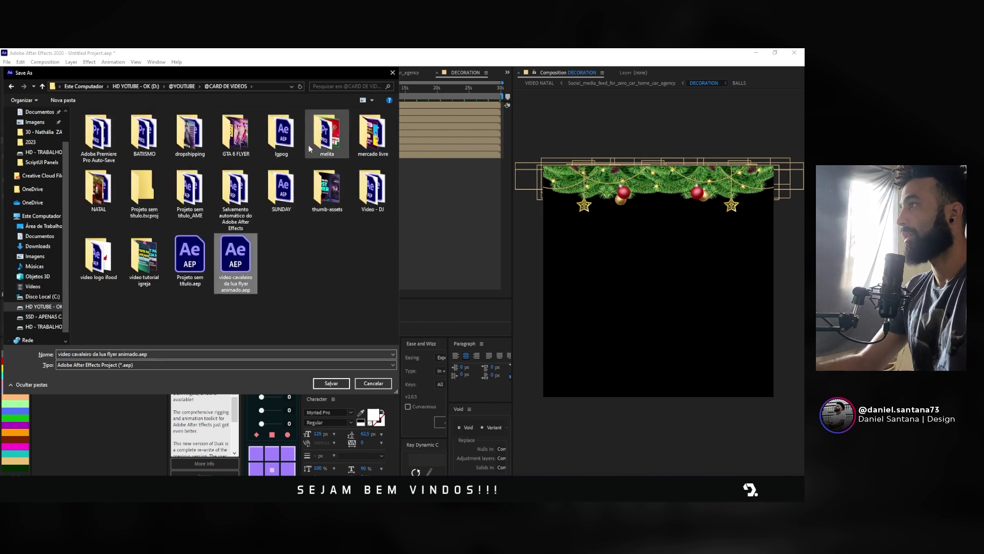
double_click(107, 185)
left_click(327, 134)
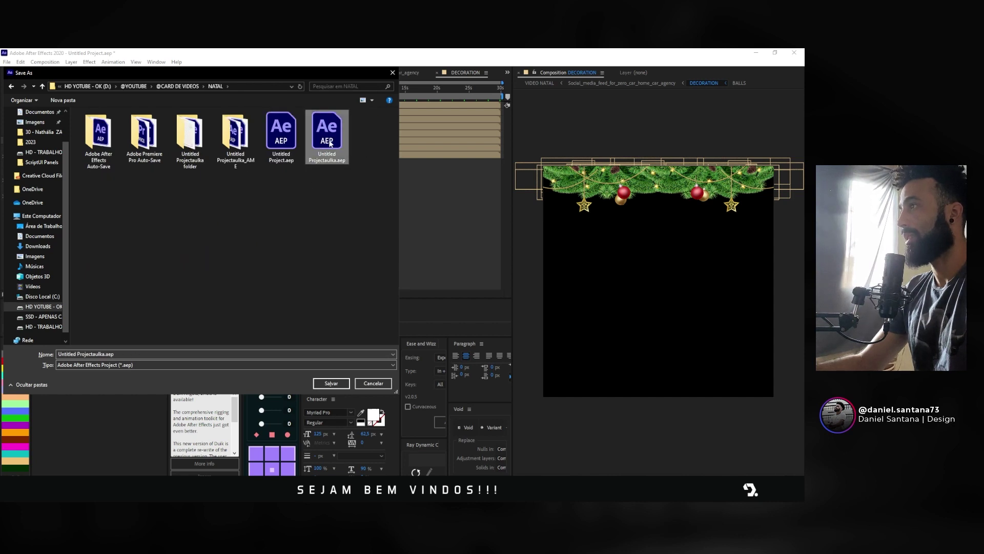
left_click(331, 383)
left_click(422, 270)
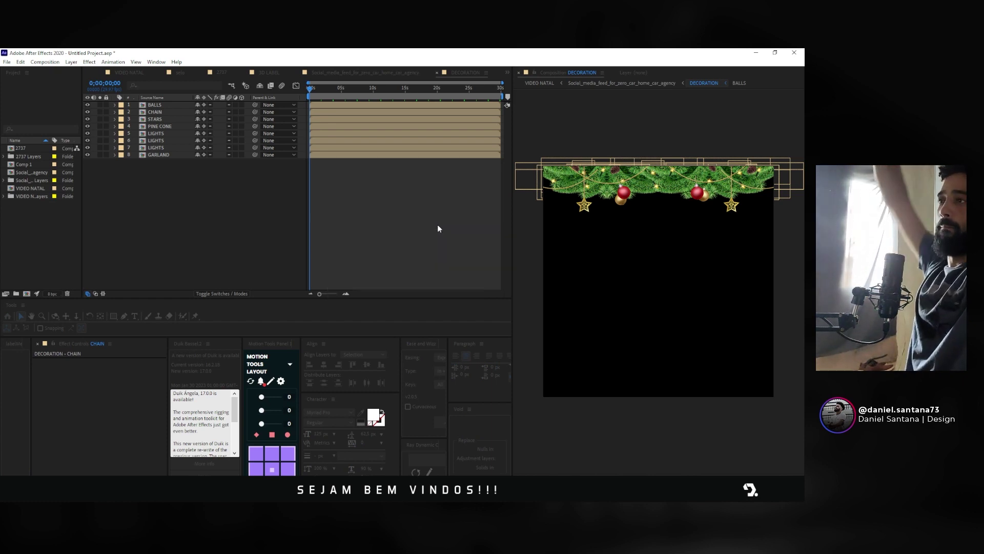
Step: Key CHAIN's Position sliding left at ~14s and back right to 1352, 92 at the end, with Easy Ease (F9)
left_click(350, 111)
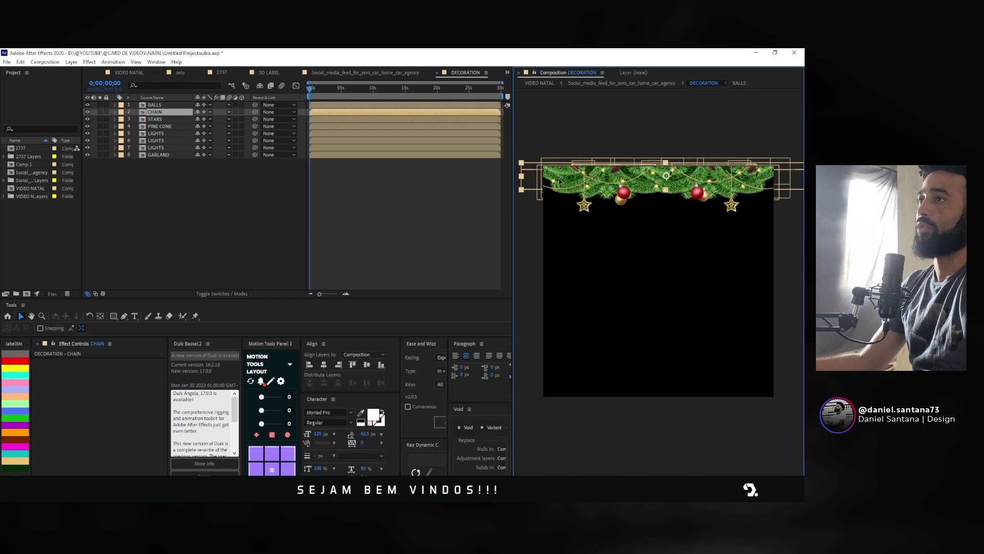
key("shift+Right")
key("shift+Right")
key("shift+Right")
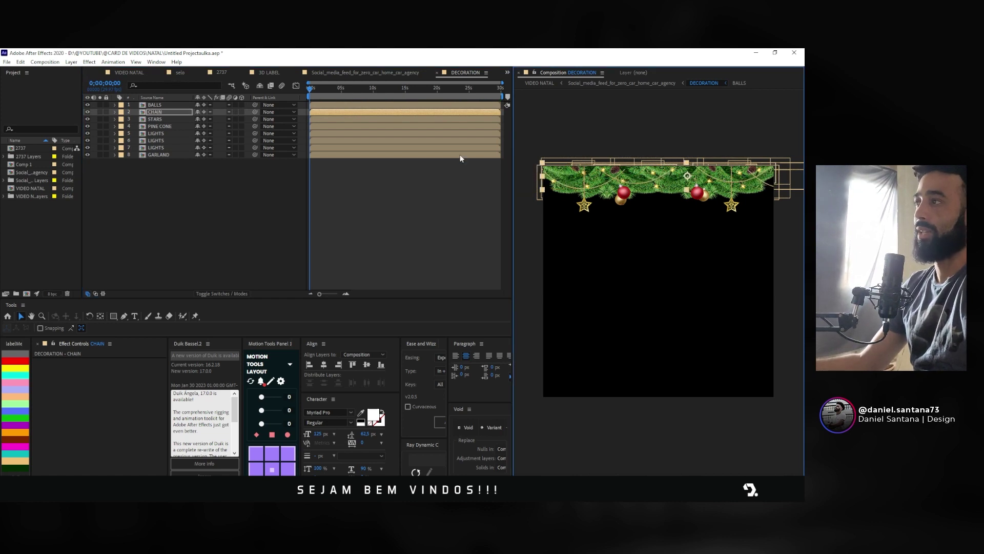
key("p")
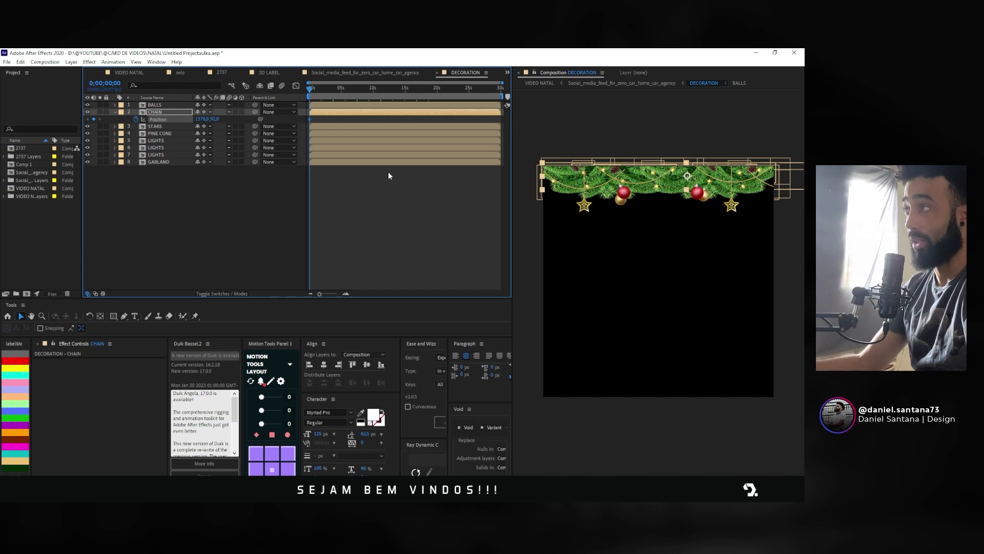
left_click_drag(335, 92, 405, 93)
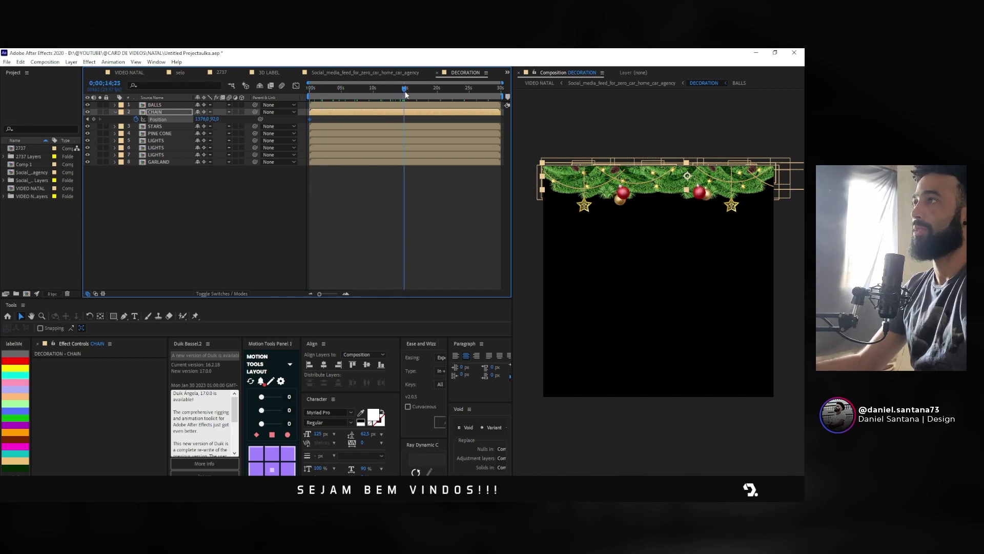
left_click_drag(664, 169, 669, 186)
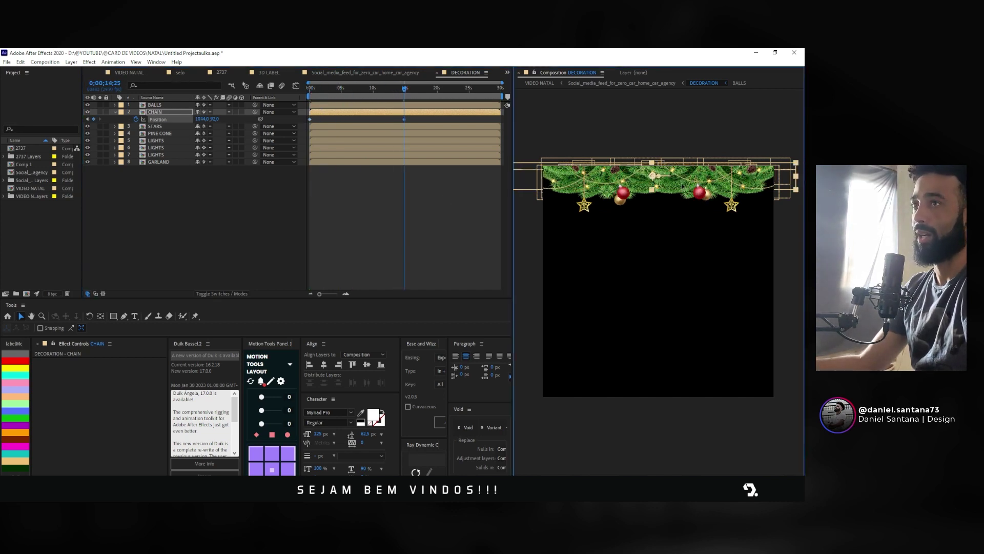
key("shift+Left")
key("shift+Left")
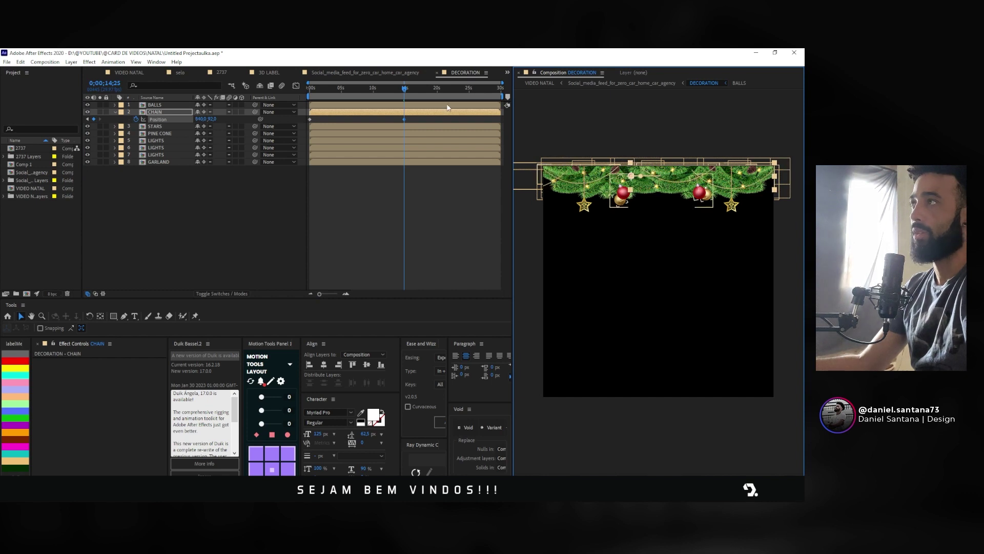
left_click_drag(405, 88, 502, 87)
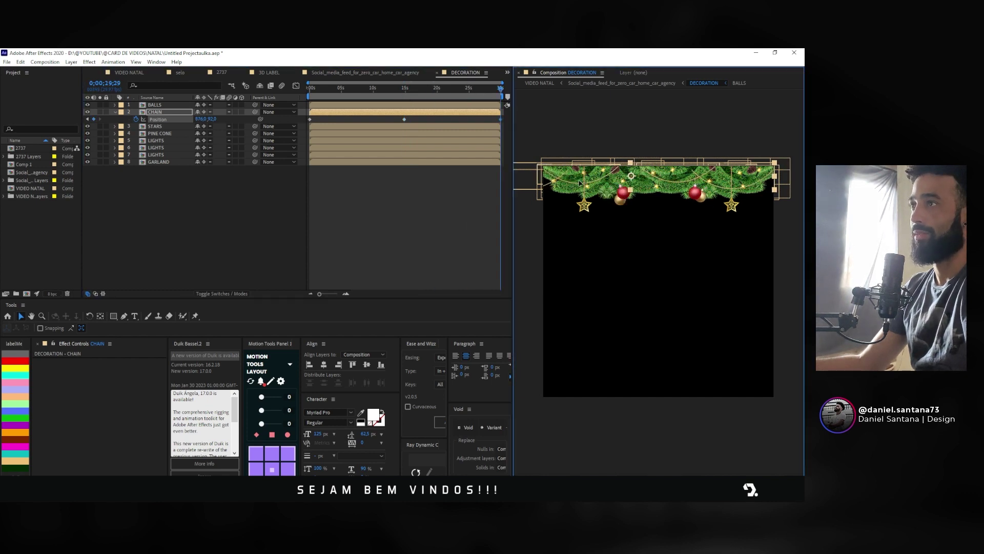
left_click_drag(582, 182, 624, 178)
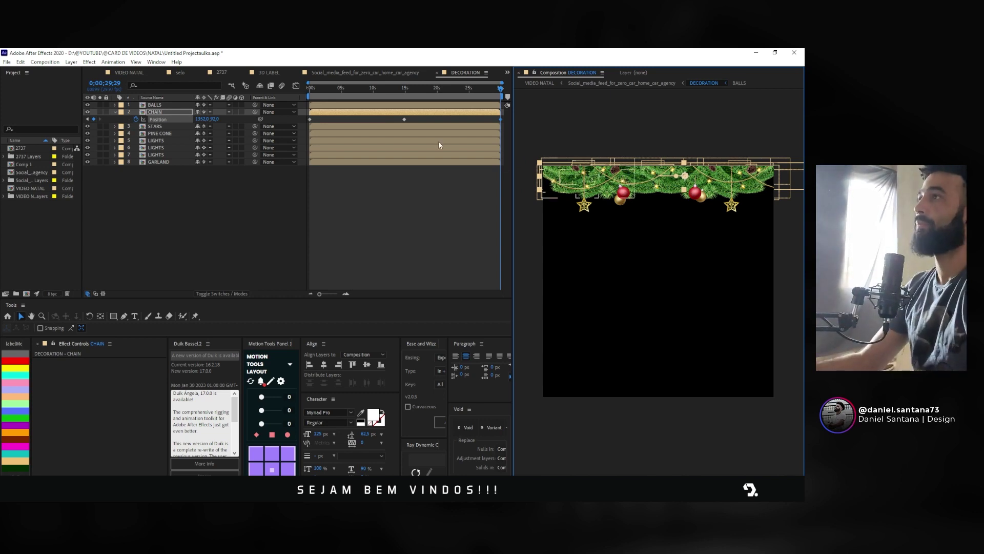
left_click_drag(451, 117, 314, 124)
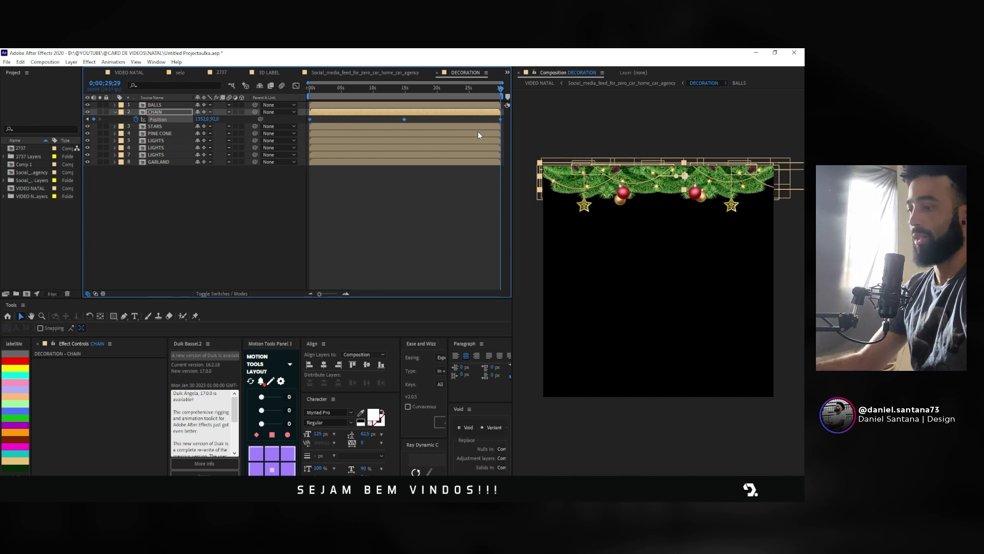
key("F9")
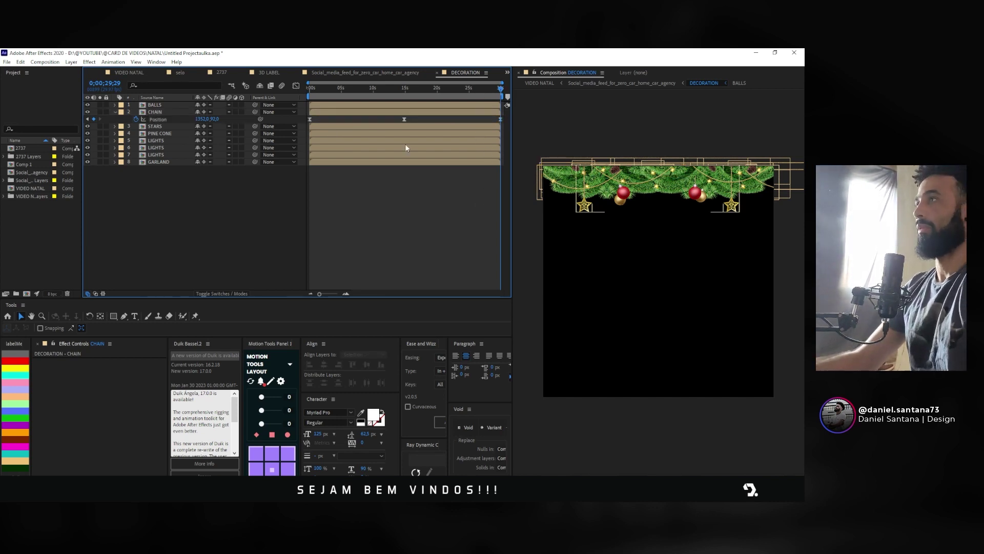
Step: Solo and open the STARS precomp, then reveal both STAR layers' Rotation keyframes
left_click(158, 127)
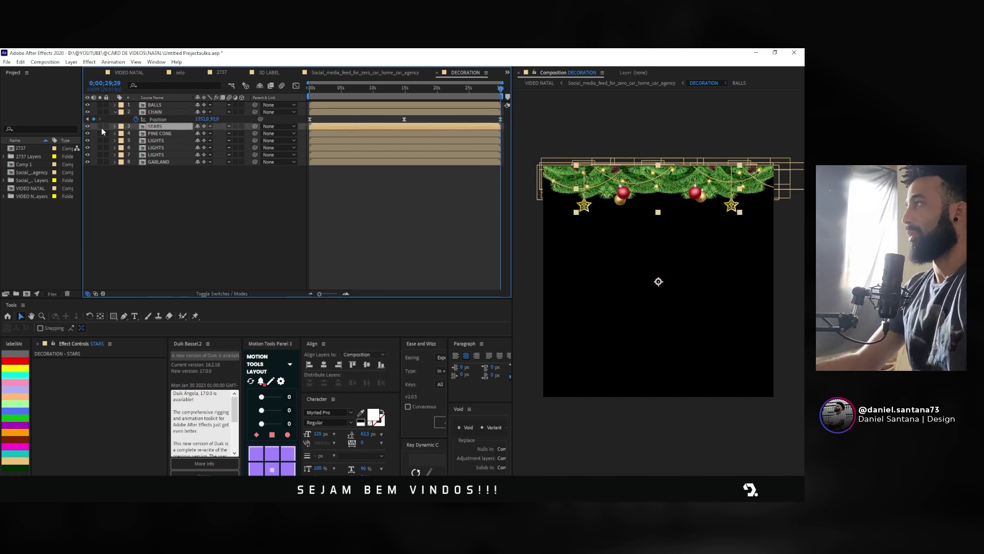
left_click(100, 126)
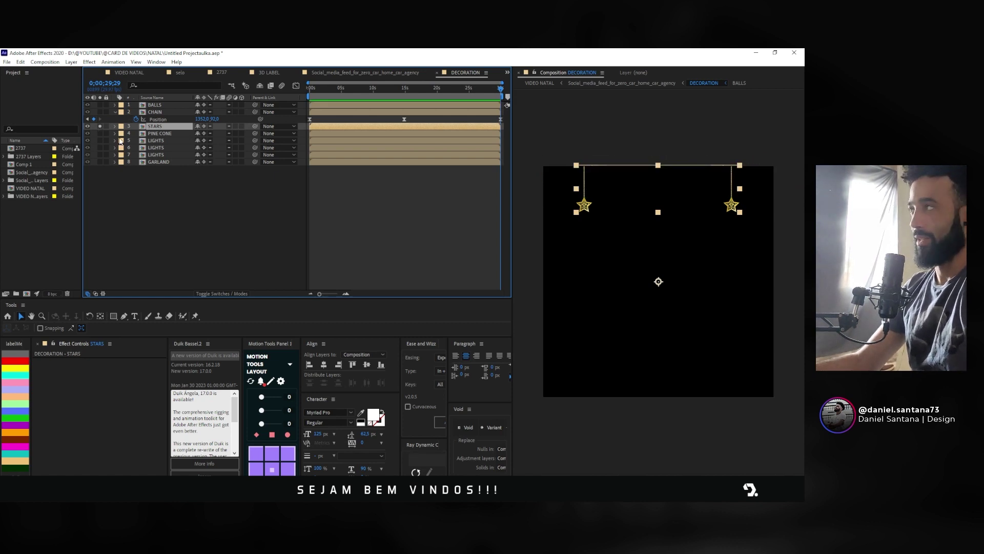
double_click(154, 127)
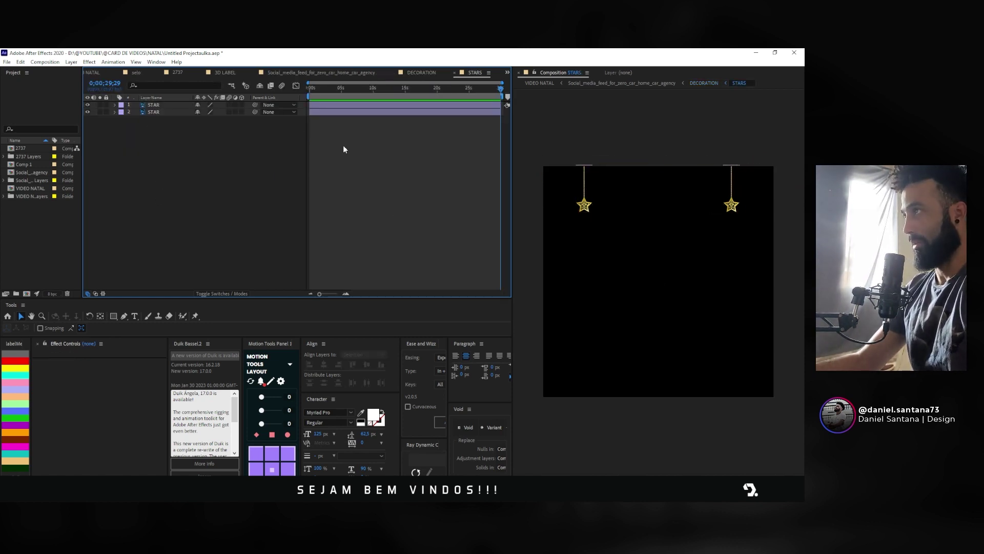
left_click(316, 112)
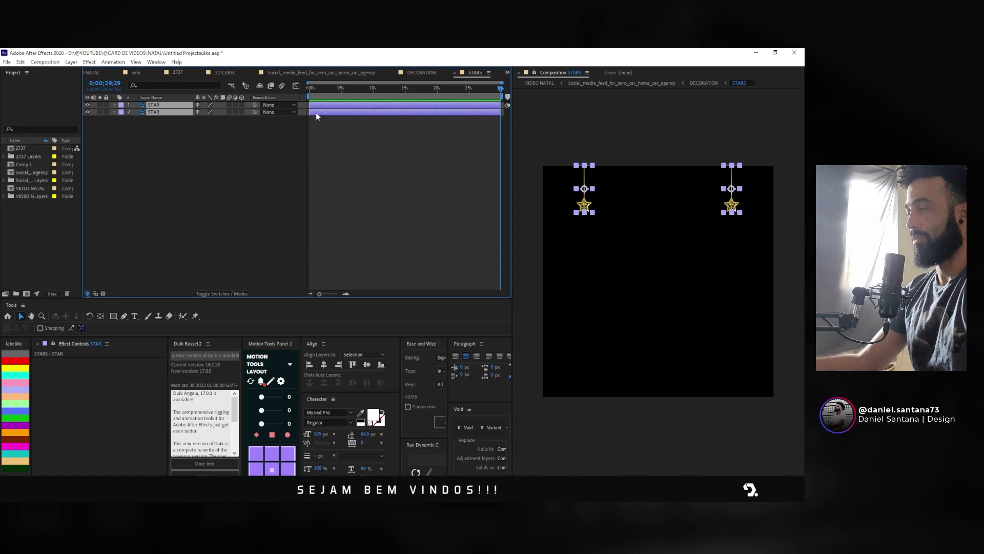
left_click_drag(318, 96, 299, 91)
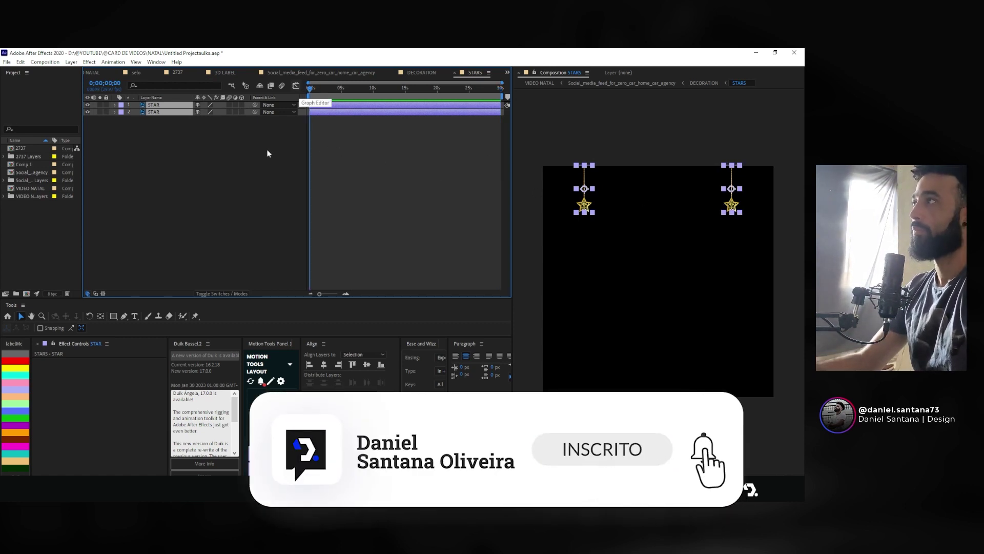
left_click(300, 131)
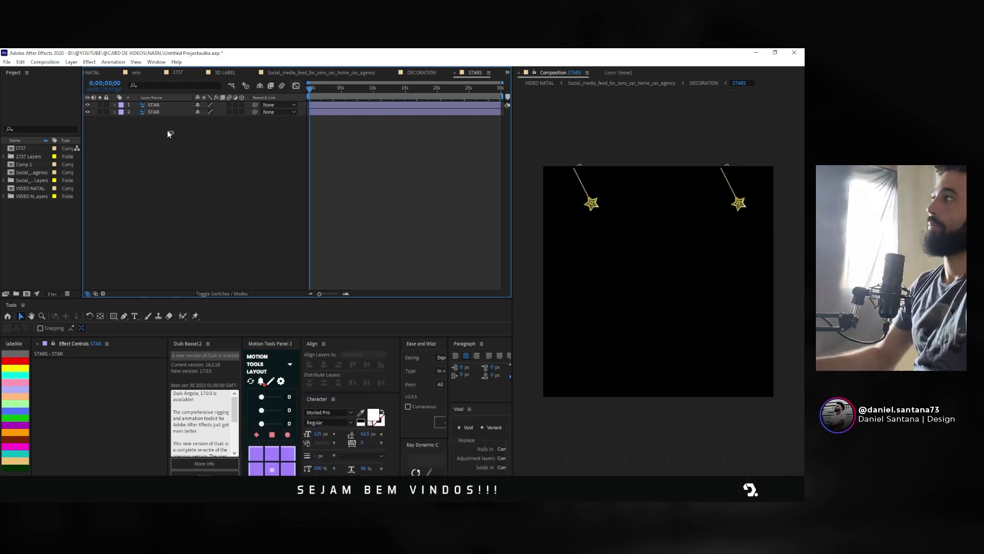
left_click_drag(167, 130, 152, 109)
key("u")
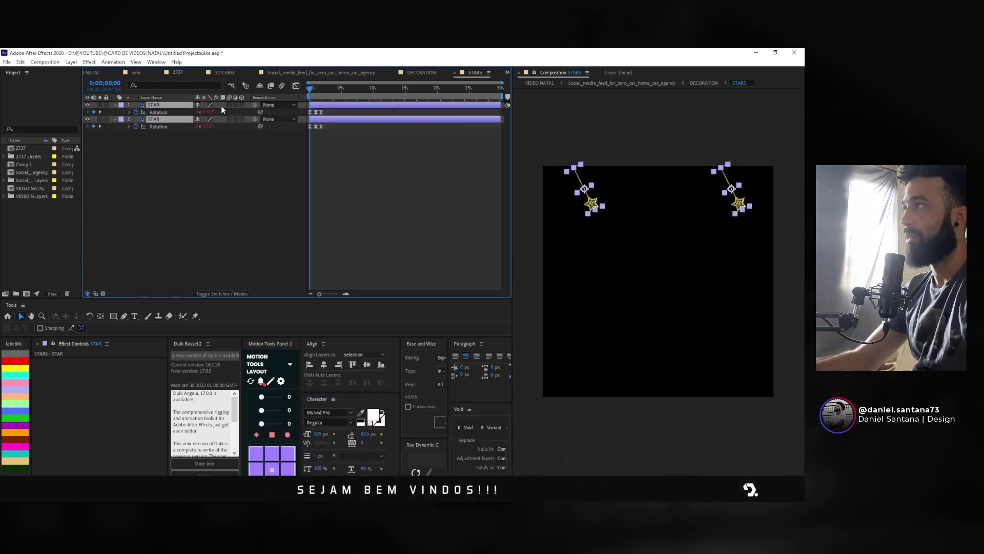
key("equal")
key("equal")
key("equal")
key("minus")
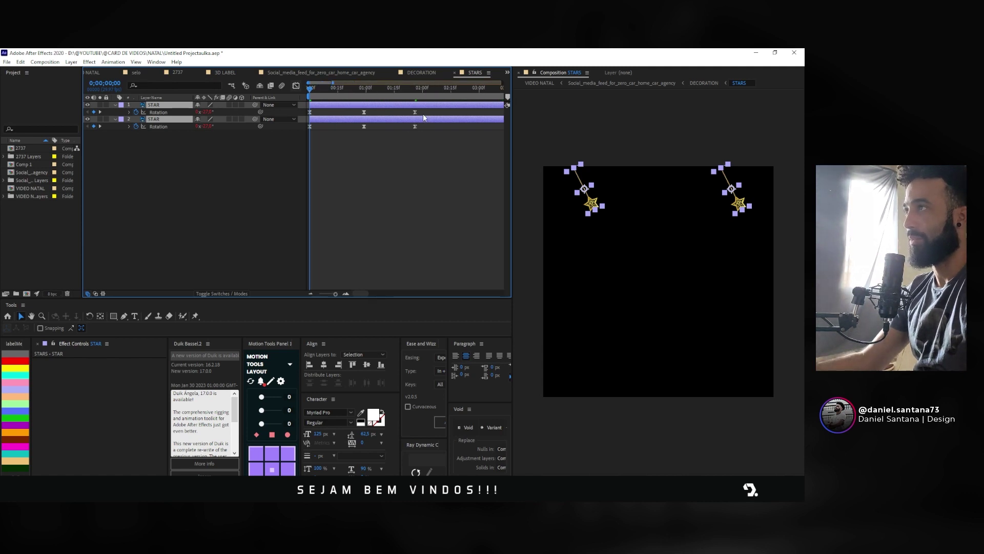
Step: Shift the stars' Rotation keyframes earlier, nudging the second star's slightly more, and preview
left_click_drag(423, 114, 265, 147)
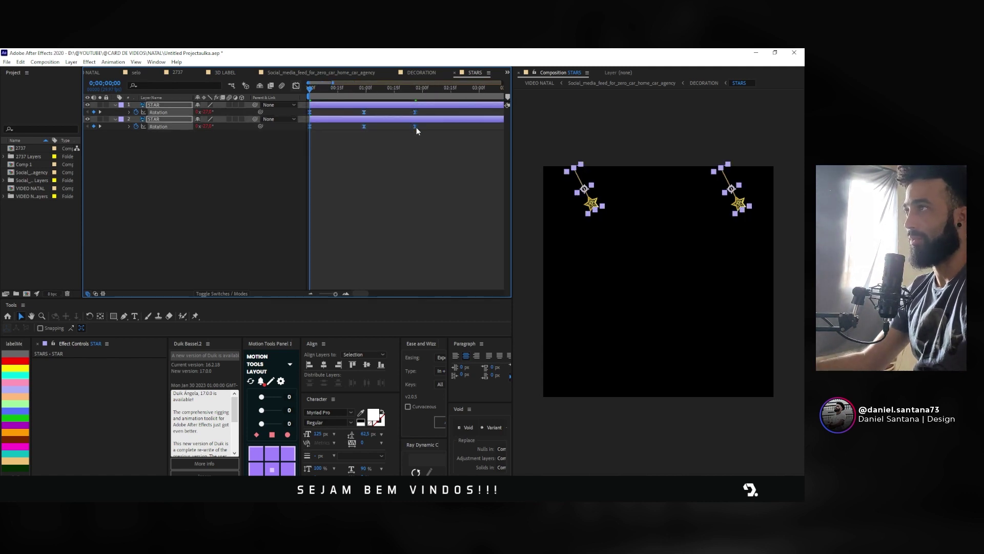
mouse_move(416, 128)
left_mouse_down()
mouse_move(316, 125)
mouse_move(328, 127)
left_mouse_up()
left_click(383, 171)
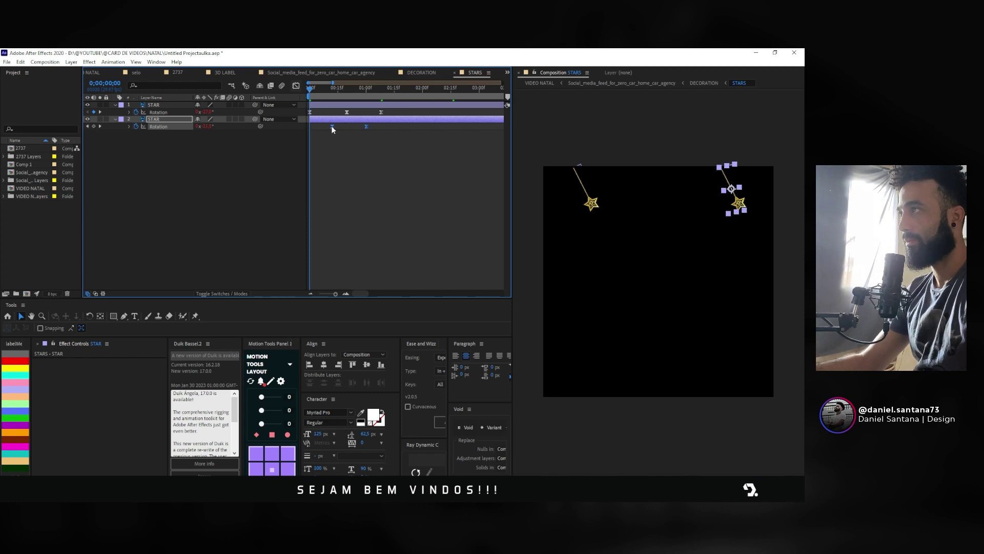
left_click_drag(332, 128, 330, 126)
left_click(331, 180)
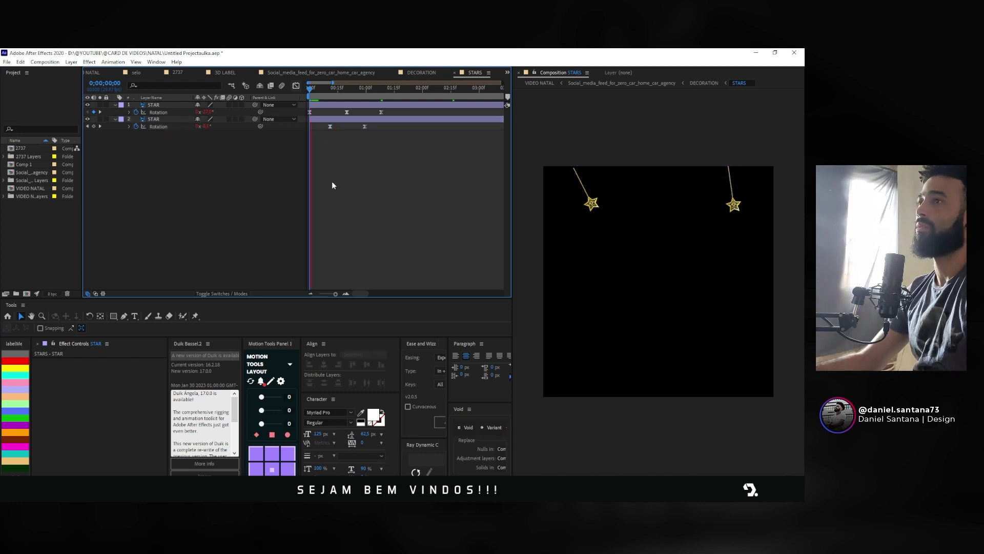
key("space")
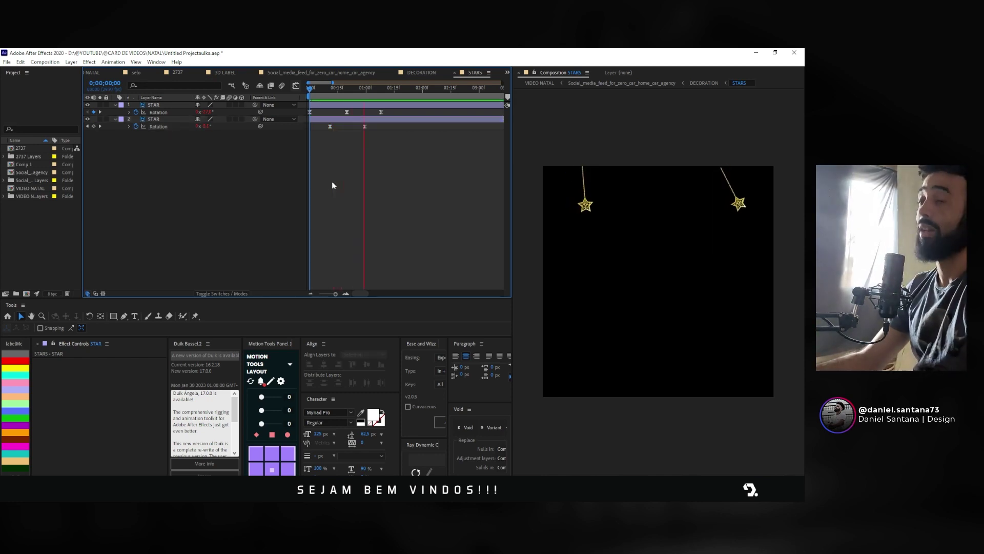
Step: Move both stars' anchor points to the tops of their ropes and preview the swing
left_click(592, 189)
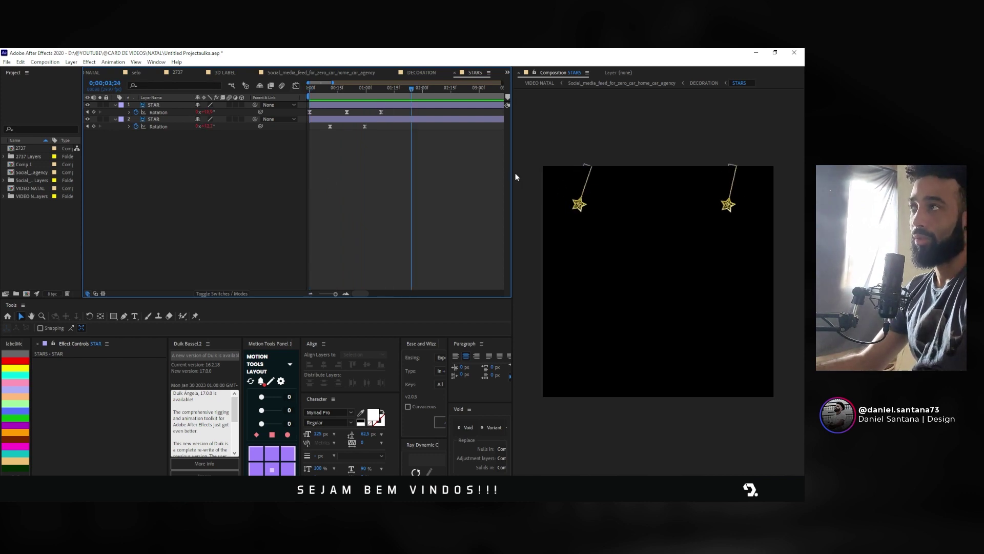
left_click(459, 119)
left_click(459, 103, "shift")
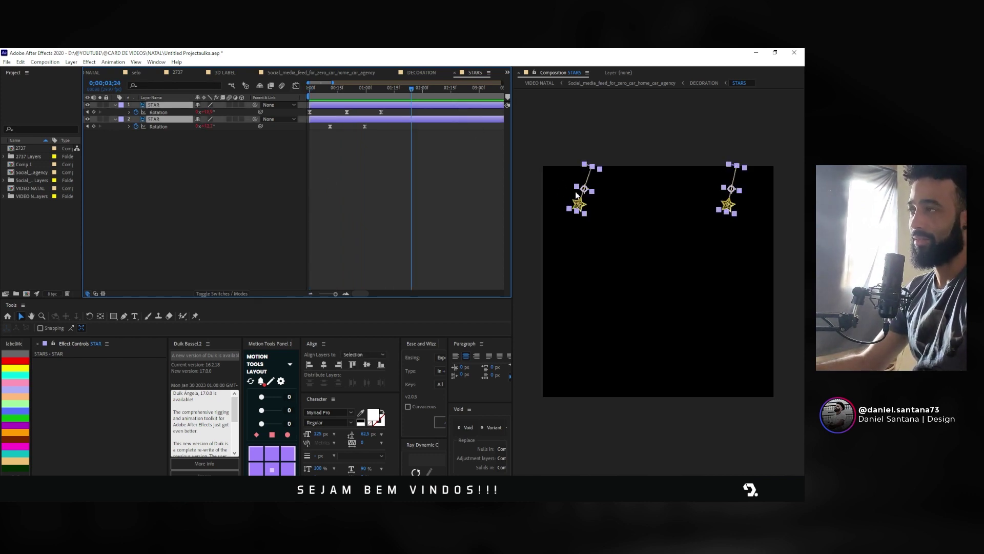
left_click(288, 455)
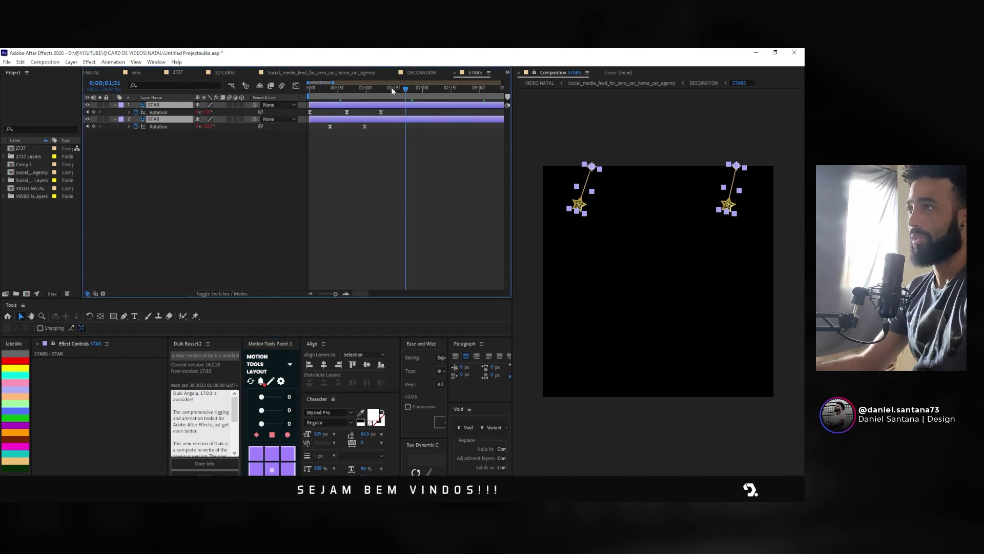
left_click(393, 165)
key("space")
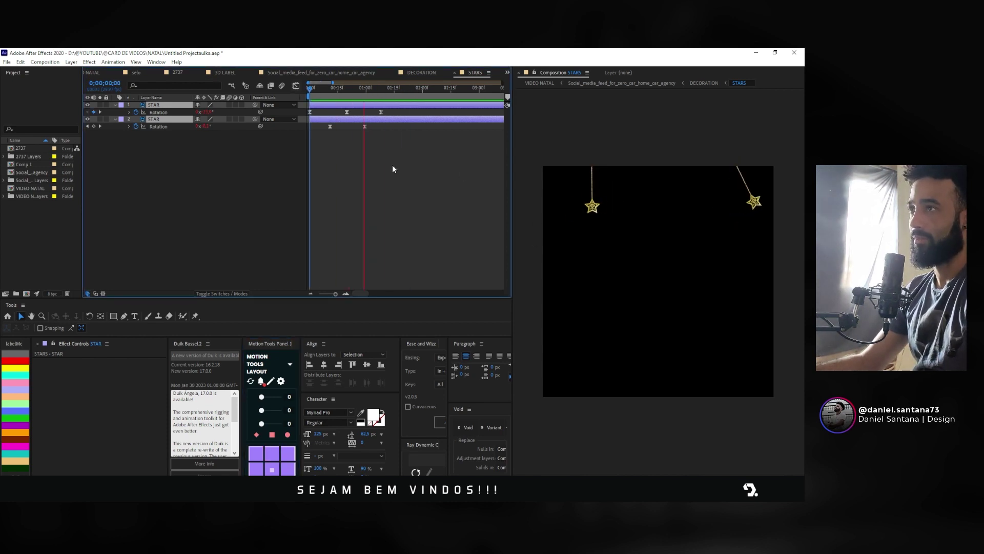
Step: Spread the stars' Rotation keyframes further apart to slow the swing, then preview
left_click_drag(392, 162, 293, 160)
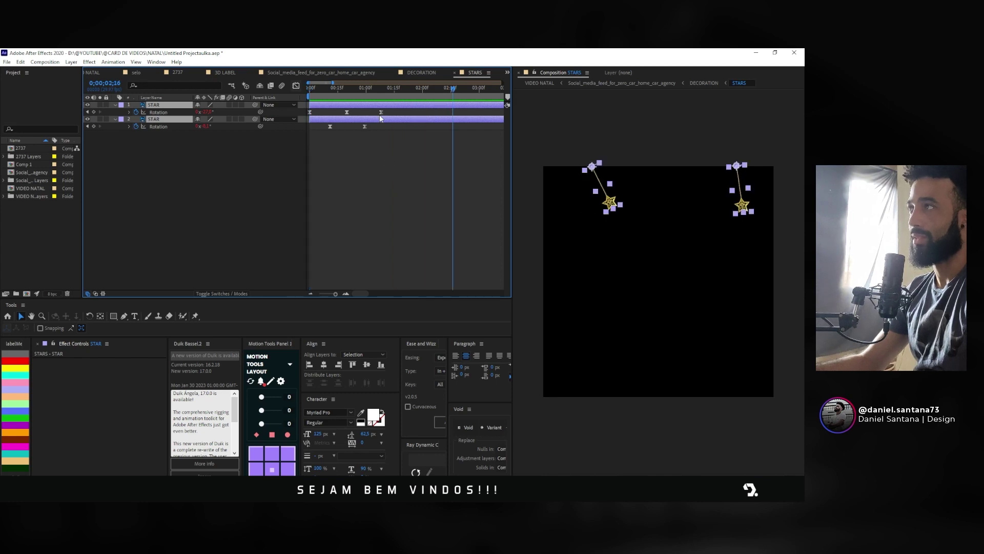
left_click_drag(364, 127, 377, 126)
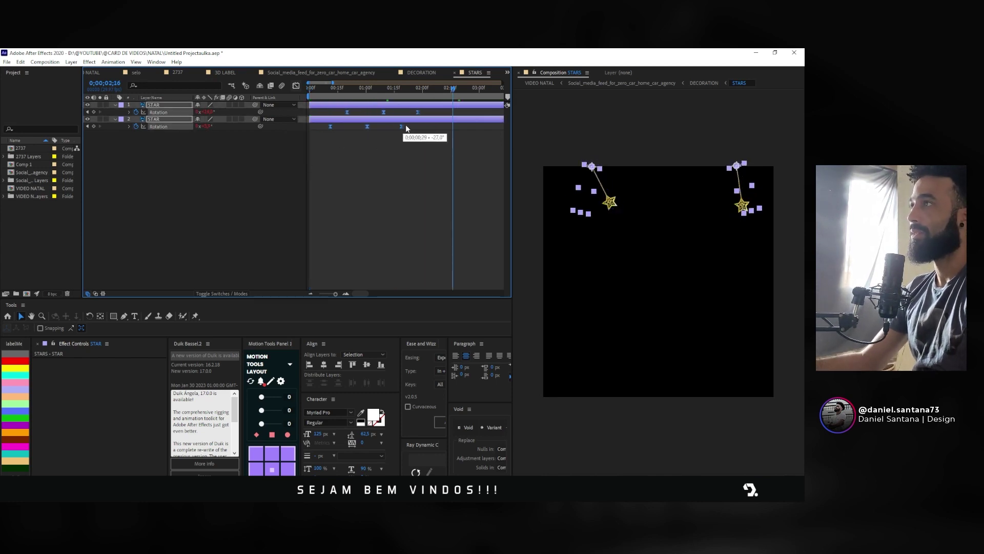
key("ctrl+z")
left_click_drag(382, 113, 446, 112)
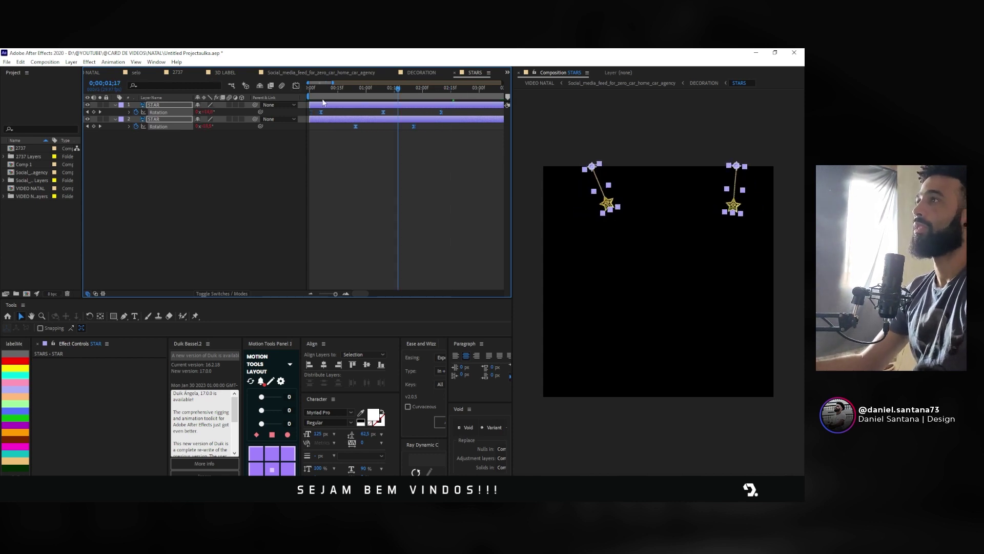
left_click(294, 125)
key("space")
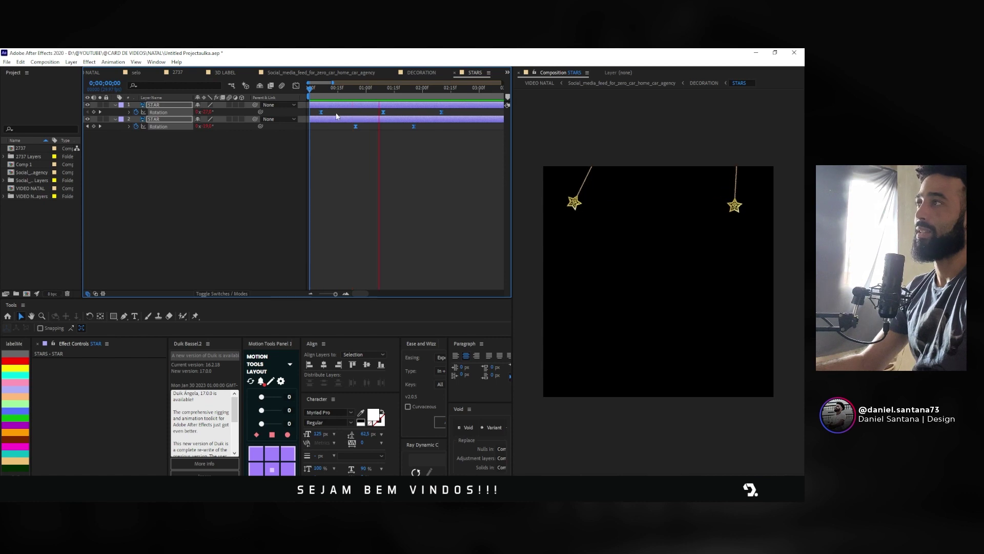
key("space")
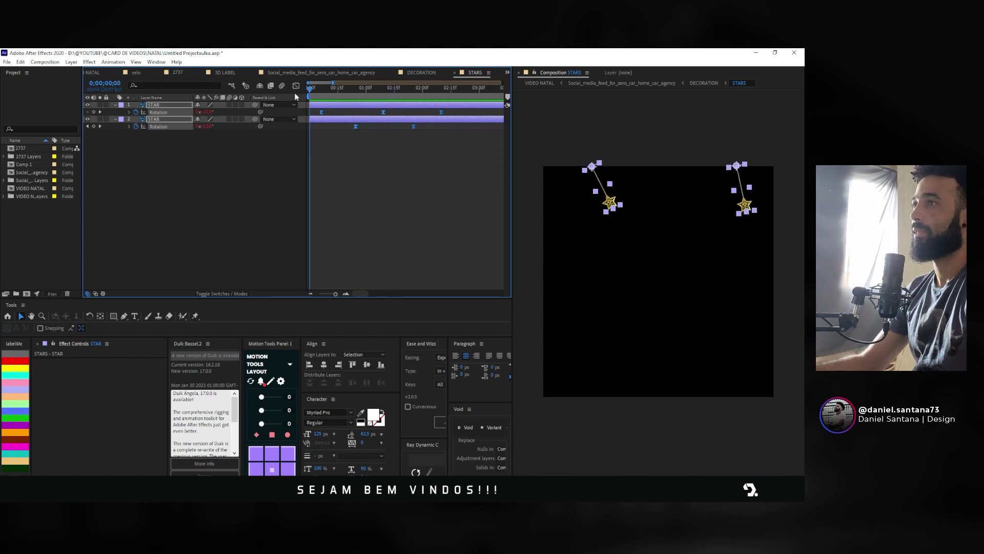
Step: Offset the second STAR layer's timing, then align both STAR layers to start at frame 0
left_click_drag(314, 122, 331, 122)
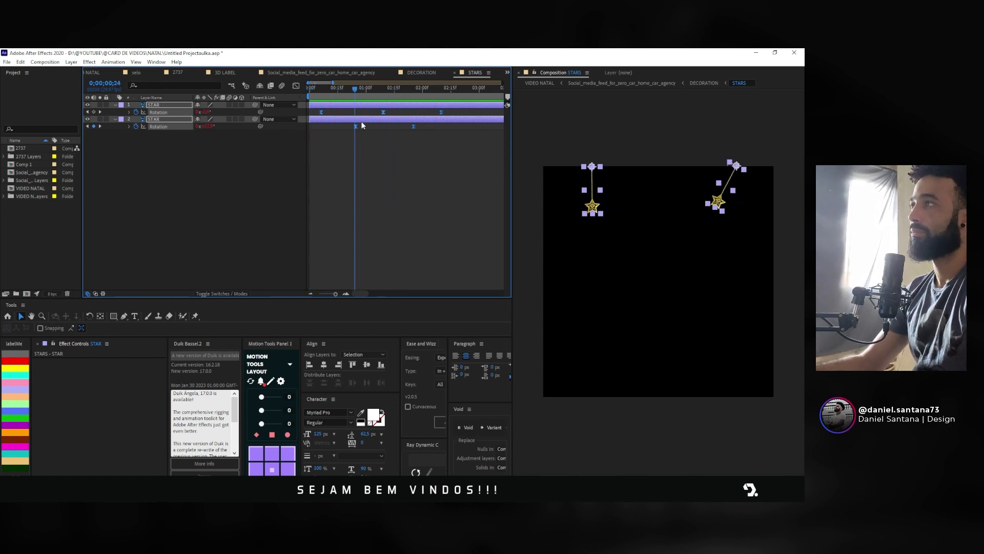
left_click(338, 120)
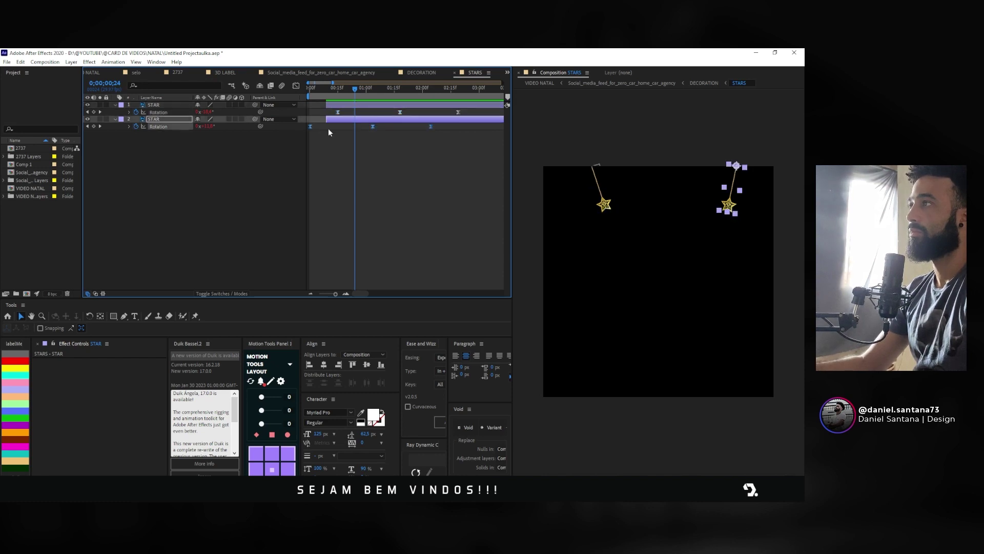
left_click_drag(348, 120, 331, 120)
key("Caps_Lock")
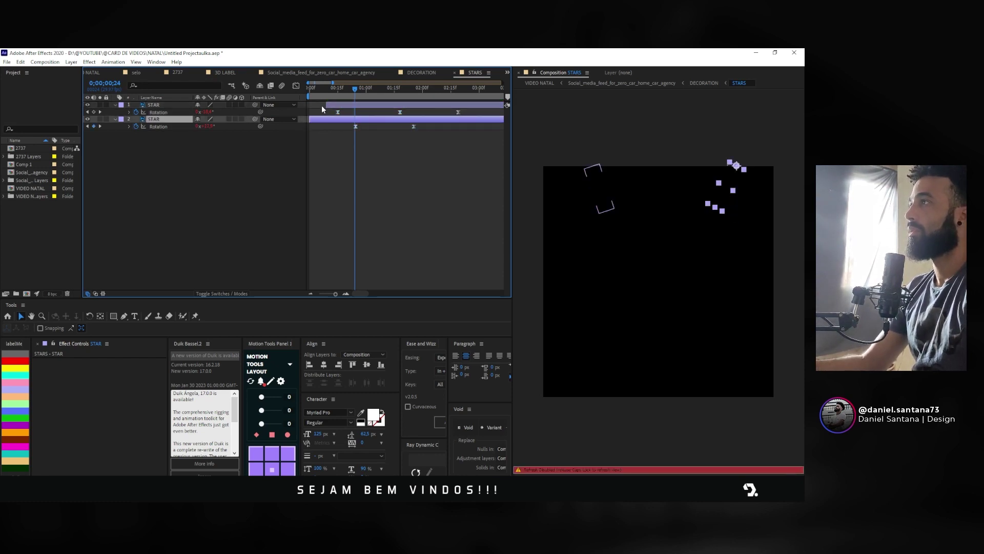
left_click(367, 102)
key("Caps_Lock")
key("ctrl+z")
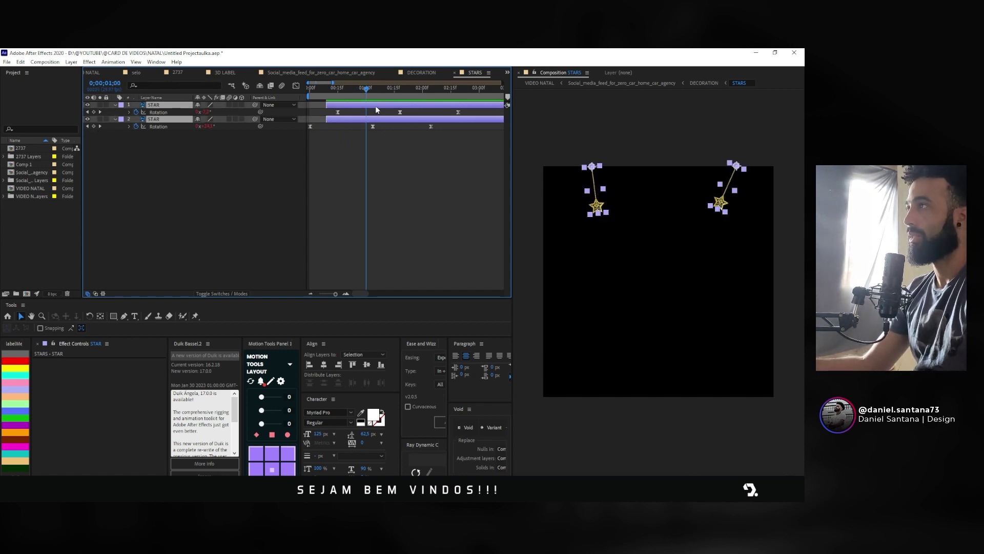
left_click_drag(376, 107, 364, 106)
left_click(199, 233)
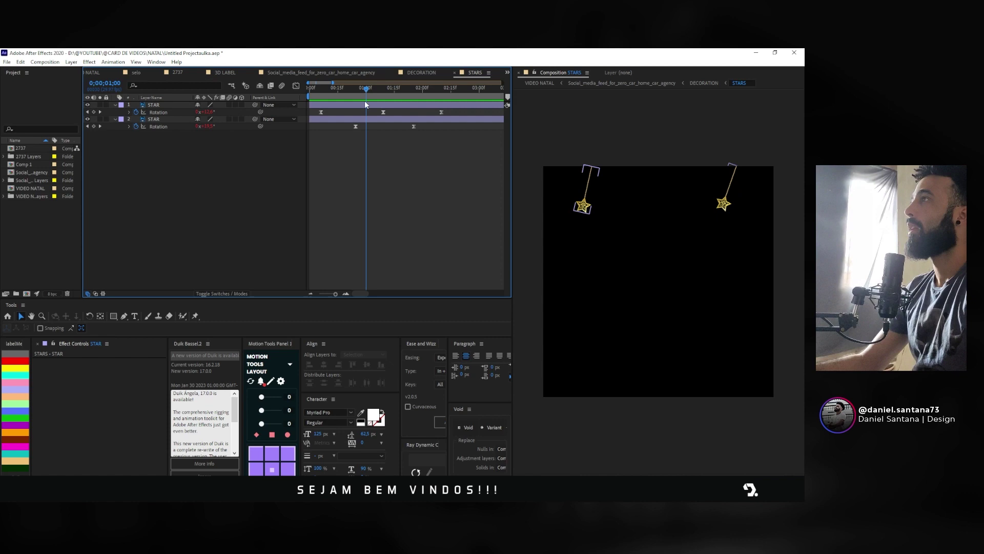
Step: In DECORATION, solo PINE CONE and each LIGHTS layer in turn, then unsolo them all
left_click(419, 73)
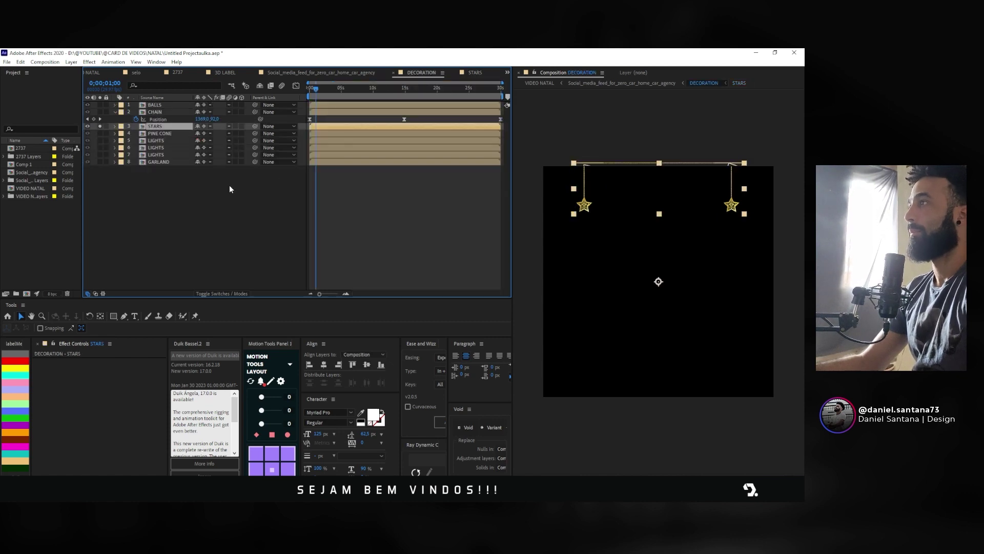
left_click(100, 133)
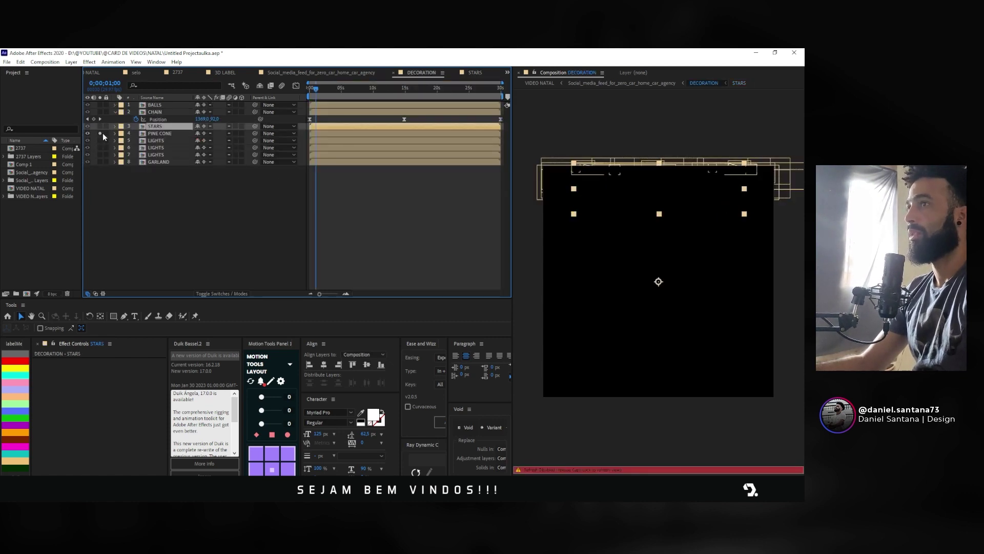
left_click(158, 203)
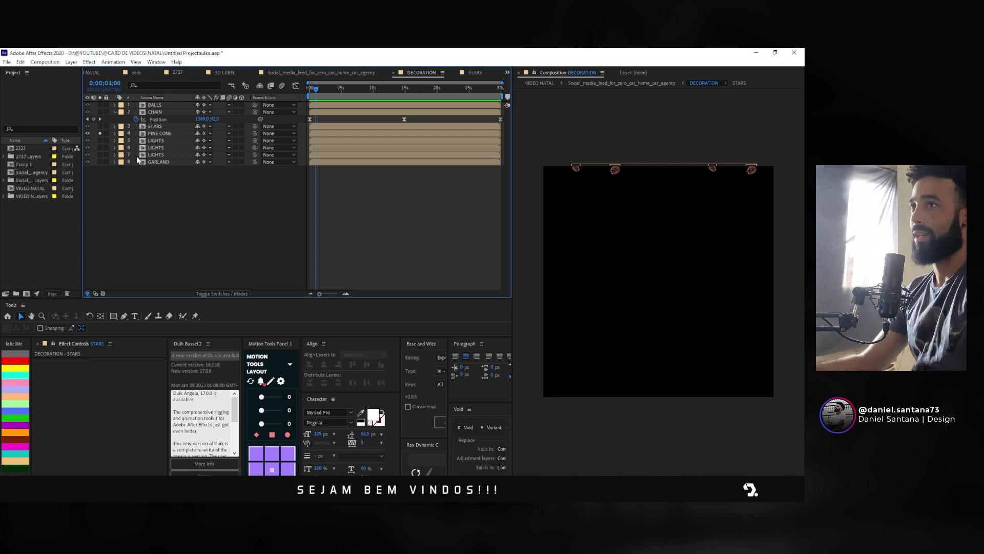
left_click(100, 133)
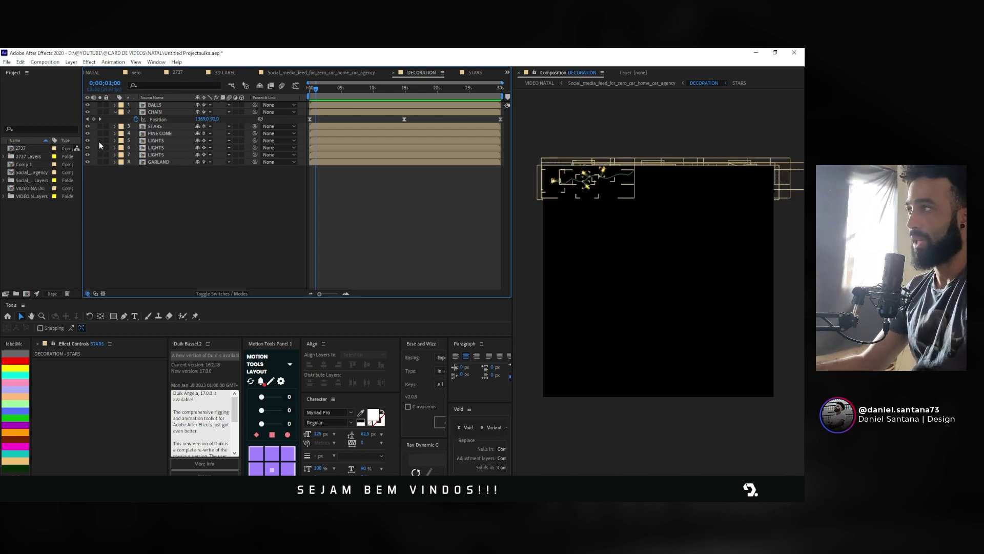
left_click(100, 141)
left_click(100, 148)
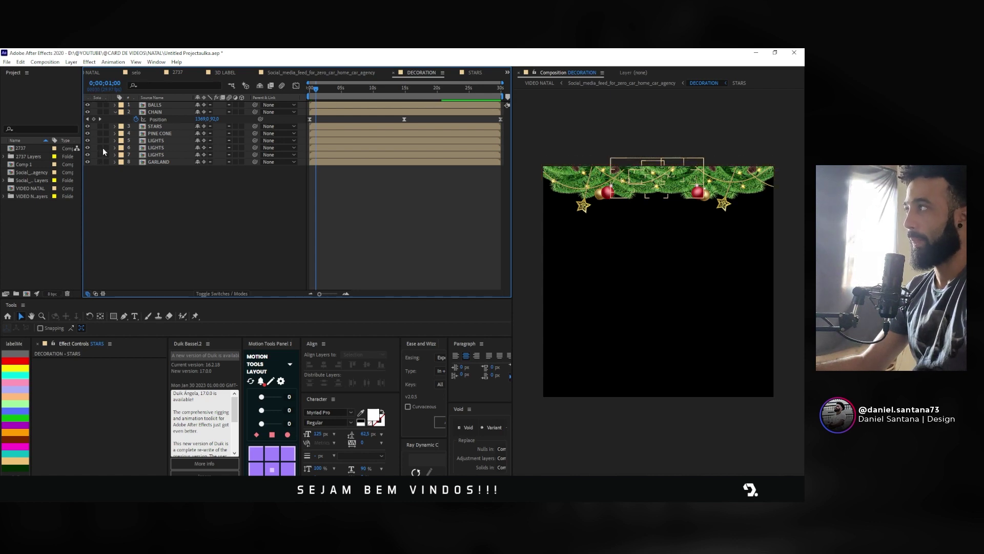
left_click(100, 147)
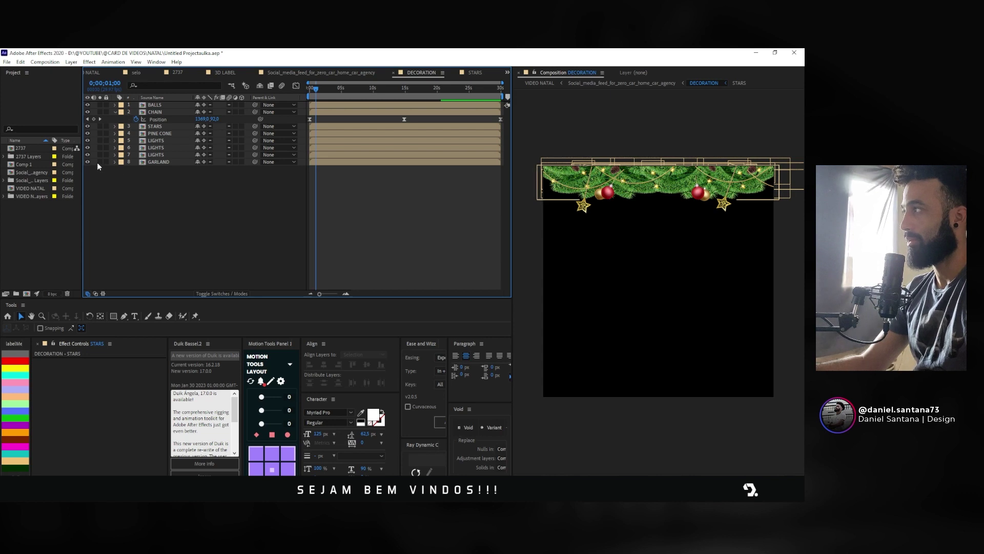
Step: Open the GARLAND precomp, then scale up and shift the garland layer in the viewer
double_click(160, 161)
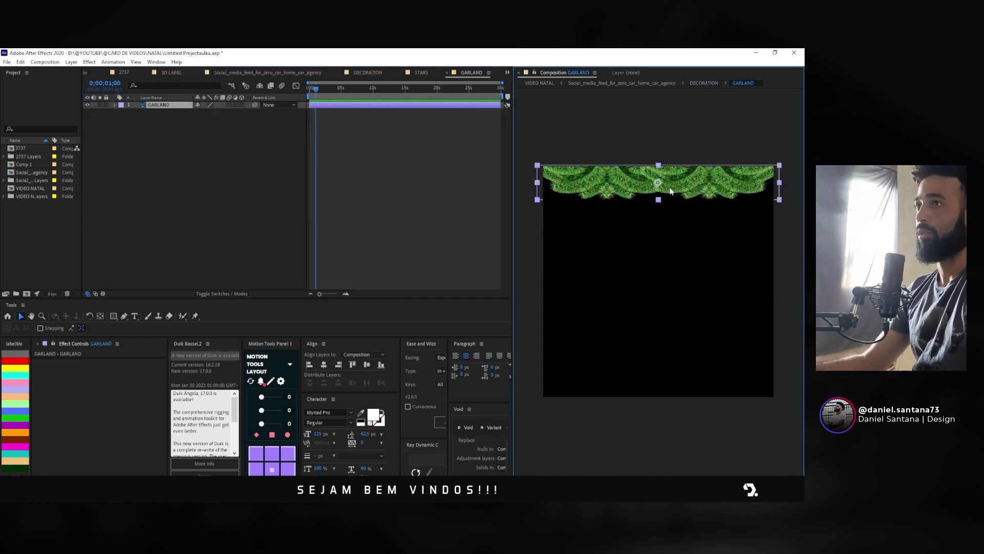
left_click_drag(661, 203, 692, 195)
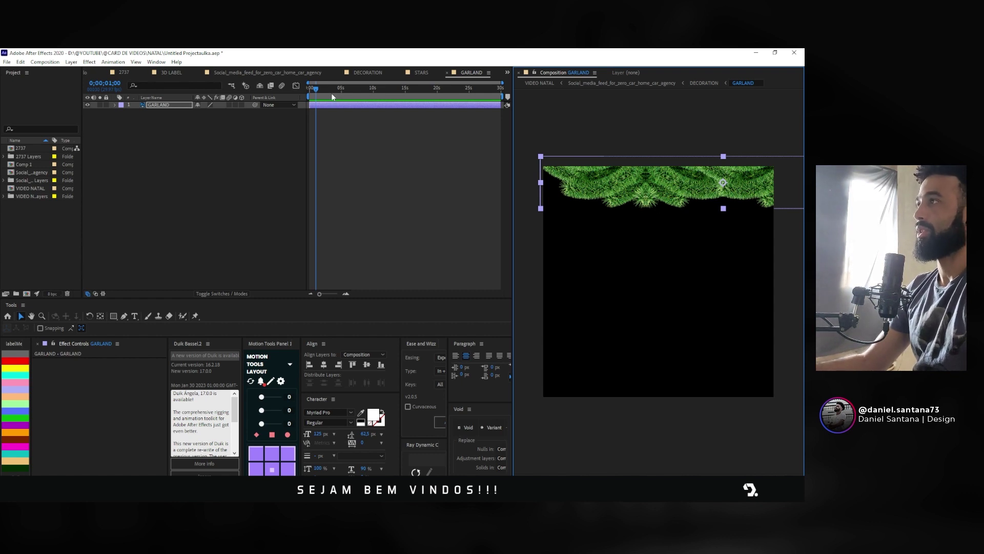
left_click(309, 91)
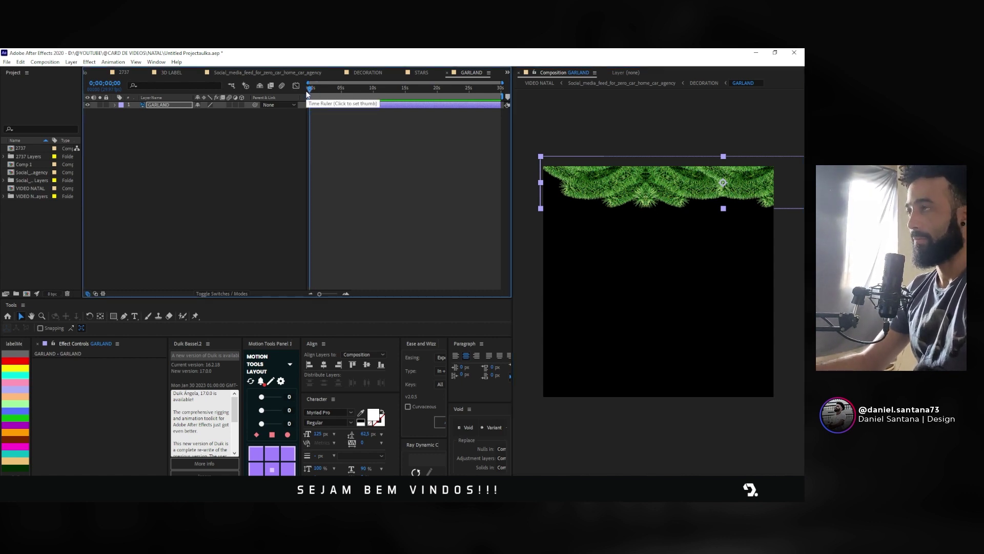
mouse_move(654, 181)
left_mouse_down()
mouse_move(580, 181)
mouse_move(702, 182)
left_mouse_up()
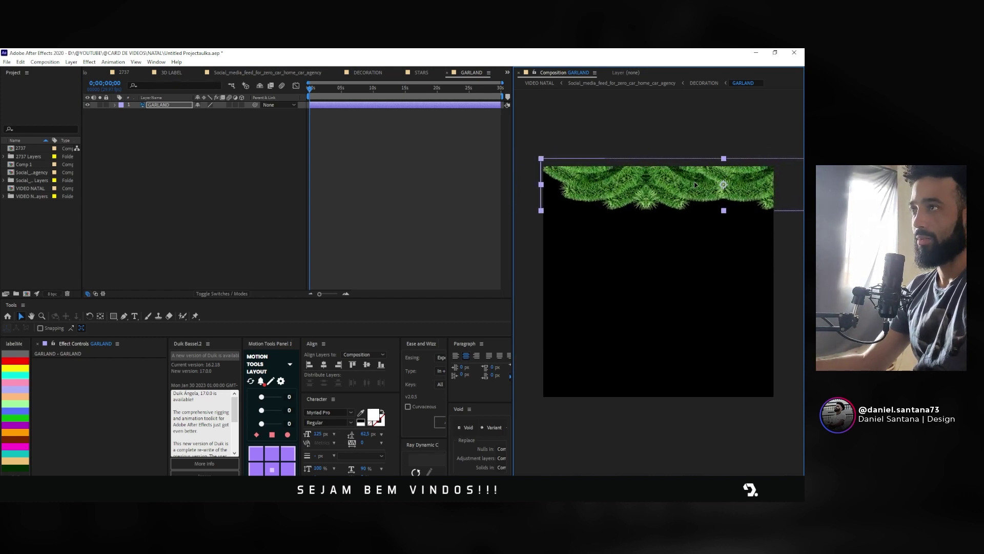
scroll(634, 193, "down", 2)
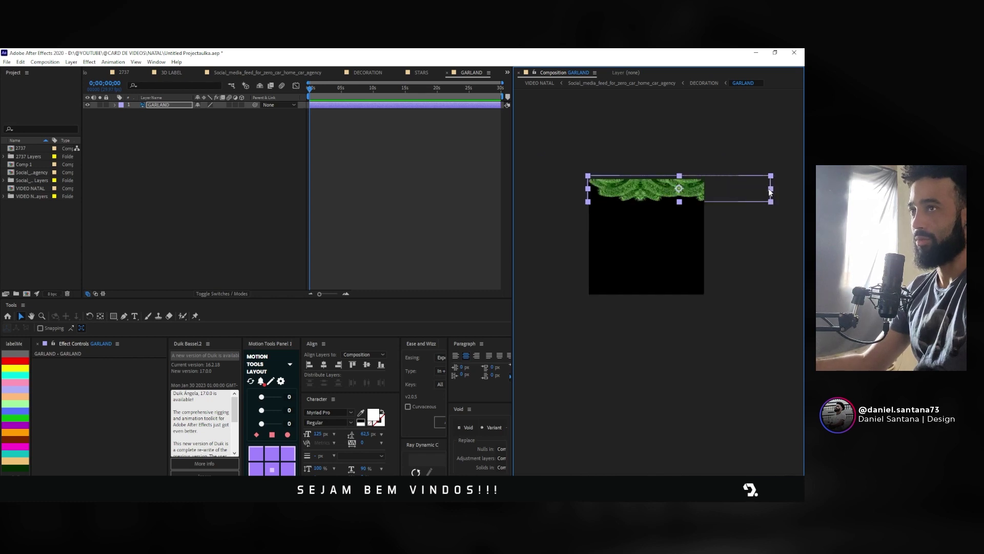
left_click_drag(770, 191, 645, 184)
scroll(691, 184, "up", 2)
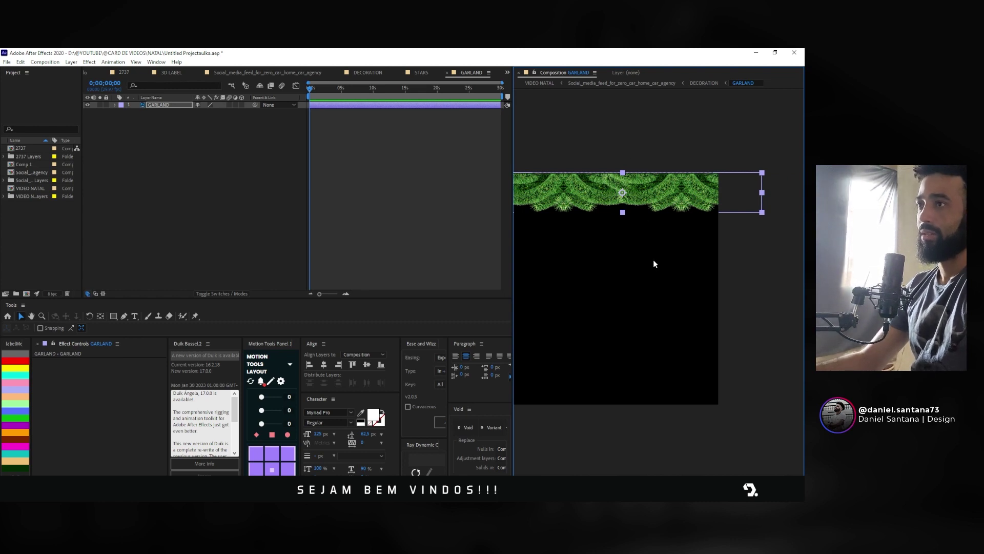
left_click(749, 263)
Step: Recentre the composition view with the Hand tool and reselect the GARLAND layer
key("h")
left_click_drag(665, 168, 690, 172)
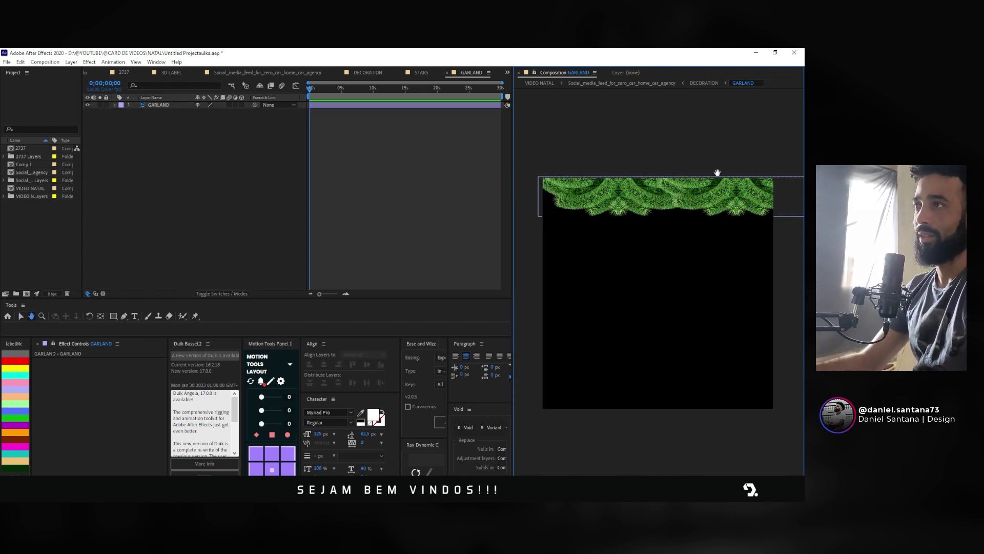
left_click(688, 199)
left_click(401, 119)
left_click(117, 104)
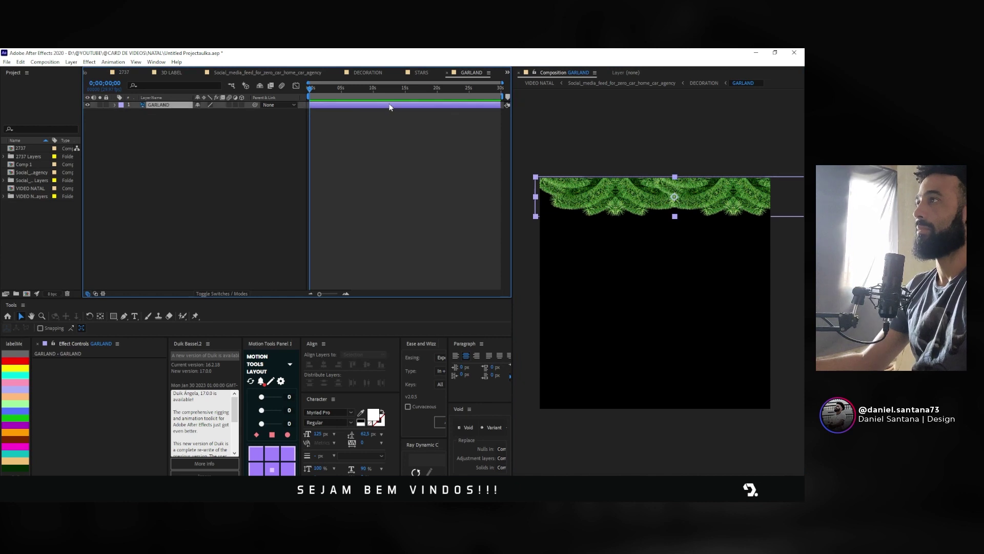
Step: Keyframe the garland's Position sliding left to x 893 at ~14s and back right at the end
key("p")
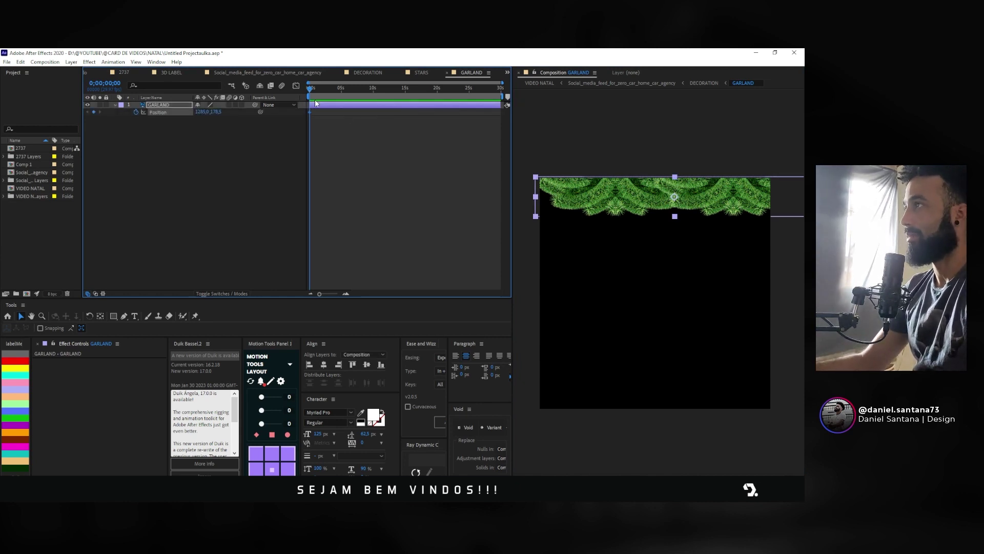
left_click_drag(312, 92, 406, 103)
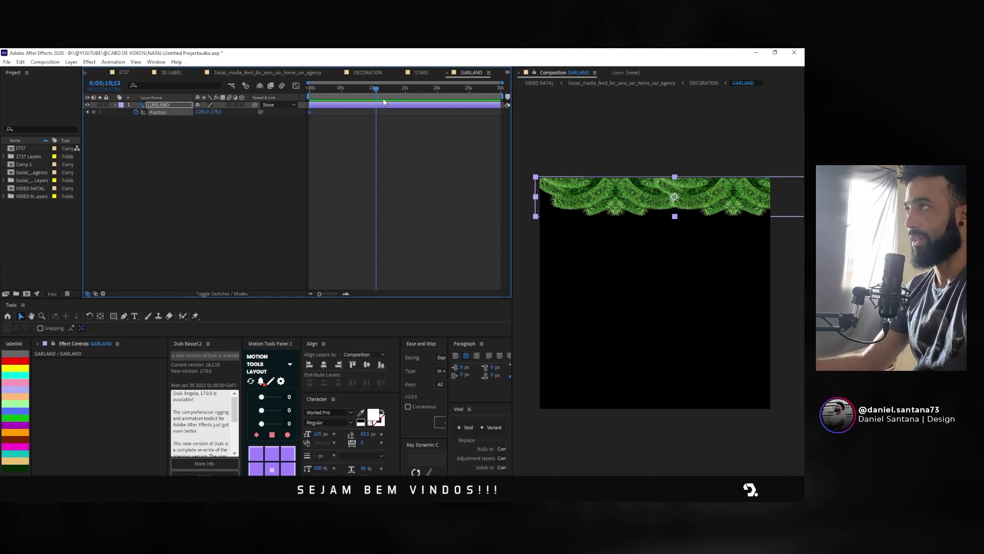
left_click_drag(661, 210, 620, 209)
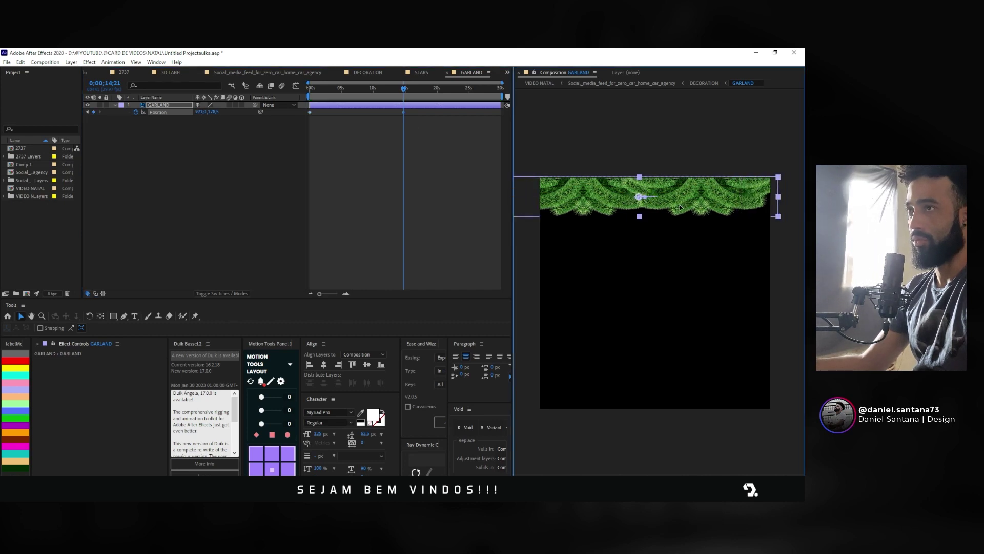
left_click_drag(430, 95, 505, 102)
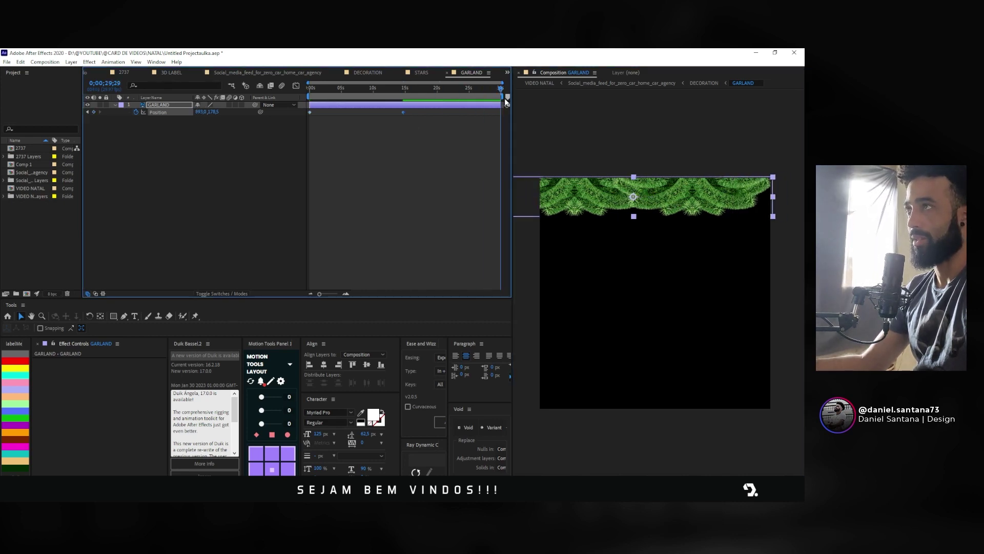
left_click_drag(581, 208, 670, 208)
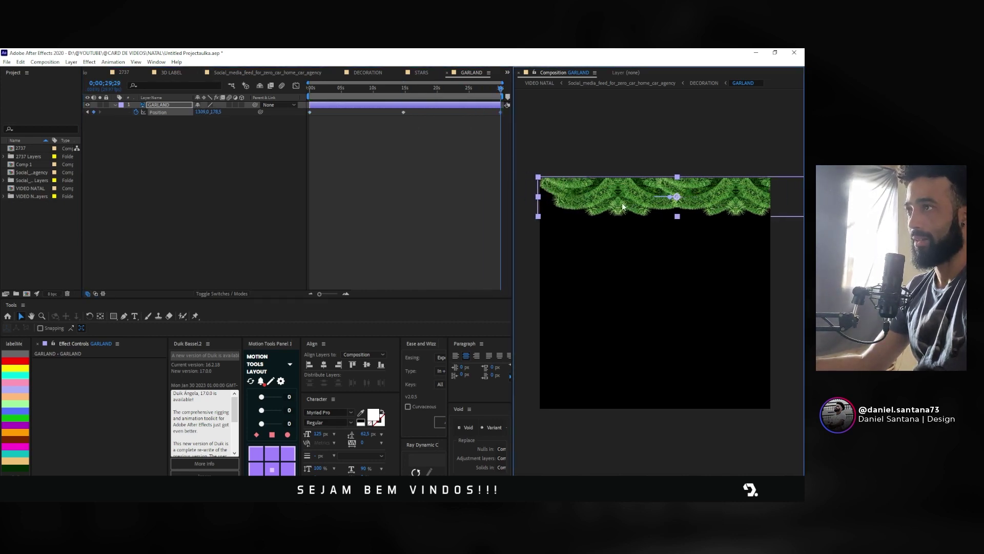
Step: Apply Easy Ease to all three Position keyframes and scrub back to preview the slide
left_click(432, 134)
left_click_drag(270, 134, 516, 108)
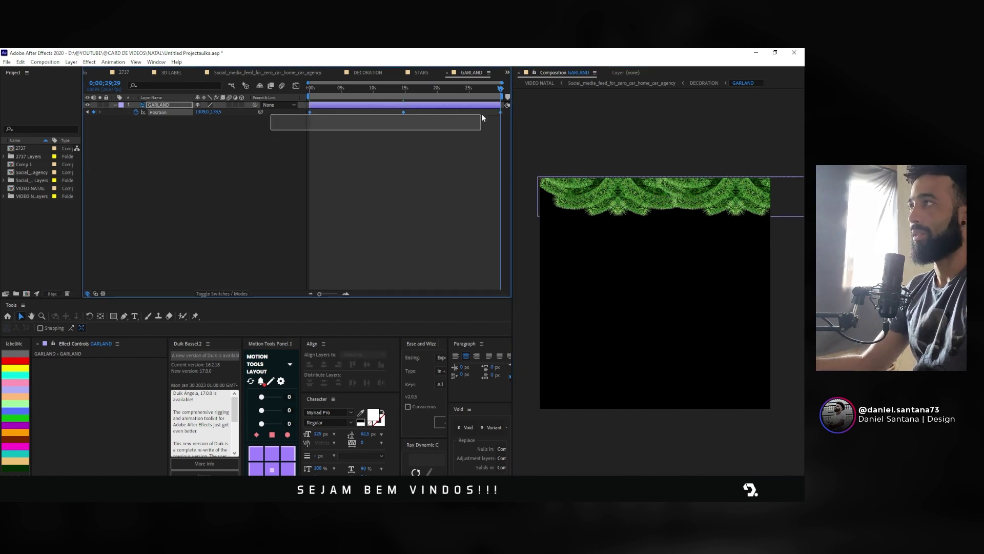
key("F9")
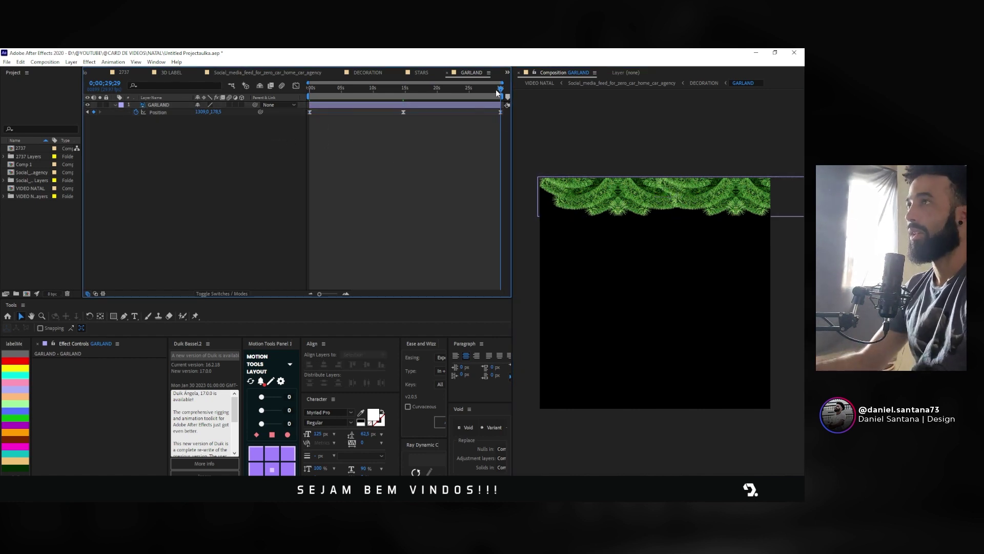
left_click(416, 95)
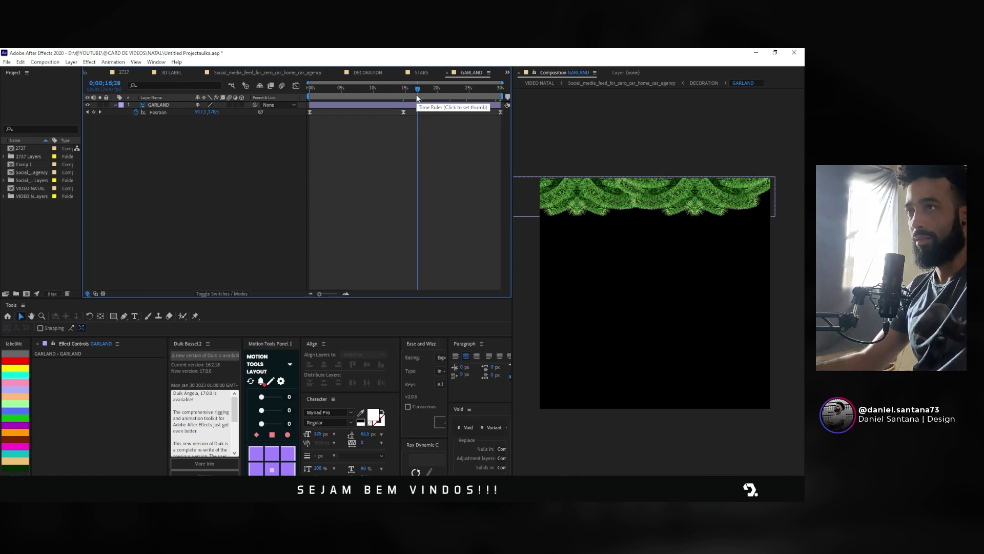
left_click(170, 104)
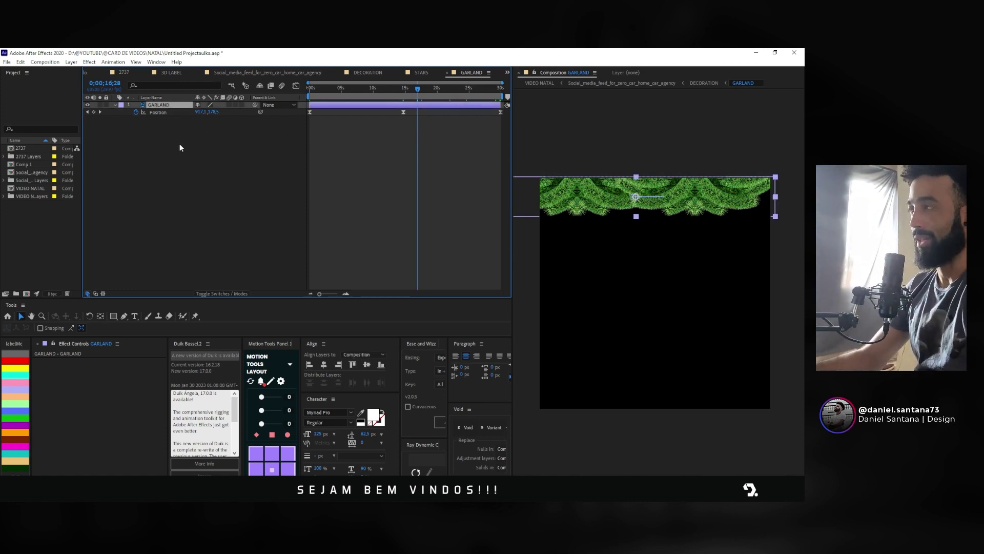
left_click(208, 127)
mouse_move(417, 89)
left_mouse_down()
mouse_move(341, 90)
mouse_move(356, 113)
left_mouse_up()
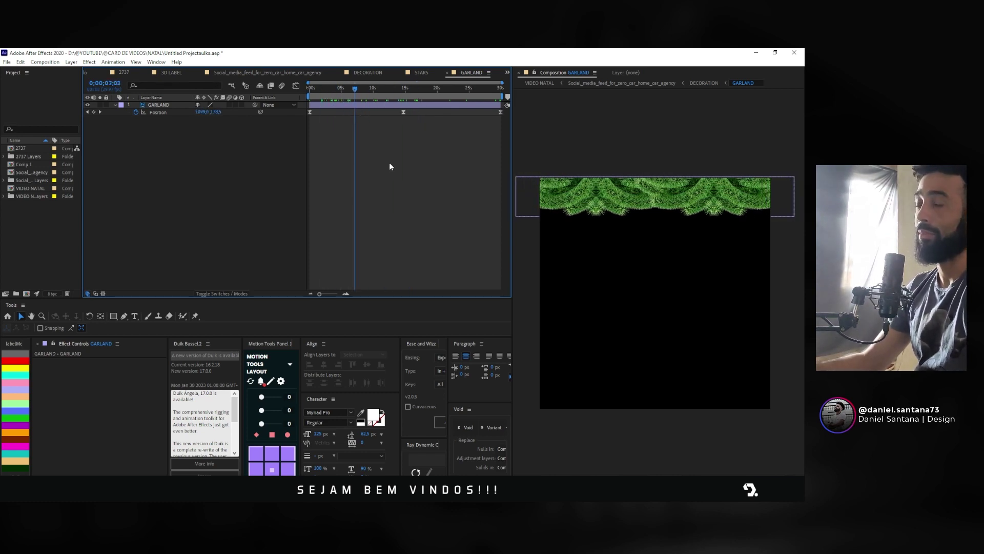
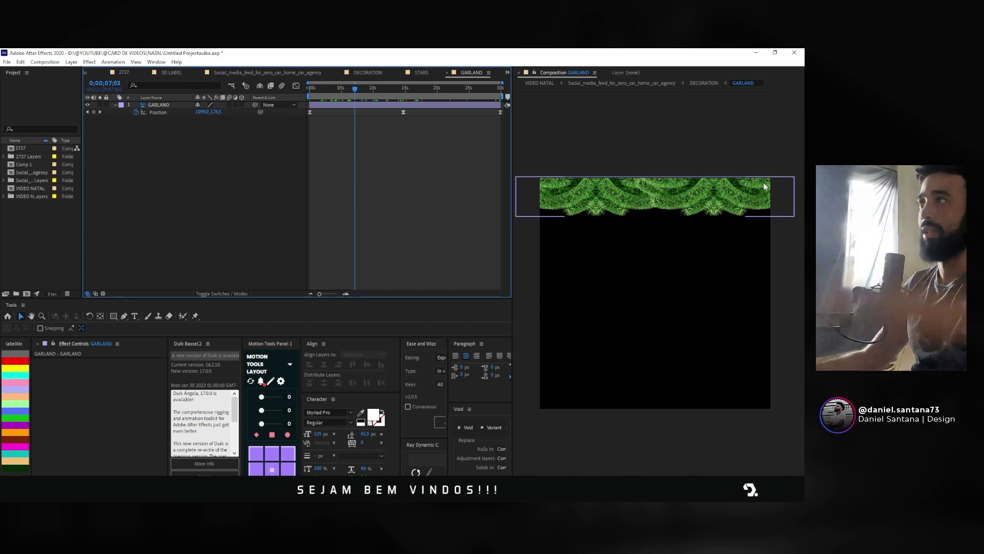
Step: Add a Null 1 layer and parent the GARLAND layer to it
right_click(168, 133)
mouse_move(257, 139)
left_click(296, 187)
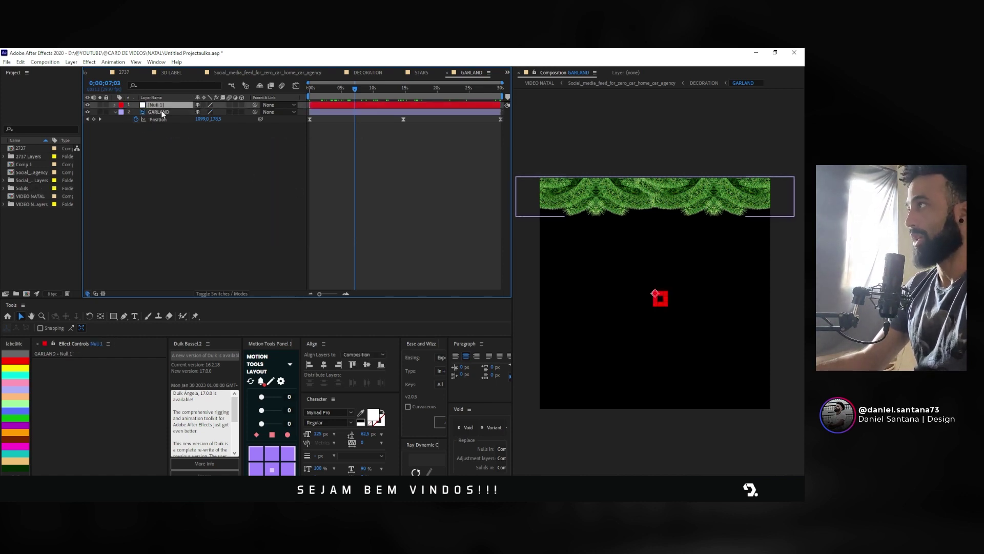
left_click(248, 112)
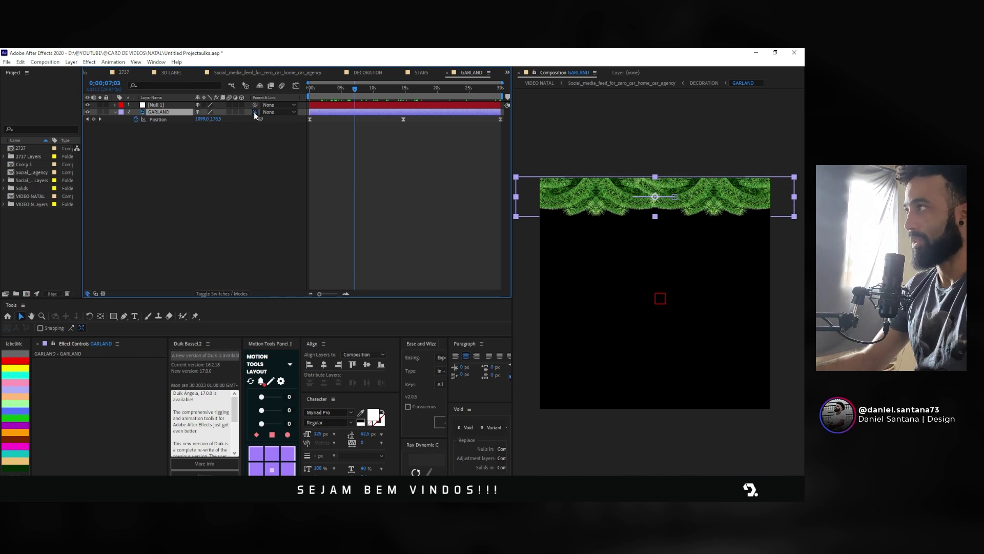
left_click_drag(254, 111, 161, 103)
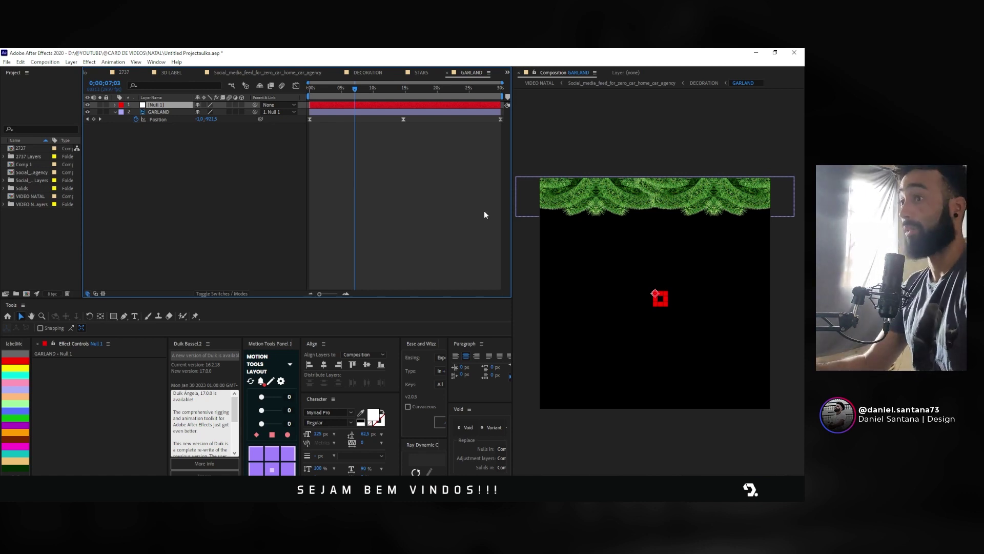
Step: Centre Null 1's anchor point on its square with the Pan Behind tool and Motion Tools
key("y")
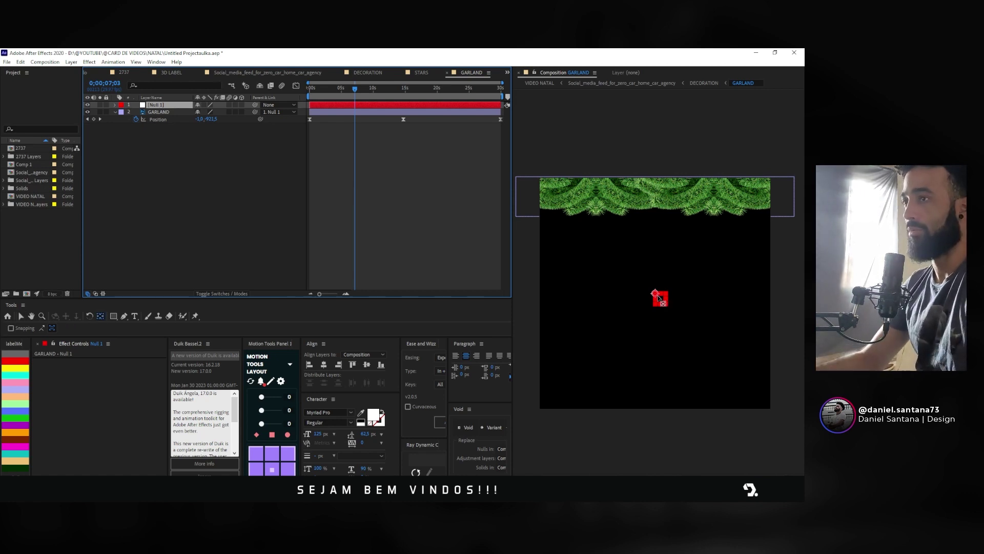
left_click_drag(656, 294, 656, 288)
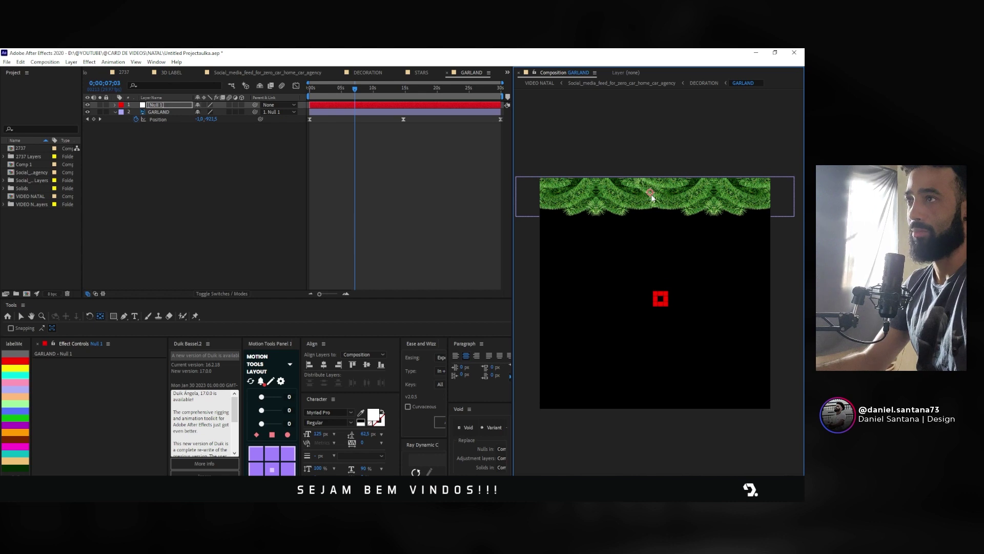
left_click(224, 128)
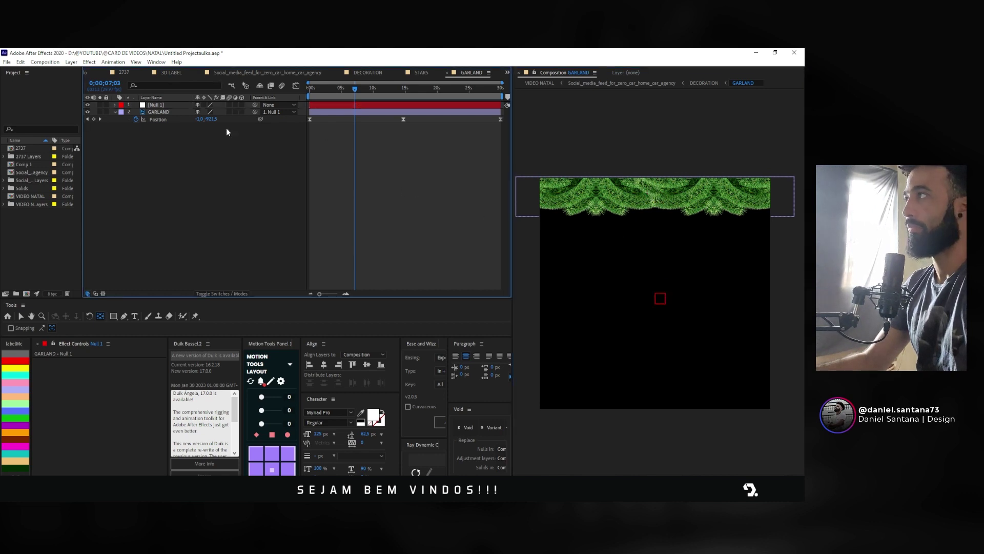
left_click(187, 106)
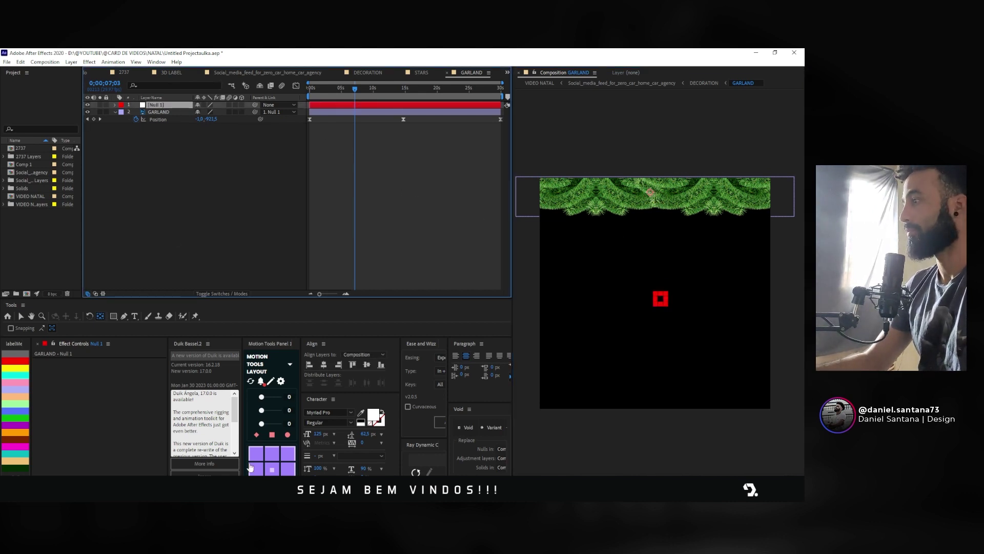
left_click(271, 469)
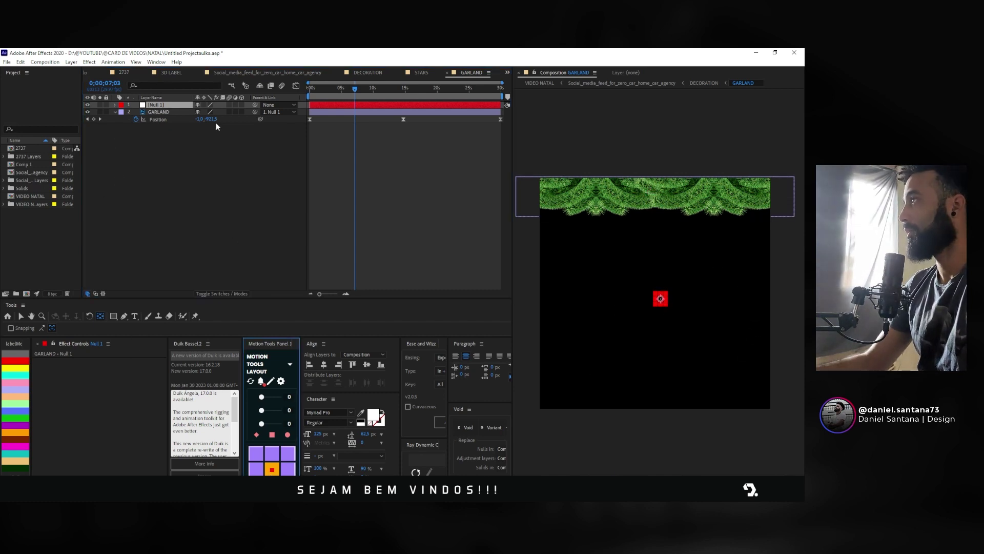
left_click(177, 105)
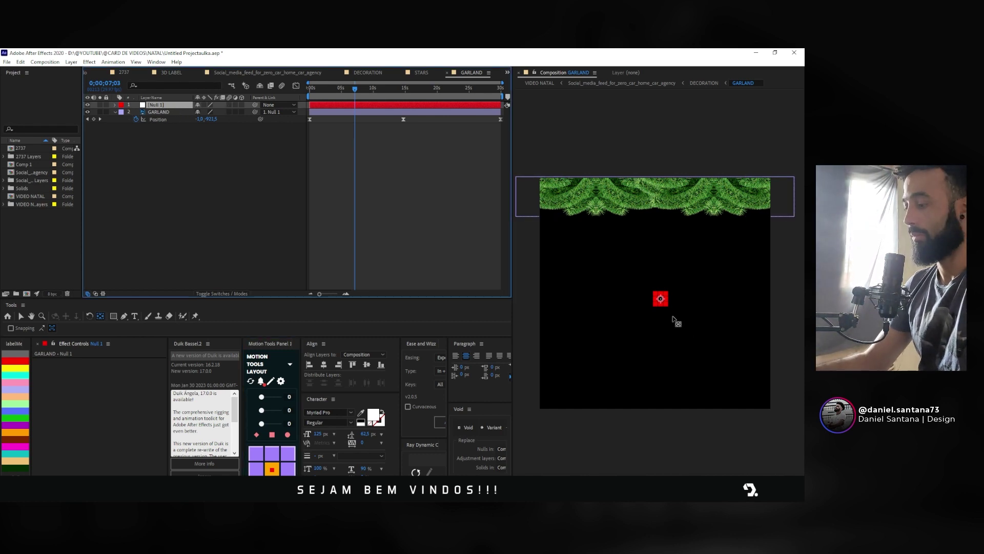
key("v")
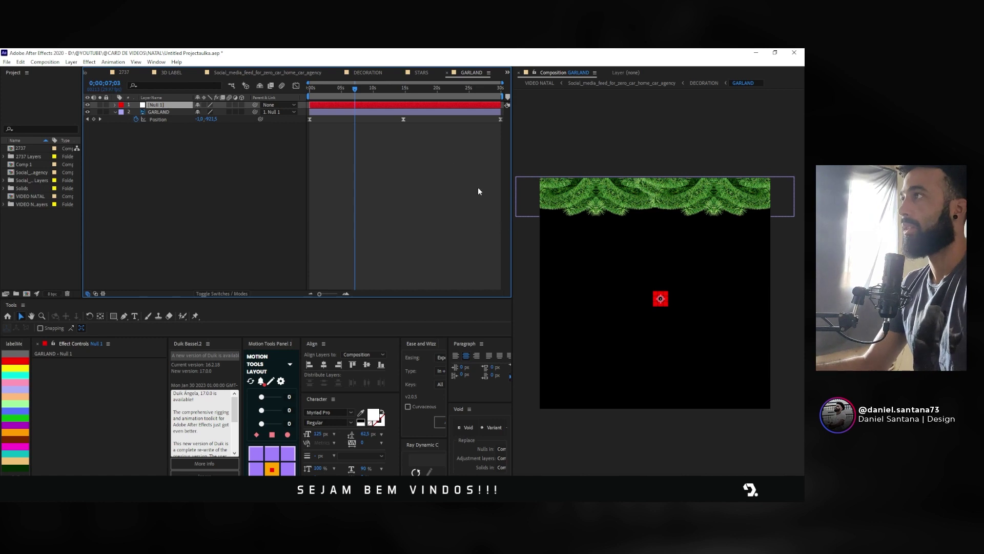
left_click(659, 260)
key("y")
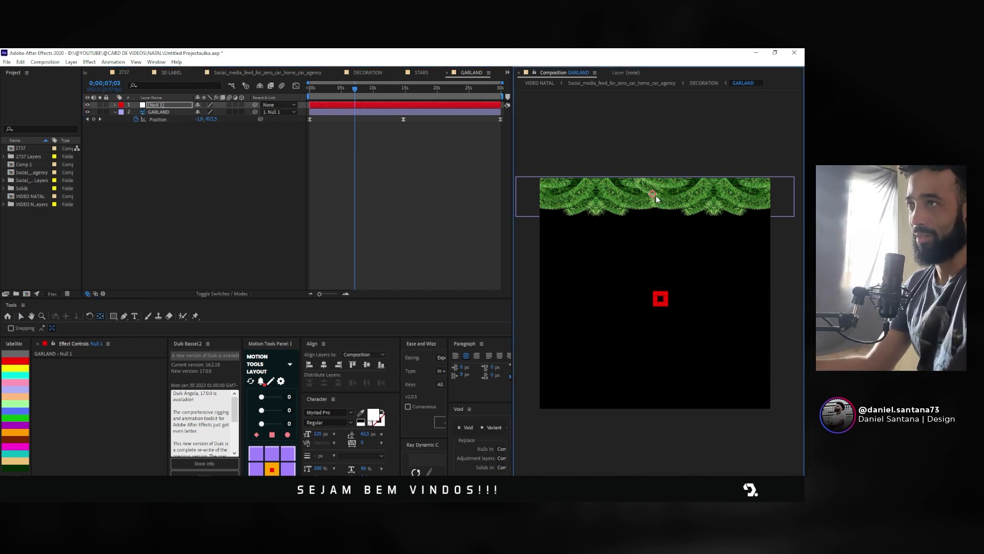
left_click(355, 232)
Step: Show Null 1's Position at 0s and zoom the timeline to the first 12 seconds
key("v")
left_click(342, 100)
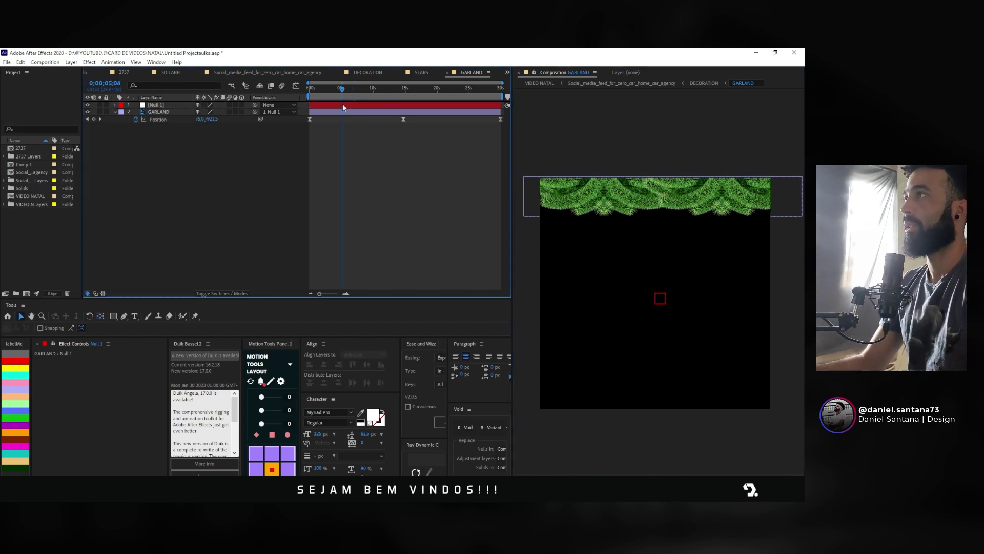
left_click(342, 105)
left_click_drag(346, 94, 305, 92)
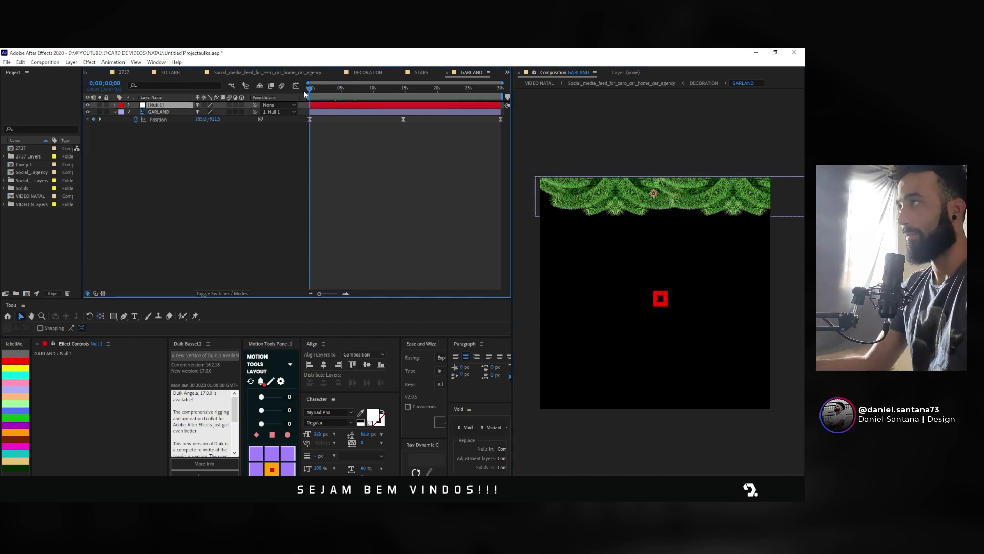
key("p")
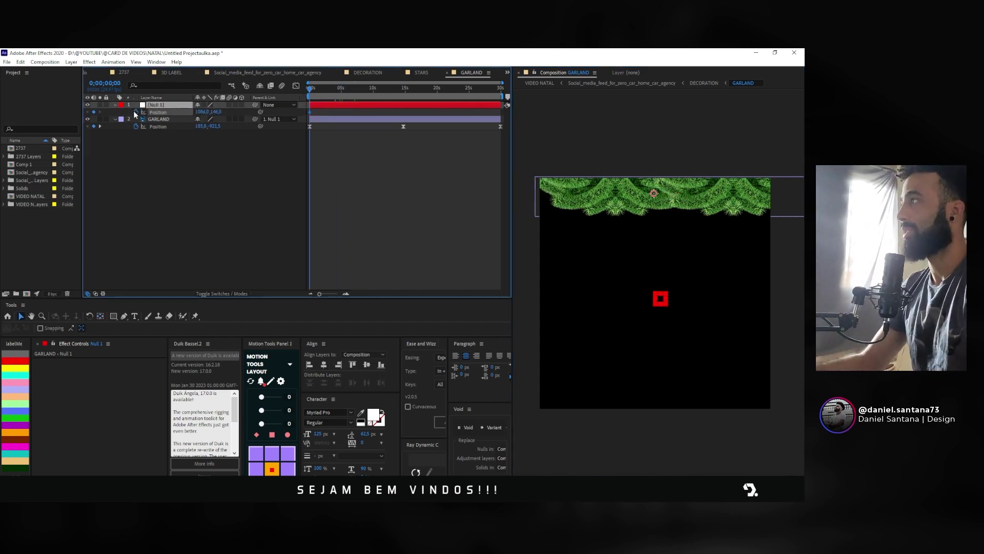
key("equal")
left_click(310, 109)
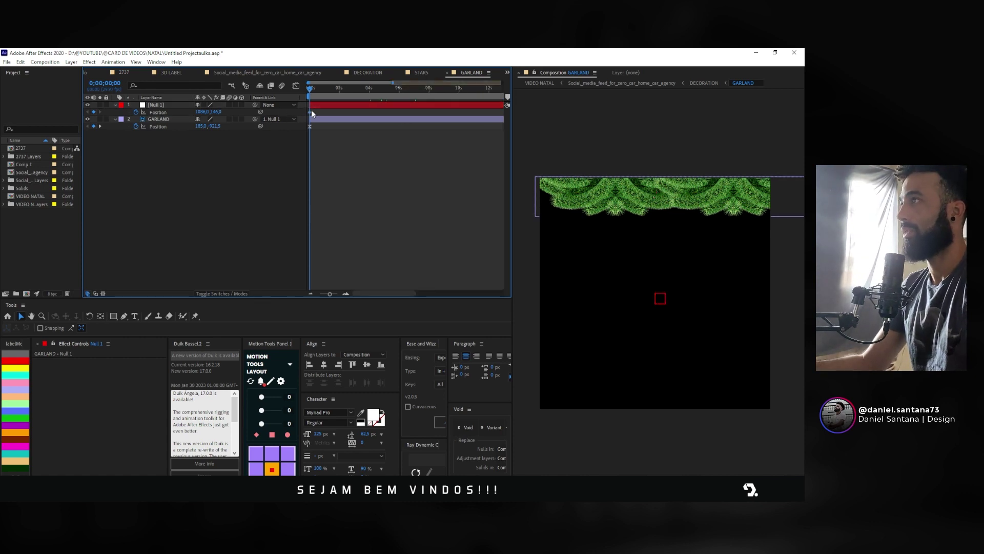
left_click_drag(312, 88, 339, 112)
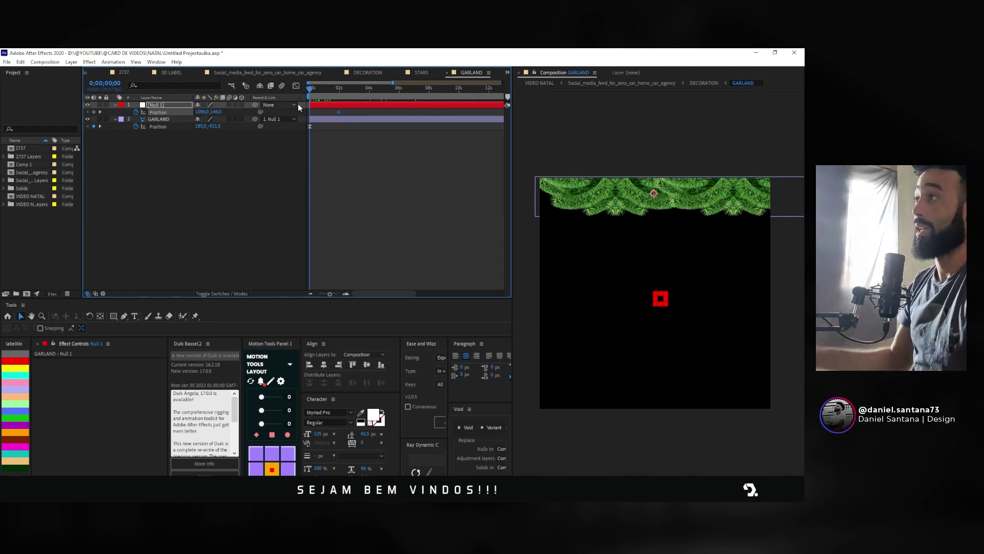
Step: Undo a stray garland move and drag Null 1 up toward Y 78
left_click_drag(591, 196, 614, 197)
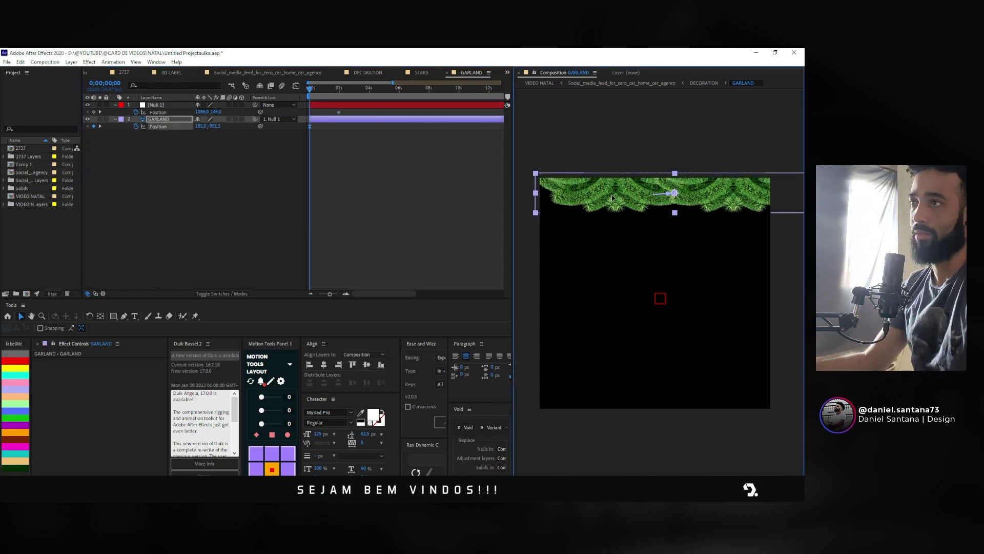
left_click(425, 181)
key("ctrl+z")
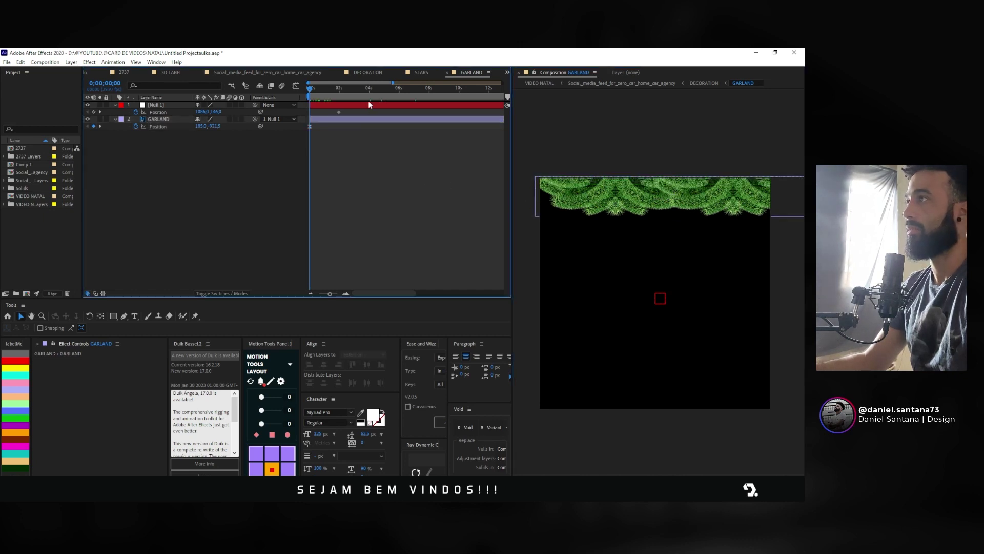
left_click(363, 103)
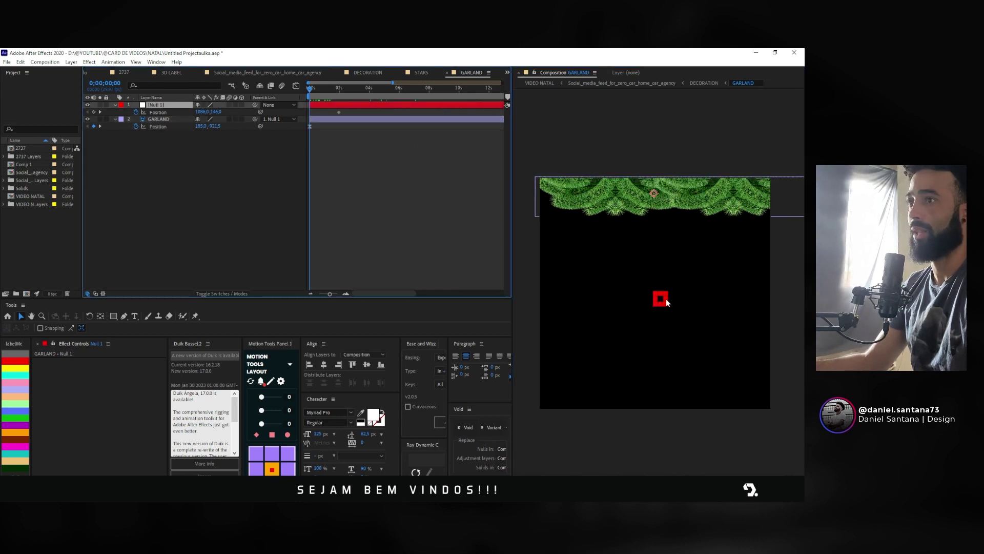
left_click(654, 193)
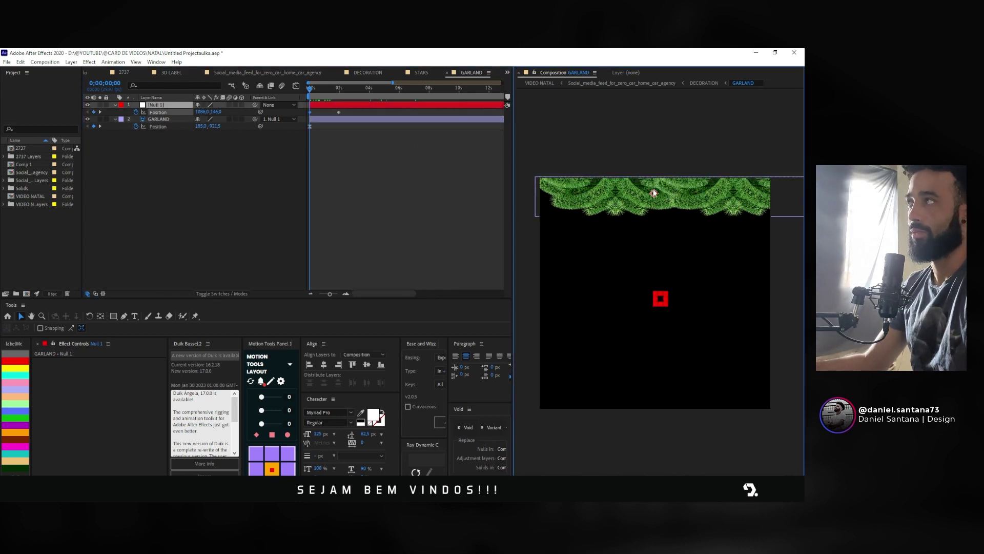
left_click_drag(654, 193, 654, 186)
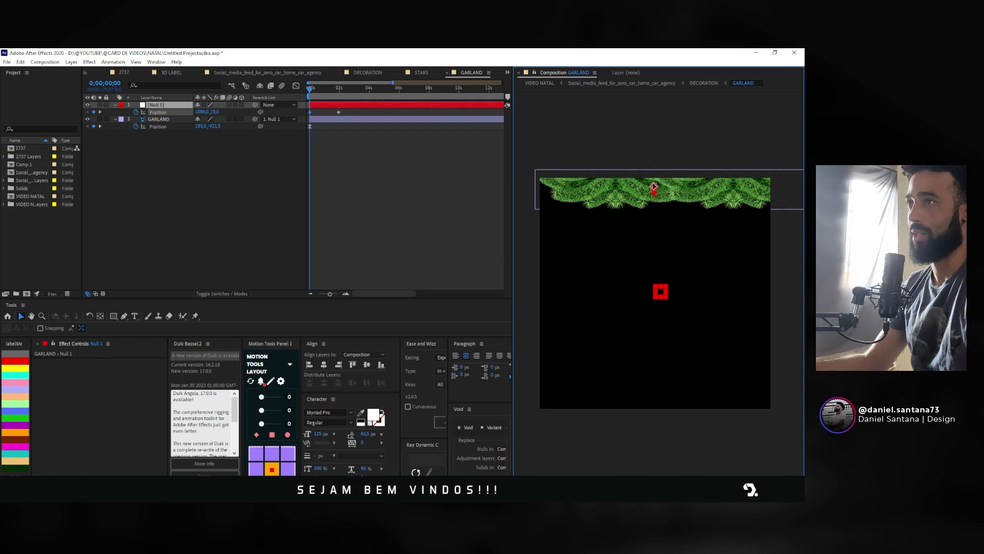
Step: Keyframe Null 1 at Y 78 at 3;29 and apply Easy Ease to its Position keyframes
left_click_drag(311, 96, 338, 101)
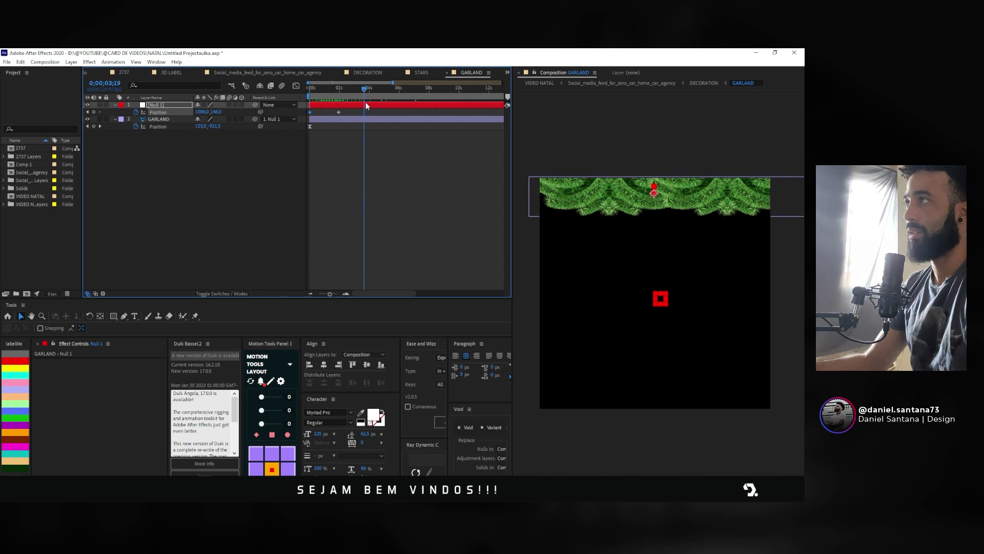
left_click_drag(338, 102, 368, 102)
left_click(326, 119)
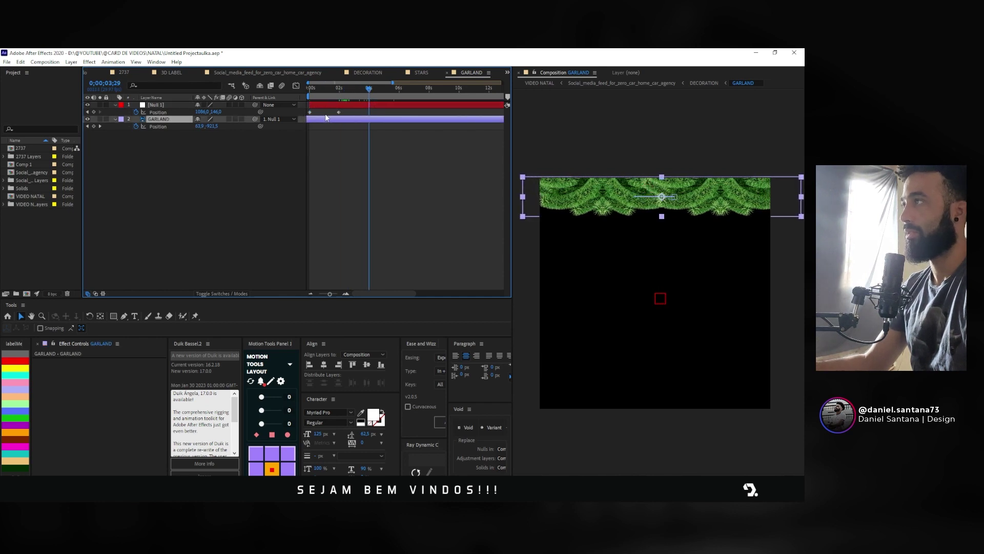
left_click(319, 112)
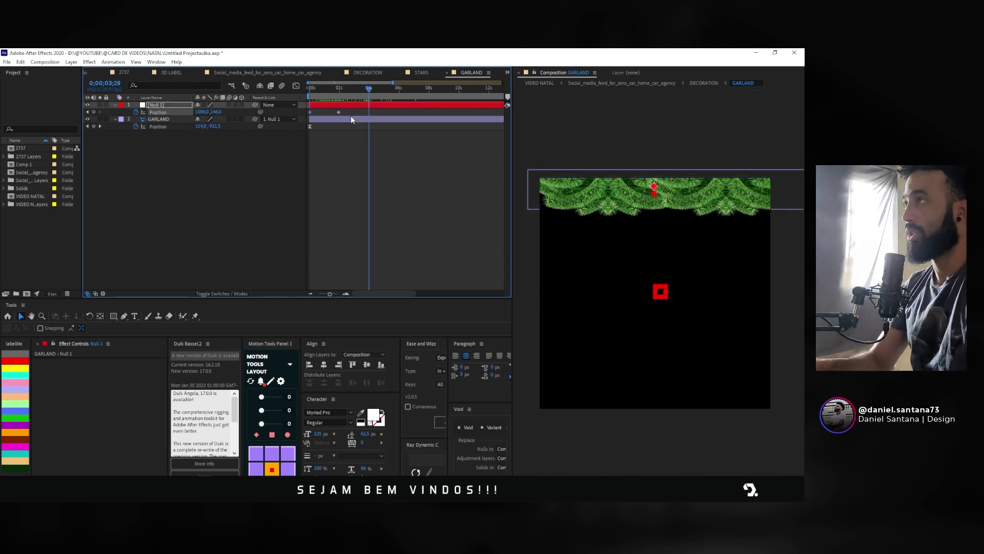
left_click_drag(214, 111, 272, 120)
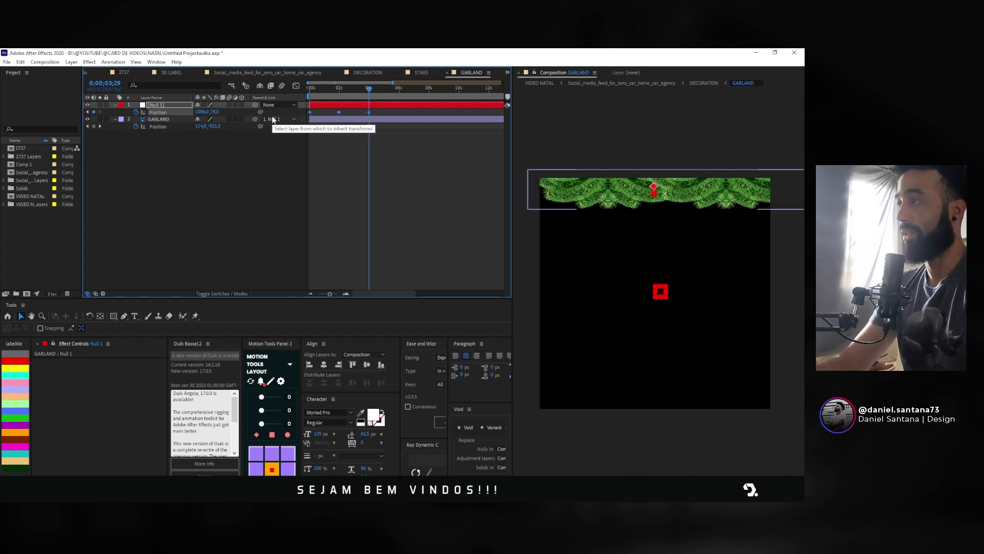
key("F9")
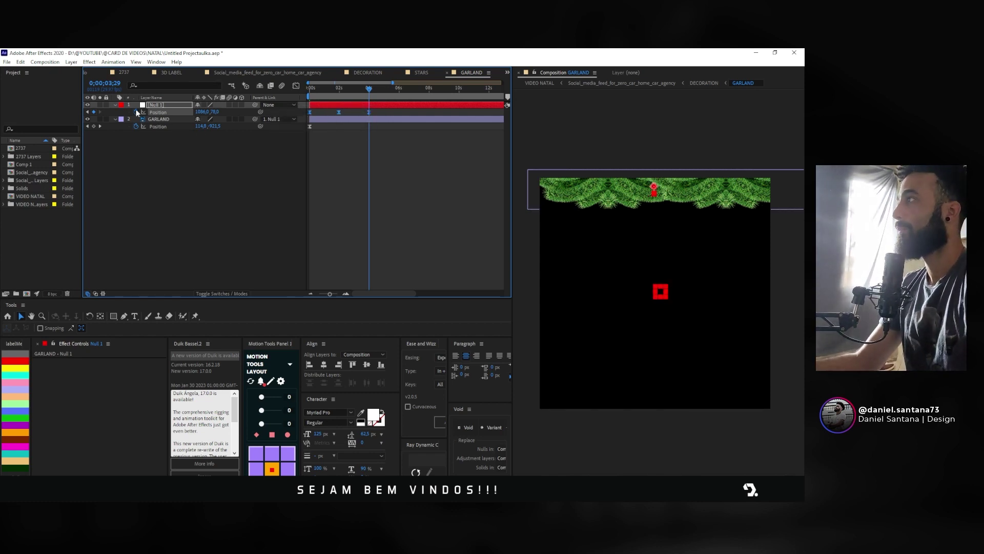
left_click(137, 112, "alt")
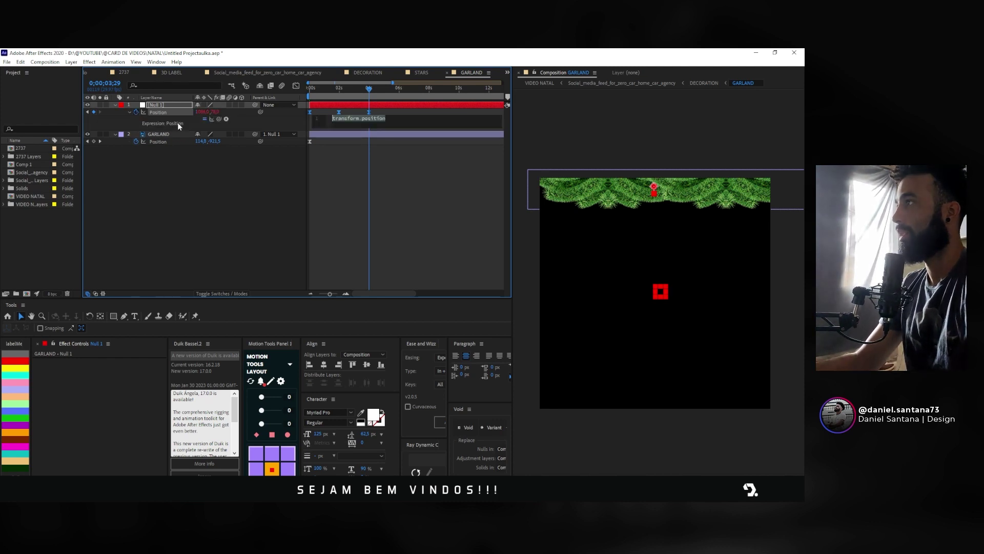
type("loo")
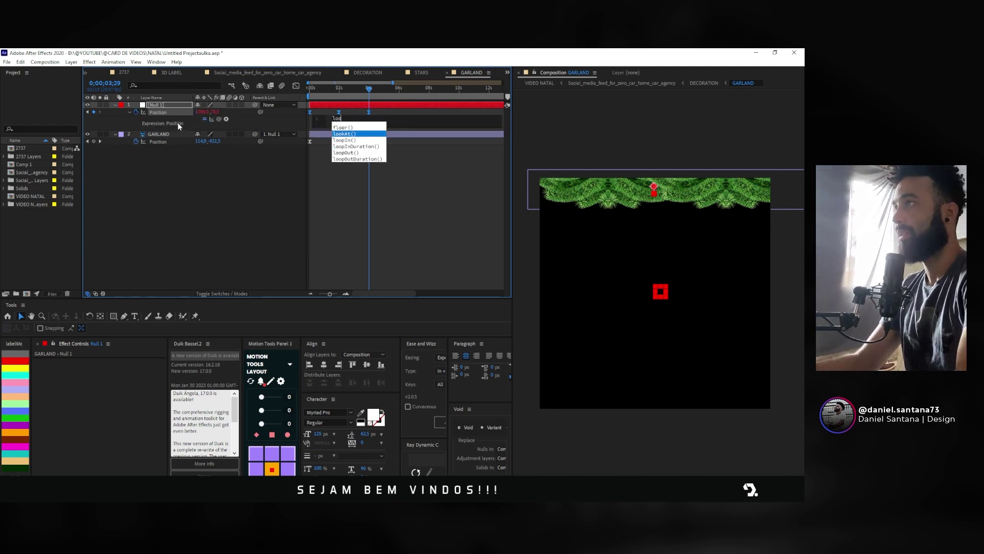
left_click(342, 153)
left_click_drag(369, 89, 303, 89)
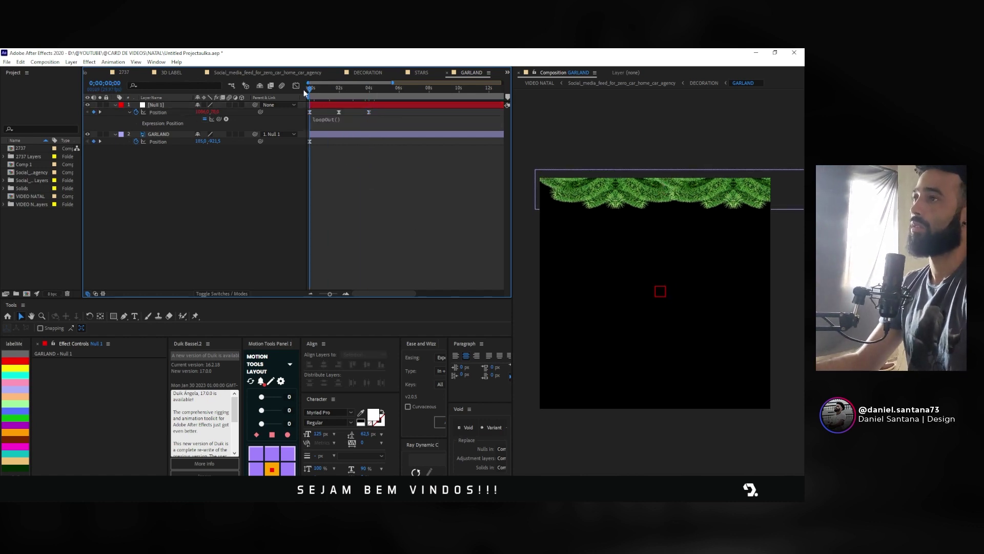
key("space")
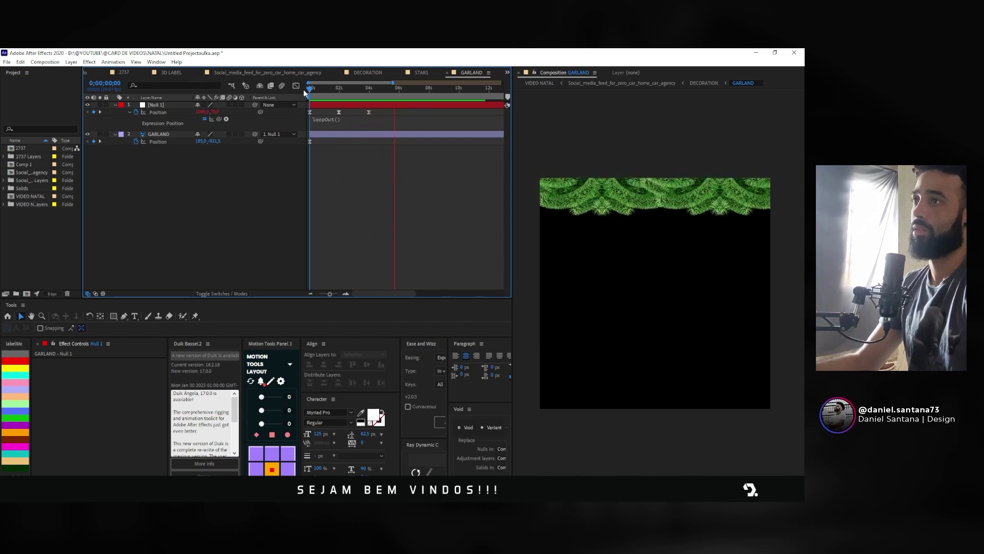
left_click(368, 88)
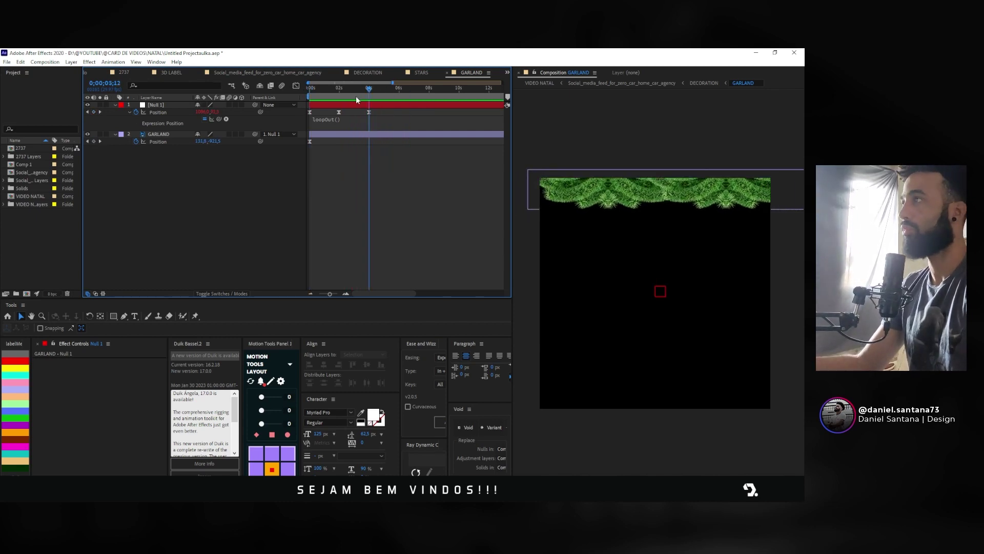
left_click_drag(356, 98, 334, 101)
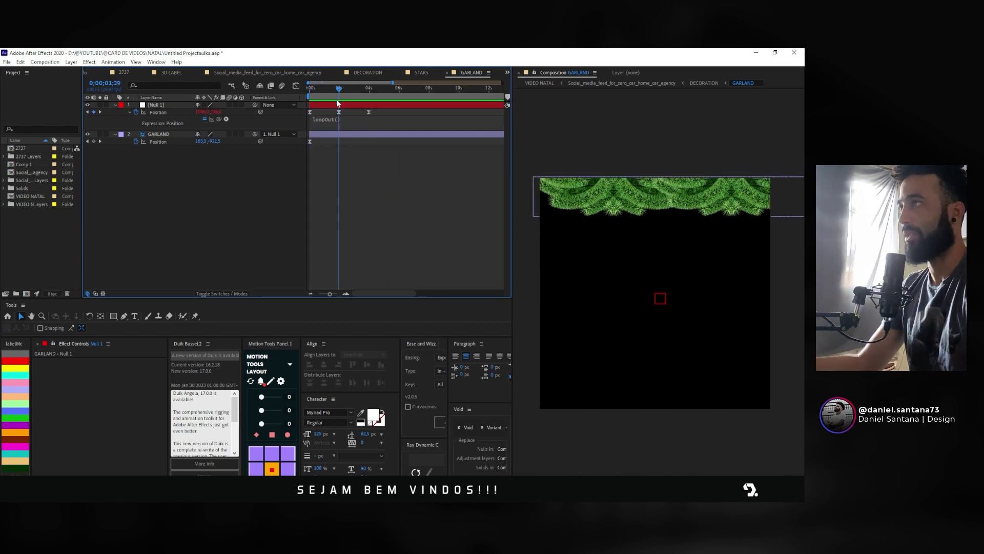
left_click(337, 104)
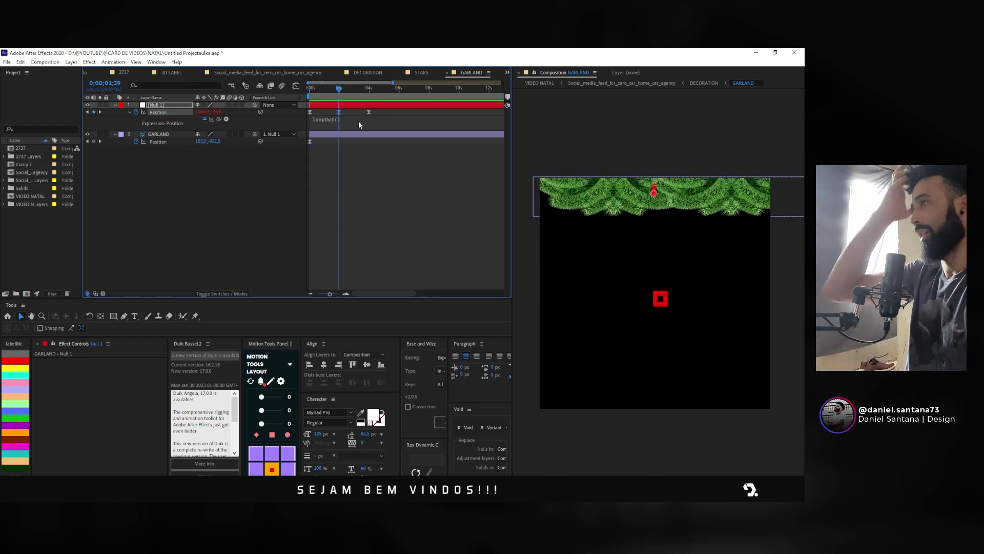
left_click_drag(340, 90, 311, 88)
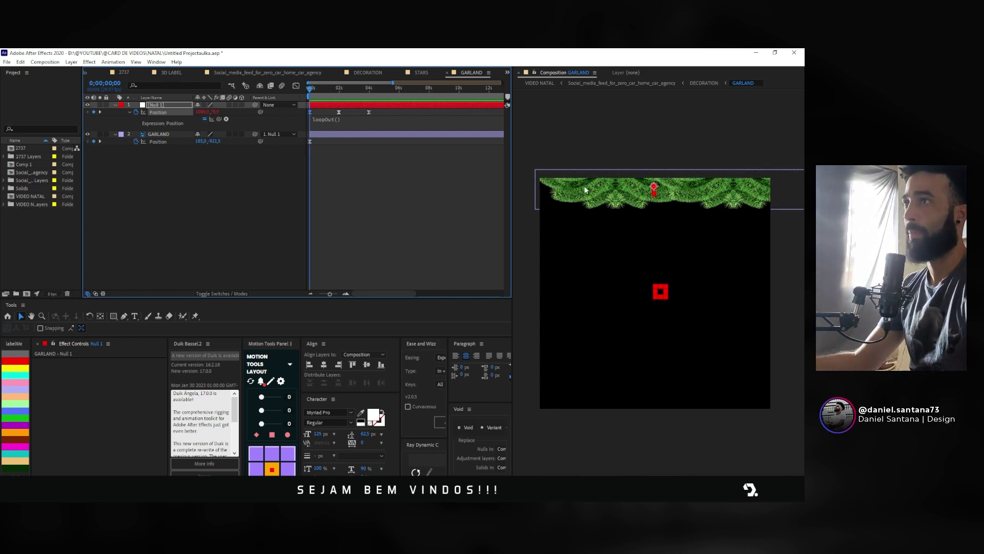
left_click_drag(584, 190, 592, 194)
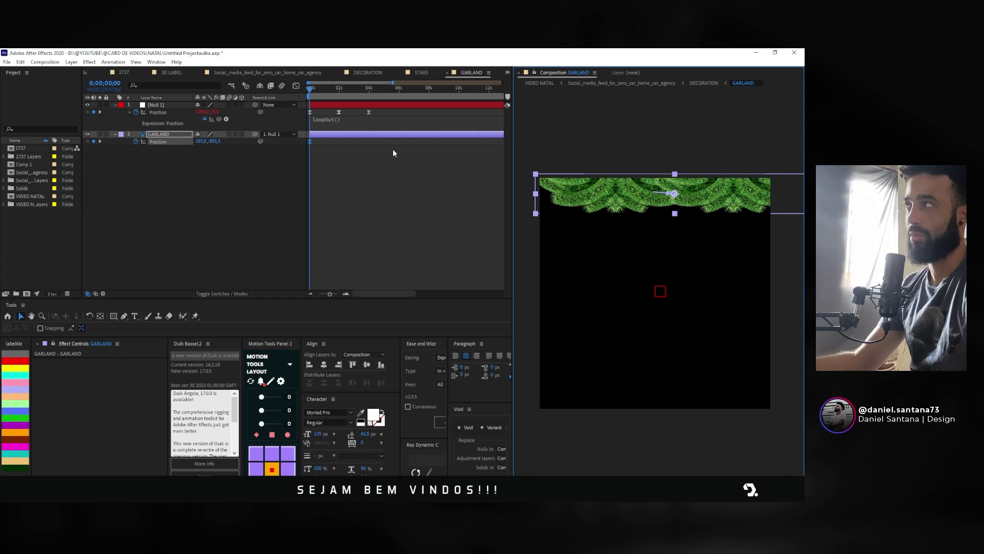
key("ctrl+z")
left_click(357, 104)
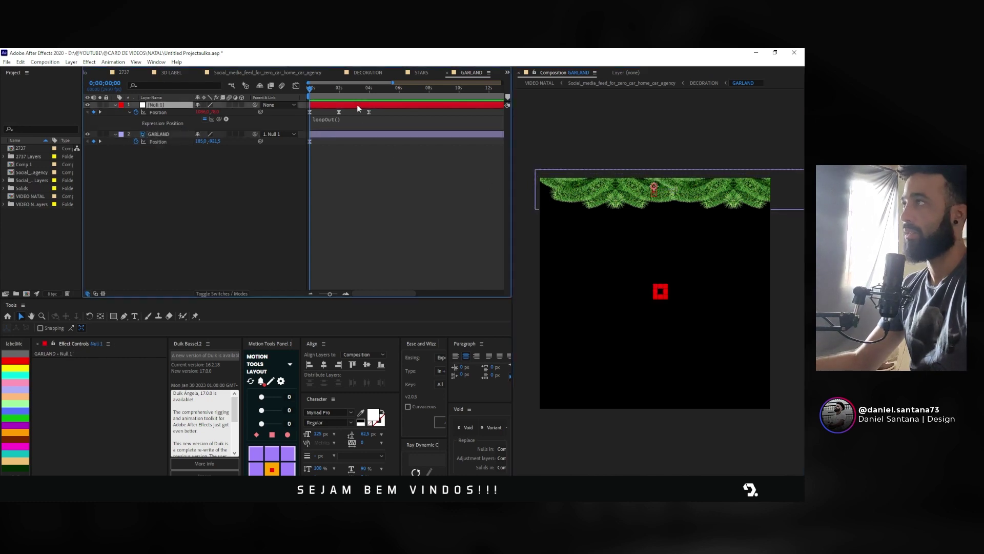
left_click(321, 135)
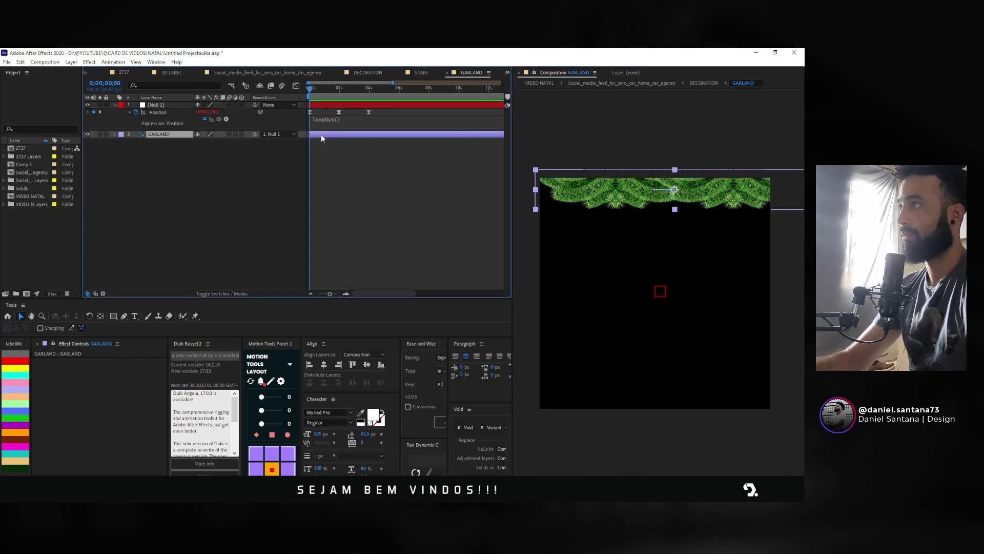
key("minus")
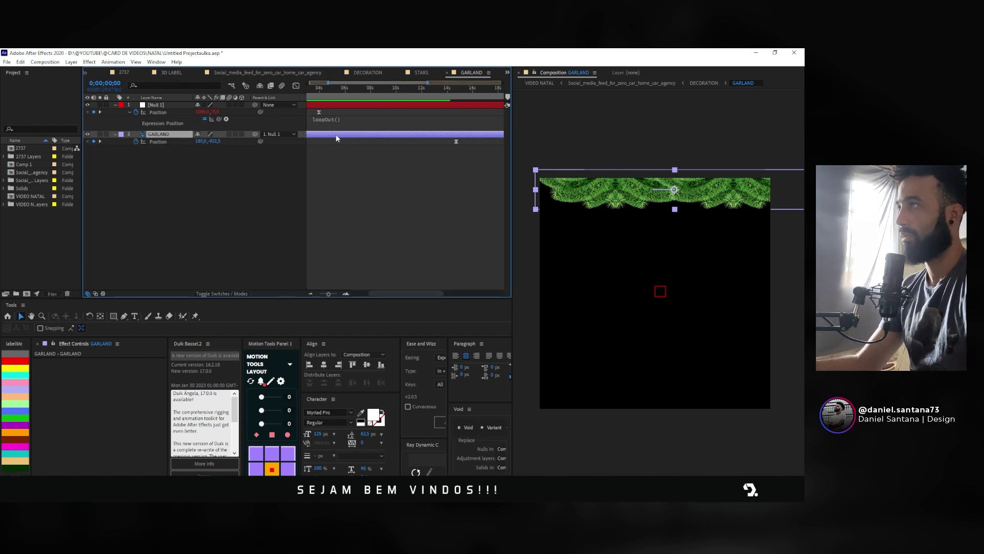
key("minus")
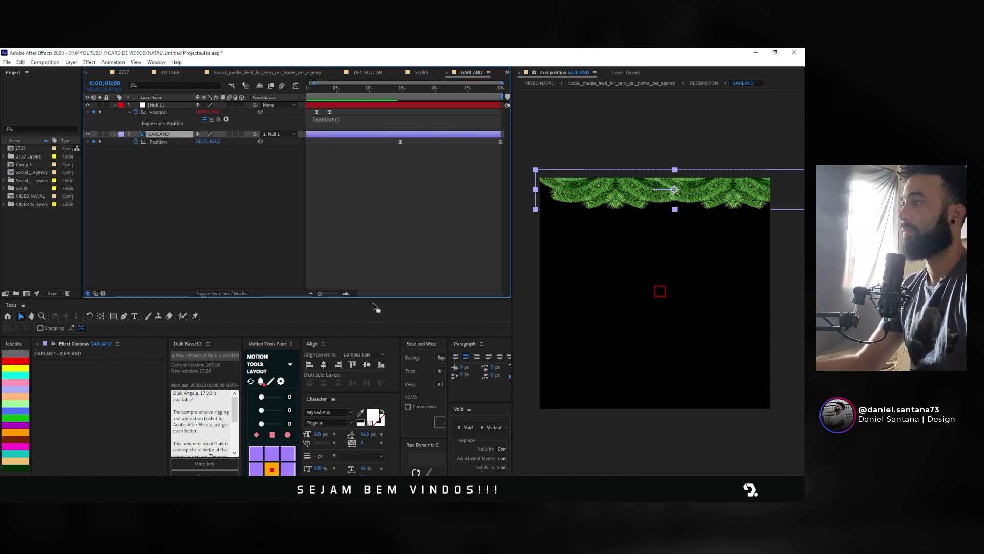
Step: Scrub Null 1's Position to 3;29, then play the garland animation from the start and stop it
left_click_drag(358, 293, 353, 293)
left_click(311, 113)
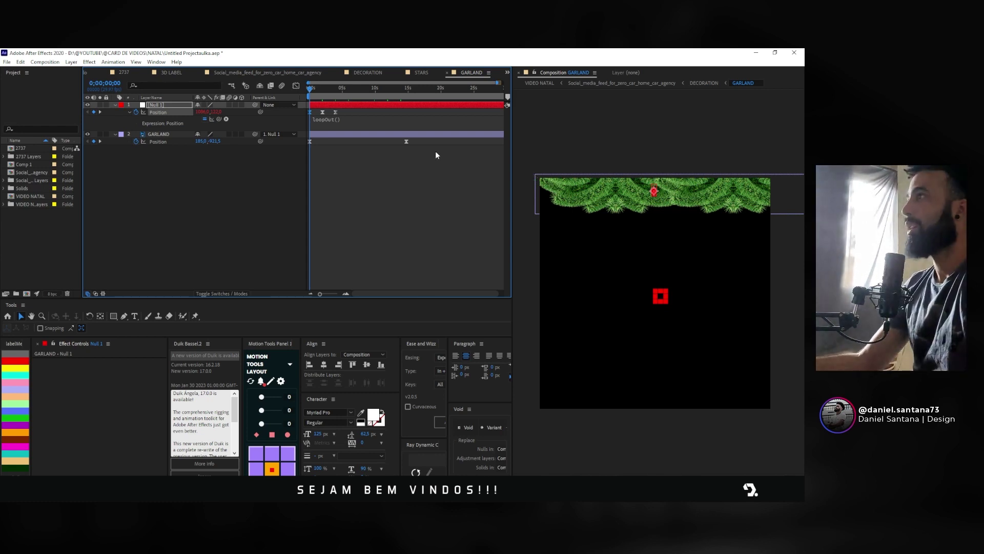
left_click_drag(317, 92, 336, 91)
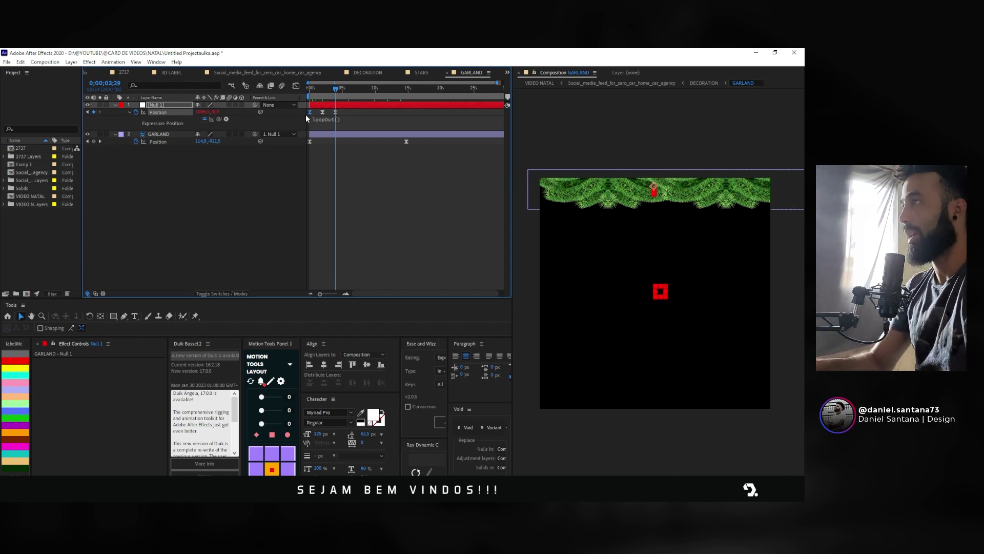
left_click_drag(335, 91, 300, 93)
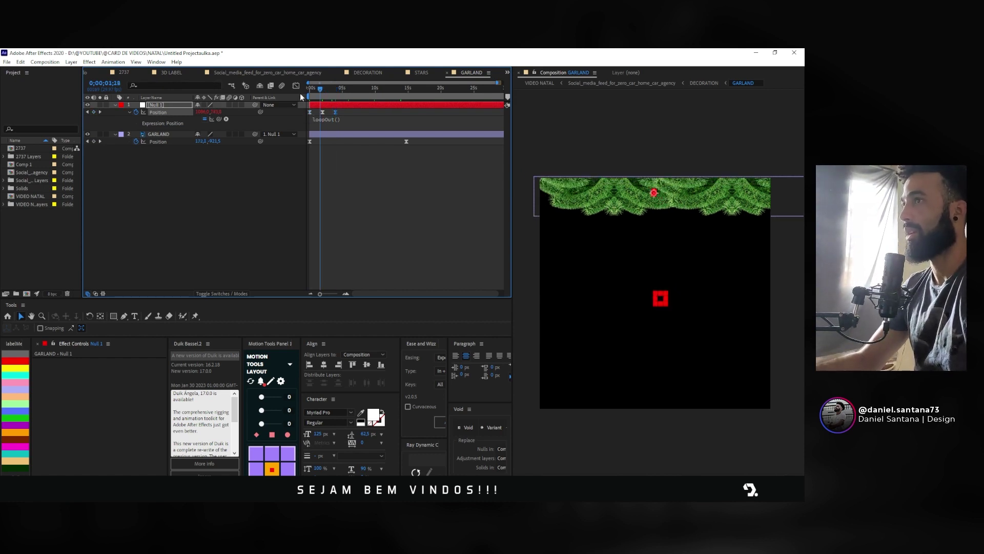
key("space")
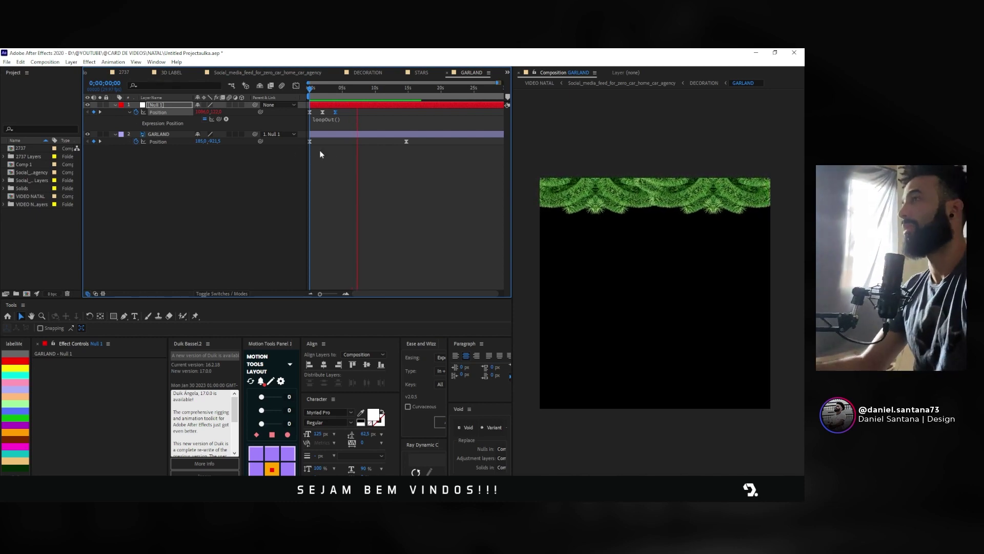
key("space")
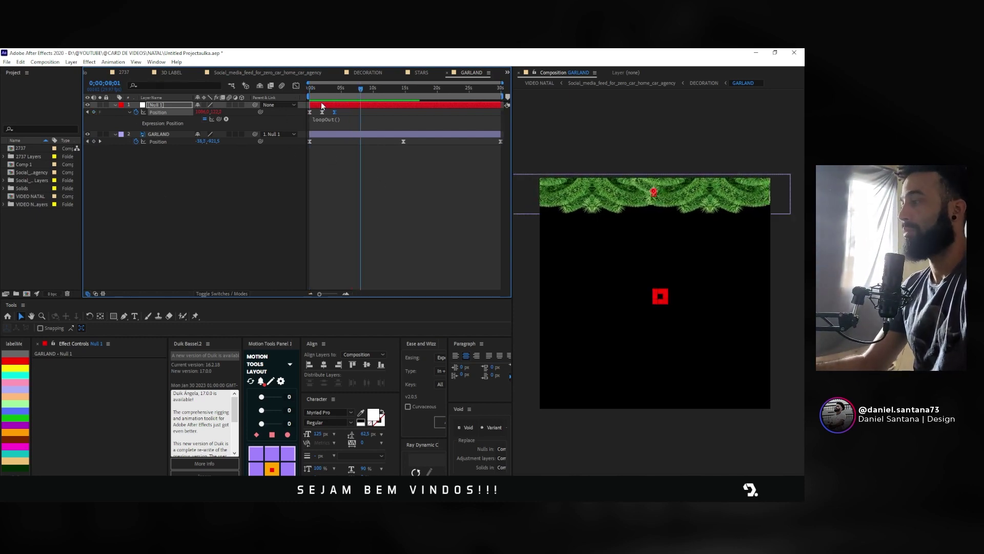
Step: Close the GARLAND, STARS, DECORATION and 3D LABEL tabs, leaving VIDEO NATAL showing
key("ctrl+w")
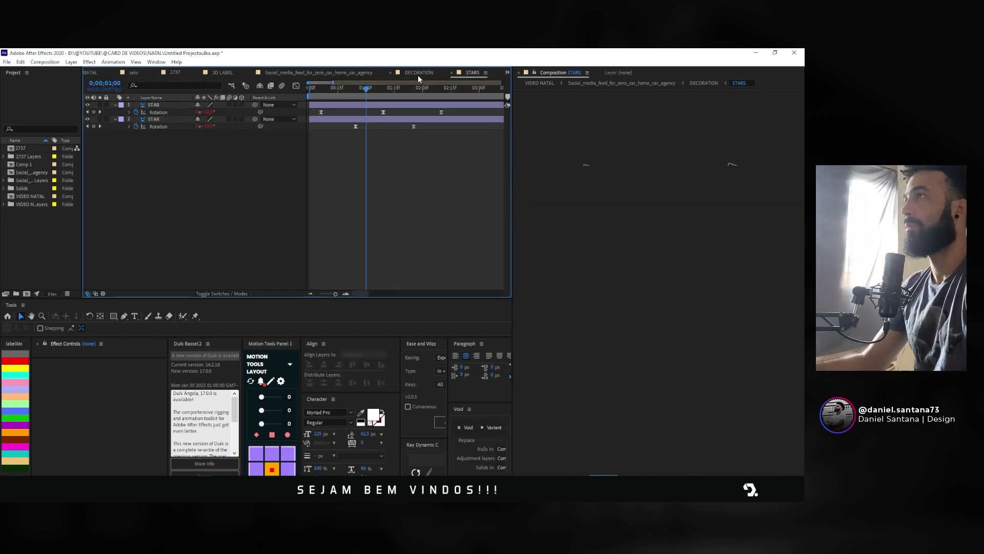
key("ctrl+w")
key("ctrl+w")
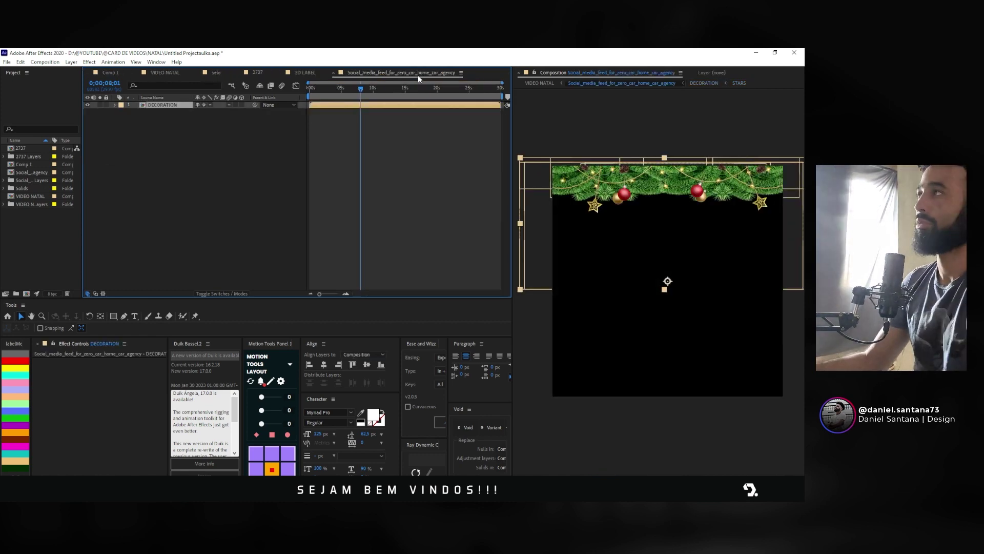
key("ctrl+w")
key("ctrl+w")
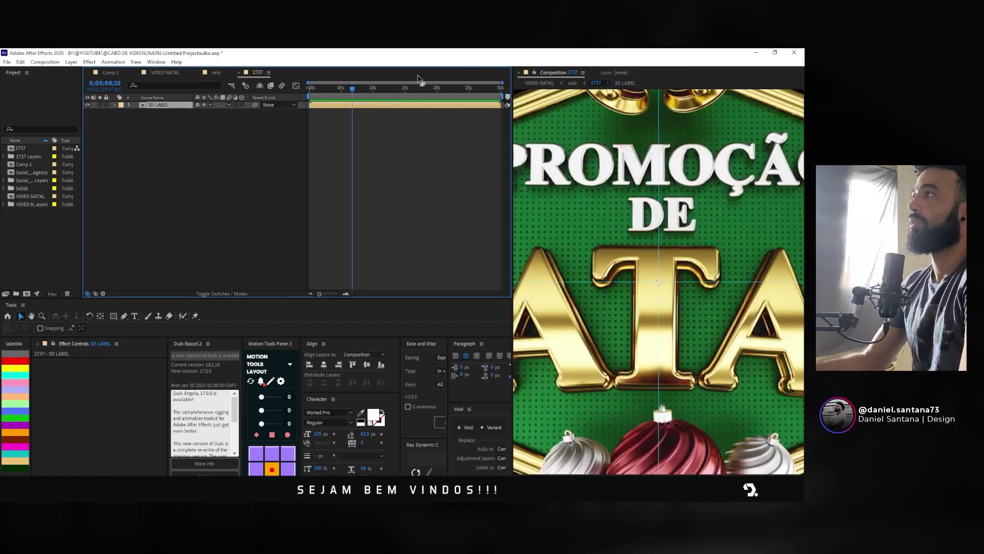
key("ctrl+w")
key("ctrl+w")
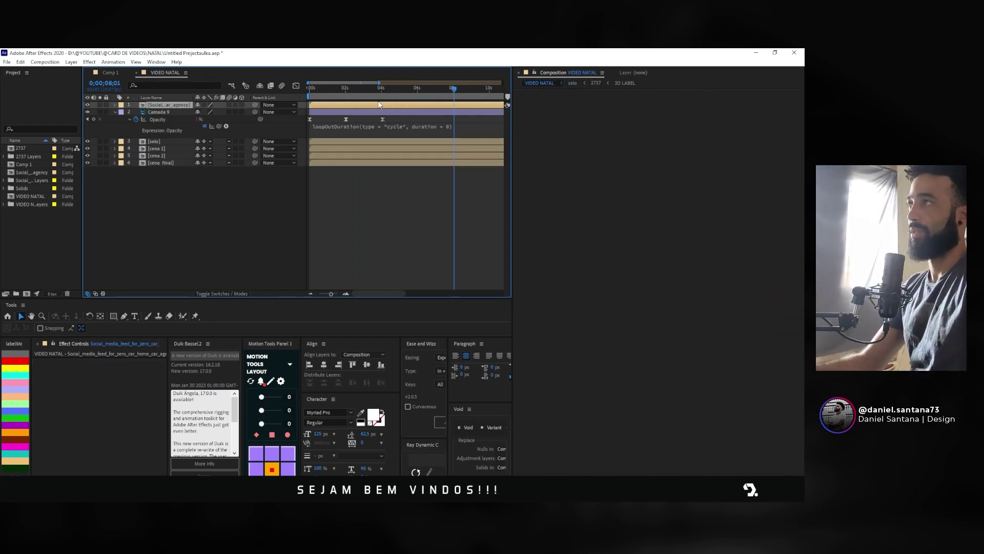
left_click(434, 87)
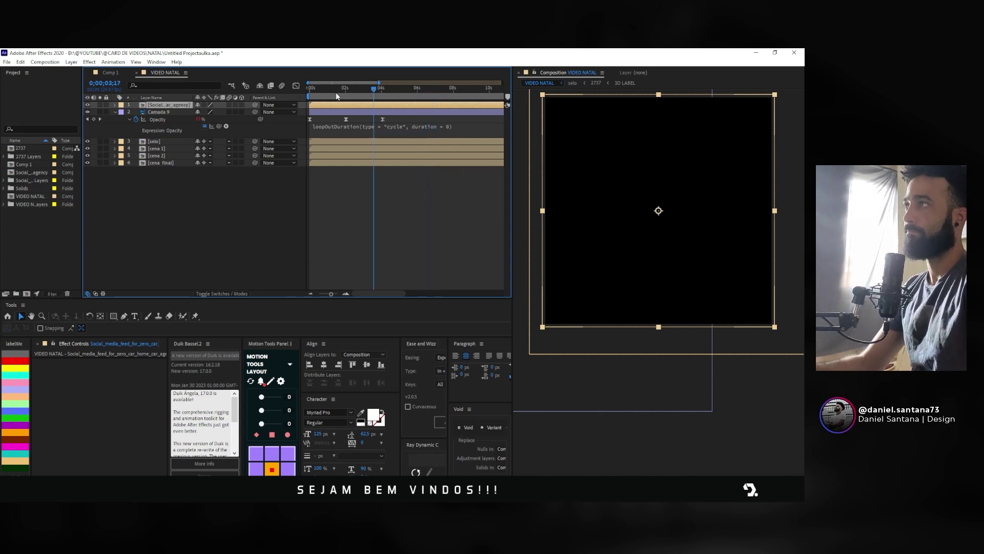
Step: Set the preview resolution to Quarter and play VIDEO NATAL from the start, stopping at 5;24
left_click_drag(374, 93, 336, 95)
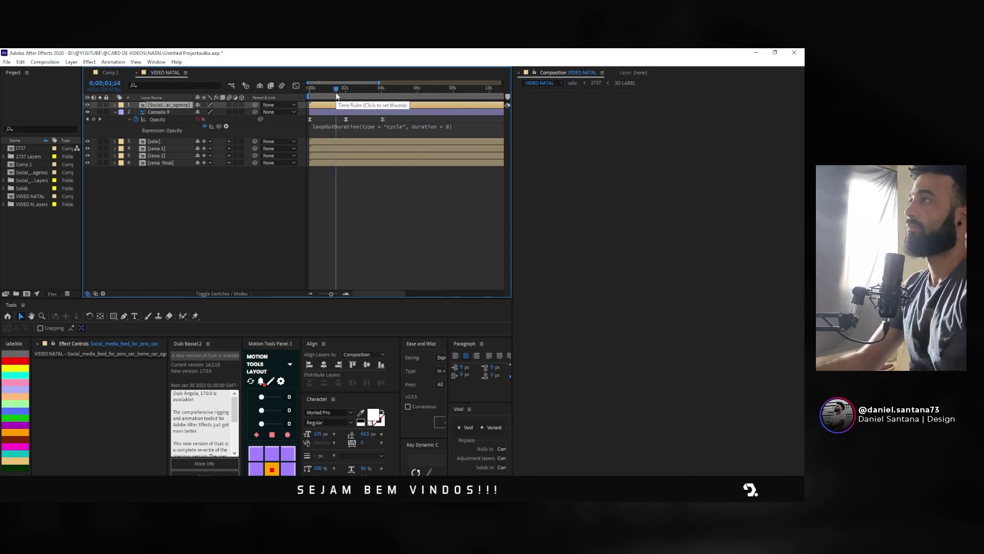
left_click(252, 195)
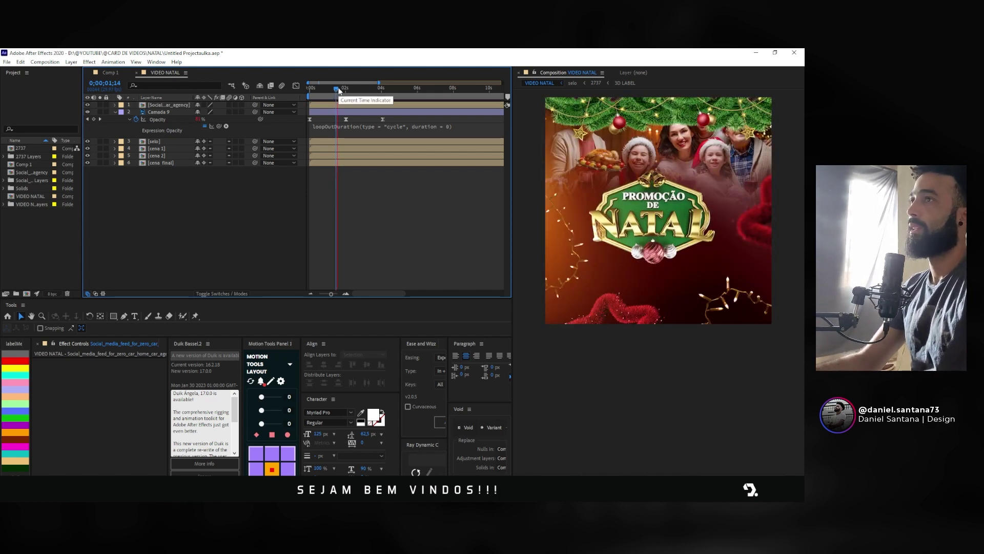
left_click(660, 482)
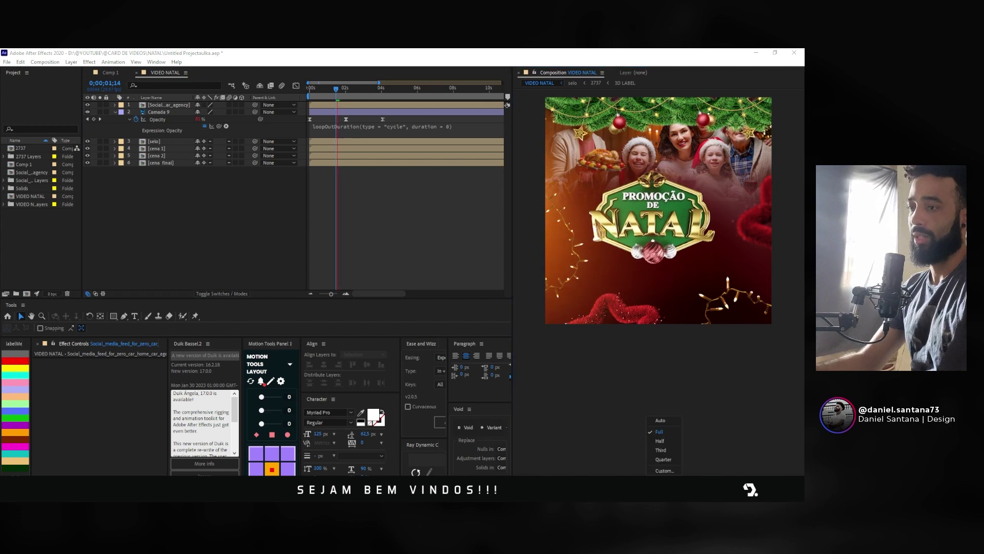
left_click(658, 461)
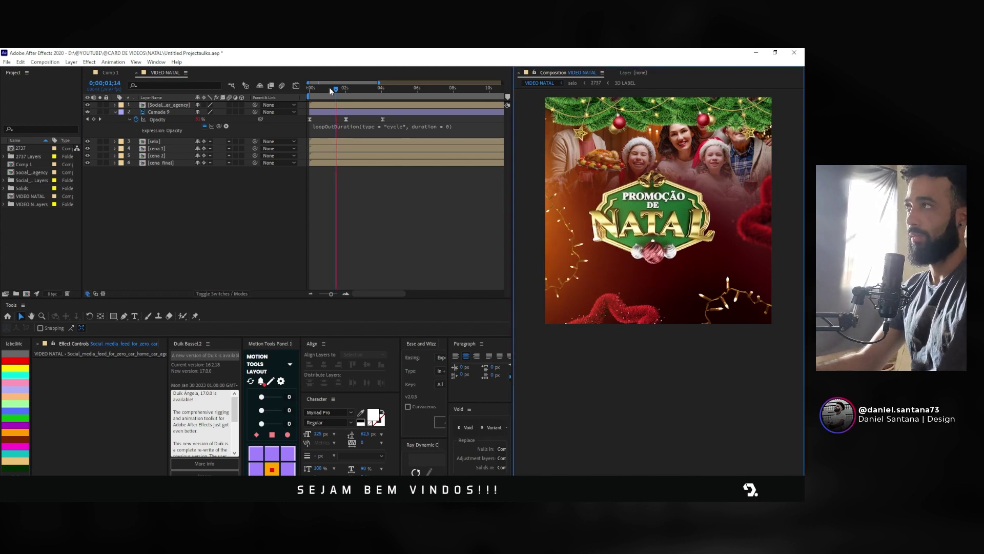
left_click_drag(328, 88, 292, 88)
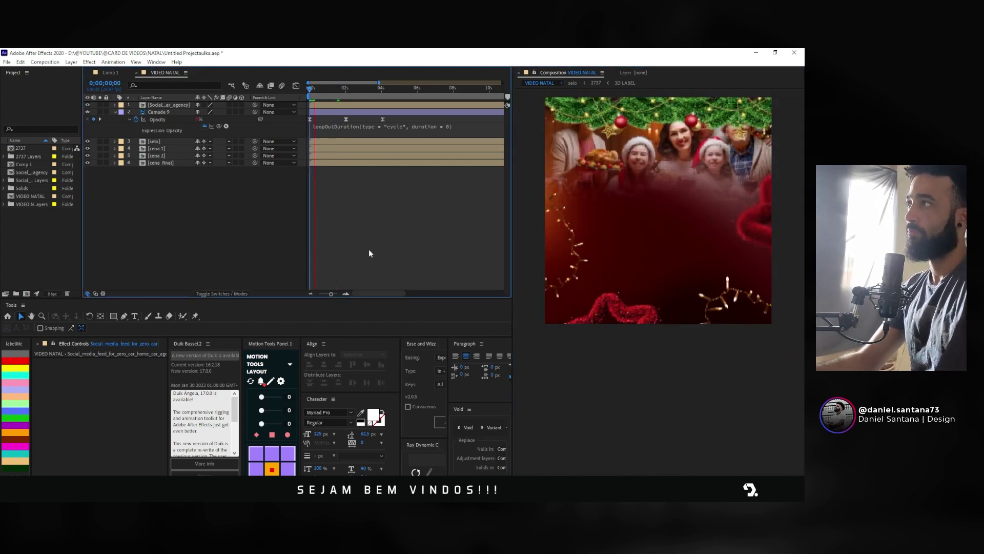
key("space")
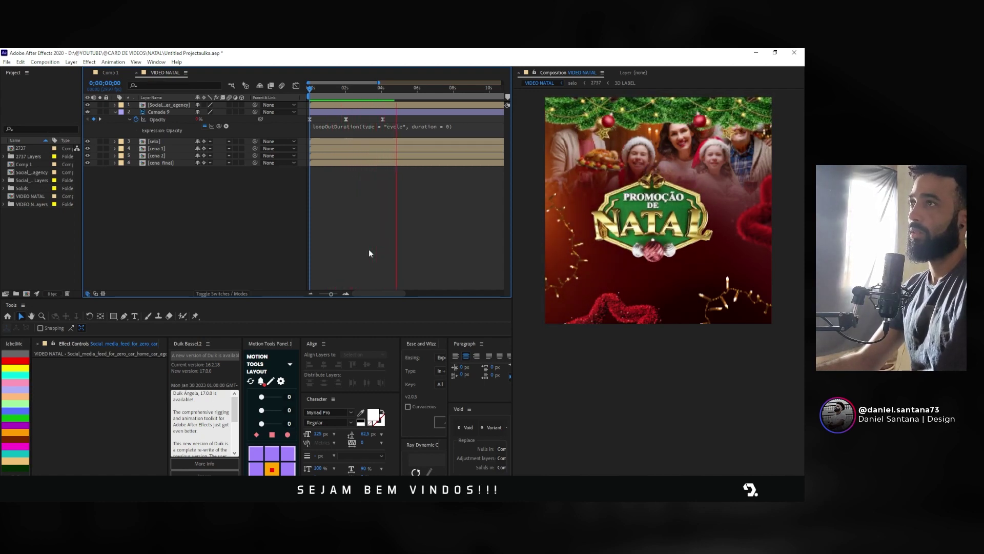
left_click(415, 91)
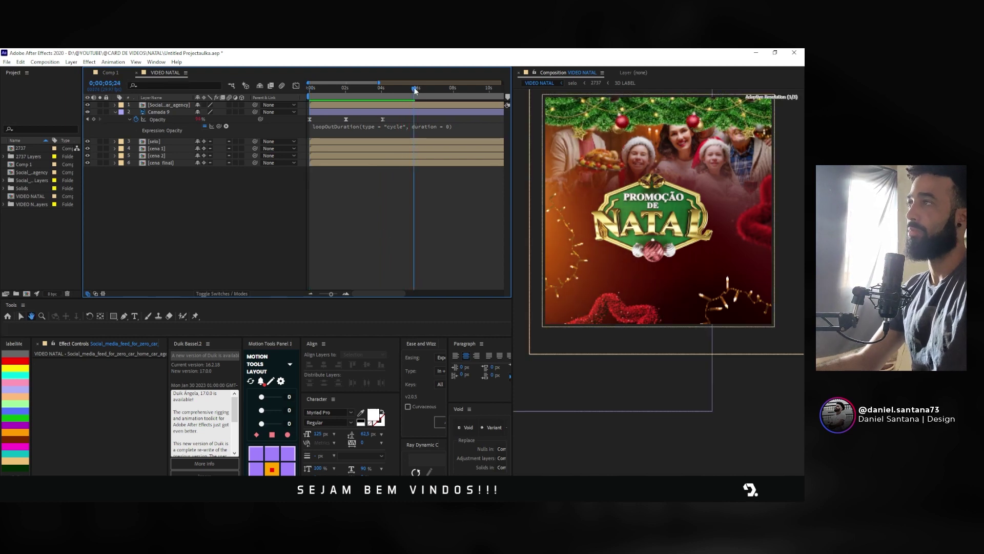
left_click(161, 105)
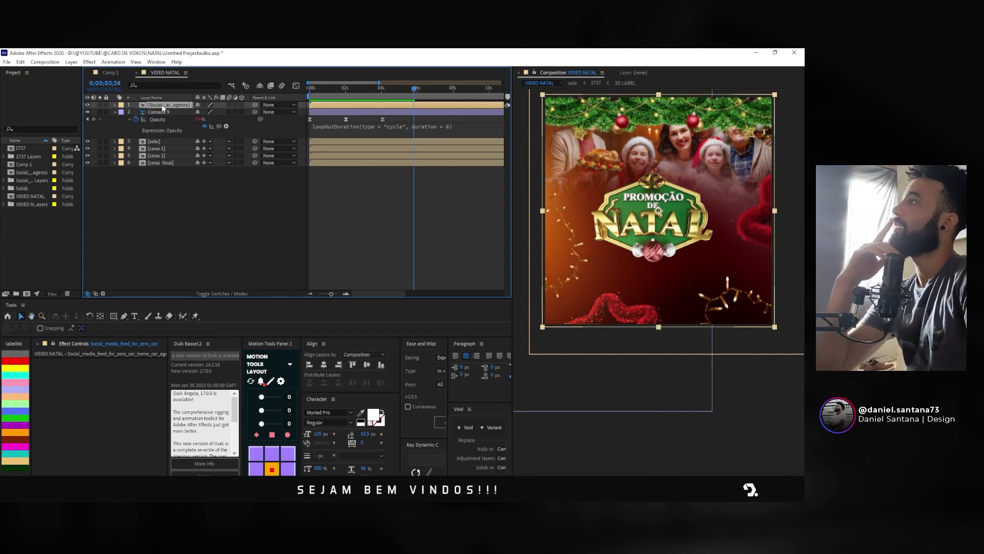
Step: Open the social media feed precomp and its DECORATION precomp, and delete the Null 1 layer
double_click(159, 102)
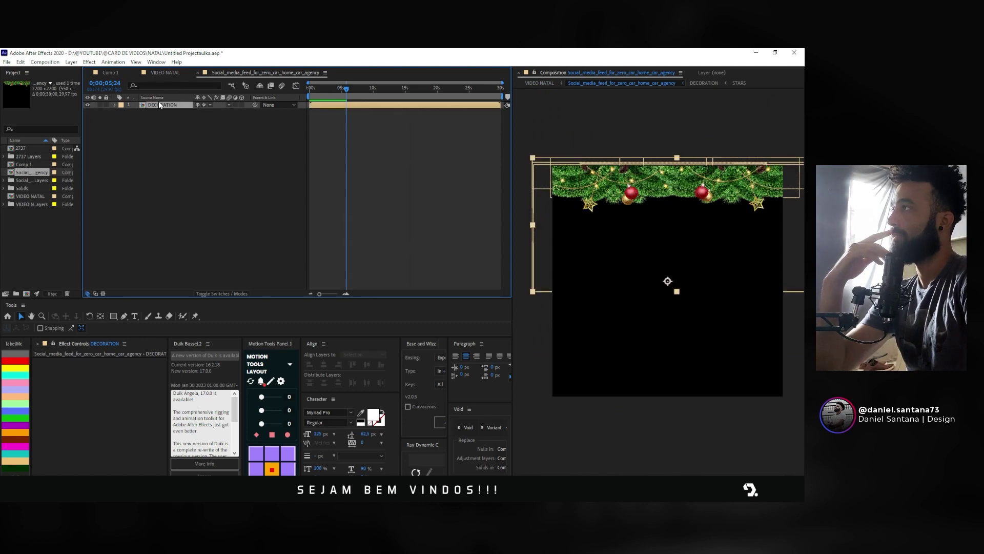
double_click(164, 154)
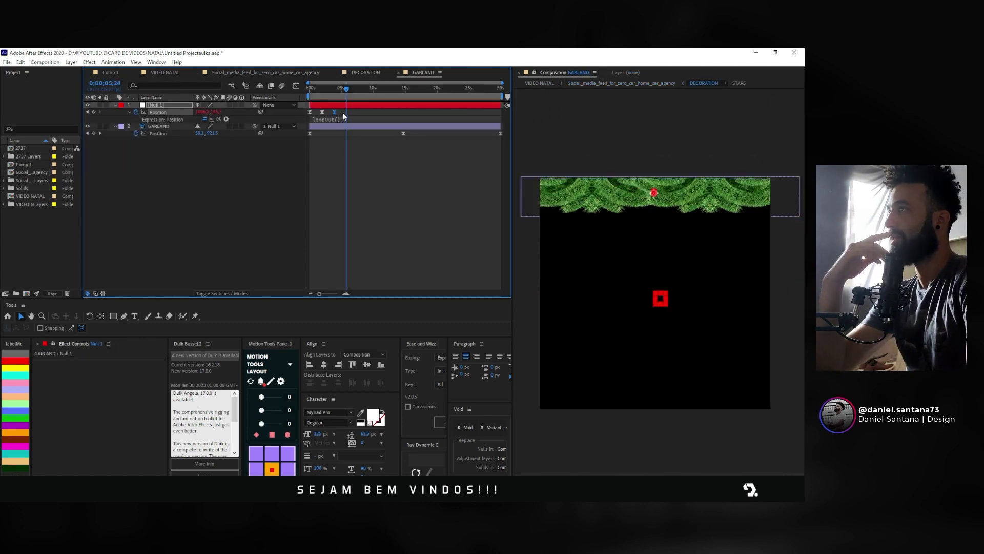
mouse_move(346, 105)
left_mouse_down()
mouse_move(302, 101)
mouse_move(322, 100)
left_mouse_up()
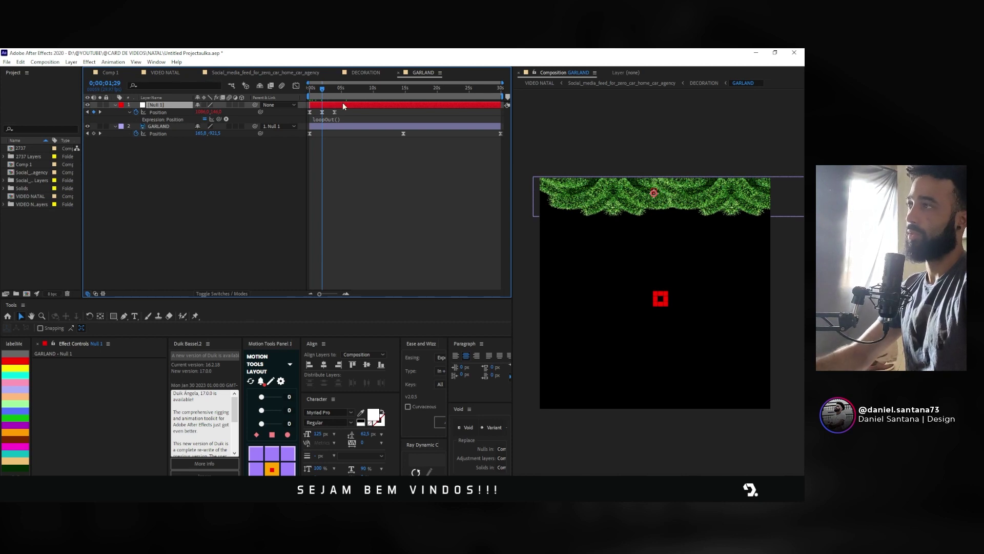
key("Delete")
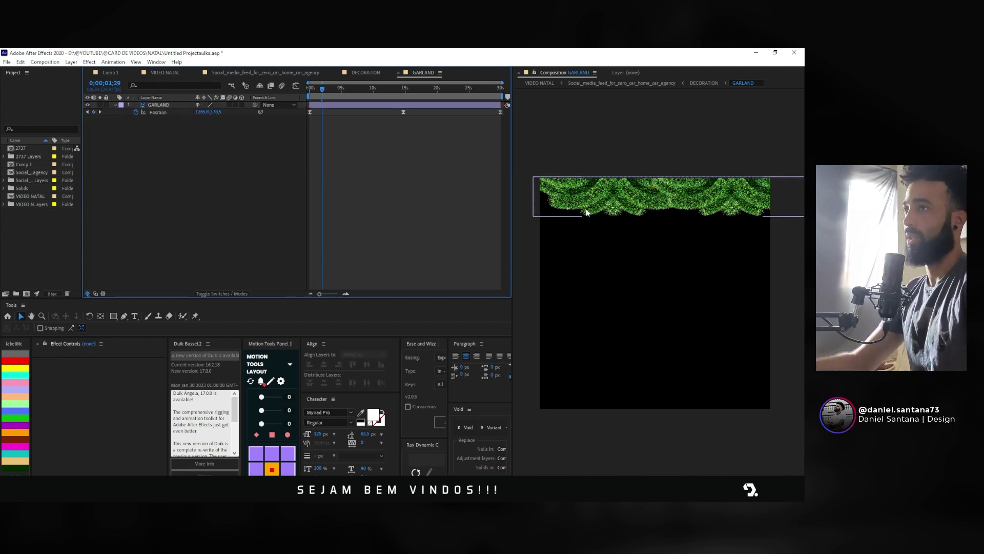
scroll(588, 207, "down", 2)
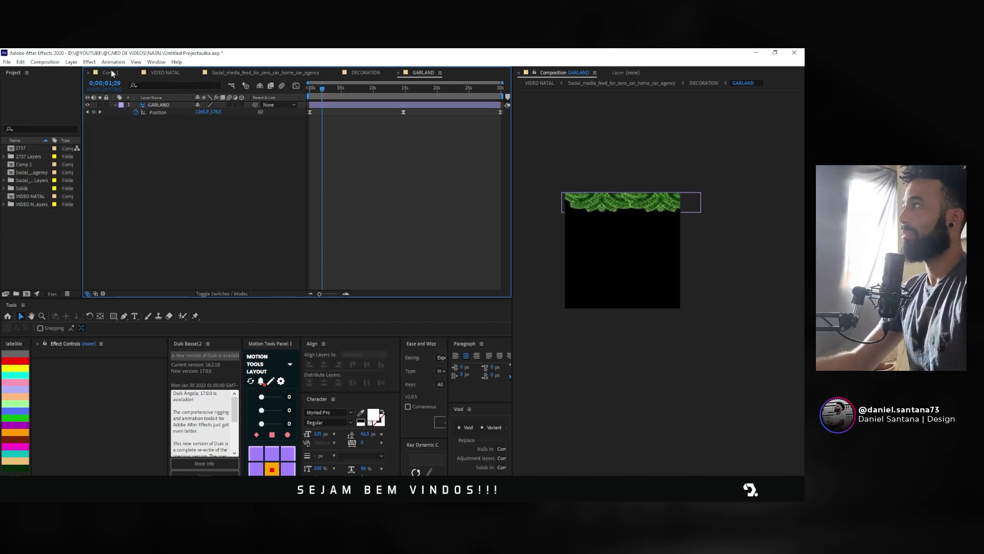
Step: Return to VIDEO NATAL and preview it from the start
left_click(165, 73)
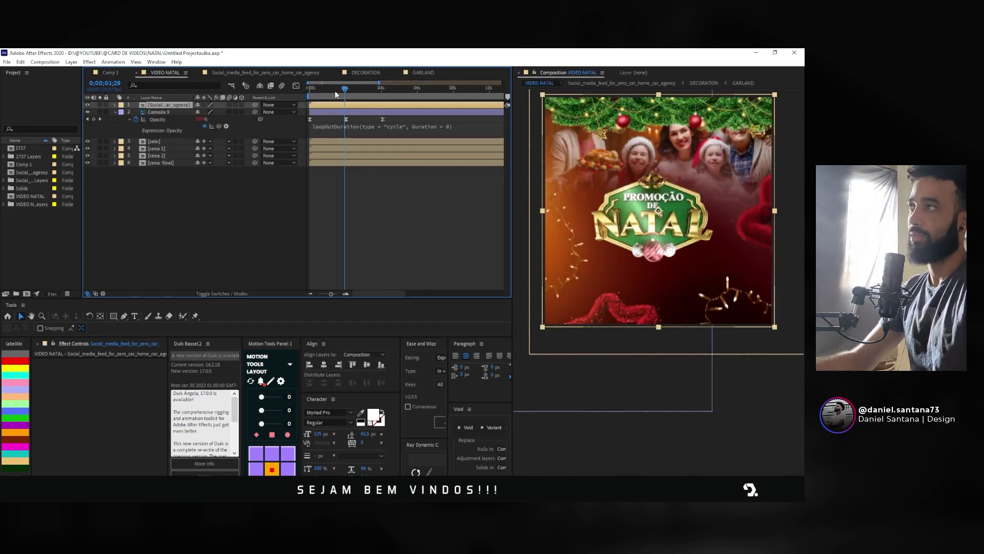
left_click_drag(336, 94, 310, 90)
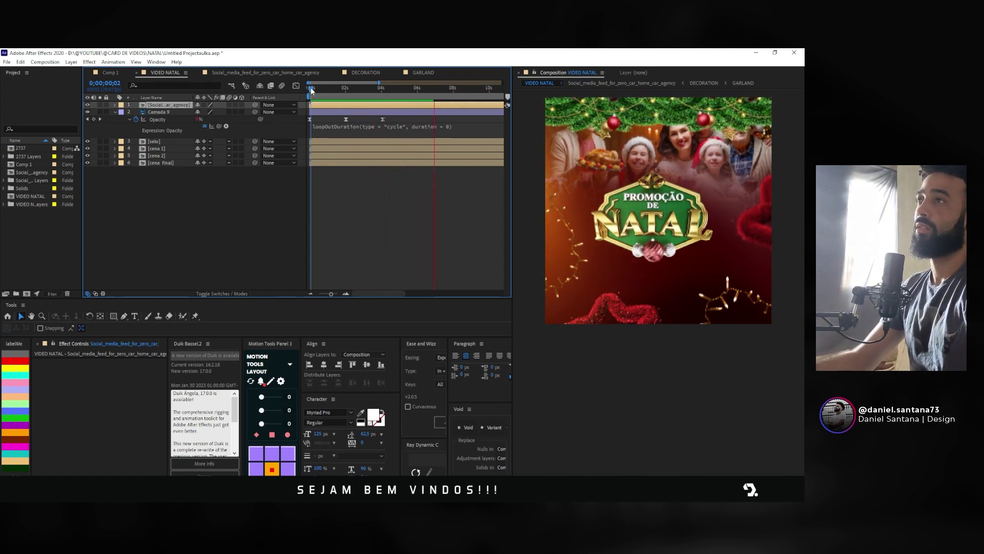
key("space")
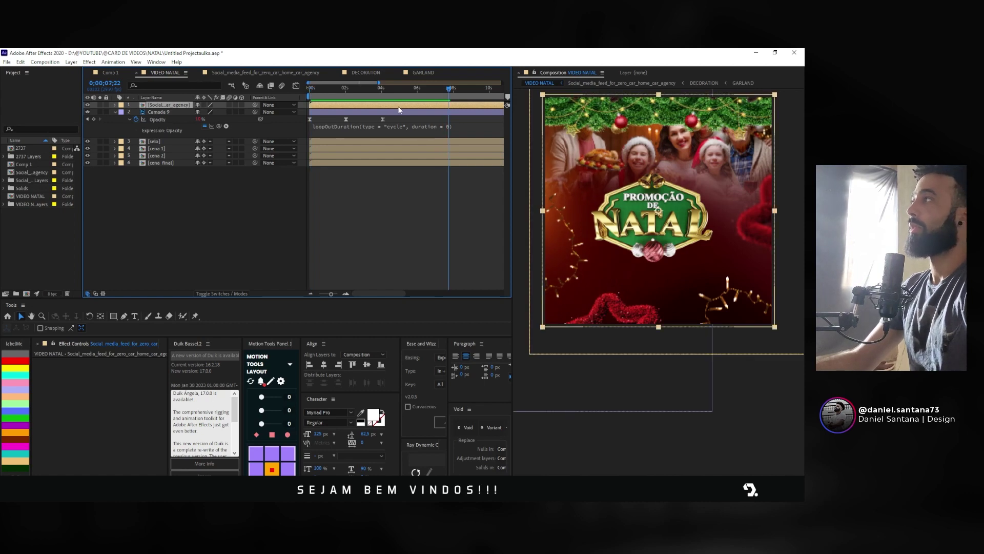
Step: Drag CHAIN's later Position keyframes earlier in DECORATION so its slide finishes sooner
left_click(365, 72)
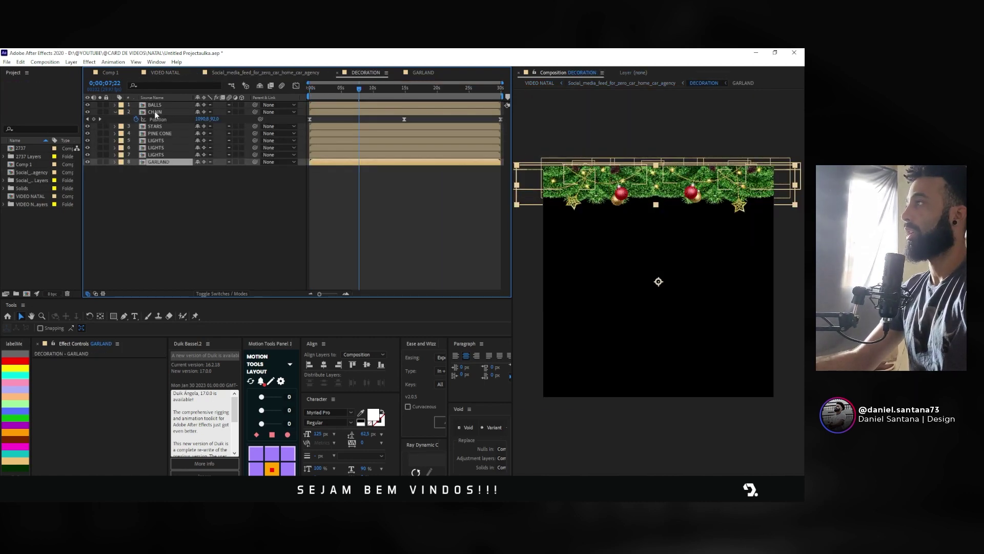
left_click(155, 112)
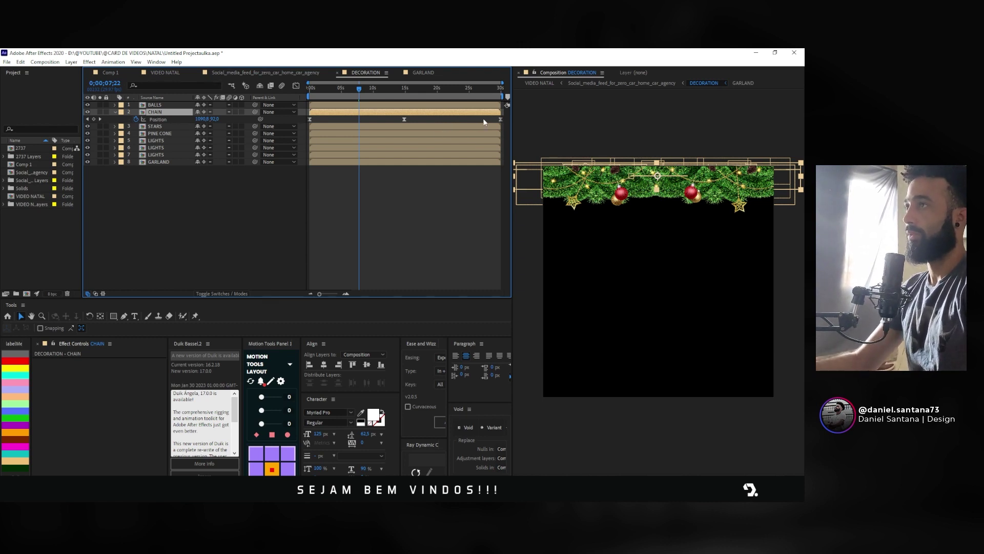
mouse_move(484, 122)
left_mouse_down()
mouse_move(505, 117)
mouse_move(288, 127)
left_mouse_up()
left_click_drag(362, 91, 342, 91)
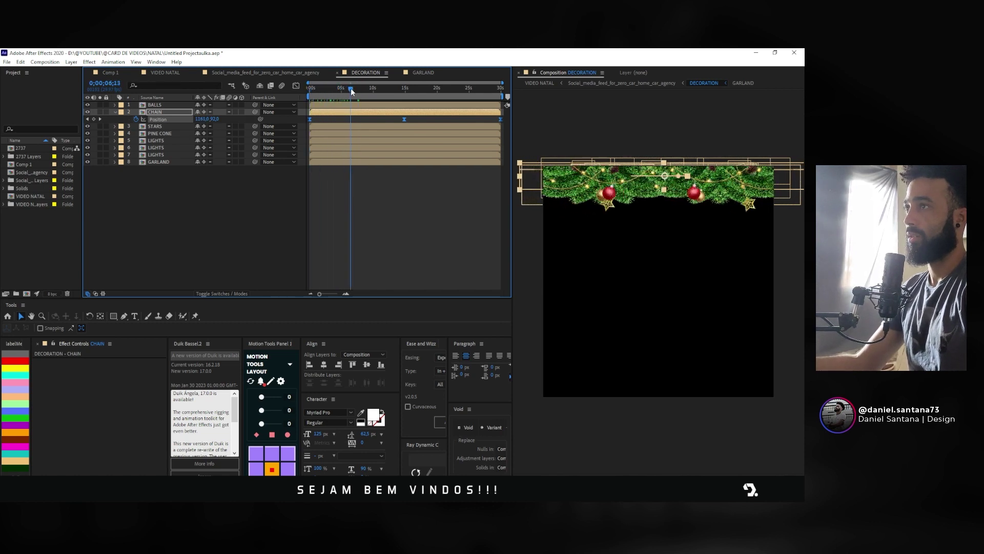
left_click_drag(342, 90, 381, 88)
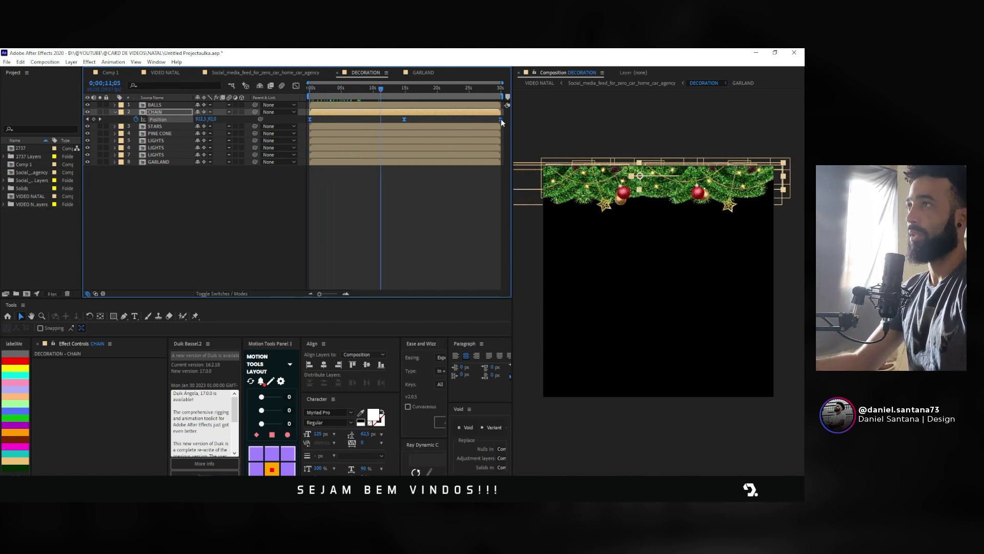
left_click_drag(501, 122, 475, 122)
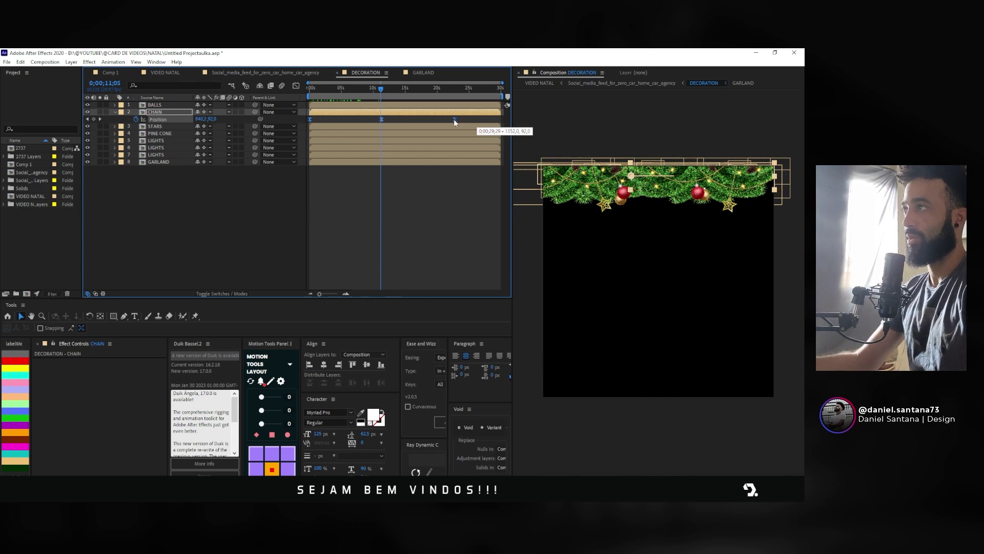
left_click_drag(460, 118, 420, 119)
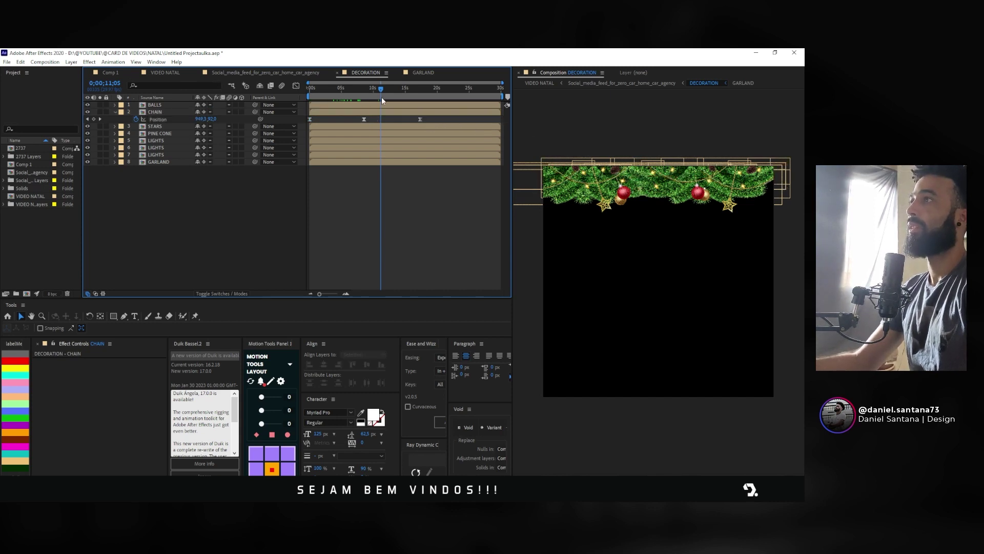
mouse_move(381, 92)
left_mouse_down()
mouse_move(341, 93)
mouse_move(420, 103)
left_mouse_up()
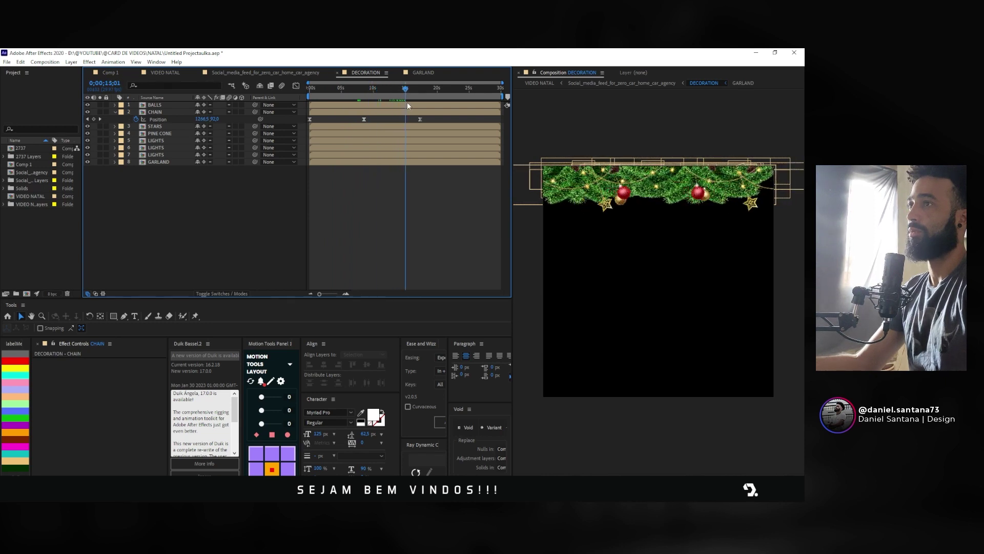
Step: Add a final CHAIN Position keyframe at 29;29, nudge the last two keyframes later, and preview
left_click(414, 114)
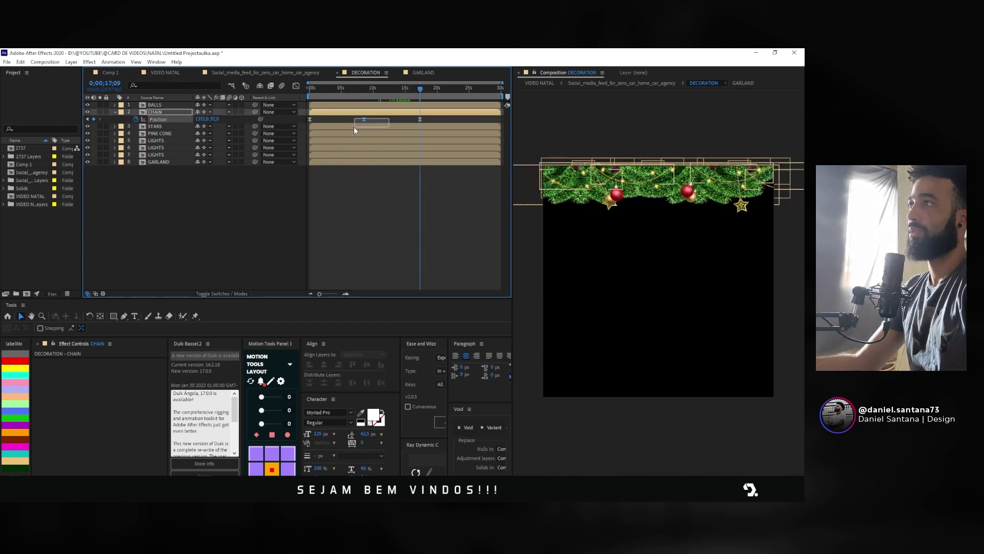
left_click_drag(419, 91, 496, 96)
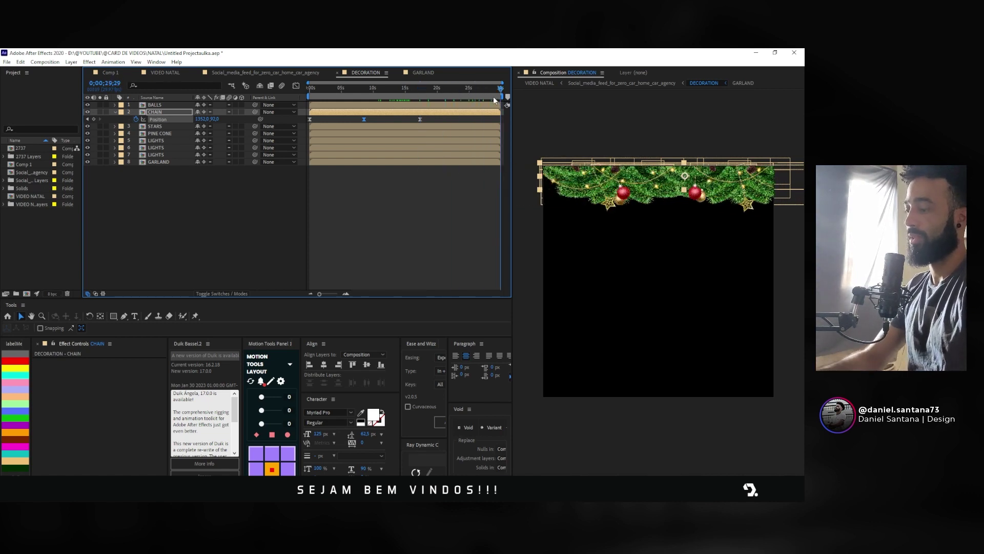
key("ctrl+v")
left_click(421, 119)
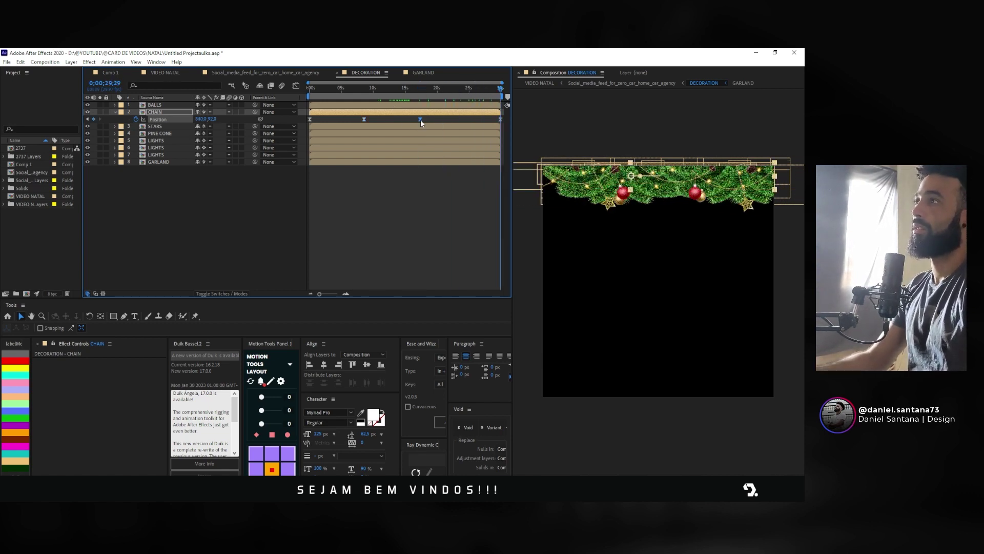
left_click(436, 123)
left_click_drag(419, 119, 434, 119)
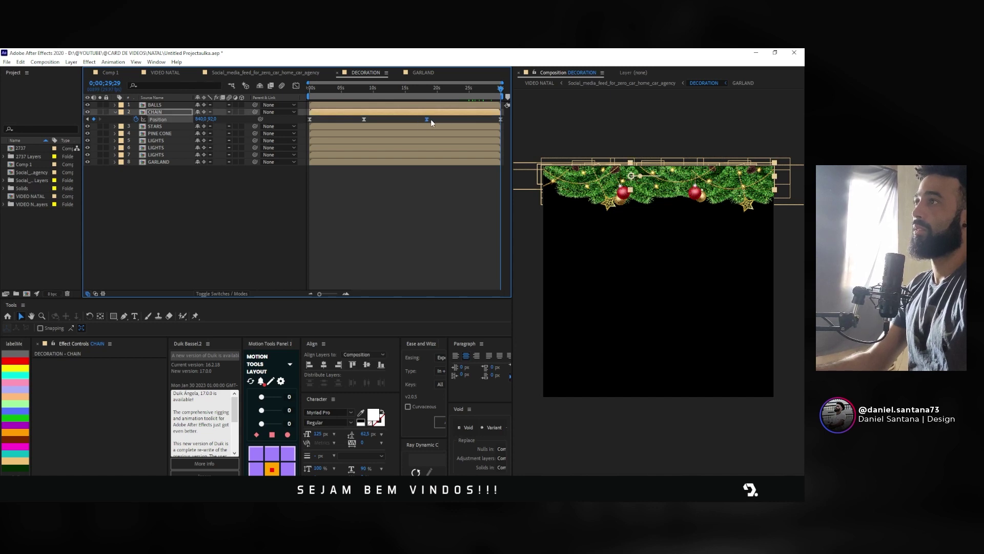
left_click_drag(362, 120, 372, 120)
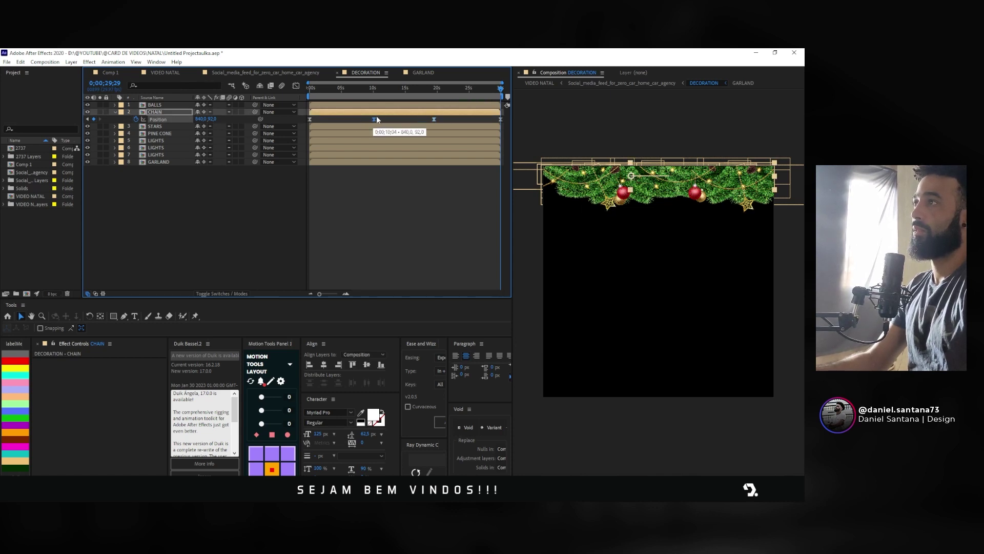
key("space")
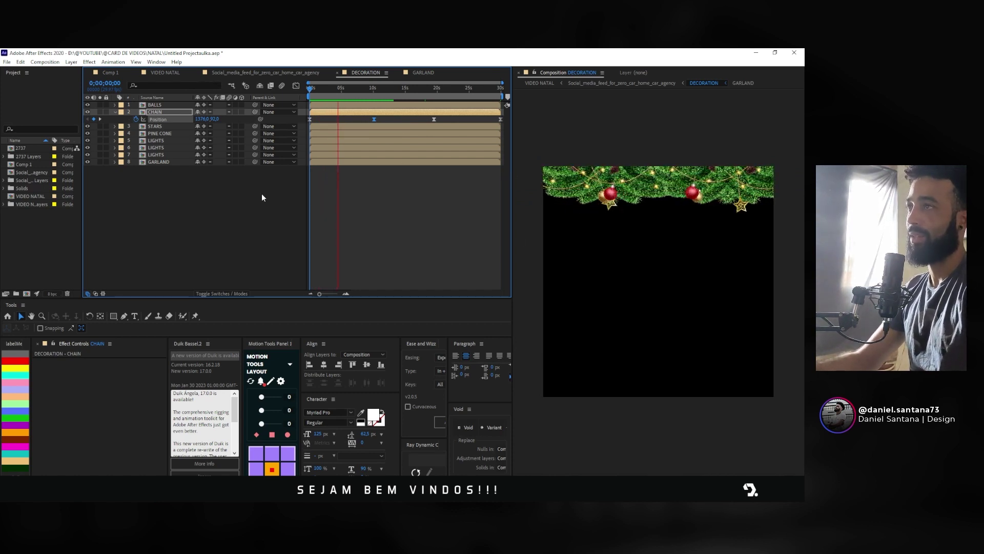
Step: Preview VIDEO NATAL from about 3 seconds, collapse Camada 9's Opacity, and open the cena 1 precomp
left_click(156, 72)
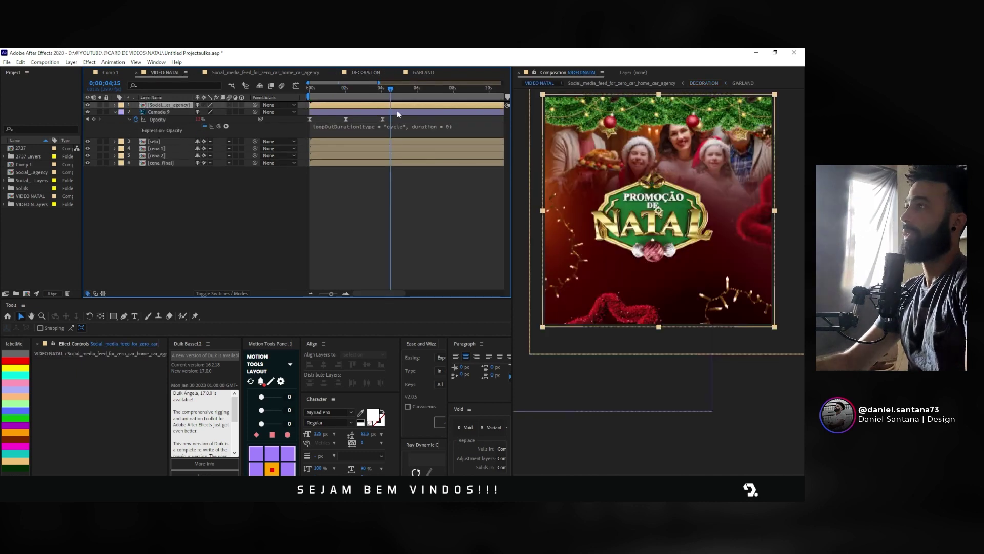
left_click_drag(391, 88, 375, 88)
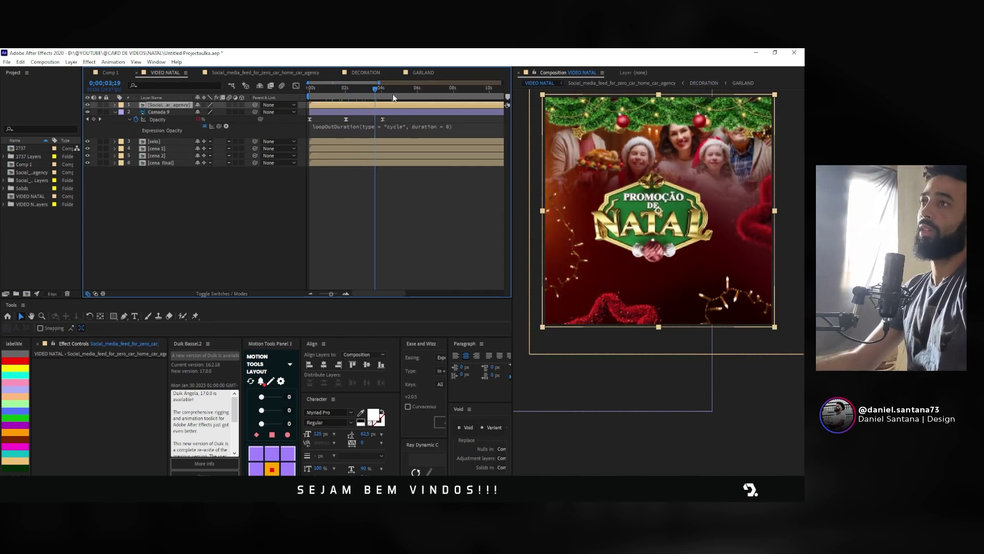
key("space")
left_click(157, 142)
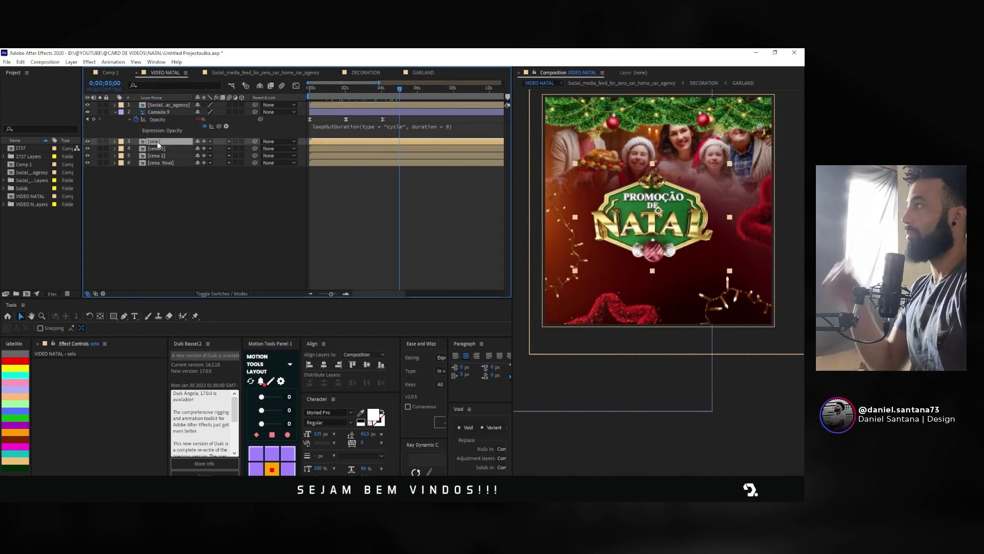
left_click(116, 112)
left_click(164, 146)
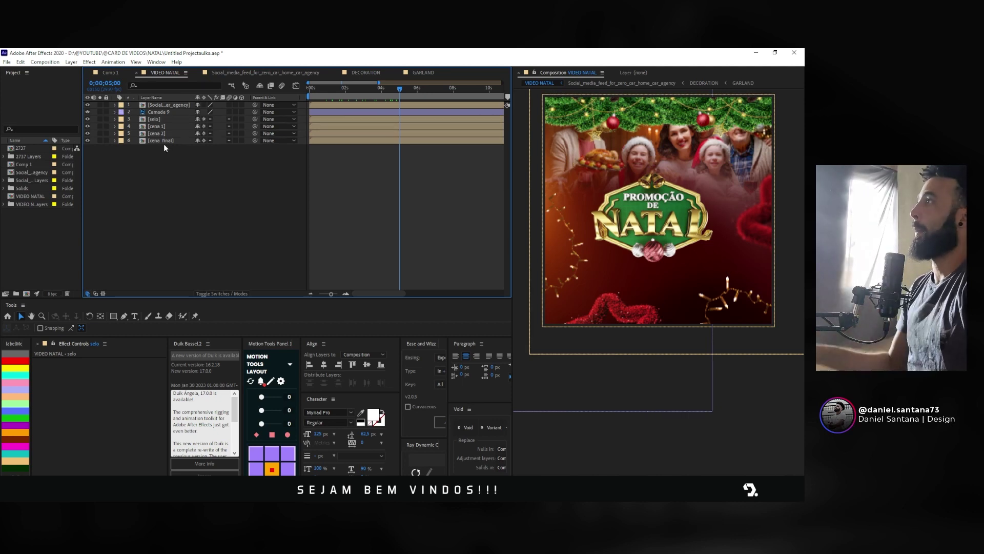
left_click(156, 127)
double_click(156, 126)
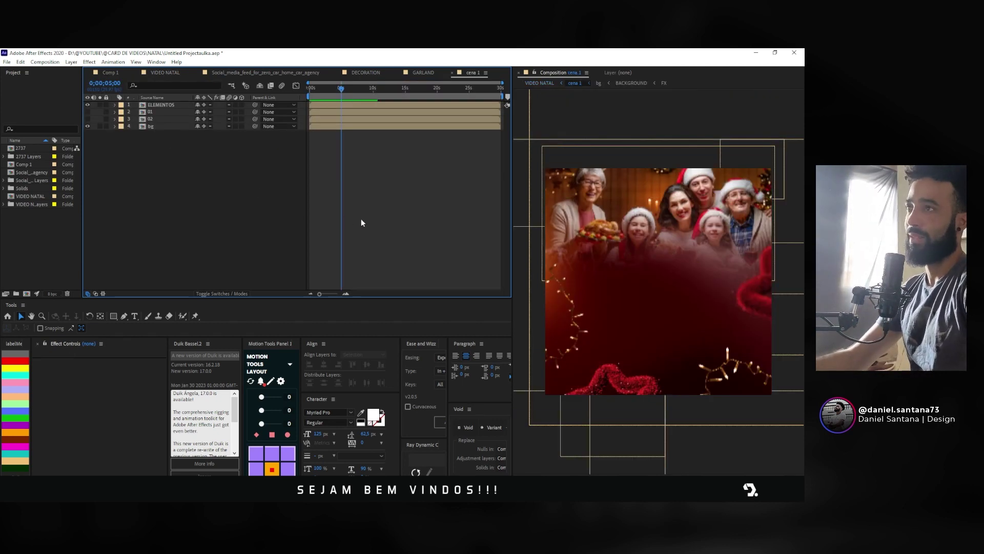
Step: Open the bg precomp and check the FX LUZ and Camada 1 layers by toggling their visibility
double_click(573, 210)
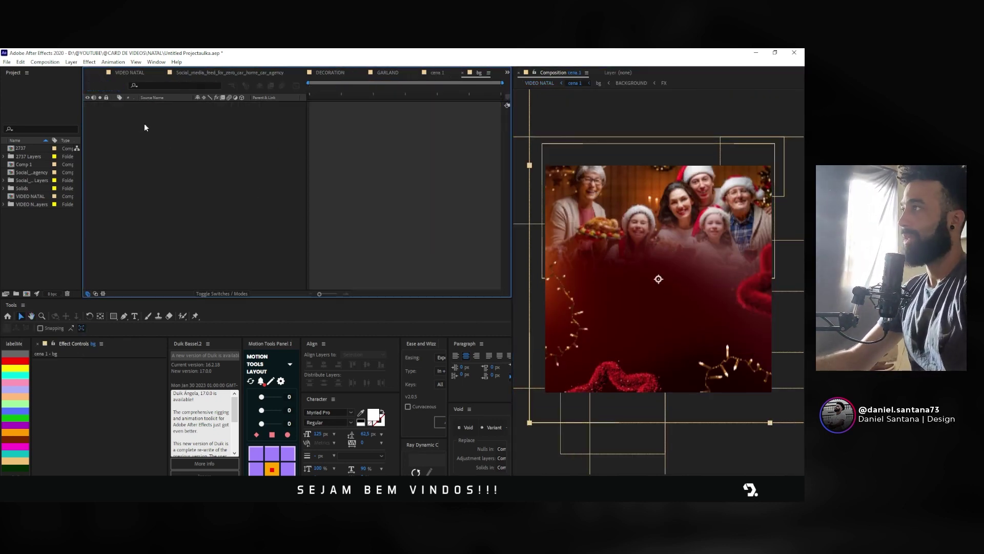
left_click(161, 104)
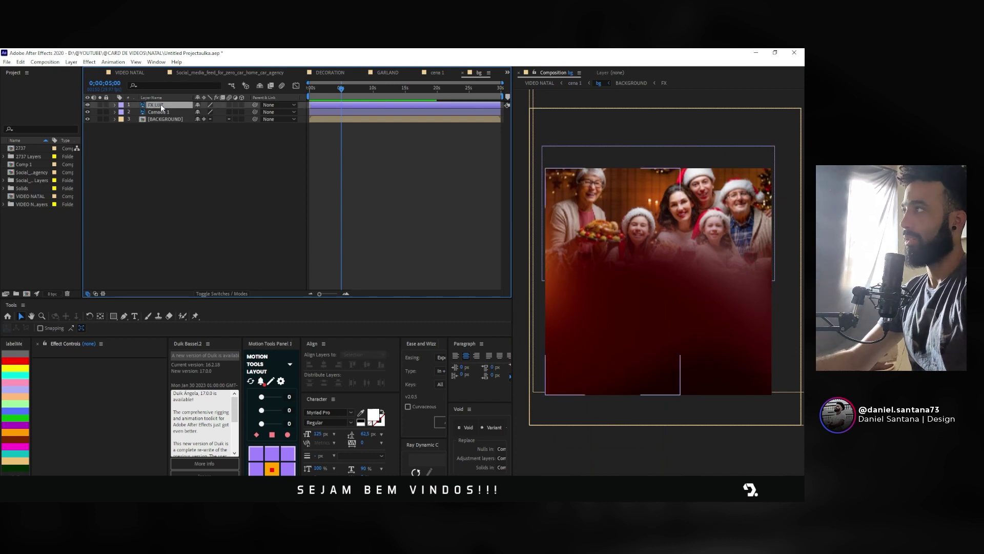
left_click(87, 104)
left_click(88, 105)
left_click(91, 110)
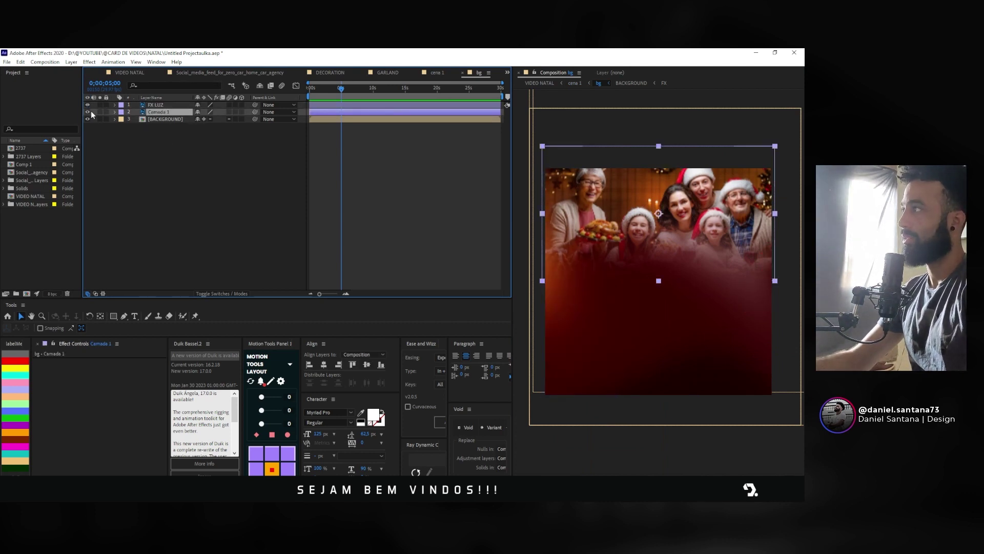
left_click(89, 110)
left_click(89, 111)
Step: Delete the FX light layer inside the BACKGROUND precomp and return to bg
double_click(164, 119)
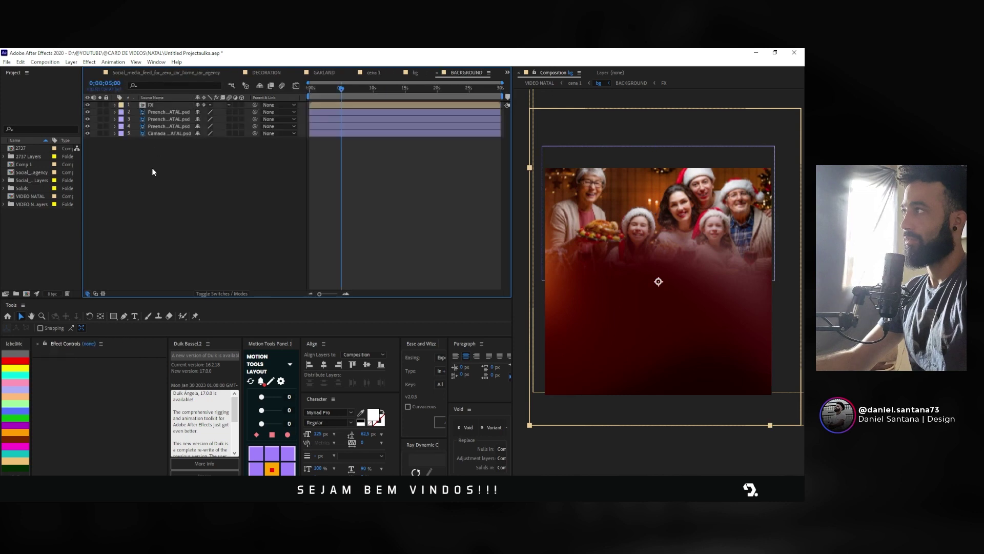
left_click(158, 126)
left_click(169, 105)
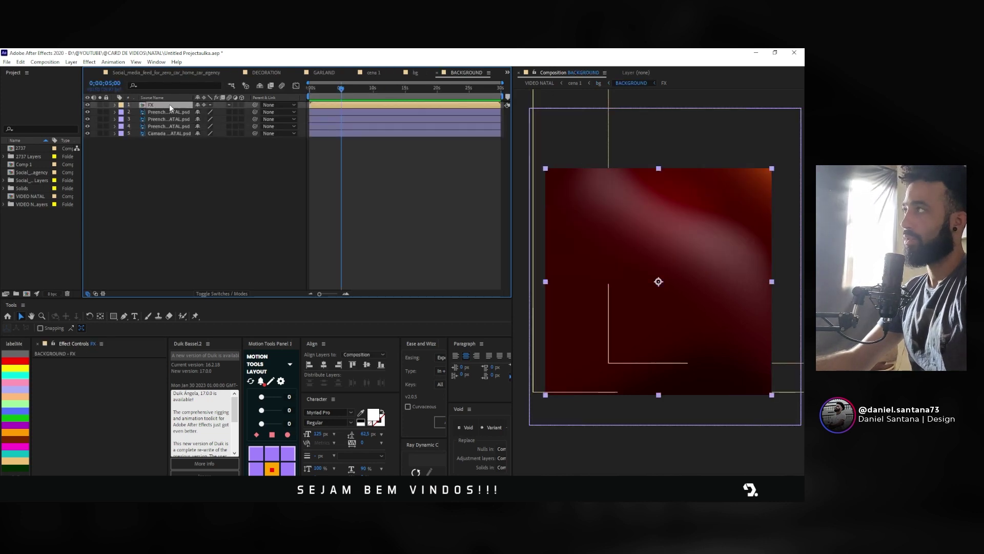
key("Delete")
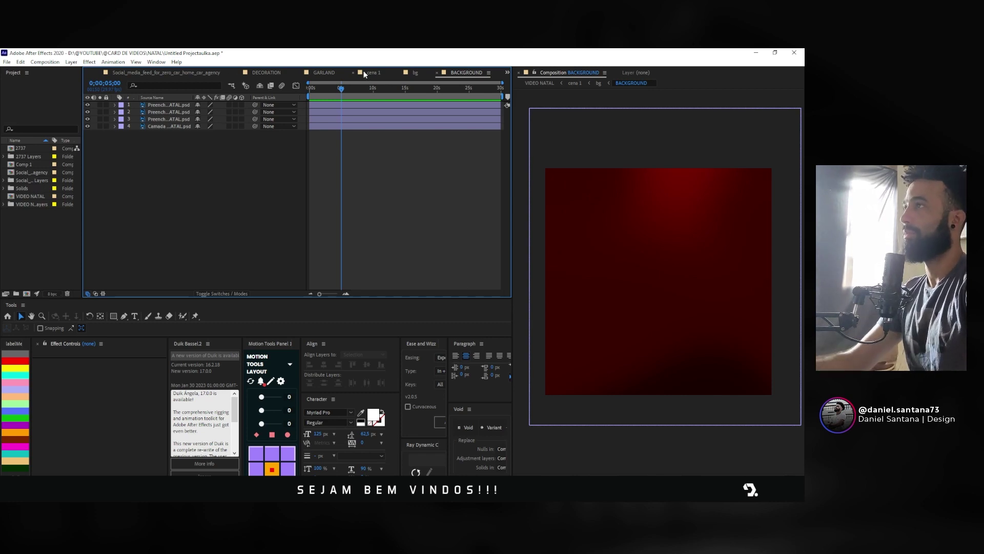
left_click(414, 73)
Step: Move the Camada 1 family photo lower in bg and scale it up slightly
left_click(176, 106)
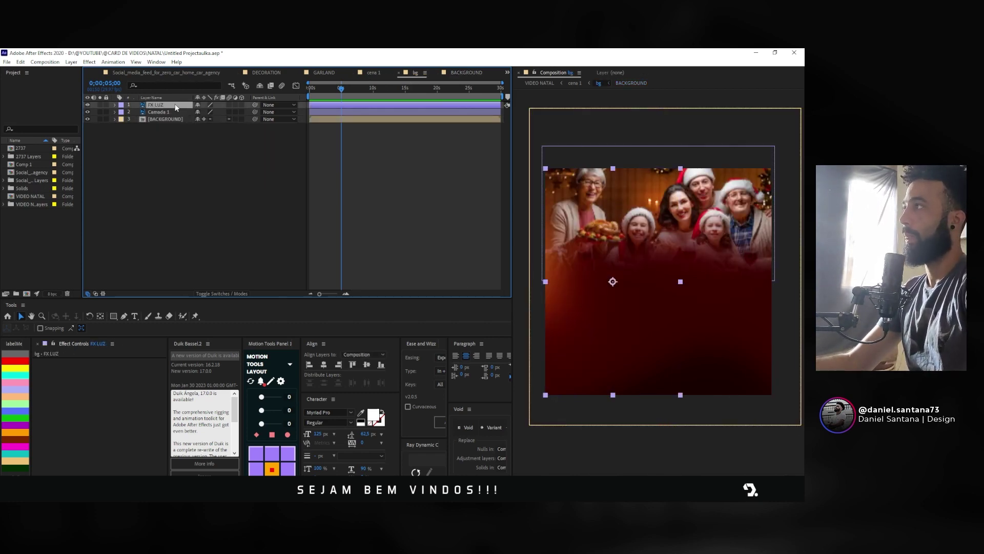
left_click(169, 112)
left_click_drag(669, 181, 669, 206)
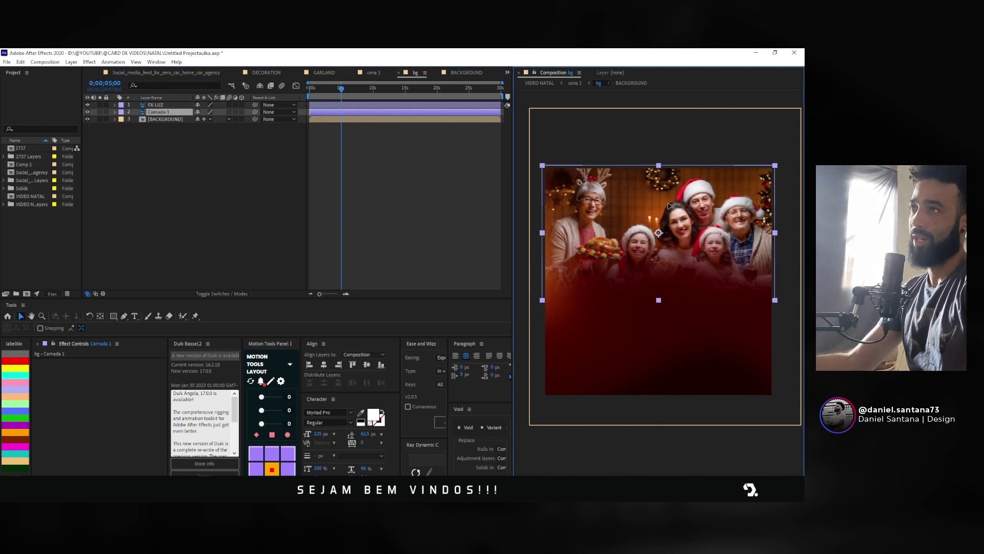
left_click_drag(659, 303, 663, 313)
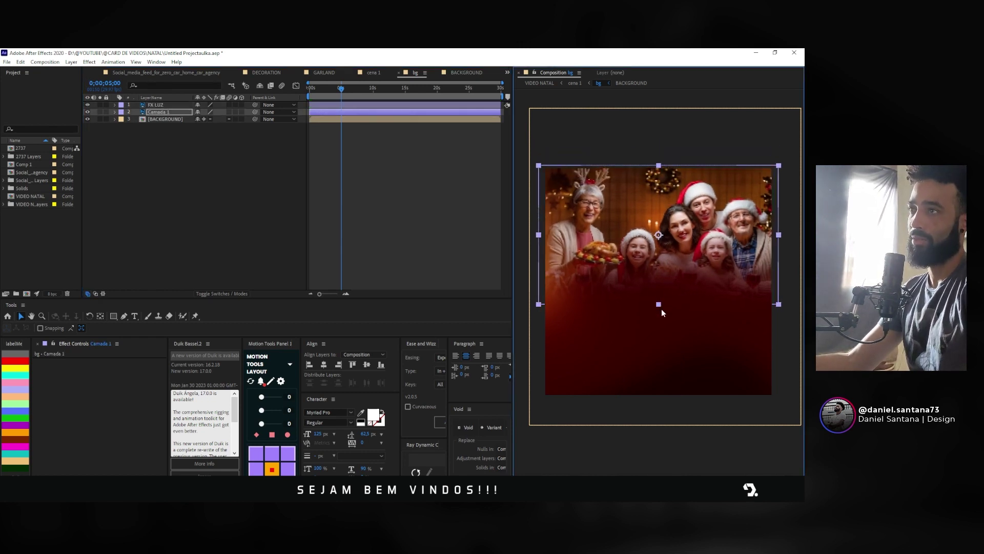
key("shift+Down")
key("shift+Down")
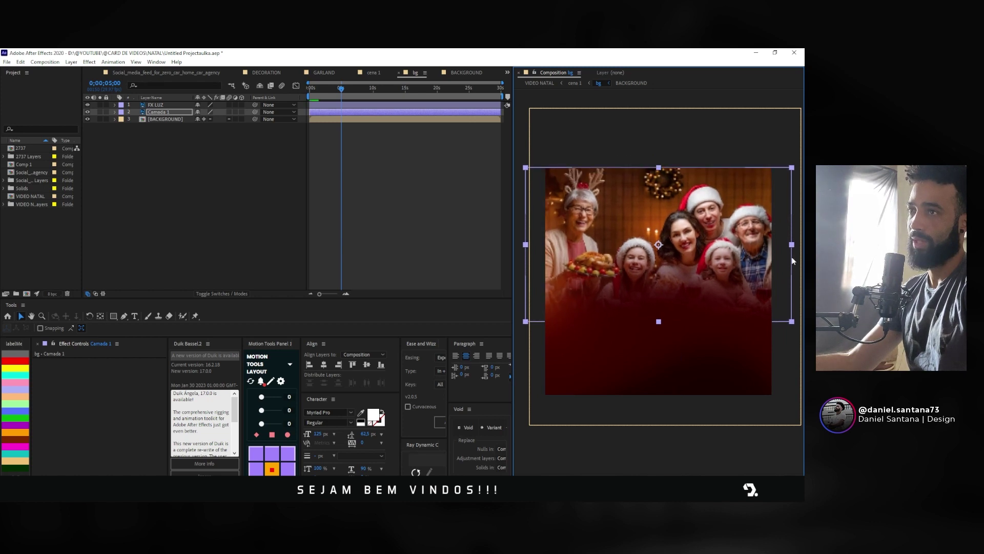
left_click_drag(791, 244, 736, 241)
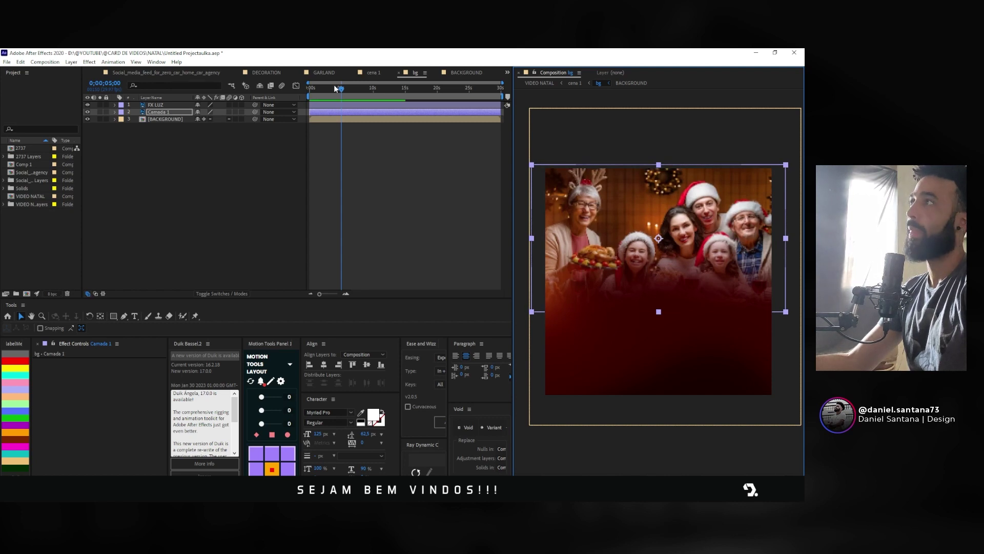
Step: Preview bg from the start, then switch to the DECORATION composition
left_click_drag(335, 89, 311, 88)
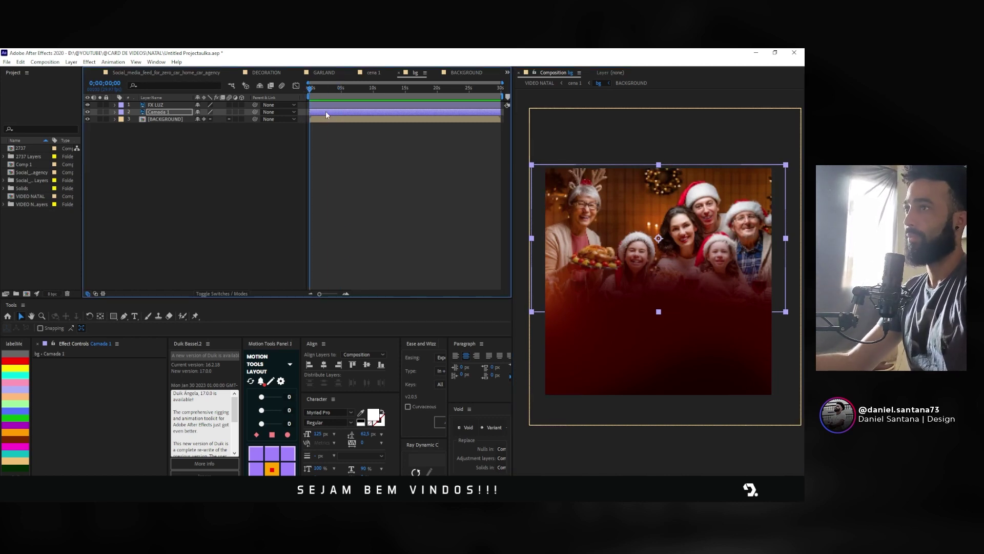
left_click(218, 162)
left_click(168, 106)
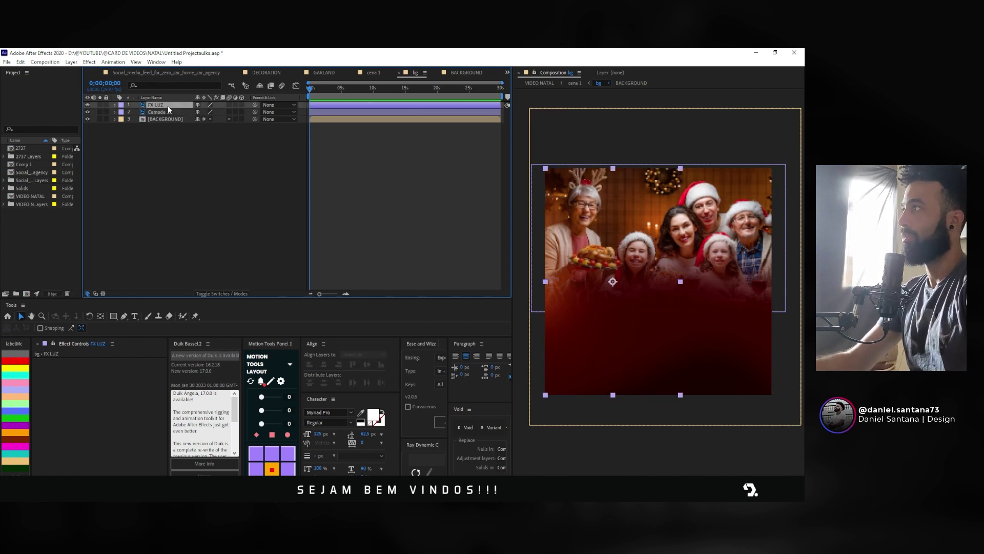
key("space")
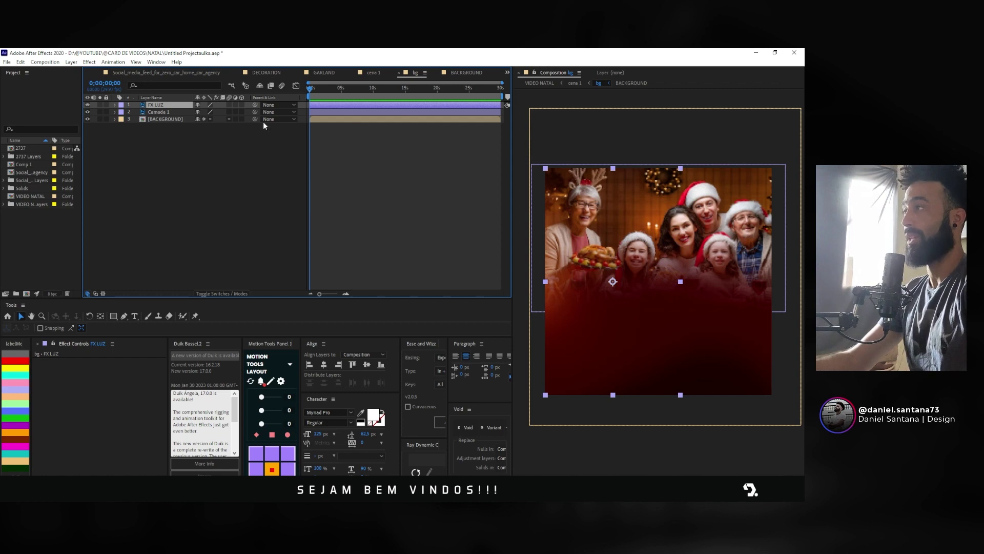
left_click(186, 77)
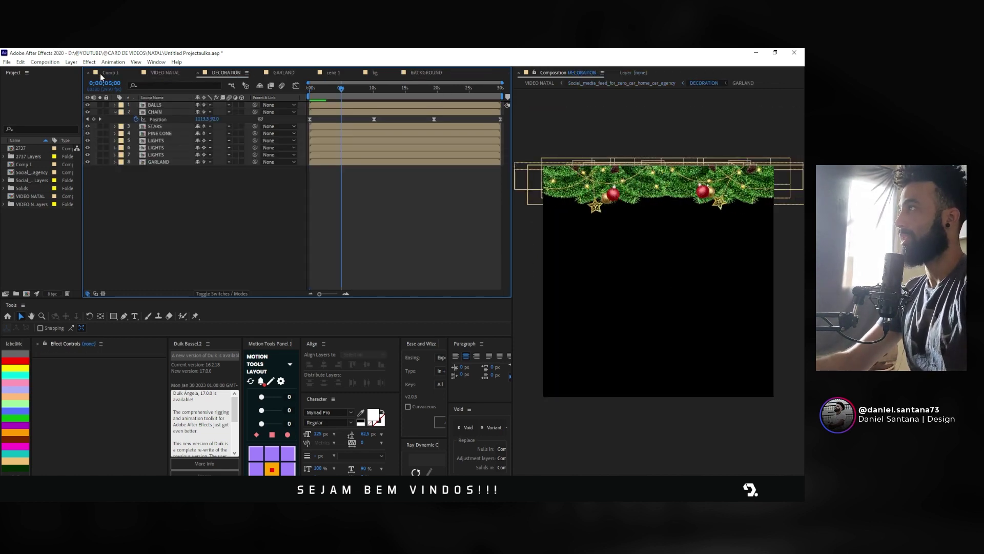
Step: Rename VIDEO NATAL's second layer to 'luz' and select its three Opacity keyframes
left_click(145, 74)
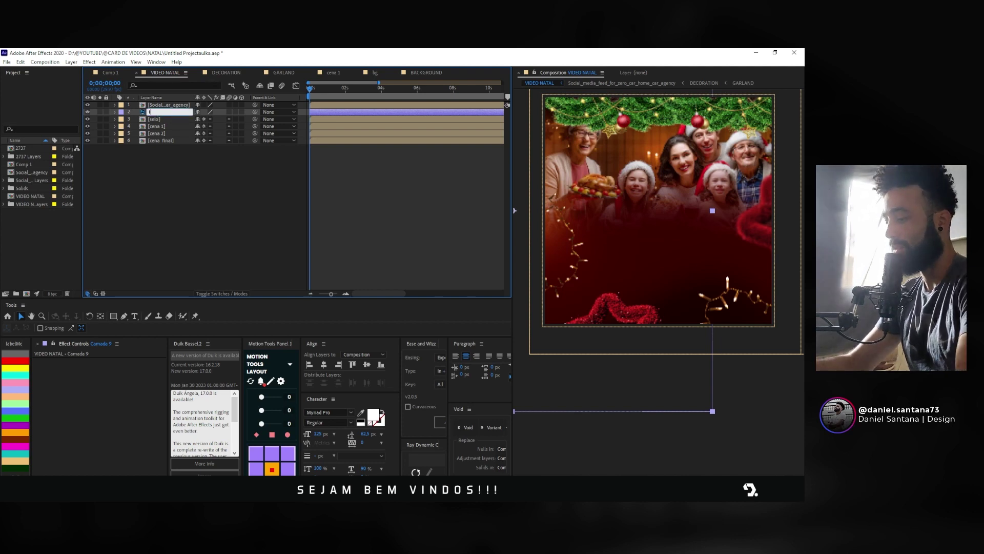
type("luz")
key("Return")
left_click(212, 198)
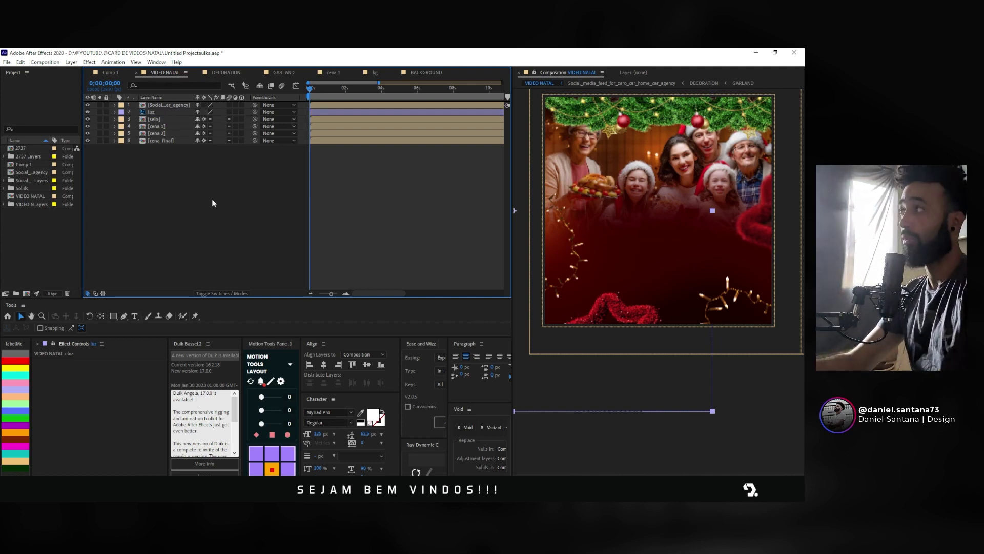
left_click(322, 113)
key("t")
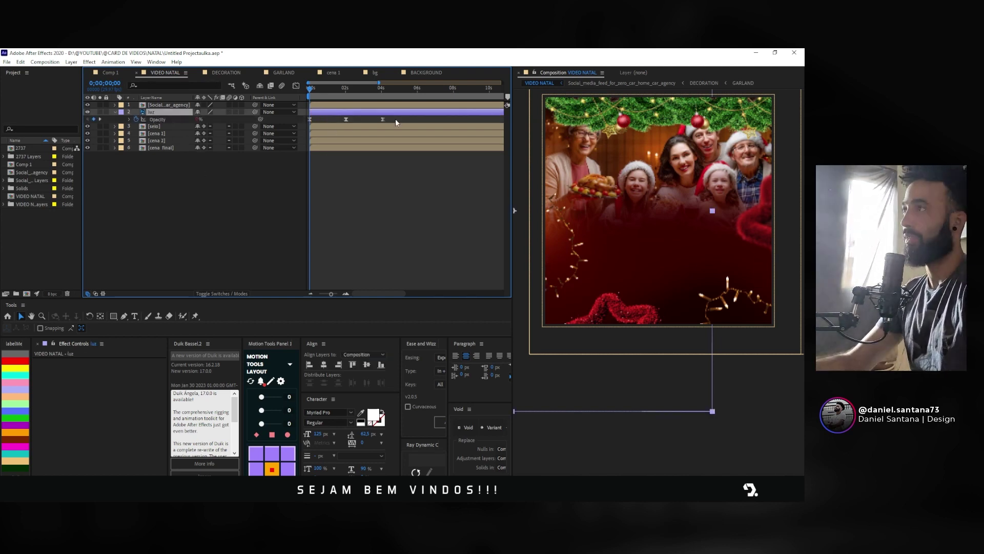
left_click_drag(395, 117, 284, 128)
left_click(300, 192)
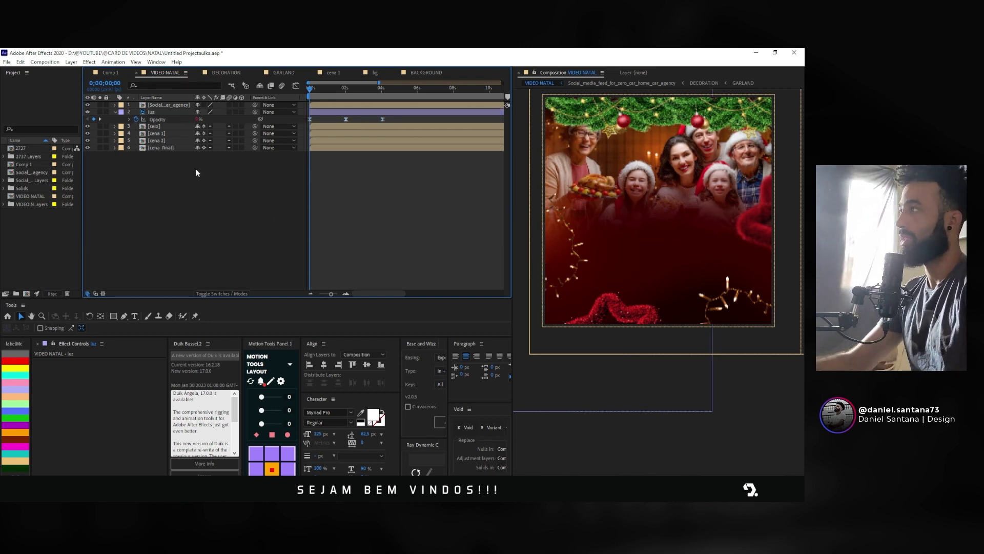
Step: Paste the Opacity keyframes onto FX LUZ in bg and move the last one slightly earlier
left_click(375, 72)
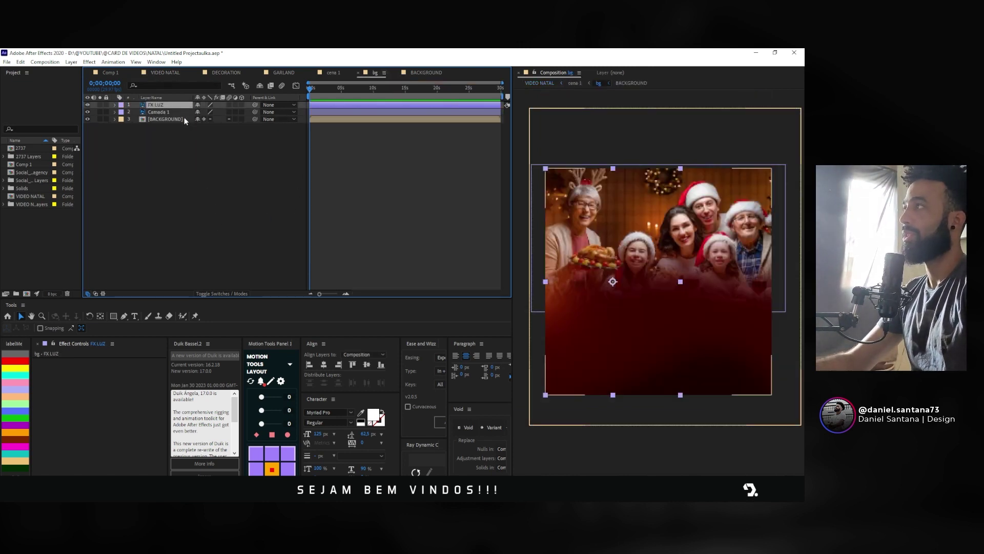
key("ctrl+v")
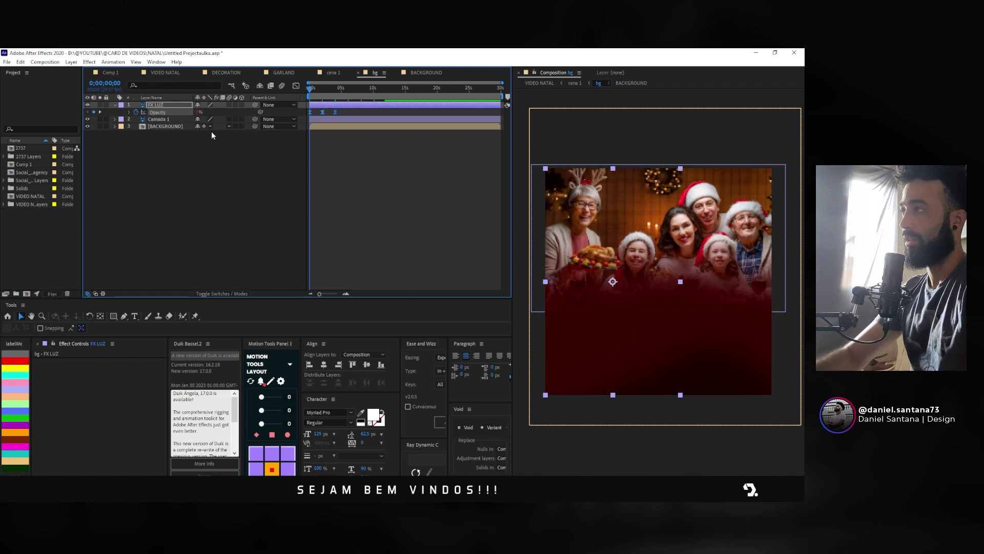
key("equal")
key("equal")
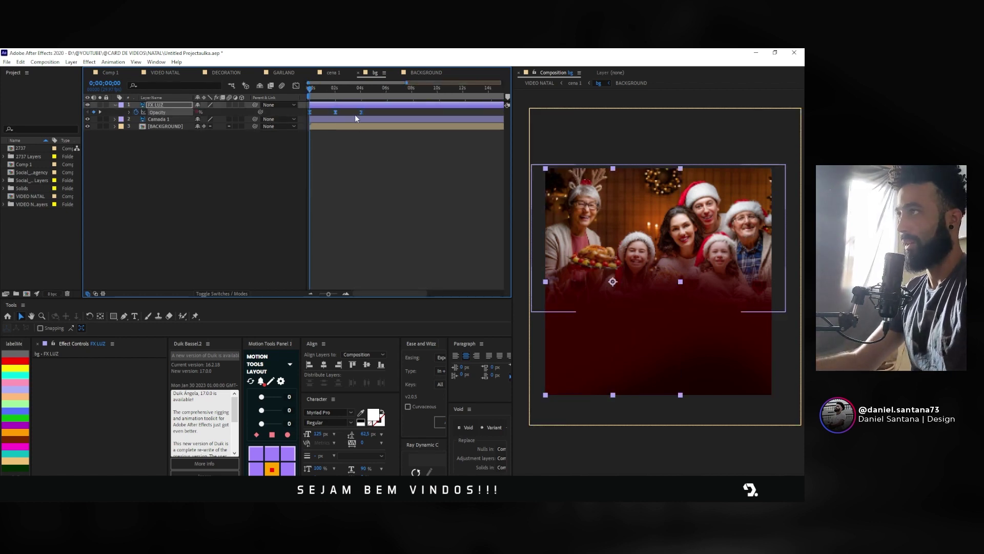
left_click_drag(359, 112, 348, 112)
left_click(186, 164)
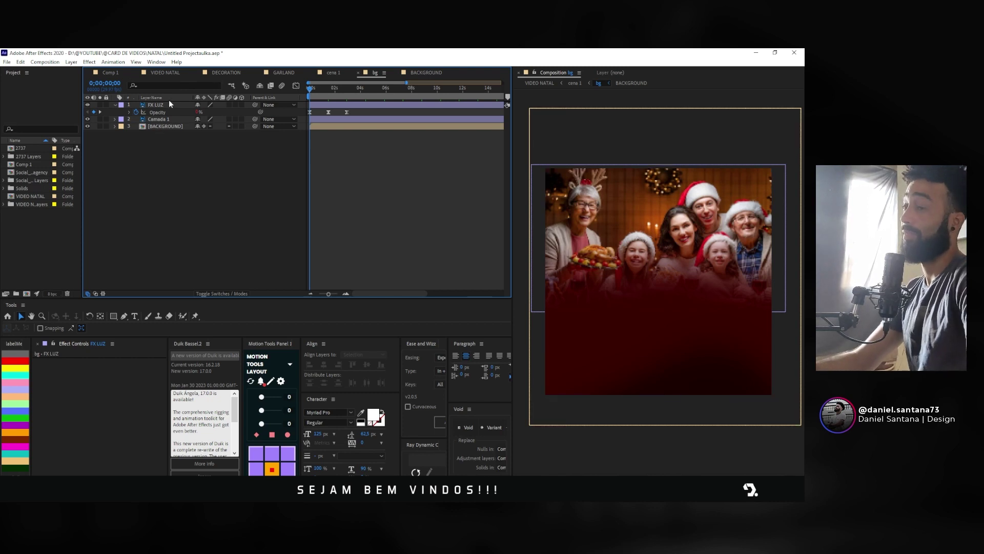
Step: Preview the VIDEO NATAL composition from the start
left_click(177, 73)
key("space")
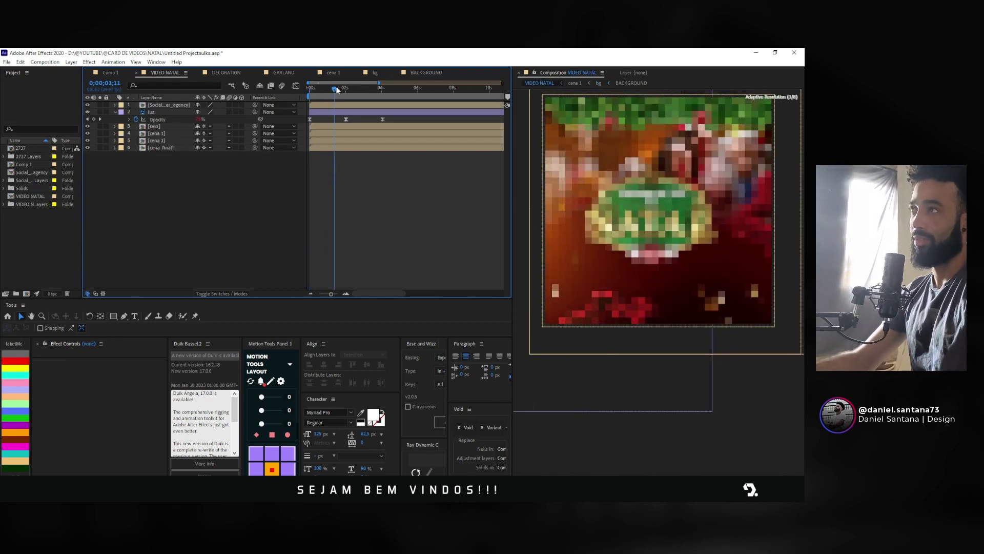
key("space")
key("space")
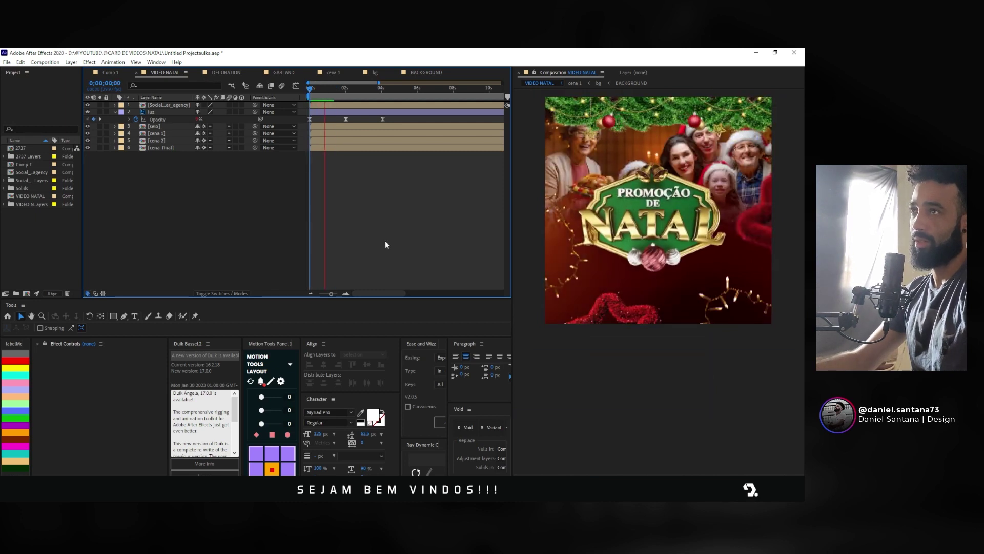
key("space")
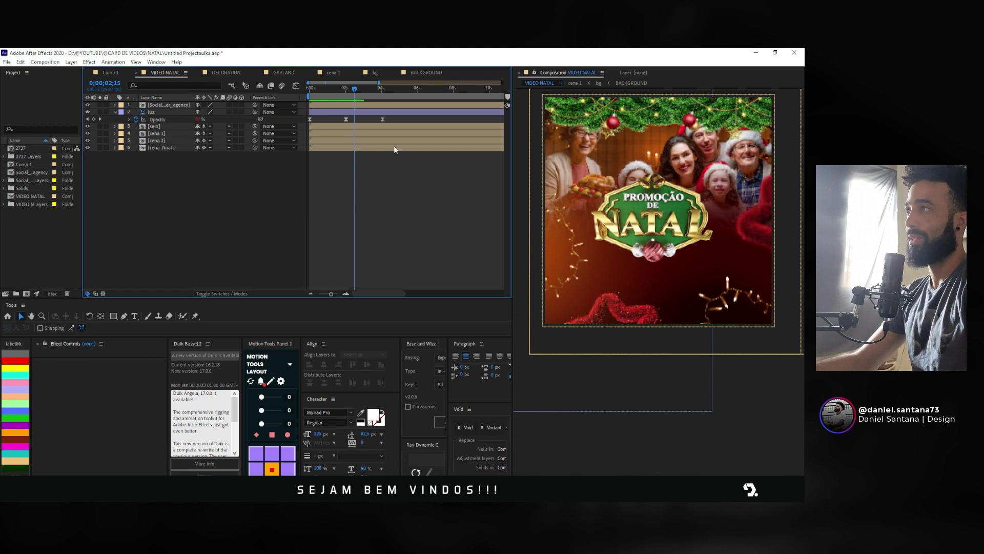
Step: Nudge the top garland feed layer up two Shift+Up steps and preview the result
left_click(367, 106)
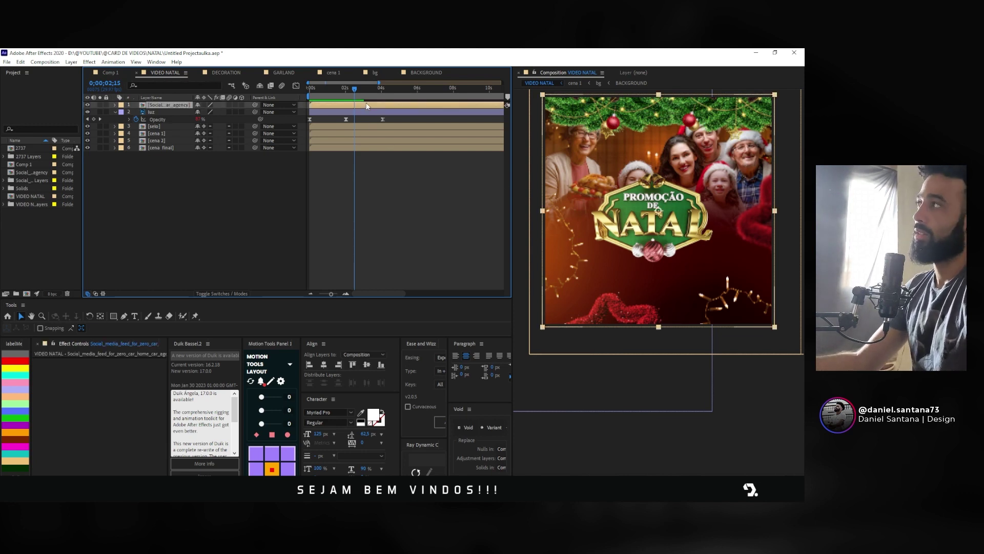
key("shift+Up")
key("shift+Up")
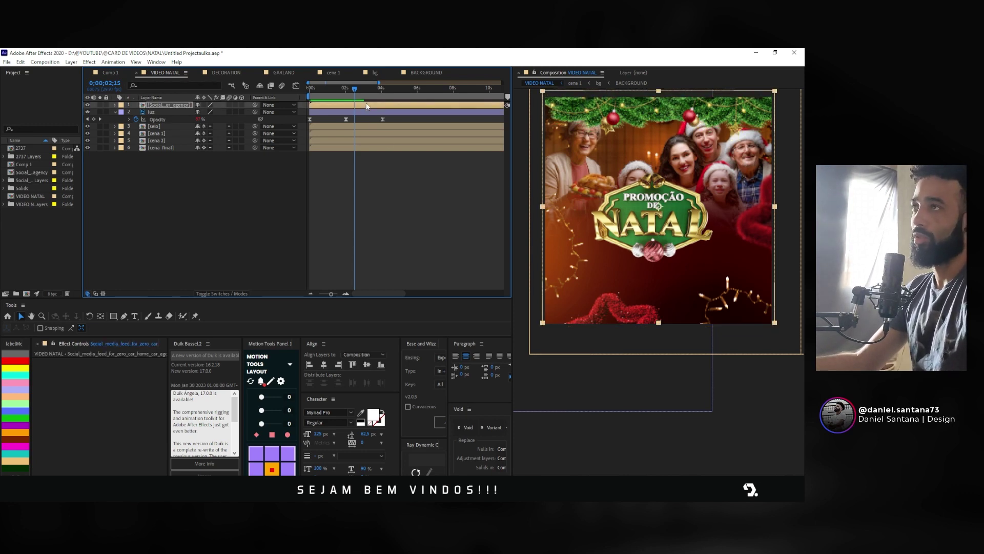
key("shift+Up")
key("shift+Up")
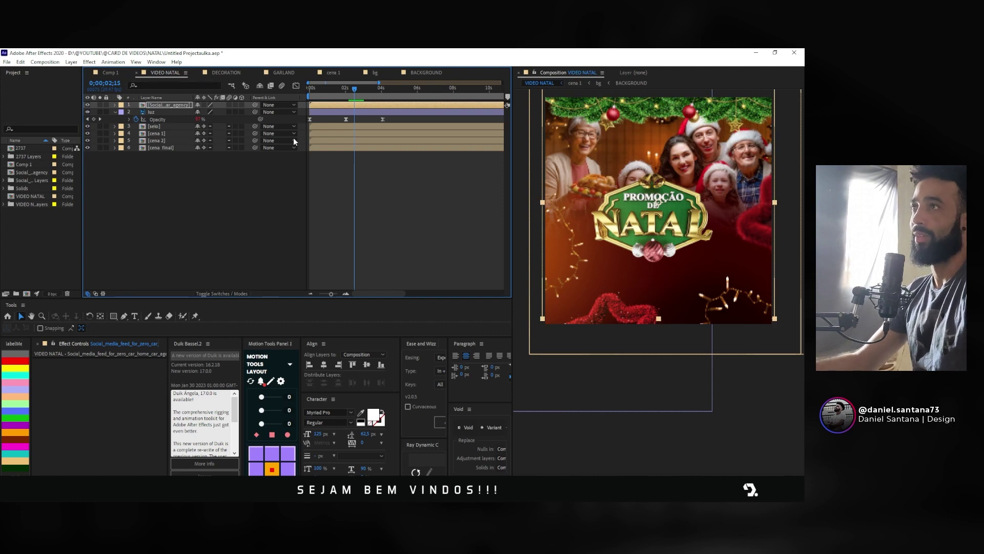
left_click(330, 189)
key("space")
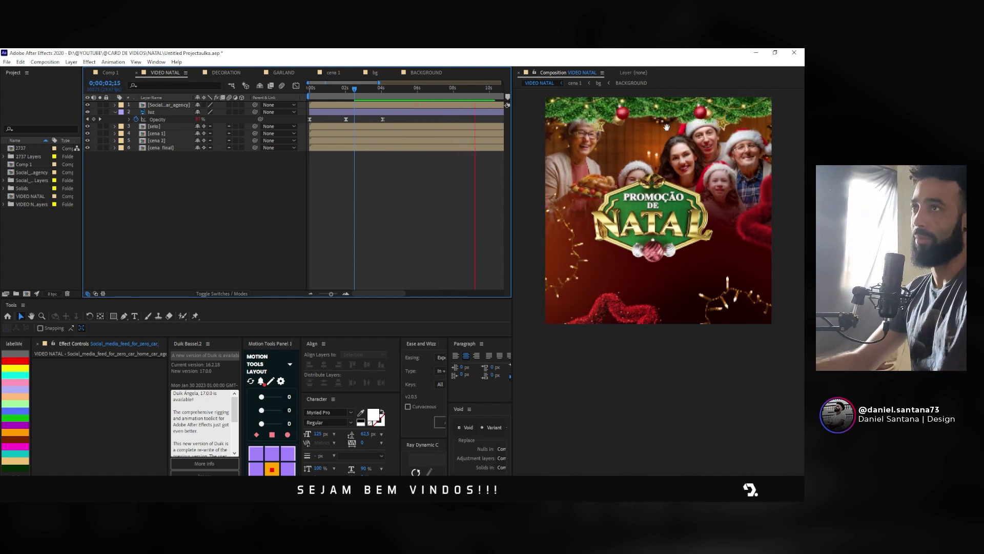
key("space")
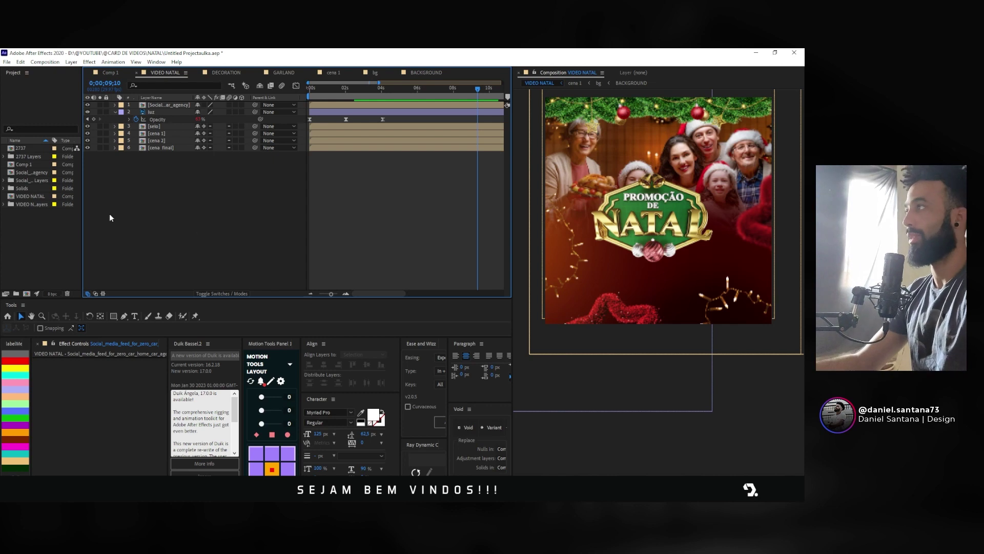
Step: In the BALLS precomp, spread the red ball's Rotation keyframes apart and shift one earlier
double_click(156, 105)
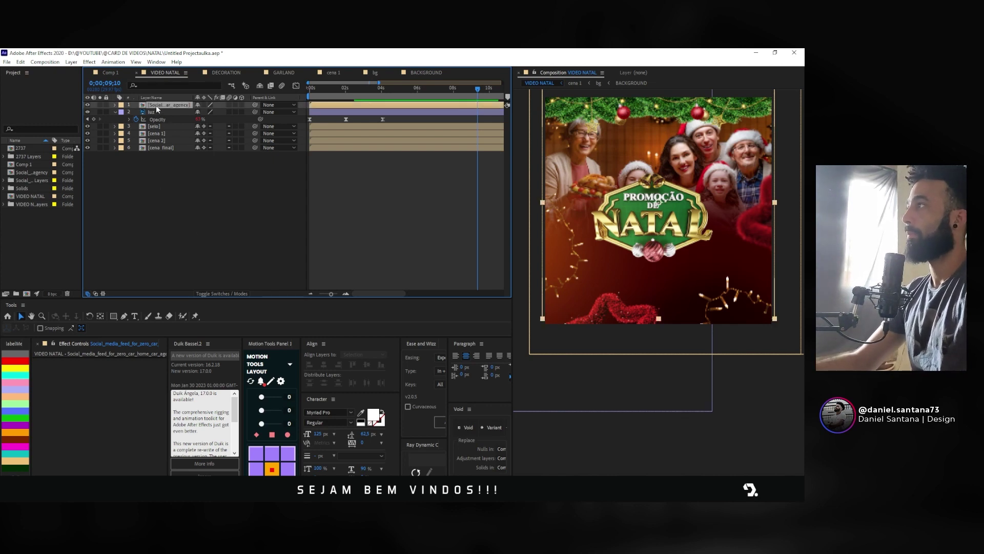
double_click(155, 106)
left_click(156, 105)
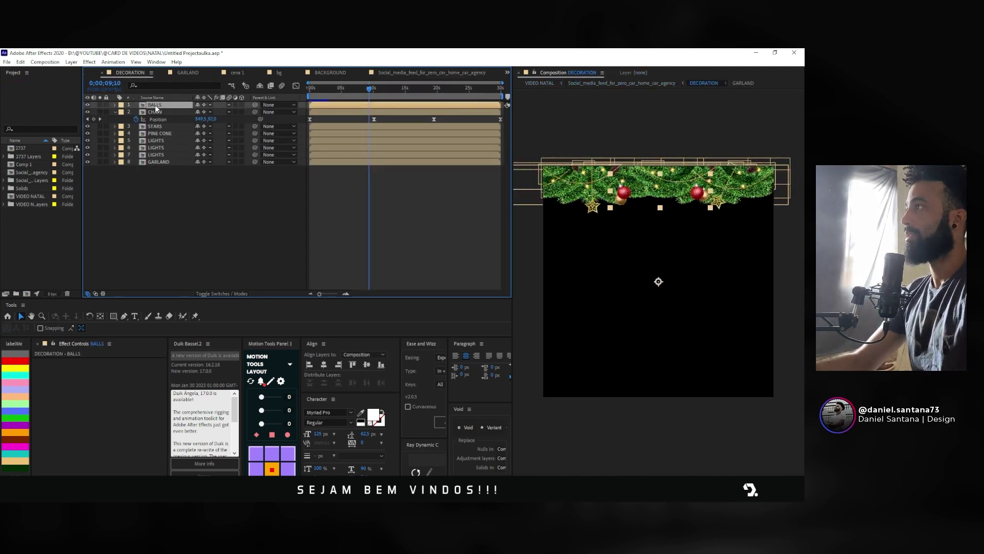
double_click(156, 105)
key("semicolon")
left_click(370, 141)
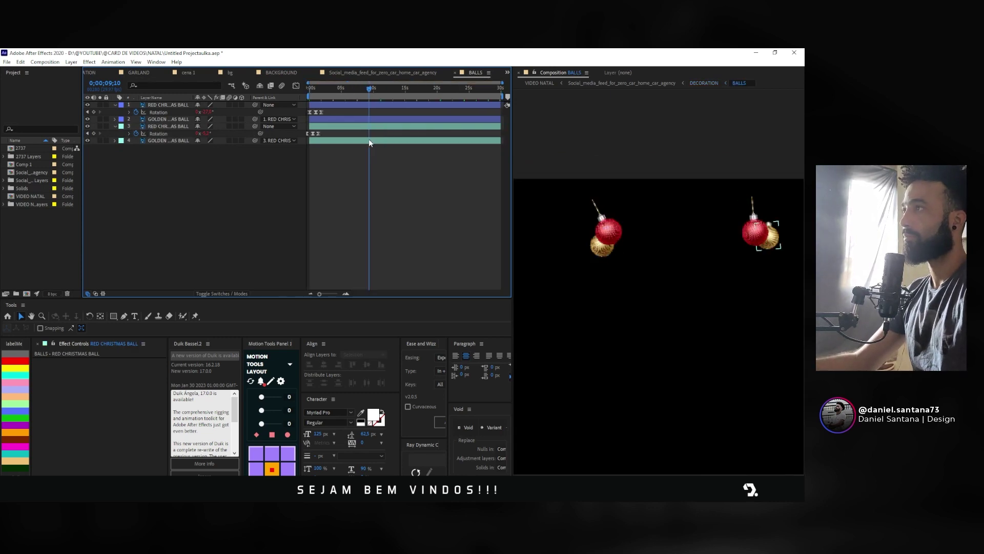
left_click(285, 112)
scroll(315, 116, "up", 3, "alt")
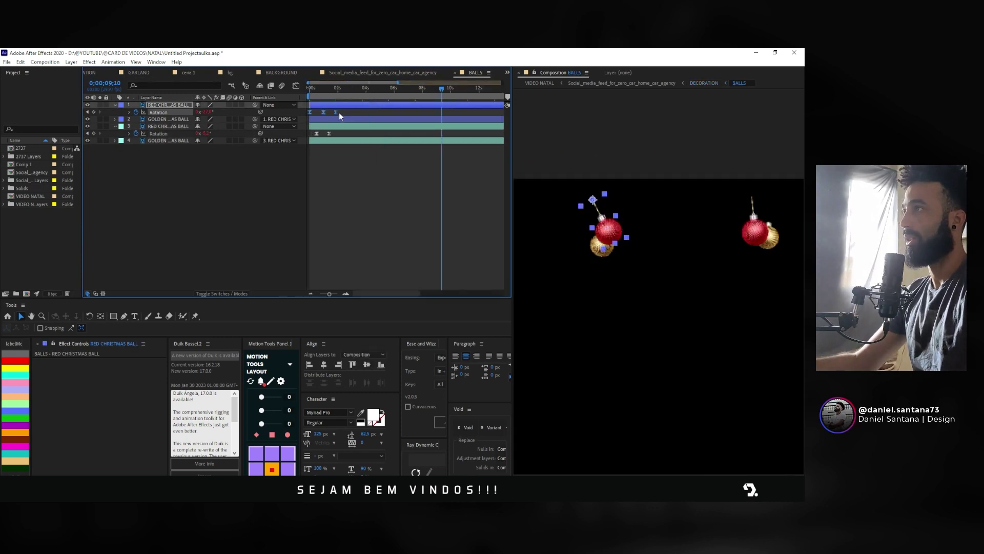
mouse_move(339, 112)
left_mouse_down()
mouse_move(366, 111)
mouse_move(307, 142)
left_mouse_up()
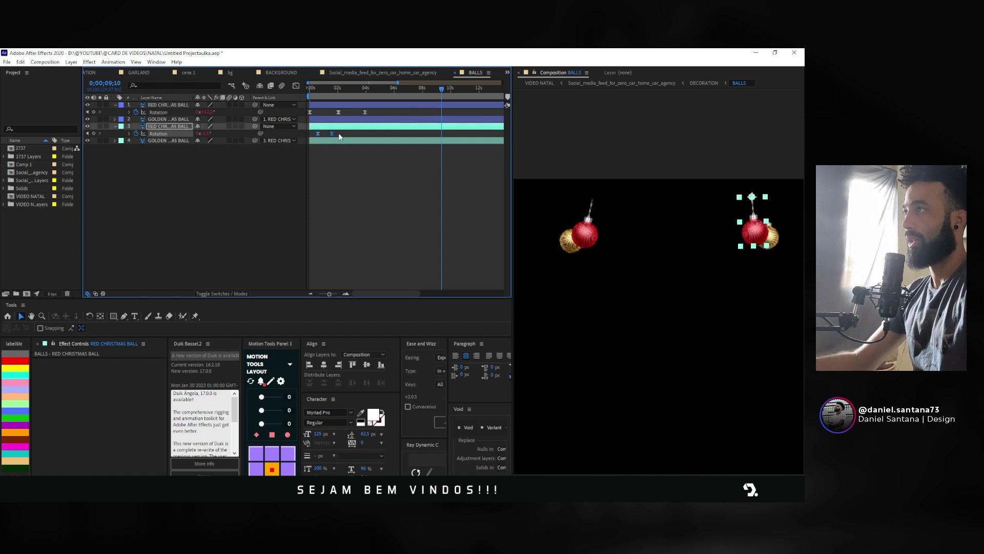
left_click_drag(368, 134, 358, 135)
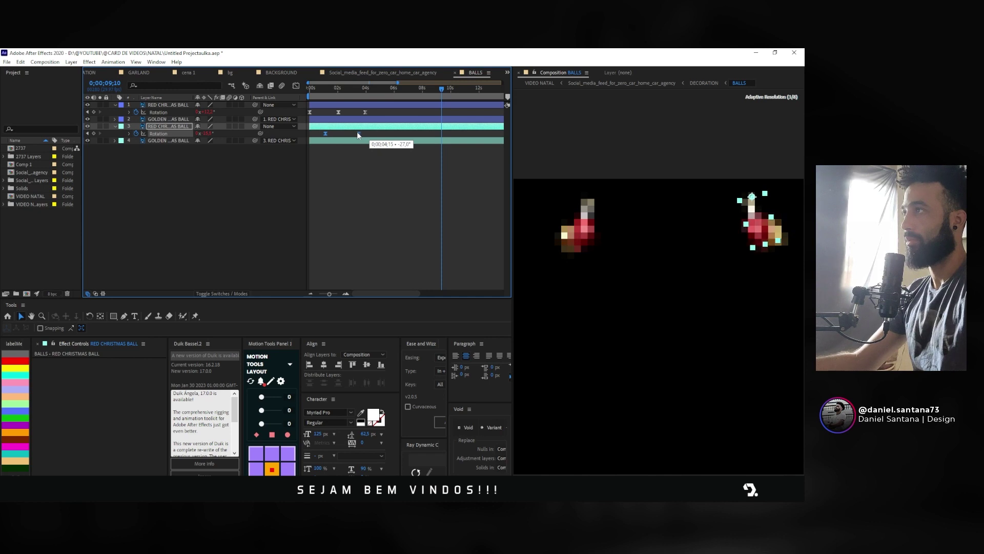
Step: Inspect the CHAIN layer's Position and its CHAIN composition inside DECORATION
left_click(364, 73)
double_click(180, 106)
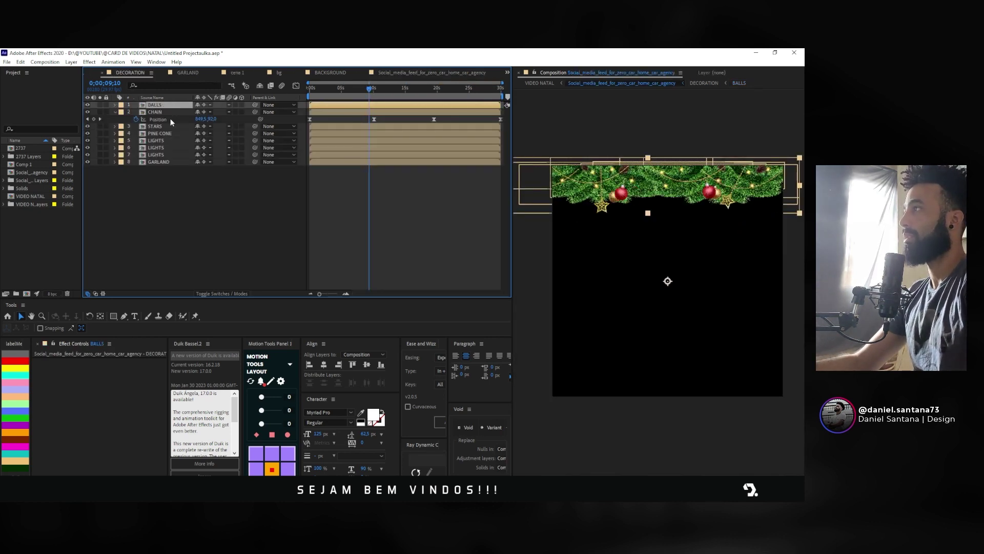
left_click(155, 112)
key("p")
double_click(155, 112)
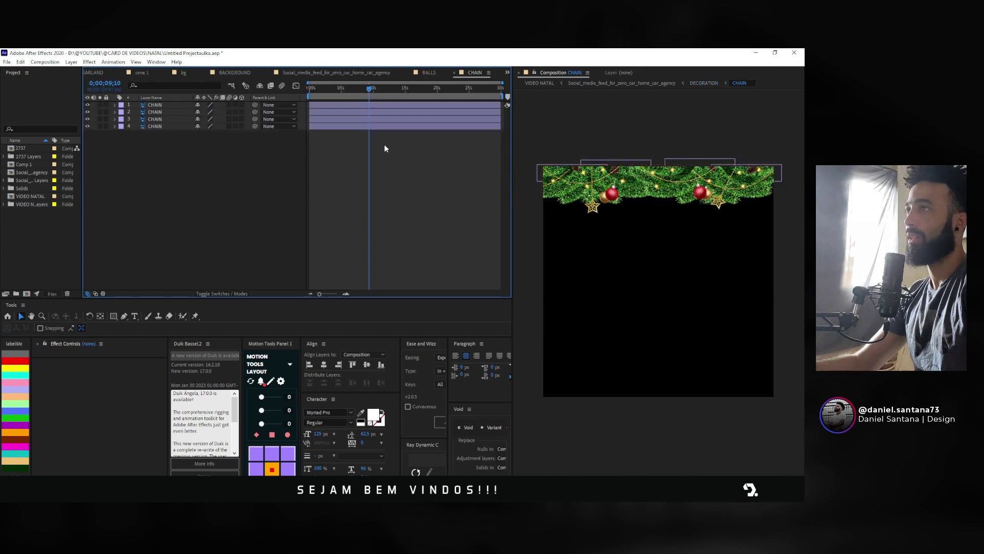
left_click(340, 74)
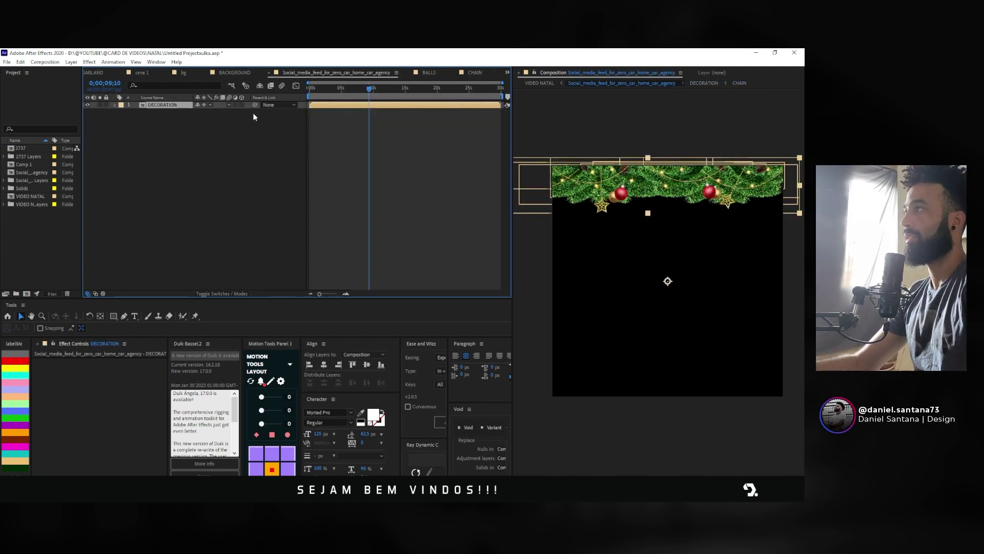
double_click(175, 105)
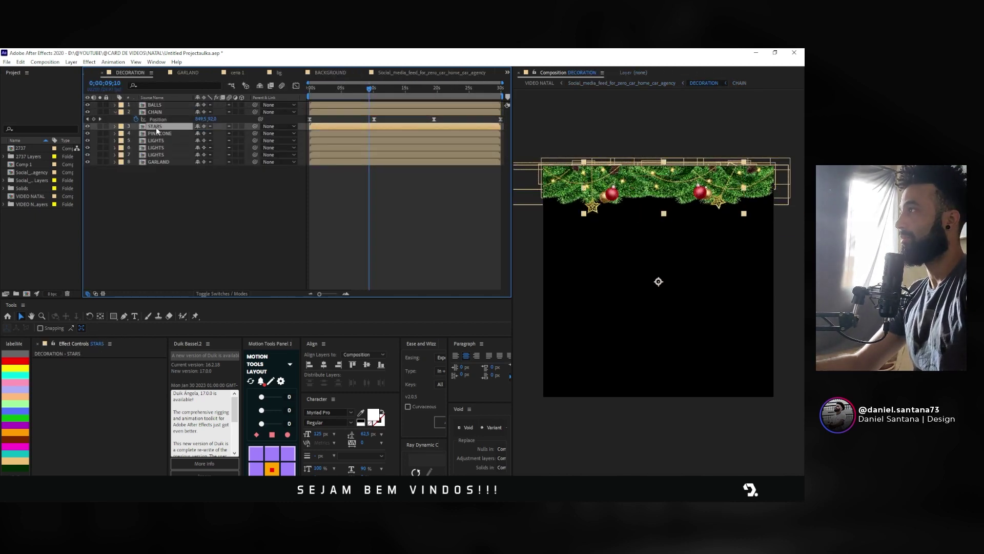
Step: In the STARS precomp, push both STAR layers' Rotation keyframes later and spread them apart
double_click(156, 127)
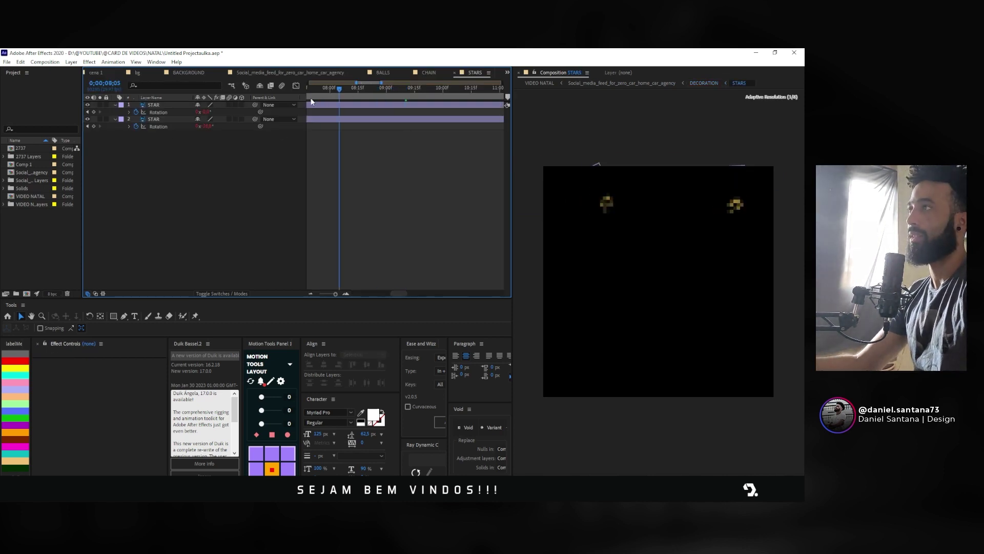
left_click_drag(385, 91, 367, 187)
key("semicolon")
key("Home")
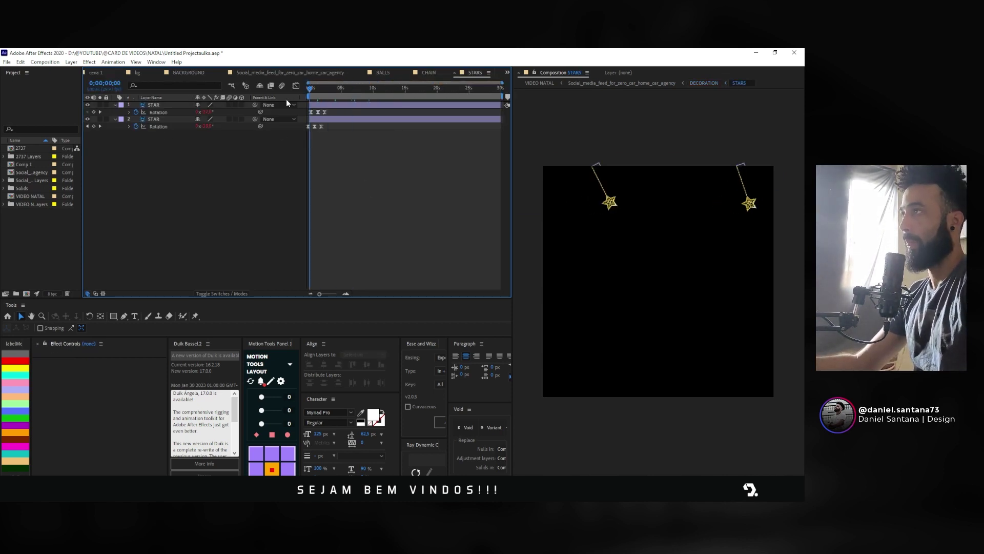
key("equal")
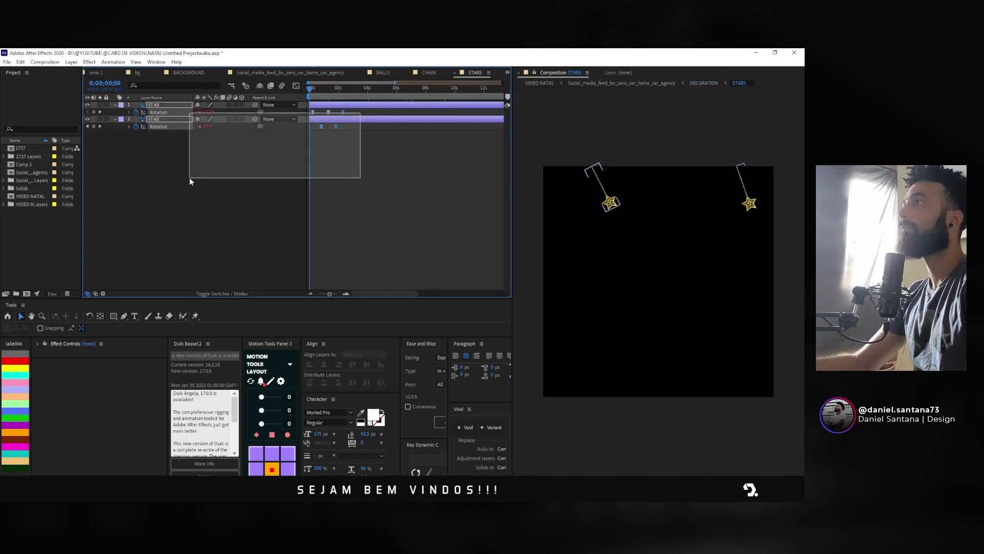
left_click_drag(359, 100, 189, 177)
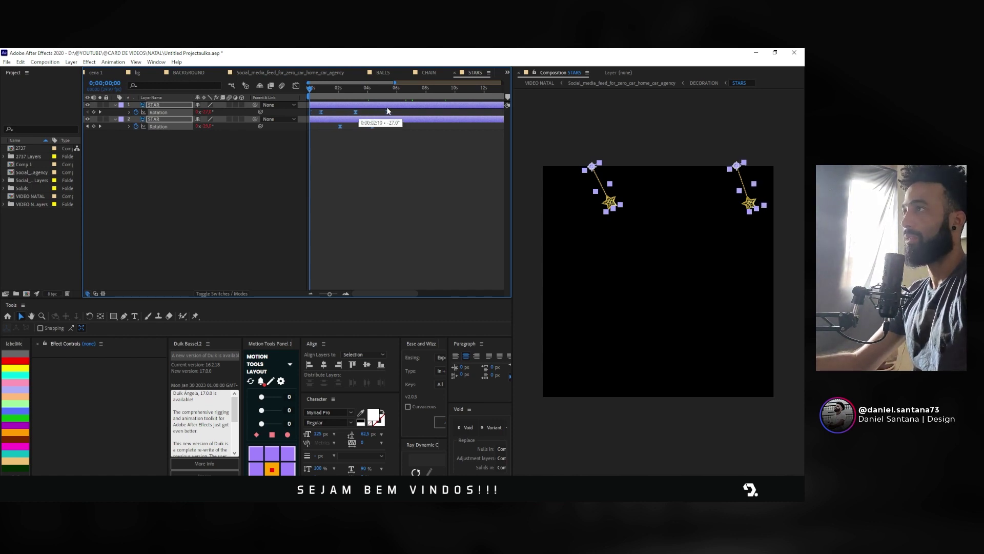
left_click_drag(388, 111, 399, 111)
key("F2")
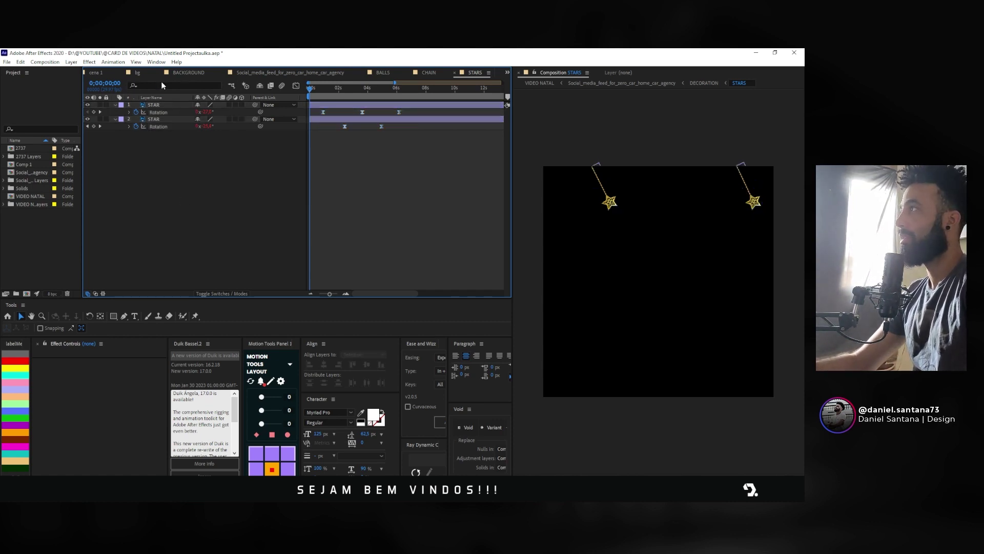
left_click(476, 74)
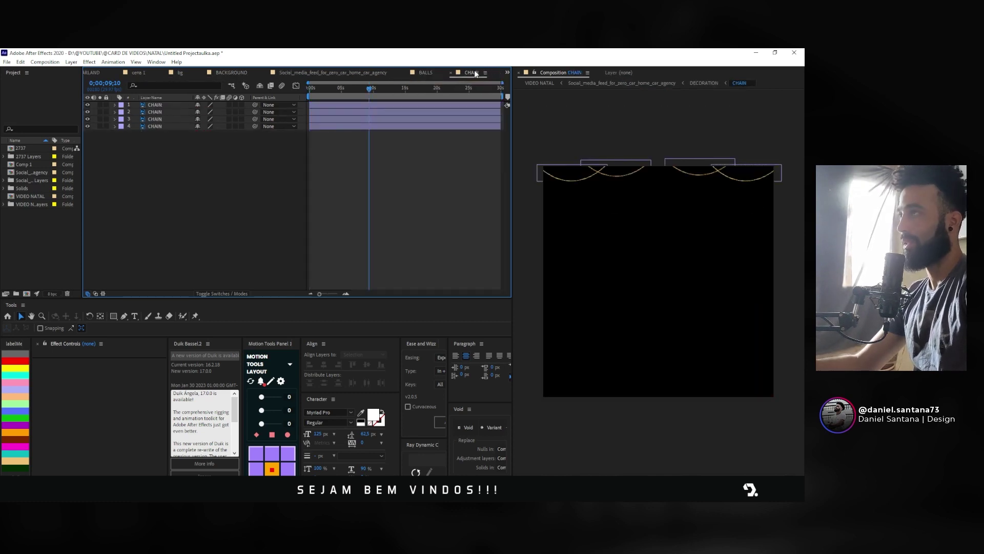
key("ctrl+w")
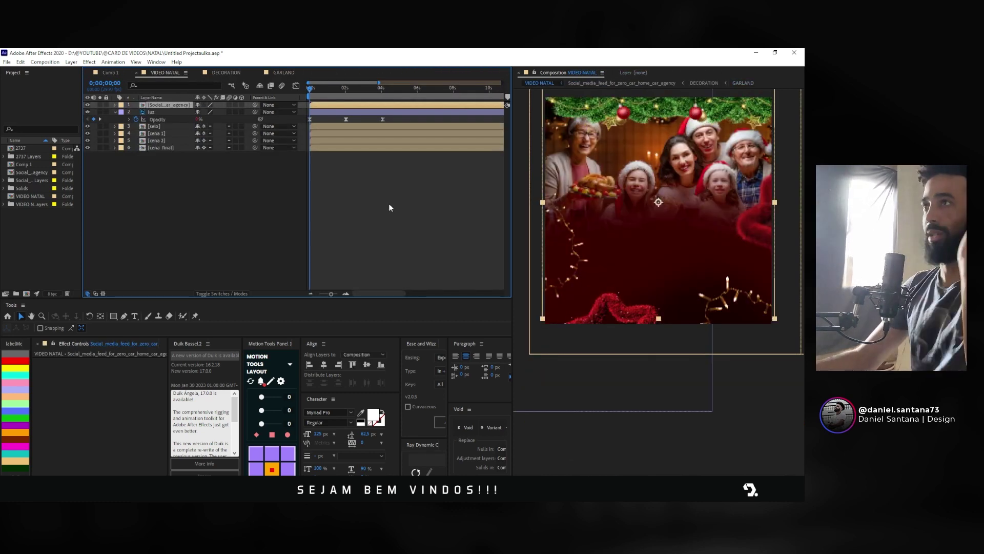
Step: Play and stop the VIDEO NATAL preview, then select the cena 1 layer
key("space")
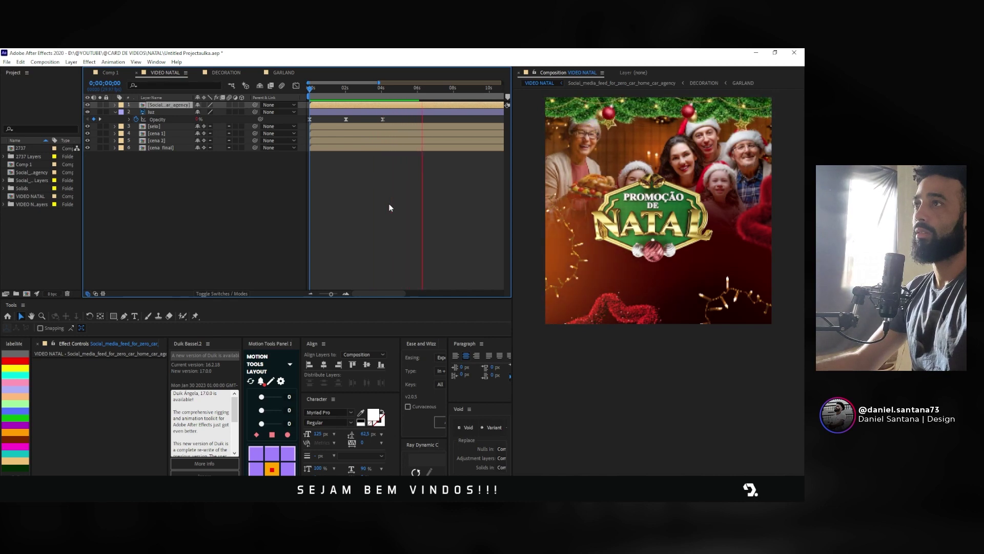
key("space")
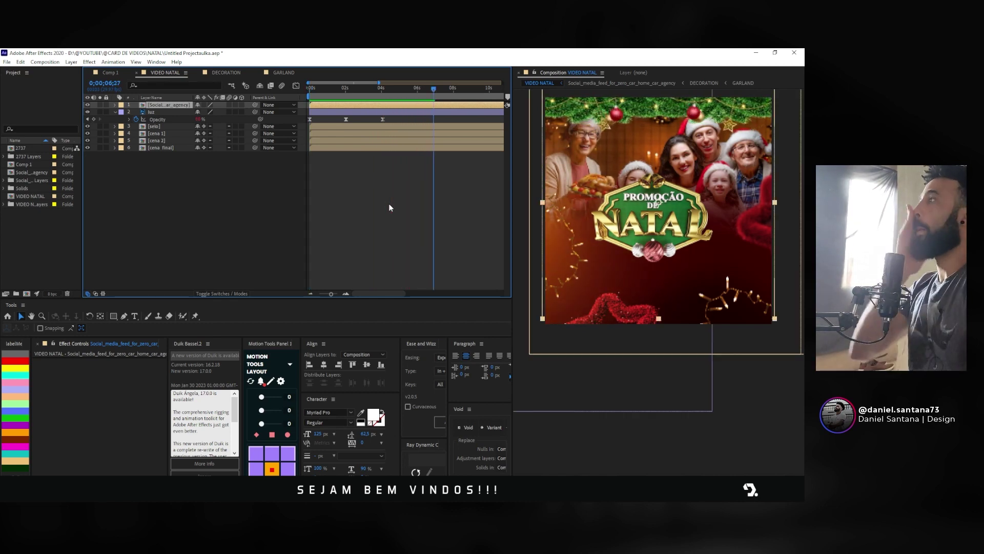
left_click(164, 133)
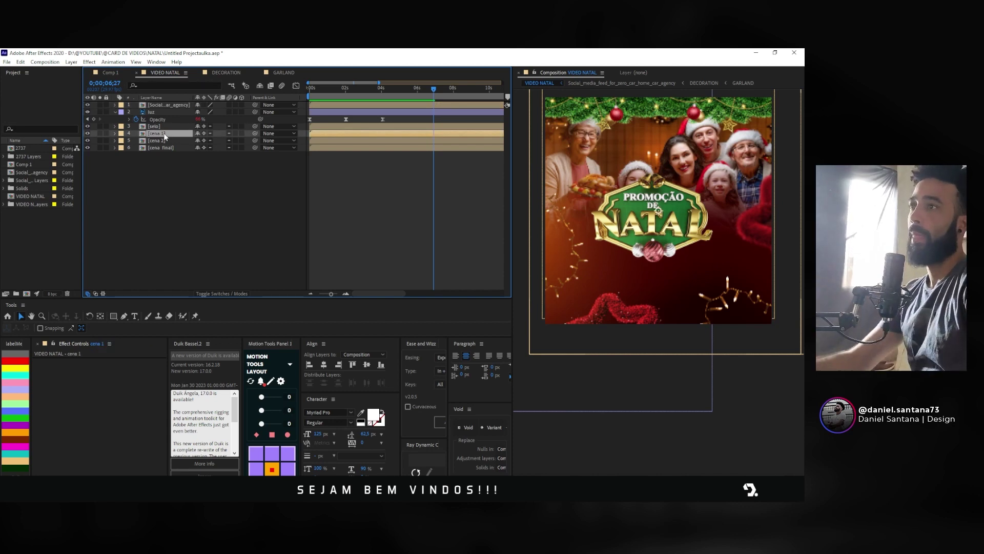
Step: Open the cena 1 composition and its nested ELEMENTOS composition
double_click(164, 134)
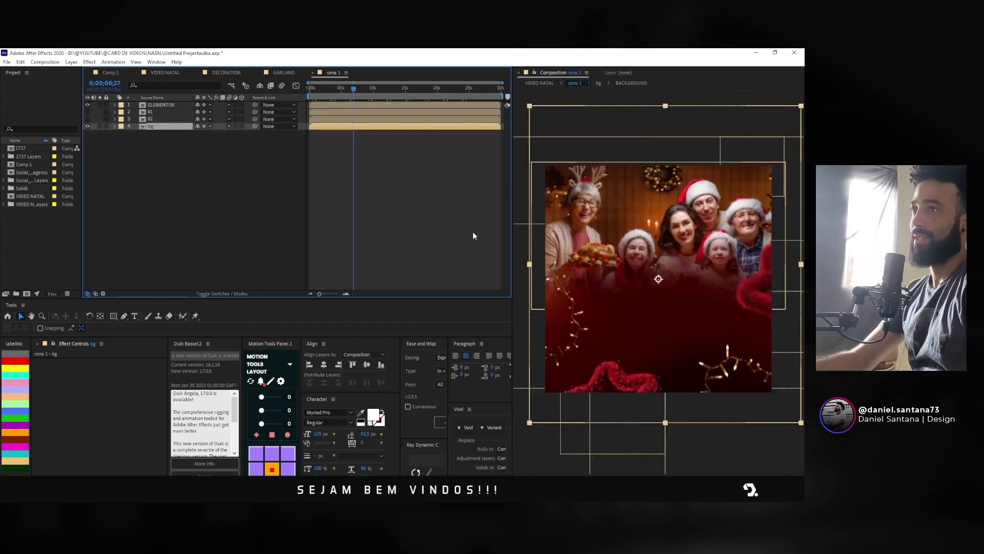
left_click(202, 211)
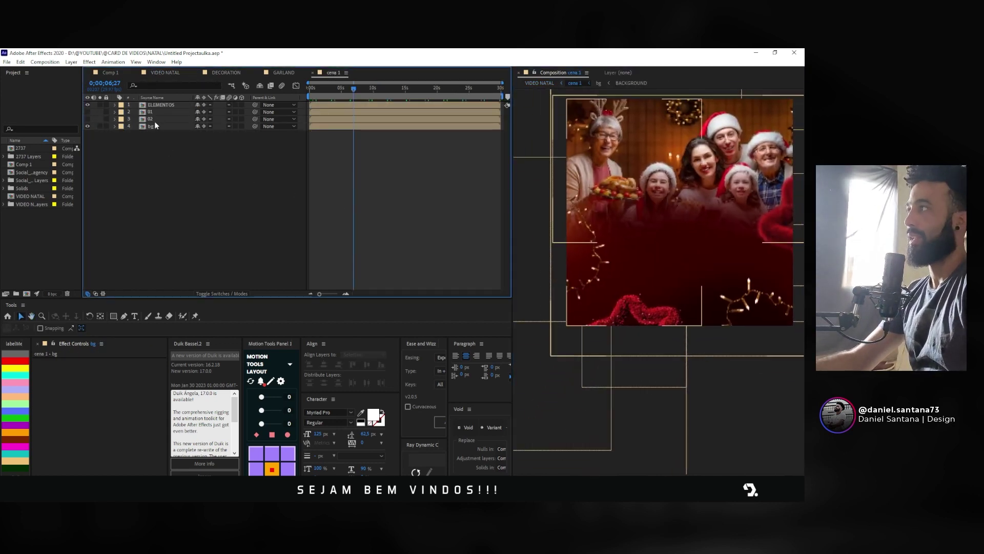
left_click_drag(155, 119, 151, 113)
left_click(151, 106)
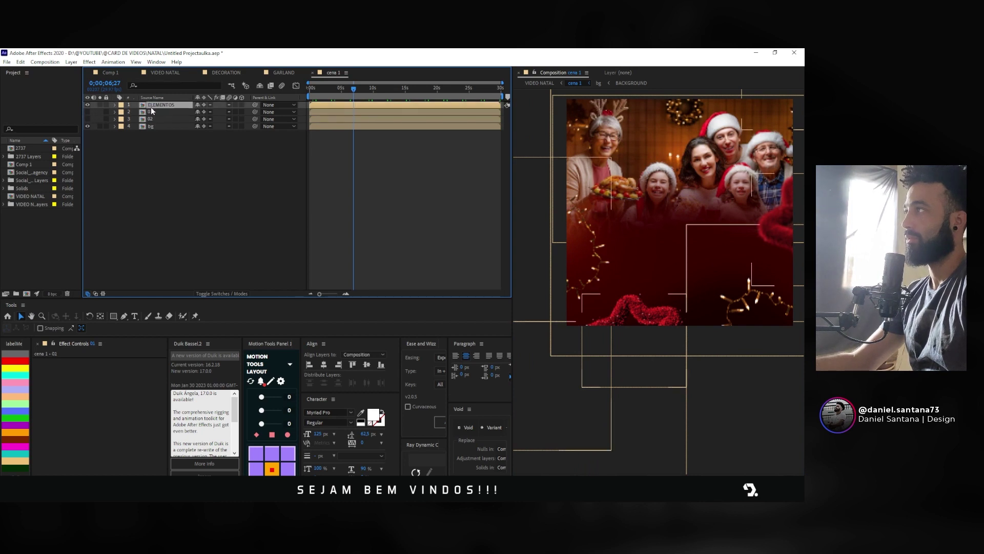
double_click(158, 107)
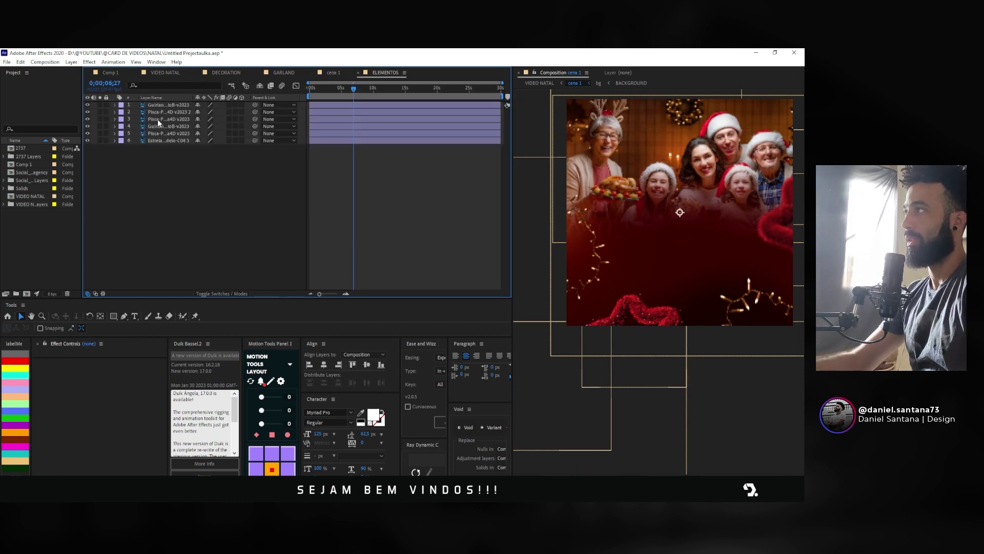
Step: Hide all six ELEMENTOS layers, then delete the duplicate second light-string layer
left_click(580, 280)
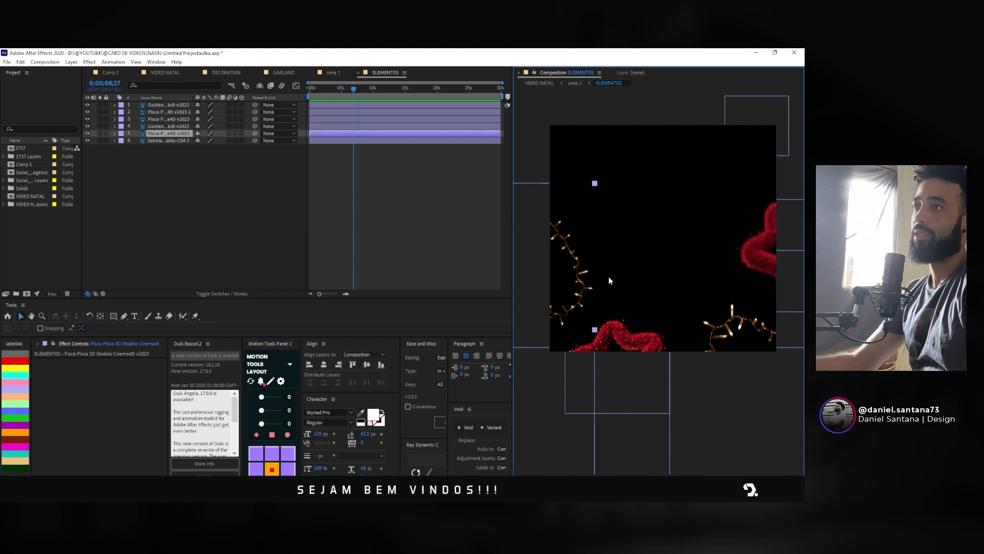
scroll(608, 275, "down", 2)
left_click_drag(358, 97, 309, 100)
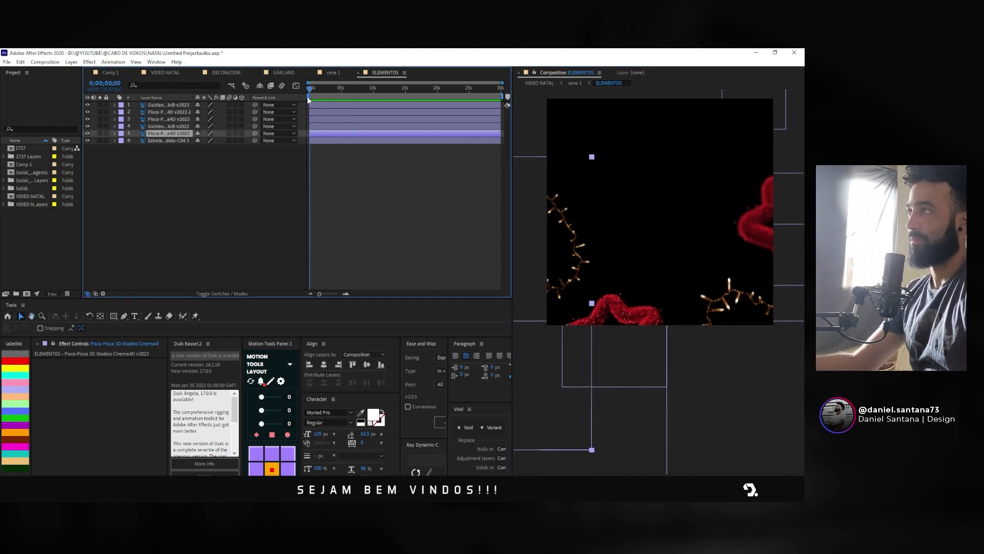
left_click(174, 197)
left_click(624, 304)
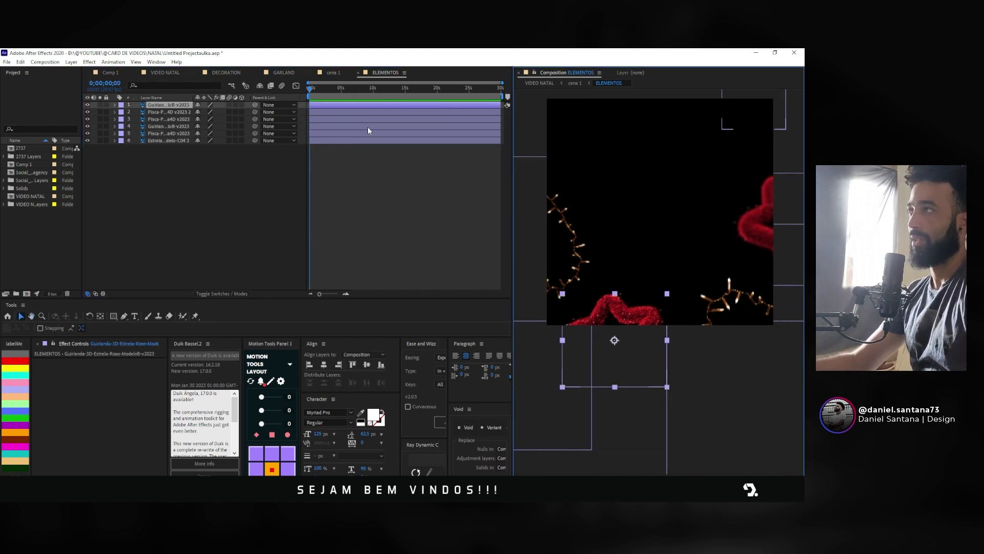
key("ctrl+a")
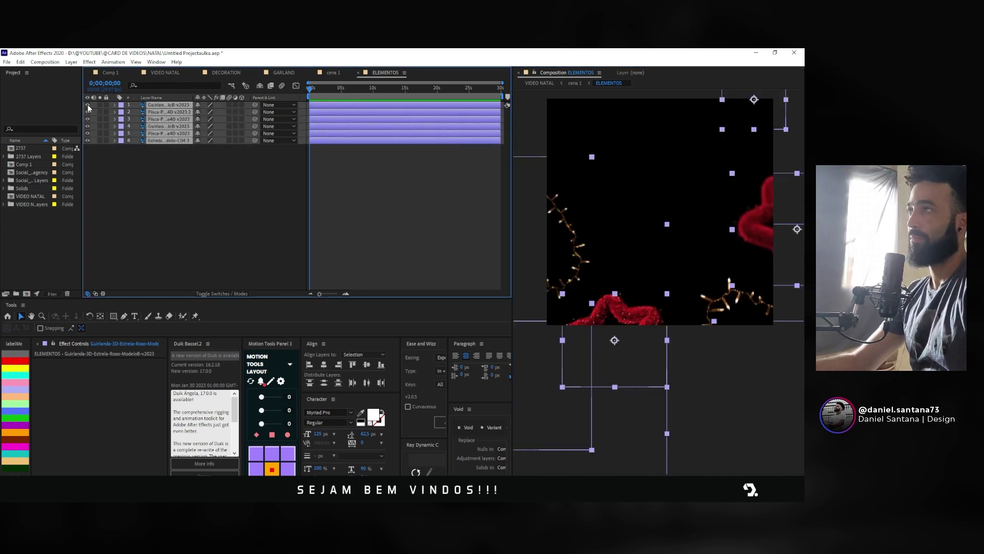
key("ctrl+shift+a")
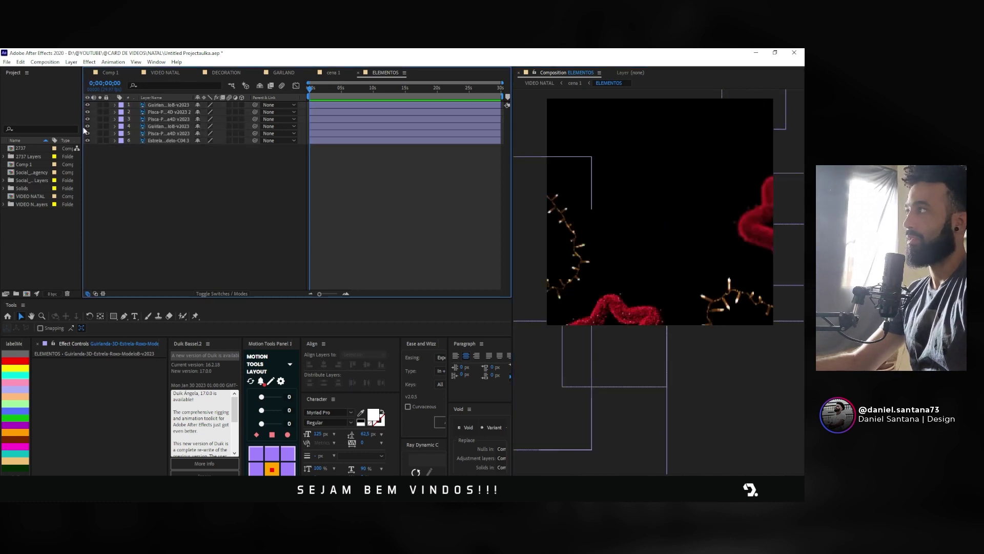
left_click_drag(87, 104, 91, 174)
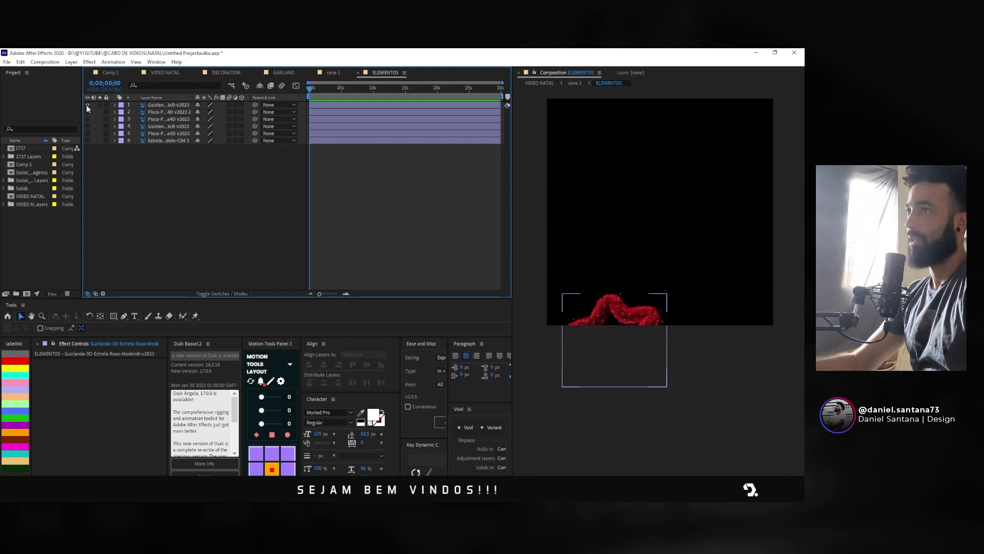
left_click_drag(87, 112, 88, 109)
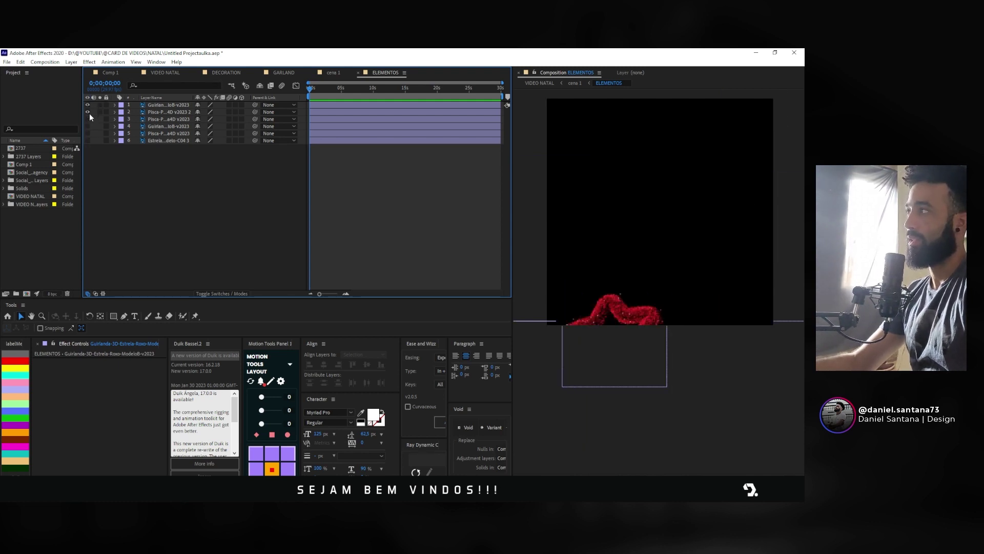
left_click(115, 113)
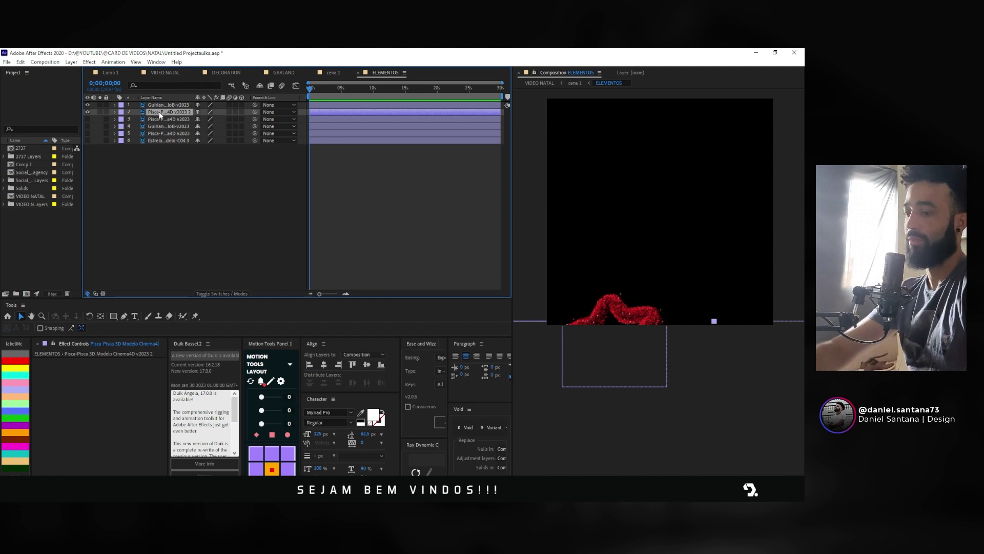
key("Delete")
Step: Unhide the remaining layers, delete the Estrela star layer, and select the four left
left_click(87, 112)
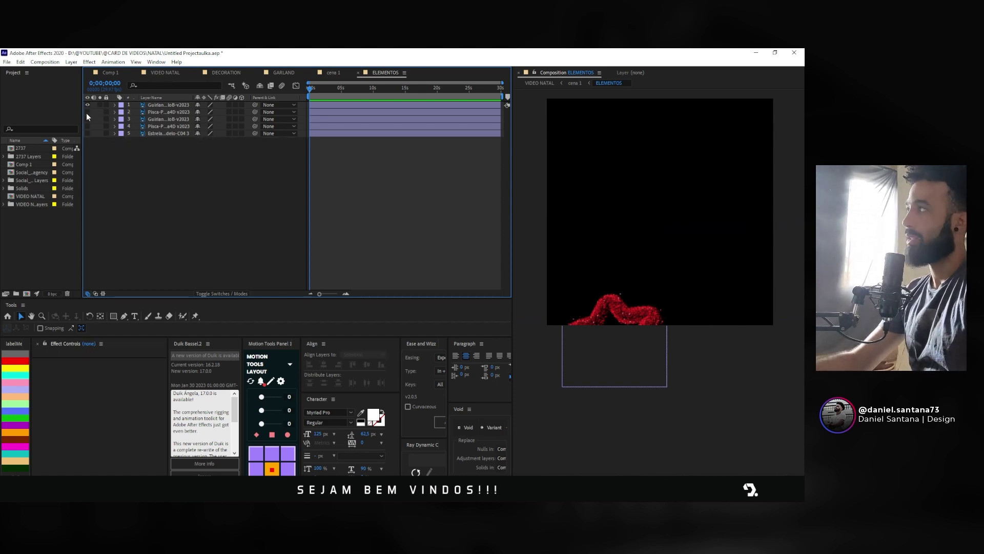
left_click(87, 118)
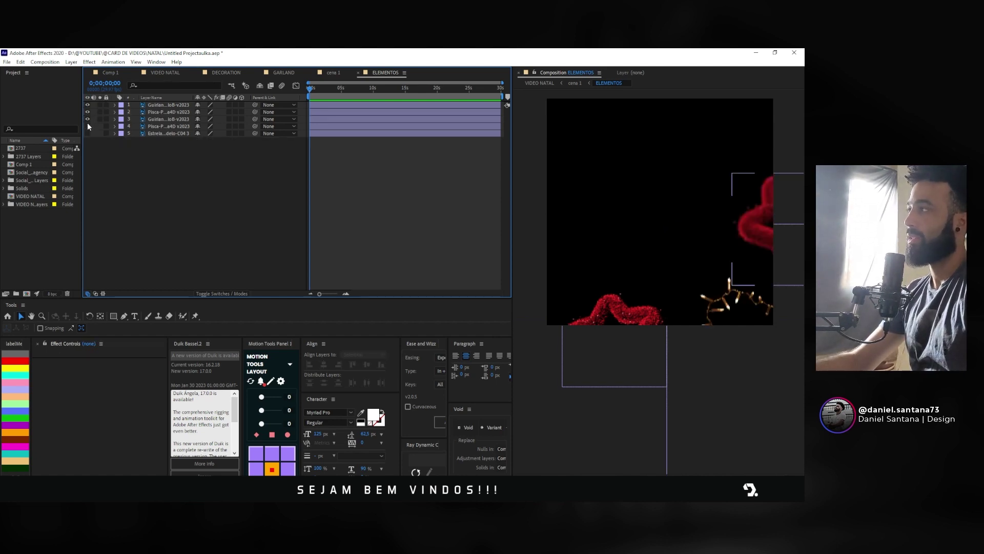
left_click(87, 126)
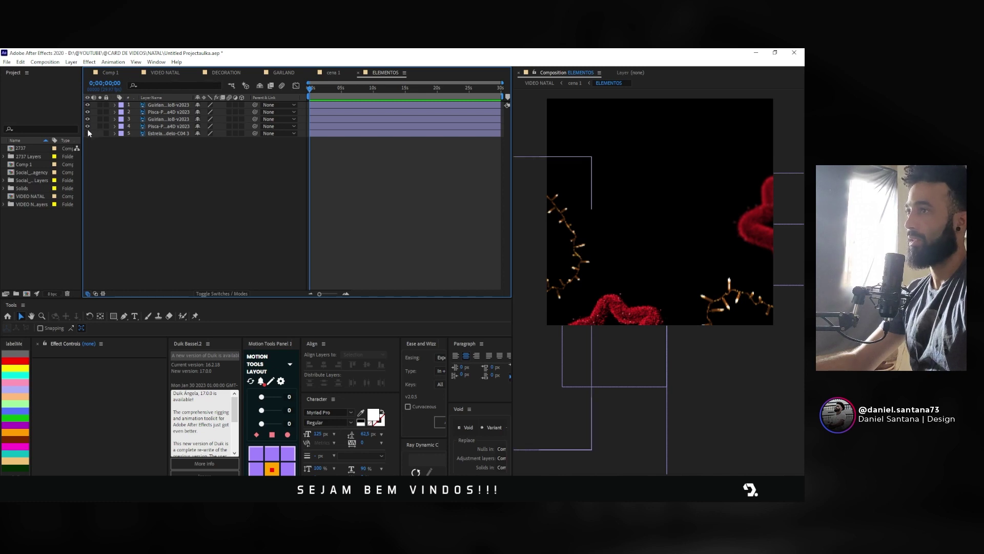
left_click(87, 133)
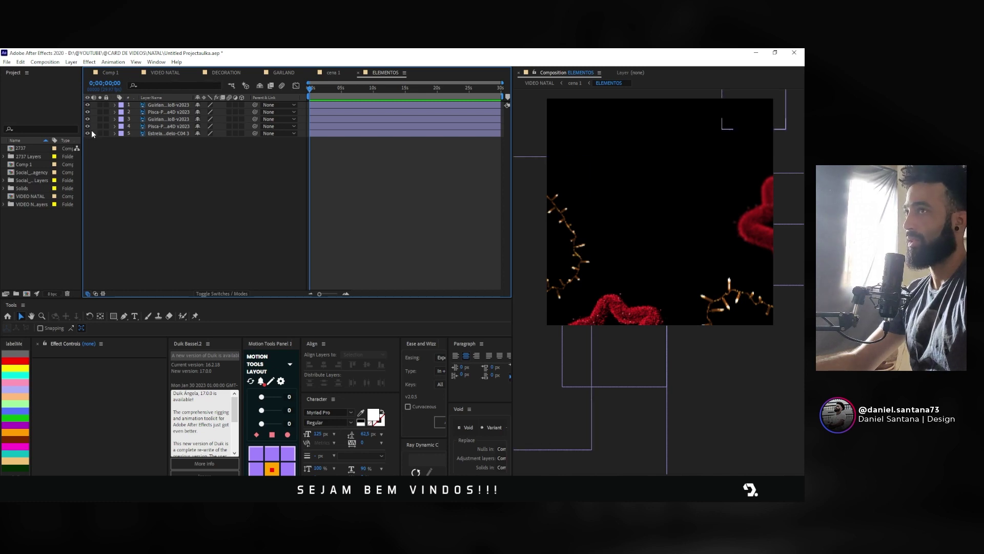
left_click(160, 133)
key("Delete")
left_click_drag(150, 168, 256, 108)
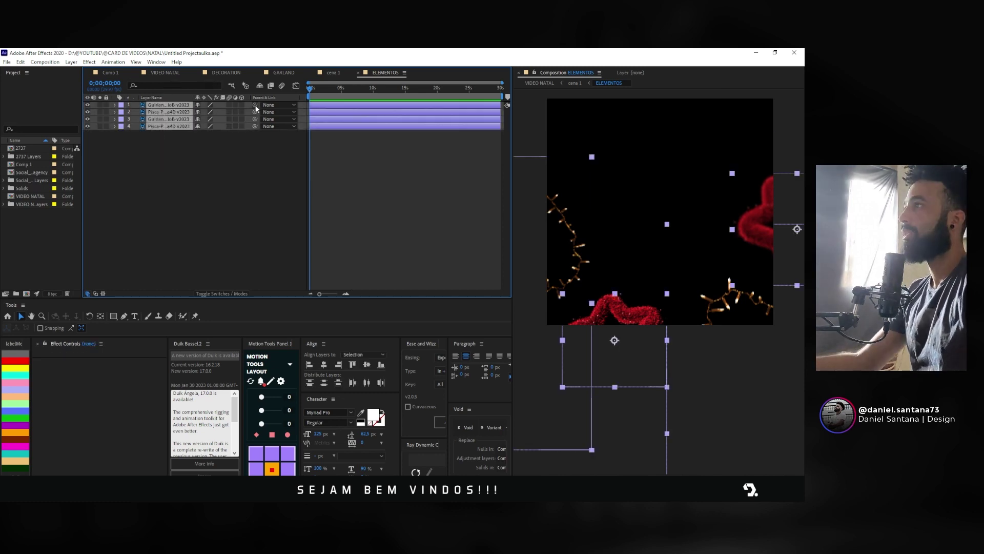
Step: Add Position keyframes on all four layers and move them to about 2 seconds
key("p")
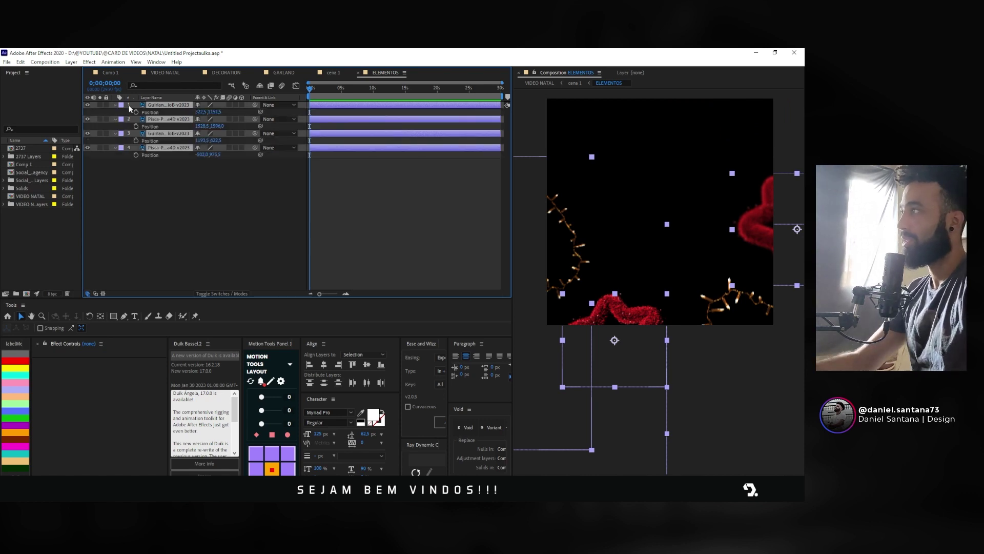
left_click(142, 113)
key("=")
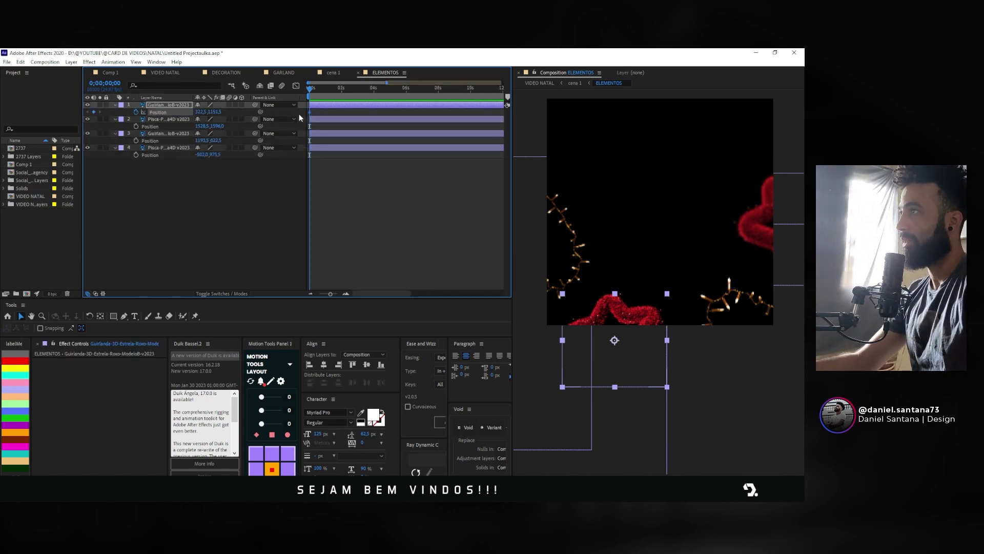
left_click(311, 112)
key("ctrl+a")
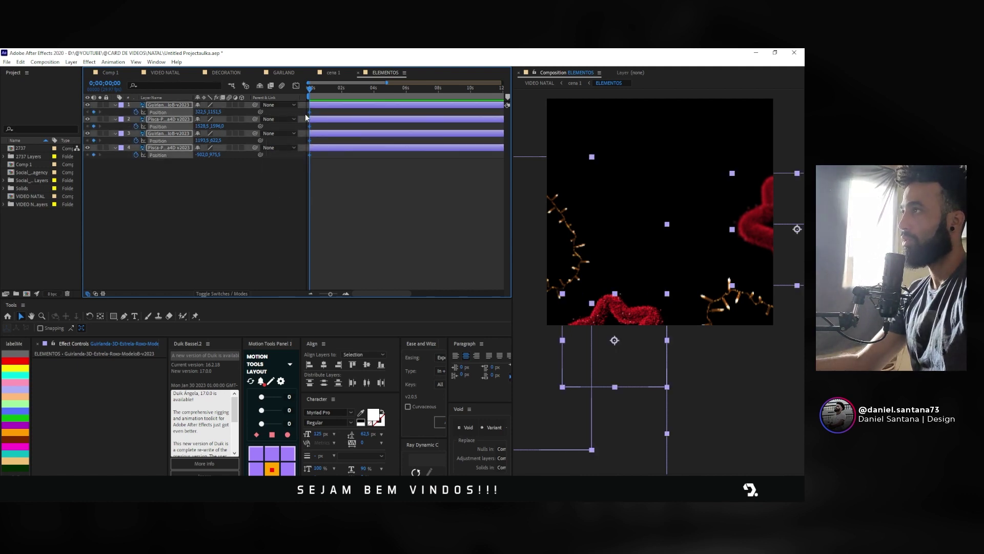
left_click_drag(312, 112, 342, 112)
Step: At 0 seconds, drag each of the four pieces off-frame as its starting position
left_click(568, 240)
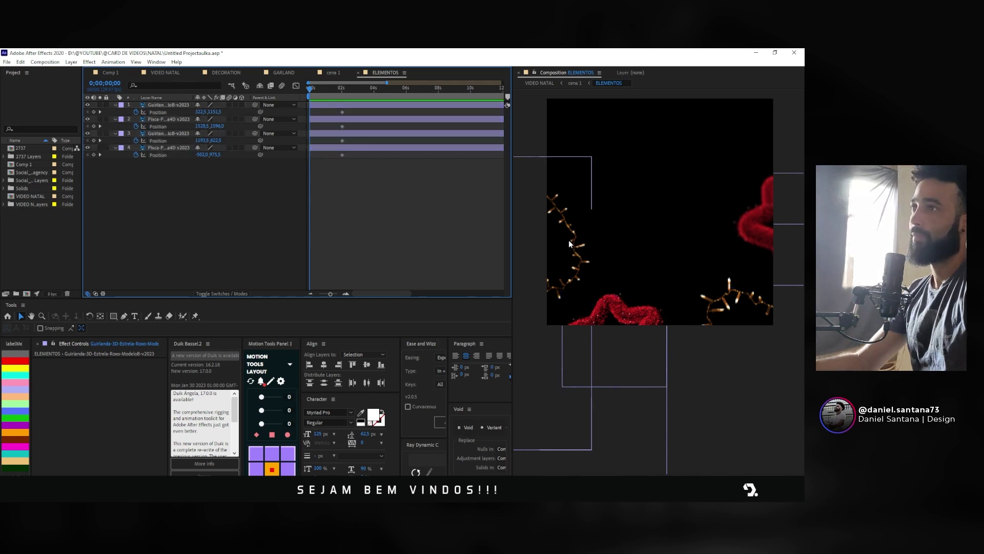
mouse_move(569, 240)
left_mouse_down()
mouse_move(535, 247)
mouse_move(553, 182)
left_mouse_up()
key("comma")
left_click_drag(636, 305, 607, 341)
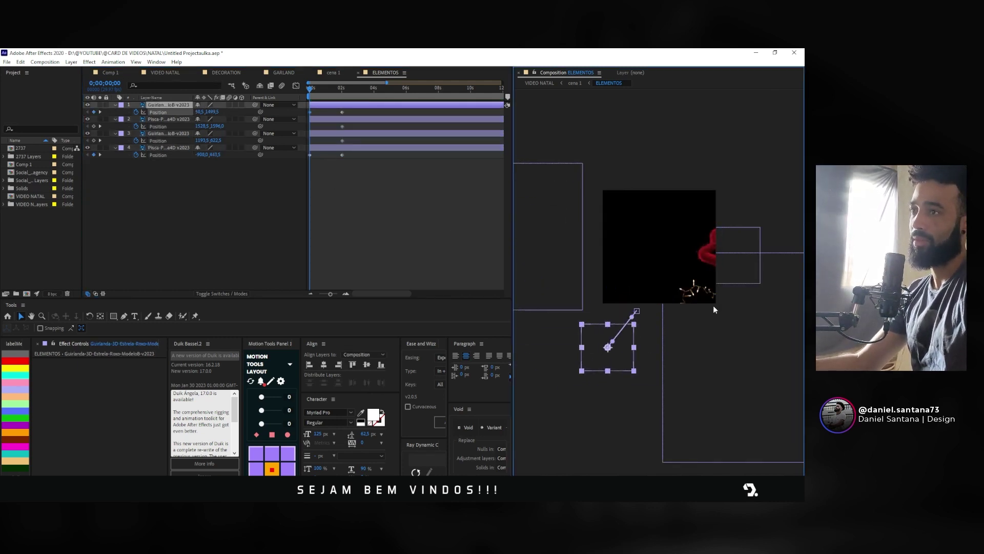
left_click_drag(712, 306, 745, 352)
left_click_drag(733, 254, 777, 272)
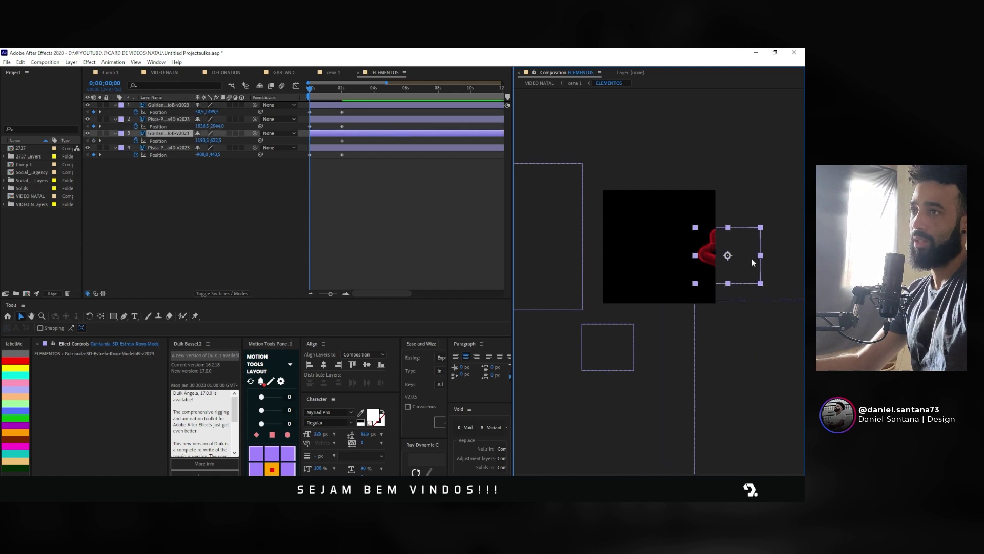
Step: Offset layers 1–4 in time so their slide-in animations start at staggered moments
left_click(390, 118)
key("ctrl+a")
left_click(355, 113)
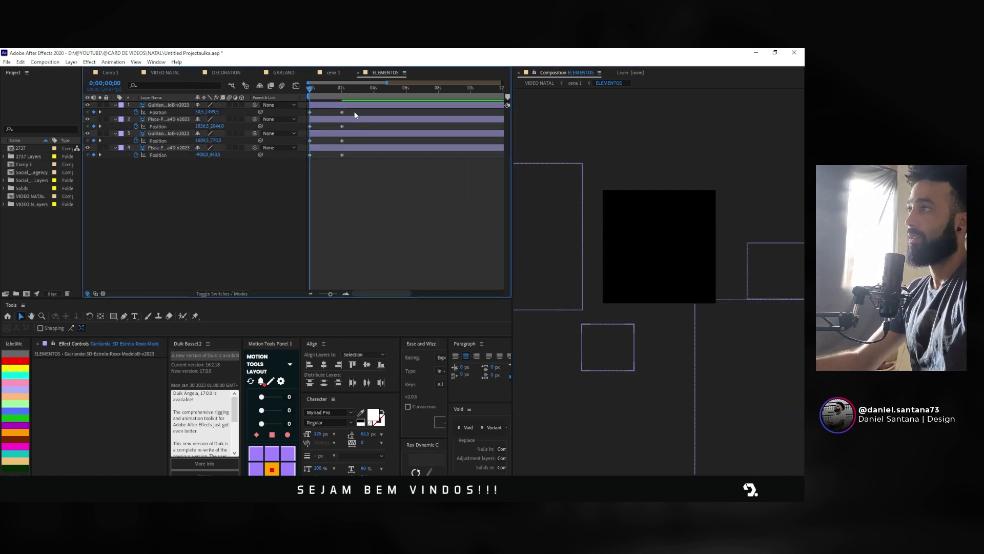
key("ctrl+a")
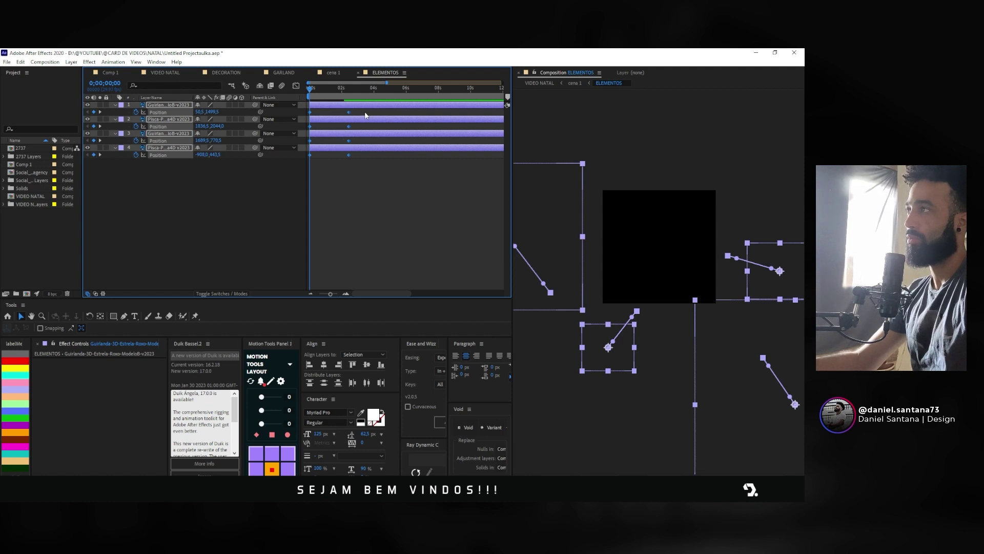
left_click(341, 164)
left_click(381, 112)
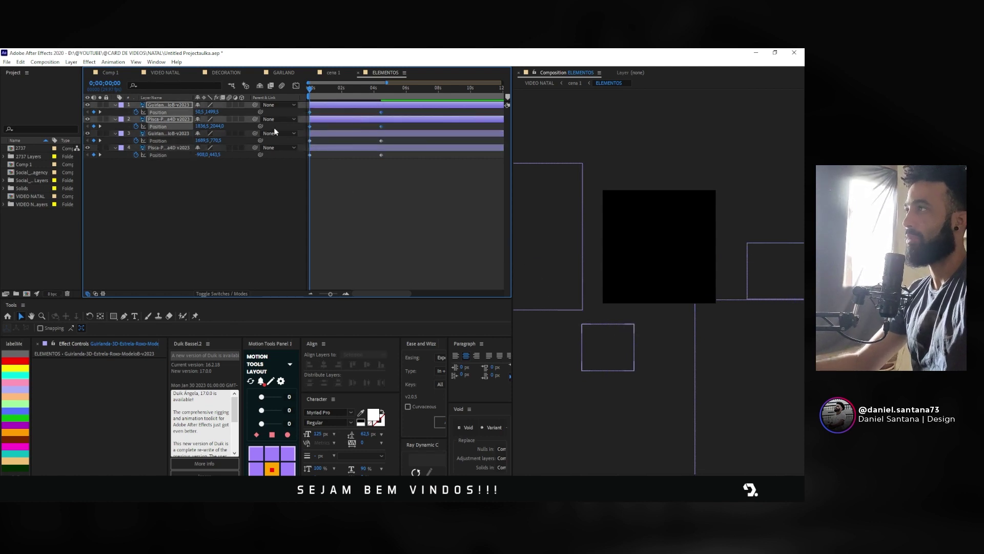
left_click(382, 127, "shift")
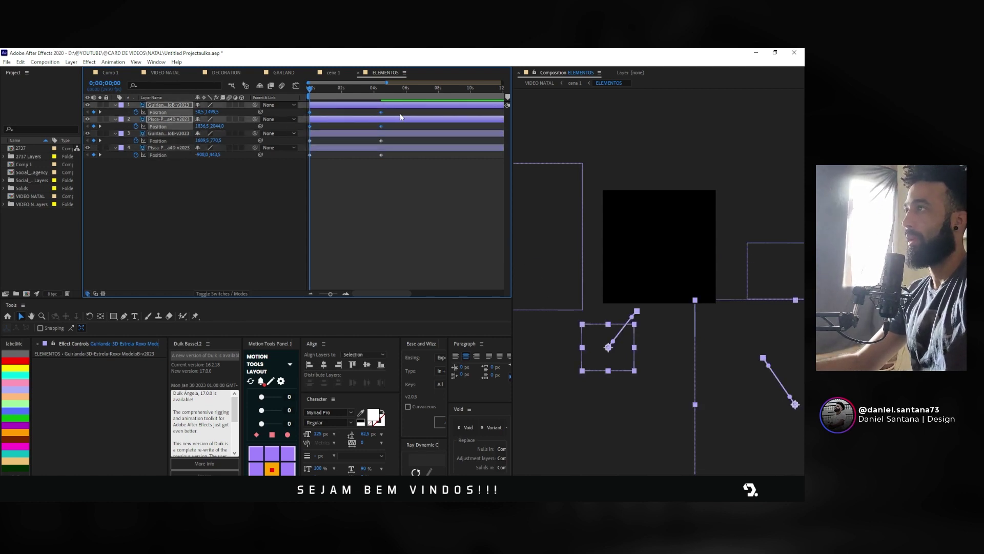
left_click_drag(378, 105, 393, 105)
mouse_move(342, 133)
left_mouse_down()
mouse_move(357, 148)
mouse_move(379, 146)
left_mouse_up()
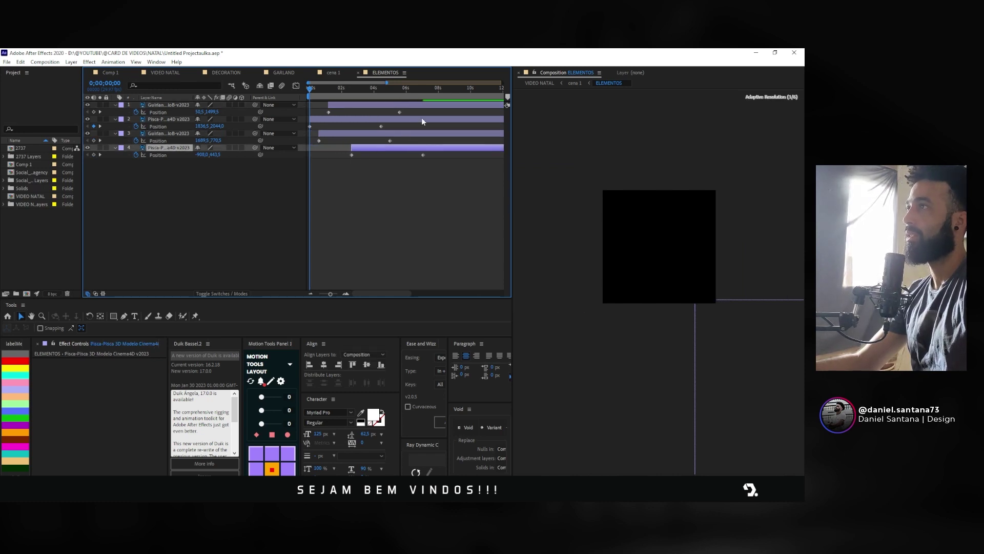
left_click_drag(450, 113, 283, 216)
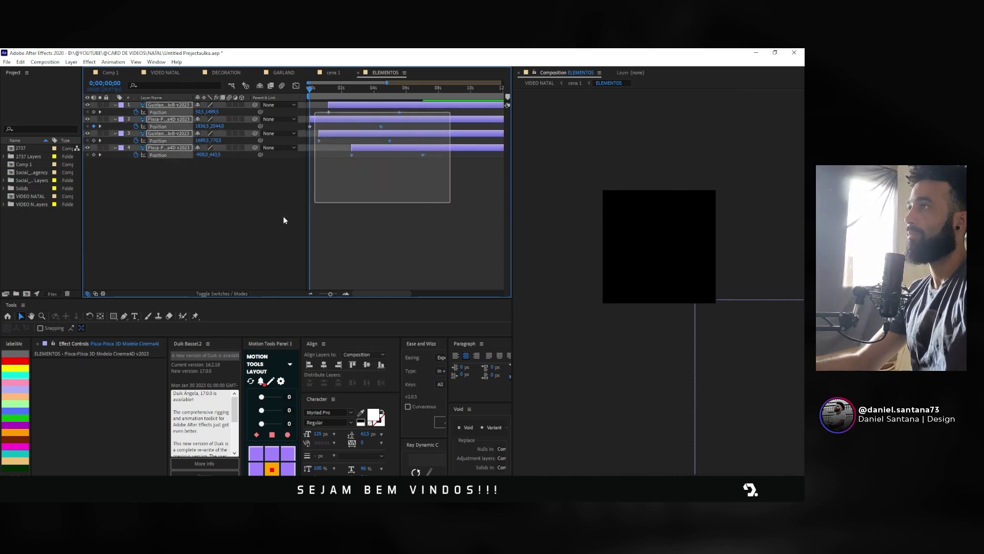
left_click(312, 265)
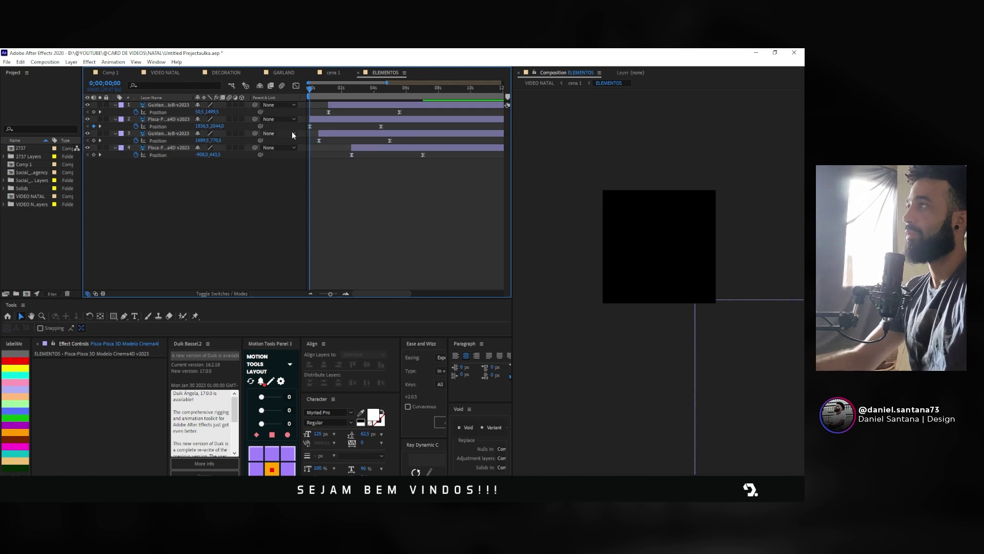
left_click(175, 74)
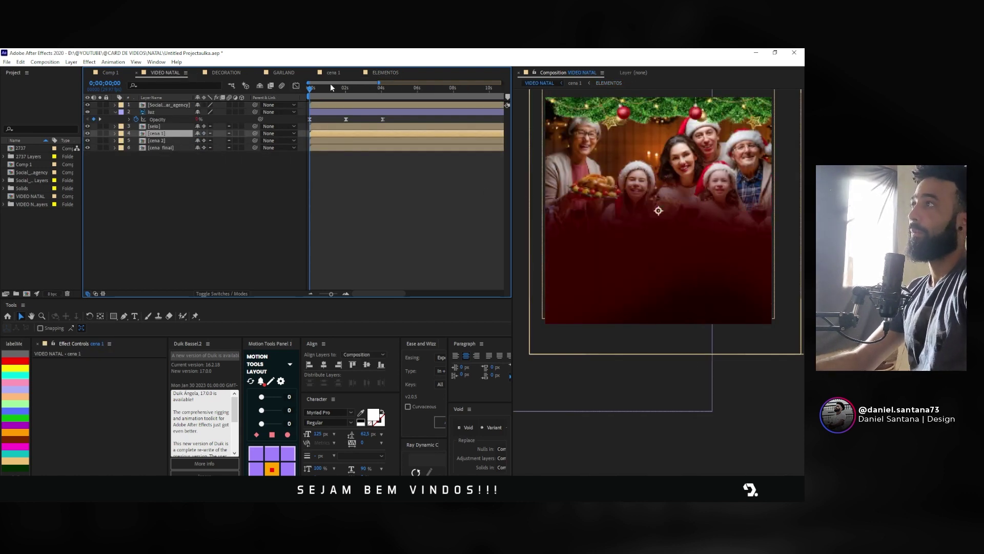
Step: Preview VIDEO NATAL, set the time to 4;09, and open the cena 2 precomp
key("space")
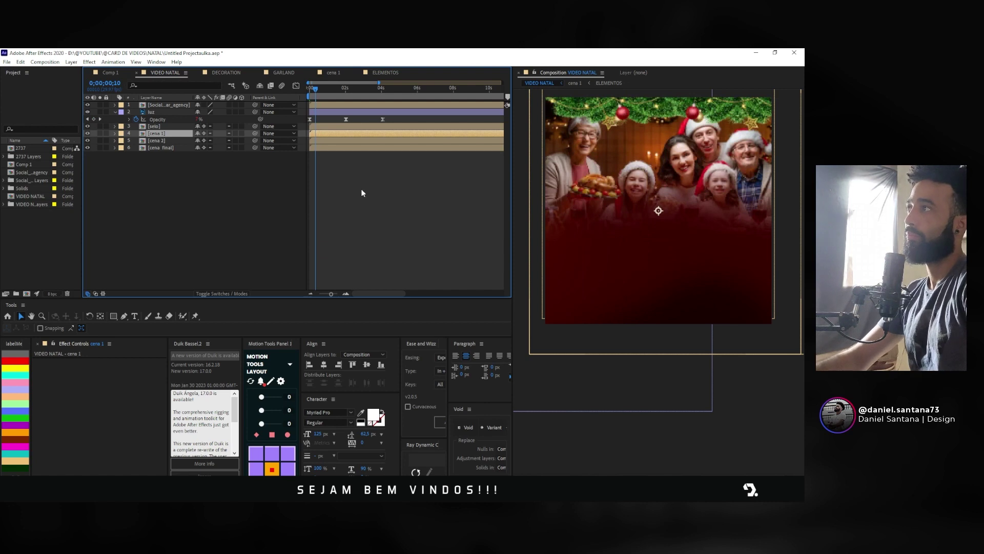
key("space")
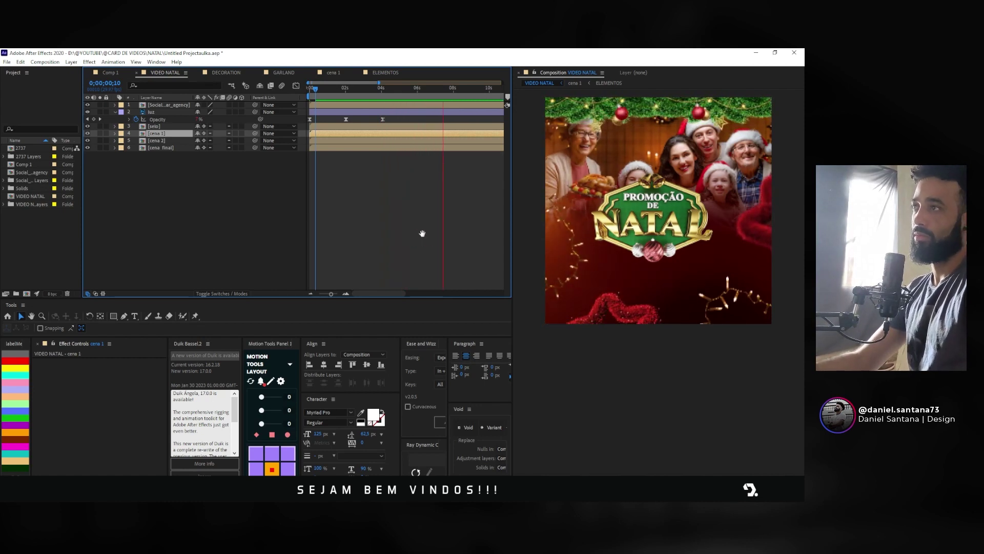
key("space")
left_click_drag(417, 93, 386, 94)
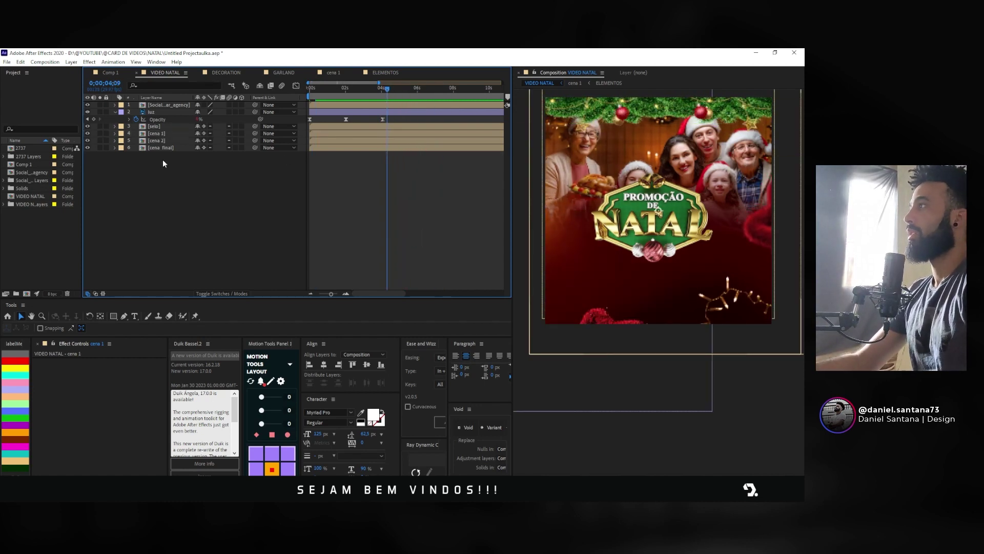
left_click(154, 140)
double_click(155, 140)
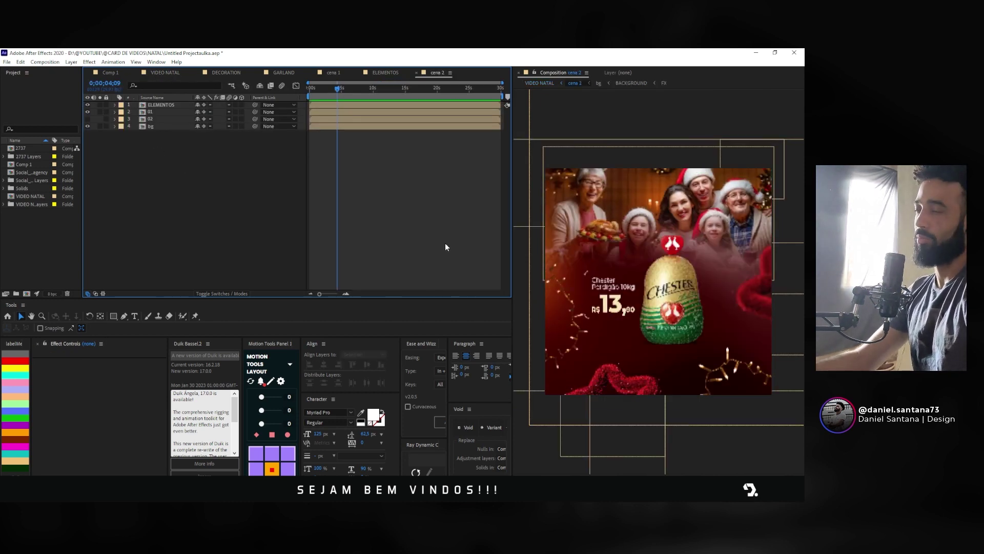
Step: Delete the ELEMENTOS layer from the cena 2 composition
left_click(159, 105)
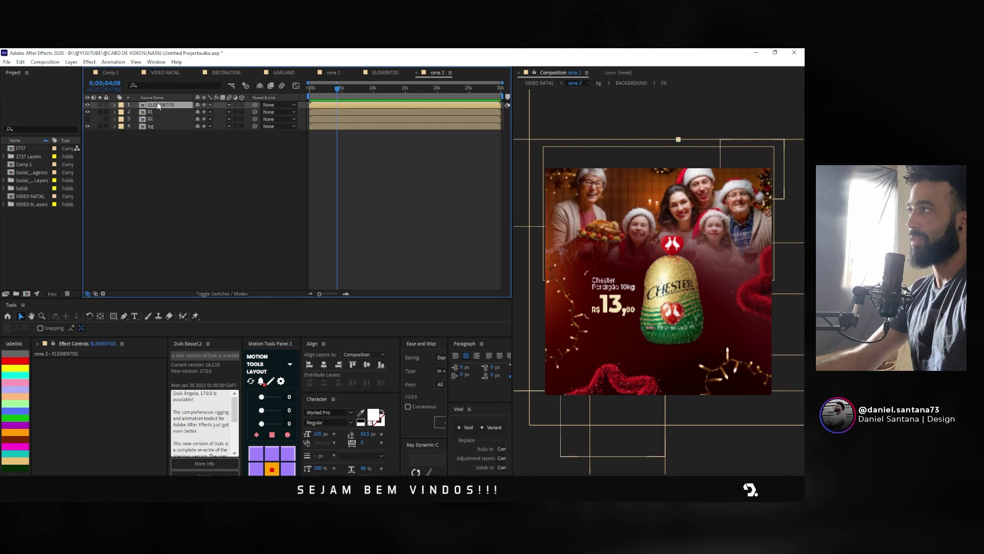
left_click(167, 162)
left_click(153, 106)
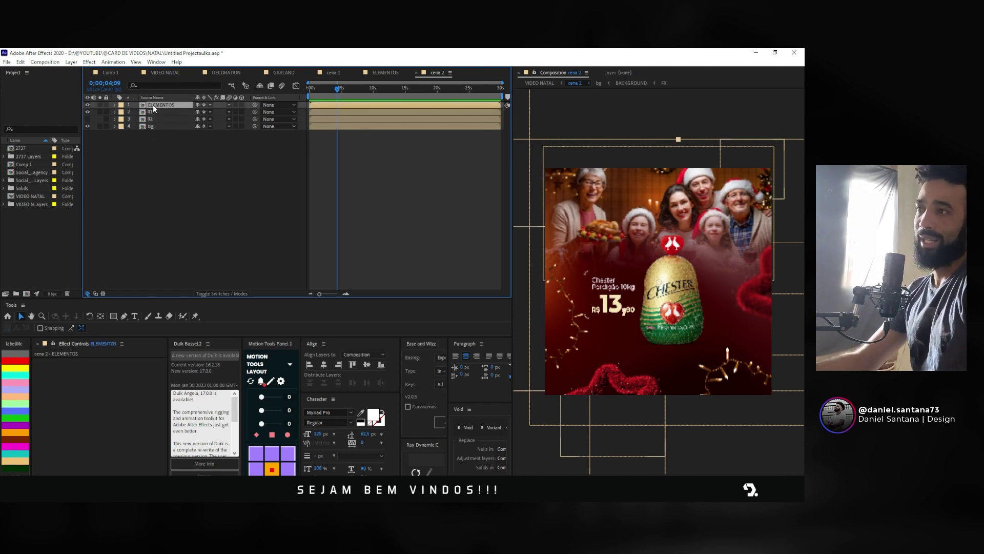
left_click(200, 206)
left_click(165, 104)
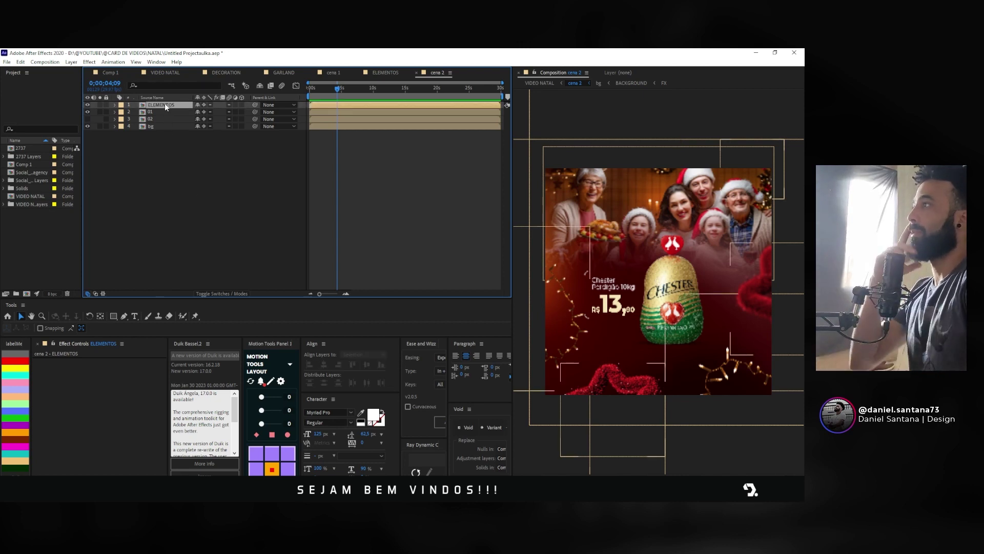
key("Delete")
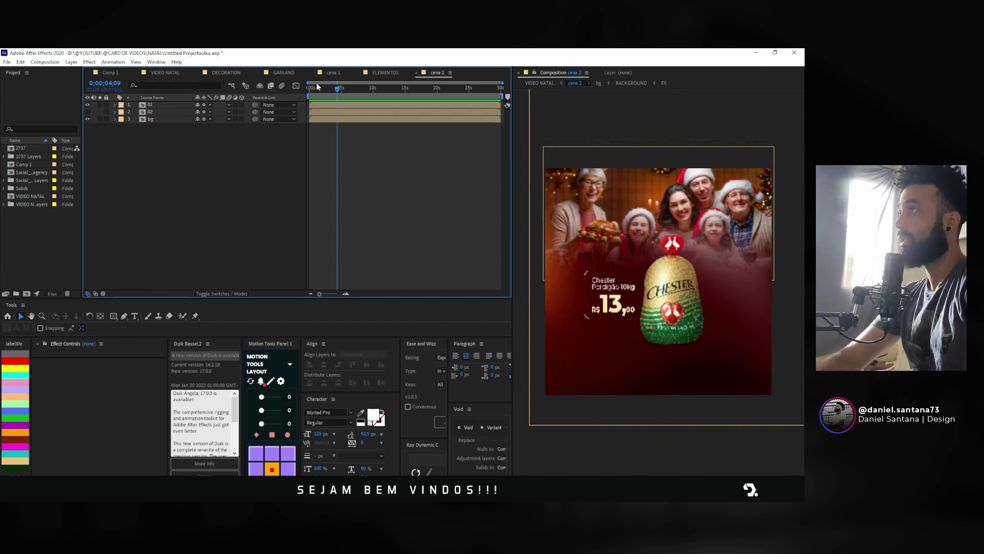
Step: In the ELEMENTOS composition, move the four ending Position keyframes later in time
left_click(378, 73)
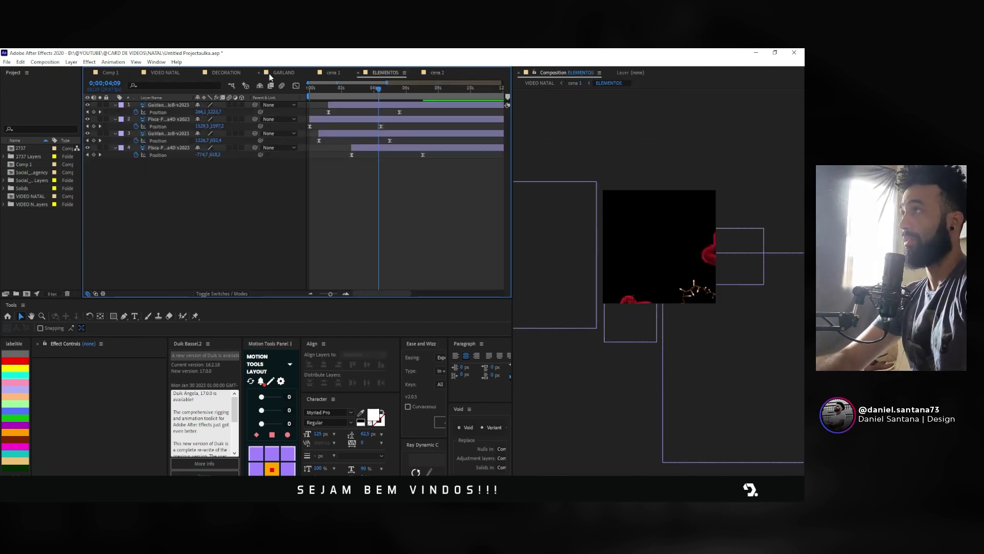
left_click(333, 72)
left_click(153, 105)
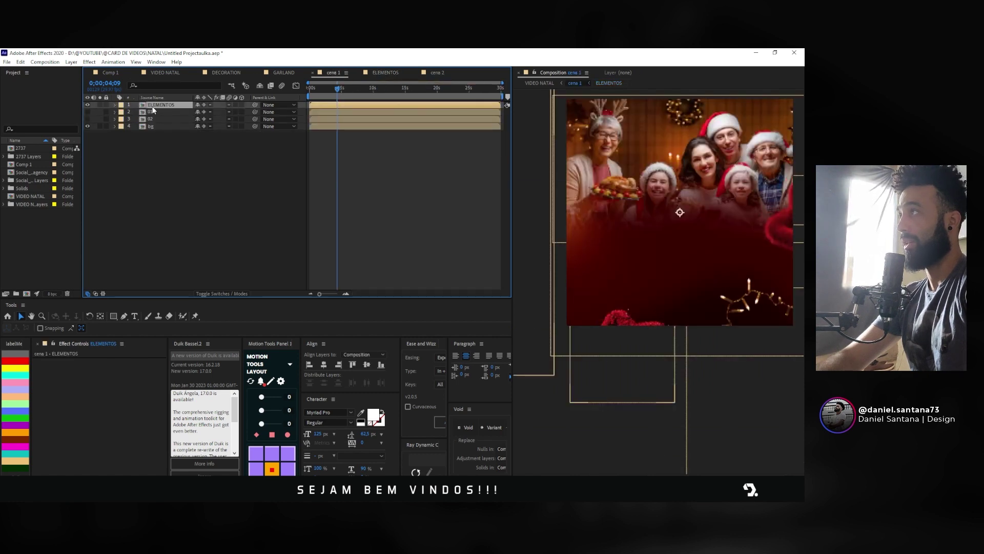
double_click(153, 106)
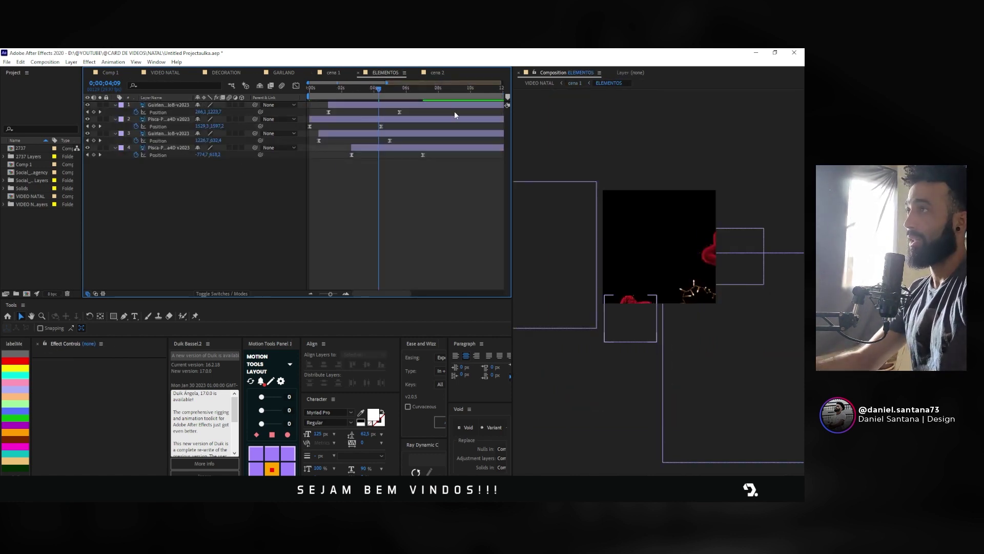
left_click_drag(455, 115, 358, 183)
mouse_move(401, 112)
left_mouse_down()
mouse_move(431, 115)
mouse_move(416, 118)
left_mouse_up()
Step: Paste the ELEMENTOS layer from cena 1 into cena 2, above layer 01
left_click(320, 75)
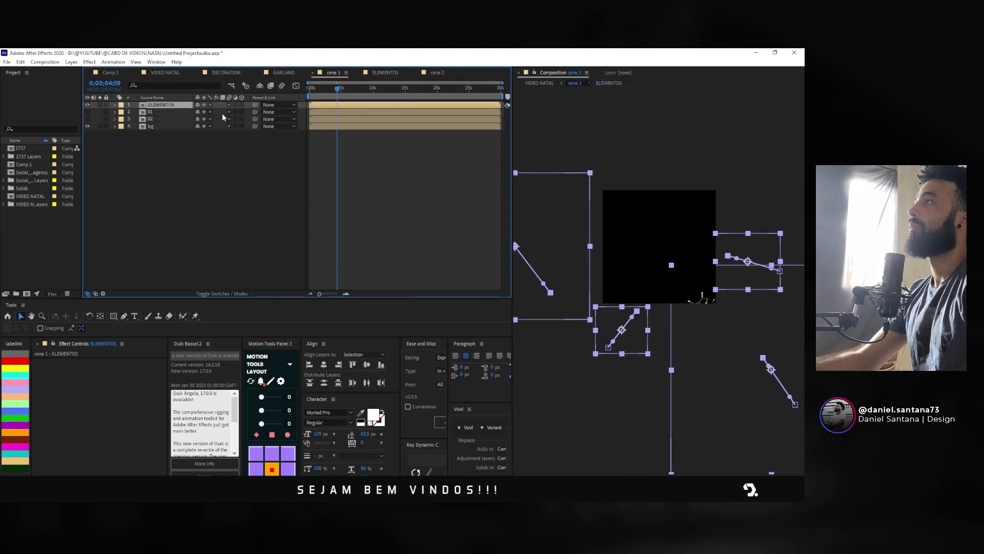
left_click(175, 106)
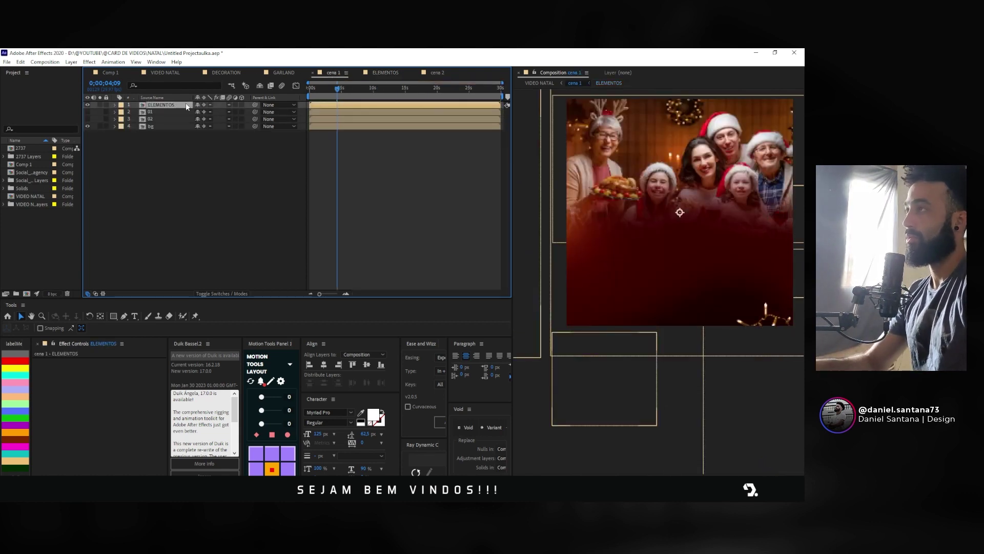
left_click(431, 73)
left_click(156, 105)
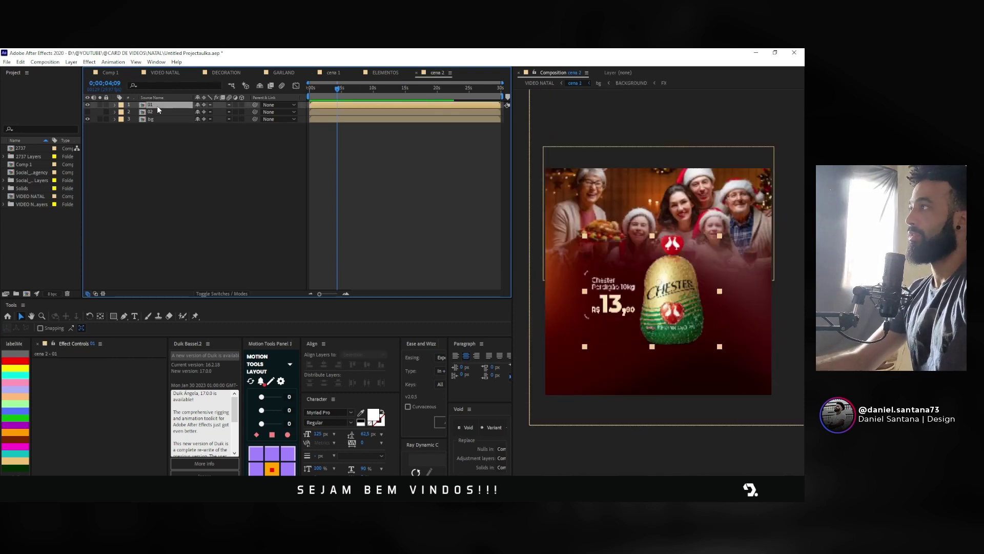
key("ctrl+v")
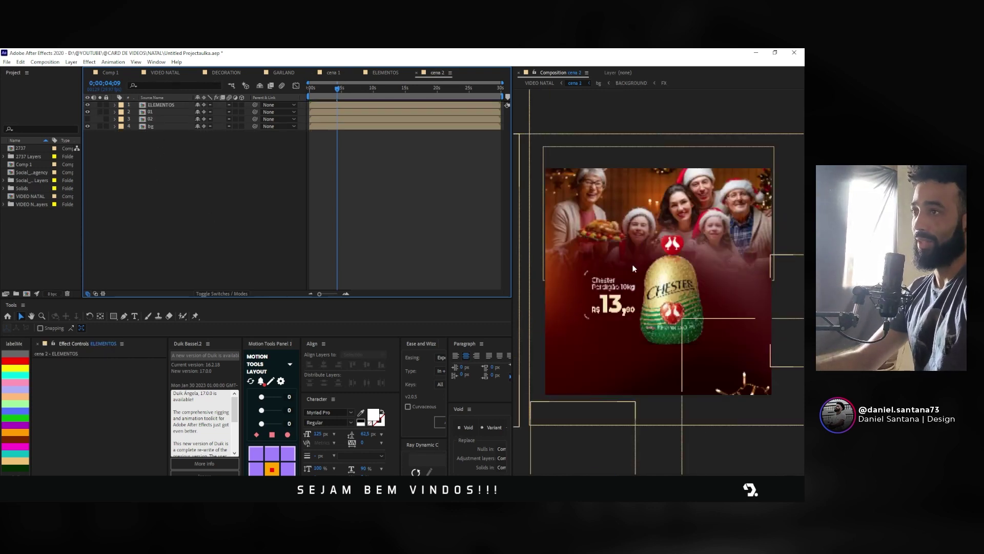
left_click(207, 137)
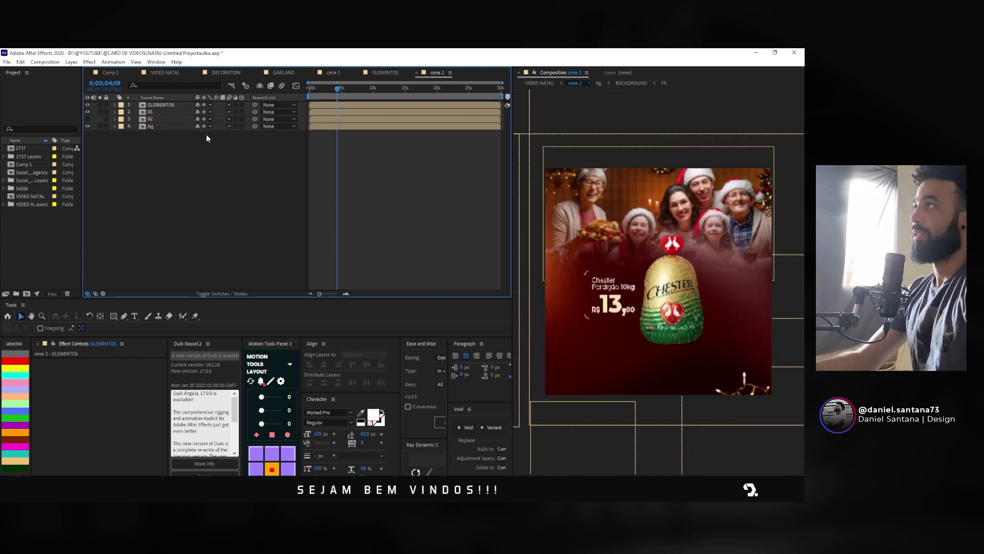
Step: Delete the FX layer from the BACKGROUND composition inside bg
double_click(153, 126)
left_click(161, 113)
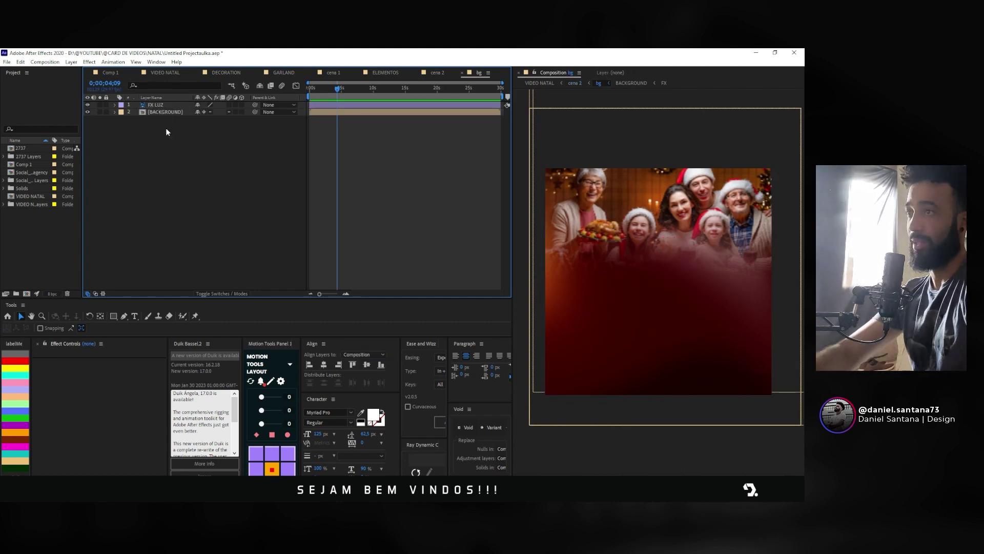
double_click(164, 119)
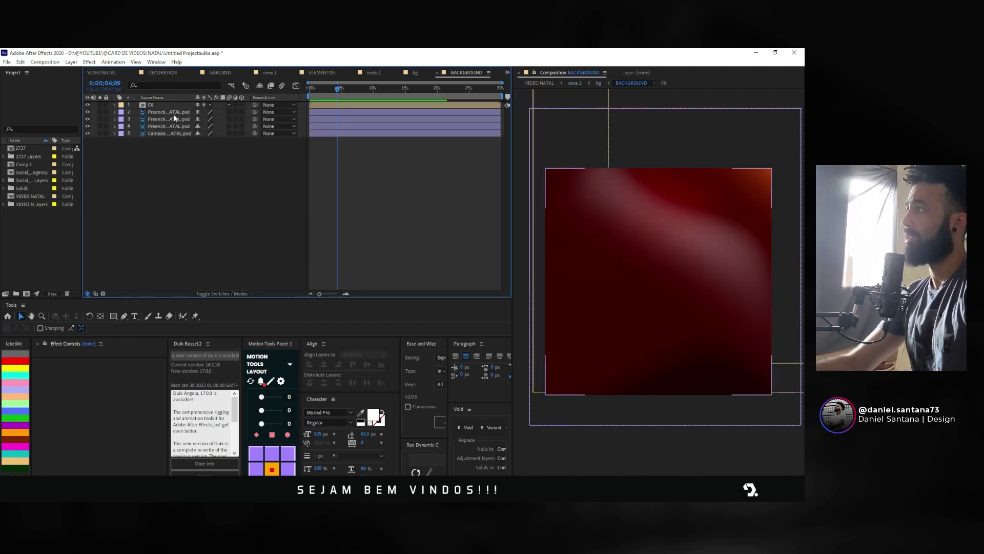
left_click(169, 105)
key("Delete")
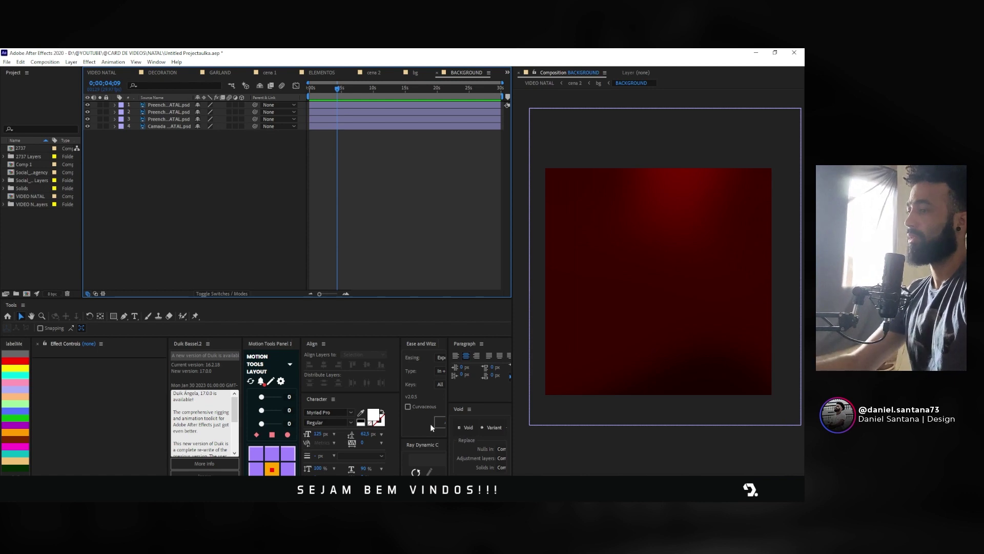
Step: From cena 2, open the 01 composition and then its valor price-card composition
left_click(382, 75)
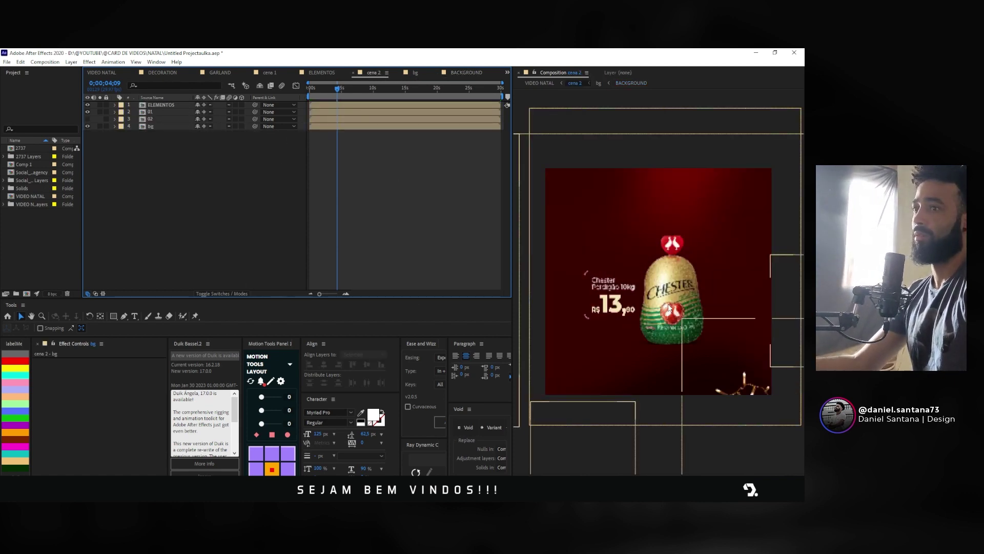
scroll(669, 307, "up", 2)
scroll(669, 307, "down", 2)
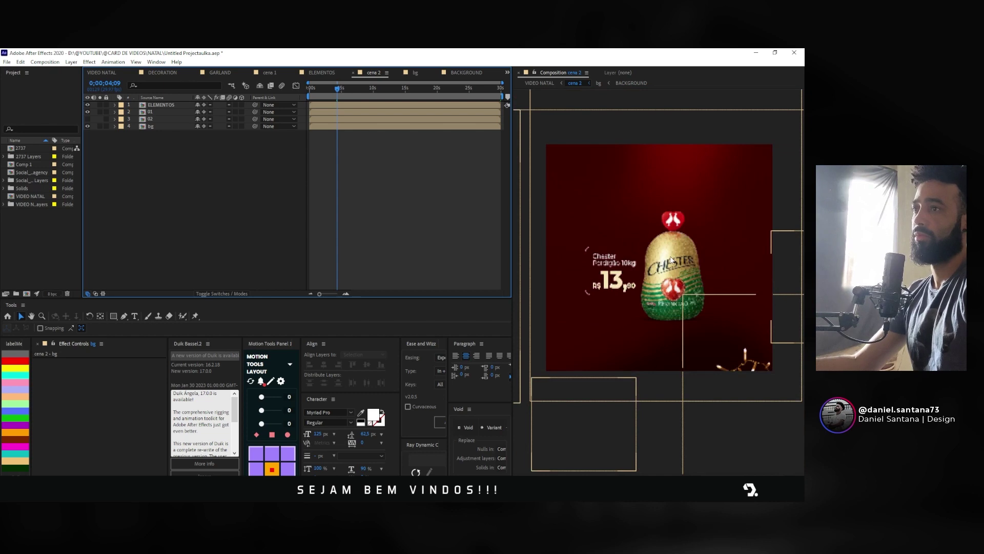
left_click(162, 112)
left_click(159, 106)
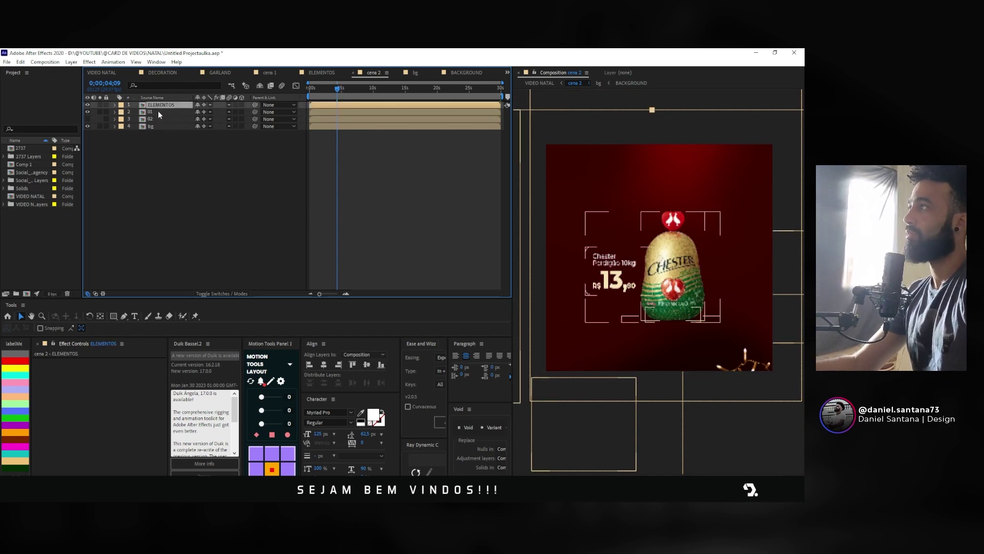
double_click(158, 112)
left_click(177, 126)
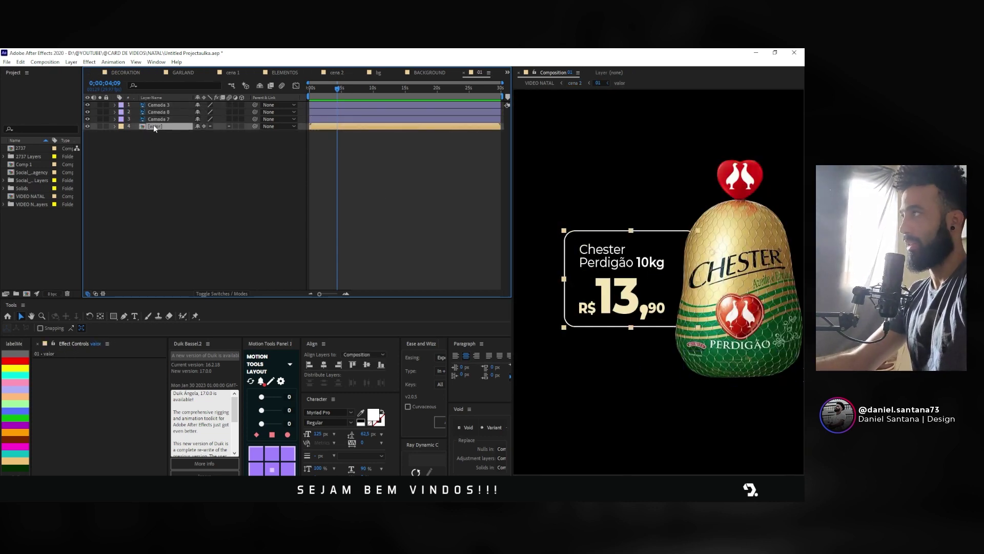
double_click(154, 126)
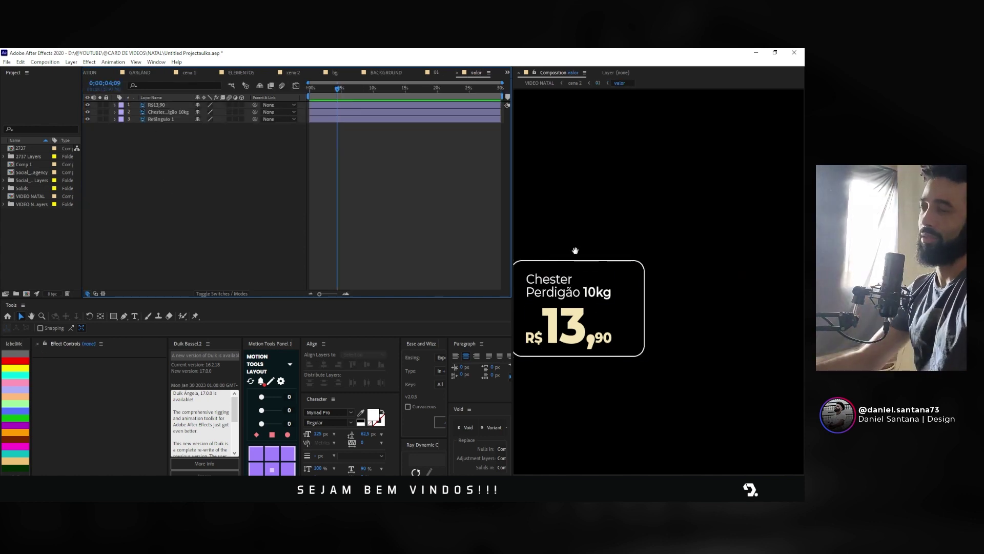
Step: Centre the price card in the view and inspect its Retângulo 1 card shape
left_click_drag(575, 251, 609, 248)
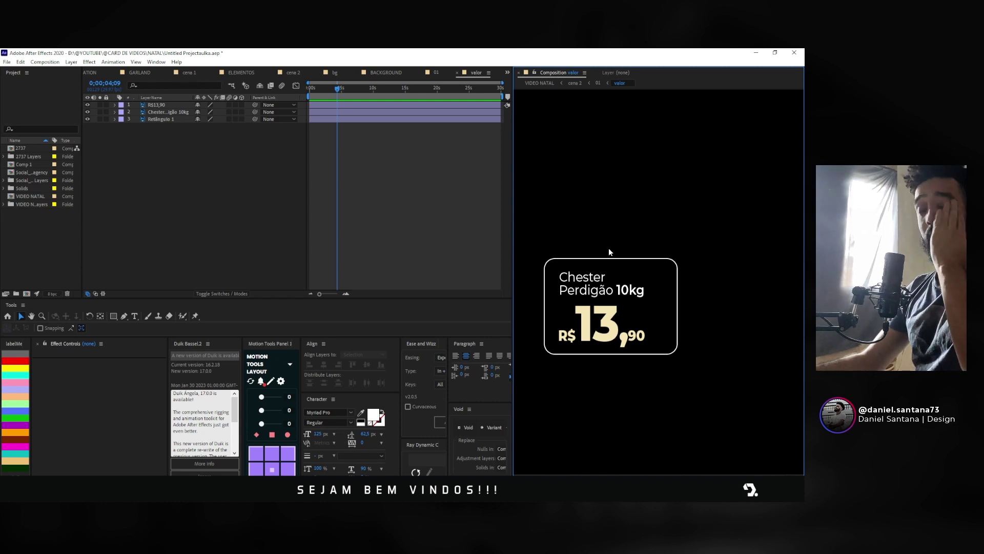
scroll(608, 248, "up", 3)
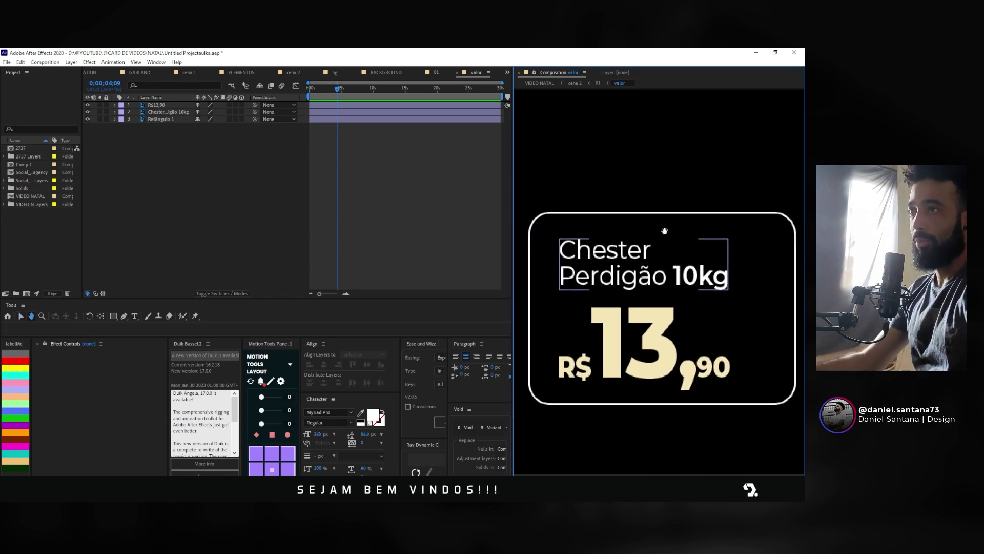
left_click(667, 214)
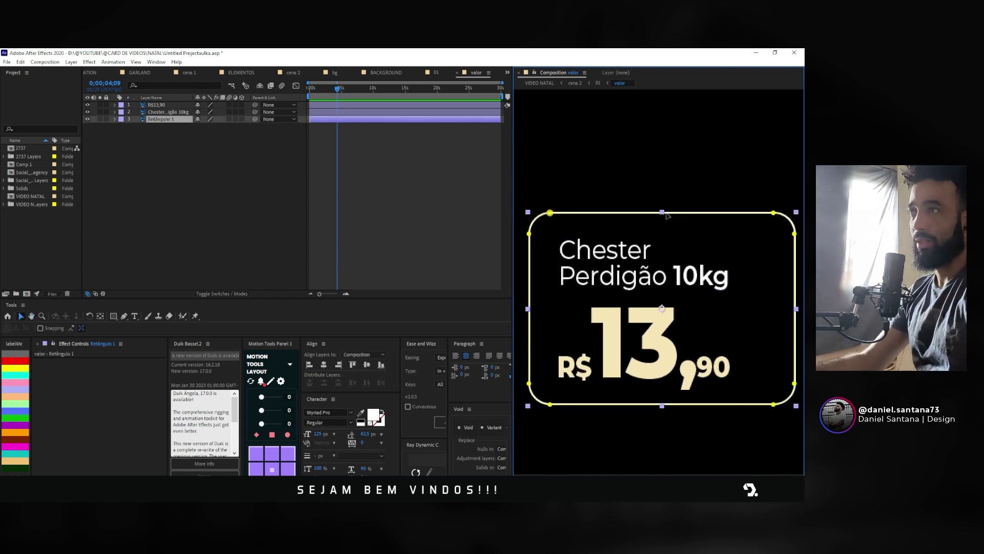
left_click(173, 127)
right_click(170, 145)
key("Escape")
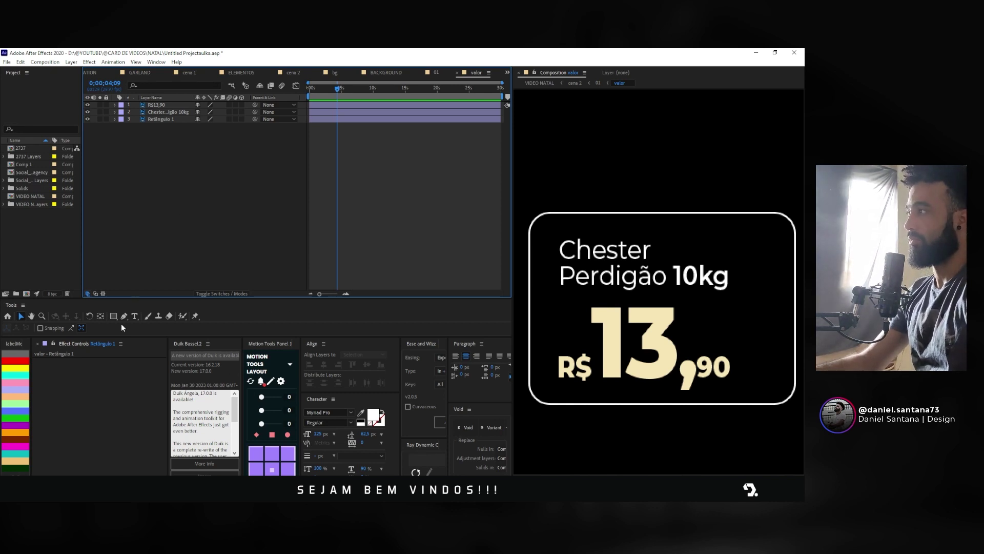
mouse_move(113, 316)
left_mouse_down()
mouse_move(141, 332)
mouse_move(133, 326)
left_mouse_up()
Step: Draw a rounded rectangle that covers the whole Chester price card
mouse_move(544, 214)
left_mouse_down()
mouse_move(669, 362)
mouse_move(740, 386)
left_mouse_up()
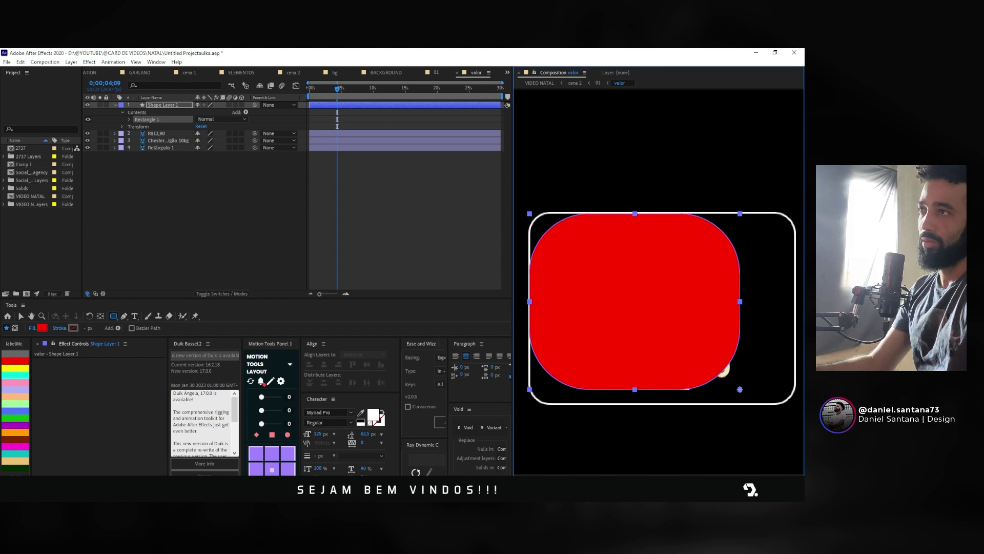
left_click_drag(740, 386, 795, 403)
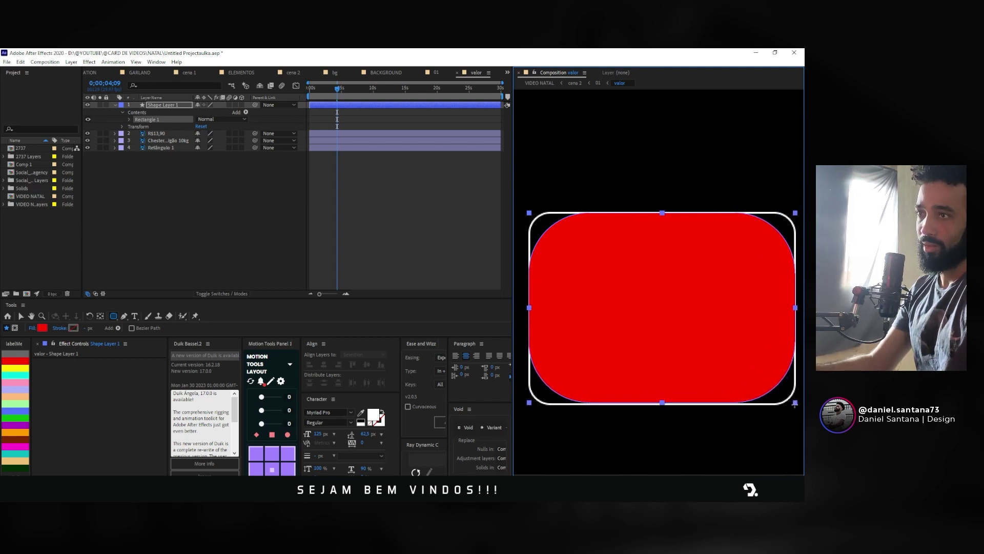
left_click_drag(795, 403, 795, 405)
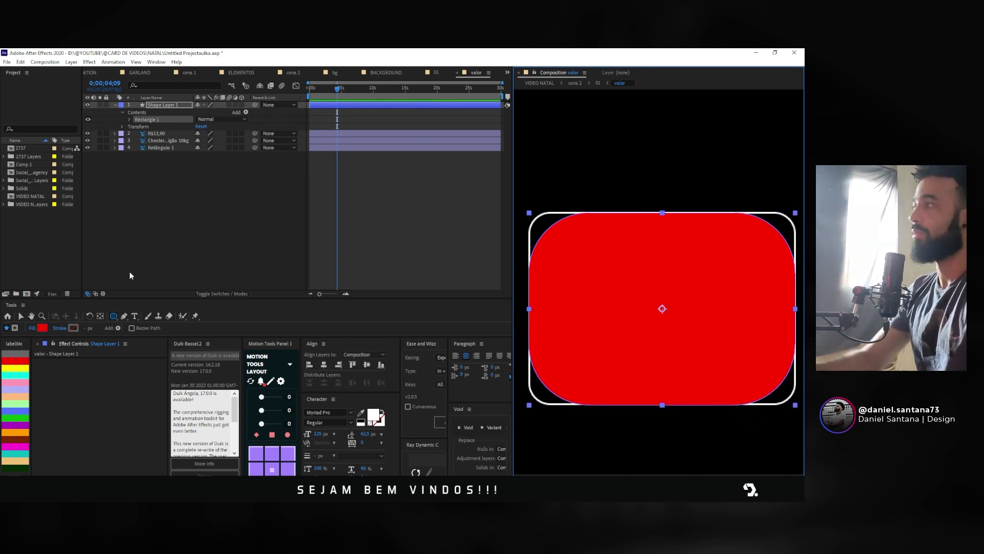
Step: Give the shape no fill and a red stroke 16 px wide
left_click(45, 328, "alt")
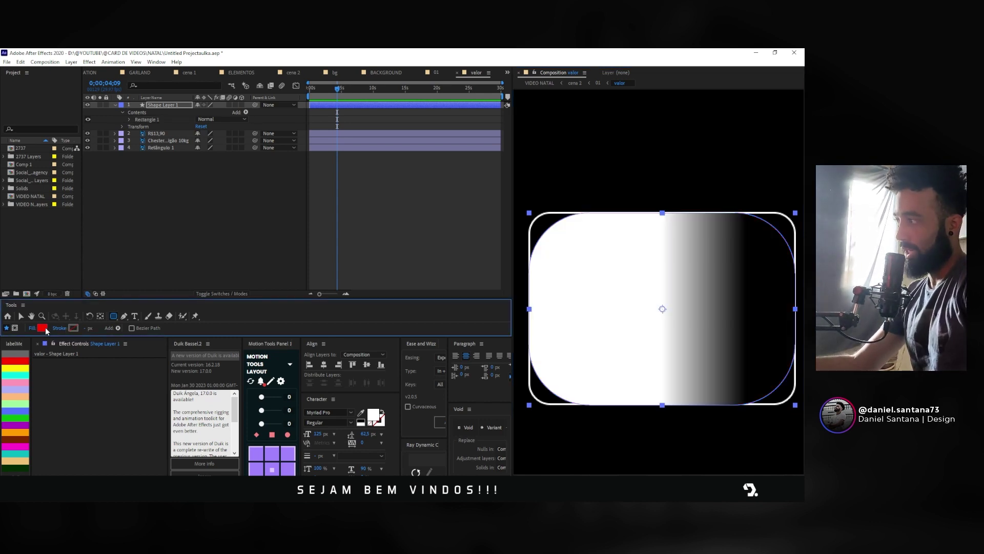
left_click(45, 328, "alt")
left_click(45, 328, "alt")
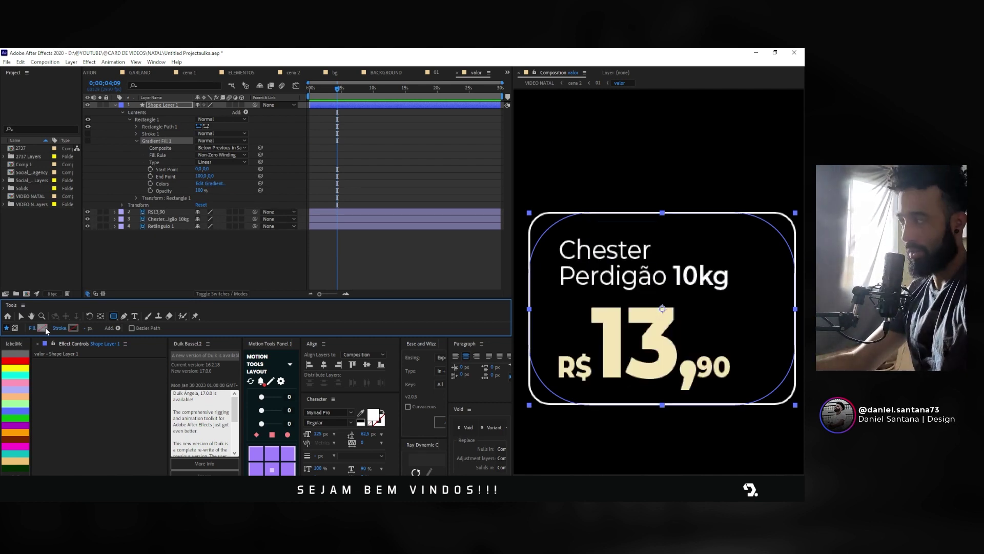
left_click(32, 330)
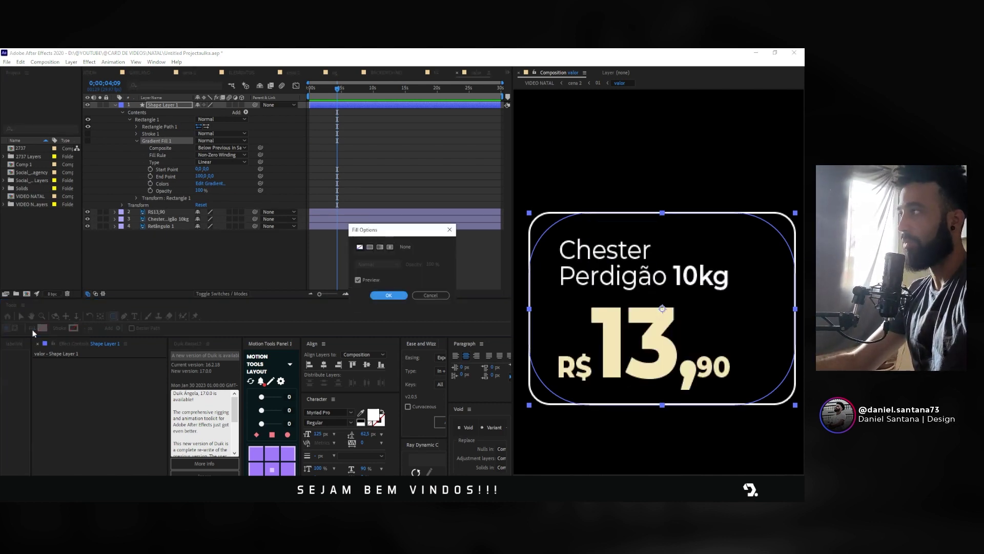
left_click(398, 296)
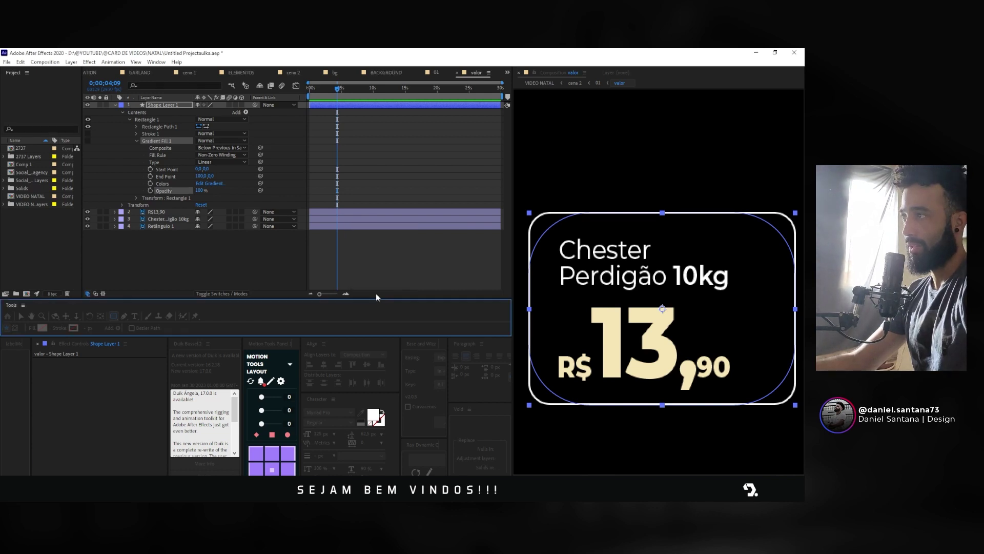
left_click(74, 328)
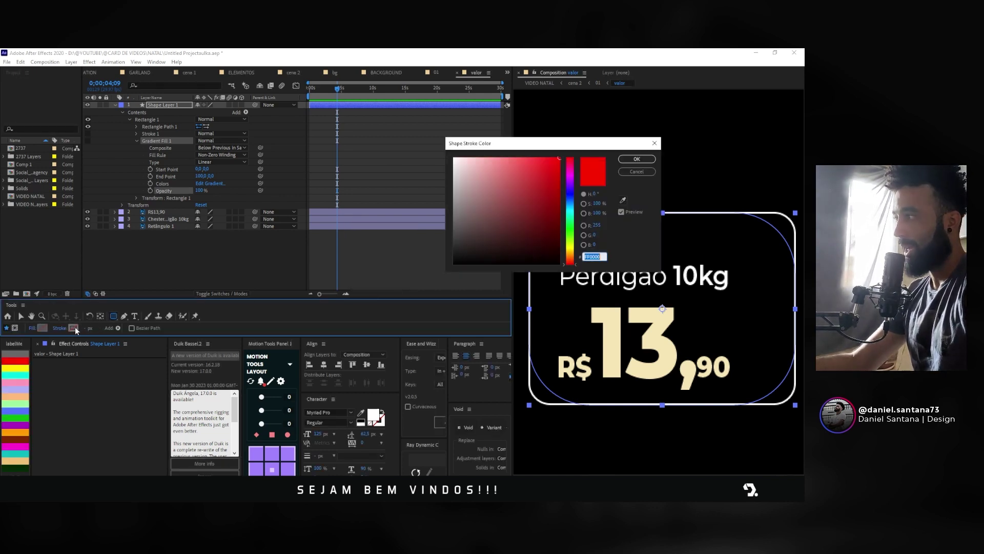
left_click(638, 156)
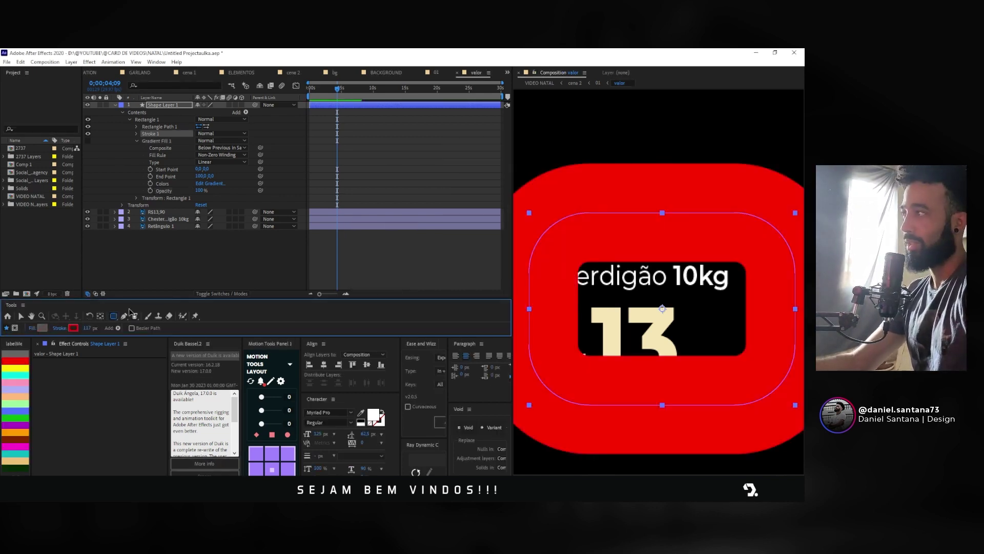
left_click_drag(87, 328, 39, 326)
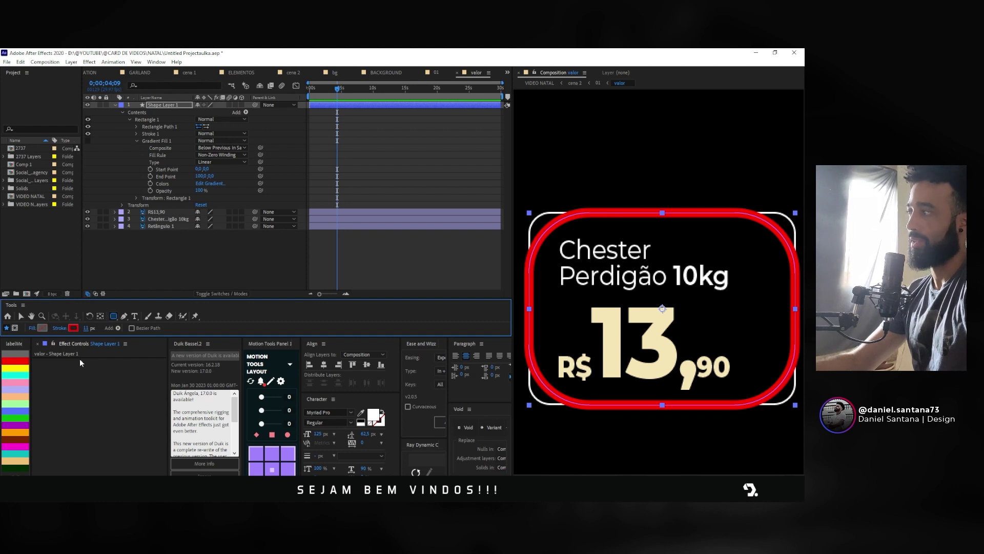
Step: Expand Shape Layer 1's stroke properties and set the stroke width to 13
left_click(188, 231)
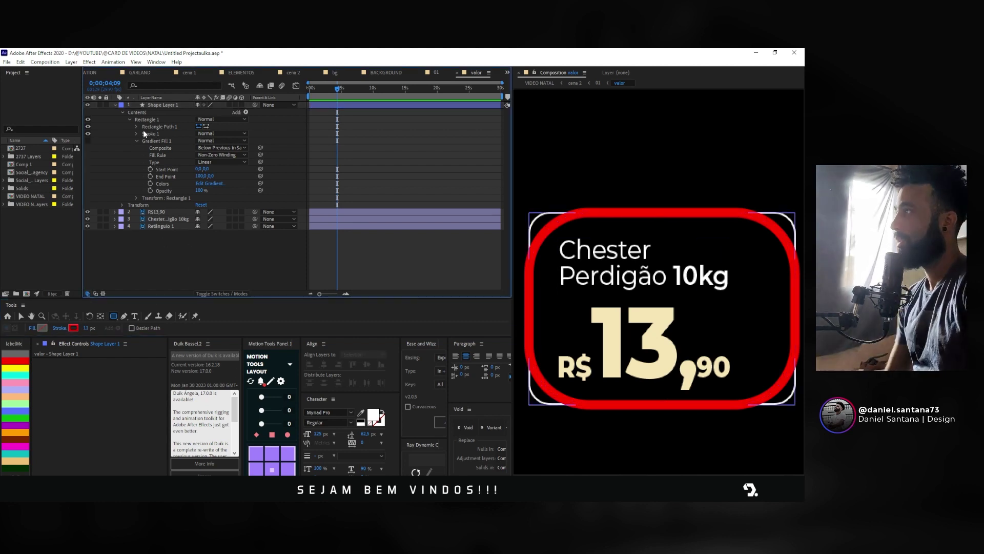
left_click(123, 113)
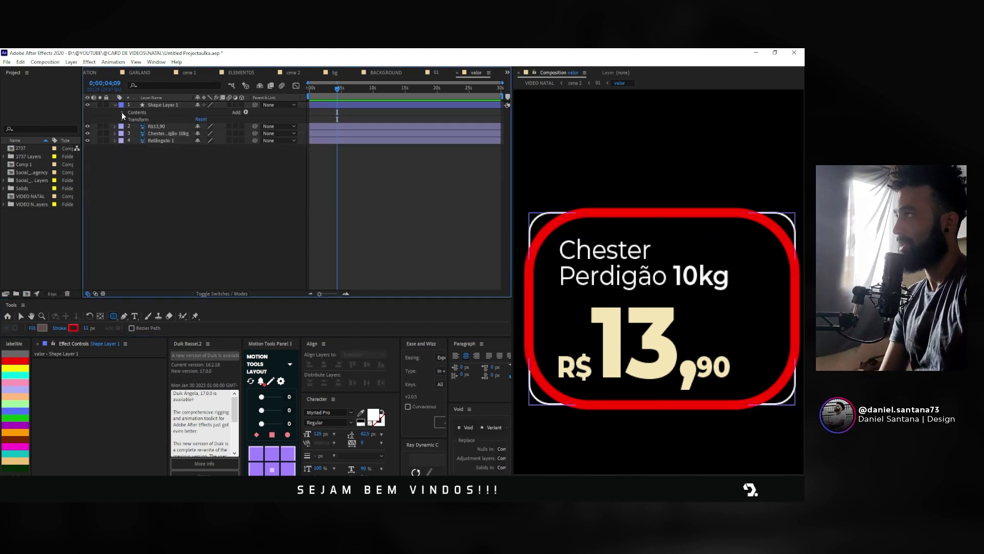
left_click(122, 114)
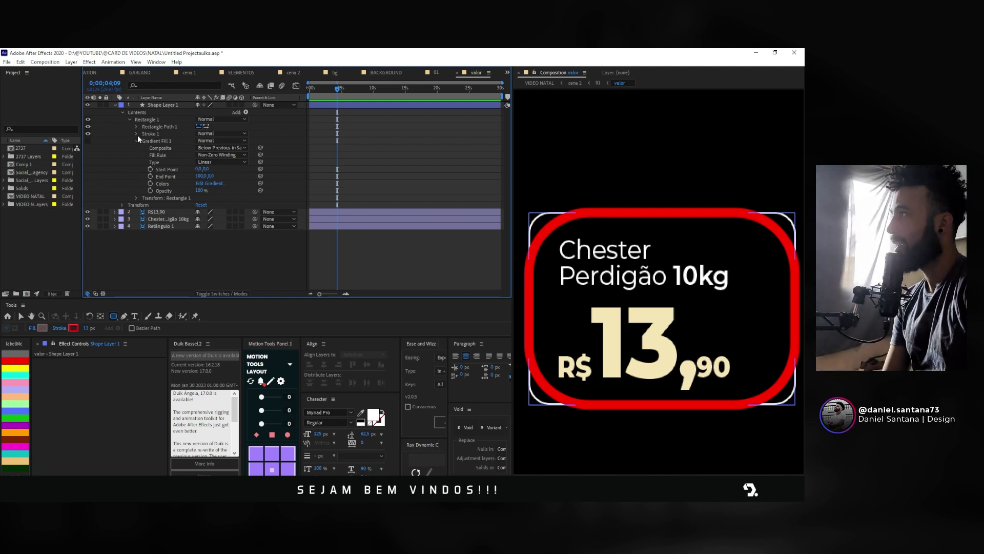
left_click(136, 134)
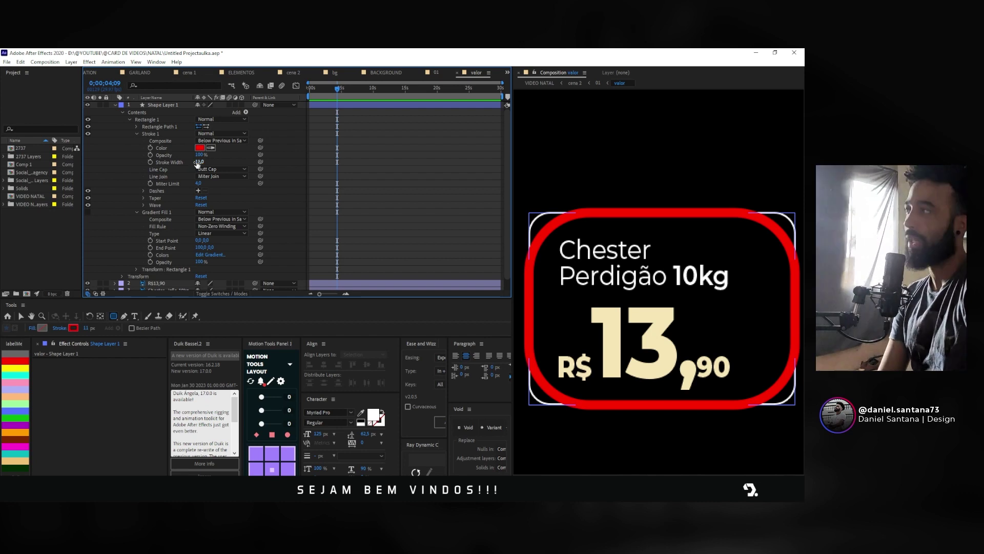
left_click_drag(197, 163, 184, 162)
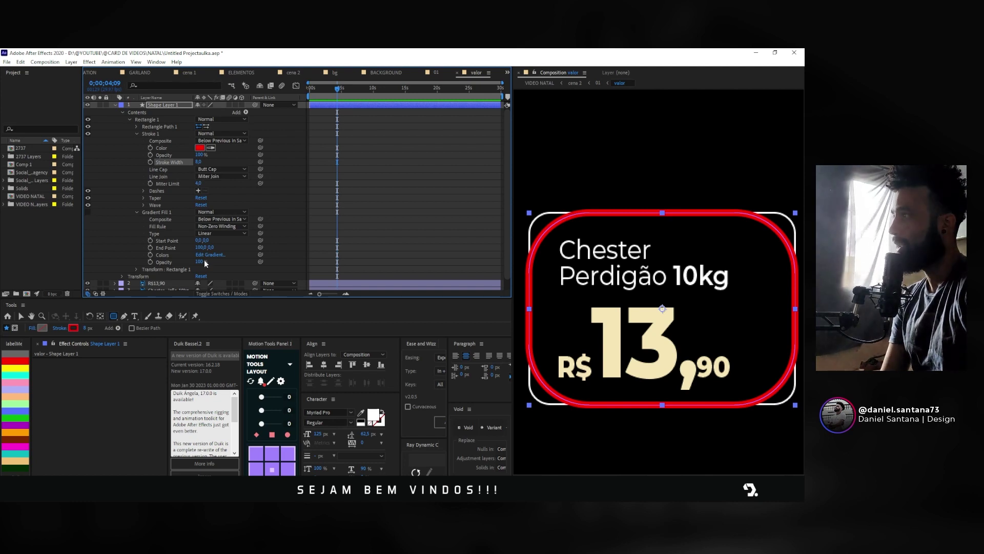
Step: Lower Rectangle Path 1's Roundness from 72 to about 29 to tighten the corners
left_click(136, 129)
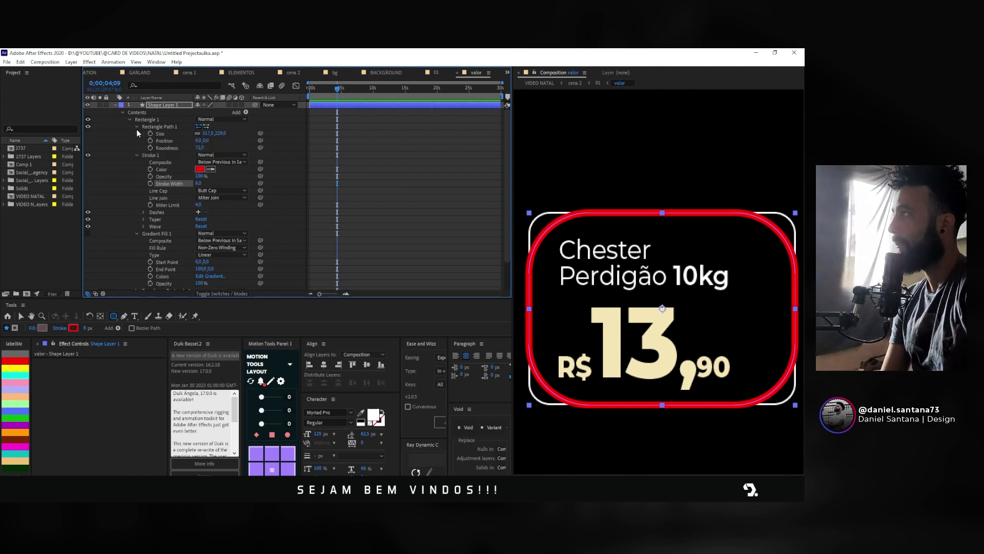
left_click(136, 126)
left_click(137, 133)
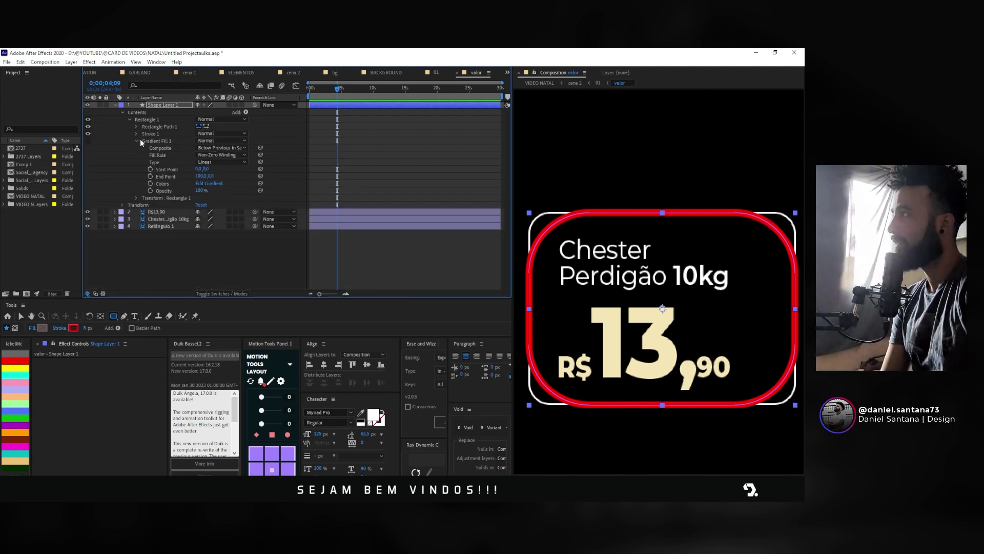
left_click(137, 140)
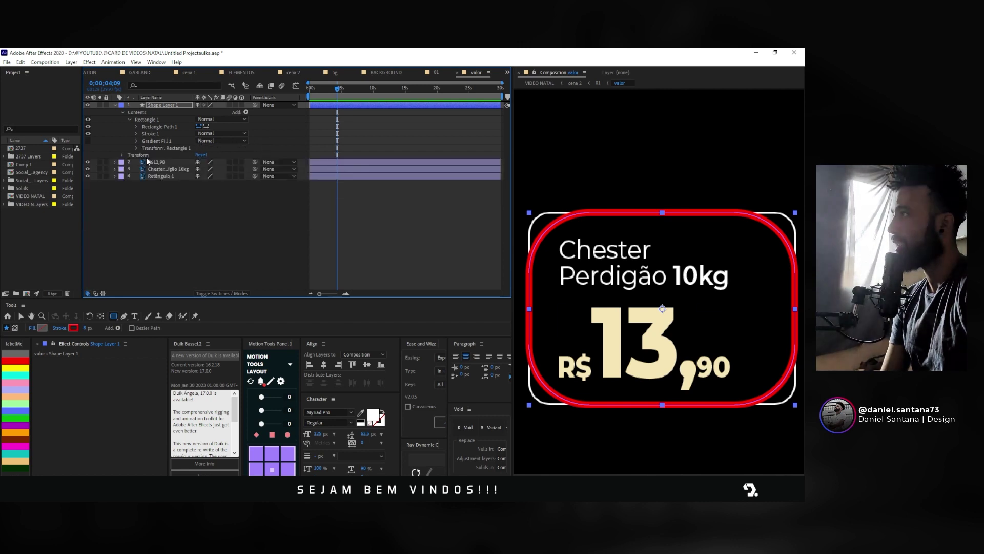
left_click(137, 127)
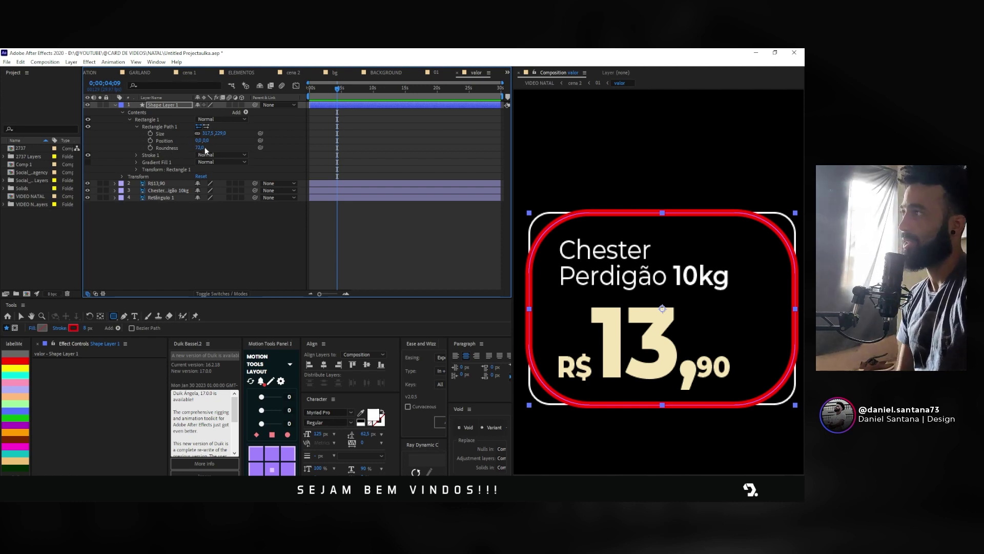
left_click_drag(199, 147, 181, 146)
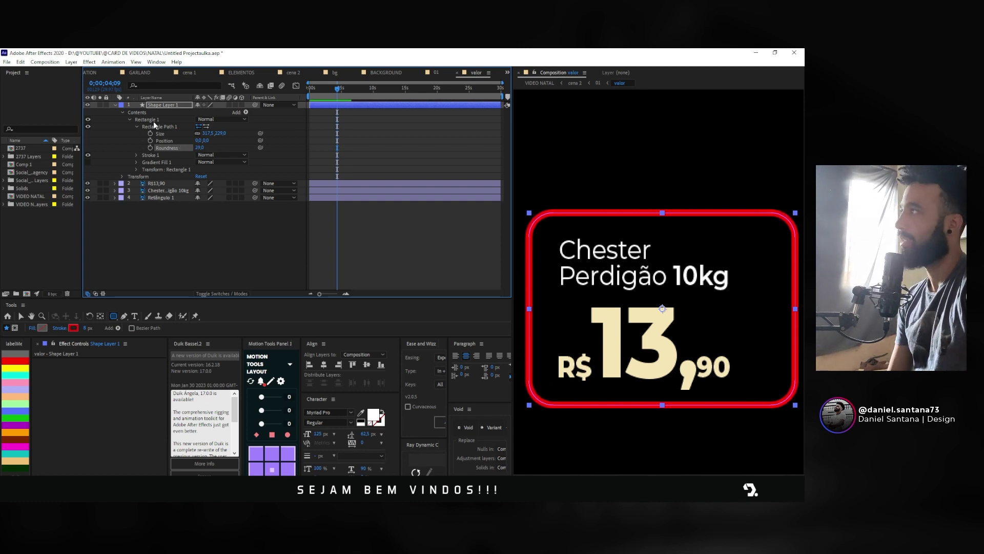
left_click(115, 105)
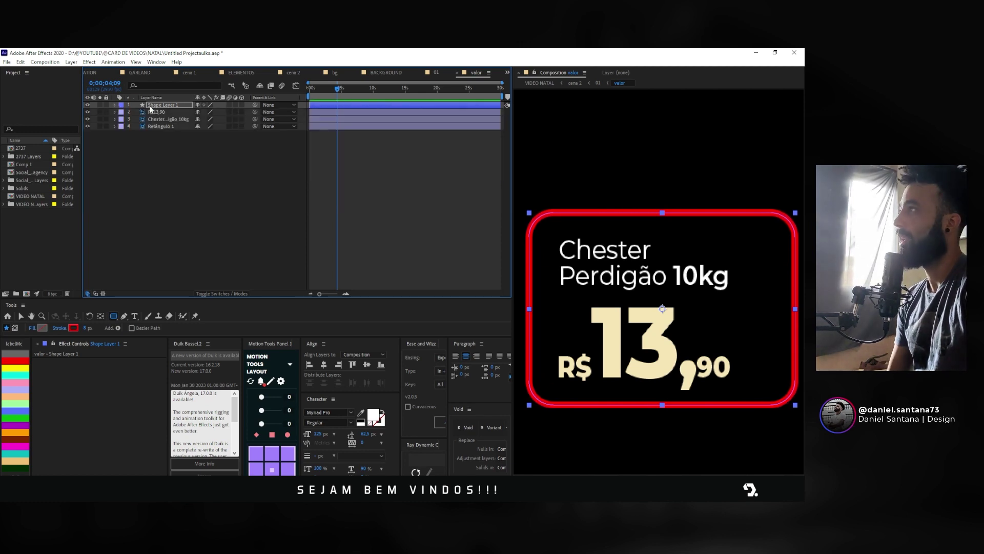
left_click(113, 105)
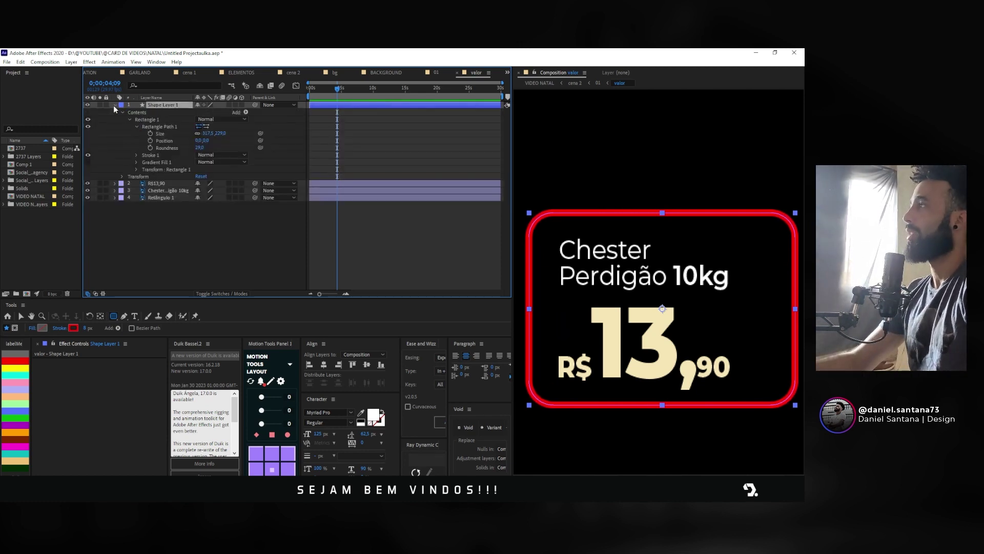
Step: Add Trim Paths to the outline and set keyframes on its End and Offset
left_click(247, 113)
left_click(269, 250)
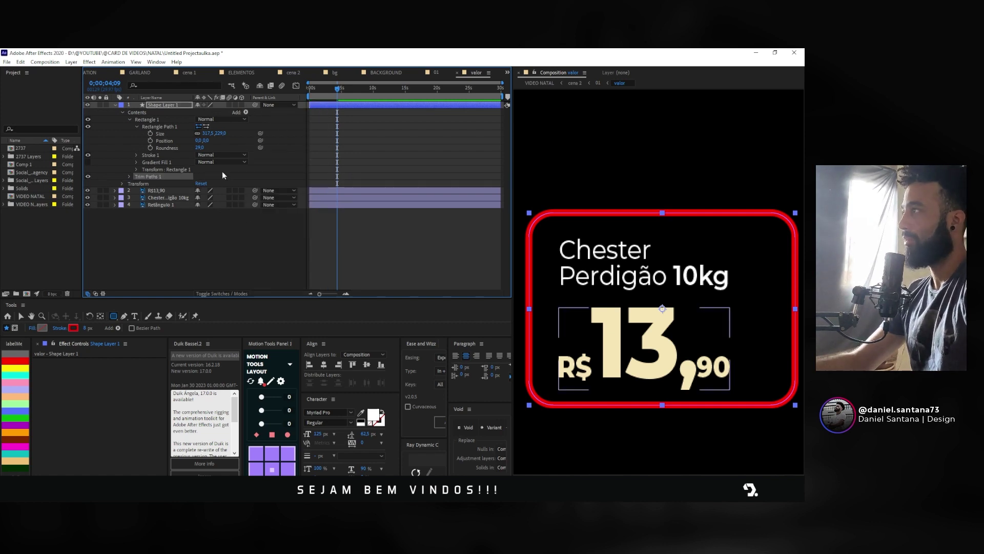
left_click(129, 176)
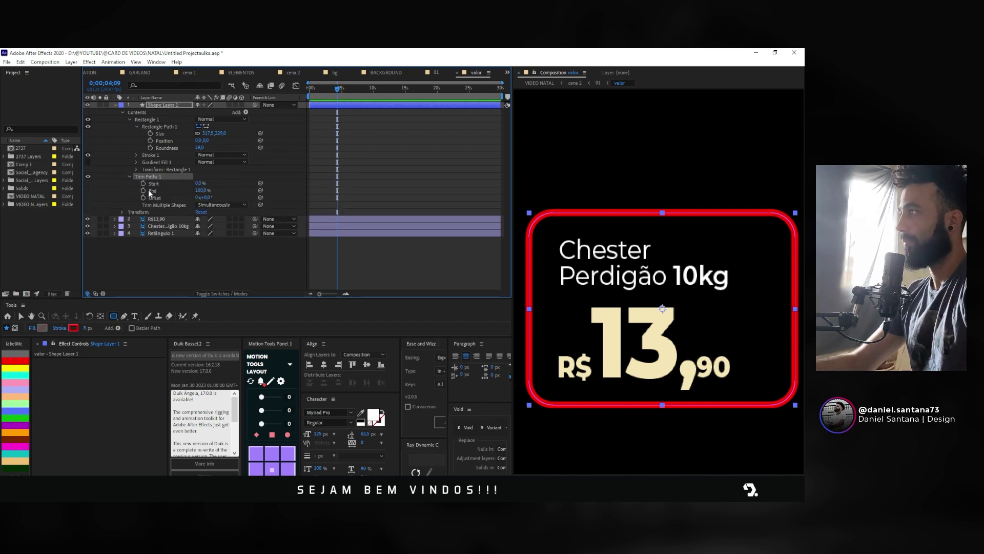
left_click(144, 190)
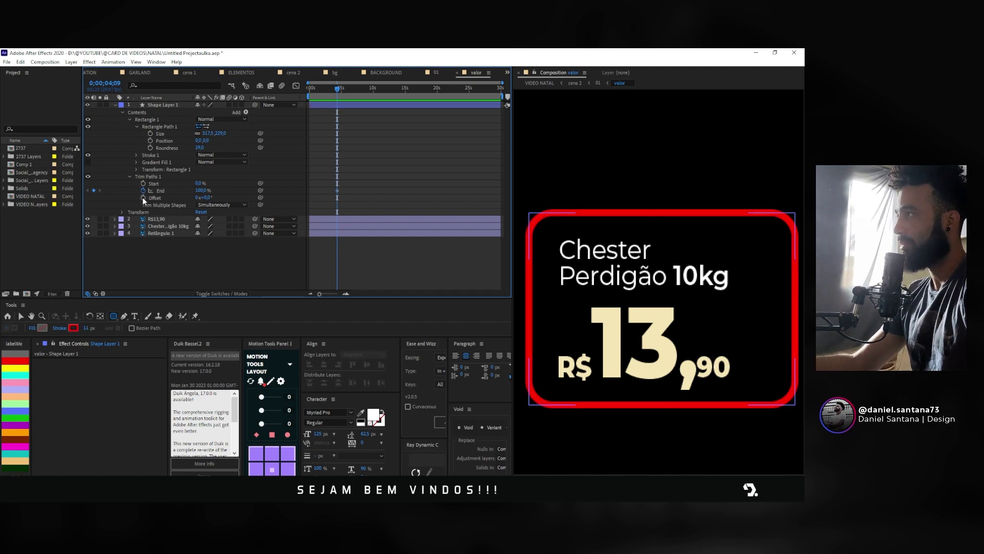
left_click(144, 198)
Step: Move the End and Offset keyframes from 4s to about 2 seconds
key("=")
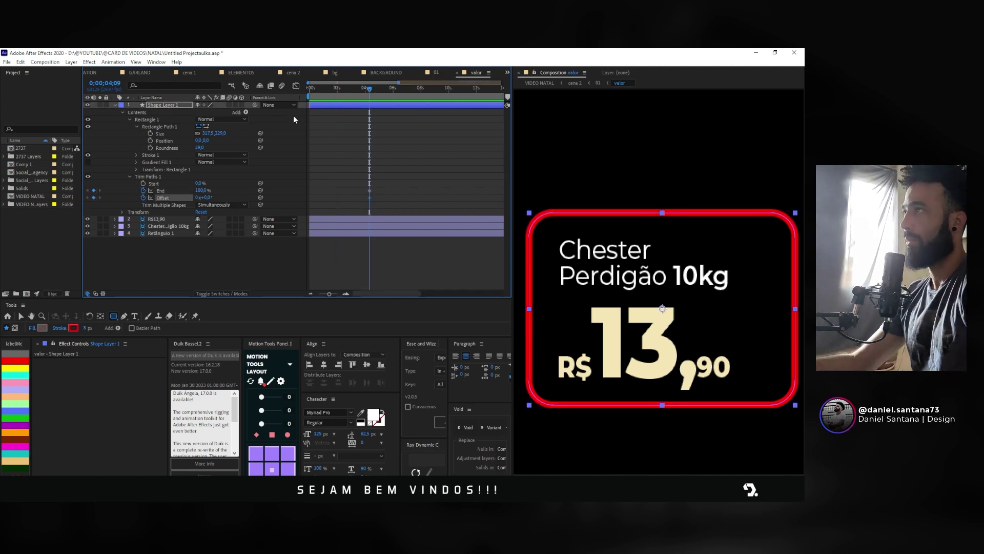
key("=")
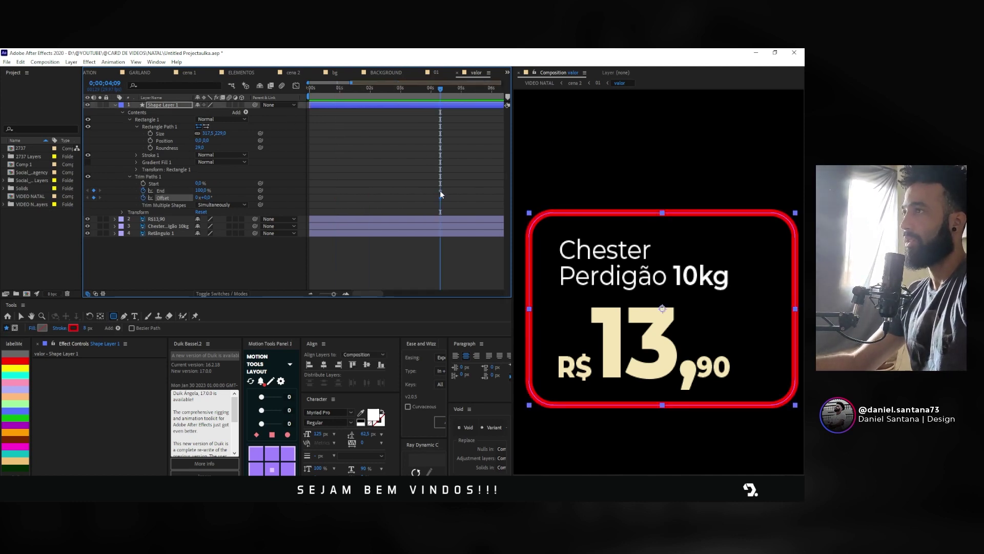
left_click_drag(440, 189, 421, 210)
left_click_drag(440, 89, 371, 88)
left_click(369, 88)
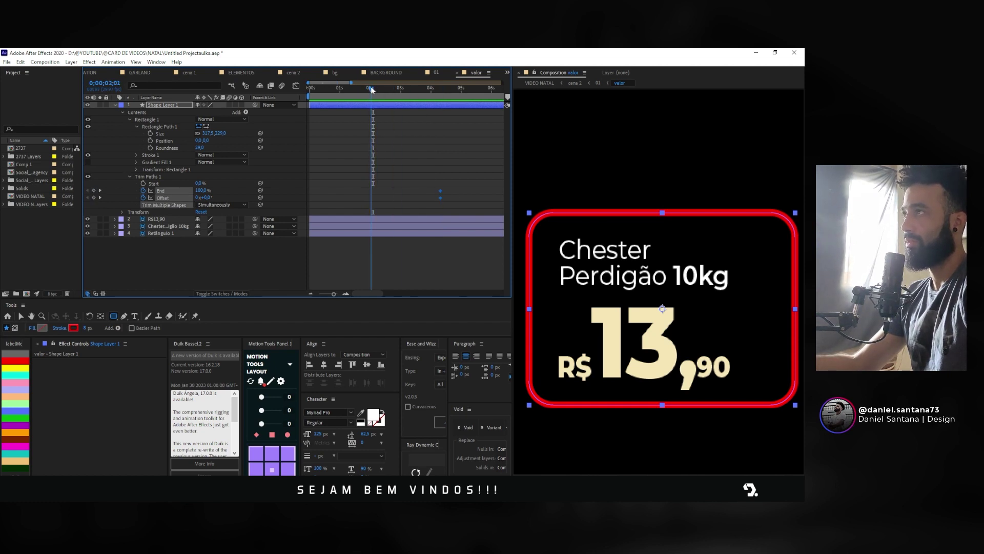
left_click_drag(440, 190, 371, 190)
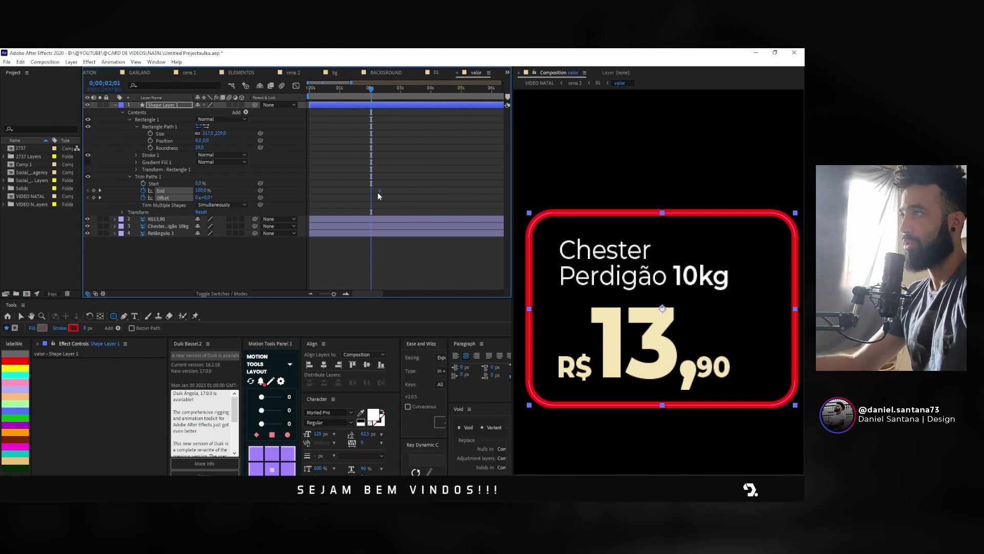
Step: At the start of the composition, set End to 0% and Offset to -41°
key("Home")
left_click(201, 190)
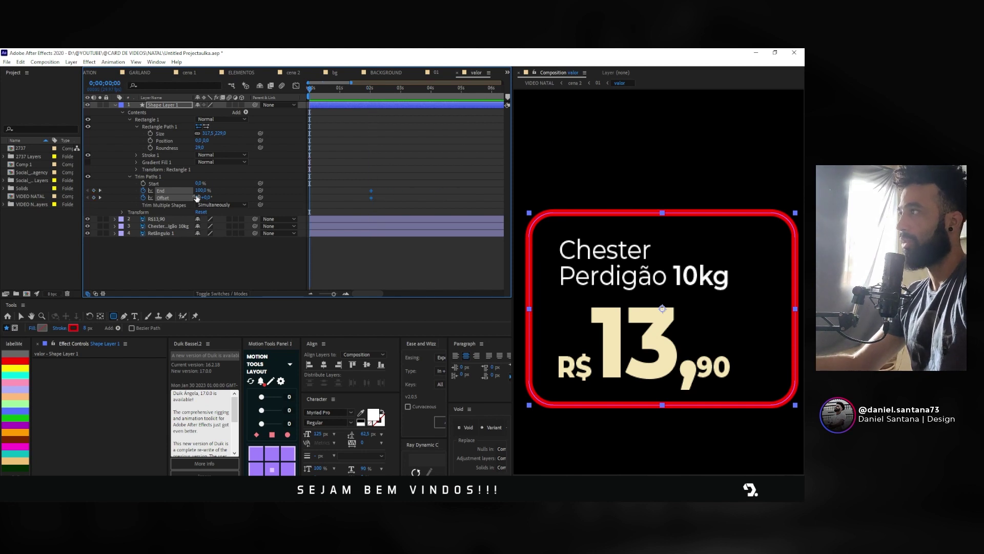
type("0")
key("Return")
left_click_drag(202, 197, 198, 204)
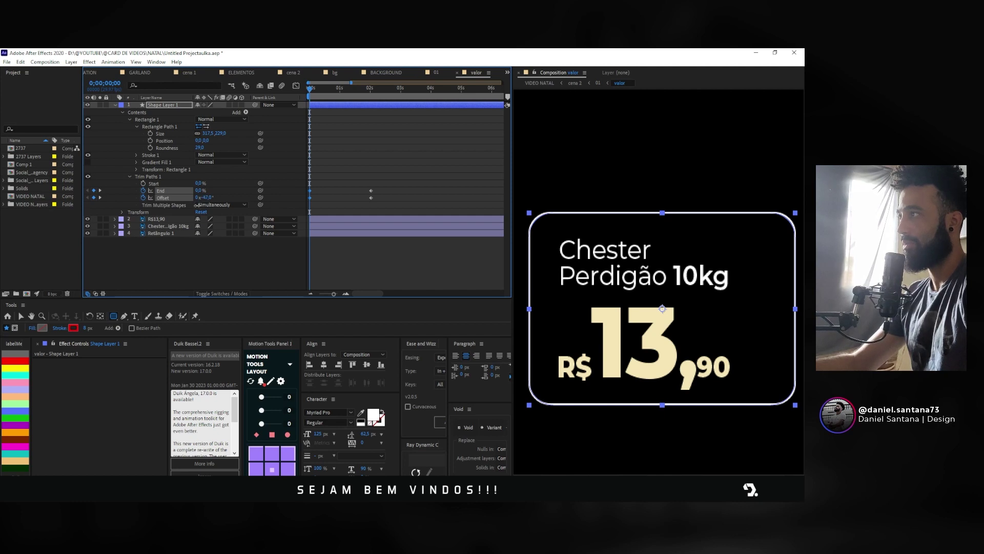
Step: Shift the Offset keyframe slightly later and apply Easy Ease to the keyframes. Refine the speed curves in the Graph Editor and preview the result
left_click(371, 198)
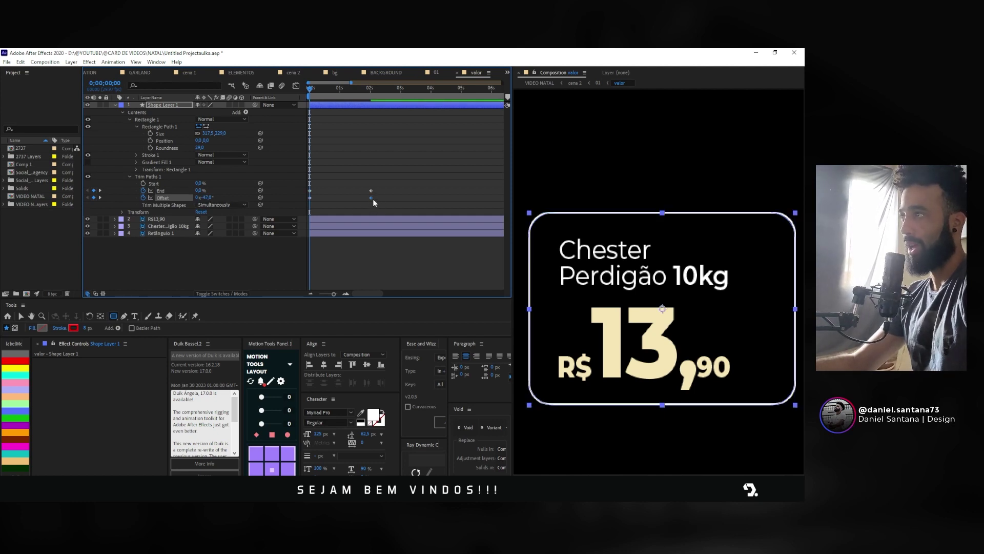
left_click_drag(373, 198, 377, 198)
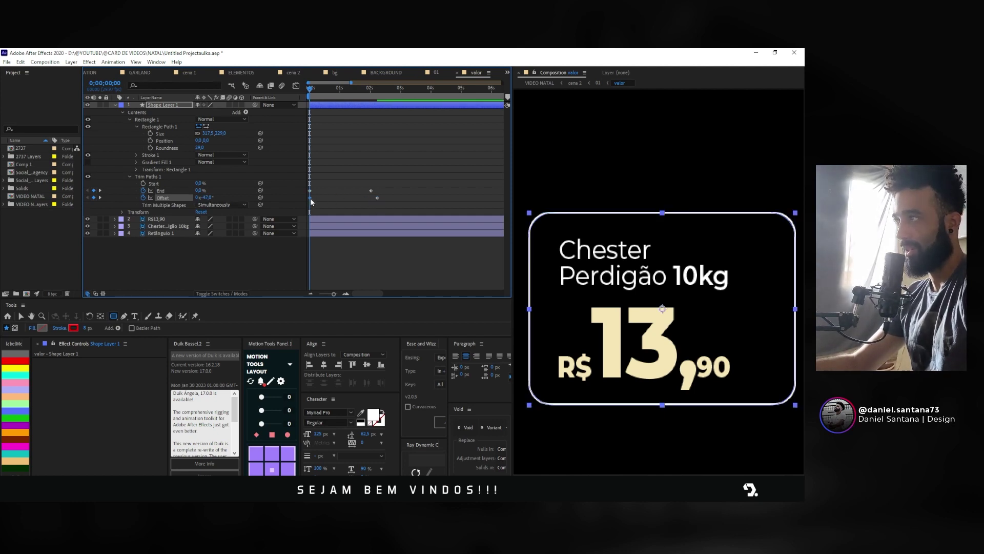
mouse_move(309, 198)
left_mouse_down()
mouse_move(320, 198)
mouse_move(306, 209)
left_mouse_up()
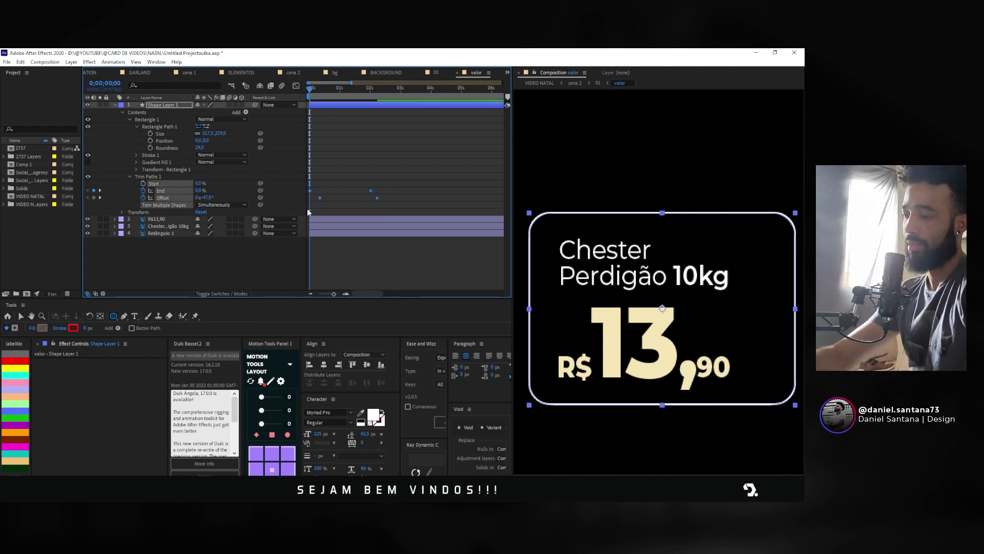
key("F9")
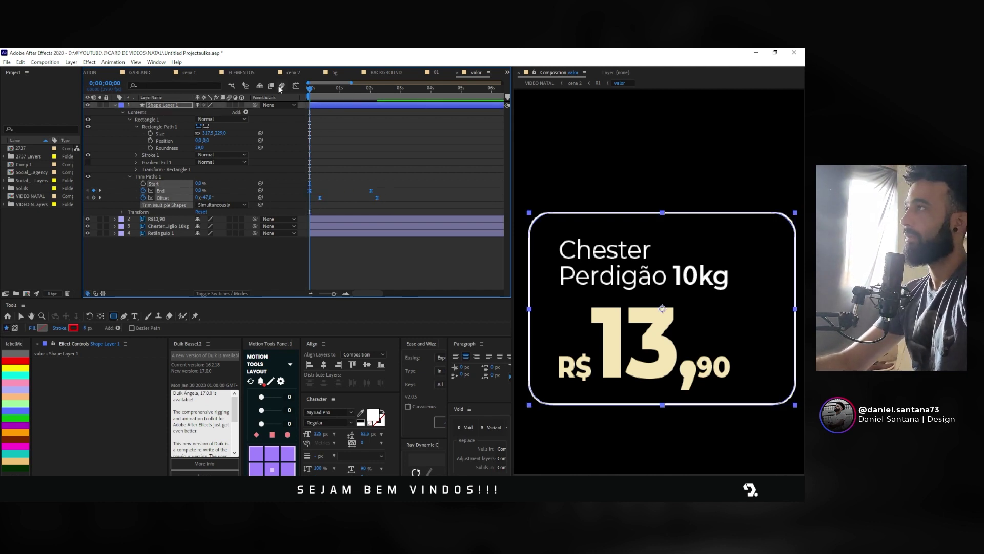
left_click(296, 86)
mouse_move(385, 237)
left_mouse_down()
mouse_move(361, 264)
mouse_move(343, 259)
left_mouse_up()
left_click(296, 85)
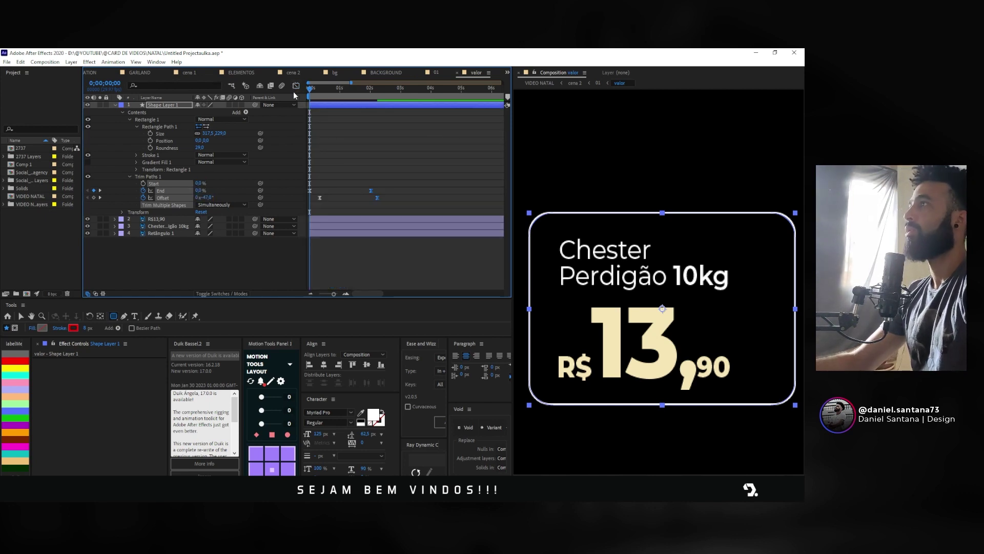
left_click_drag(328, 89, 345, 94)
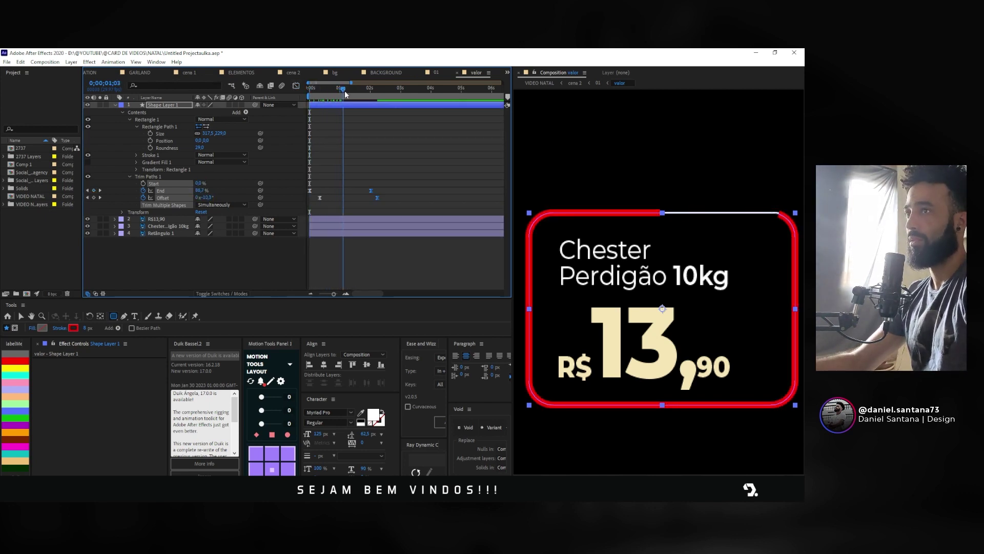
Step: Move Shape Layer 1 directly above Retângulo 1. Set Retângulo 1's TrkMat to Alpha Matte 'Shape Layer 1'
left_click(115, 105)
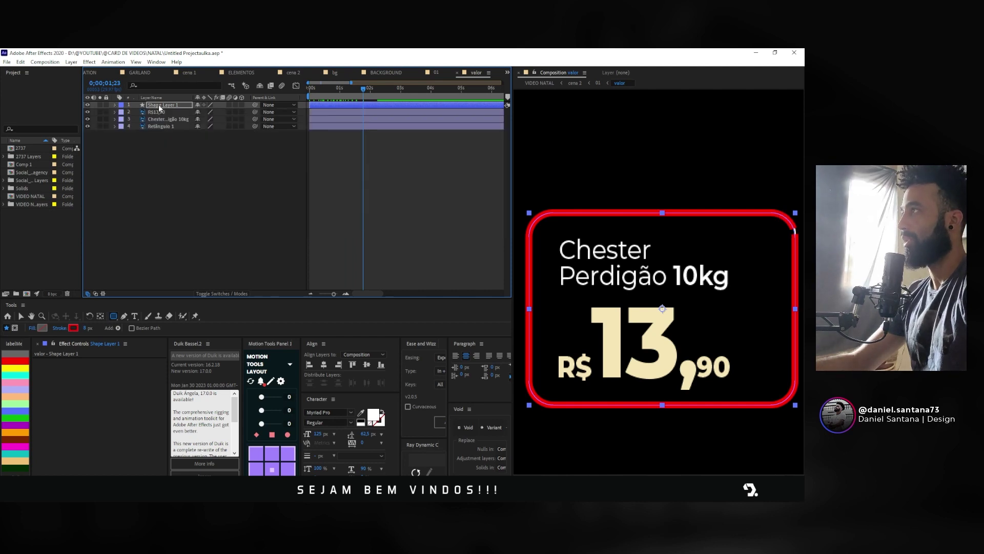
left_click_drag(163, 105, 161, 131)
left_click(161, 128)
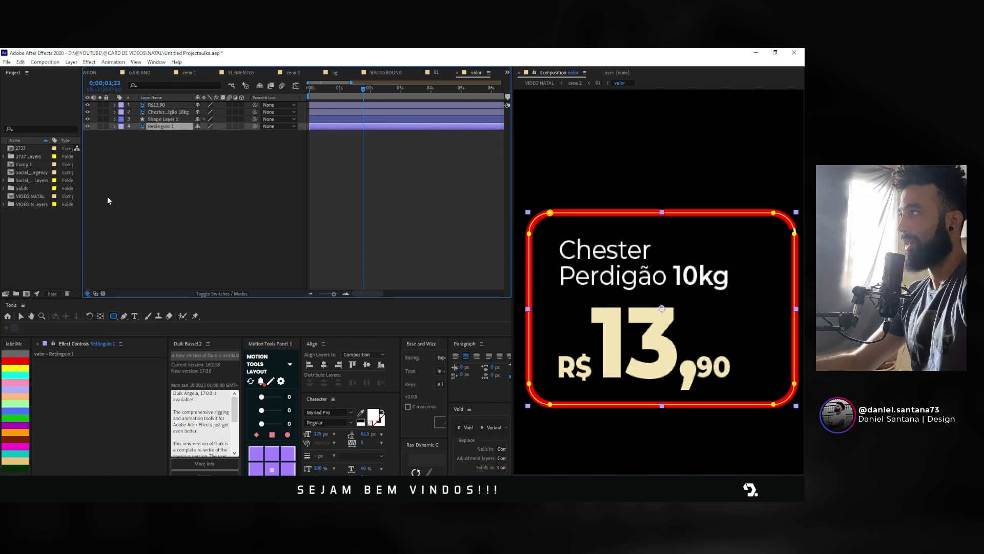
left_click(96, 293)
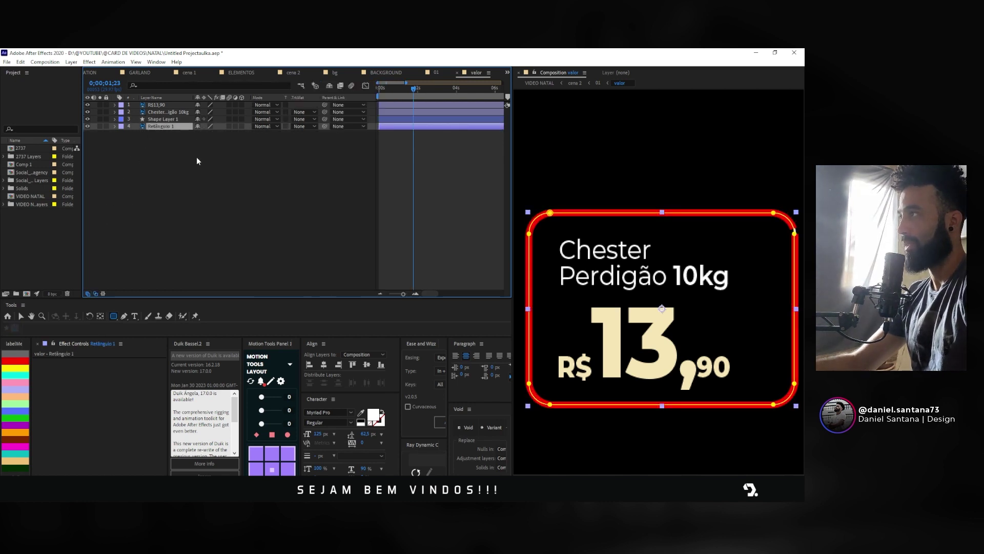
left_click(302, 128)
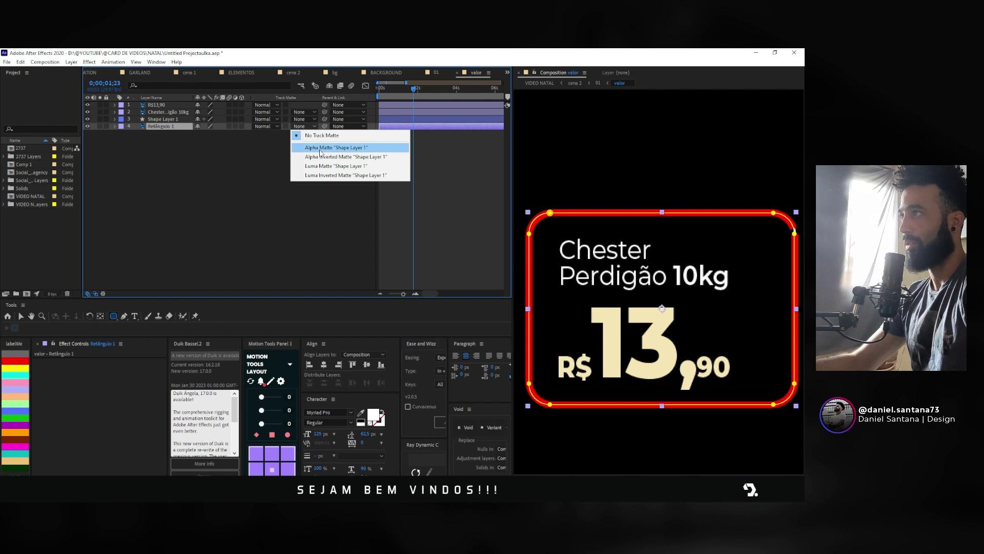
left_click(321, 147)
left_click(173, 119)
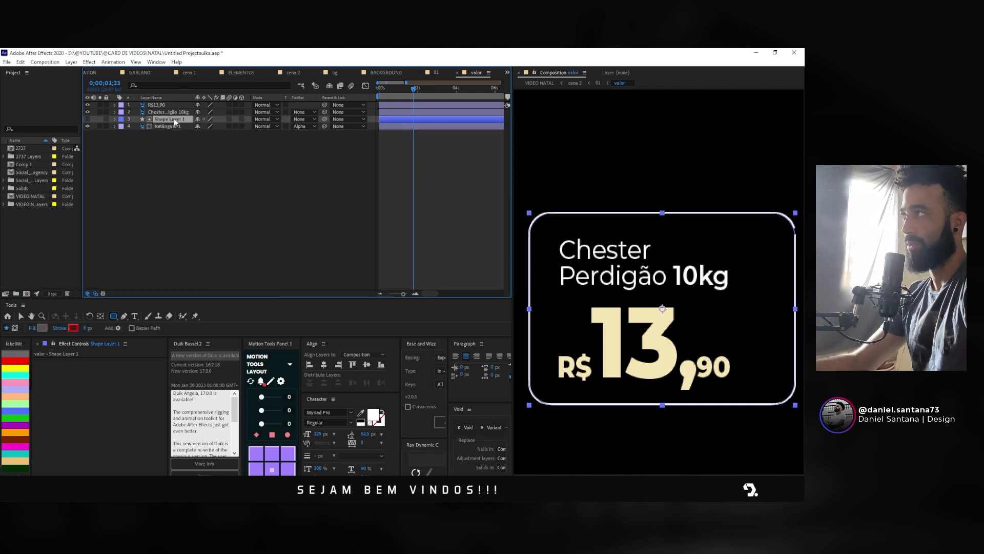
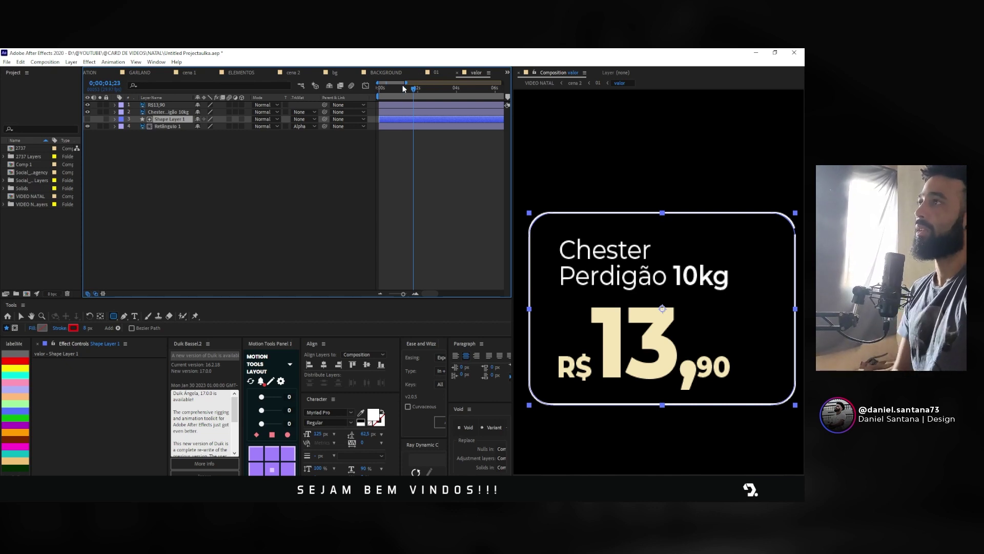
Step: Preview the card animation from the start, then cancel pre-composing Shape Layer 1
left_click_drag(403, 88, 380, 91)
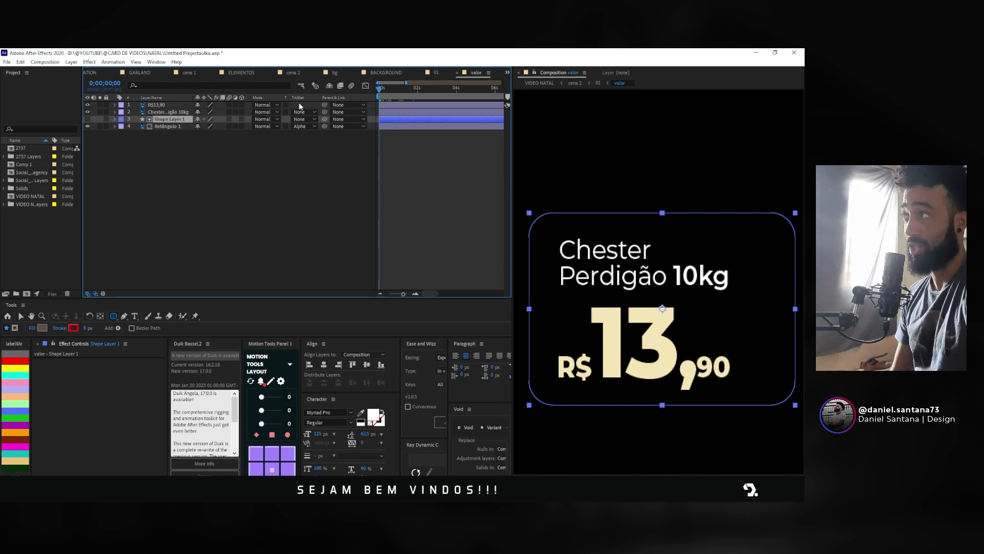
left_click(292, 159)
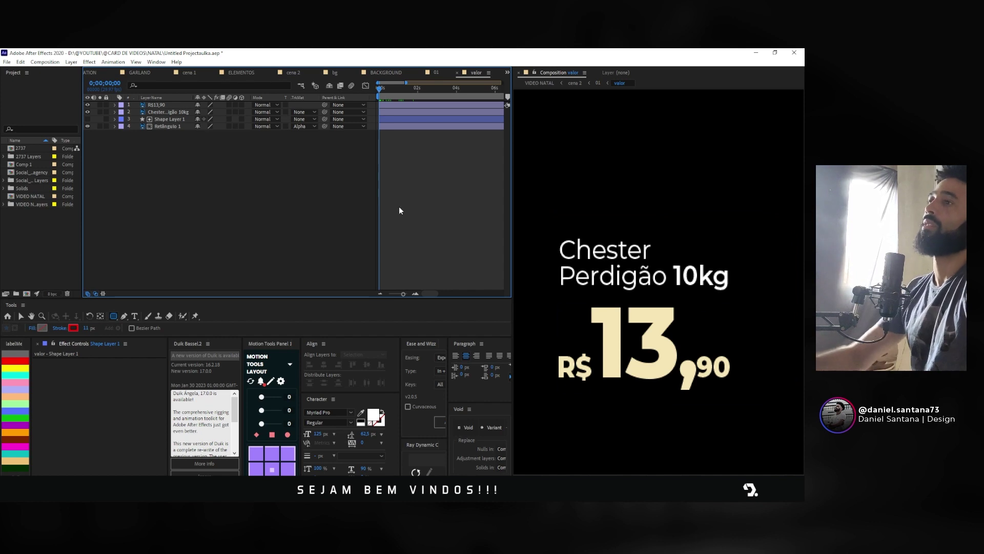
key("space")
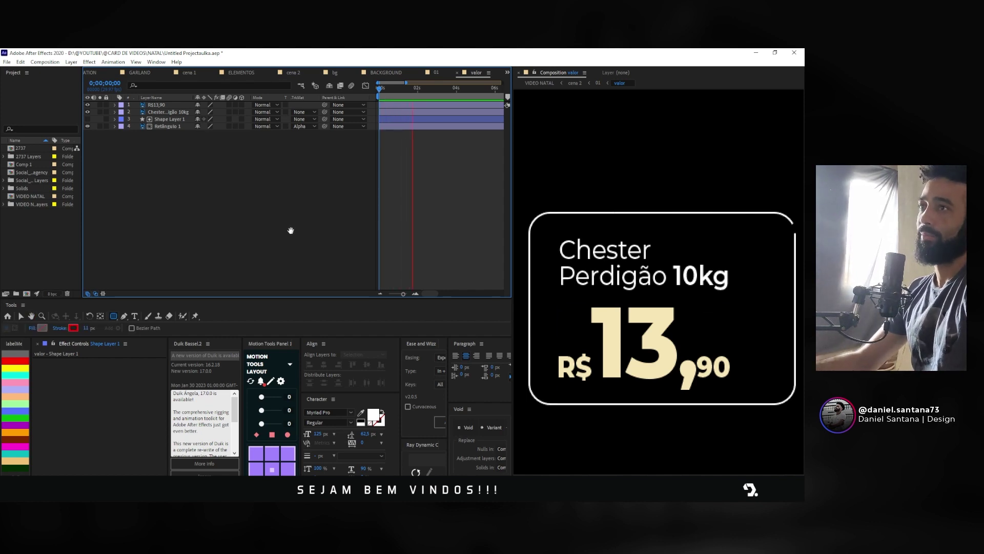
left_click(159, 122)
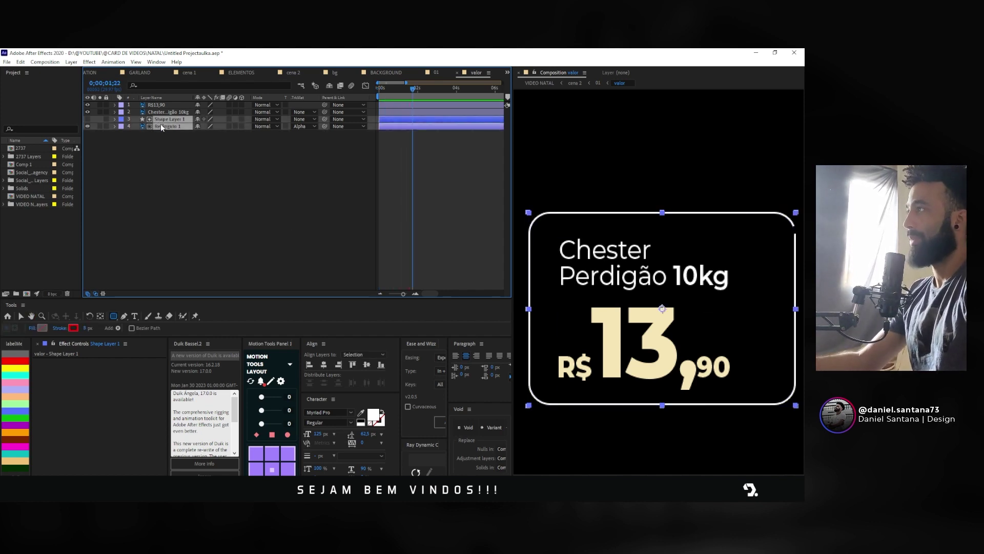
right_click(161, 125)
left_click(189, 322)
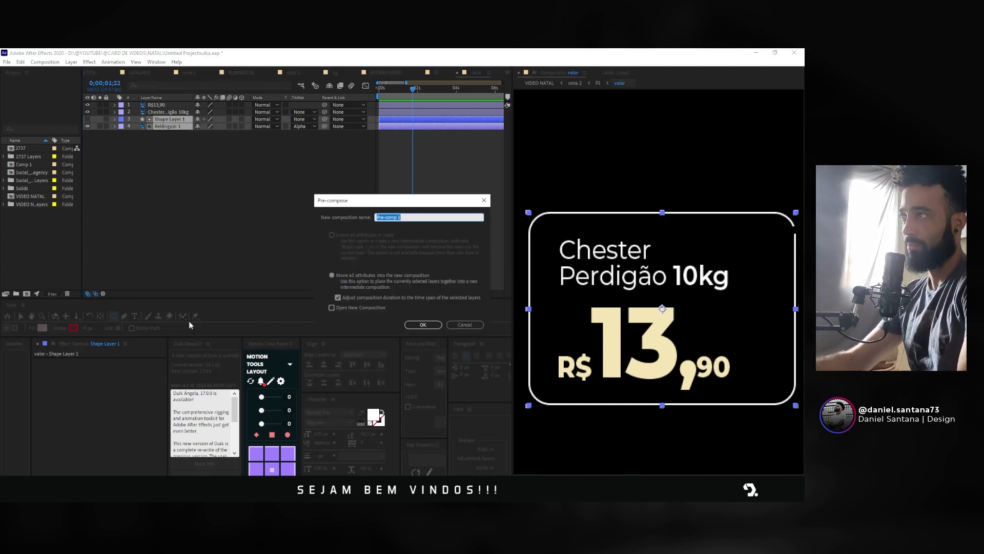
left_click(455, 328)
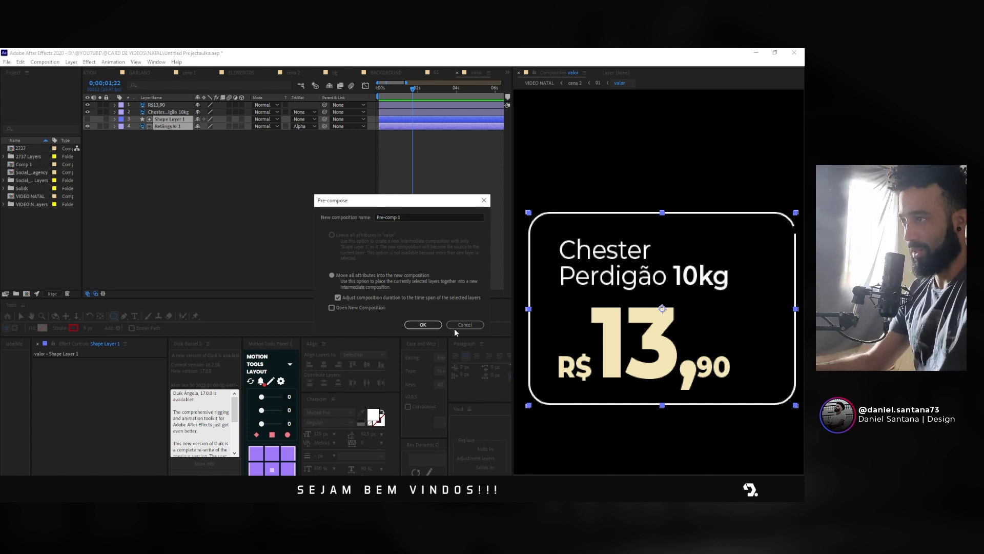
left_click(455, 328)
left_click(294, 266)
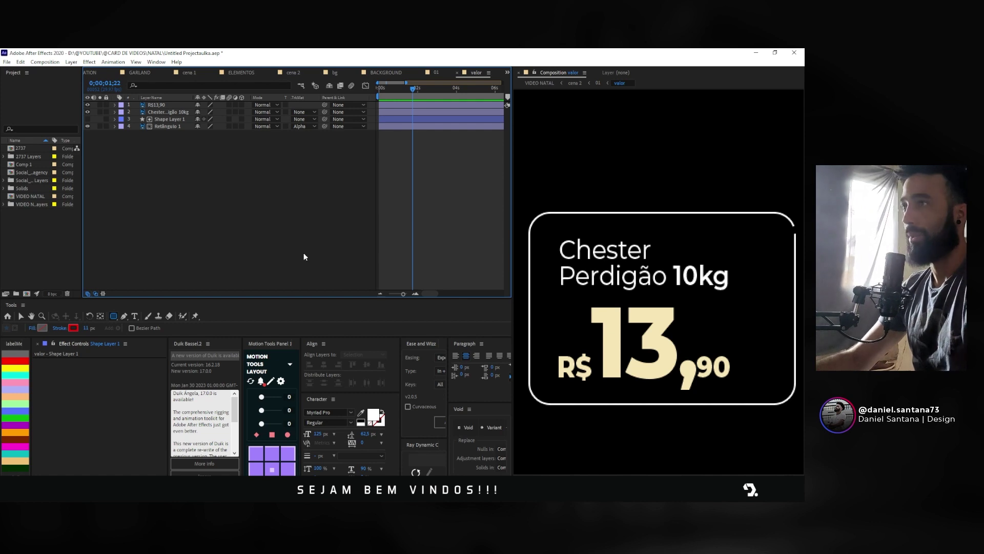
Step: Move the Chester Perdigão 10kg text layer to the top and label it red
left_click(174, 114)
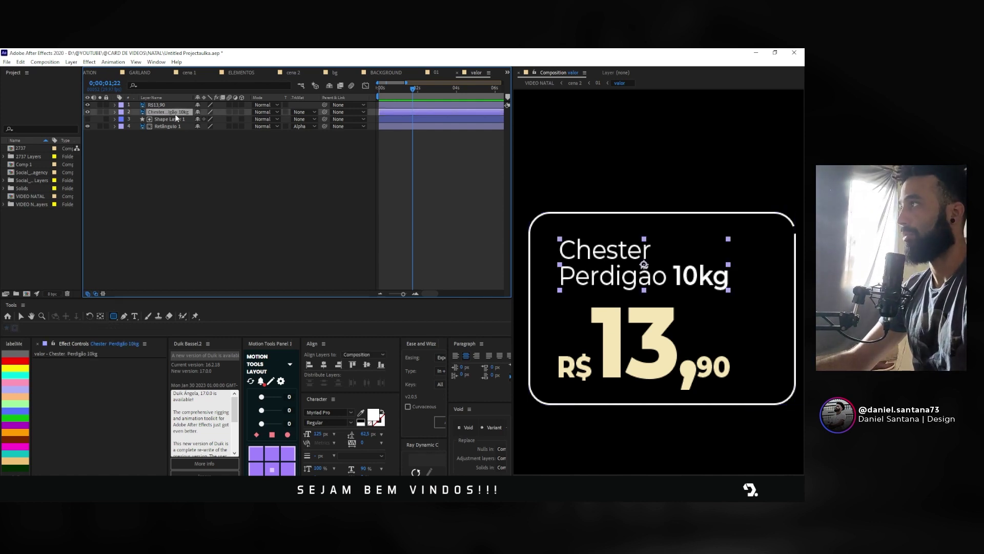
left_click_drag(175, 114, 122, 105)
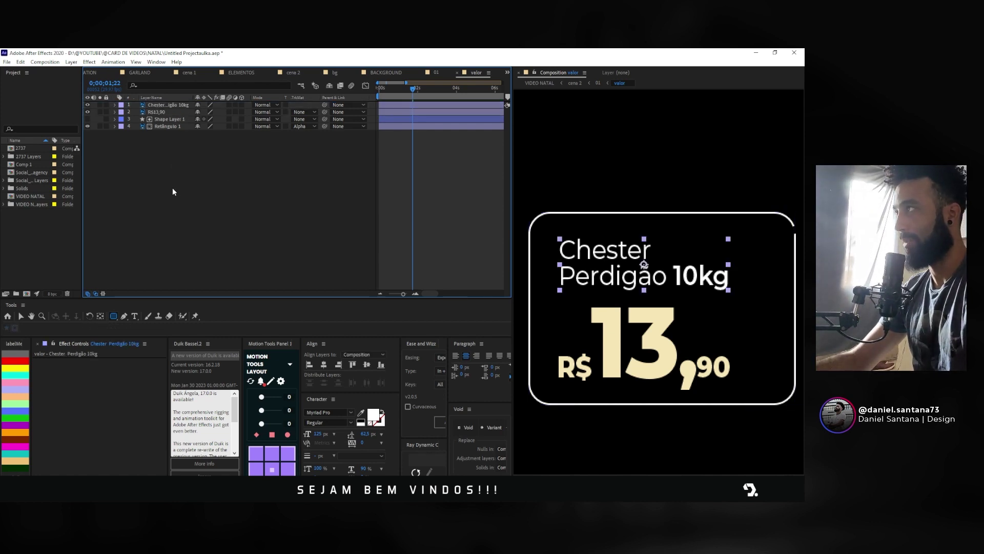
left_click(121, 107)
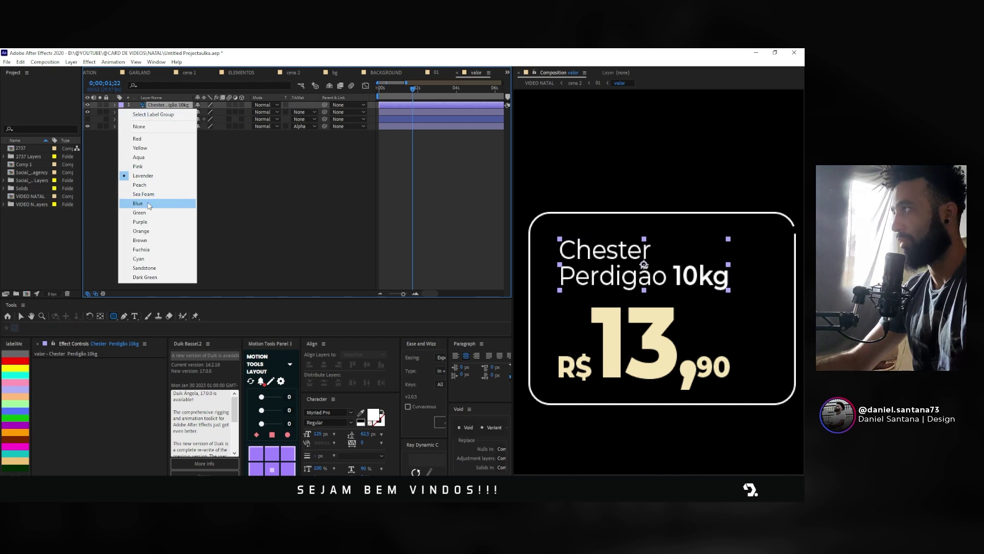
left_click(153, 205)
left_click(229, 229)
left_click(121, 104)
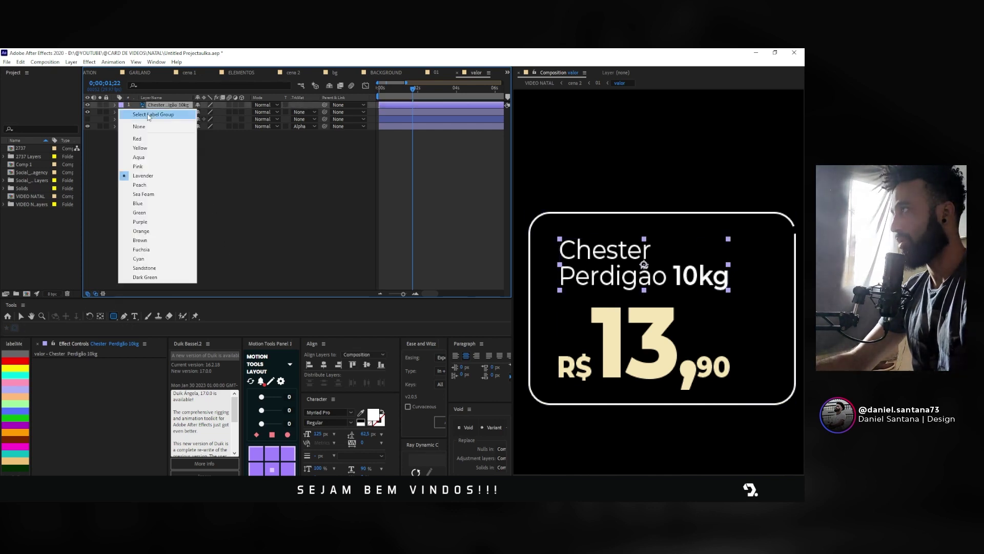
left_click(190, 114)
left_click(164, 104)
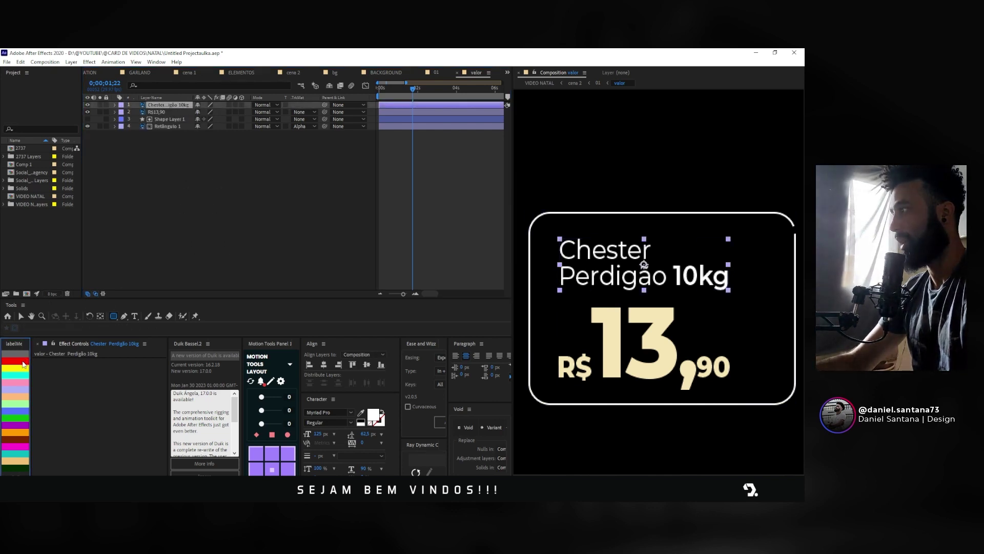
left_click(16, 360)
left_click(204, 204)
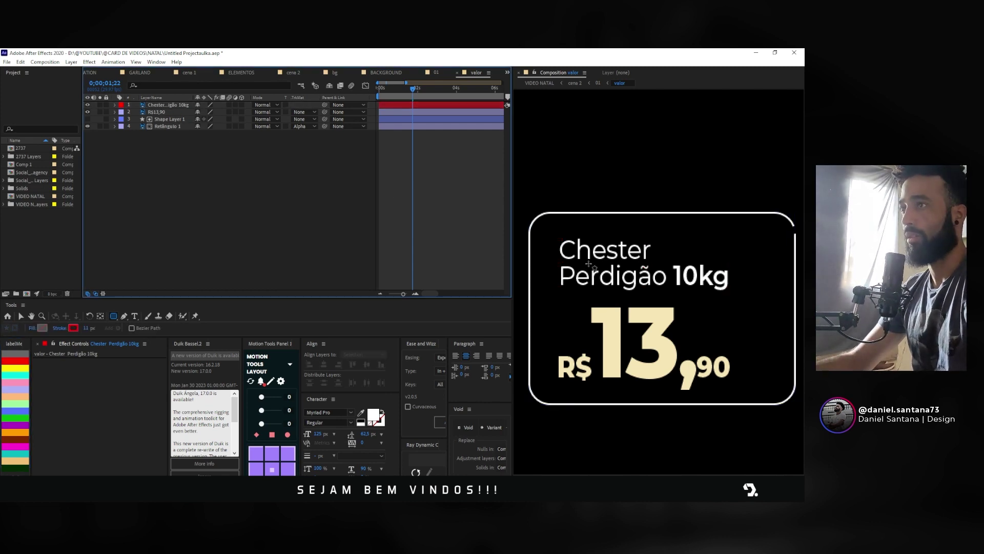
Step: Duplicate the Chester layer twice and select the topmost copy
left_click(161, 106)
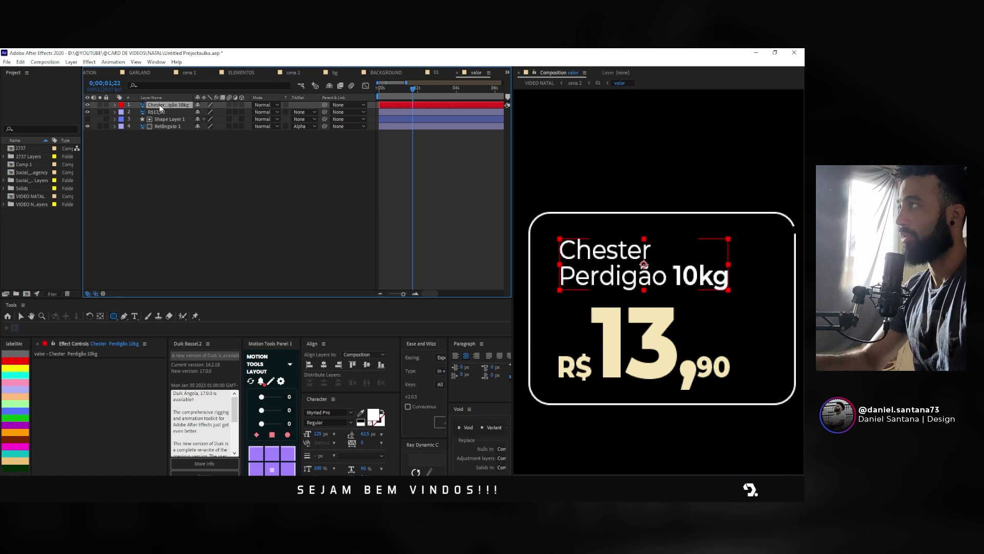
key("ctrl+d")
key("ctrl+d")
key("ctrl+Up")
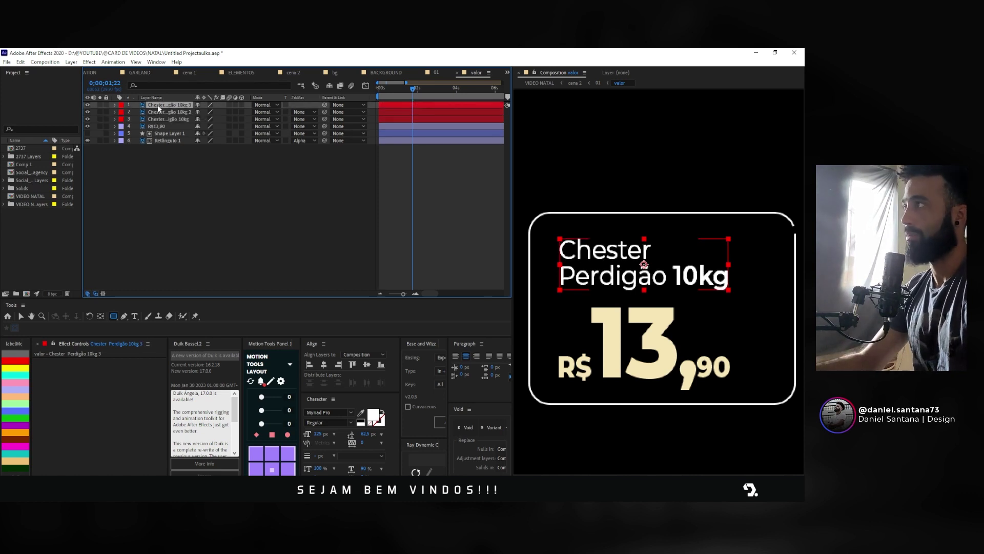
Step: Draw a rectangle mask limiting the top Chester copy to the word Chester
left_click(115, 318)
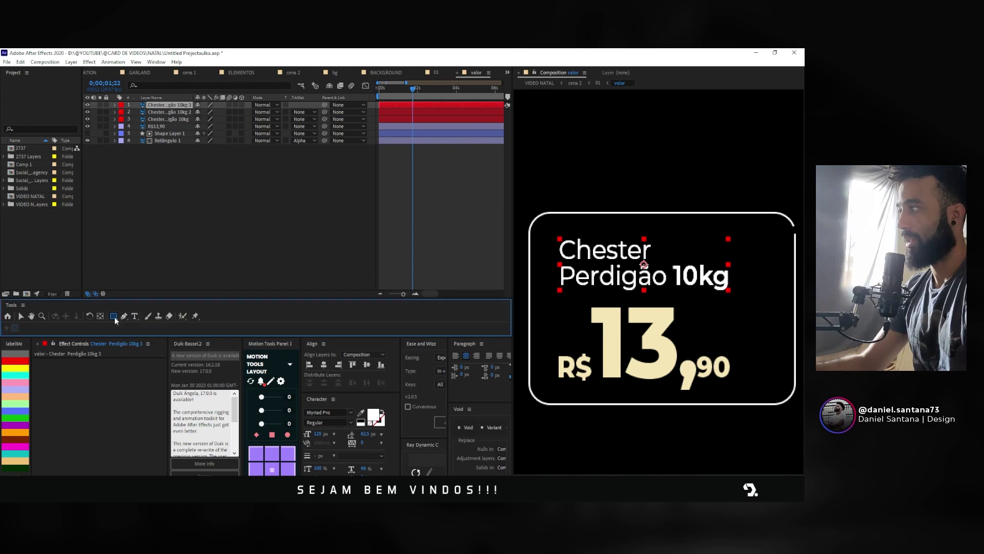
left_click(114, 318)
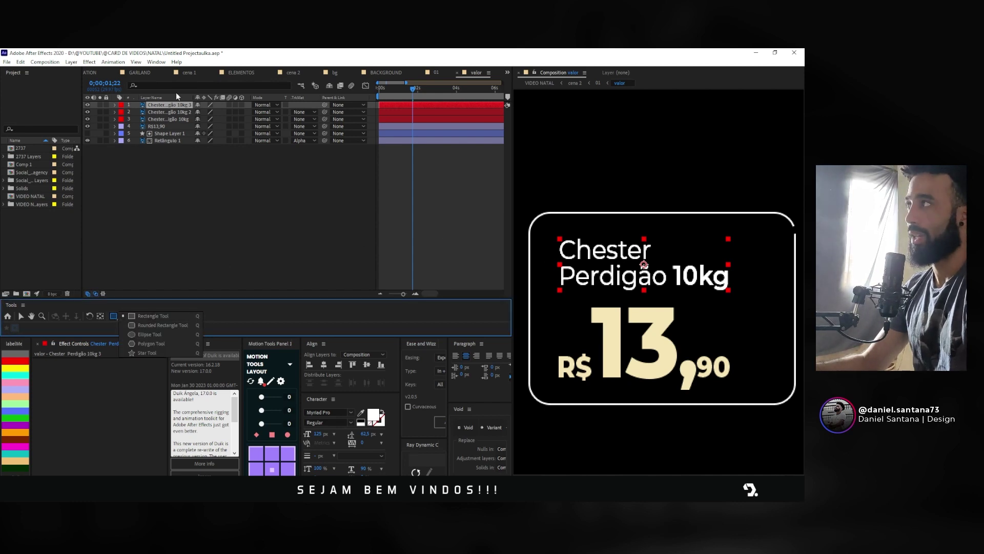
left_click(282, 152)
left_click_drag(558, 238, 652, 262)
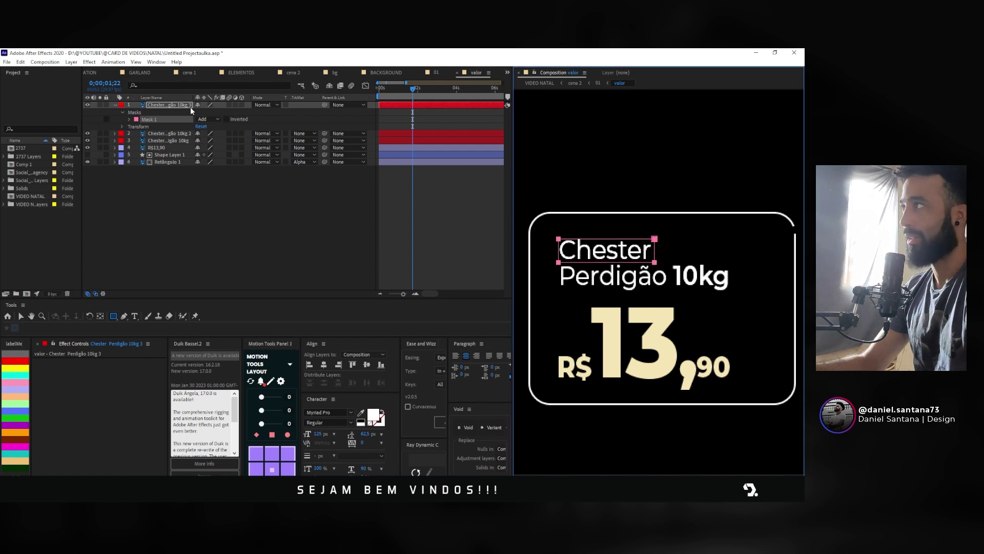
Step: Mask the second copy to Perdigão and the third copy to 10kg
left_click(156, 134)
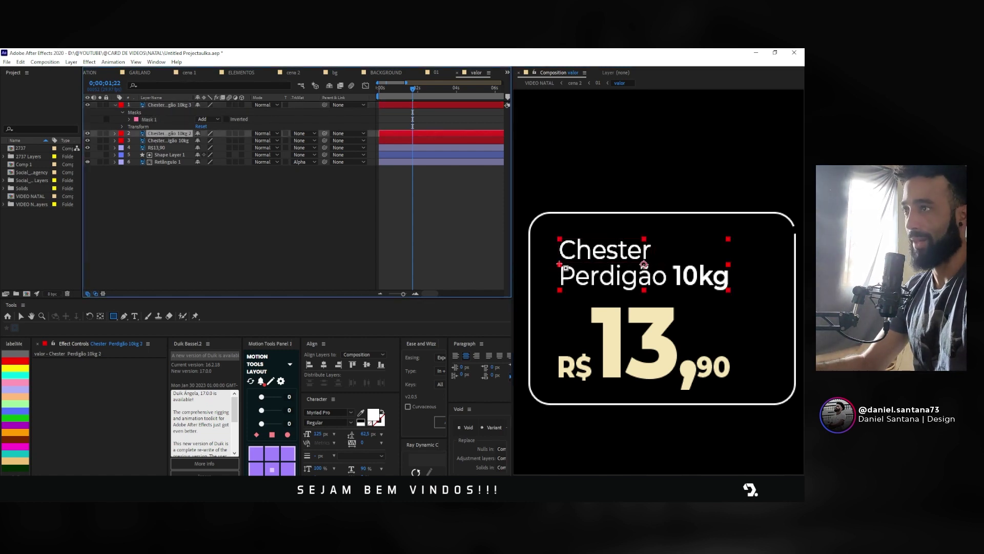
left_click_drag(556, 264, 669, 293)
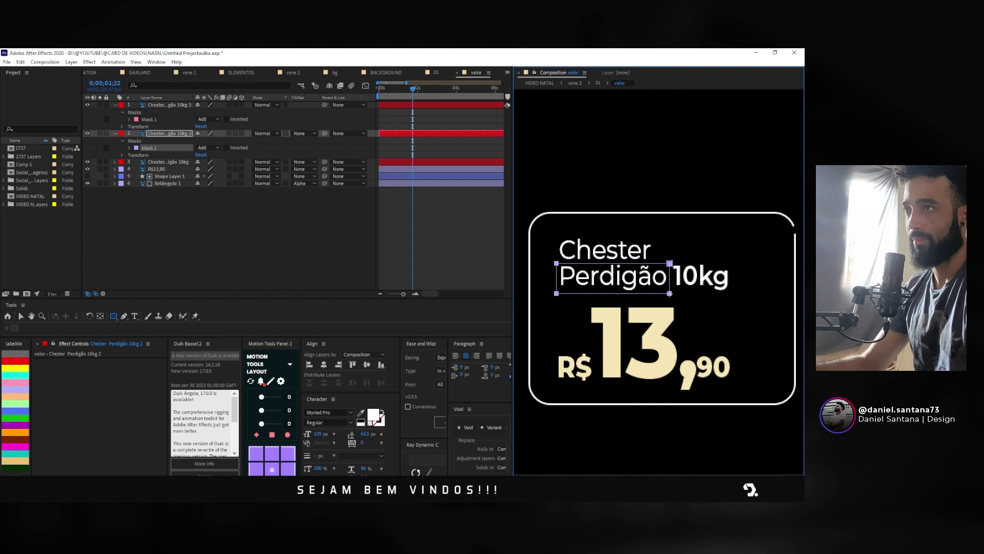
left_click(167, 161)
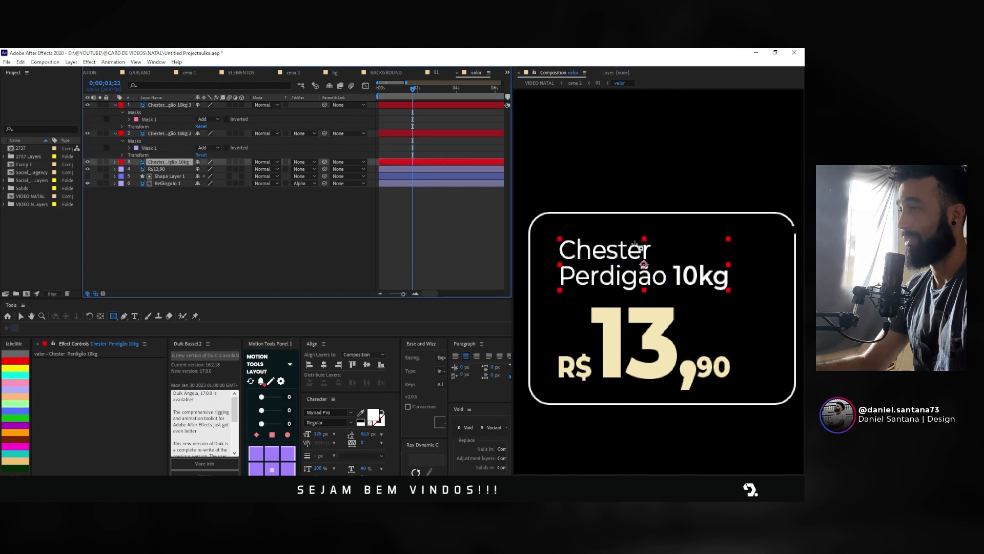
left_click_drag(670, 264, 735, 291)
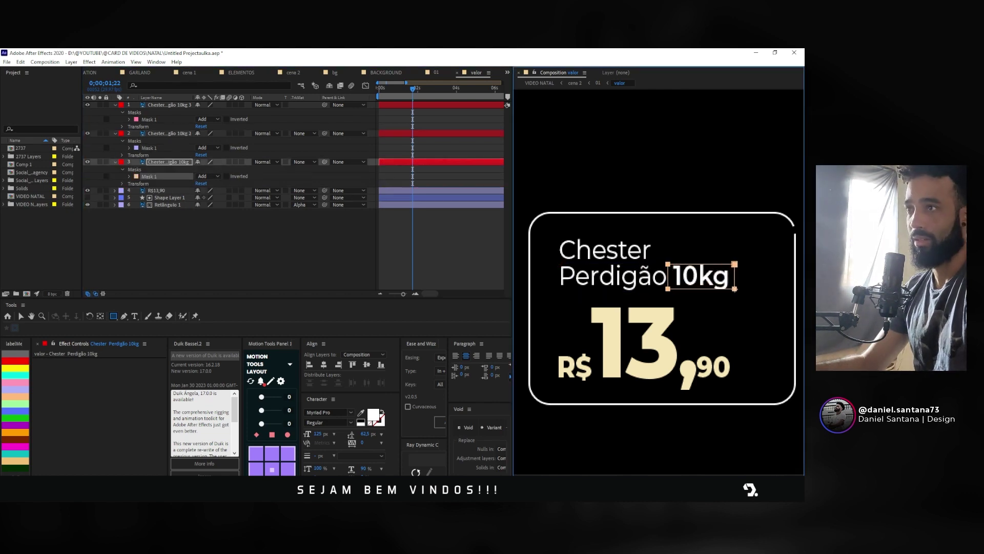
Step: Select all three Chester copies and return to the start of the timeline
left_click(167, 105)
left_click(160, 163, "shift")
left_click_drag(413, 88, 378, 92)
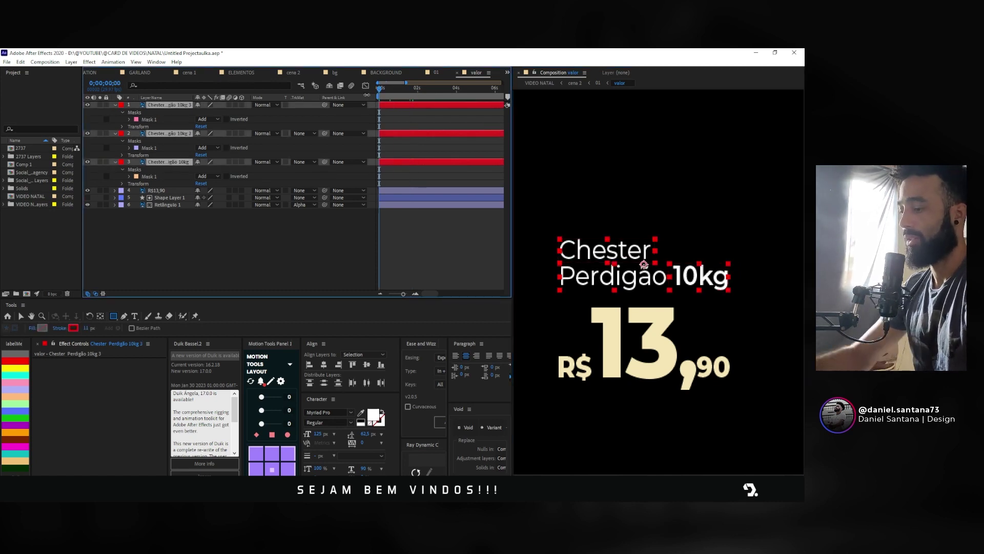
Step: Keyframe Position on the three Chester copies and move the text lines lower in frame
key("p")
left_click(136, 113)
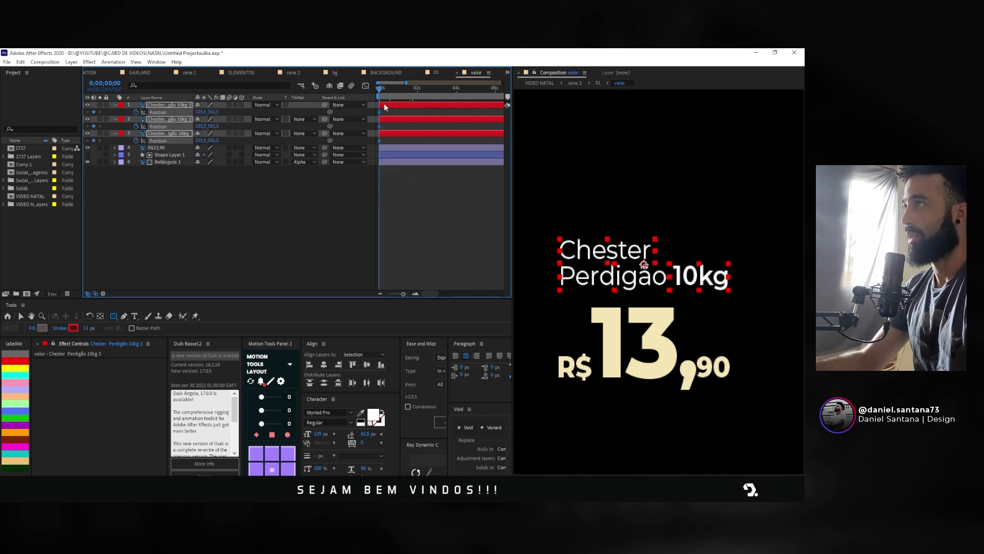
left_click_drag(414, 119, 415, 126)
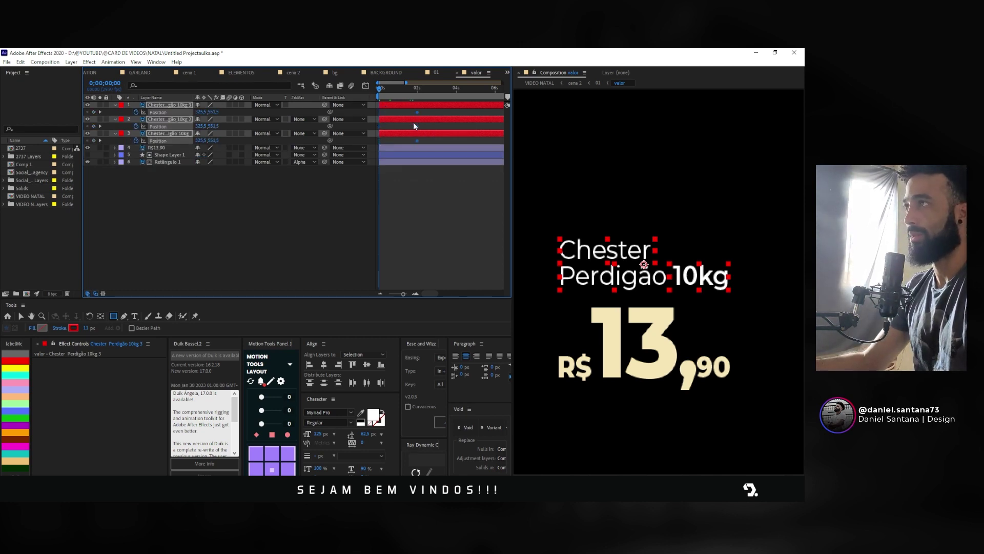
key("v")
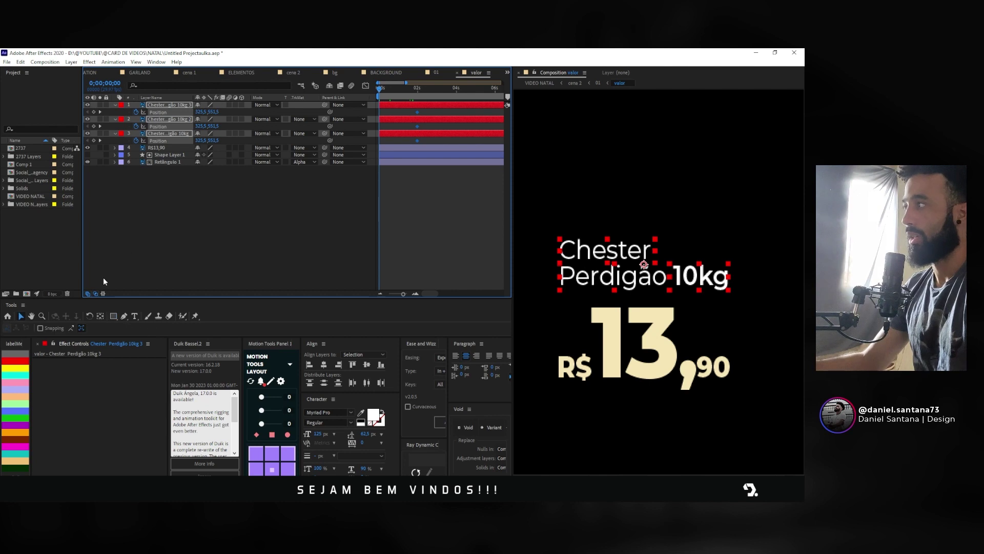
left_click(21, 318)
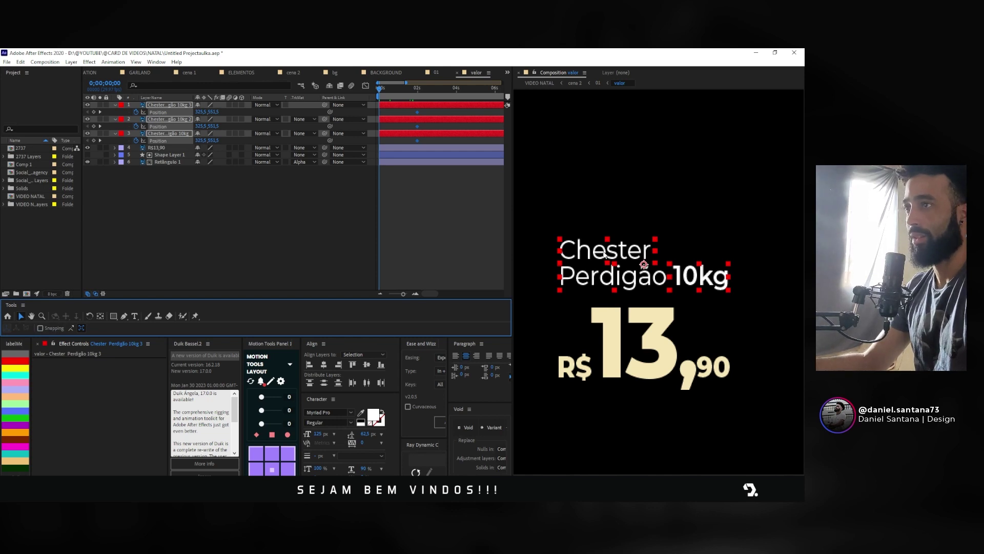
left_click(115, 317)
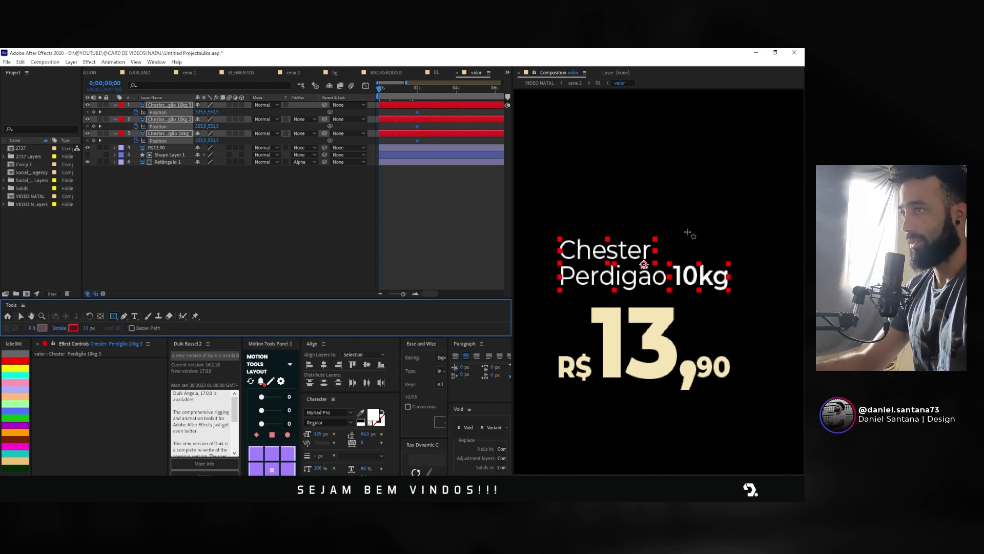
left_click_drag(678, 210, 666, 318)
key("ctrl+z")
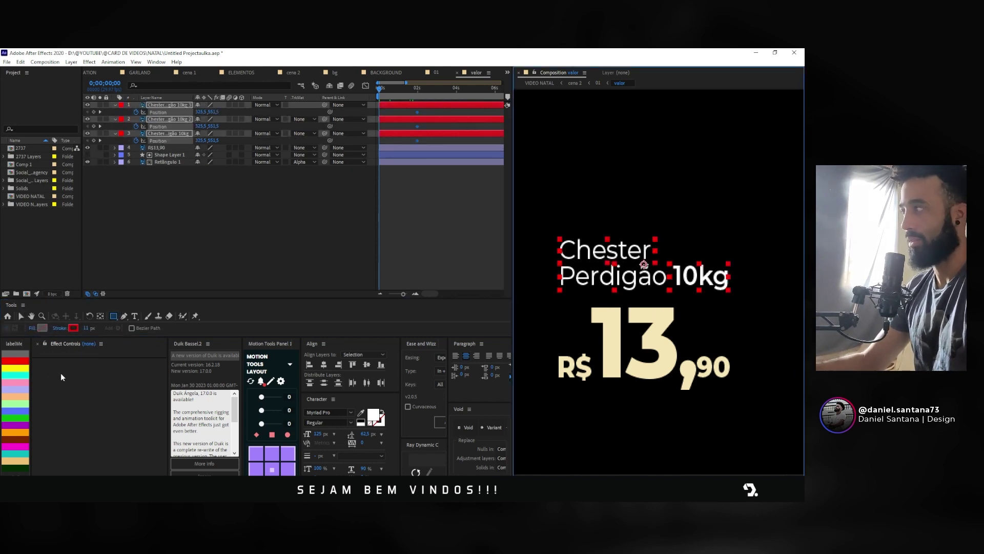
left_click(21, 316)
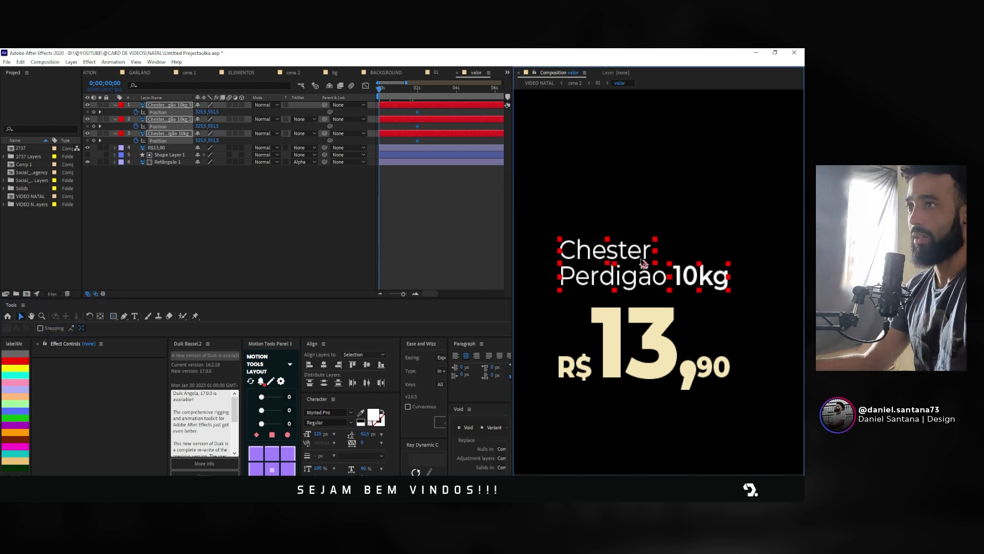
left_click_drag(643, 264, 646, 282)
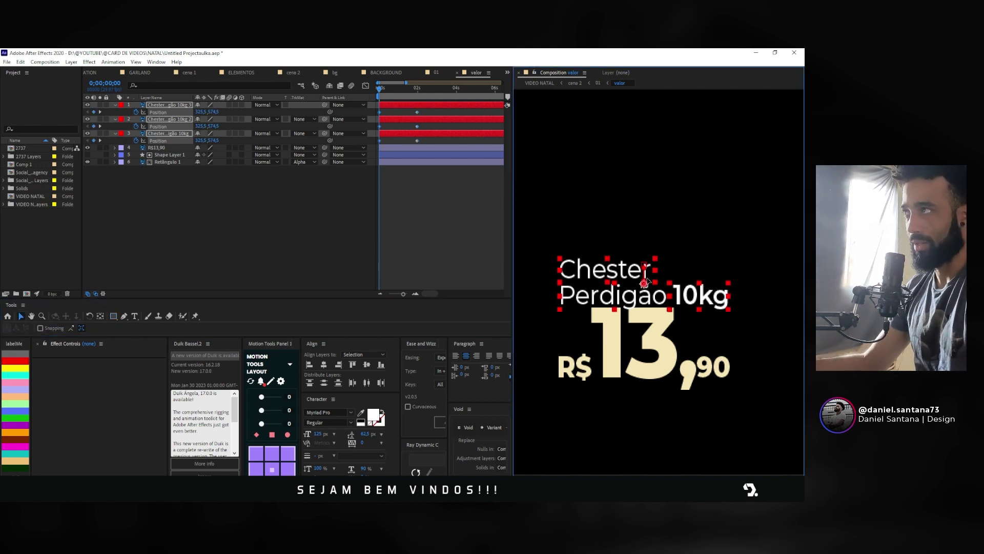
Step: Keyframe Opacity from 0% at frame 12 and apply Easy Ease to all keyframes
key("shift+t")
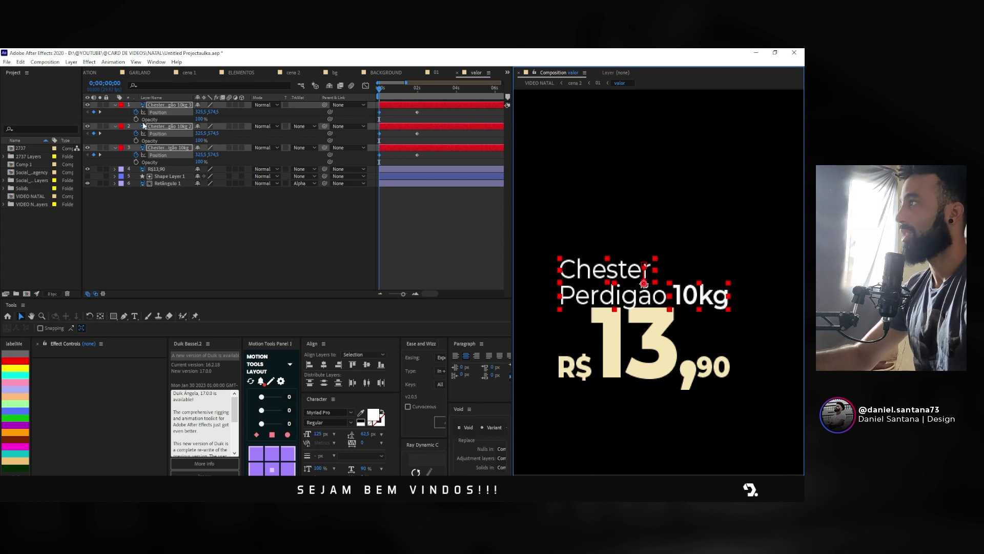
left_click(136, 119)
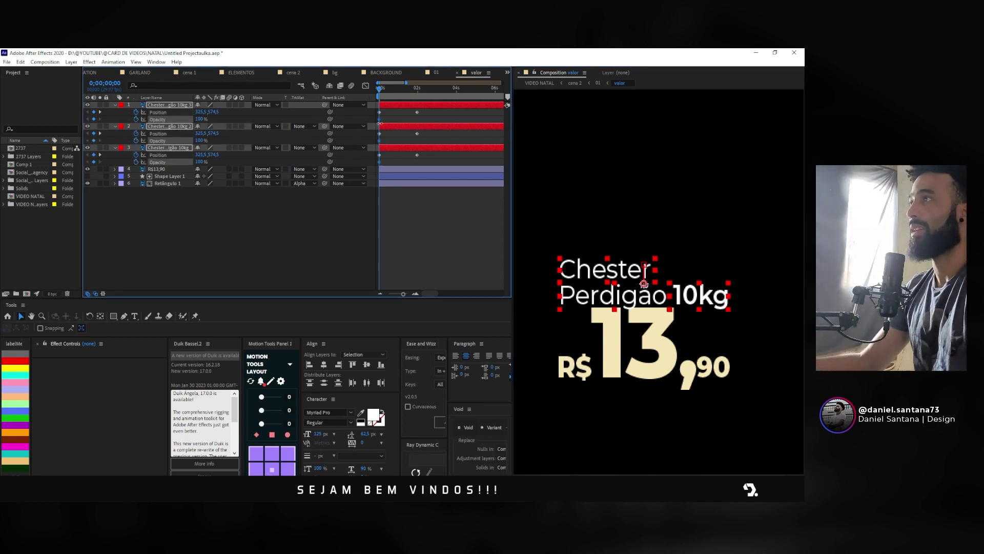
left_click_drag(380, 124, 399, 122)
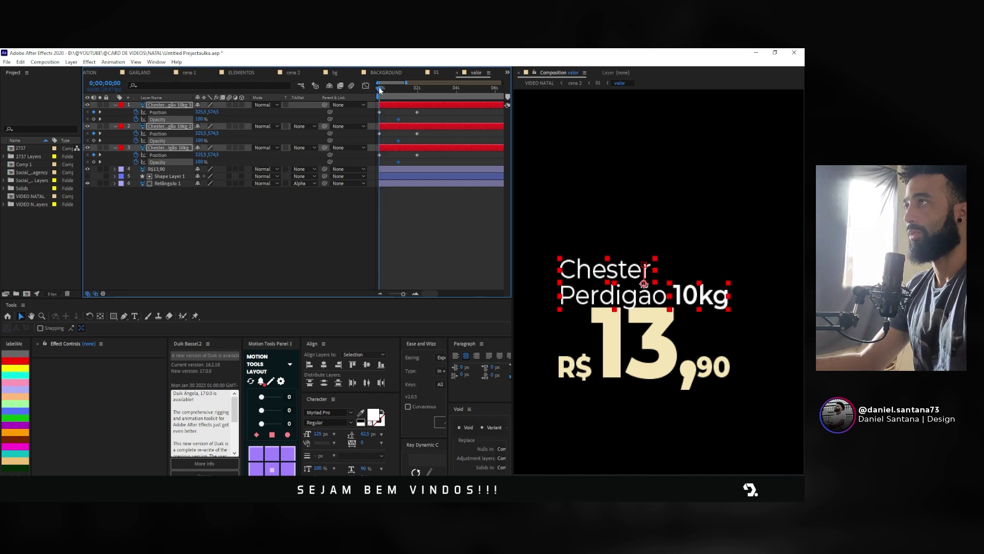
left_click_drag(380, 91, 387, 91)
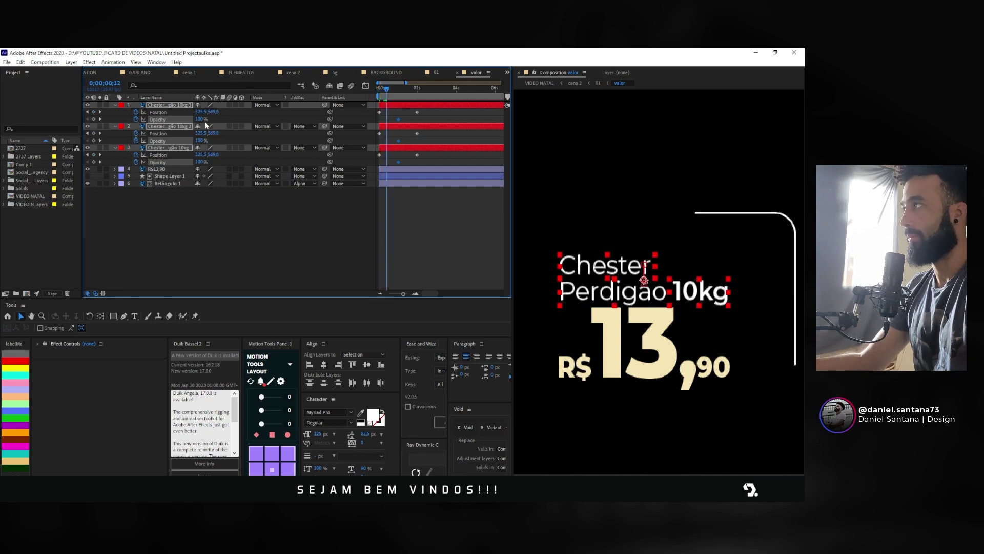
left_click_drag(204, 121, 129, 119)
left_click_drag(435, 117, 349, 181)
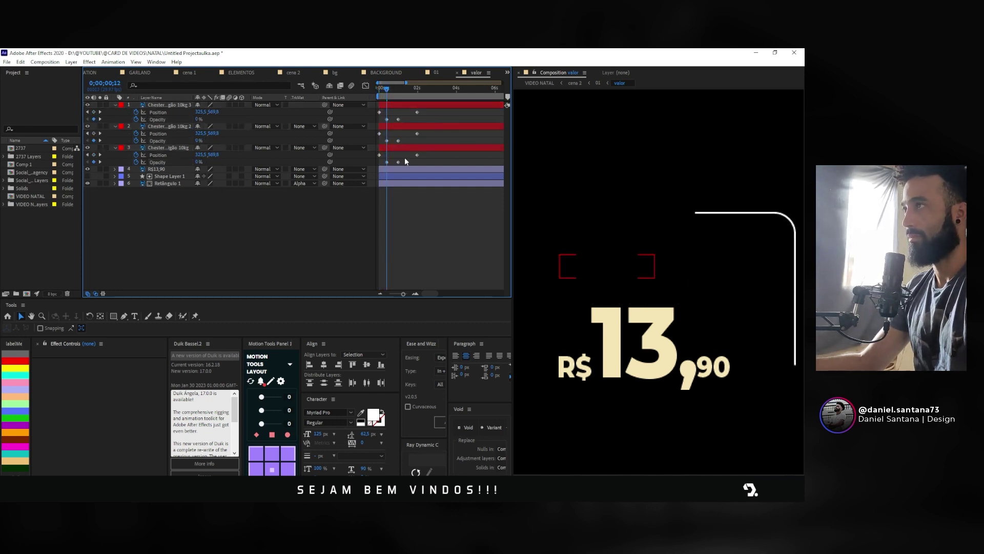
key("F9")
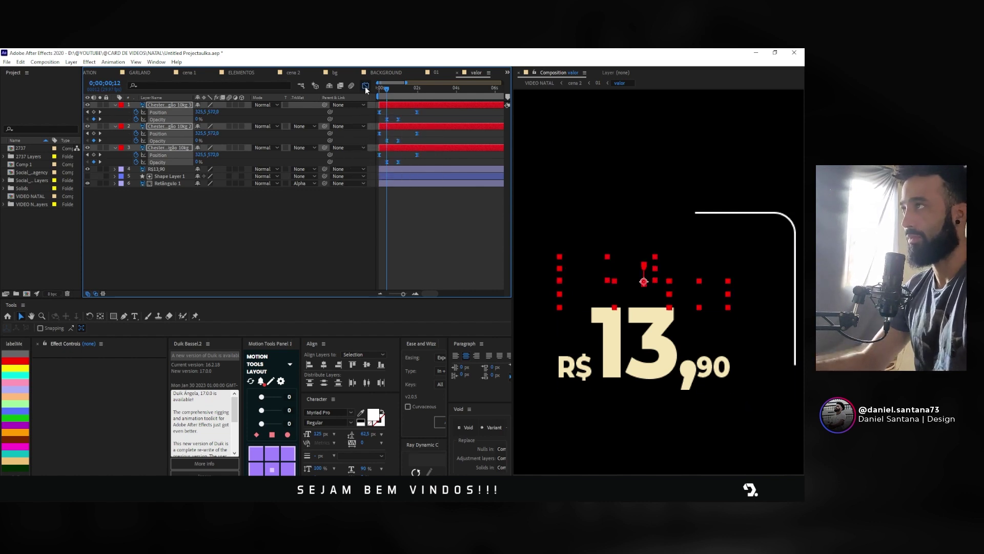
Step: Steepen the text easing curve in the Graph Editor and preview the result
left_click(365, 86)
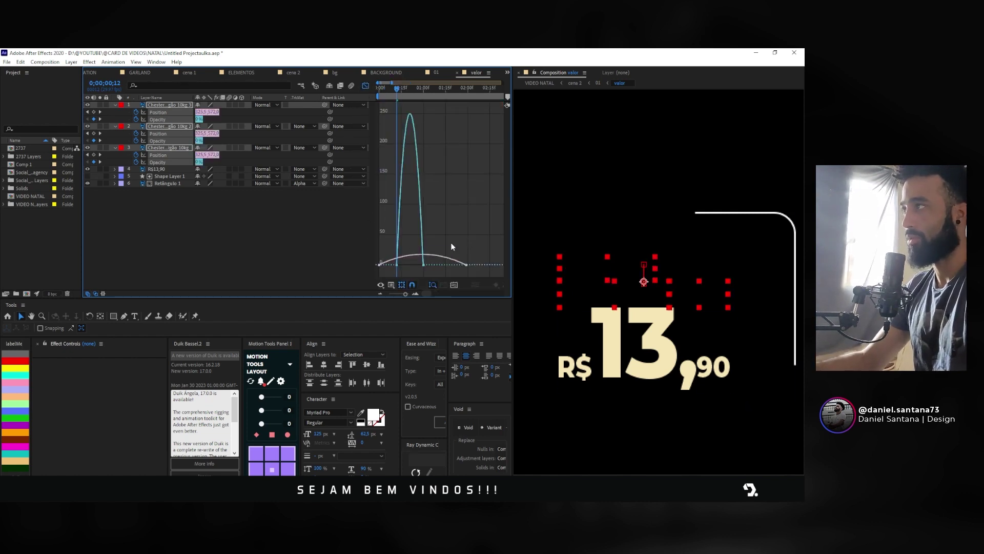
left_click_drag(465, 271, 462, 267)
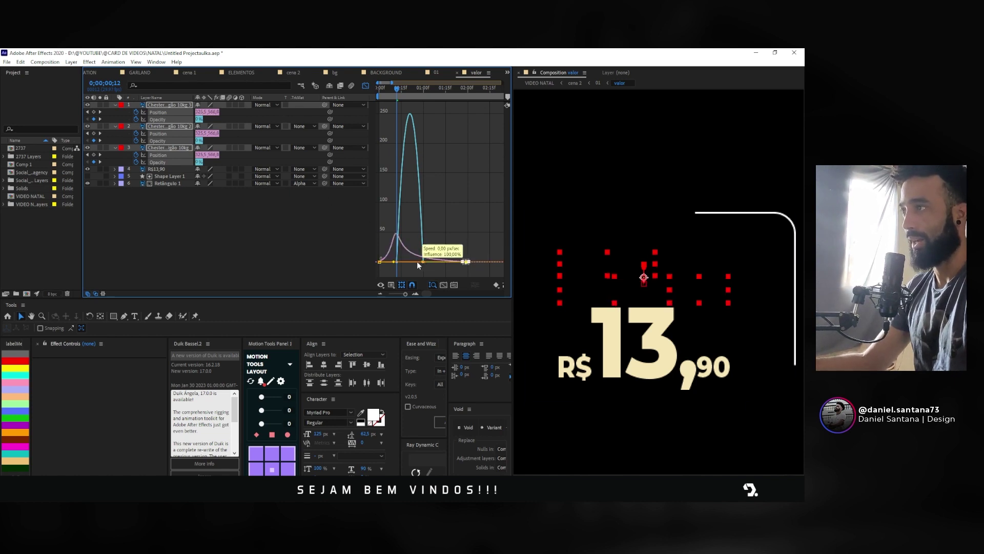
left_click(365, 86)
key("space")
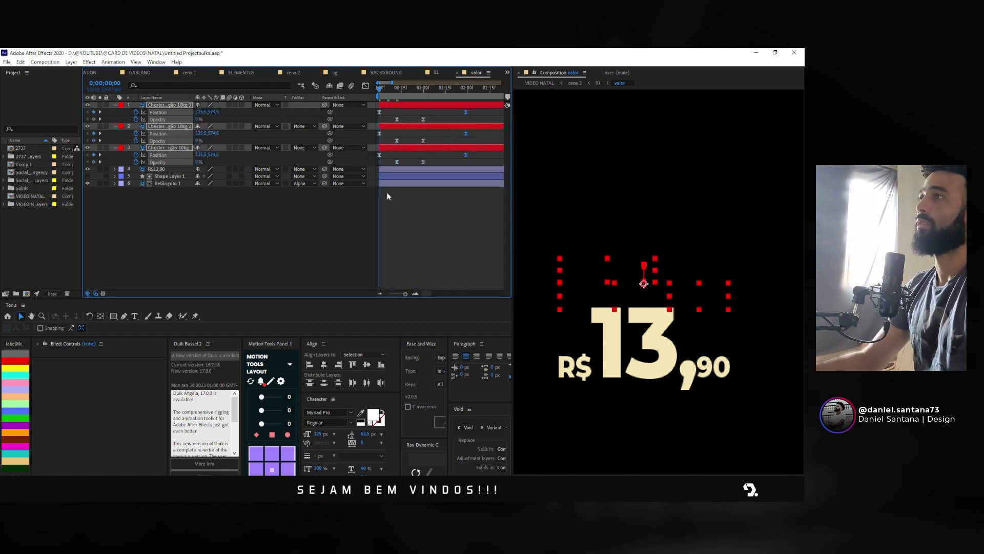
key("minus")
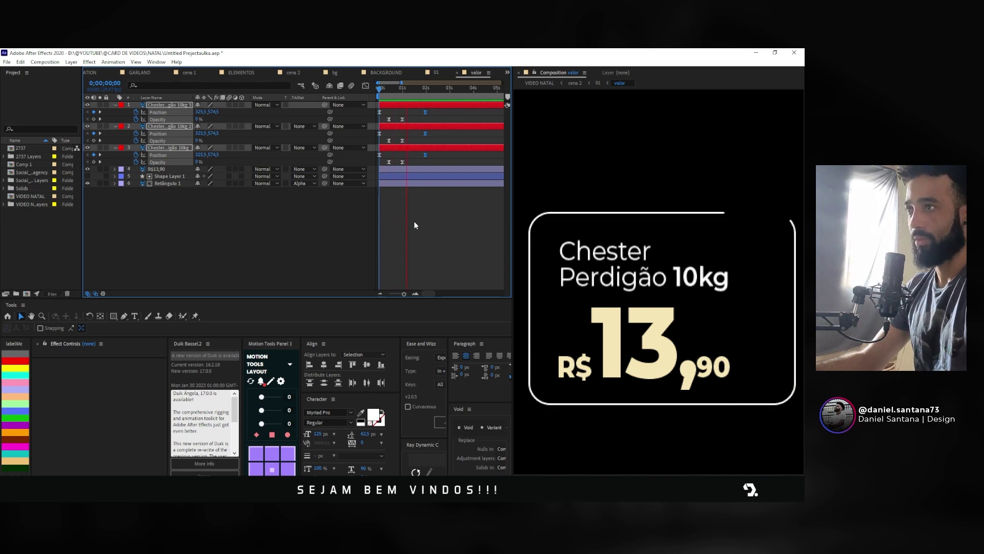
left_click(432, 207)
Step: Delay the second and third Chester text lines so they appear one after another
left_click(394, 106)
left_click(441, 229)
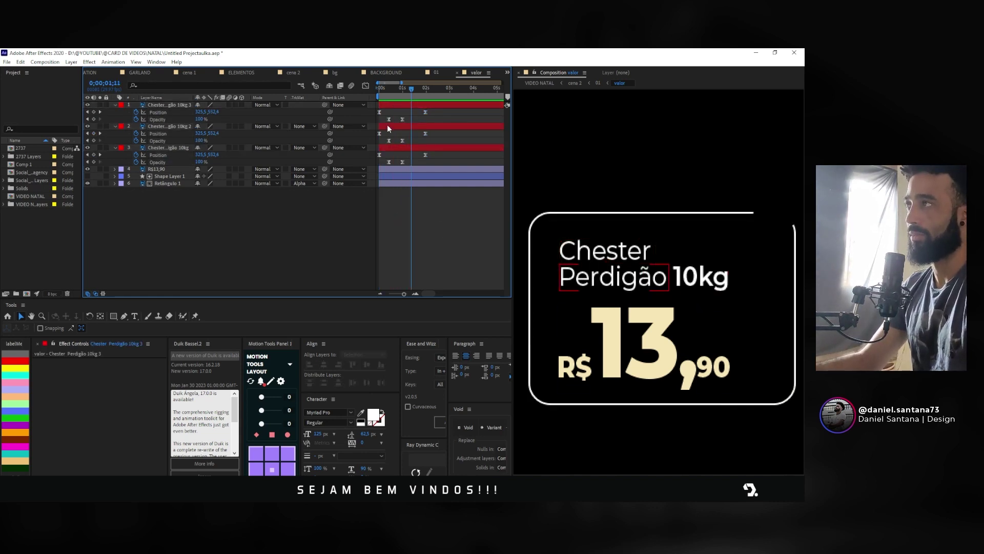
left_click_drag(386, 126, 398, 148)
left_click(393, 152)
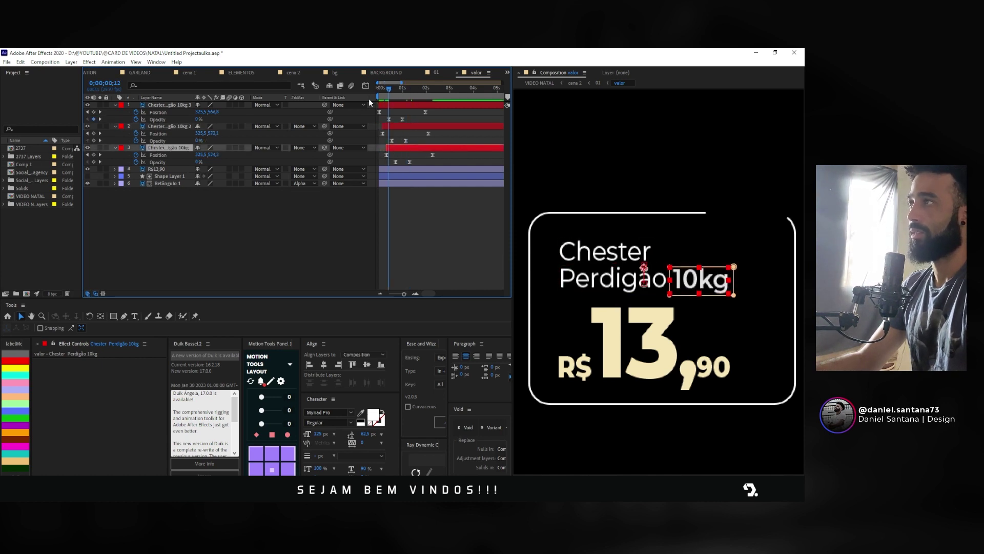
key("space")
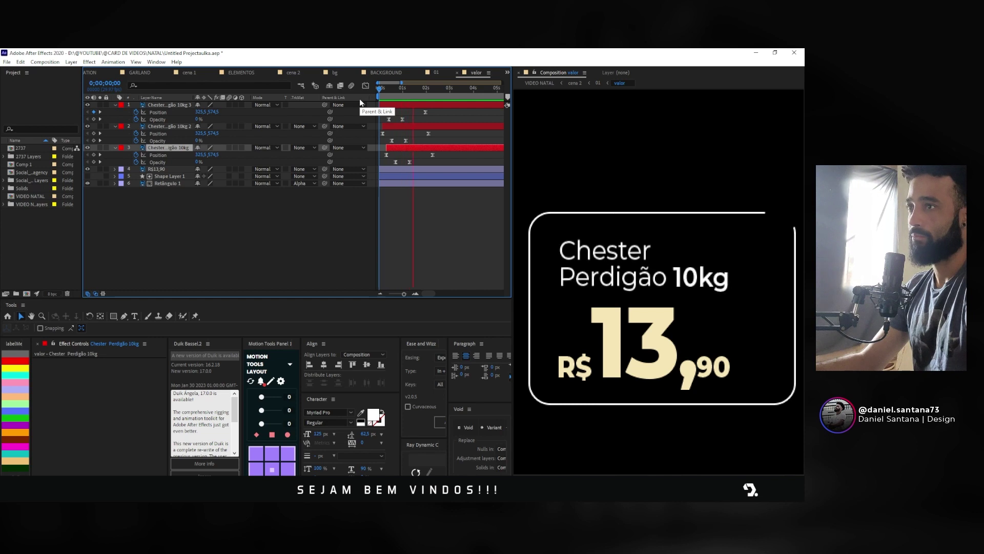
left_click(397, 128)
left_click(399, 147)
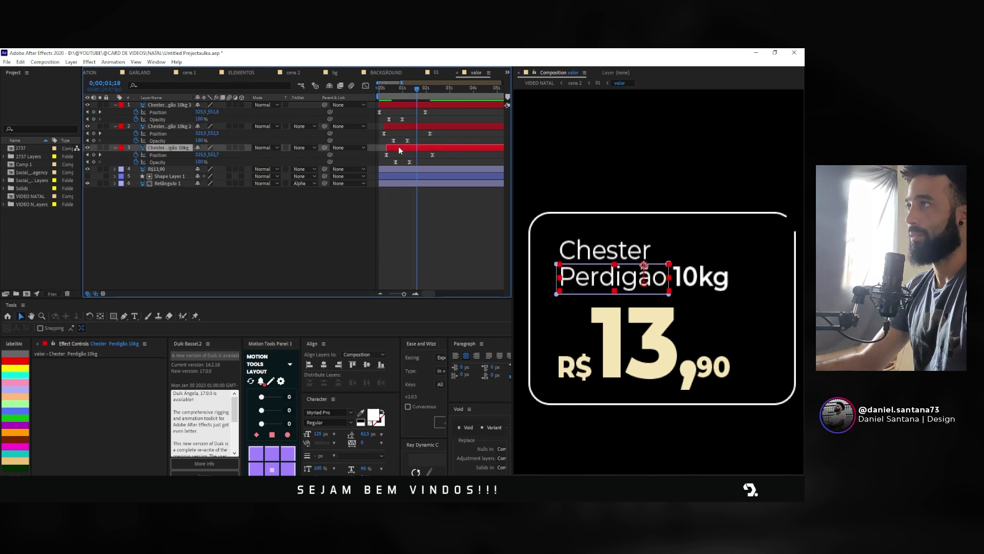
left_click_drag(398, 127, 405, 148)
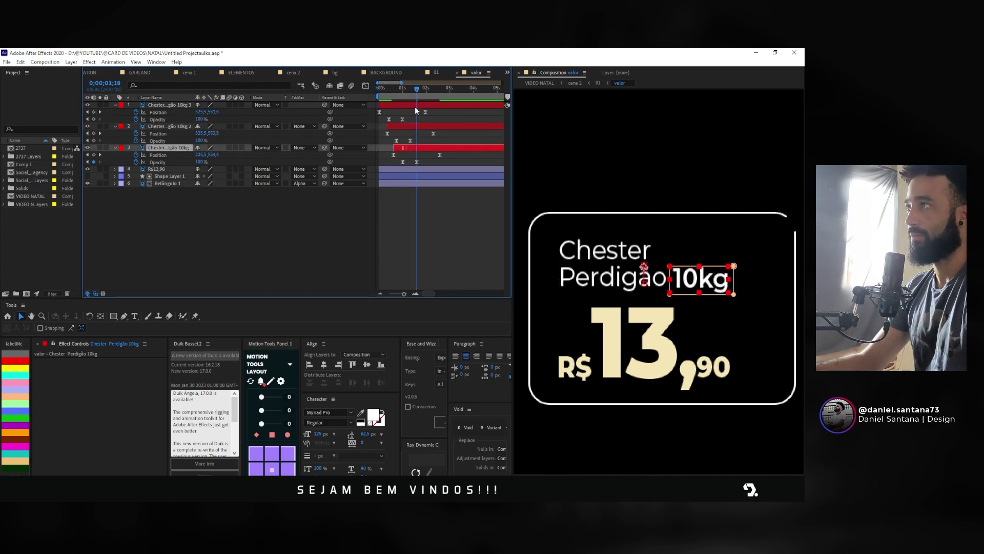
key("space")
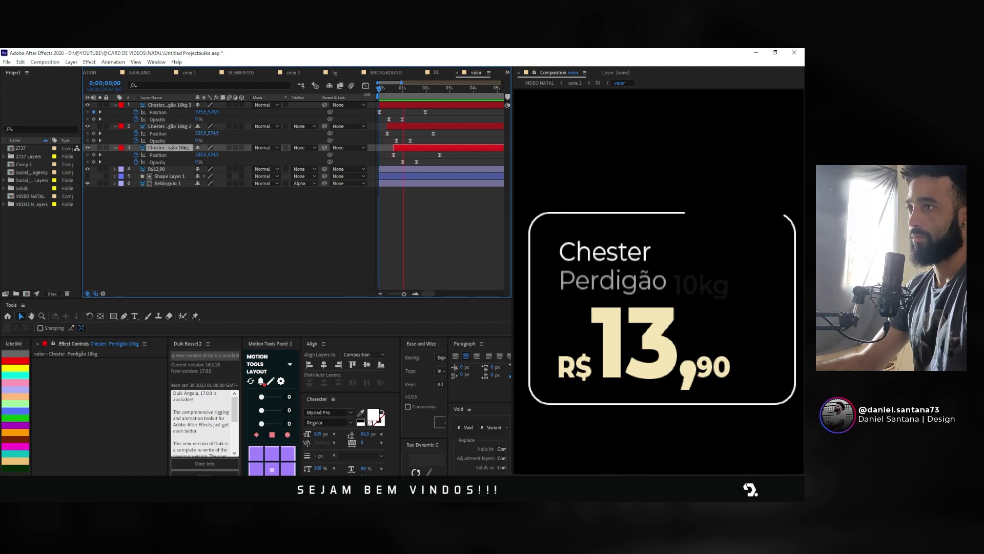
key("space")
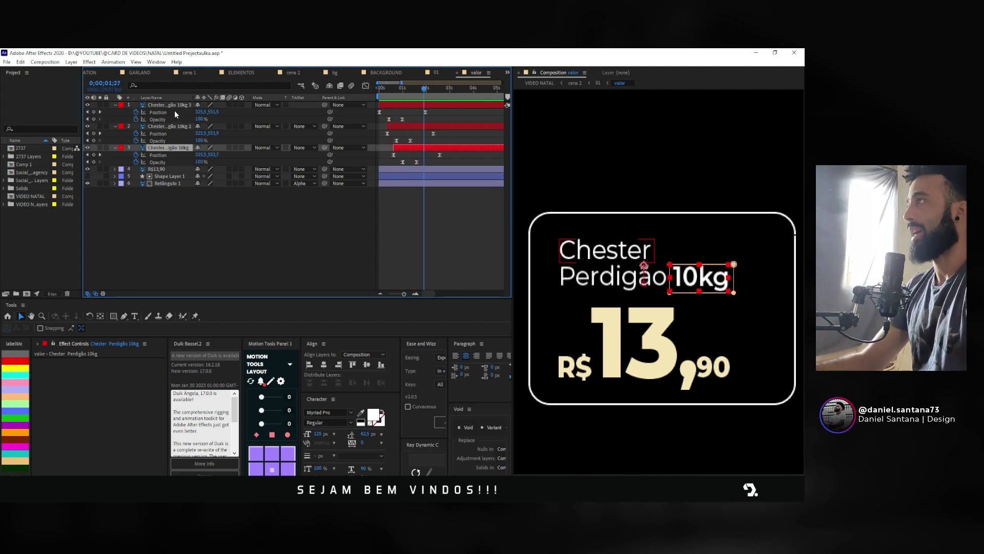
left_click(172, 169)
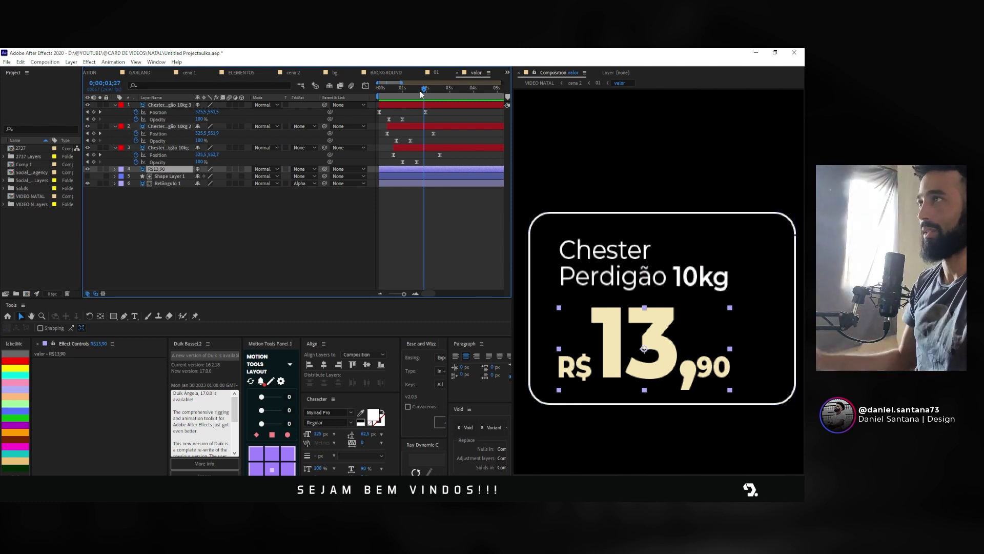
Step: Preview from the start and slide the R$13,90 layer to begin later
left_click_drag(420, 90, 360, 93)
key("space")
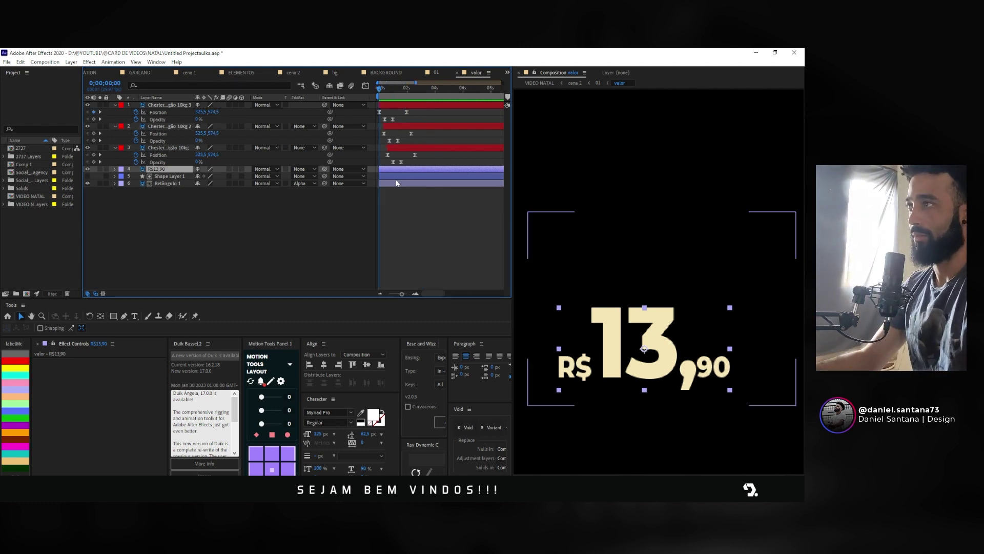
left_click(381, 97)
left_click_drag(381, 96, 396, 101)
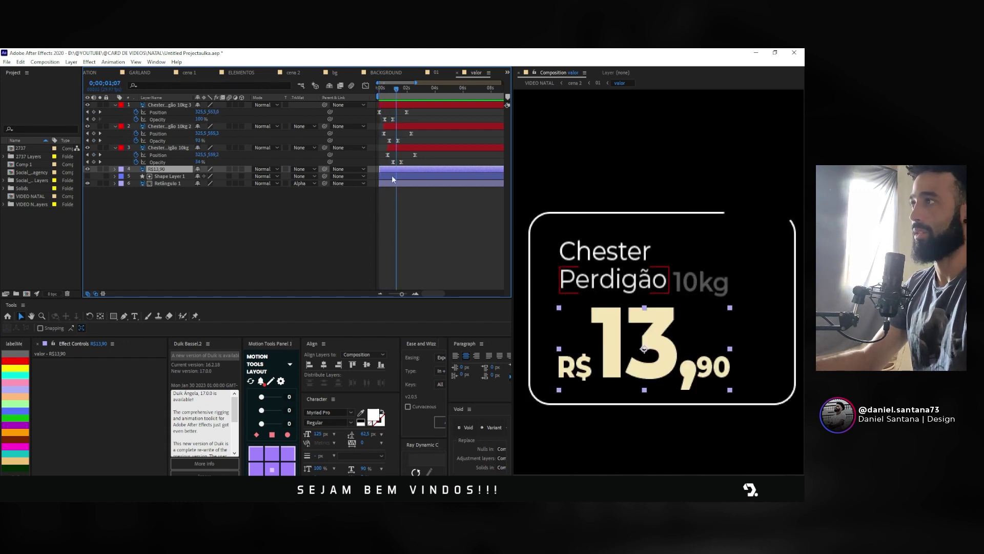
left_click_drag(386, 169, 404, 170)
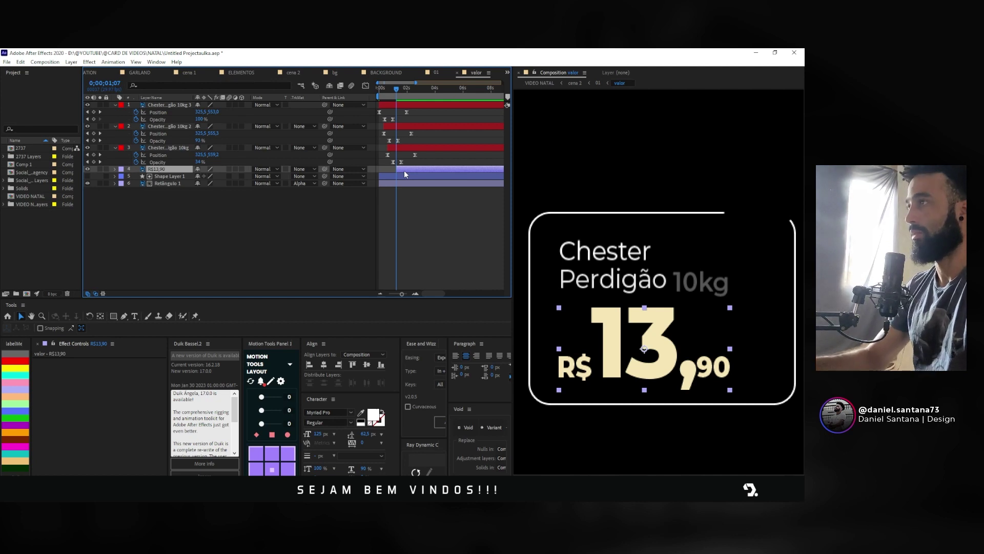
Step: Keyframe the price's Scale from about 114% to 100% and Opacity from 0%
key("alt+shift+s")
key("alt+shift+t")
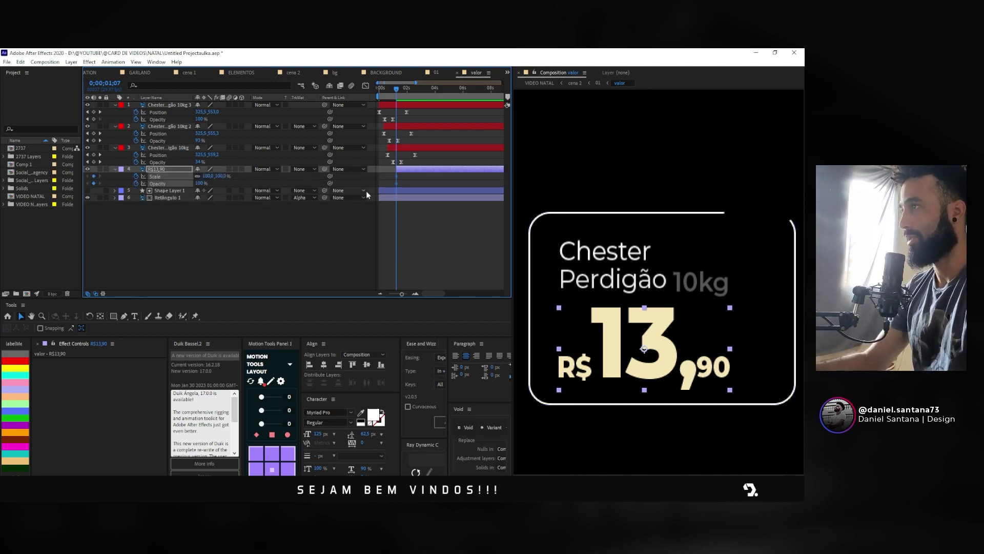
left_click_drag(394, 177, 428, 181)
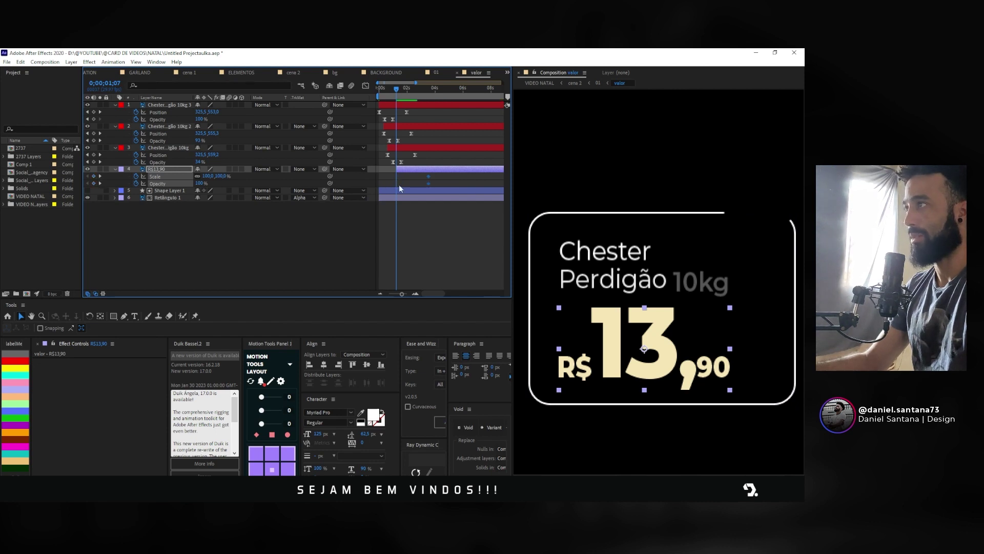
mouse_move(207, 176)
left_mouse_down()
mouse_move(233, 176)
mouse_move(153, 183)
left_mouse_up()
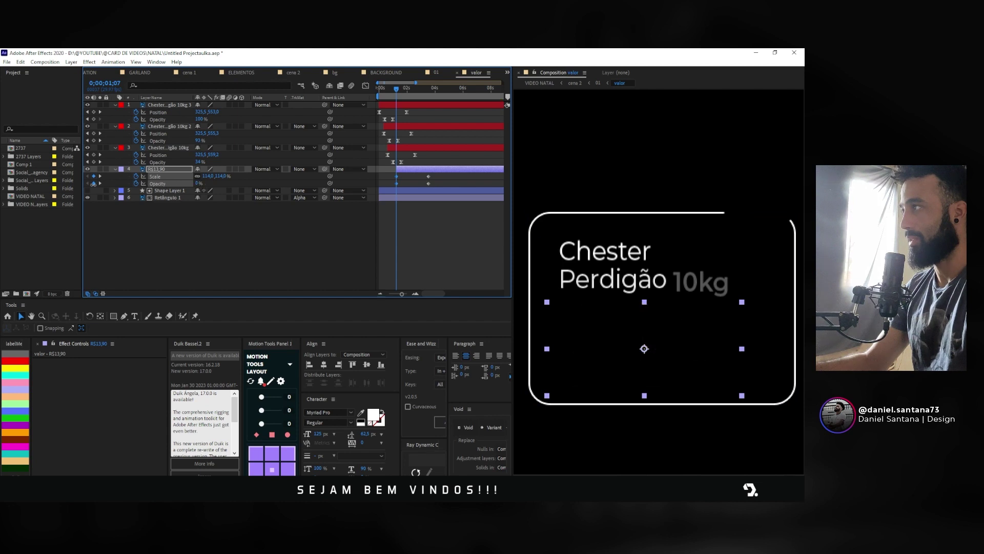
left_click_drag(395, 183, 416, 183)
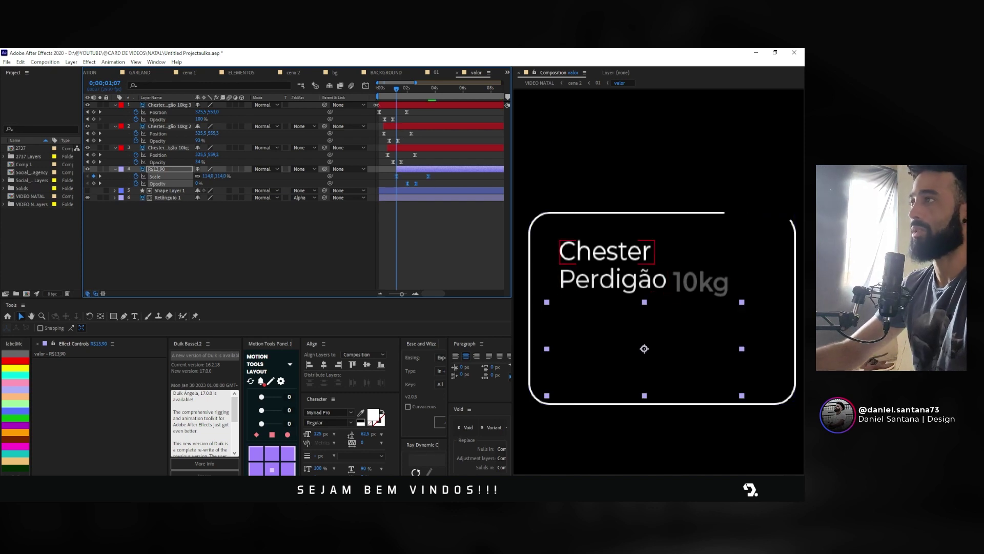
left_click(365, 85)
Step: Ease the price Scale curve in the Graph Editor and replay from the start
left_click_drag(460, 259, 460, 265)
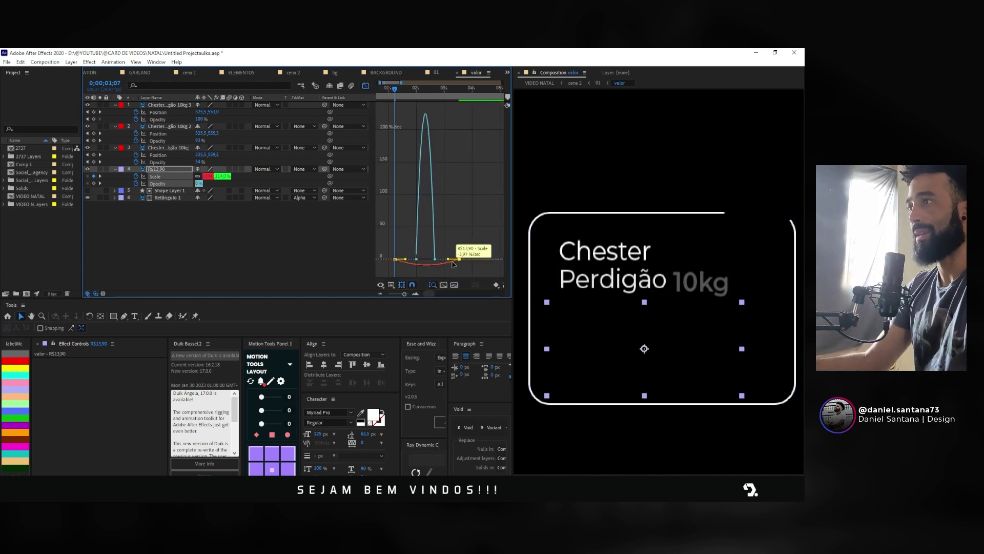
left_click(263, 245)
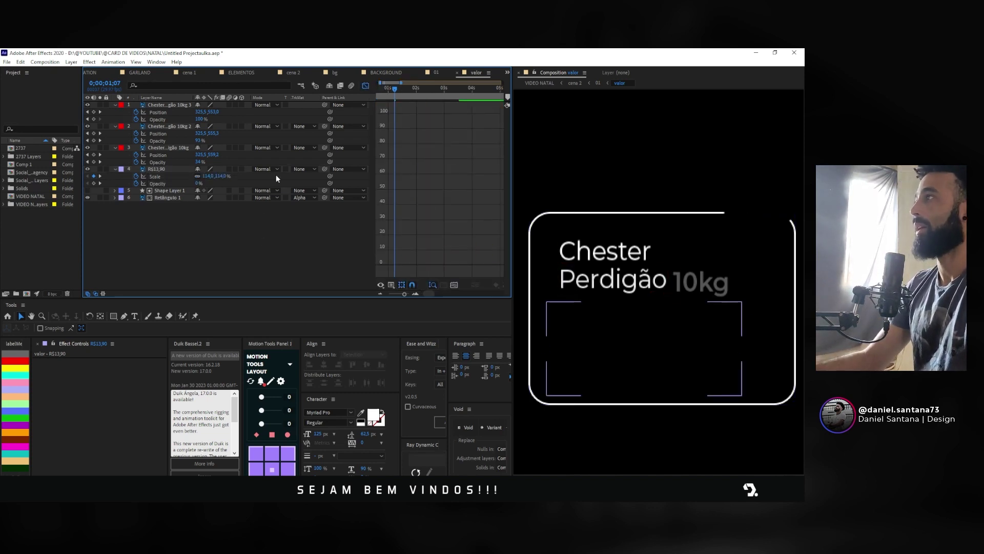
left_click(366, 86)
left_click_drag(393, 94, 365, 113)
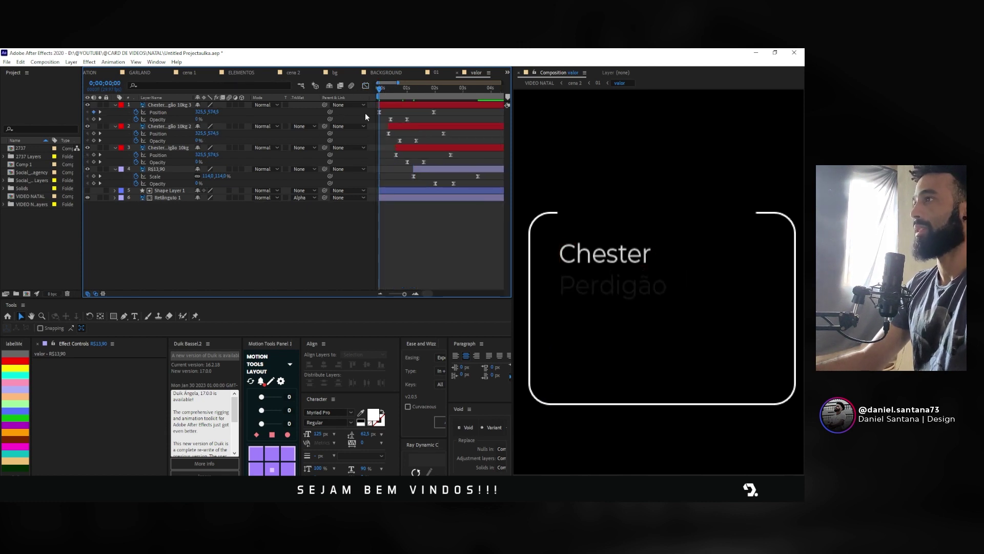
key("space")
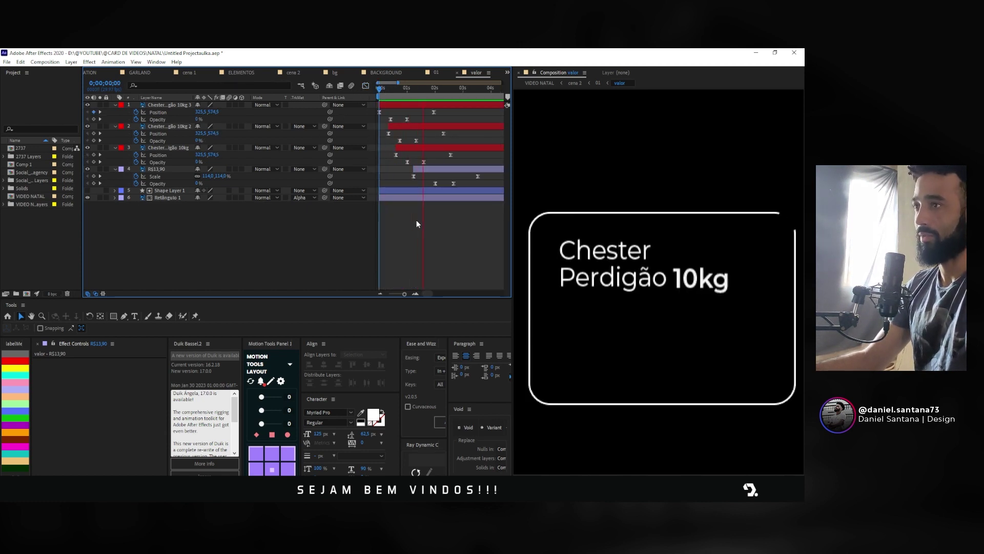
Step: Shift the R$13,90 layer and its keyframes earlier, preview, and zoom the timeline out
mouse_move(432, 167)
left_mouse_down()
mouse_move(415, 167)
mouse_move(422, 181)
left_mouse_up()
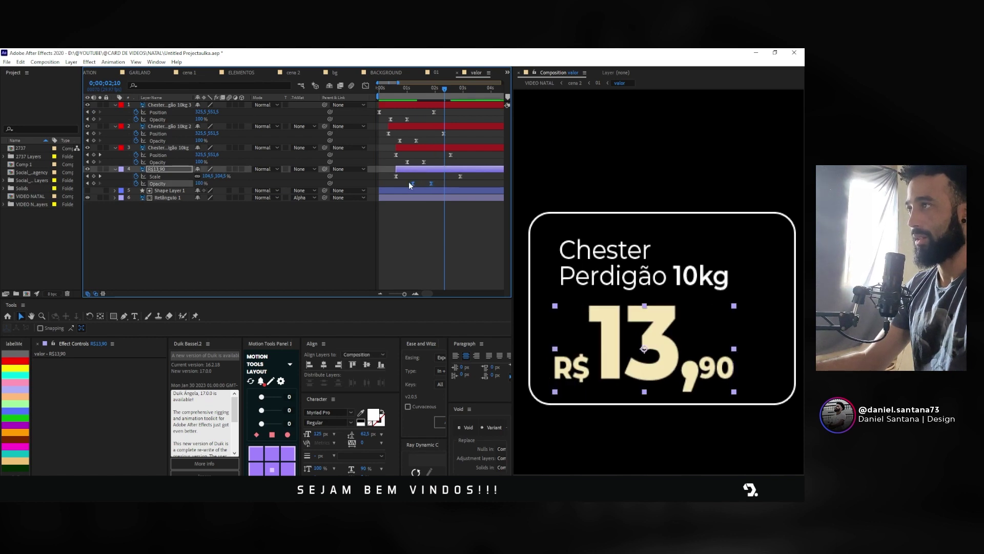
key("space")
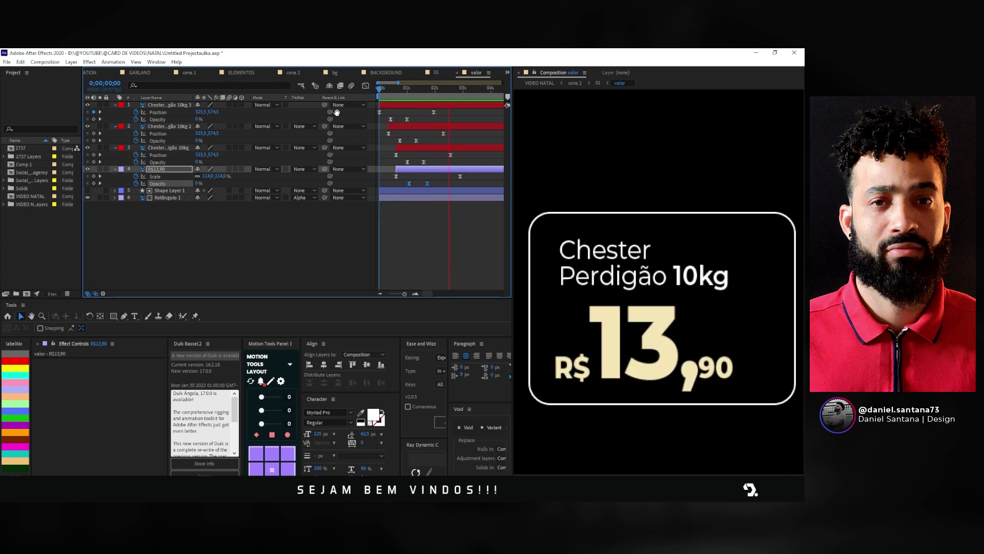
key("minus")
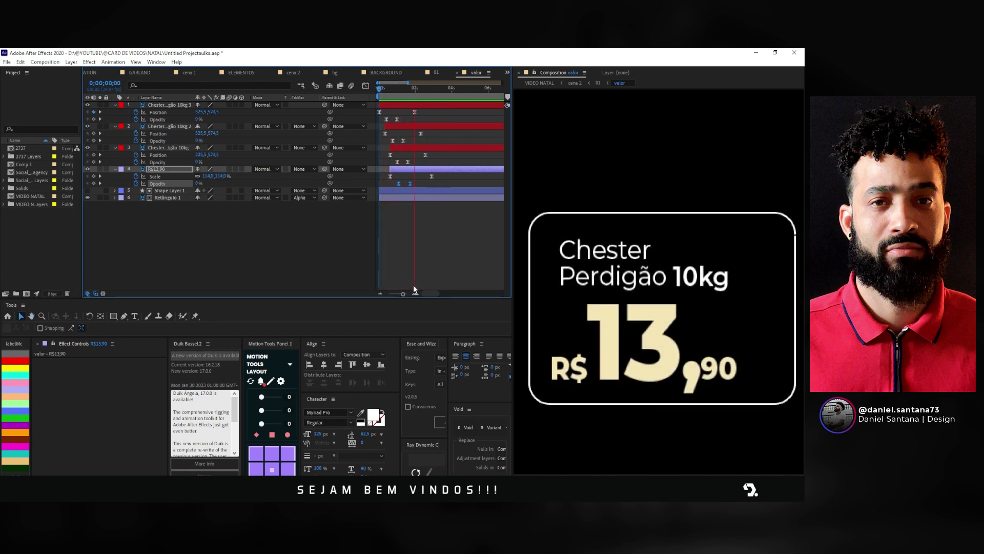
key("space")
key("minus")
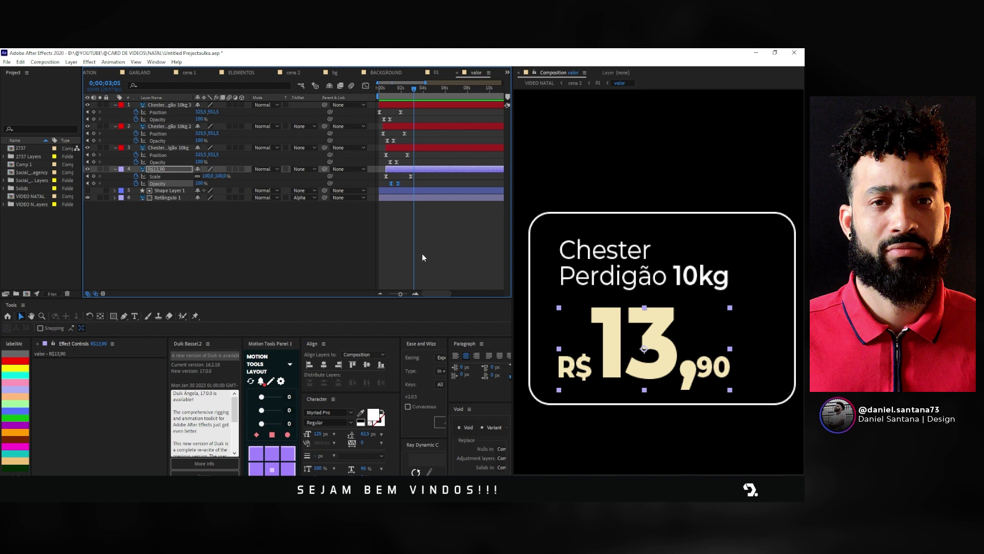
Step: Collapse all layer properties and play to where the animation ends
left_click(164, 105)
left_click(166, 168, "shift")
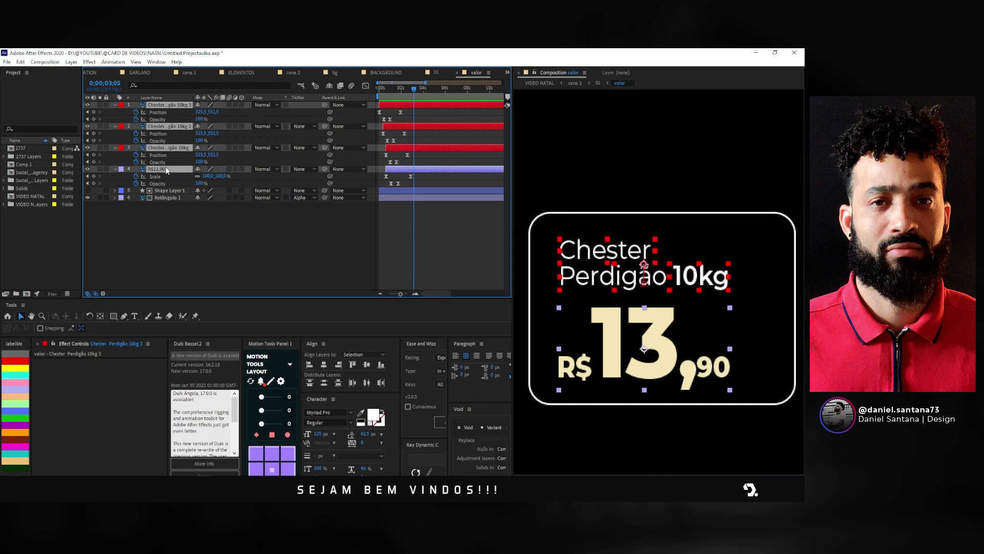
key("u")
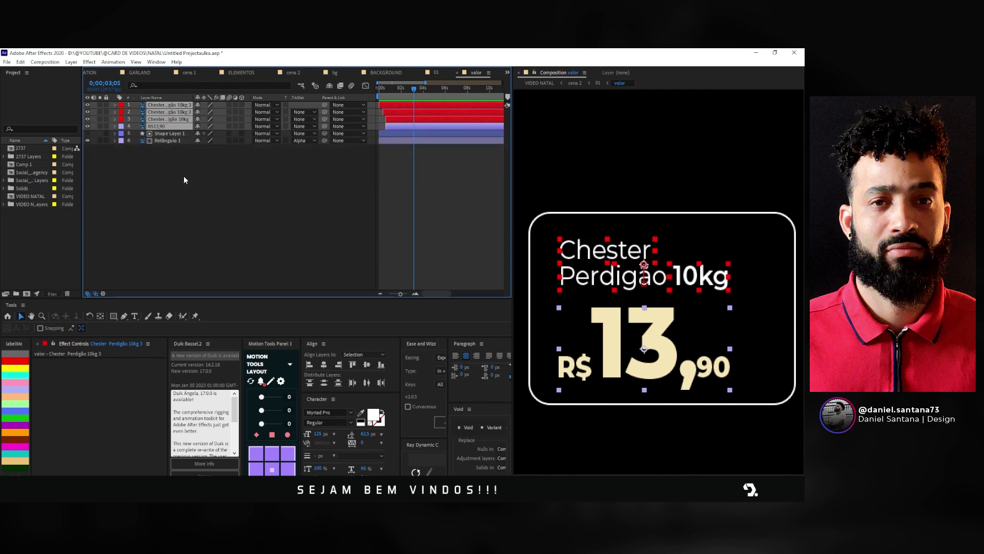
left_click(183, 177)
mouse_move(414, 99)
left_mouse_down()
mouse_move(367, 88)
mouse_move(385, 91)
left_mouse_up()
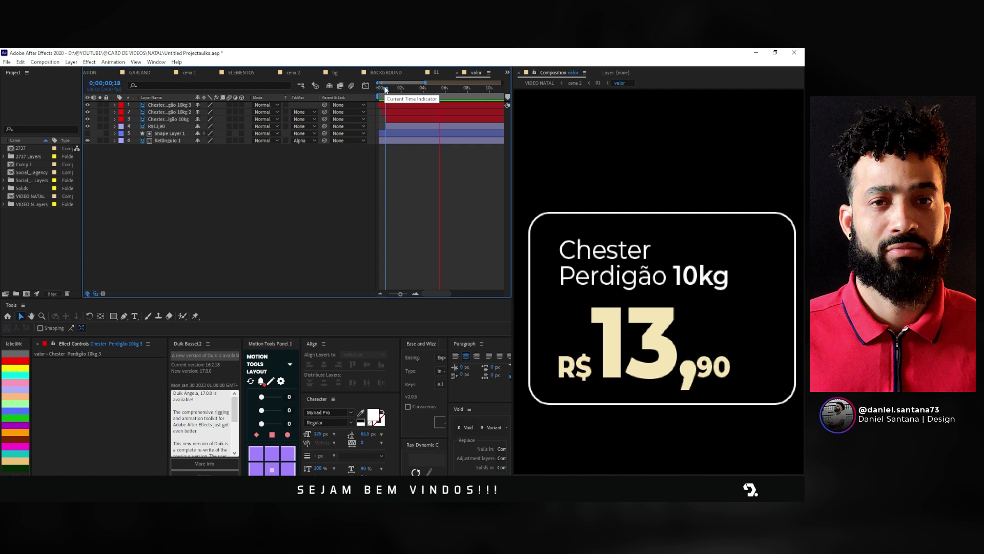
key("space")
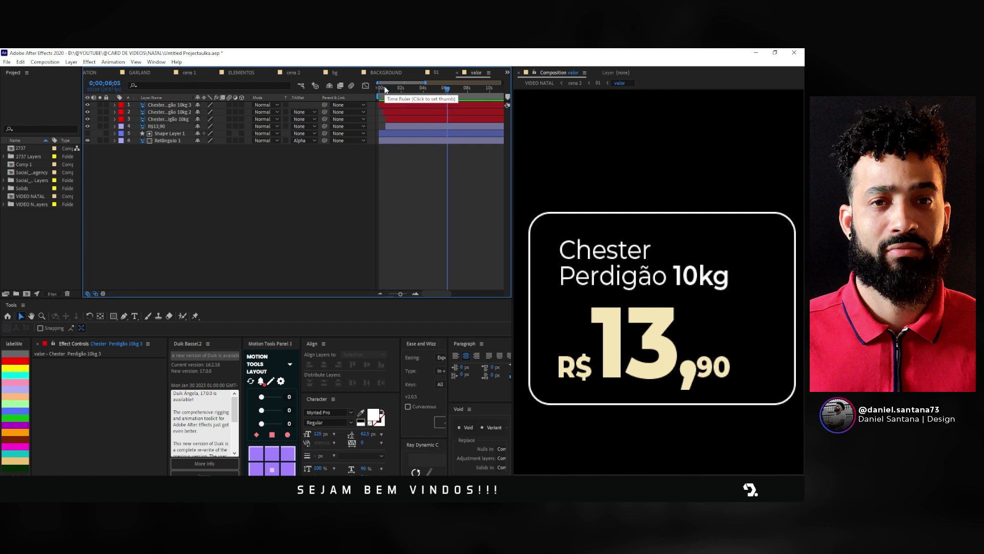
Step: Trim every layer's out point to 0;00;06;05 and reveal all keyframes
left_click(455, 105)
key("ctrl+a")
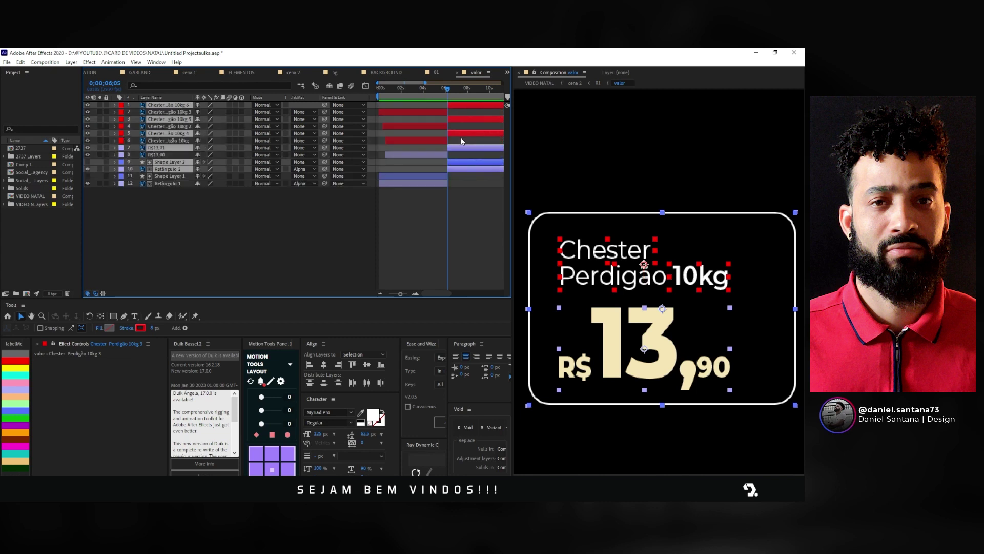
key("alt+bracketright")
key("ctrl+shift+a")
key("ctrl+a")
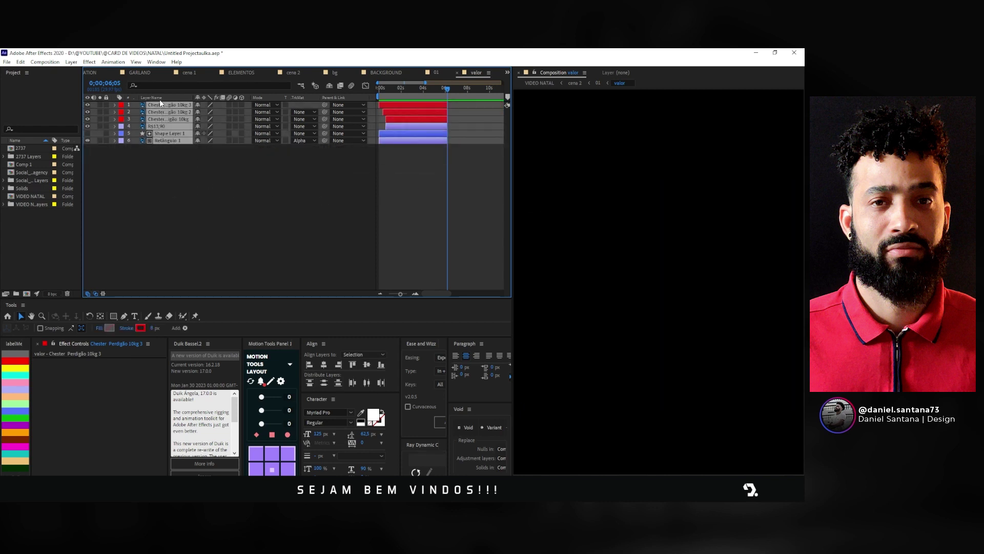
key("u")
mouse_move(445, 89)
left_mouse_down()
mouse_move(424, 94)
mouse_move(438, 97)
left_mouse_up()
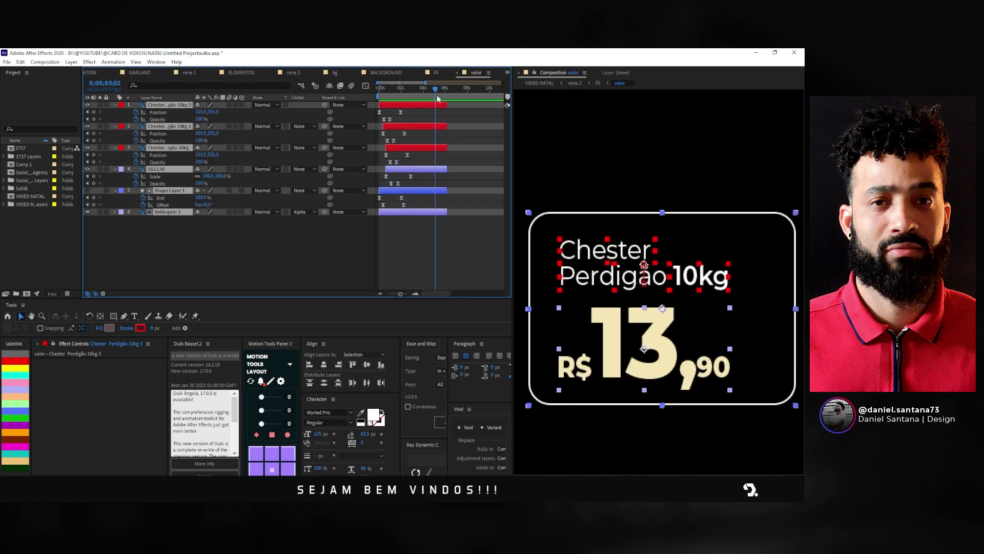
Step: Copy the outline's Trim Paths End and Offset keyframes and paste them at 4;26
left_click(436, 94)
left_click(448, 257)
left_click(435, 91)
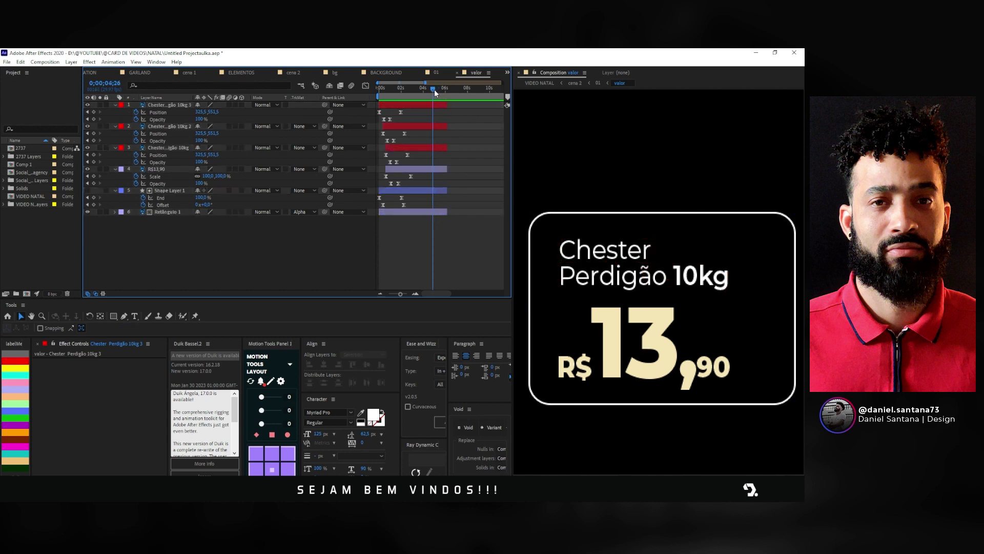
left_click(440, 110)
left_click_drag(412, 195, 393, 212)
key("ctrl+c")
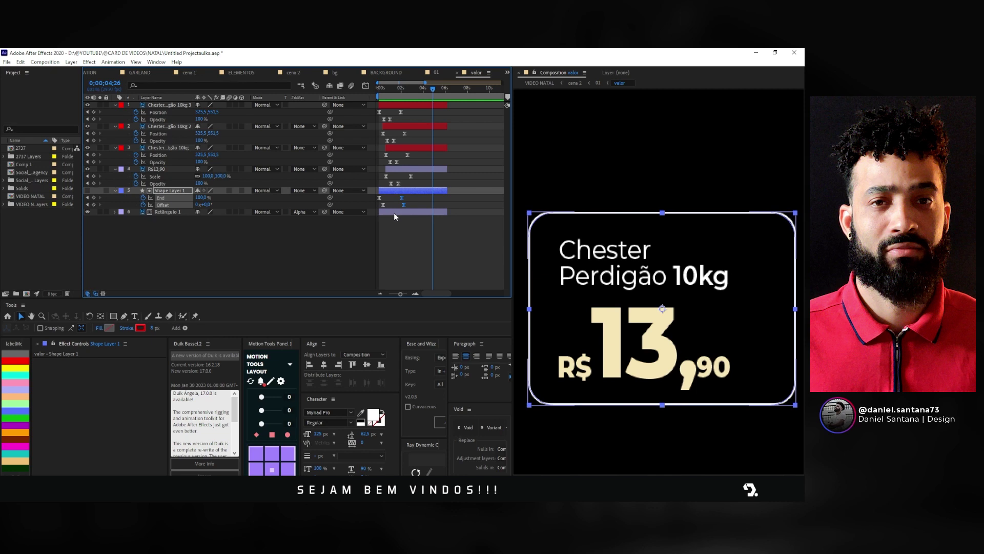
key("ctrl+v")
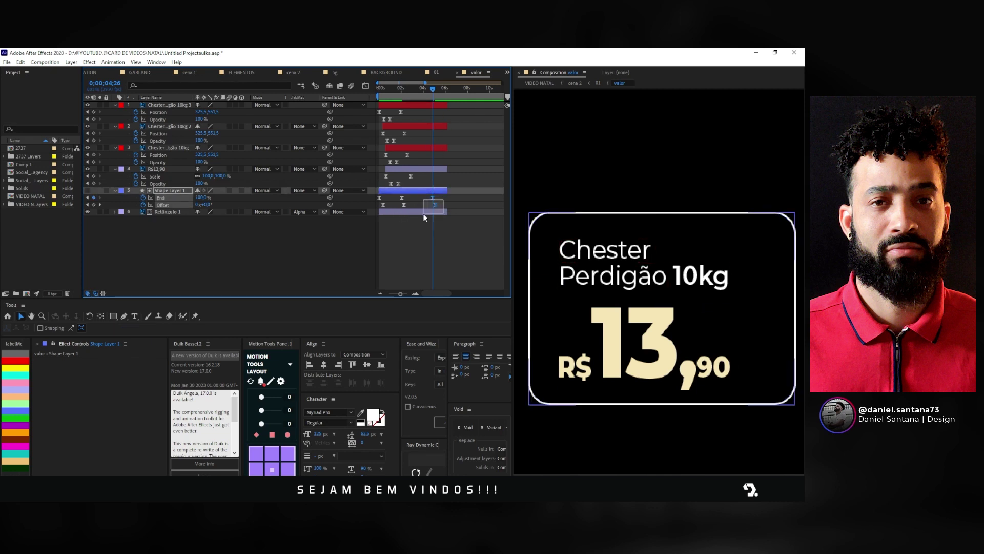
left_click_drag(432, 197, 425, 197)
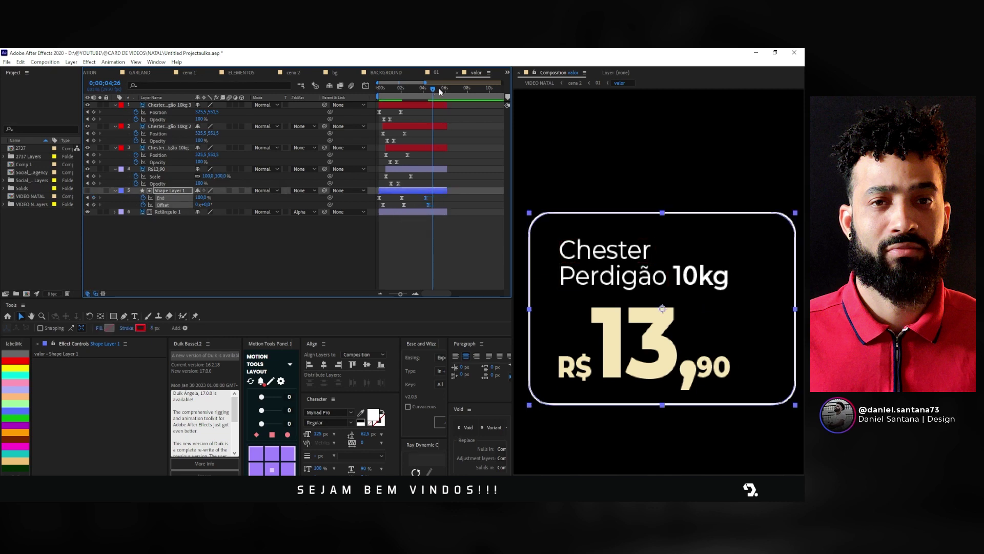
Step: At 6;04 set the outline End to 0% and Offset to about -38°, then preview
left_click(446, 88)
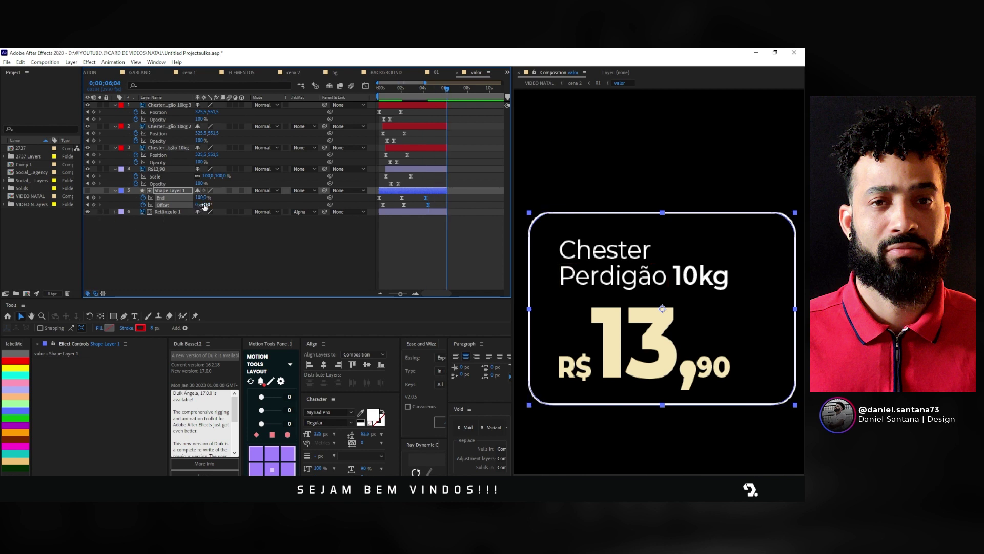
left_click_drag(203, 201, 153, 194)
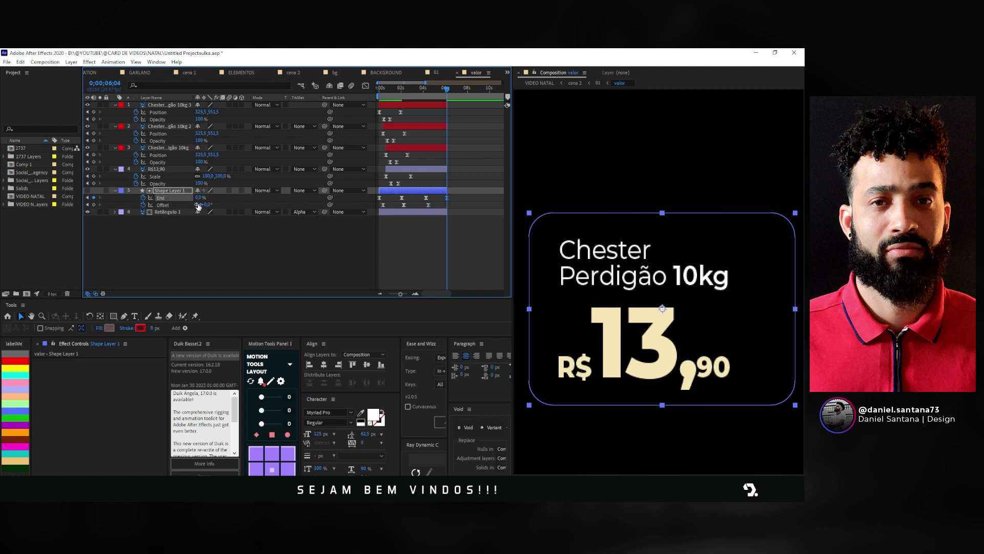
left_click_drag(198, 204, 201, 204)
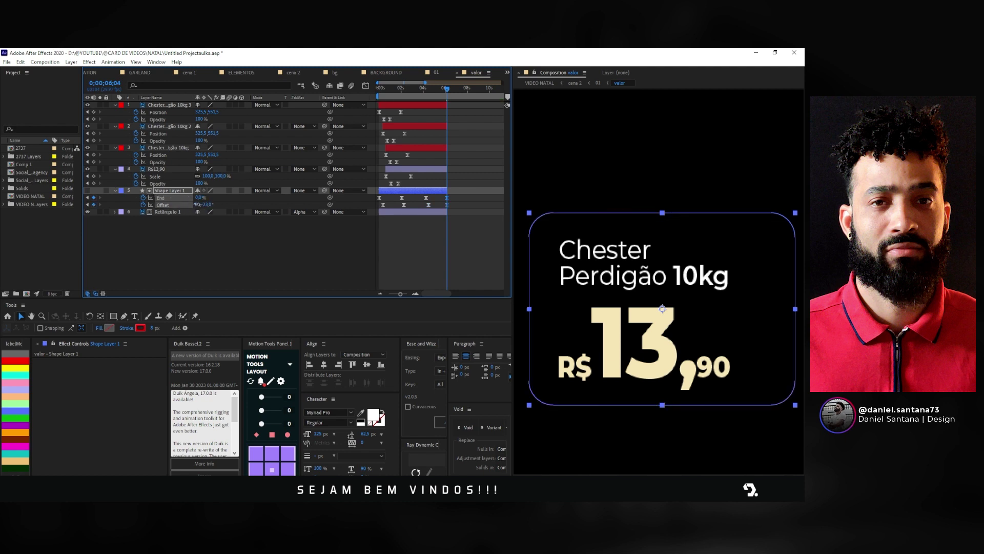
left_click_drag(193, 204, 188, 204)
key("space")
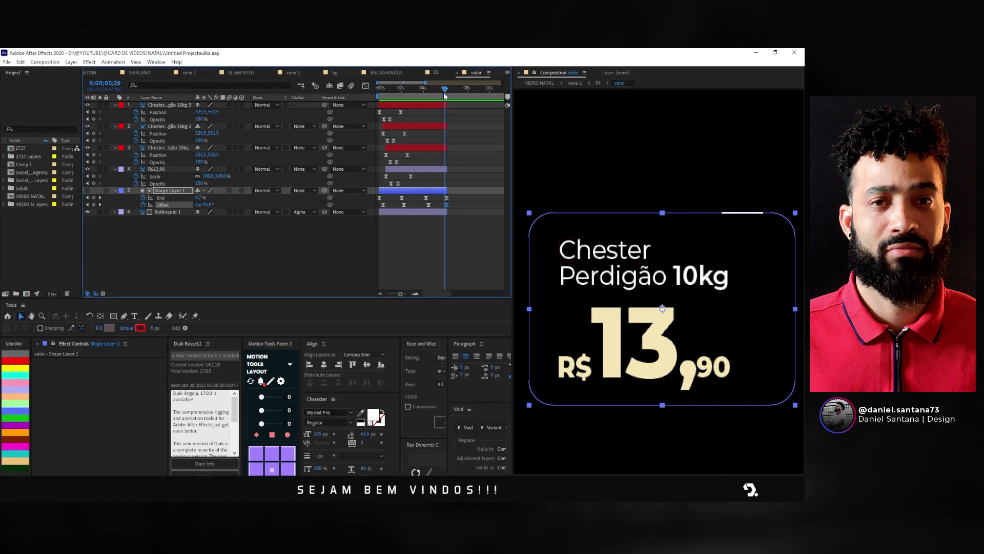
left_click(426, 88)
left_click(412, 95)
Step: Refine the R$13,90 Scale speed curve in the Graph Editor and preview it
left_click_drag(422, 173, 374, 186)
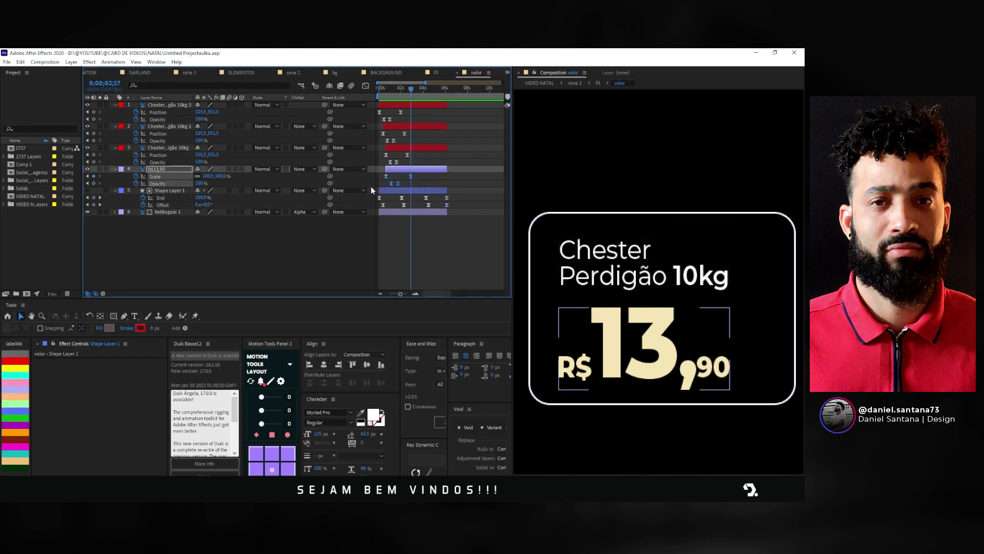
left_click(365, 86)
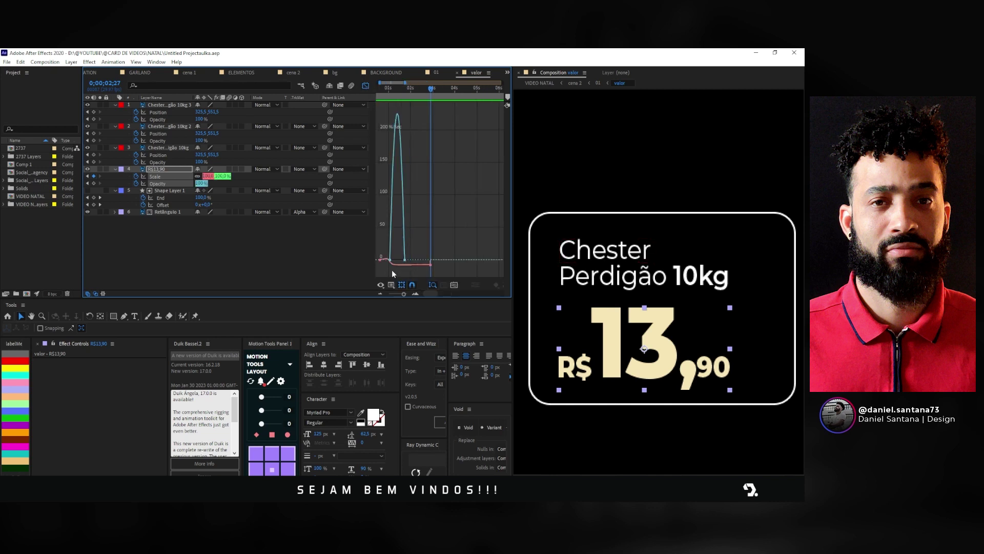
scroll(459, 240, "up", 3)
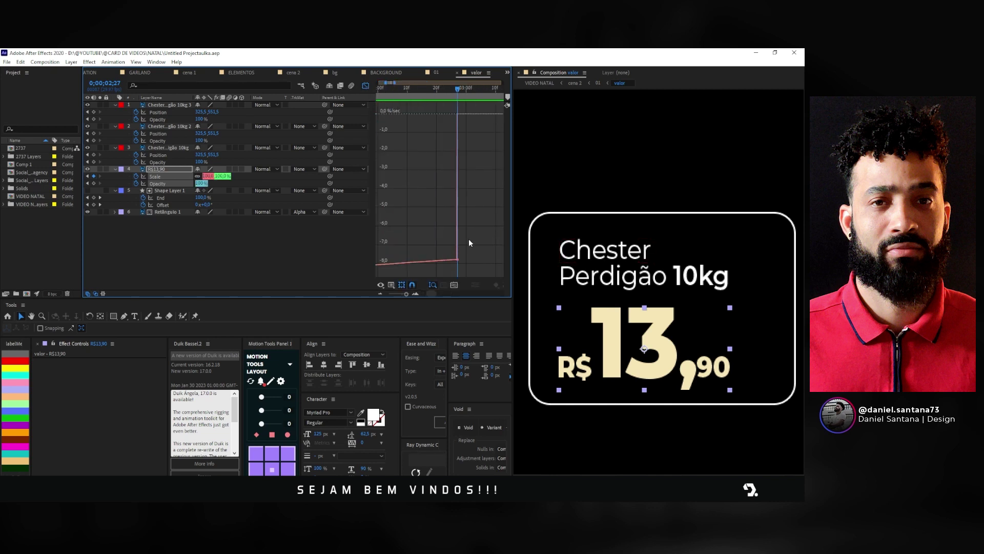
left_click_drag(435, 271, 468, 273)
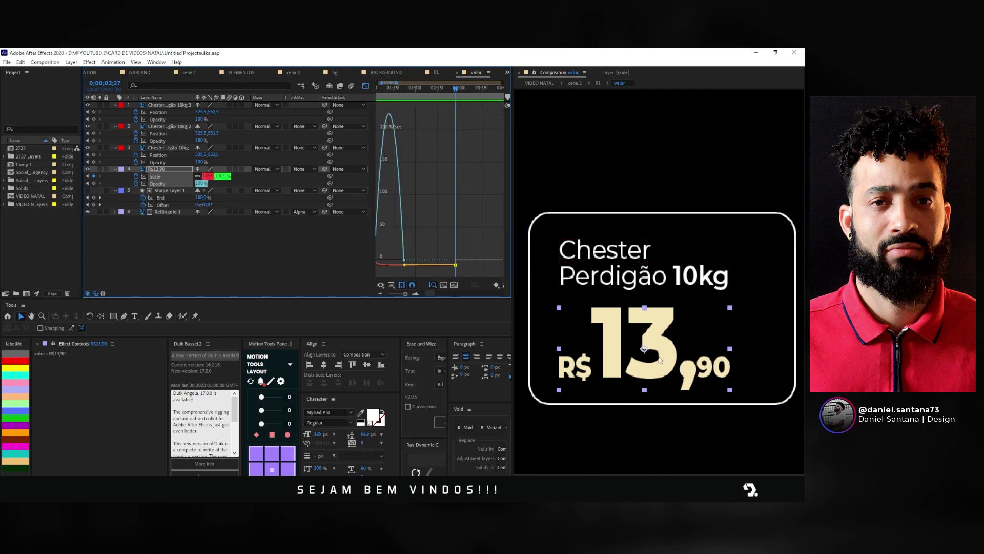
scroll(456, 273, "up", 4)
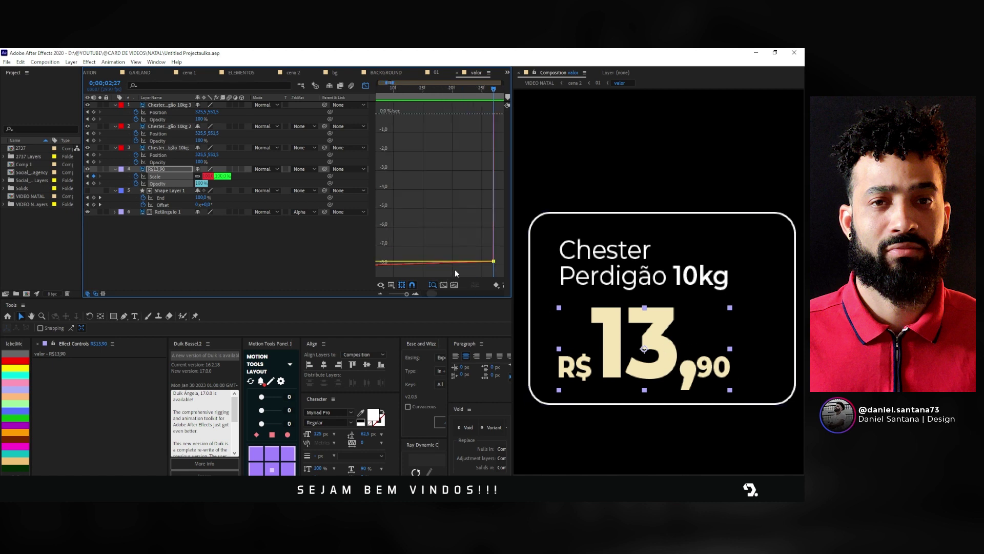
scroll(474, 261, "down", 3)
left_click_drag(485, 261, 479, 247)
scroll(466, 252, "down", 3)
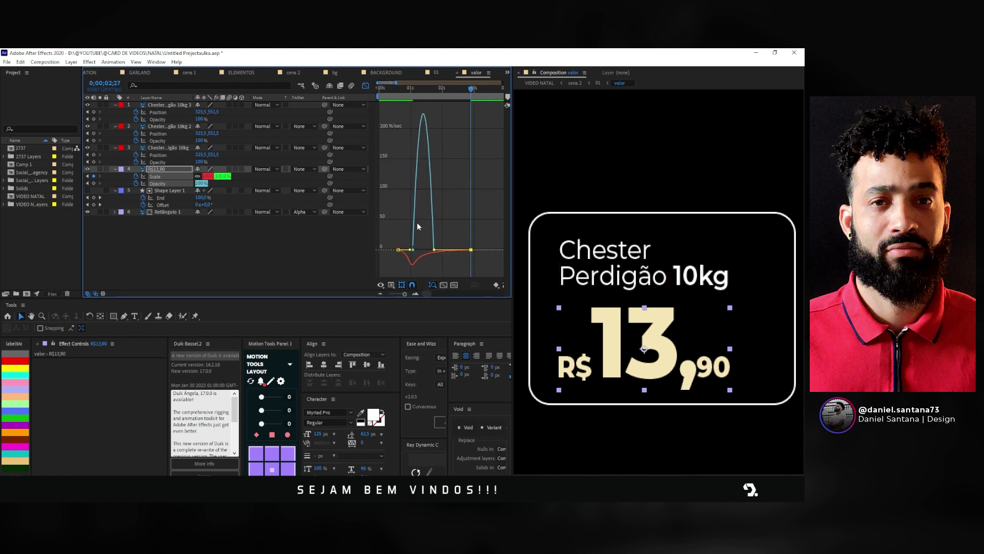
left_click(365, 87)
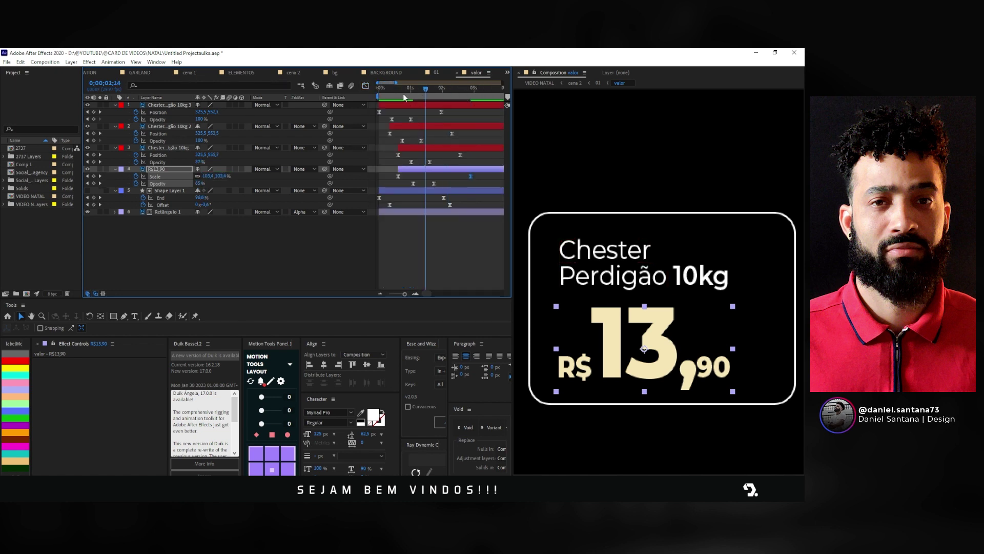
key("Home")
key("space")
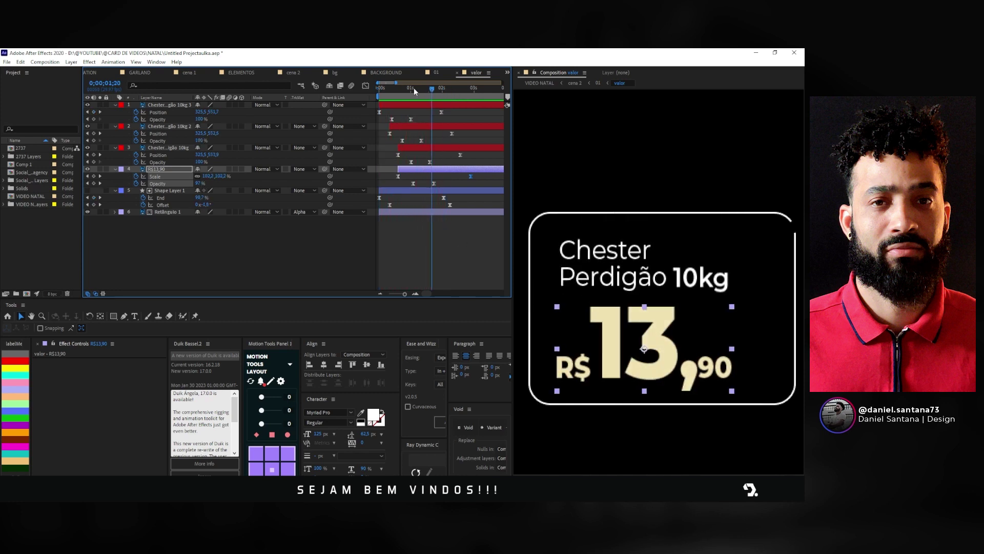
Step: Zoom out to the full 8 seconds, go to about 4.5 seconds, and select the Chester and price layers
left_click_drag(414, 87, 447, 89)
key("minus")
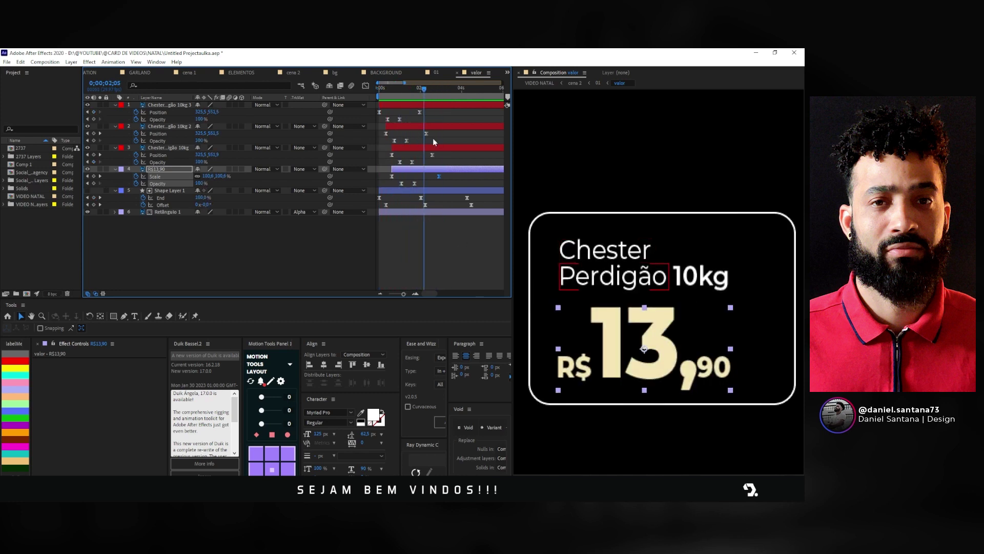
left_click_drag(424, 91, 457, 92)
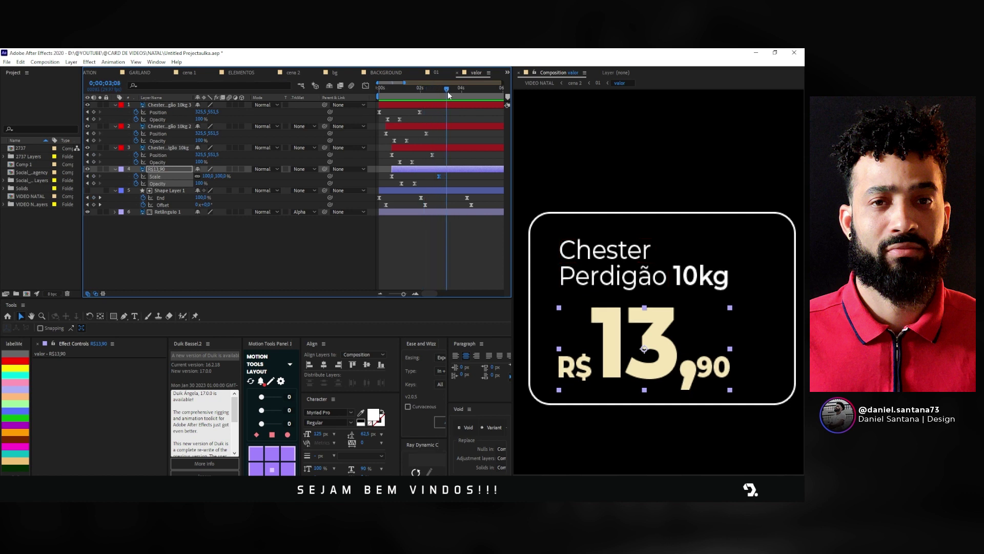
key("minus")
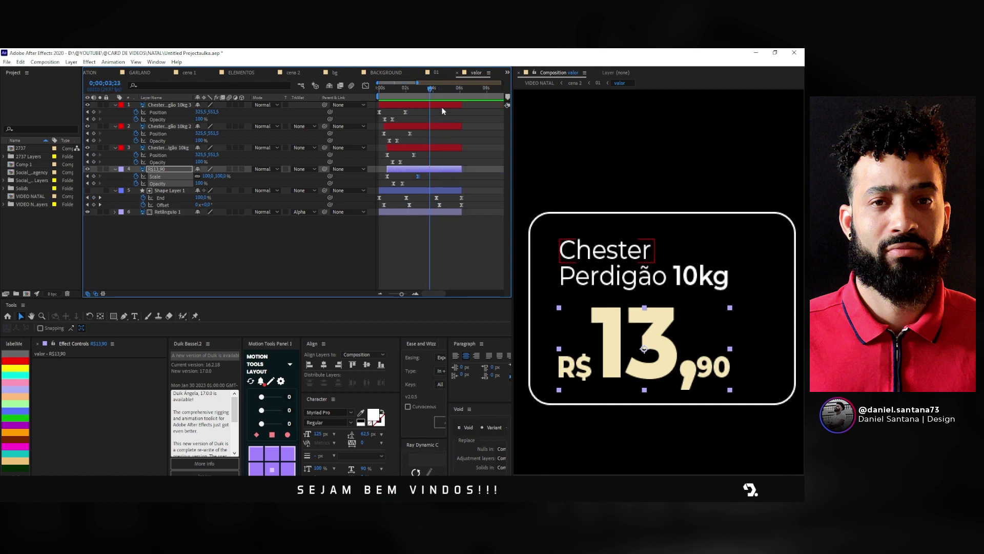
left_click_drag(435, 92, 447, 104)
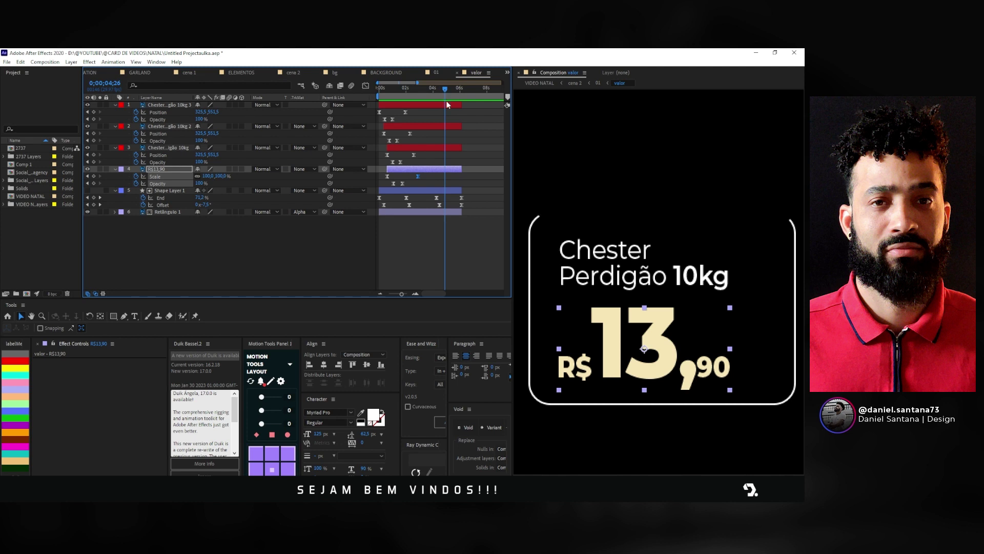
left_click(449, 106)
left_click(447, 148, "shift")
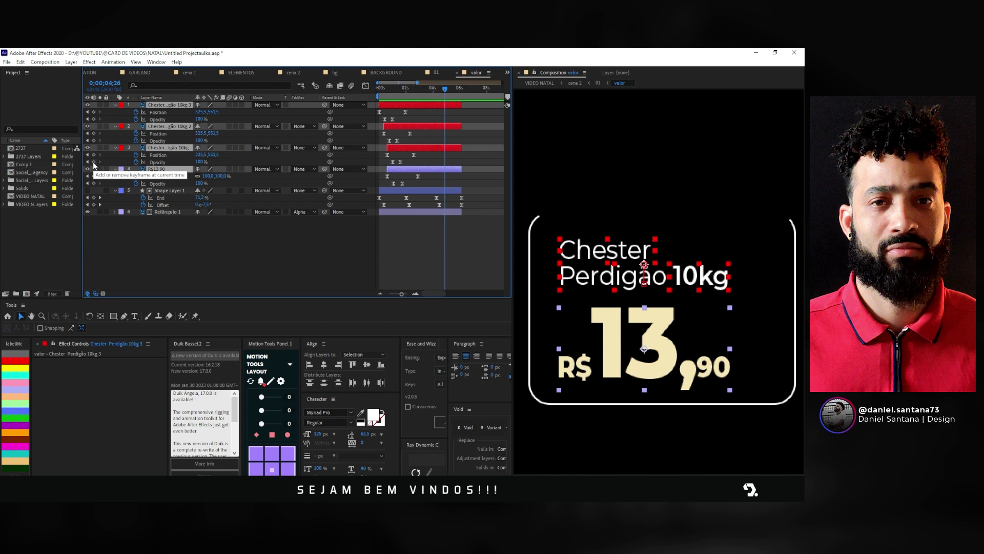
Step: Add opacity keyframes for the Chester text and price, then set Opacity to 0% at 6;04
left_click(93, 163)
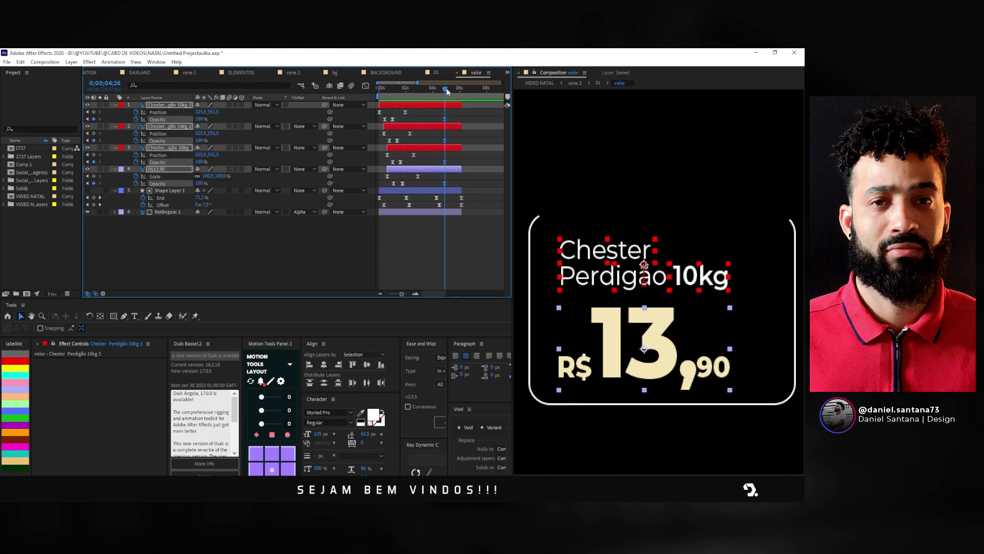
left_click_drag(450, 88, 460, 87)
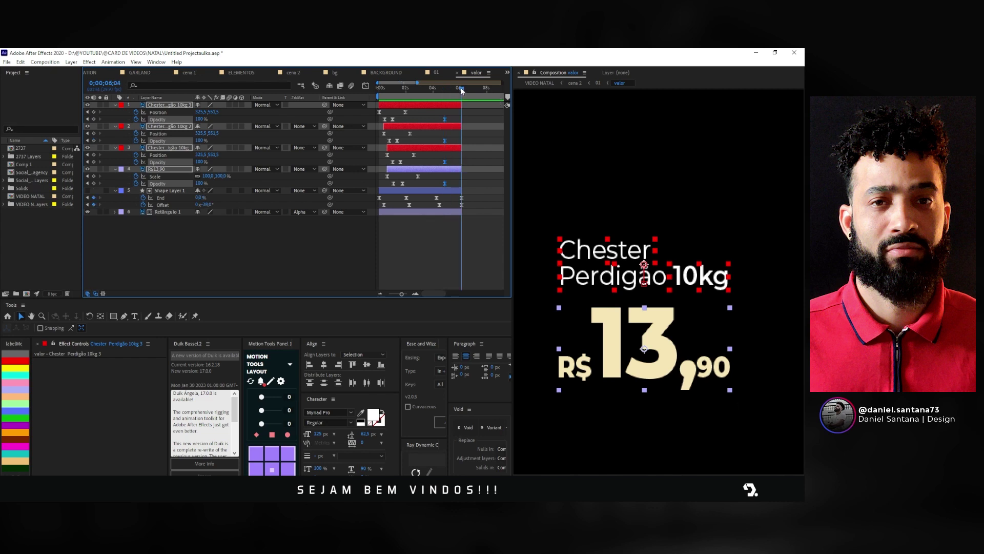
left_click(199, 118)
type("0")
key("Return")
Step: Steepen the easing into the fade-out keyframes in the Graph Editor and preview from the start
left_click_drag(483, 113, 438, 189)
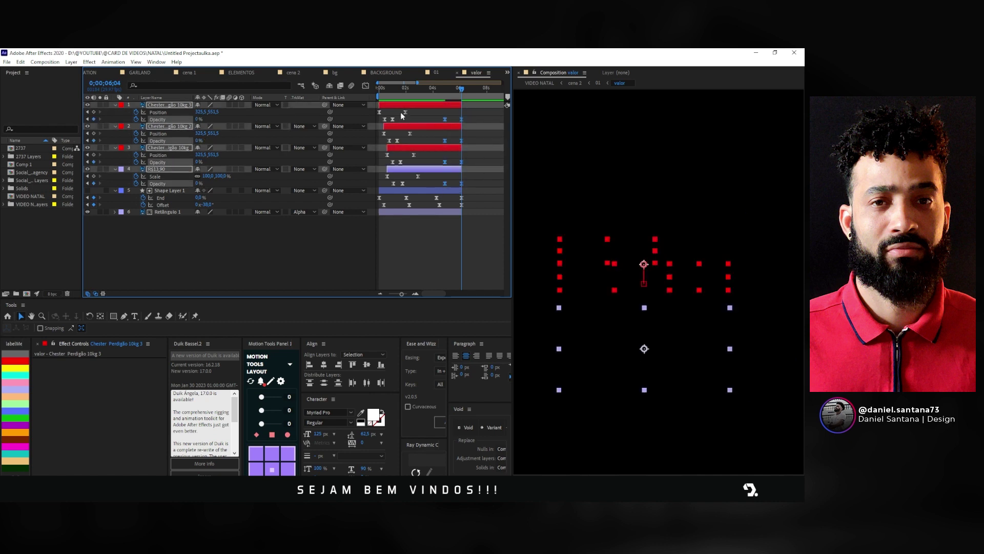
left_click(365, 85)
scroll(453, 205, "up", 3)
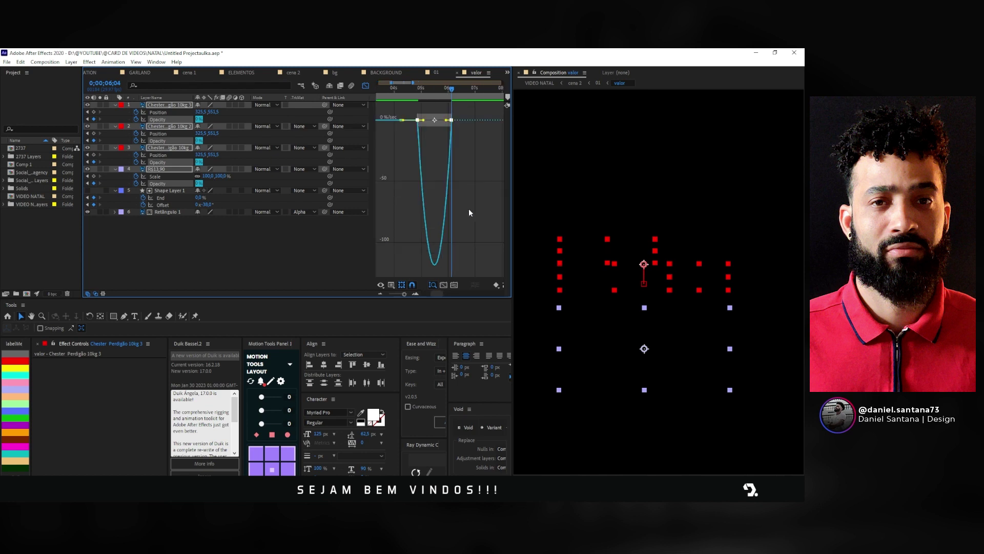
left_click_drag(448, 120, 435, 115)
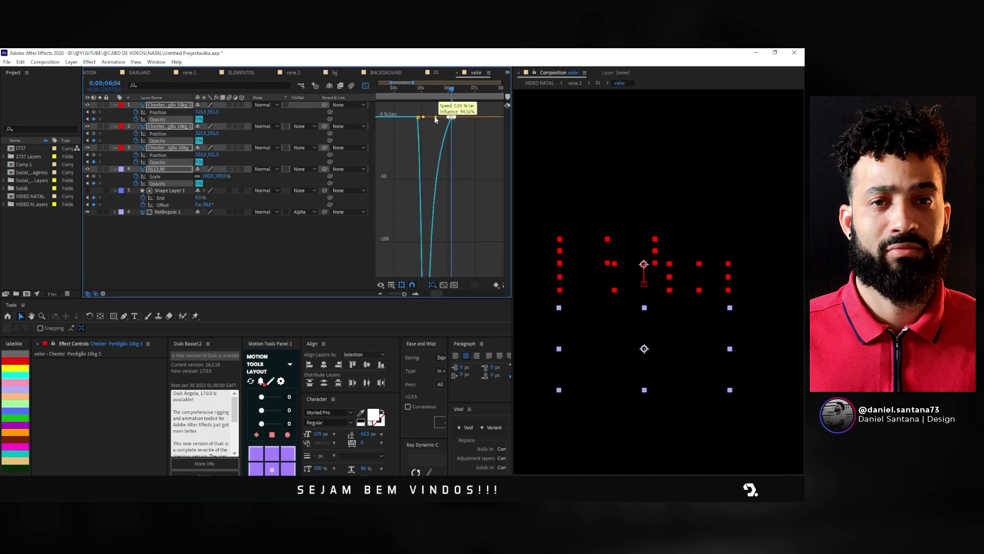
left_click(366, 85)
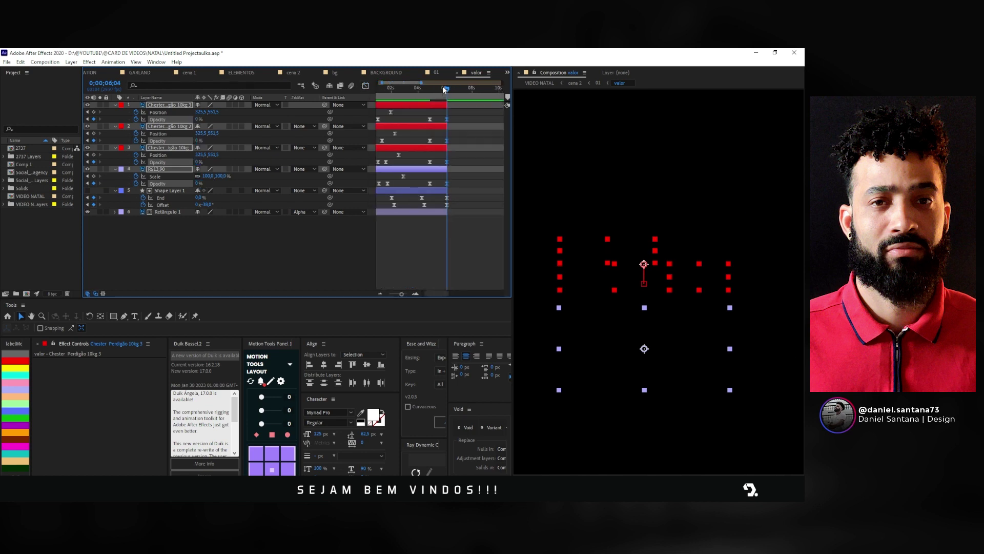
key("Home")
key("space")
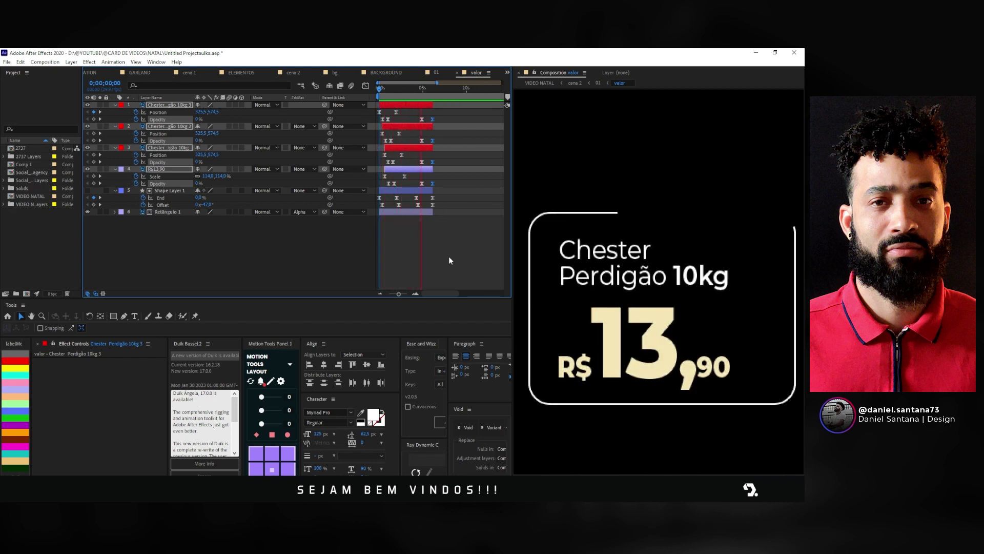
Step: Nudge layer 1's fade-out opacity keyframes a few frames earlier and replay from 0;00
key("space")
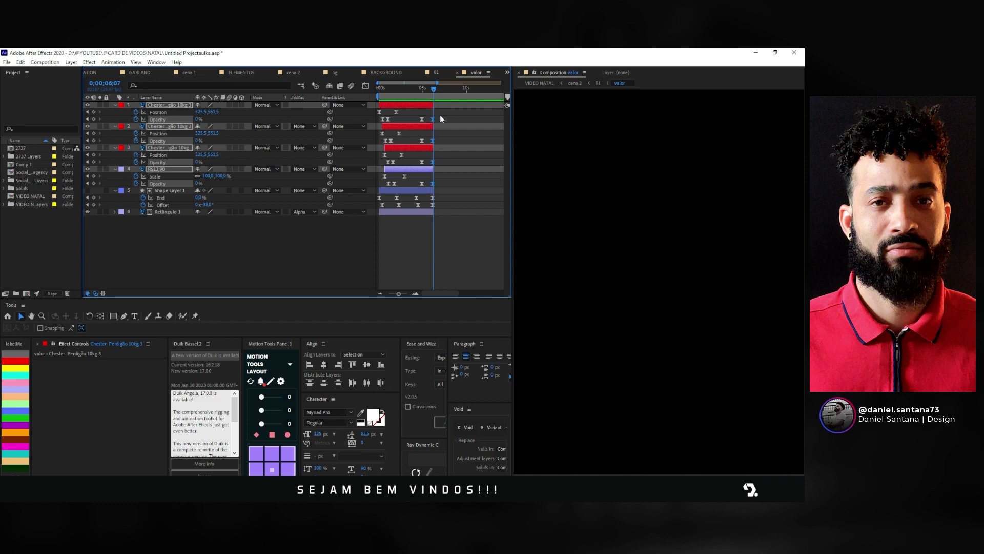
mouse_move(436, 115)
left_mouse_down()
mouse_move(416, 121)
mouse_move(418, 162)
left_mouse_up()
left_click(421, 140)
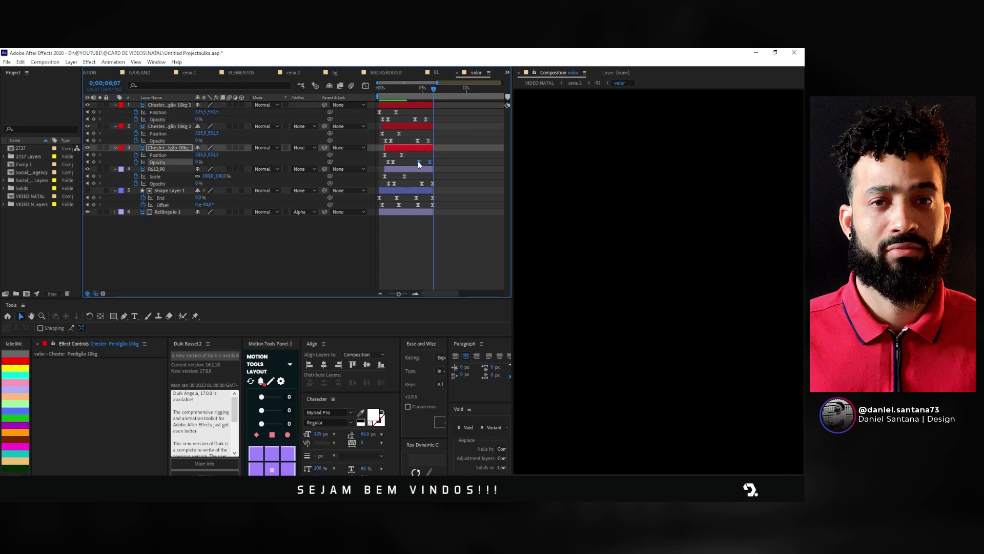
left_click(421, 184)
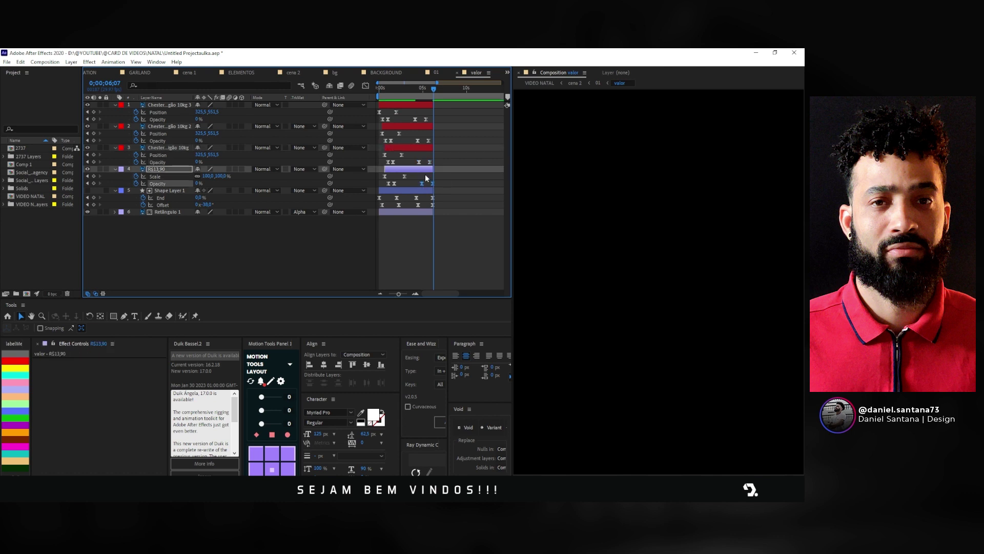
left_click_drag(432, 88, 354, 94)
key("space")
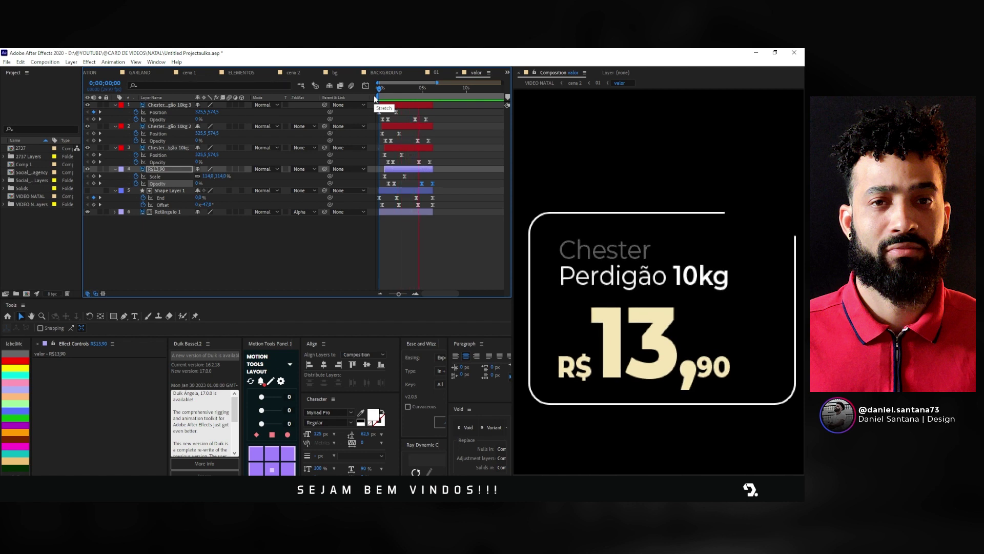
key("space")
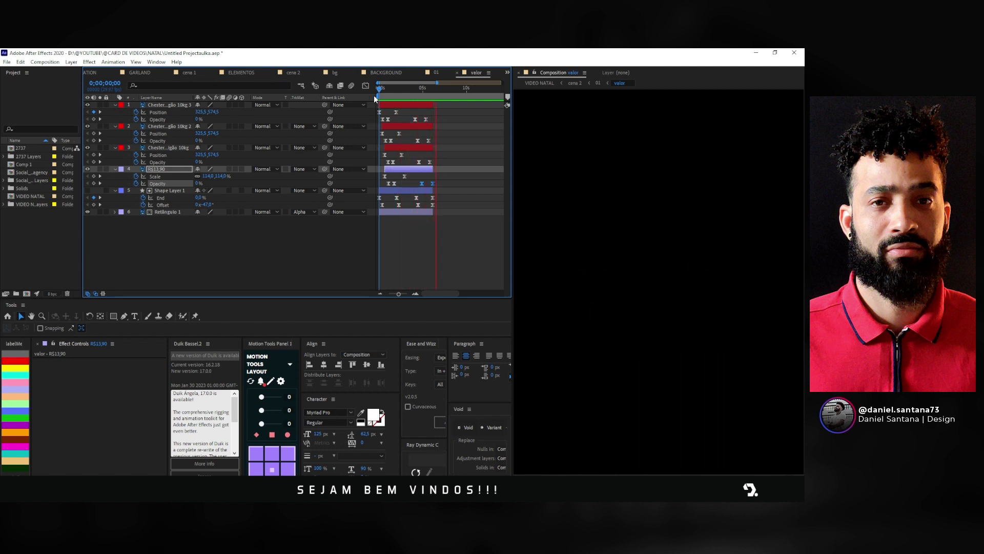
Step: Collapse and duplicate the six card layers, sliding the copies to start around 6.5 seconds
left_click(152, 105)
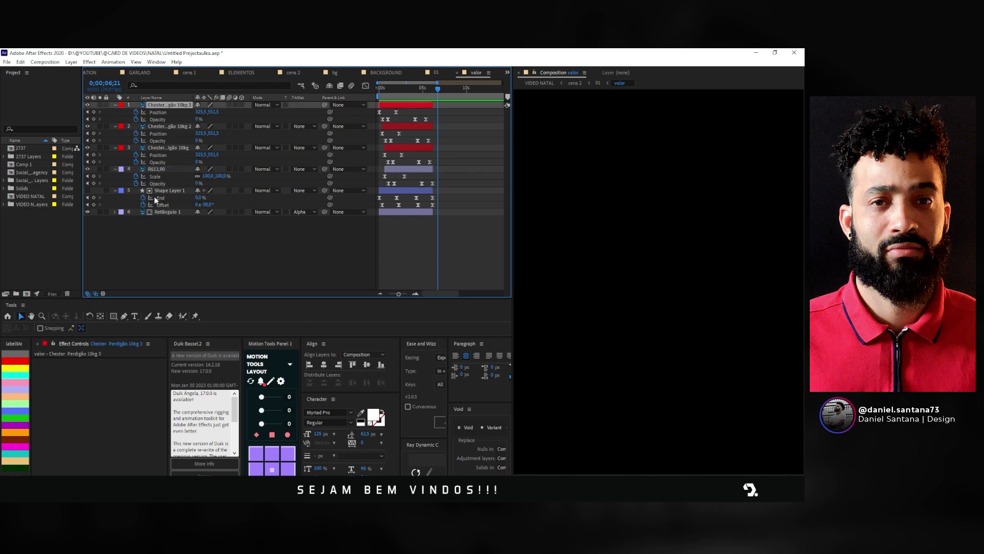
left_click(161, 213, "shift")
key("u")
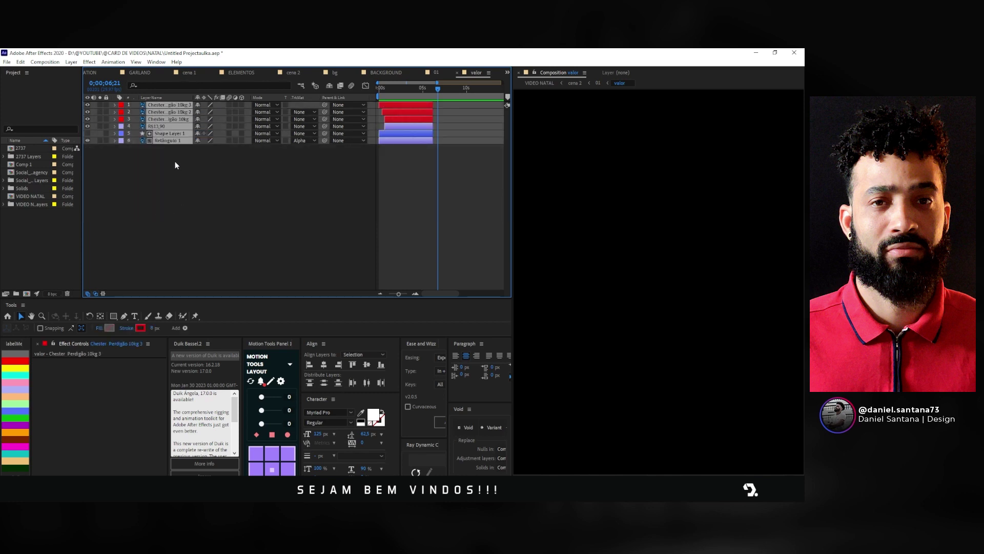
key("ctrl+d")
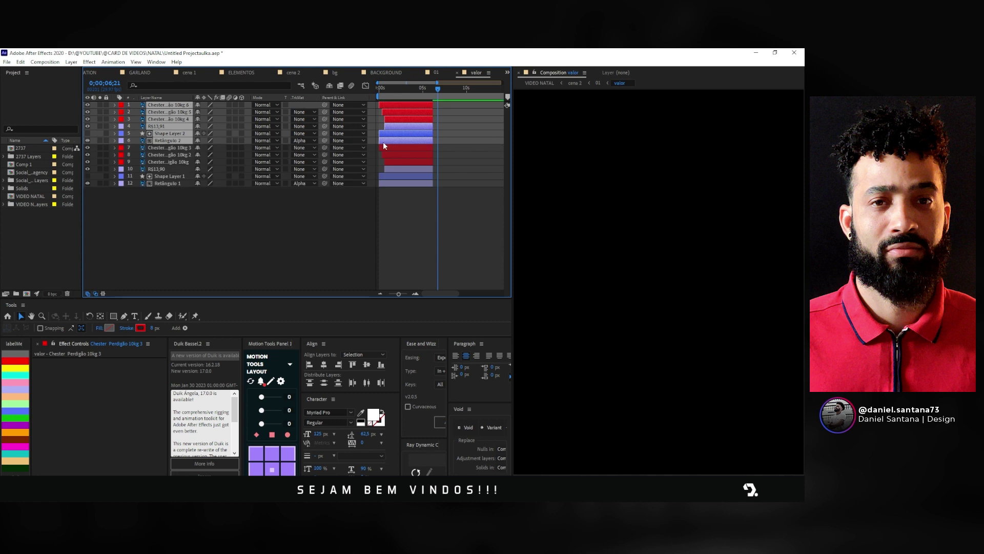
left_click_drag(383, 143, 442, 143)
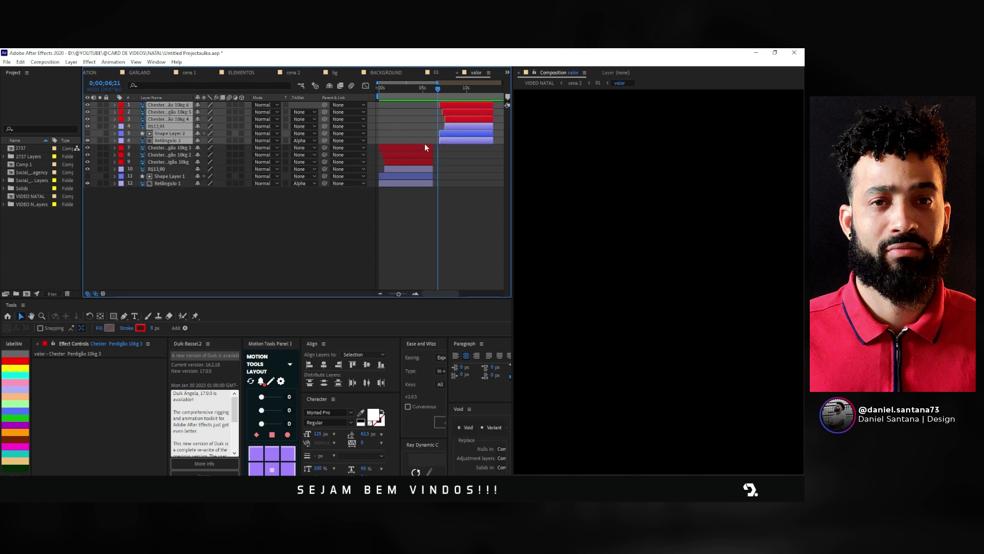
left_click(420, 146)
left_click(411, 183, "shift")
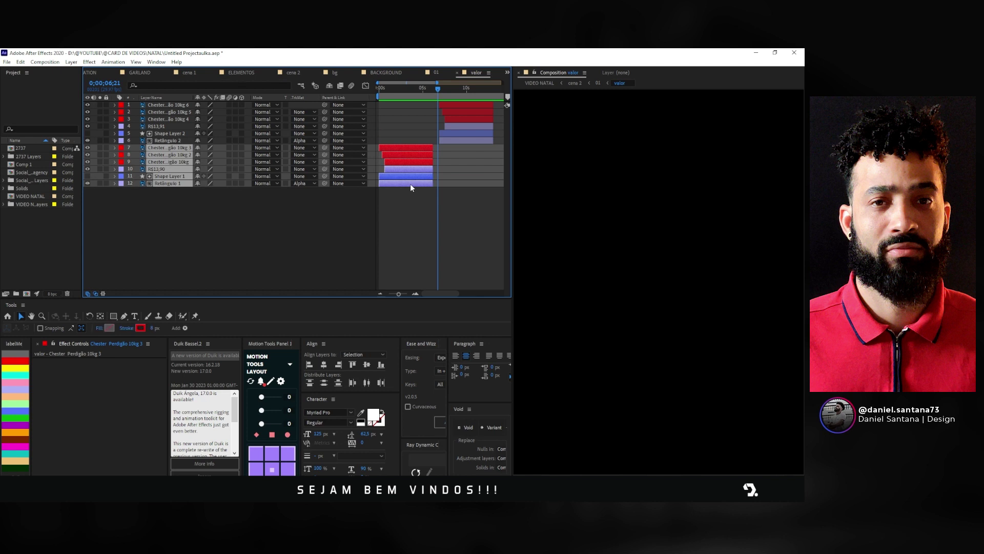
Step: Reveal the originals' keyframes and slide the copied layers slightly earlier, near 5 seconds
key("u")
left_click(424, 87)
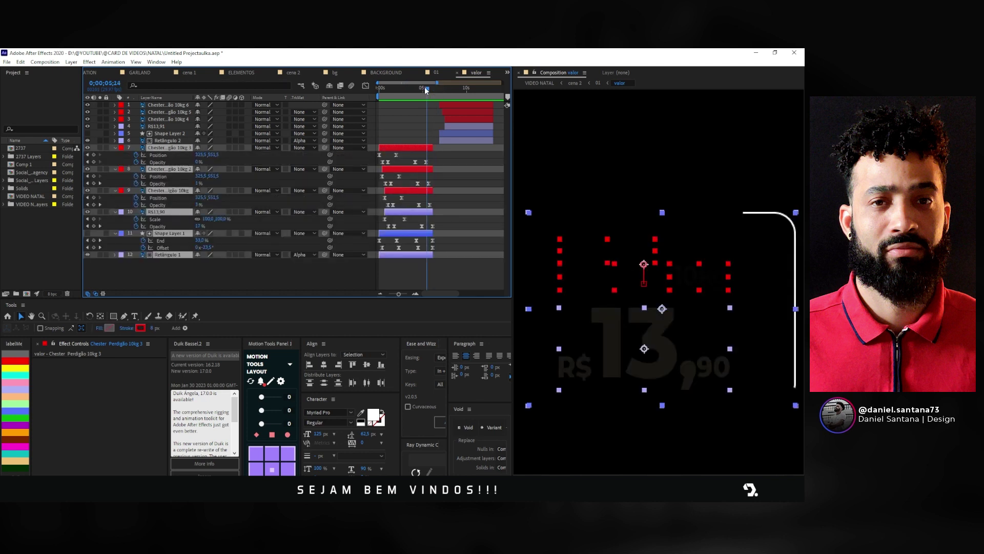
left_click_drag(425, 87, 423, 87)
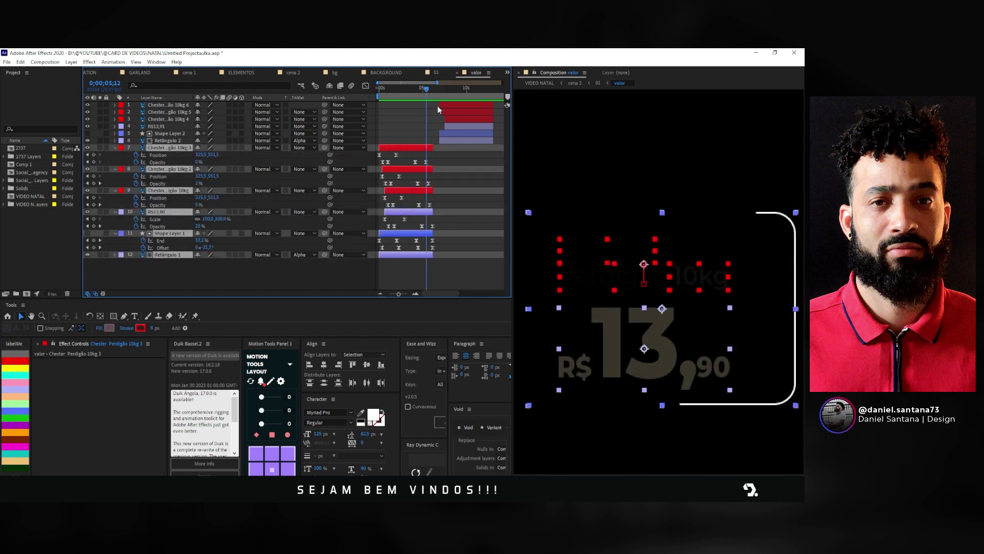
left_click(448, 142)
left_click(457, 106, "shift")
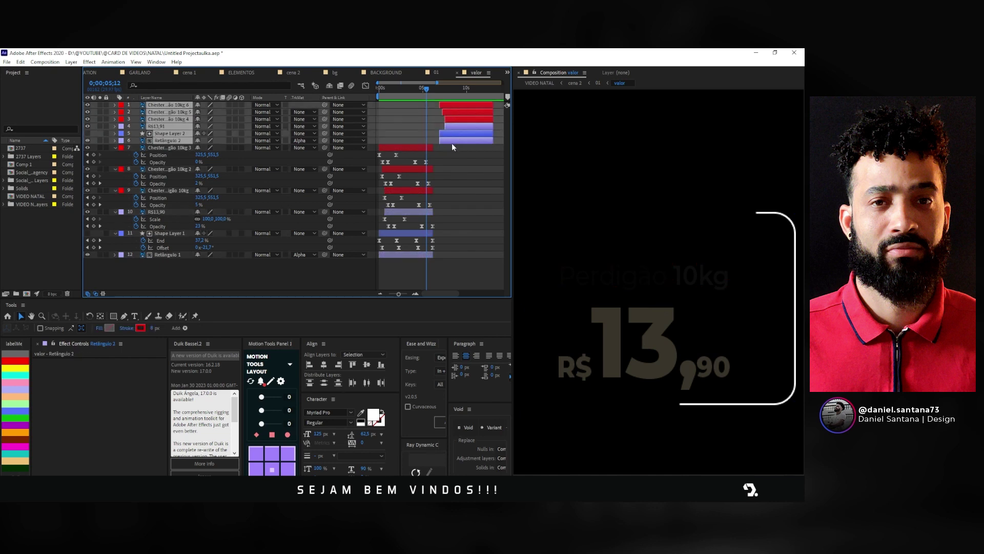
left_click_drag(451, 143, 437, 139)
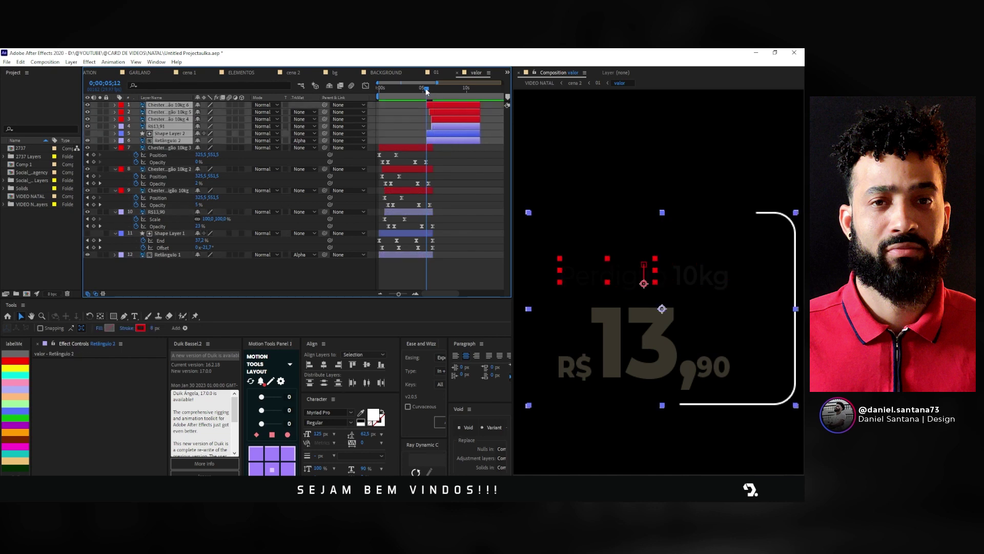
Step: Reselect all six copied layers and nudge them slightly later around 6.5 seconds
mouse_move(426, 88)
left_mouse_down()
mouse_move(417, 87)
mouse_move(430, 89)
left_mouse_up()
left_click(436, 148)
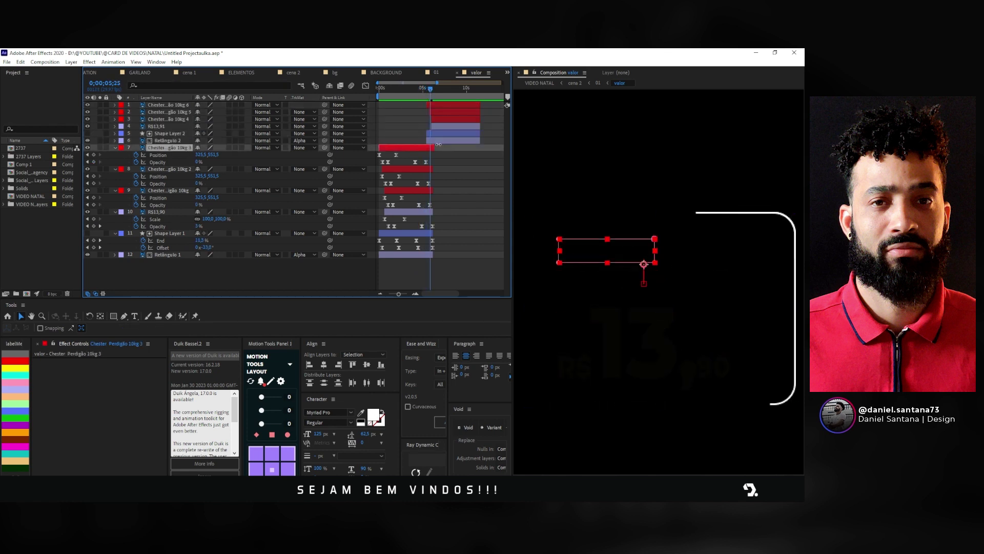
left_click(436, 138)
left_click(440, 104, "shift")
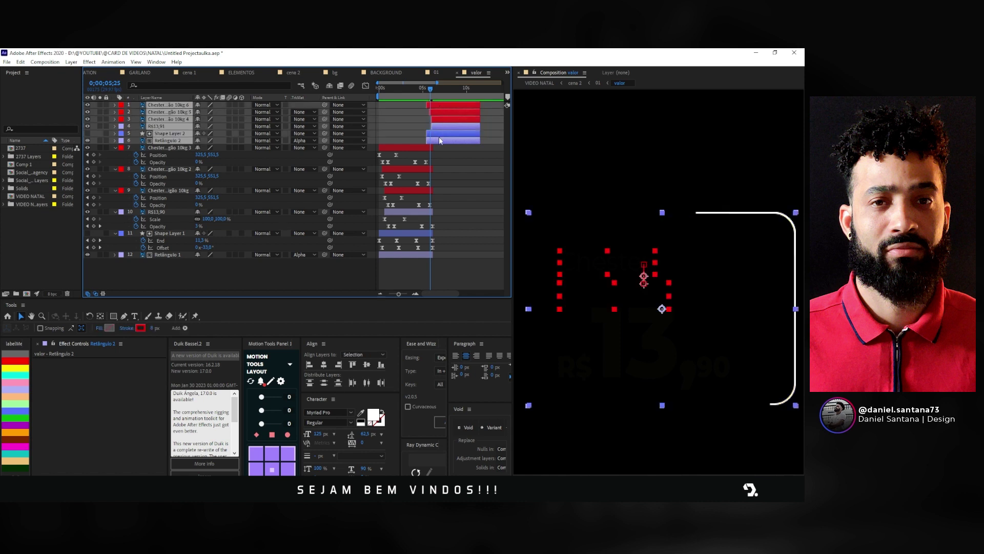
left_click_drag(439, 136, 442, 138)
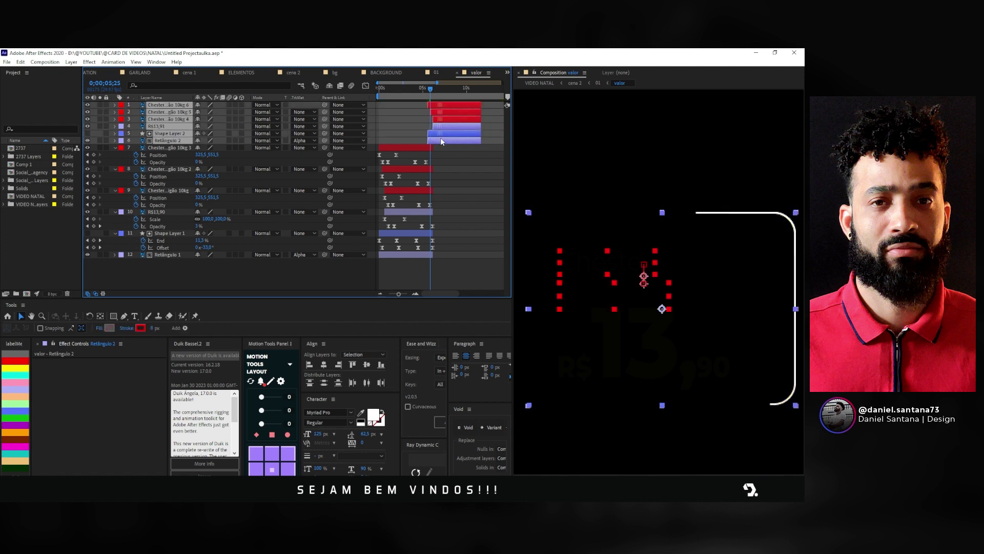
left_click(436, 88)
left_click_drag(447, 139, 450, 139)
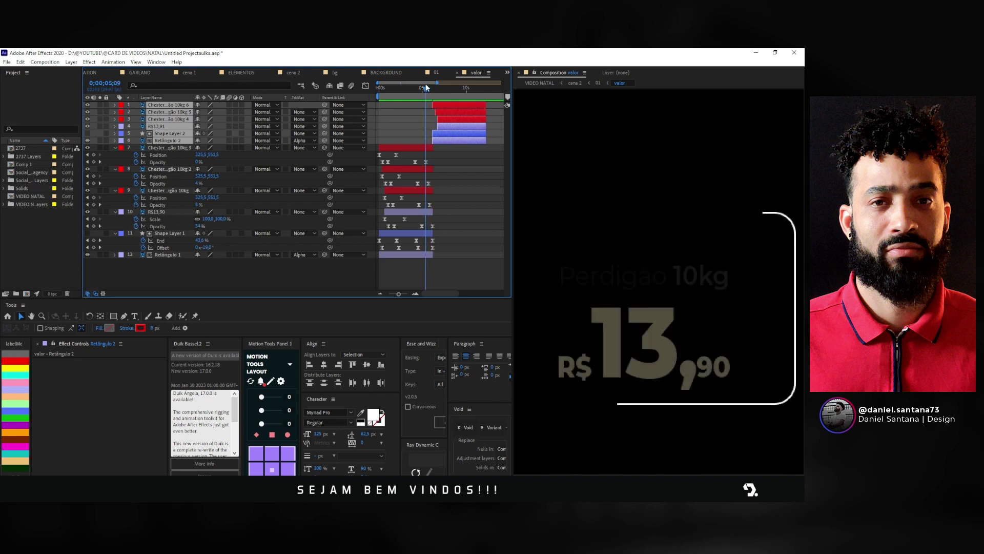
Step: Check the transition at 7 seconds, nudge the copies later again, and select layers 7–12
left_click_drag(430, 84, 440, 84)
left_click(440, 87)
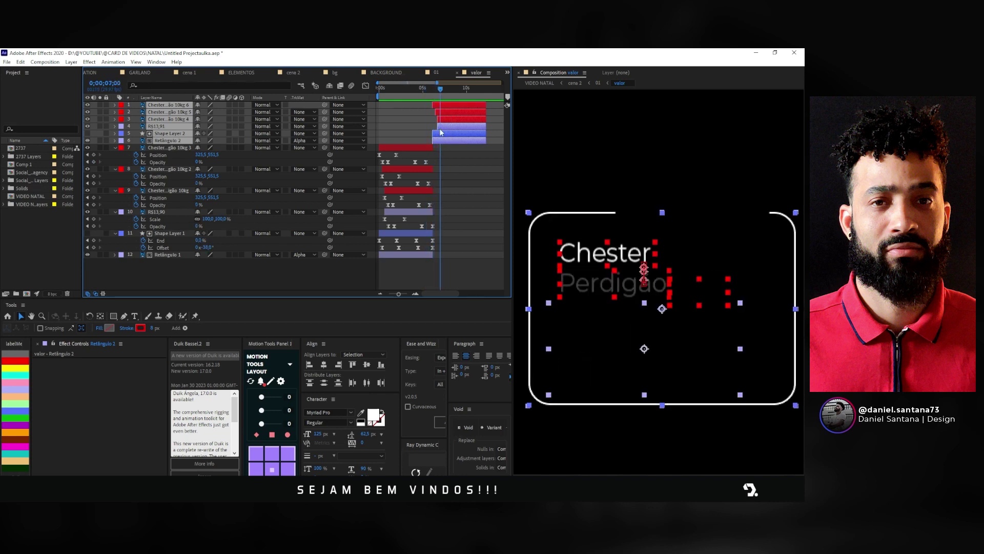
left_click_drag(446, 140, 448, 139)
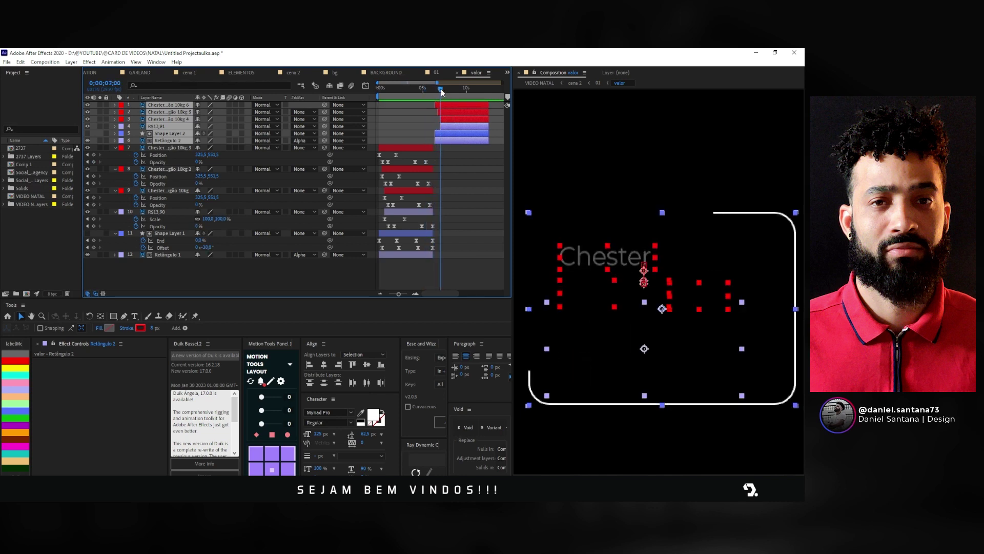
left_click_drag(179, 260, 173, 149)
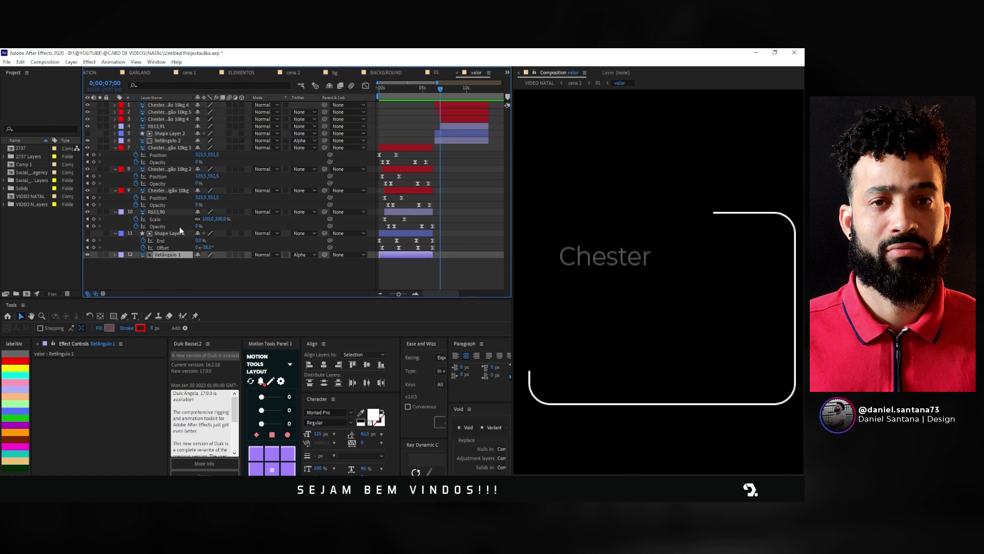
Step: Pre-compose layers 7–12 into their own nested comp
right_click(196, 152)
left_click(174, 146)
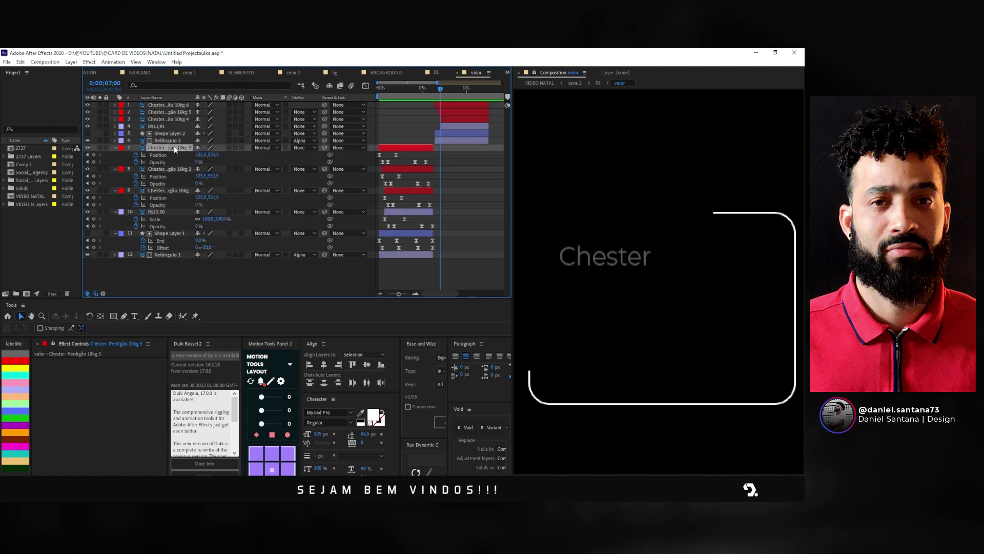
left_click(154, 255, "shift")
right_click(154, 256)
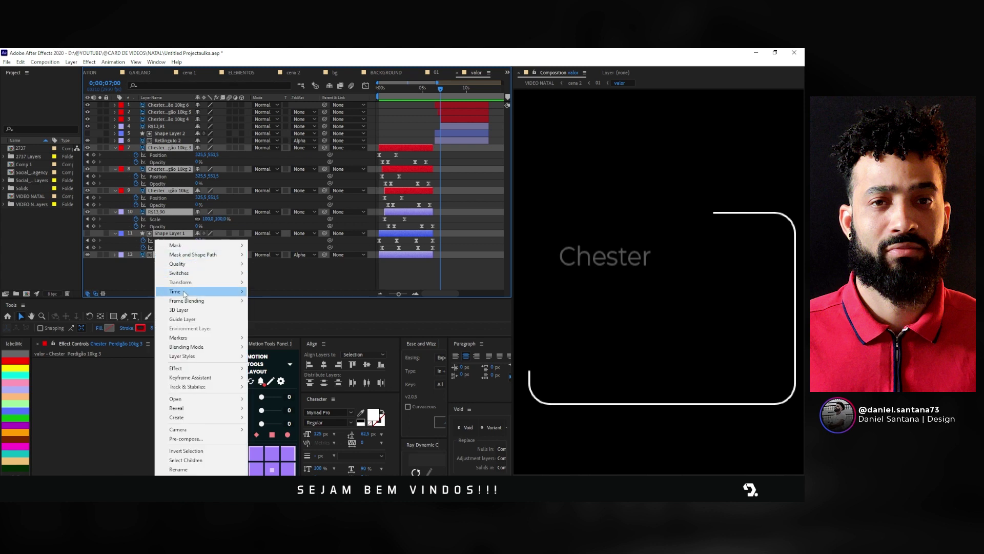
left_click(205, 438)
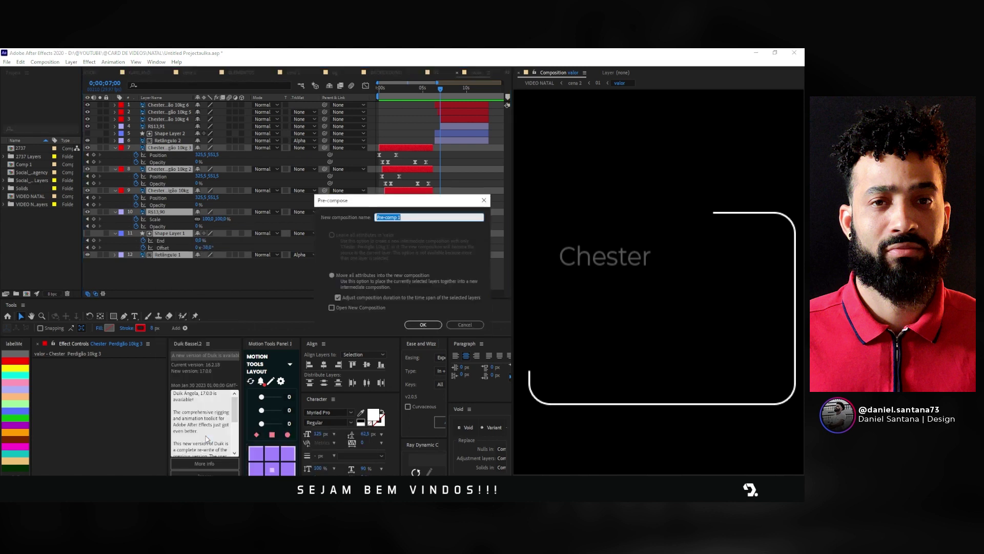
key("Return")
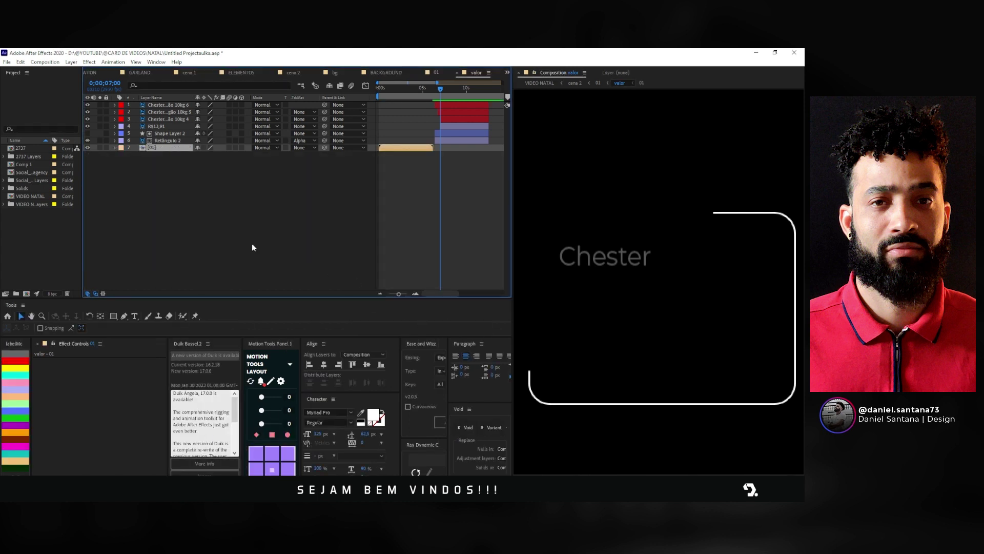
Step: Pre-compose layers 1–6 into a second nested comp, then deselect all layers
left_click(166, 141)
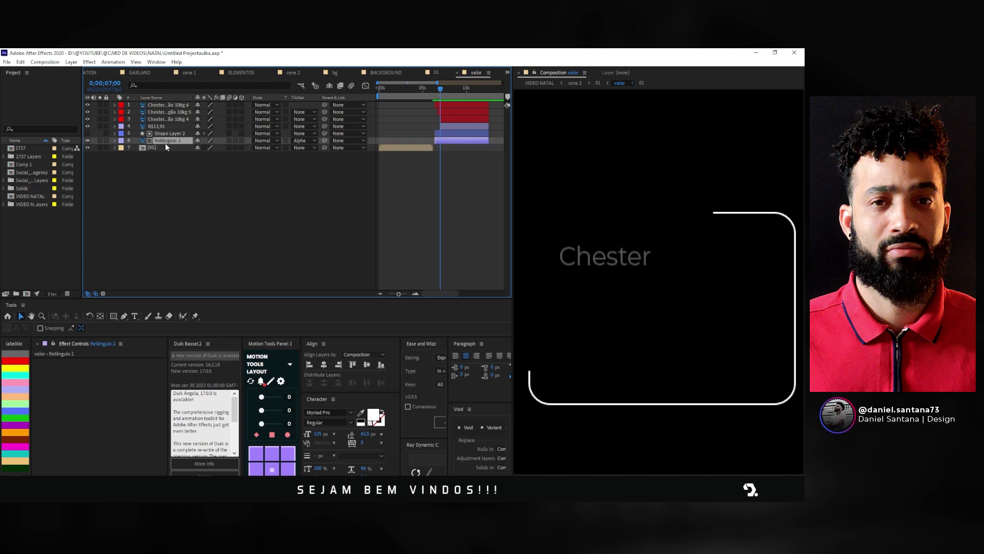
left_click(164, 103, "shift")
right_click(165, 105)
mouse_move(223, 294)
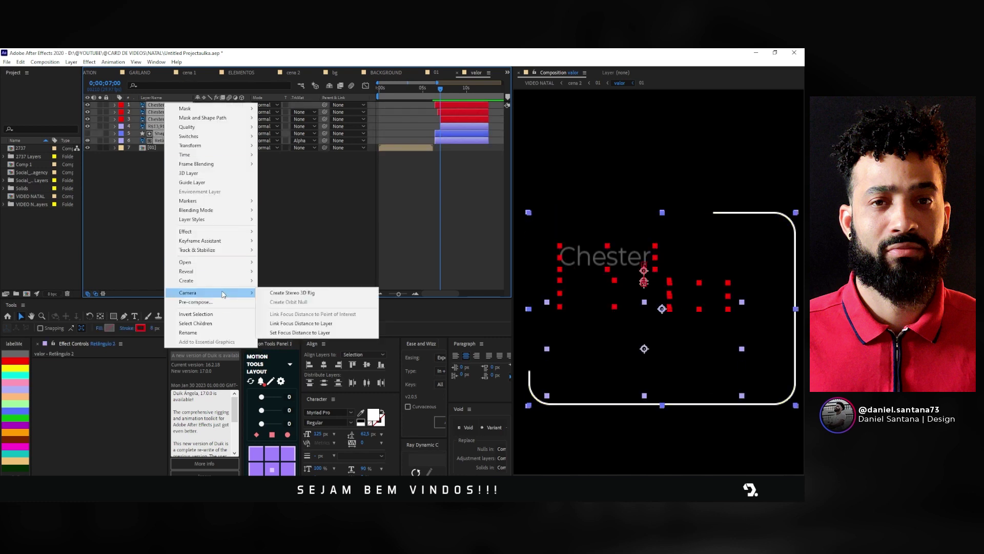
left_click(223, 302)
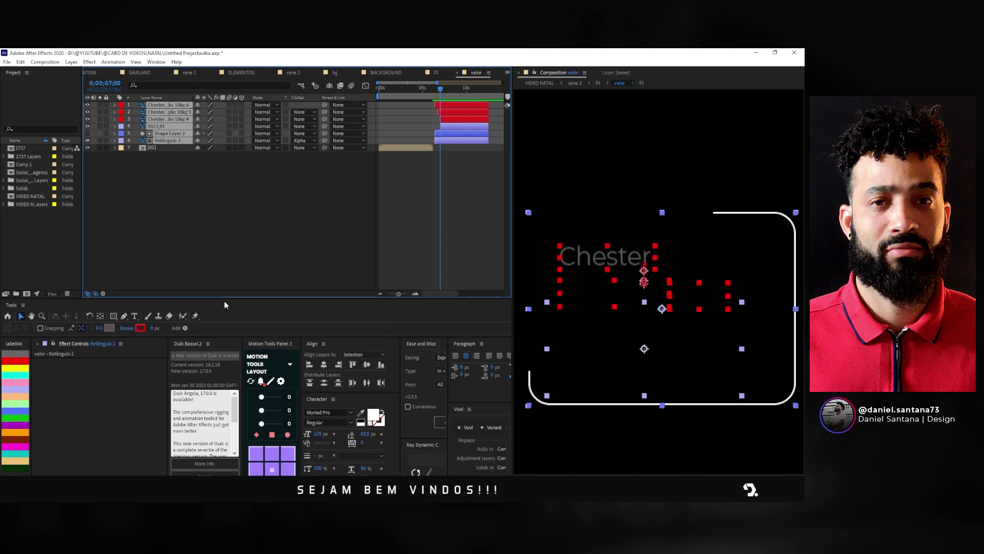
key("Return")
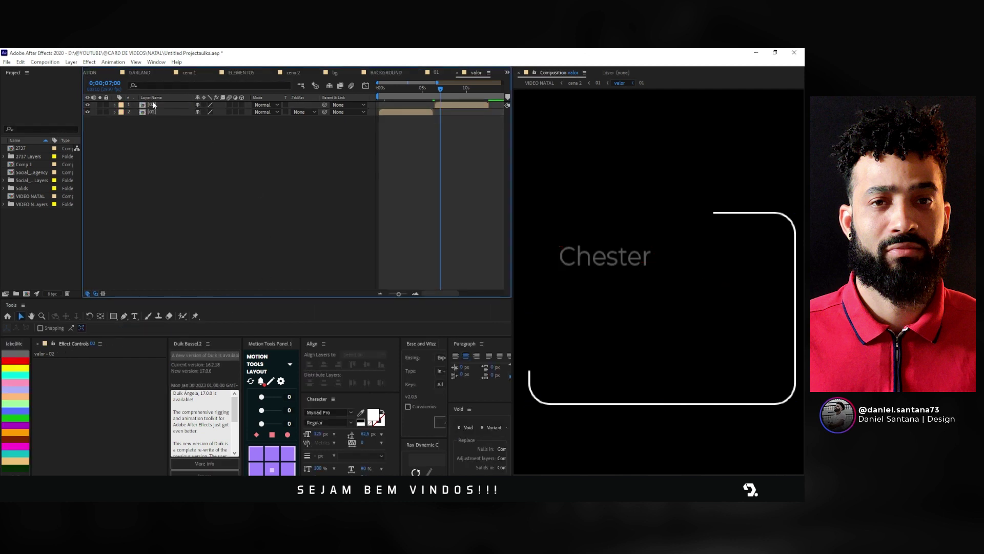
left_click(156, 104)
left_click(191, 183)
Step: Inside precomp 02, convert the Chester, Perdigão and price Photoshop text to editable text
double_click(169, 105)
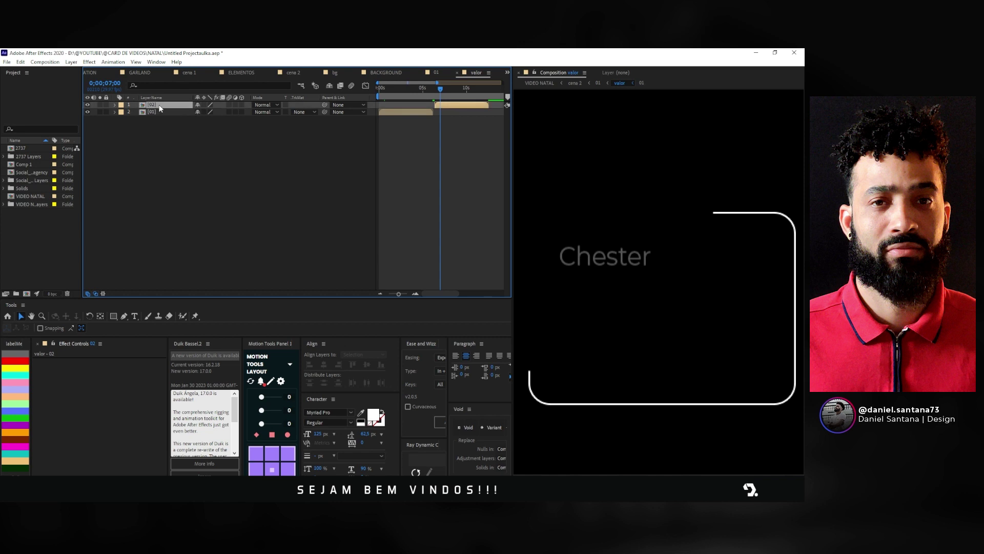
left_click(156, 125)
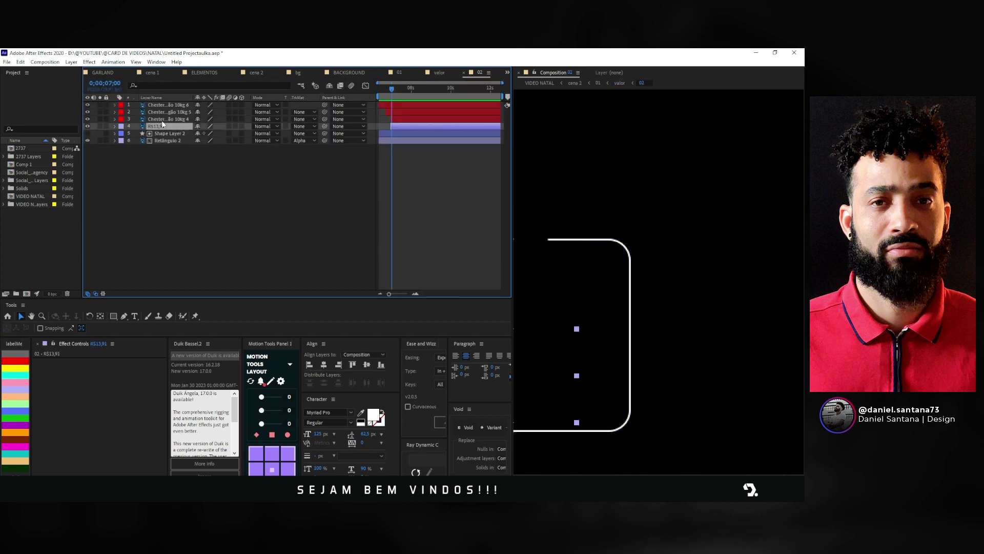
left_click(162, 97)
left_click(163, 105, "shift")
right_click(164, 106)
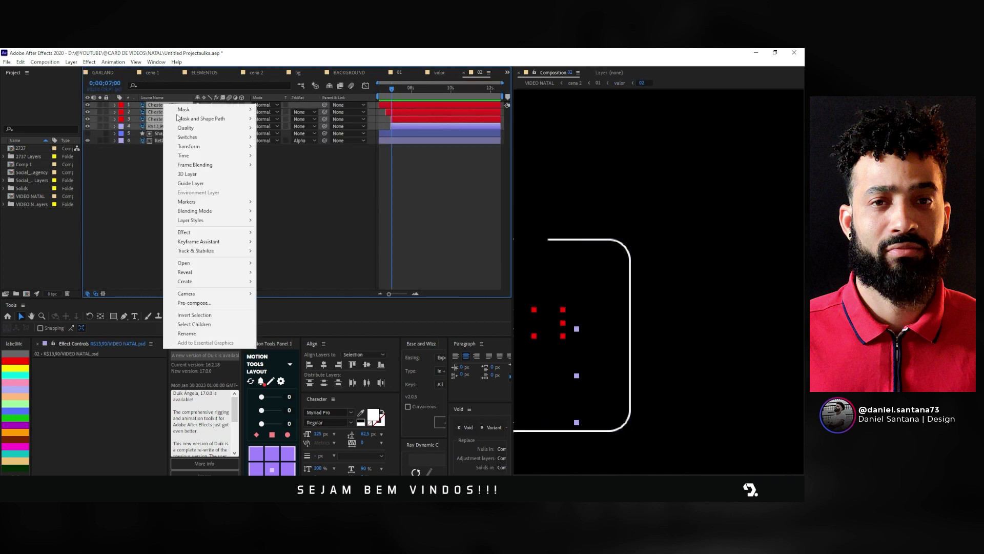
mouse_move(230, 285)
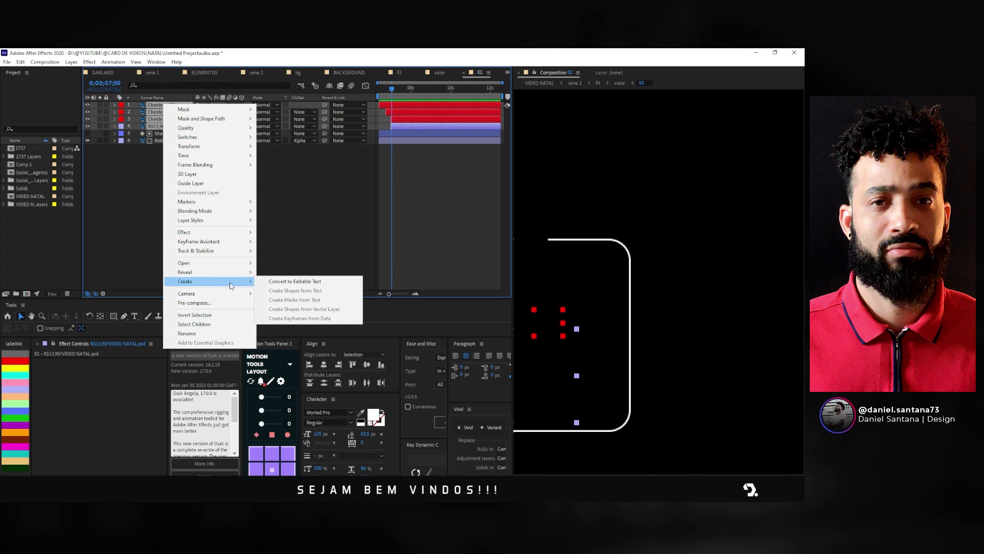
left_click(287, 282)
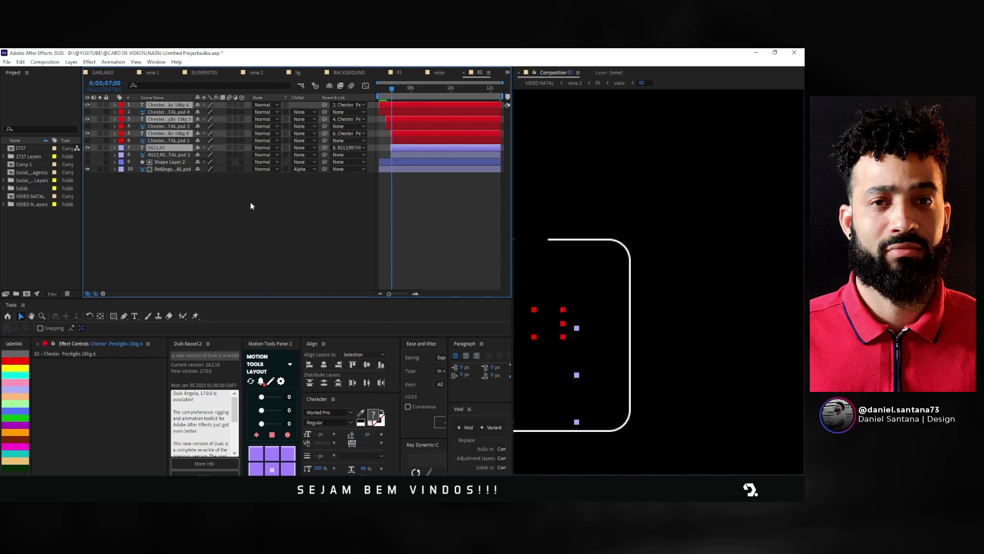
Step: Delete the four leftover original Photoshop layers
left_click(159, 111)
left_click(163, 125, "ctrl")
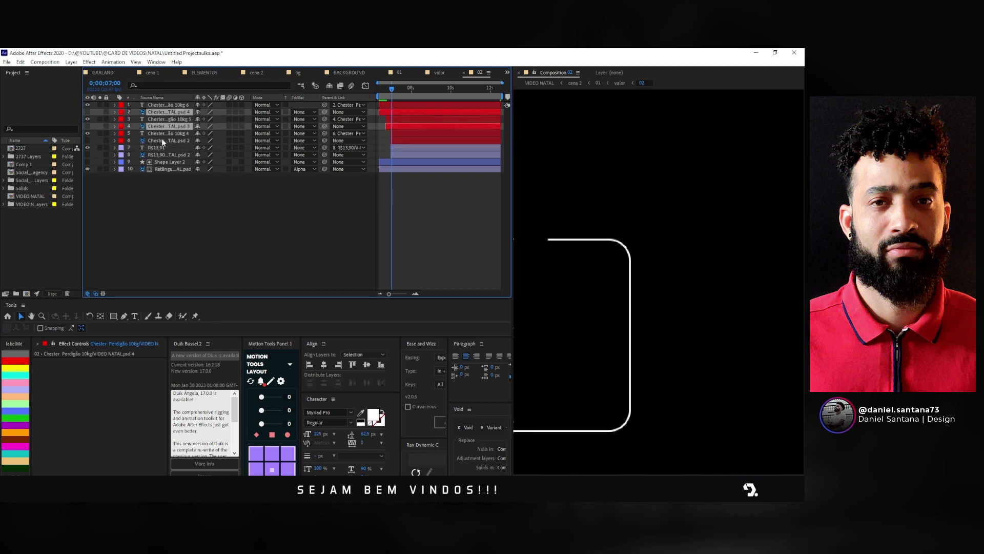
left_click(161, 140, "ctrl")
left_click(161, 154, "ctrl")
key("Delete")
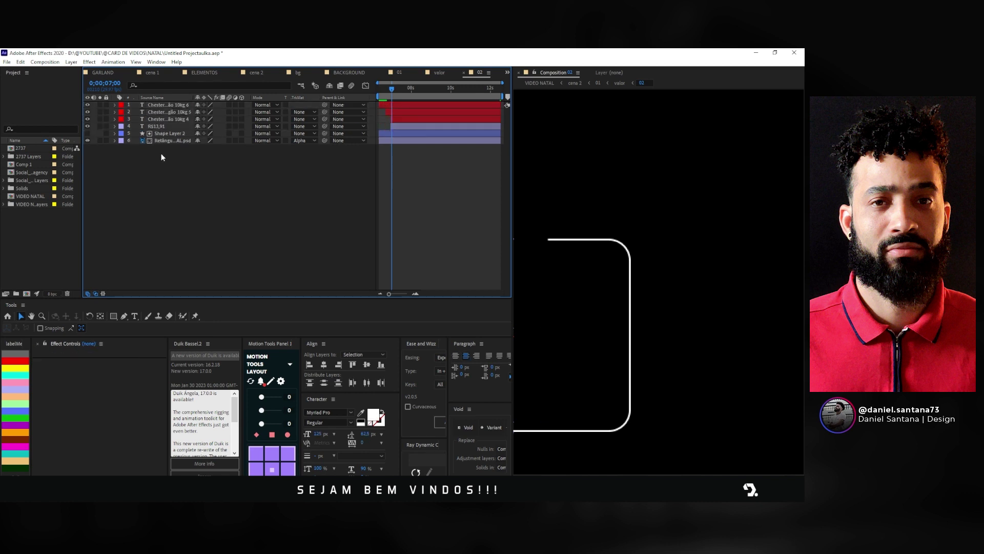
Step: Bring the card into view, select the Chester, Perdigão and 10kg layers, and go to 0;00;06;11
left_click_drag(637, 147, 748, 128)
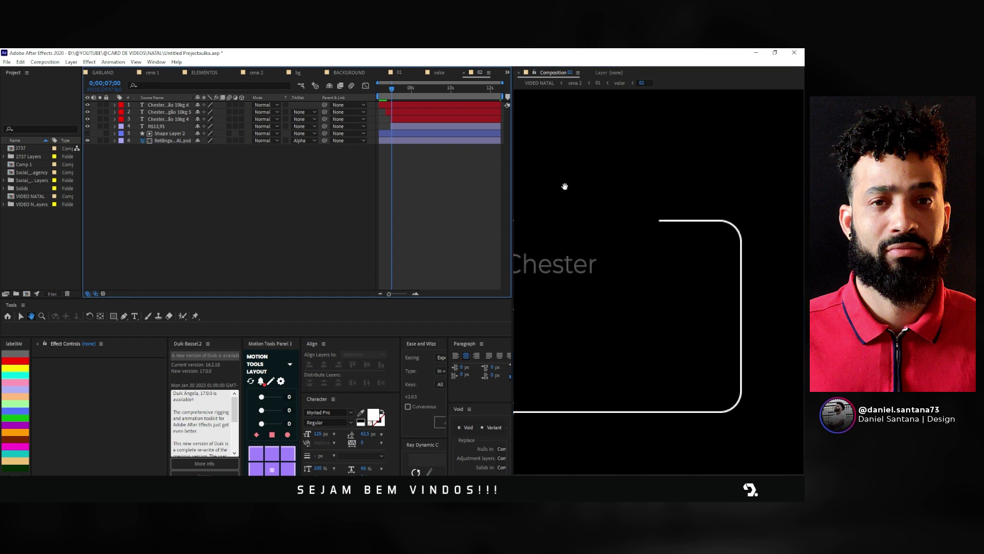
left_click_drag(553, 172, 621, 151)
mouse_move(392, 93)
left_mouse_down()
mouse_move(424, 94)
mouse_move(374, 85)
mouse_move(410, 92)
left_mouse_up()
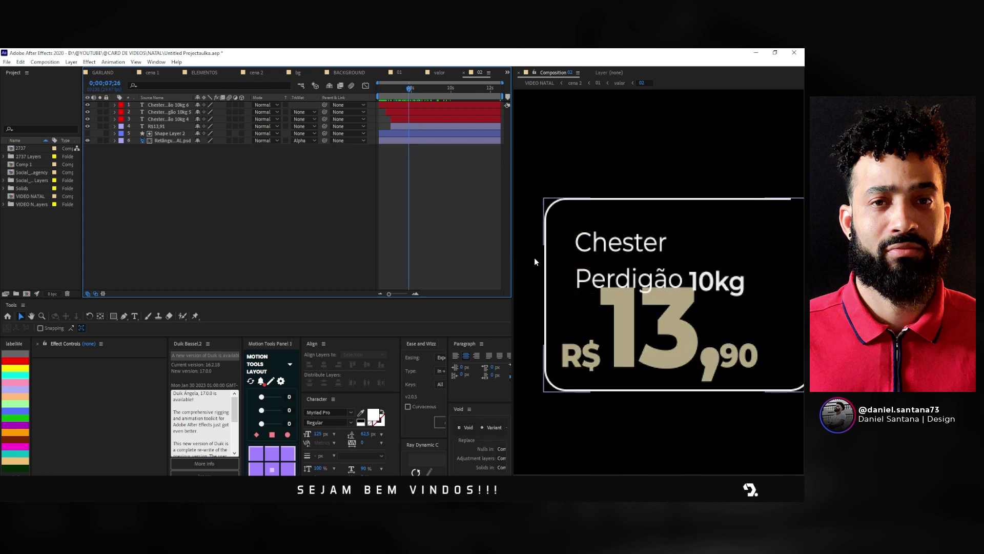
left_click(153, 120)
left_click(155, 105, "shift")
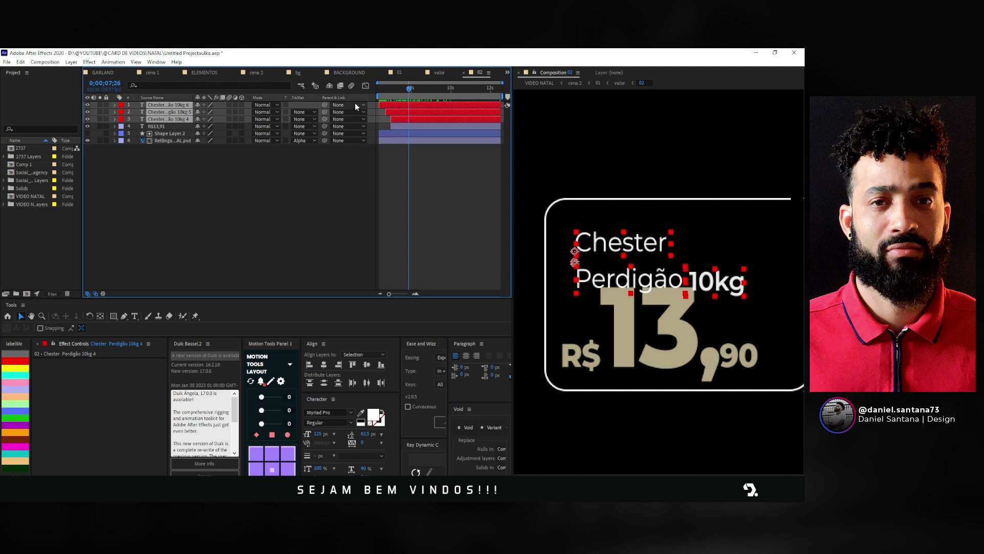
scroll(454, 91, "up", 3)
left_click_drag(454, 91, 379, 90)
Step: Show the Opacity and Position properties of the three text layers
left_click(395, 117)
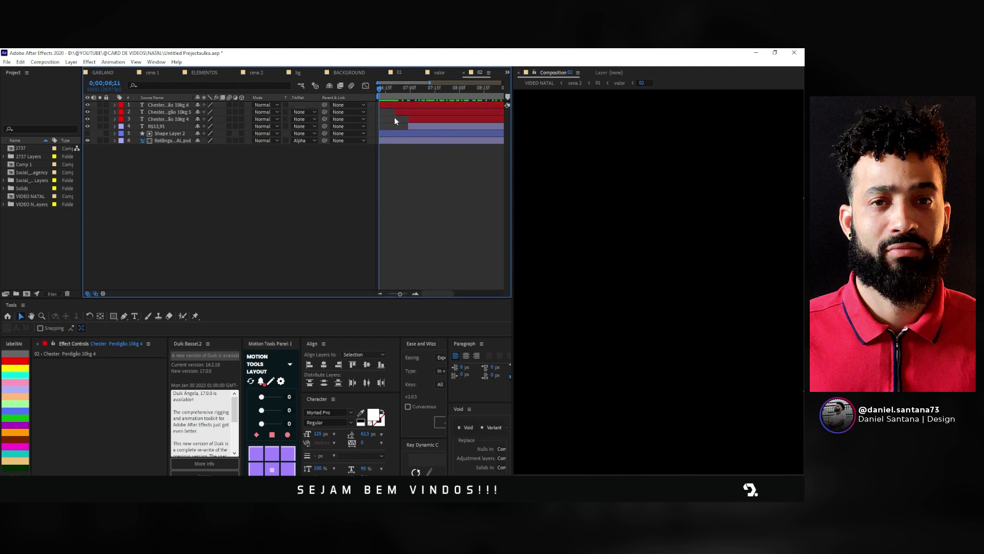
left_click(389, 111)
left_click(398, 119)
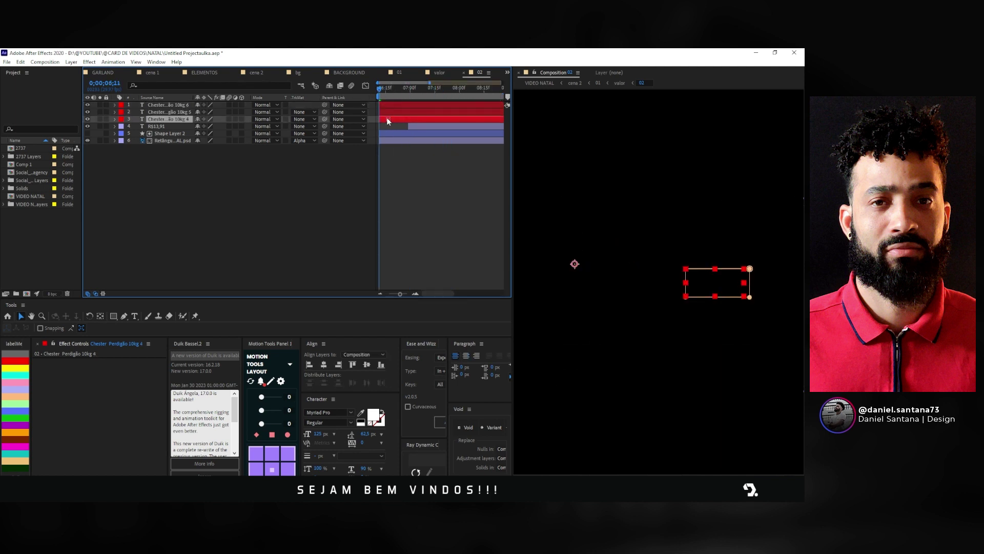
left_click(386, 107, "shift")
key("u")
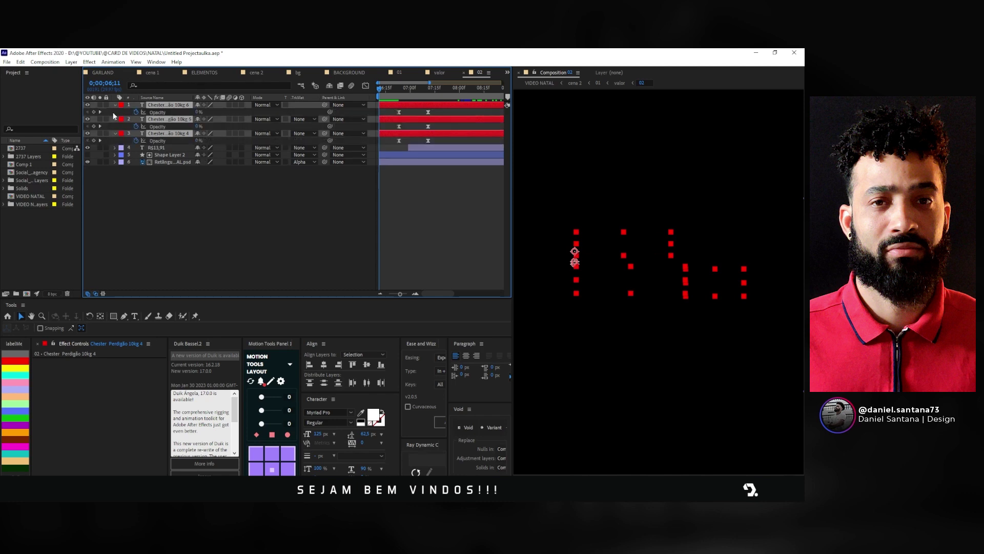
key("alt+shift+p")
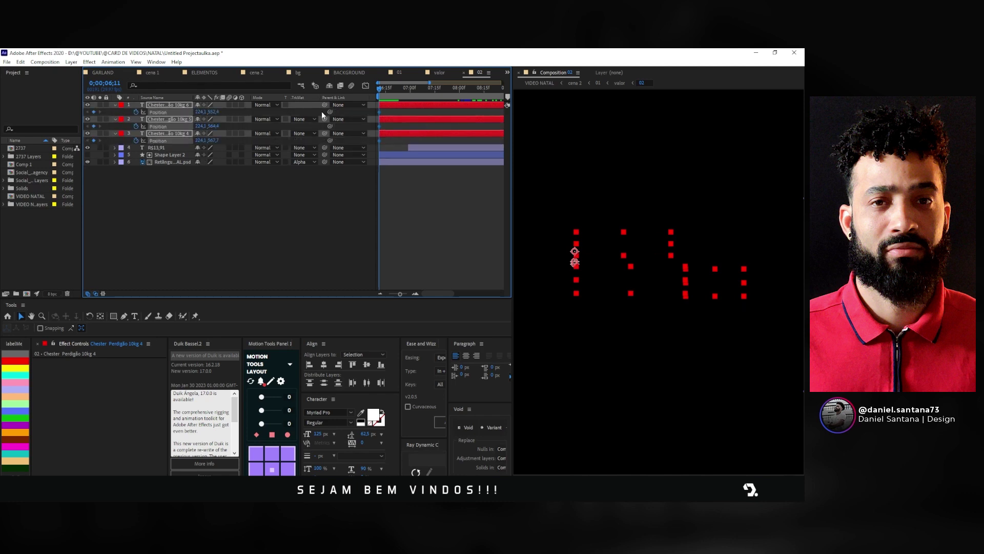
key("minus")
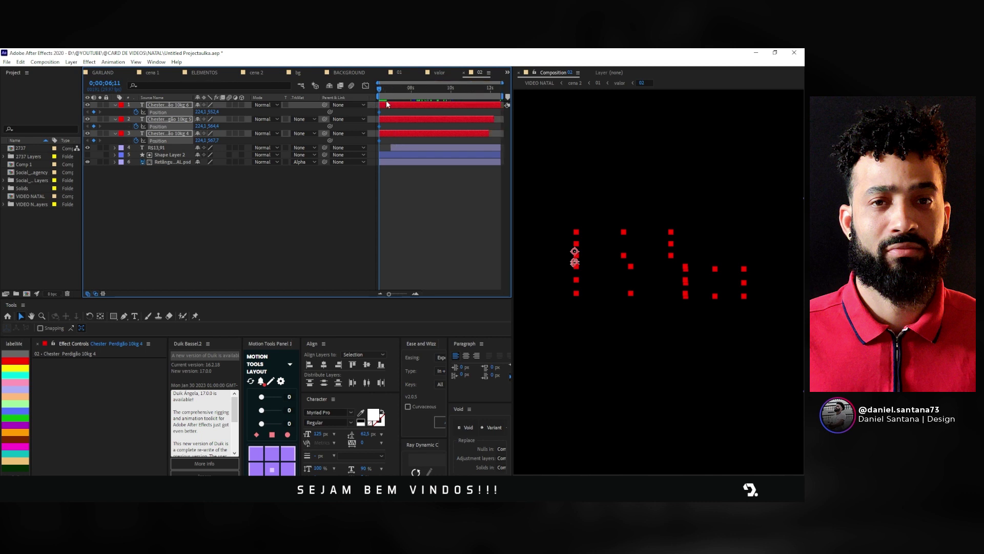
key("equal")
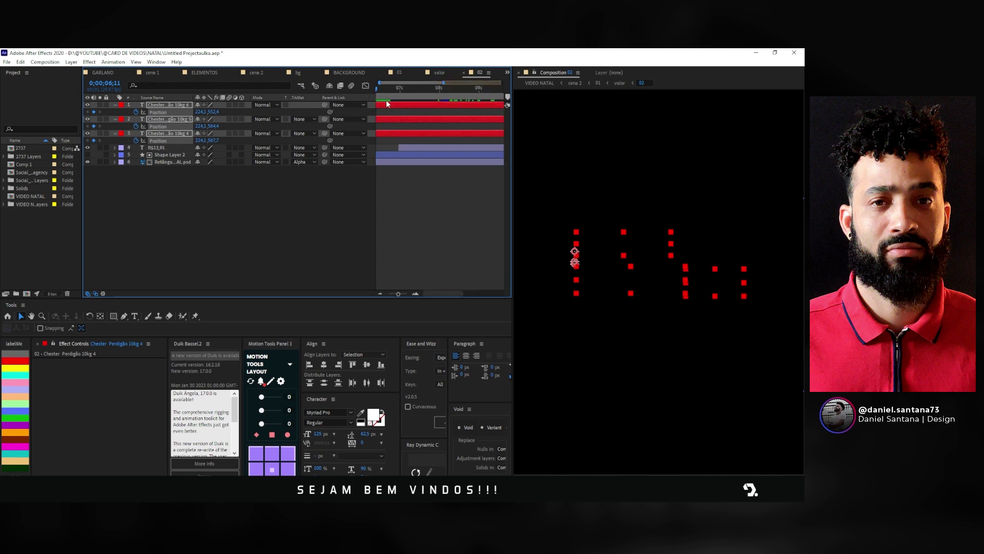
left_click(432, 288)
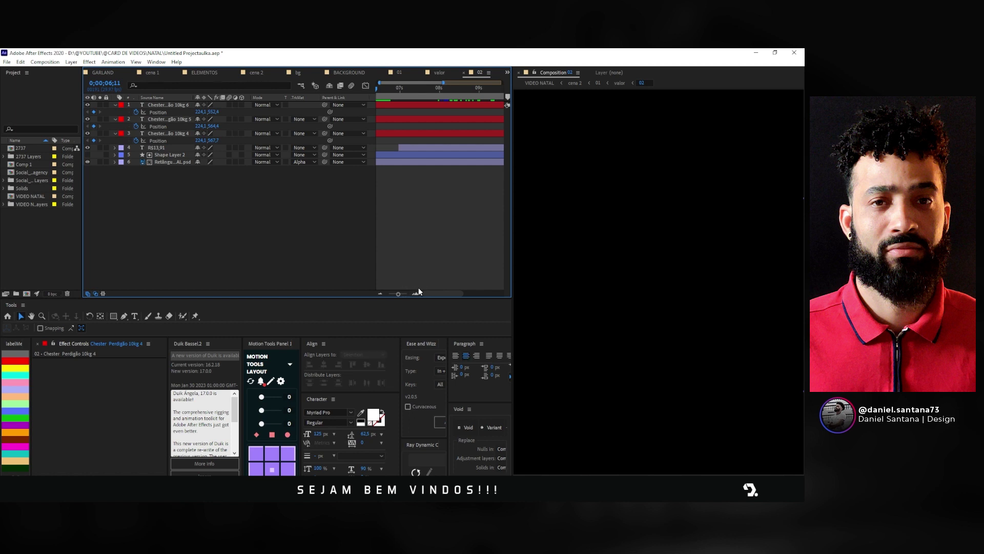
left_click_drag(422, 293, 419, 292)
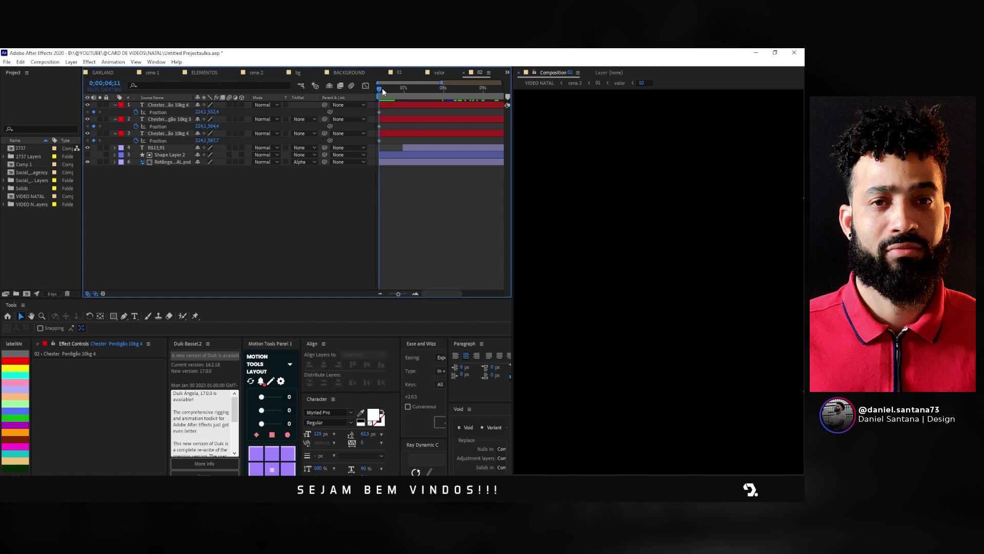
Step: Widen the timeline and move the three text layers' Position keyframes to 06;20
left_click_drag(382, 88, 445, 115)
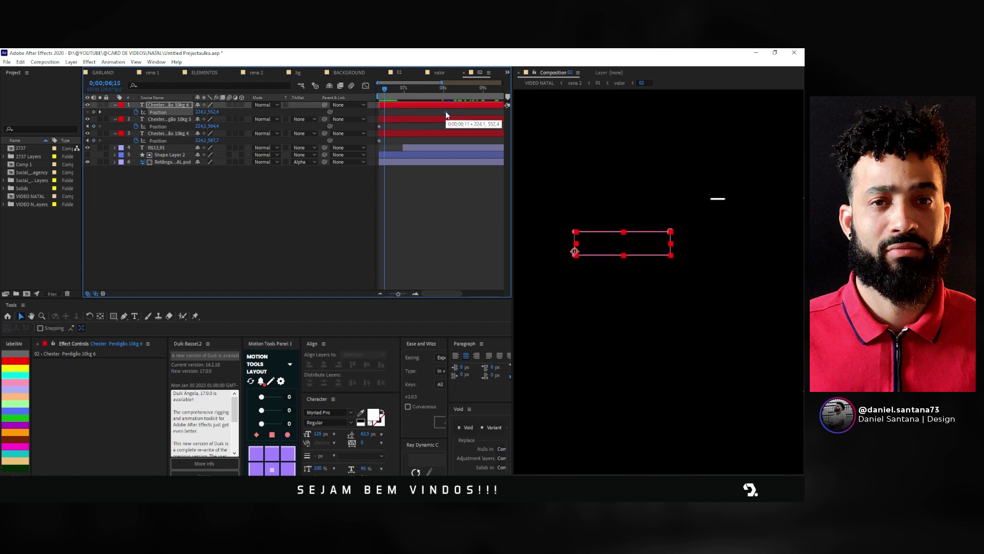
key("ctrl+z")
key("ctrl+z")
key("equal")
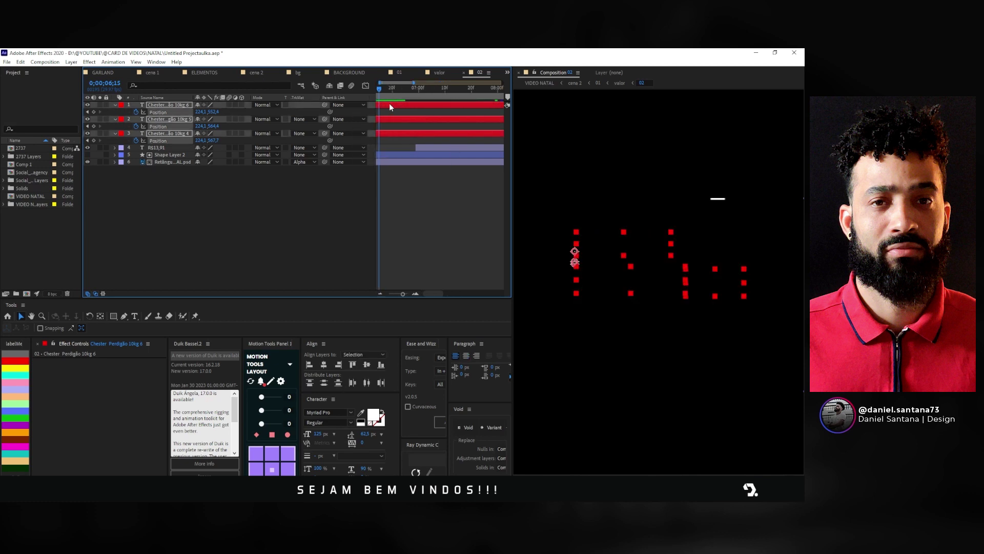
left_click_drag(426, 298, 408, 294)
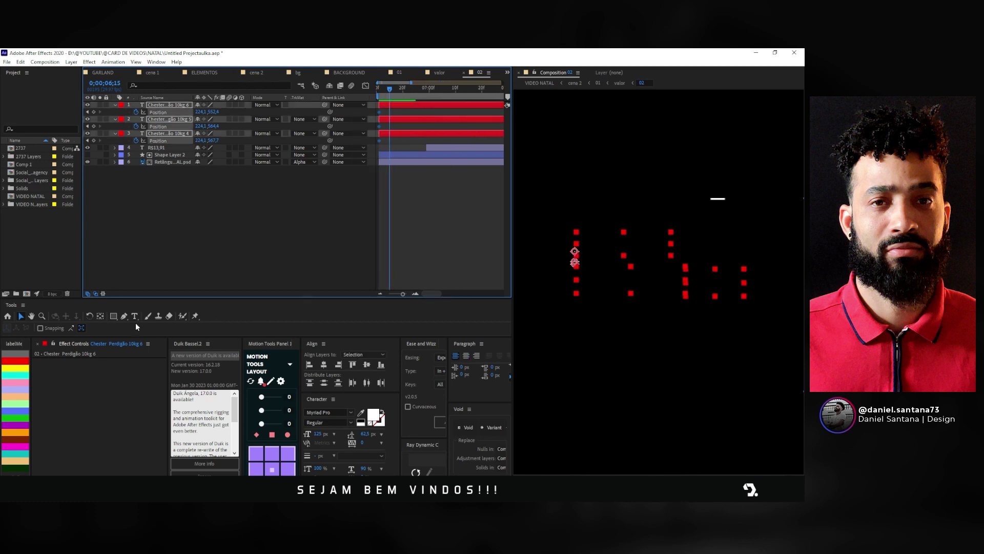
left_click(96, 294)
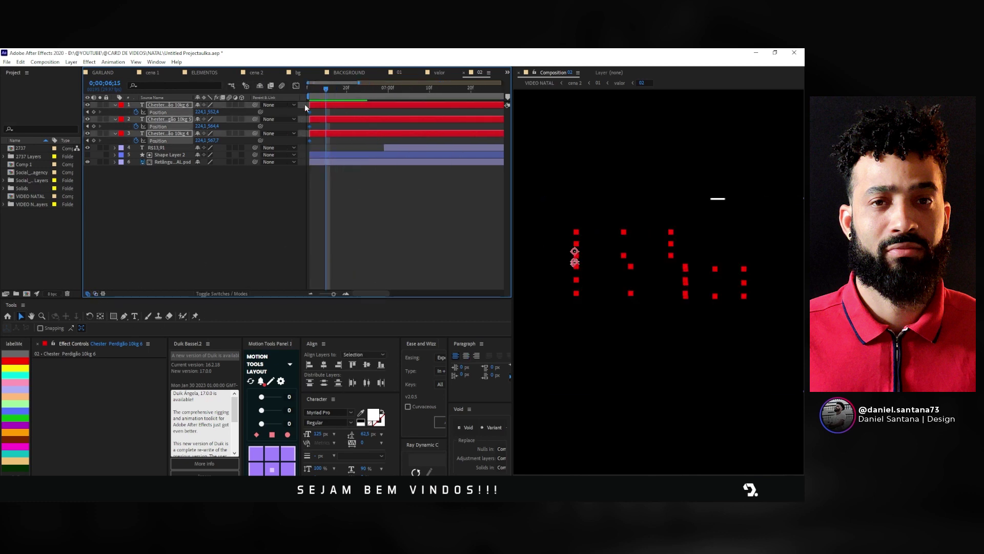
key("minus")
key("minus")
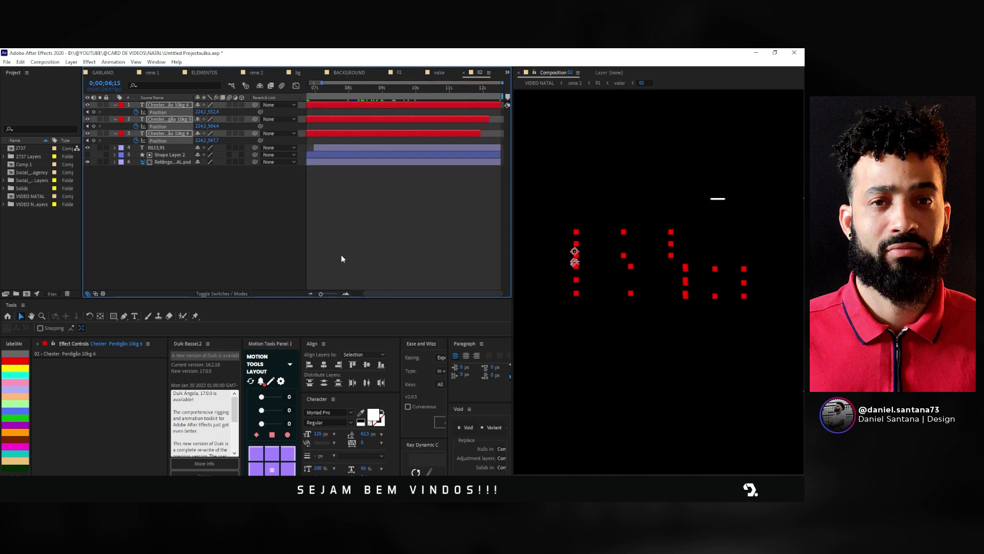
key("equal")
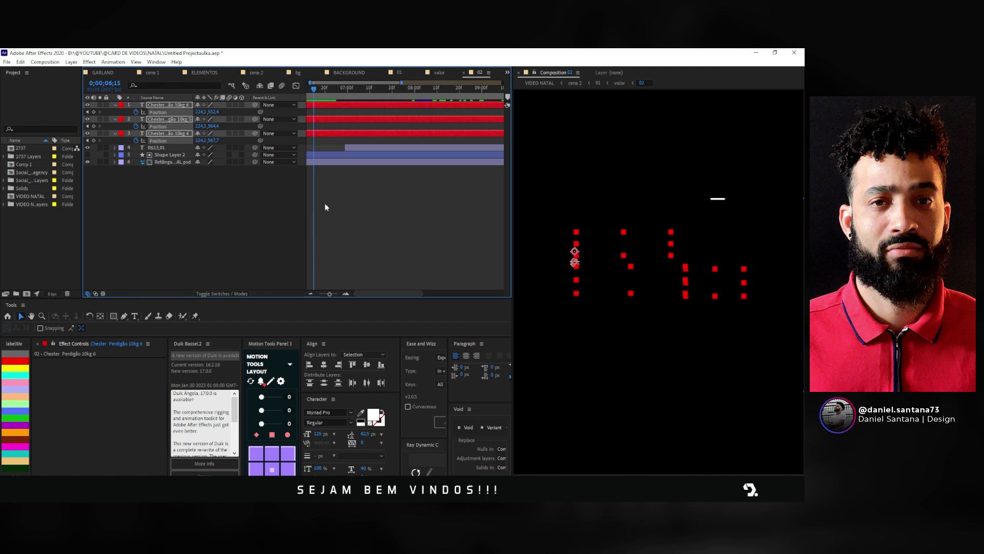
key("equal")
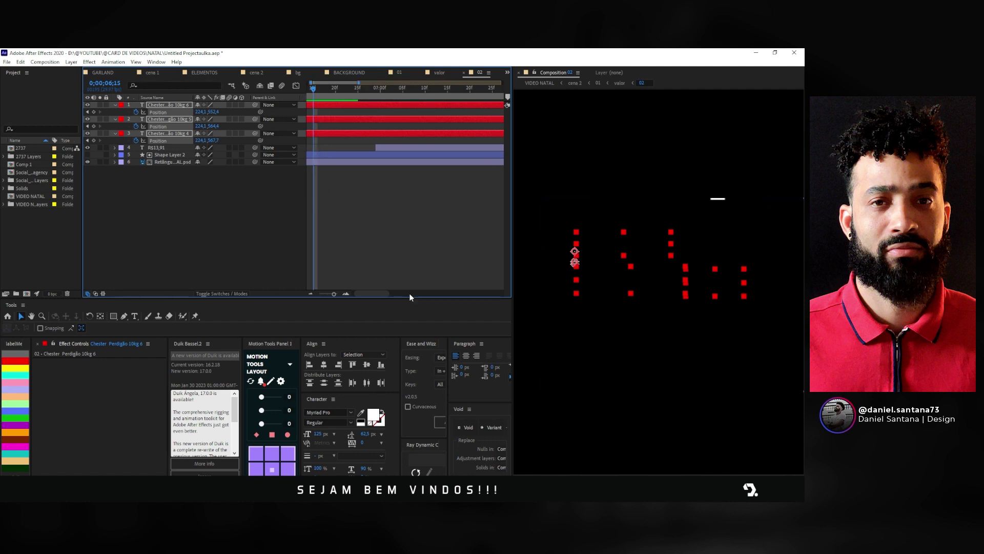
left_click_drag(364, 295, 345, 207)
left_click_drag(333, 99, 348, 93)
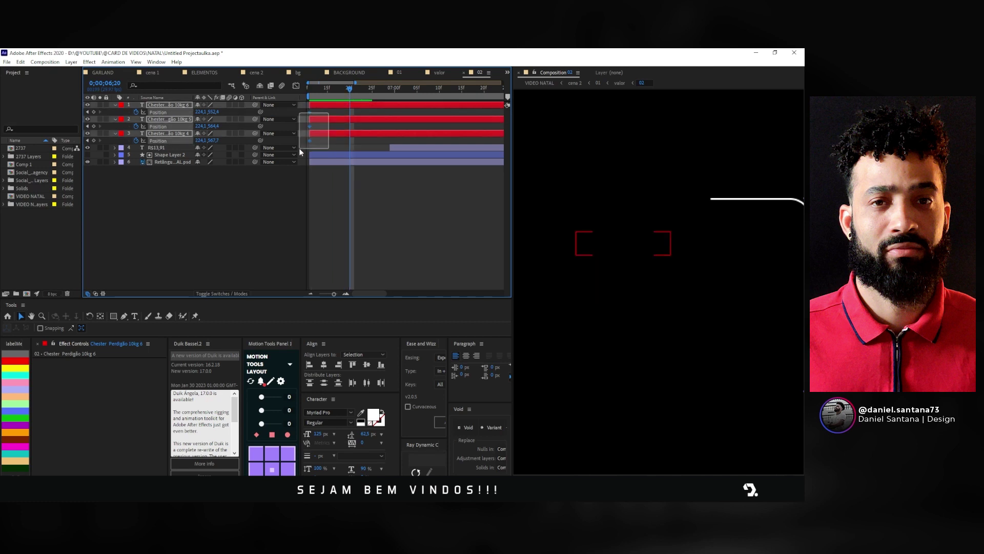
mouse_move(326, 119)
left_mouse_down()
mouse_move(350, 120)
mouse_move(303, 86)
left_mouse_up()
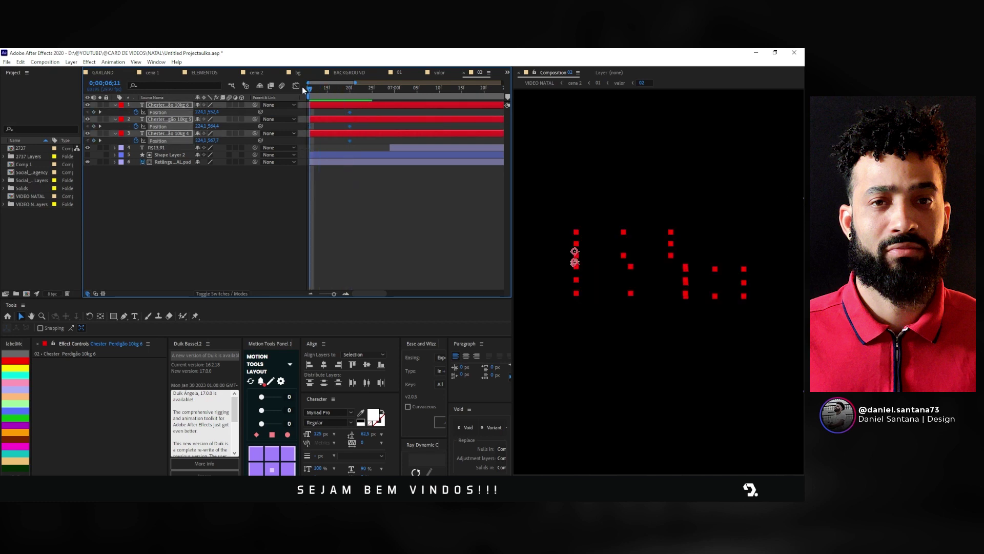
Step: Drag the three text lines lower at 06;11 and select all their Position keyframes
left_click(644, 260)
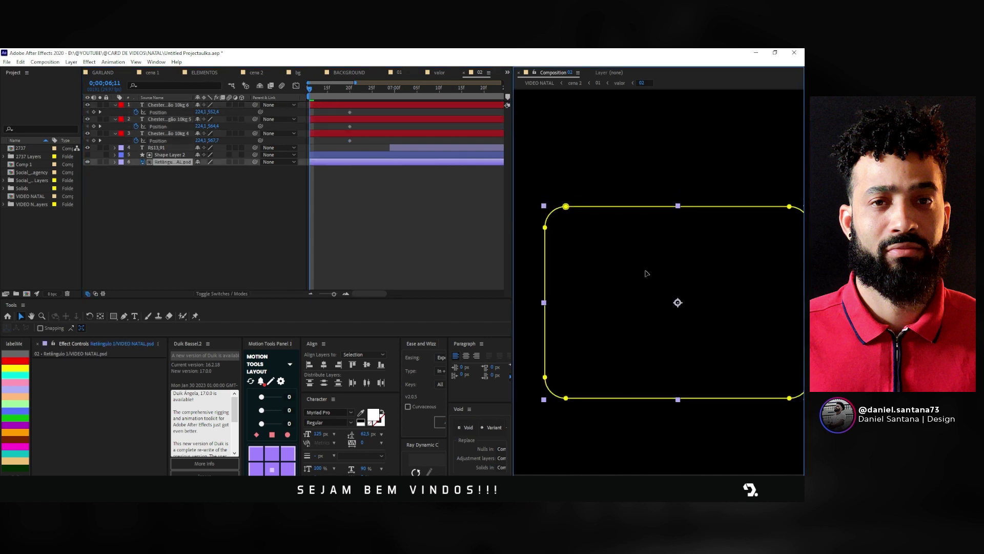
left_click(315, 107)
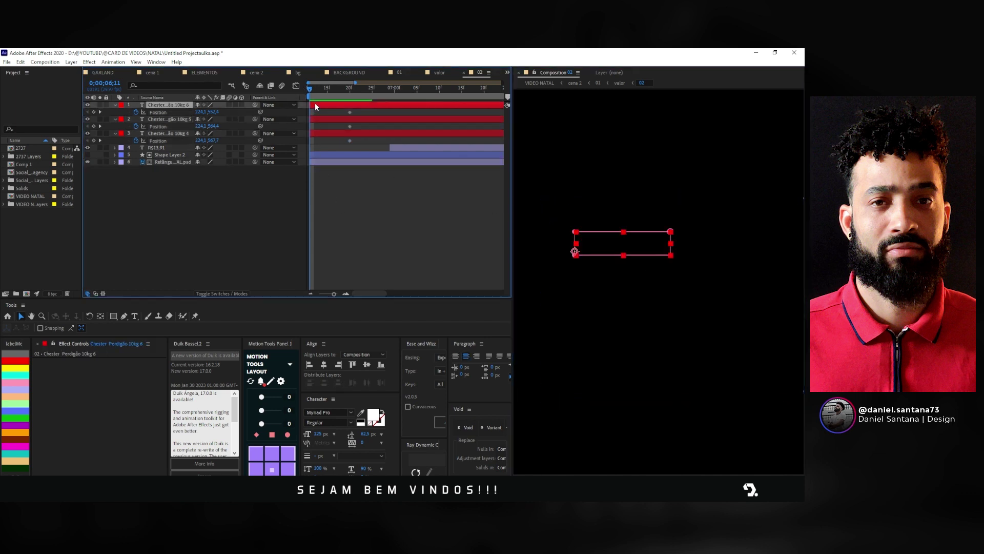
left_click(324, 134, "shift")
left_click_drag(573, 265, 575, 288)
left_click_drag(358, 111, 288, 153)
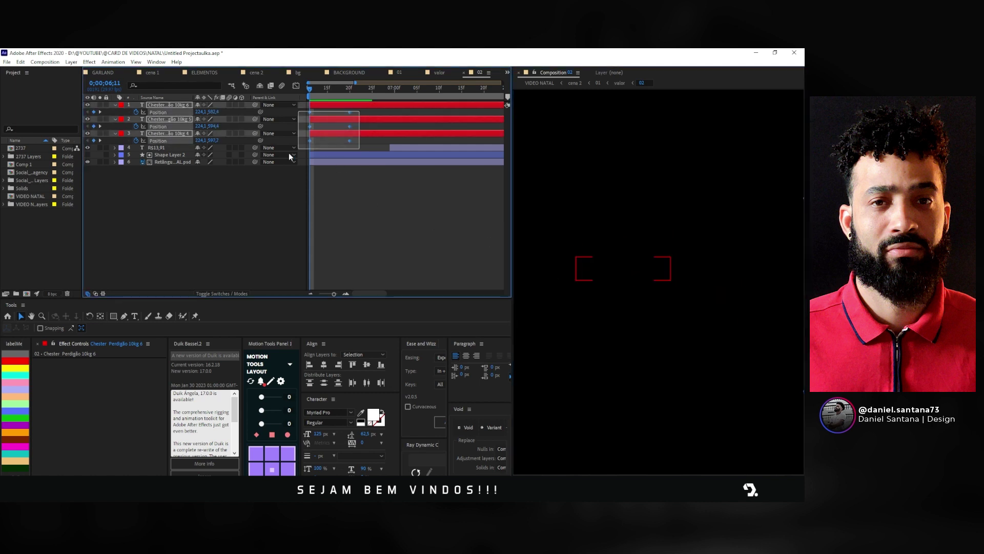
Step: Give the text slide-in a sharp ease-out in the speed graph and preview it
left_click(296, 86)
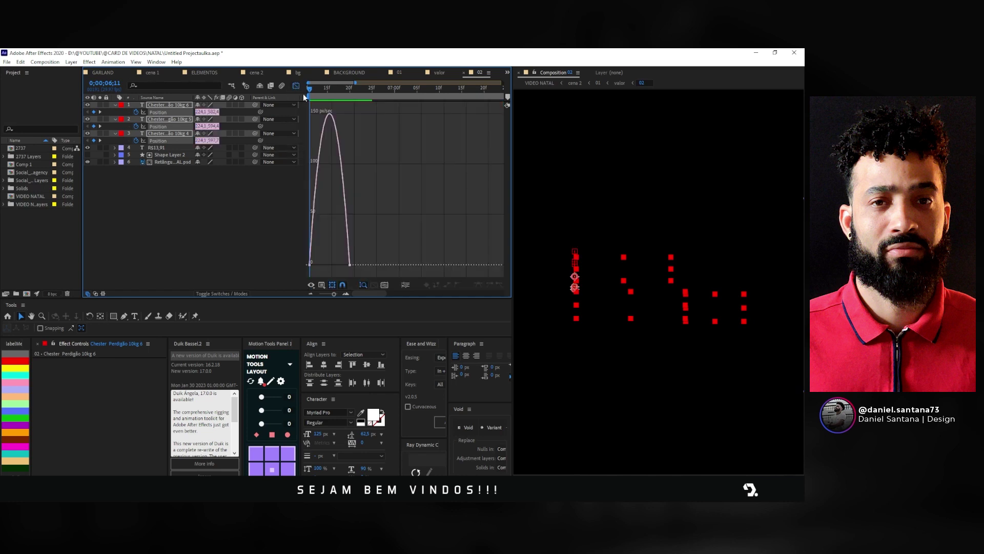
left_click_drag(366, 254, 342, 271)
left_click_drag(343, 265, 328, 266)
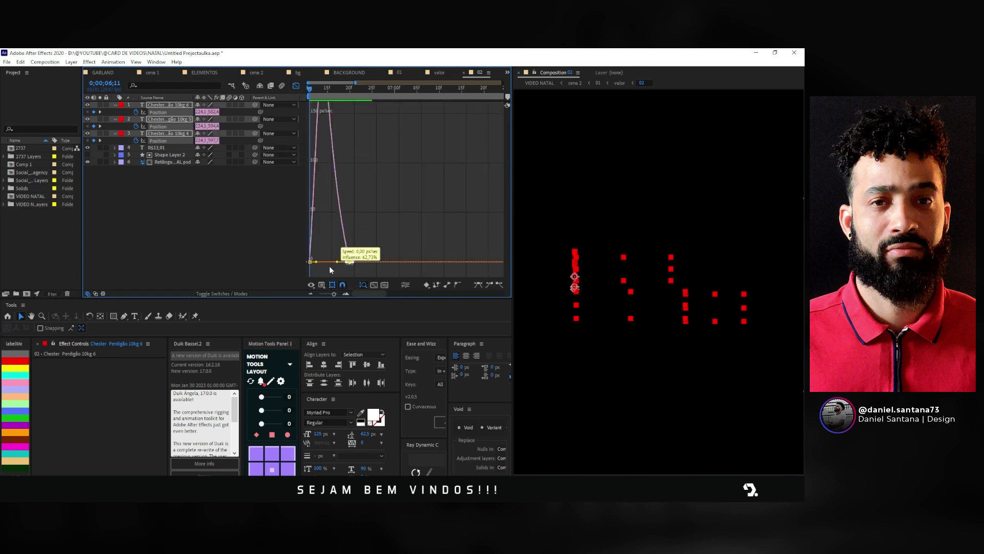
left_click(295, 86)
left_click(252, 210)
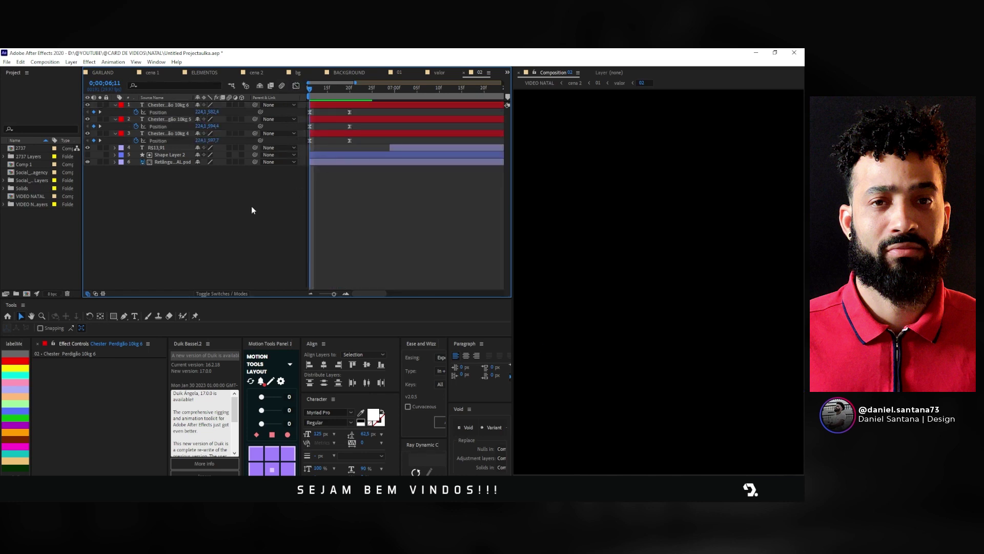
key("space")
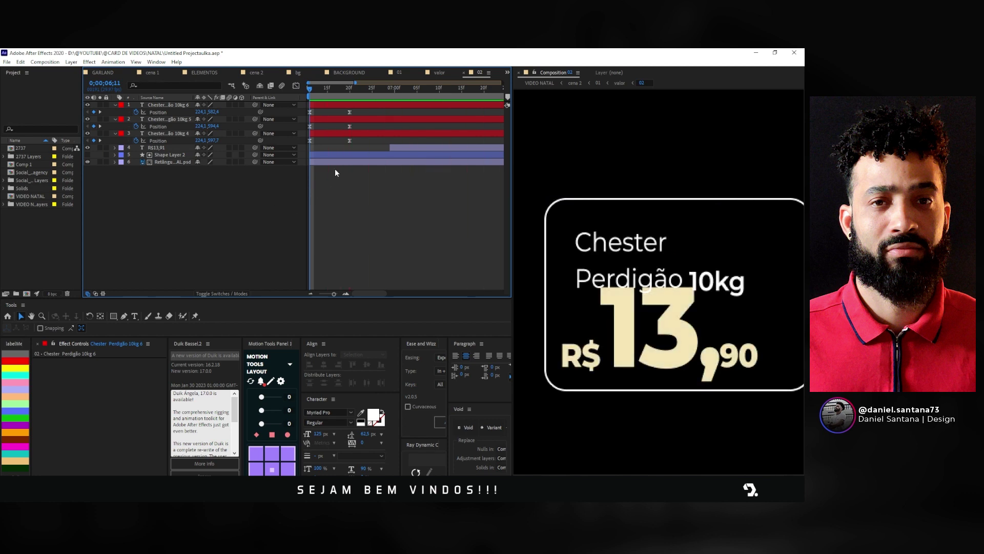
Step: Push the three text lines further down at 6;11, then move to 06;29
key("minus")
mouse_move(379, 91)
left_mouse_down()
mouse_move(310, 88)
mouse_move(307, 145)
left_mouse_up()
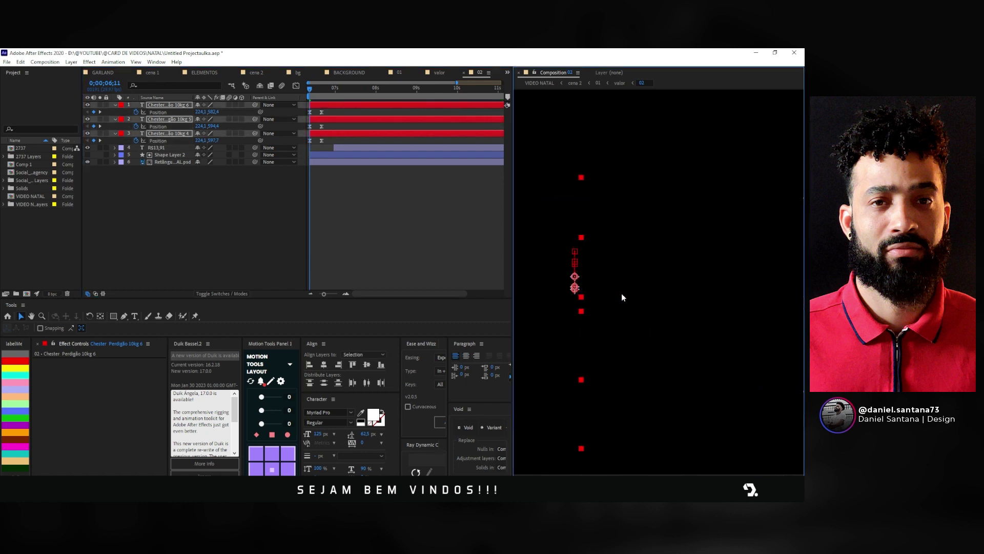
left_click_drag(575, 280, 575, 302)
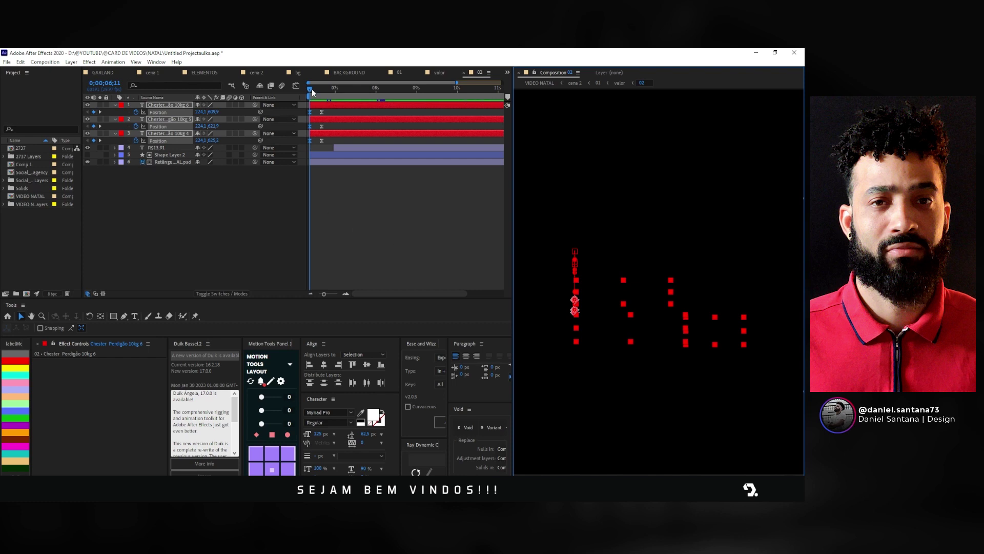
left_click_drag(312, 88, 336, 94)
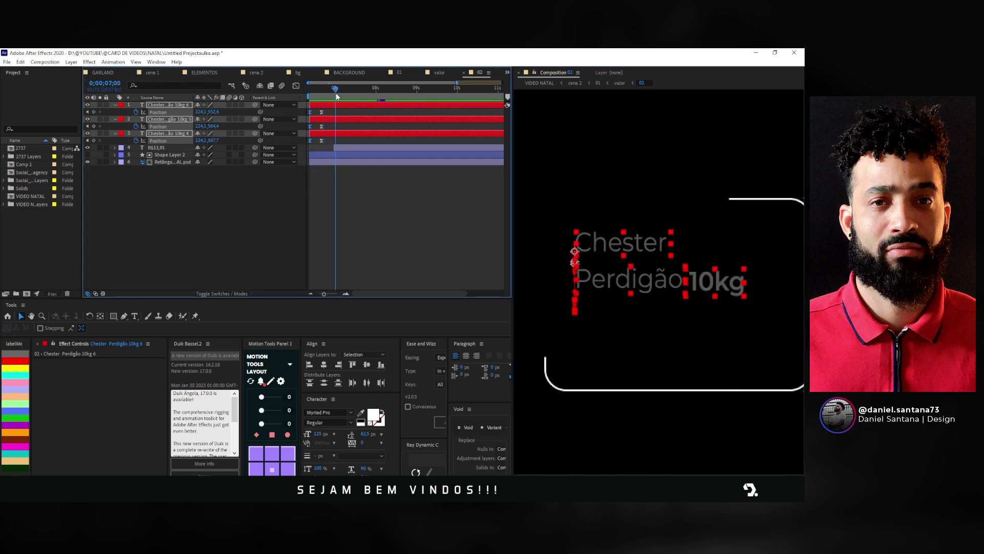
key("Page_Up")
Step: Move the three ending Position keyframes from 06;29 later and preview the slide
key("u")
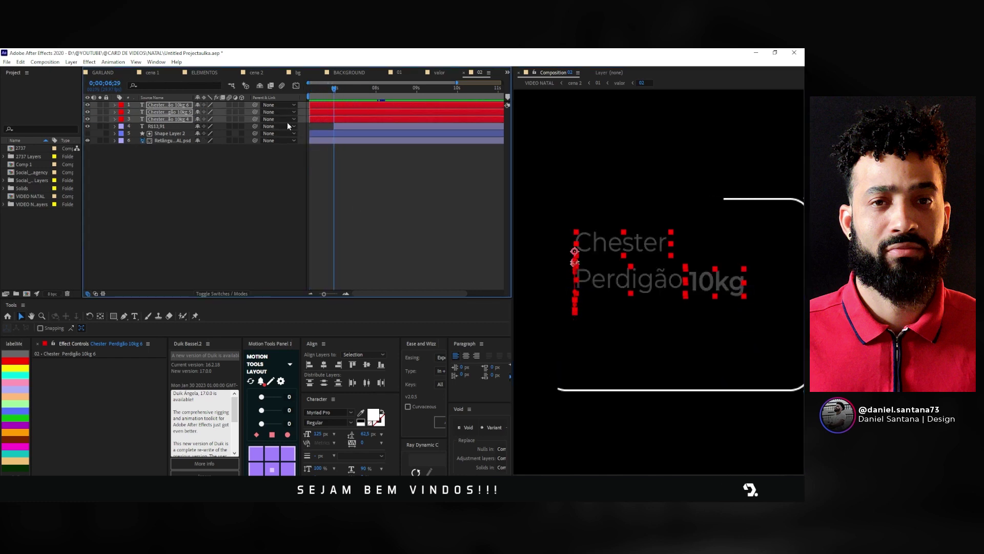
key("u")
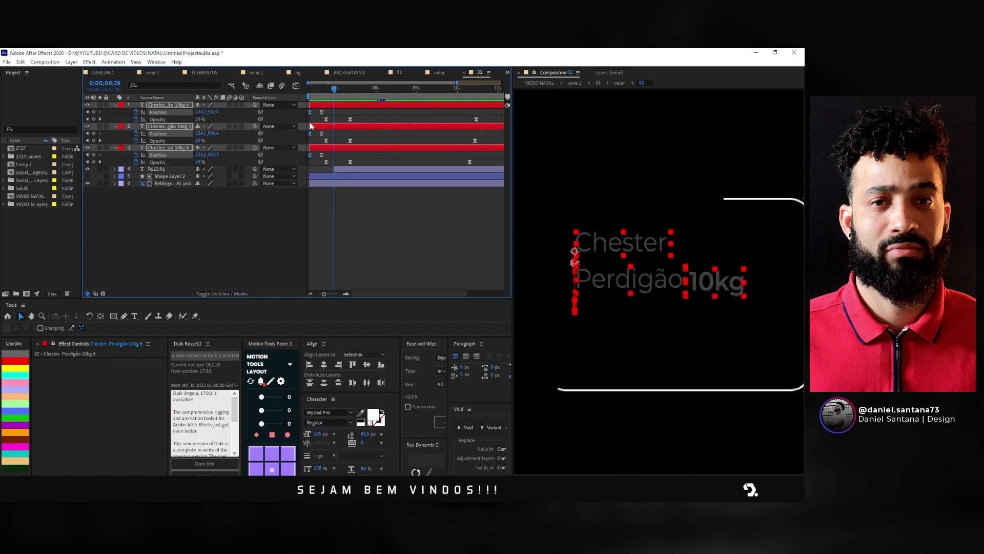
left_click(375, 117)
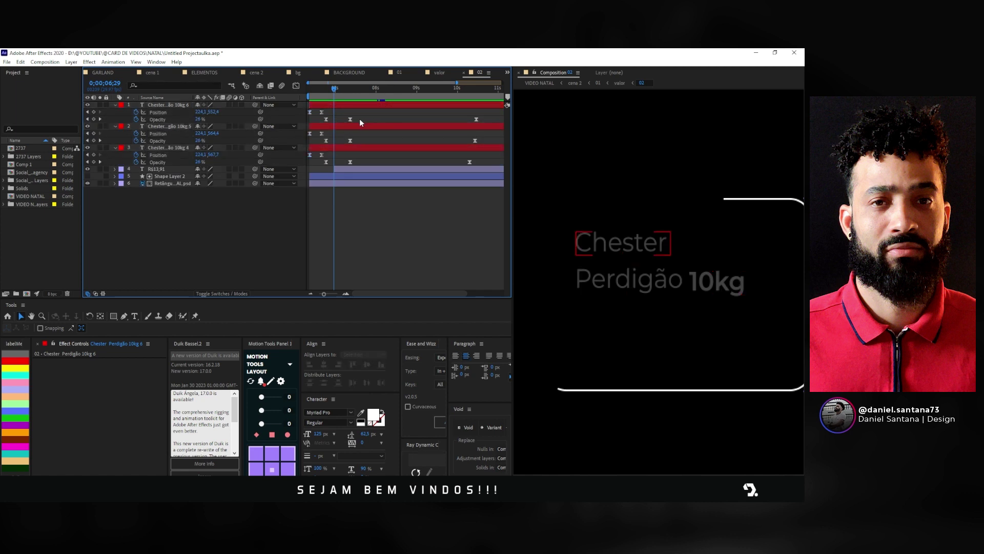
left_click(321, 112)
left_click(321, 154, "shift")
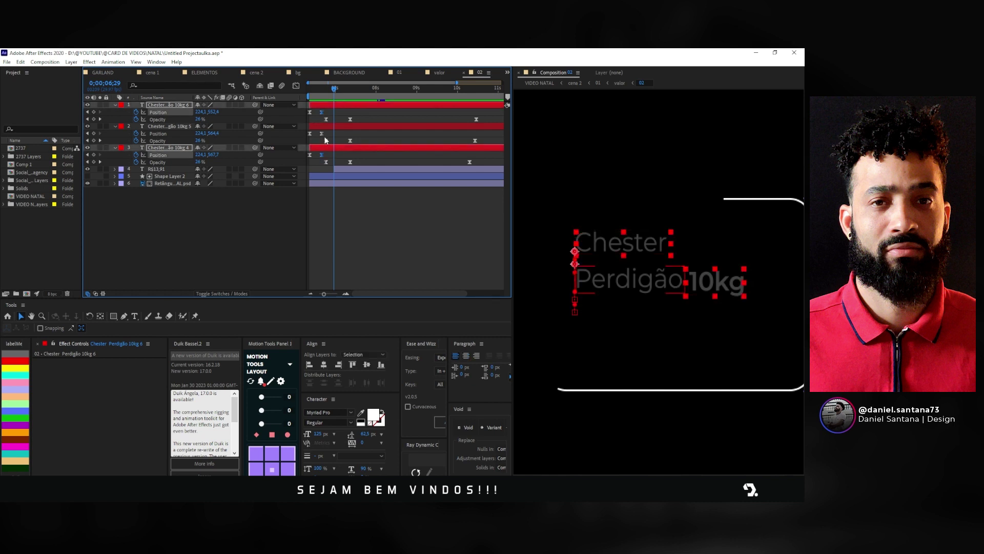
left_click(322, 134, "shift")
left_click_drag(322, 112, 387, 112)
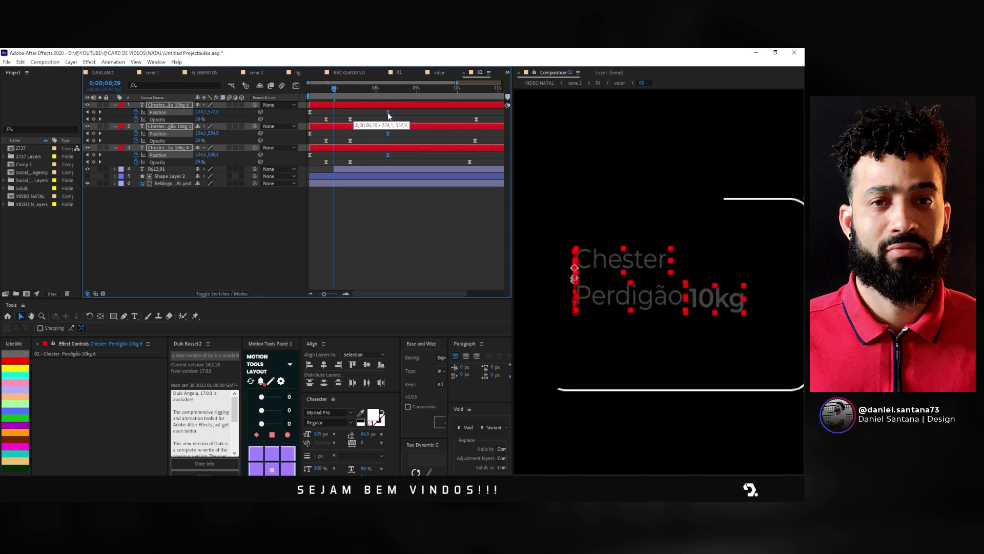
key("space")
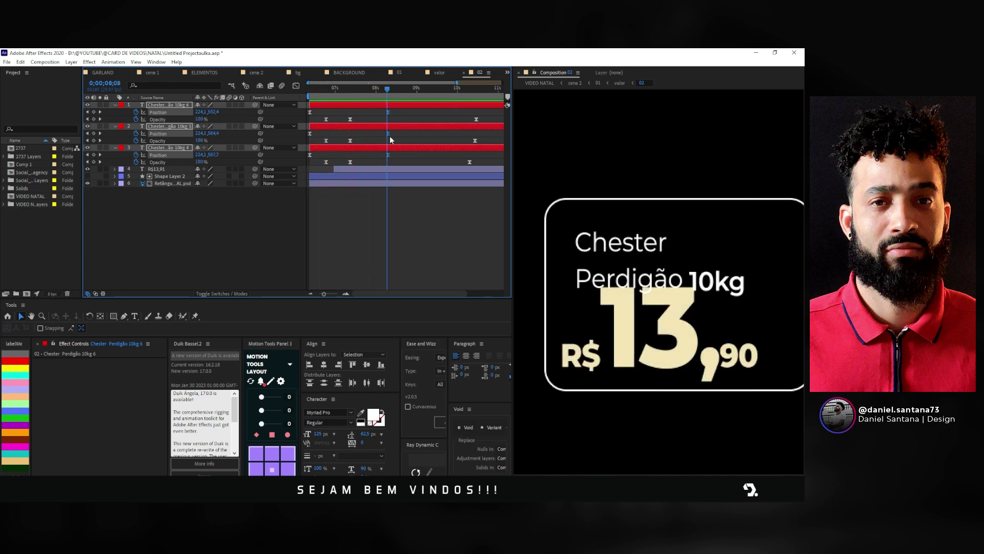
key("space")
Step: Delay the Perdigão and 10kg lines a few frames so they arrive after the first line
key("minus")
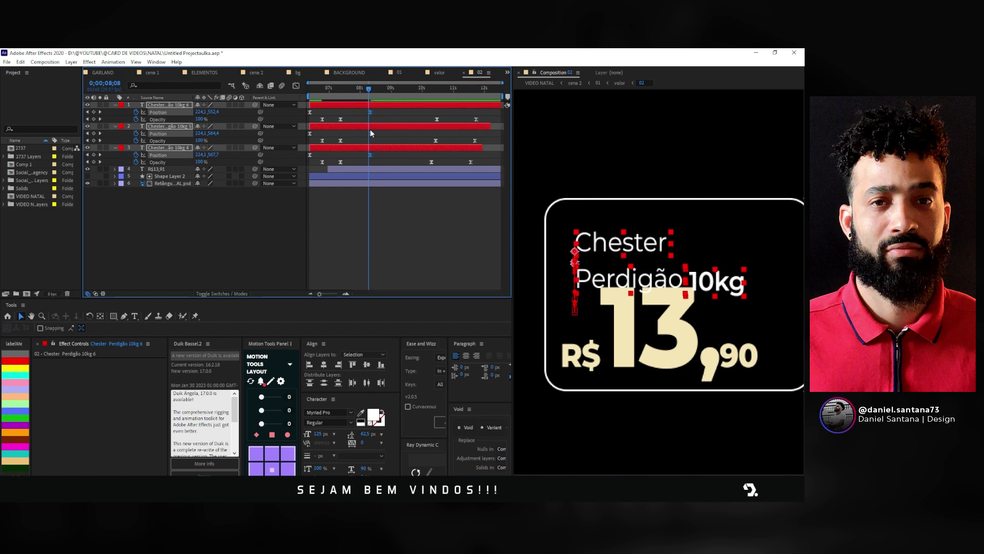
key("space")
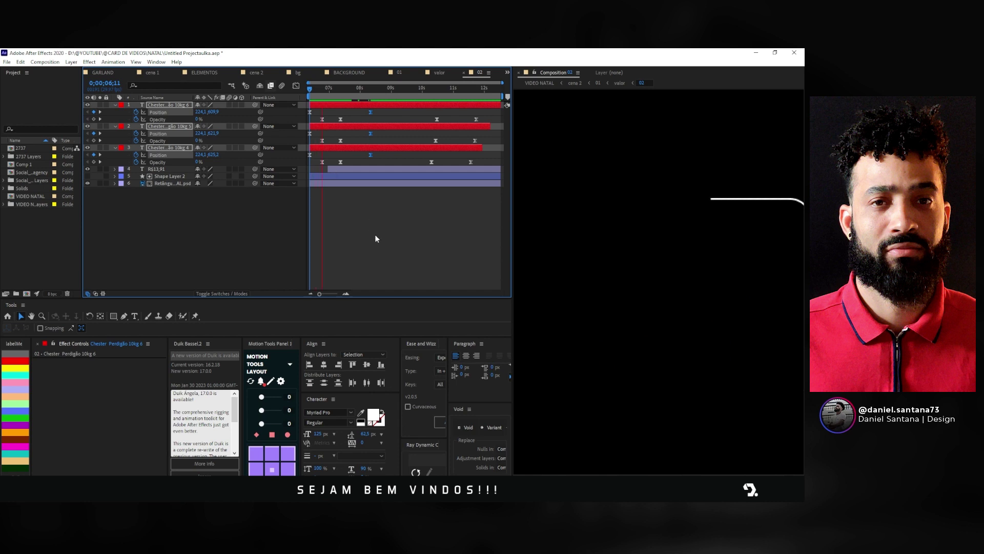
left_click(383, 186)
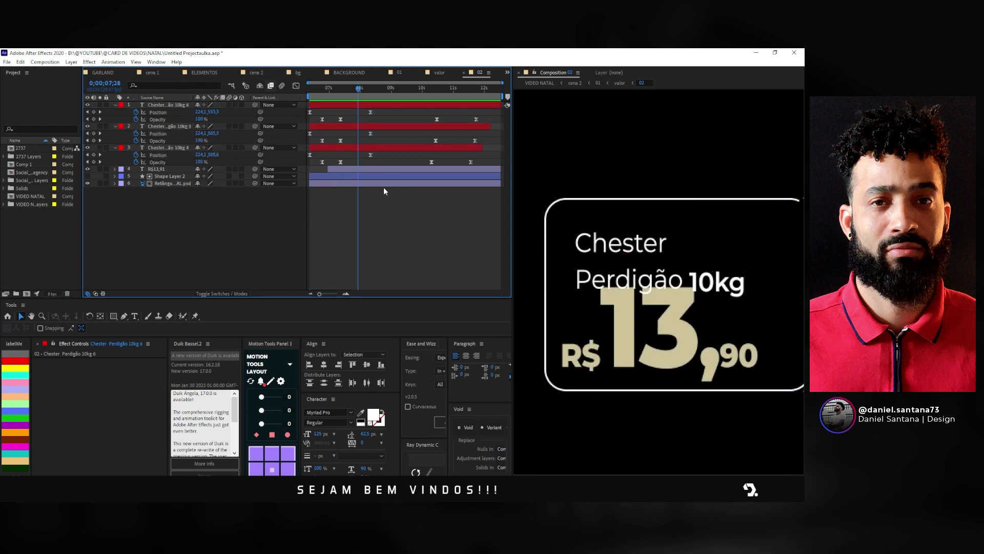
mouse_move(328, 125)
left_mouse_down()
mouse_move(326, 148)
mouse_move(337, 148)
left_mouse_up()
key("space")
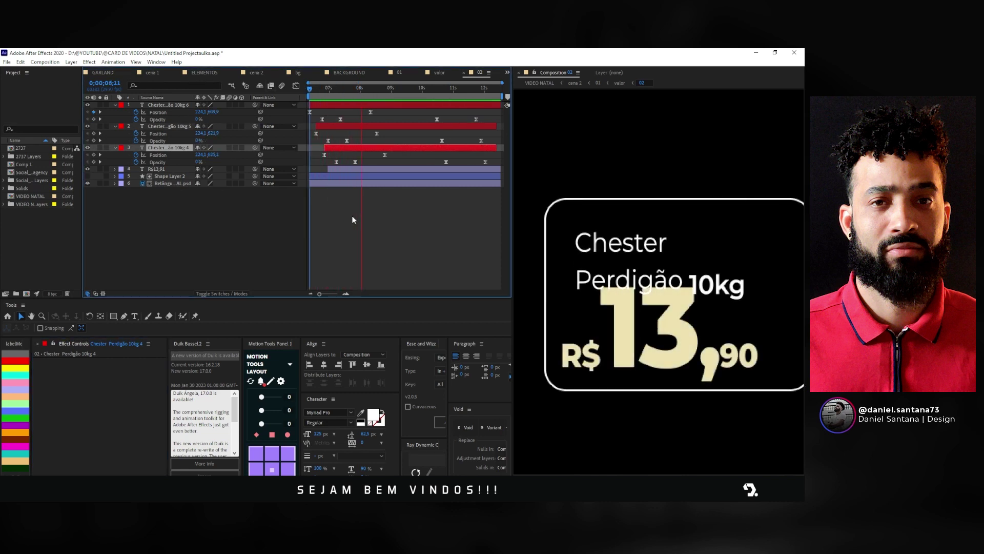
Step: Retype the title word Chester as Panetone and widen Mask 1 to reveal the full word
left_click(399, 192)
double_click(398, 105)
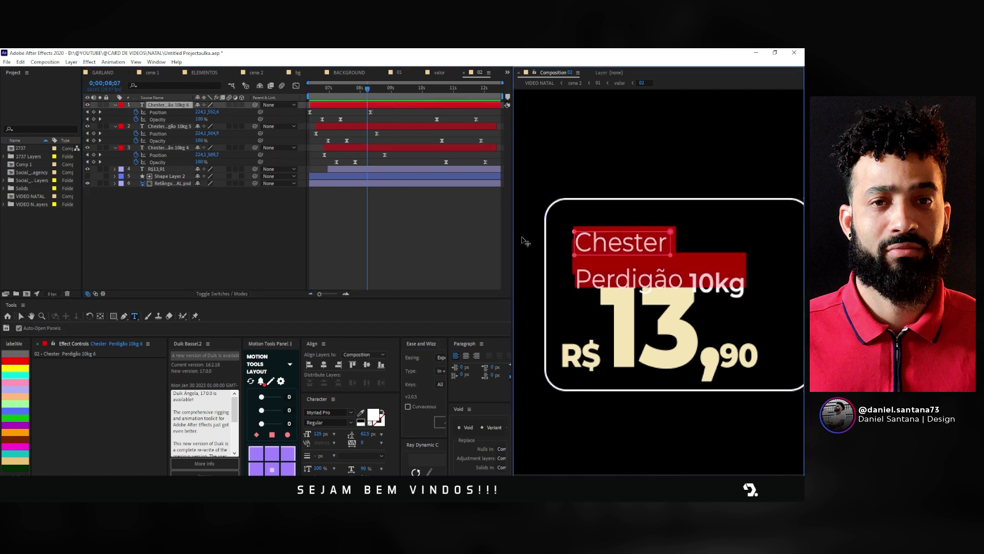
type("P")
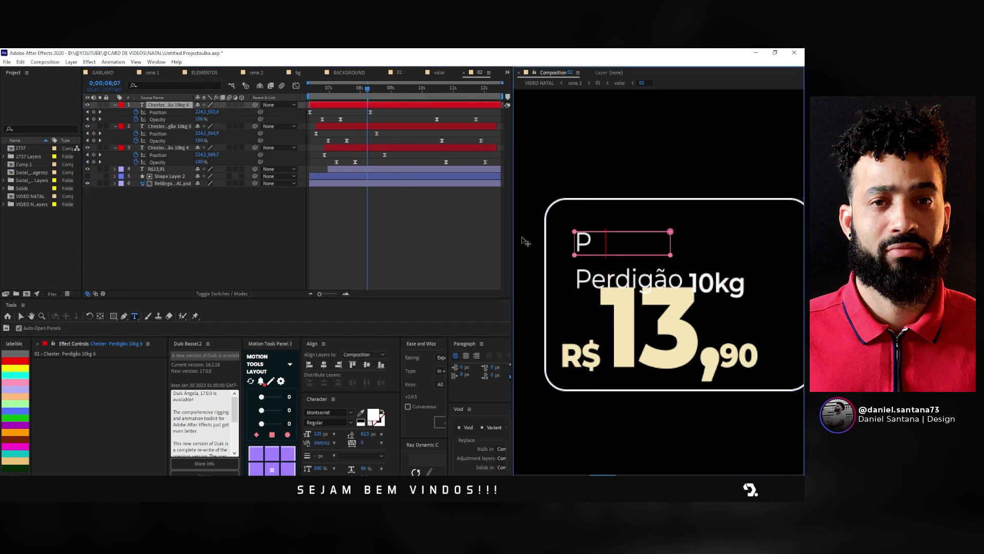
type("anet")
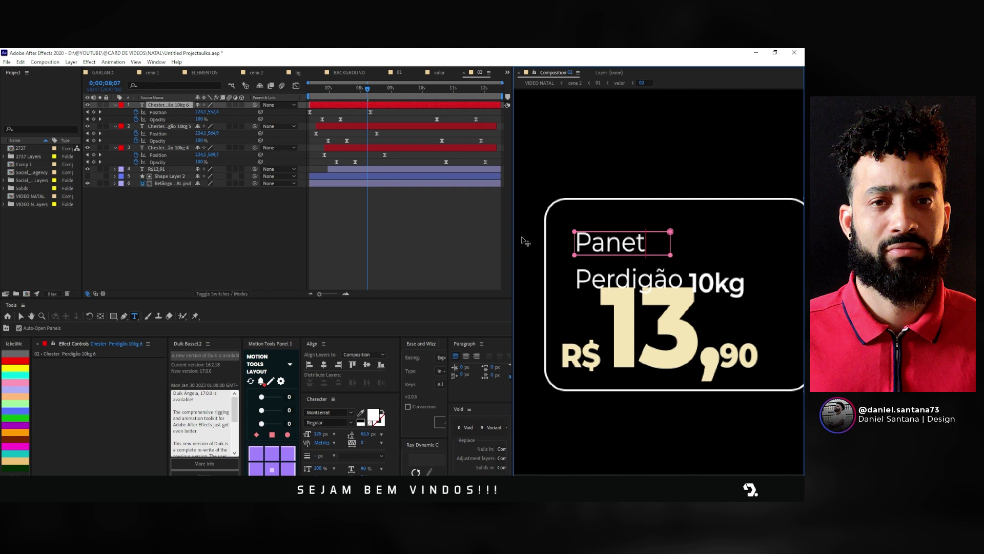
type("or")
left_click(350, 101)
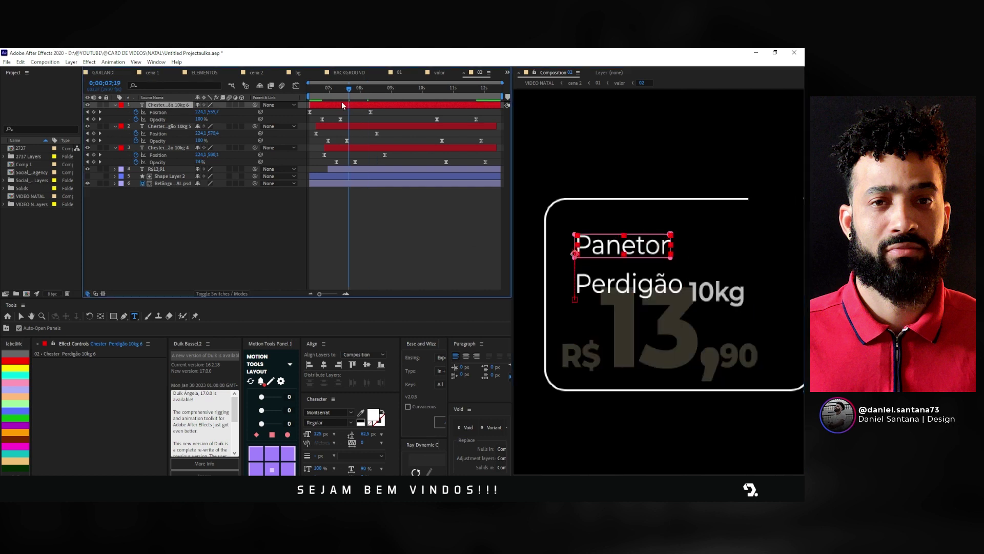
key("m")
left_click(159, 119)
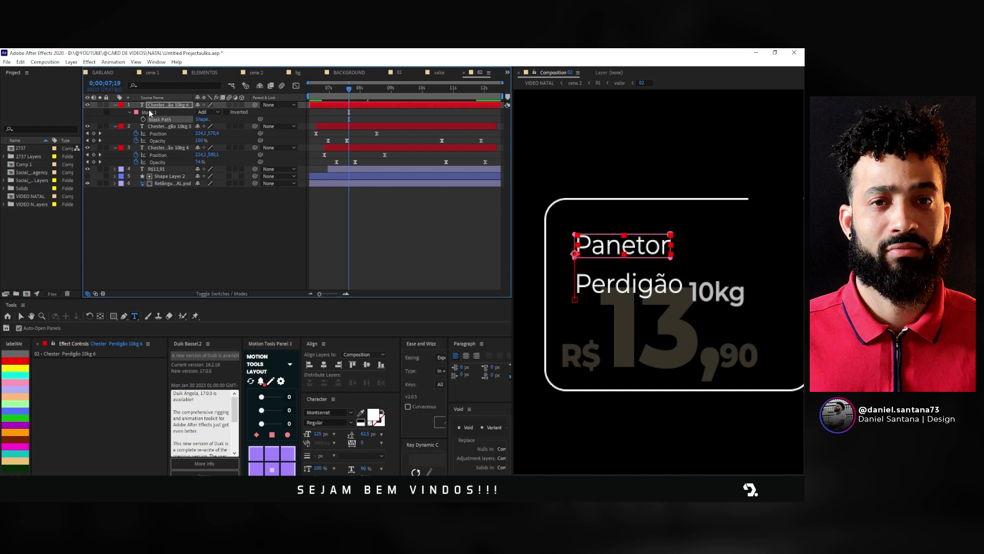
key("v")
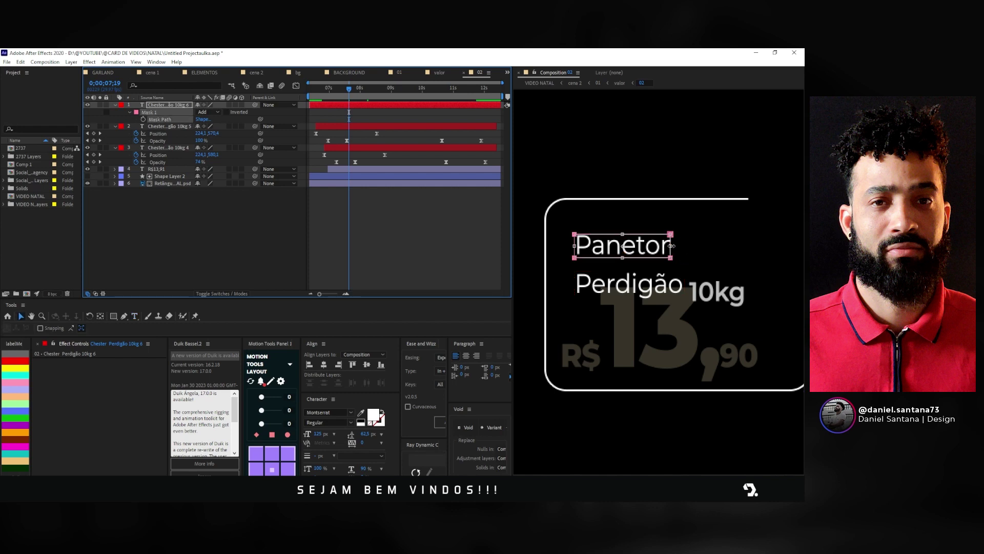
left_click_drag(671, 246, 705, 247)
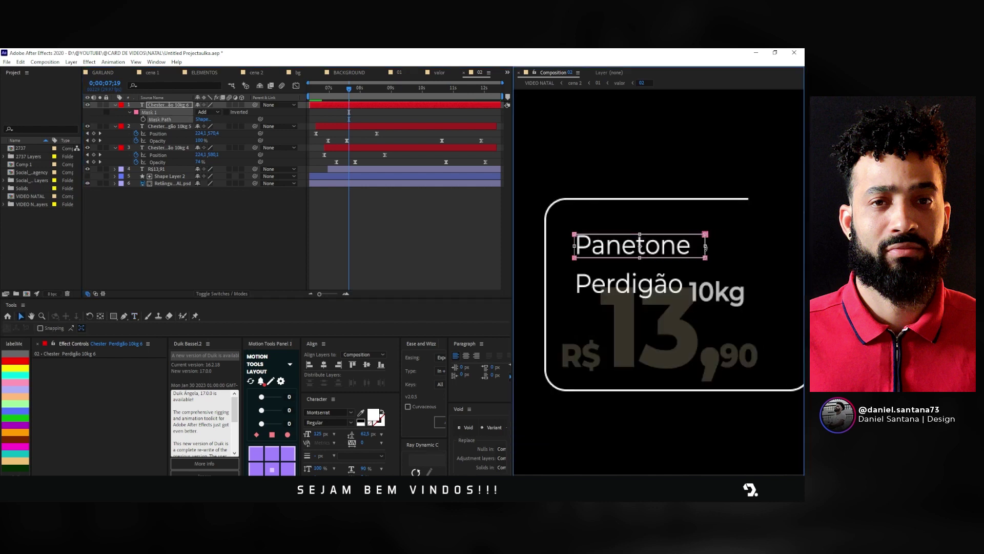
Step: Delete the word Perdigão from the second text line
left_click(288, 235)
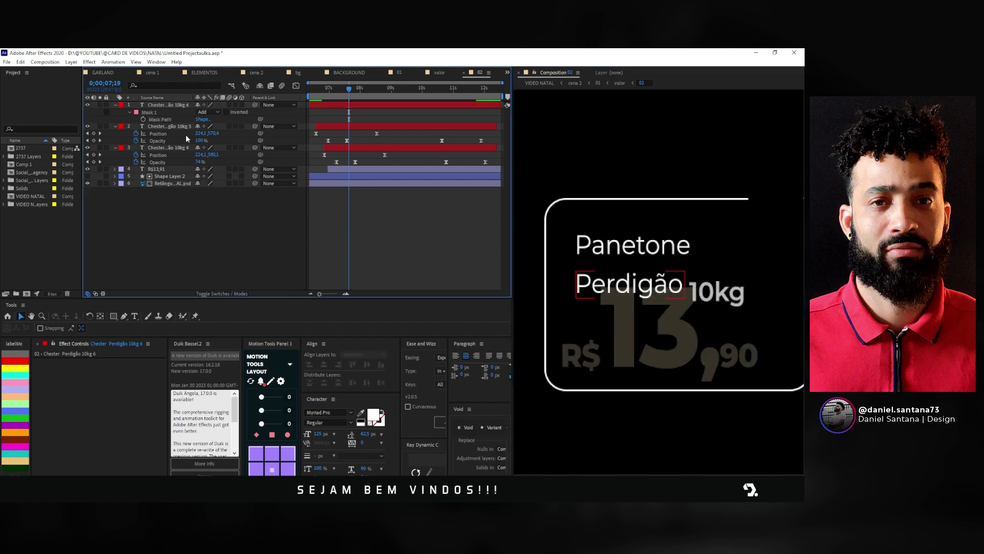
left_click(311, 127)
double_click(331, 127)
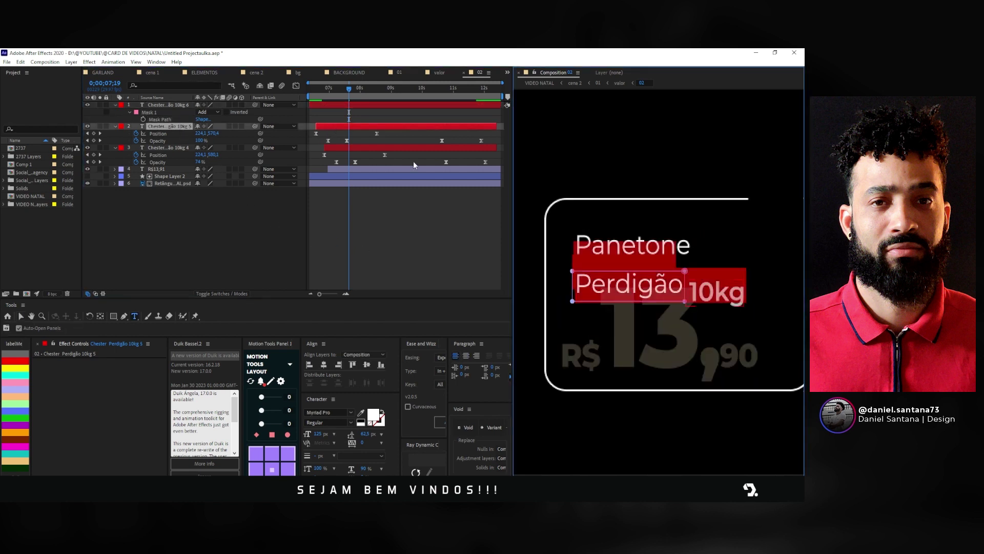
key("BackSpace")
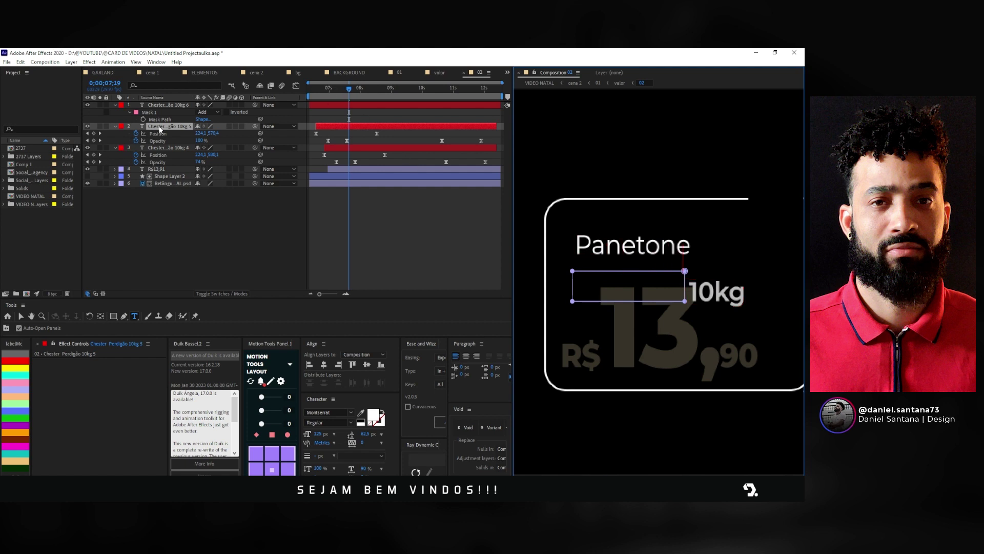
Step: Move the second text layer's mask up over the product-name line
left_click(160, 127)
key("m")
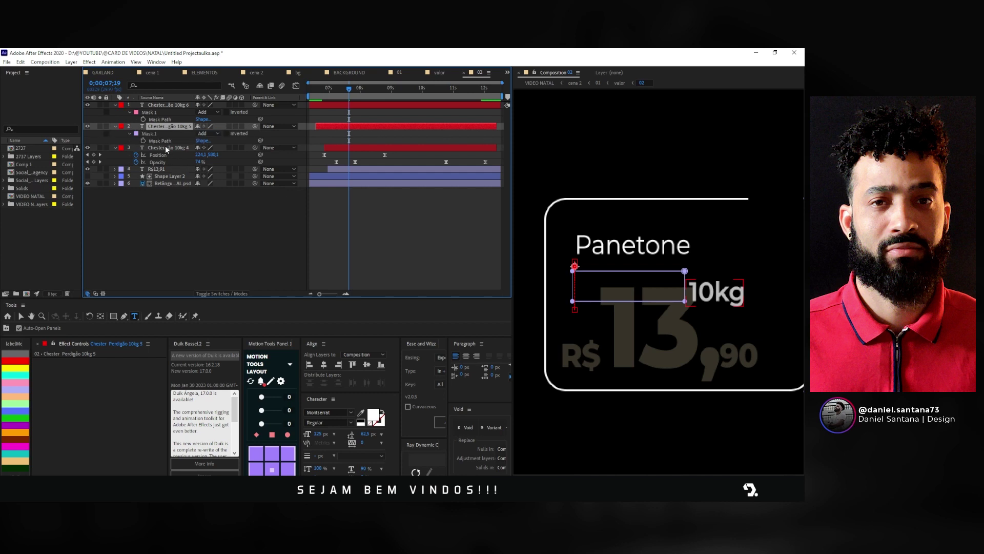
key("v")
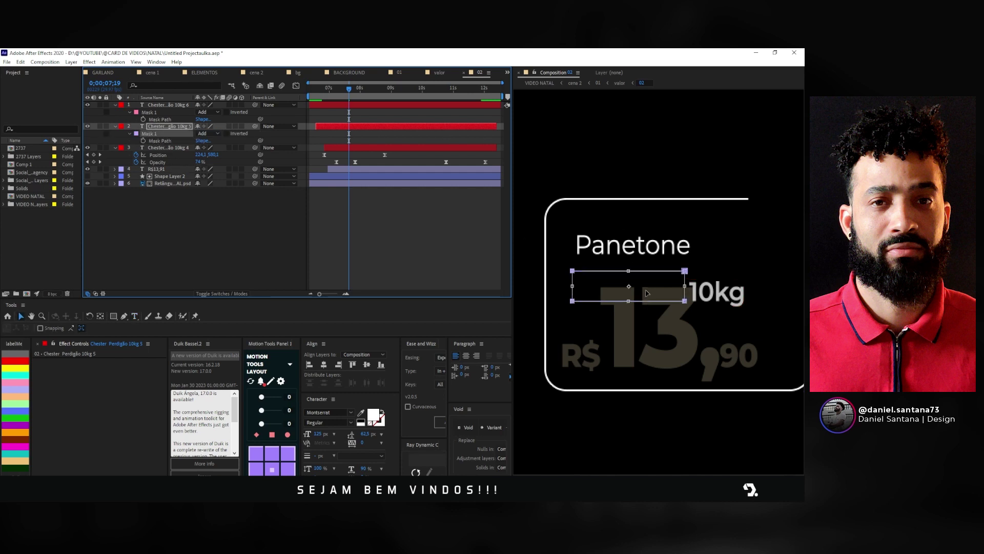
mouse_move(646, 293)
left_mouse_down()
mouse_move(699, 245)
mouse_move(677, 263)
mouse_move(694, 259)
left_mouse_up()
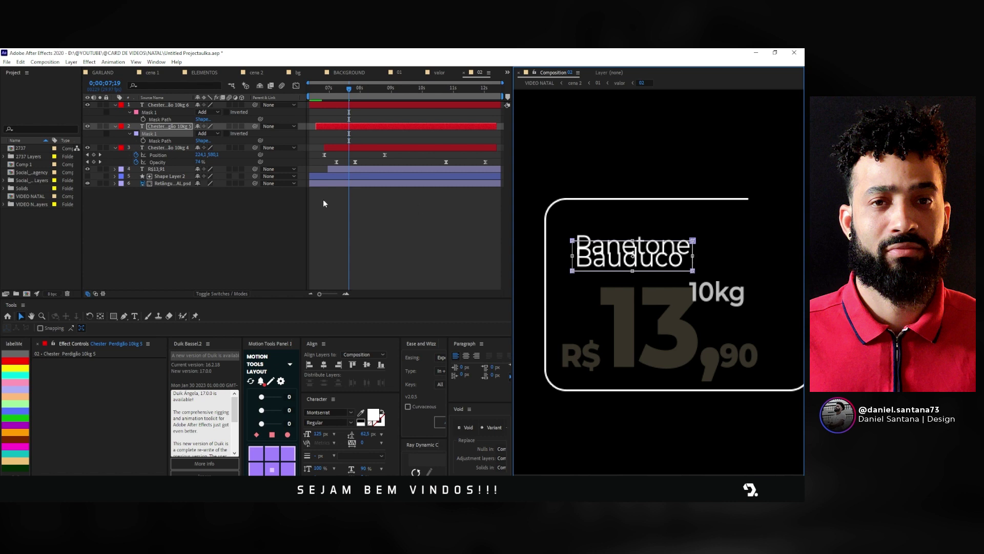
Step: Move Bauduco down below Panetone at both Position keyframes
left_click(164, 128)
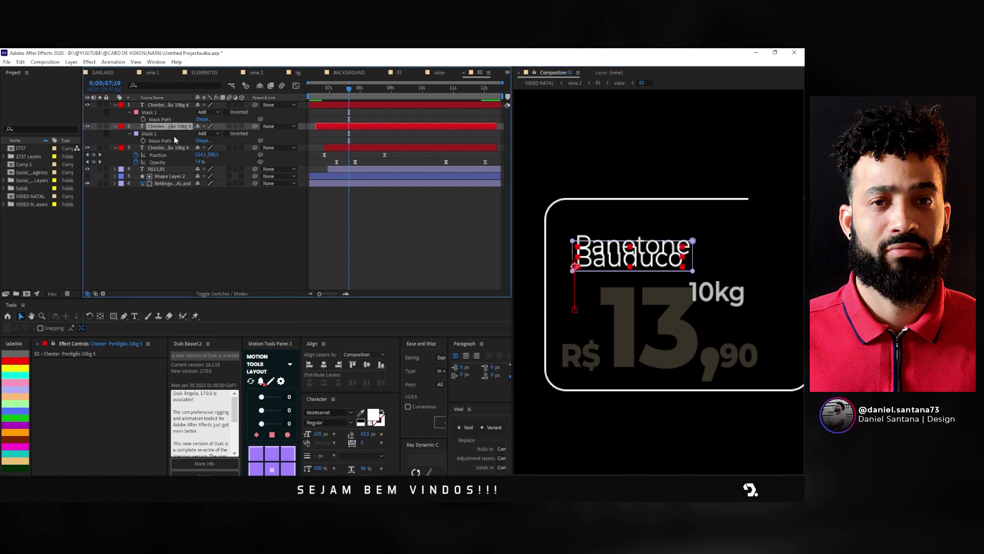
key("u")
left_click_drag(394, 132, 302, 130)
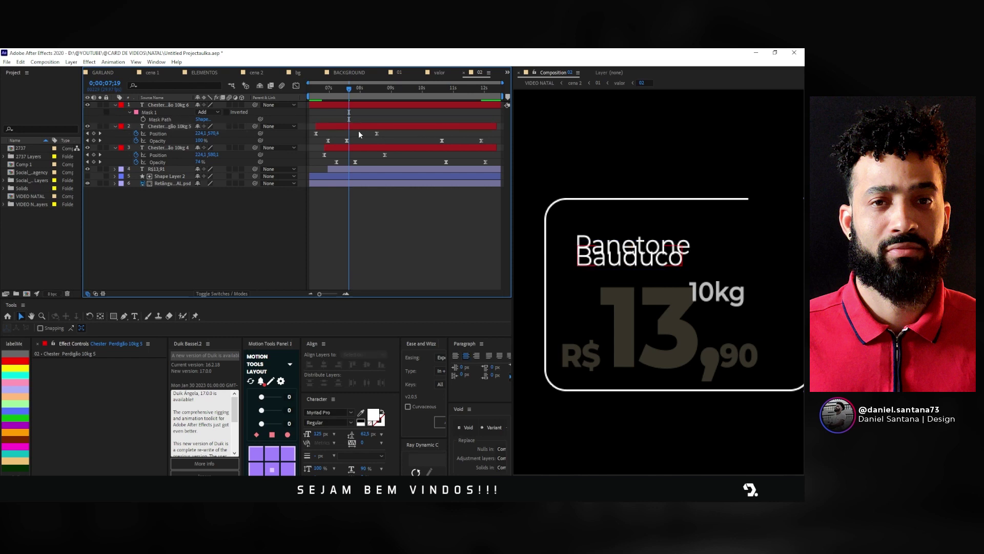
left_click_drag(349, 92, 377, 93)
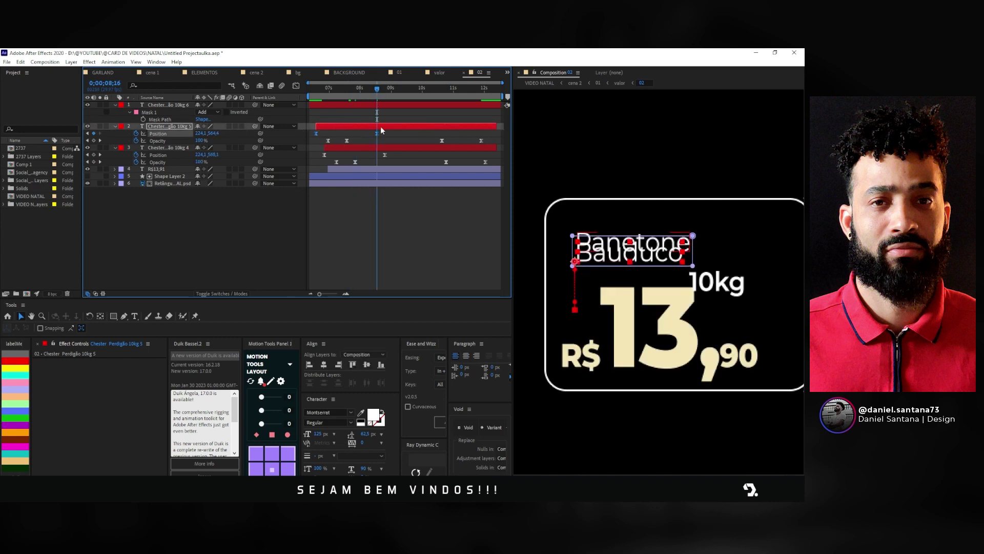
left_click_drag(346, 131, 306, 131)
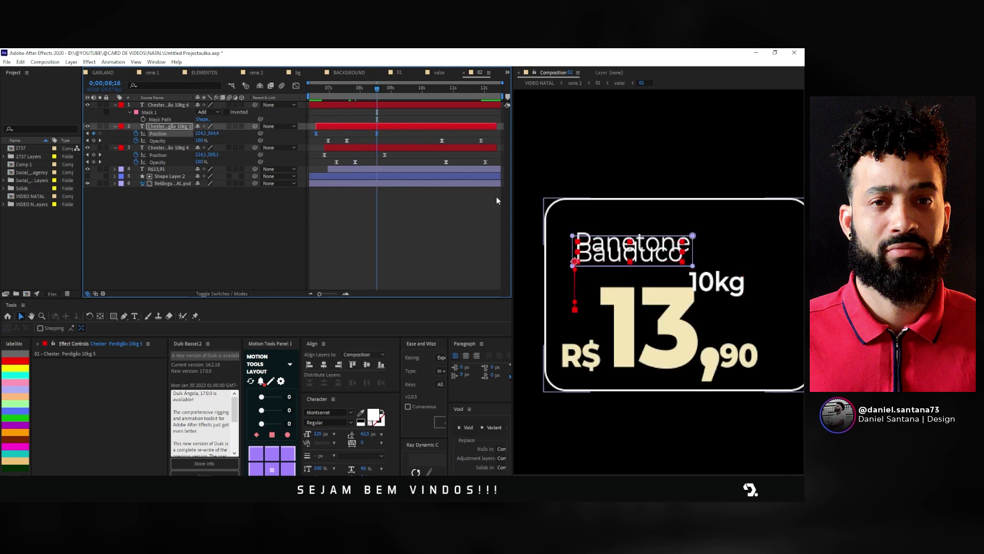
scroll(599, 249, "up", 2)
left_click_drag(599, 251, 611, 315)
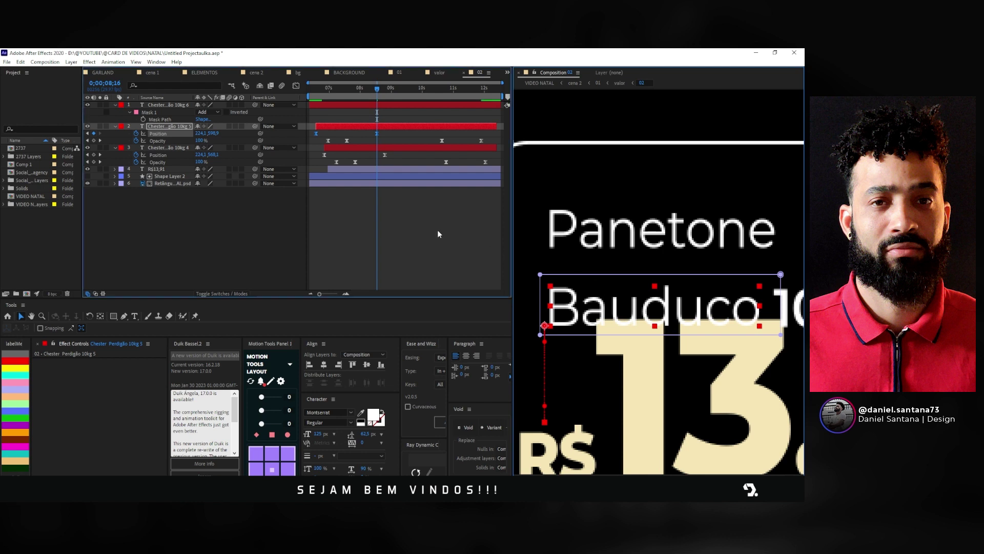
Step: Edit the weight text layer so it no longer reads 10kg
left_click(362, 149)
double_click(398, 149)
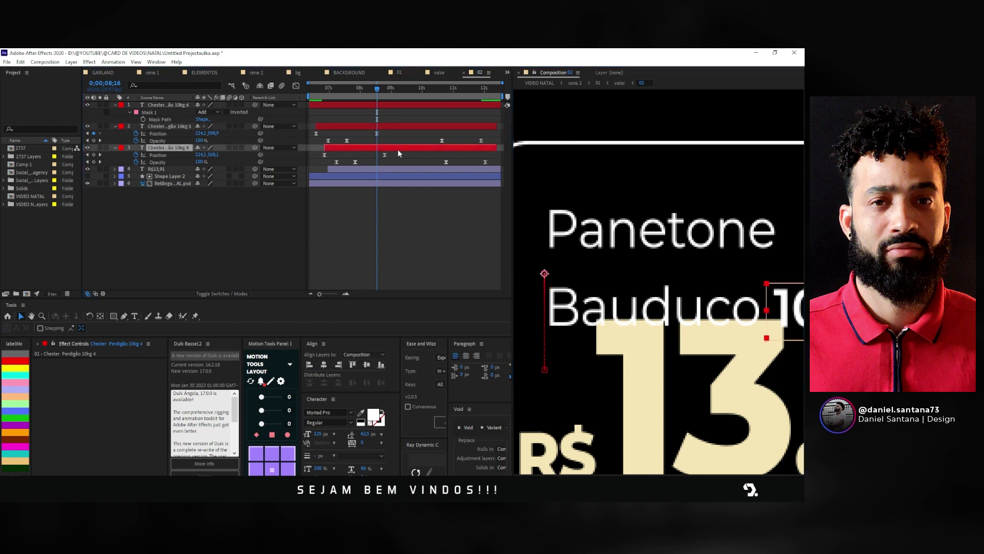
key("Left")
key("Right")
key("Right")
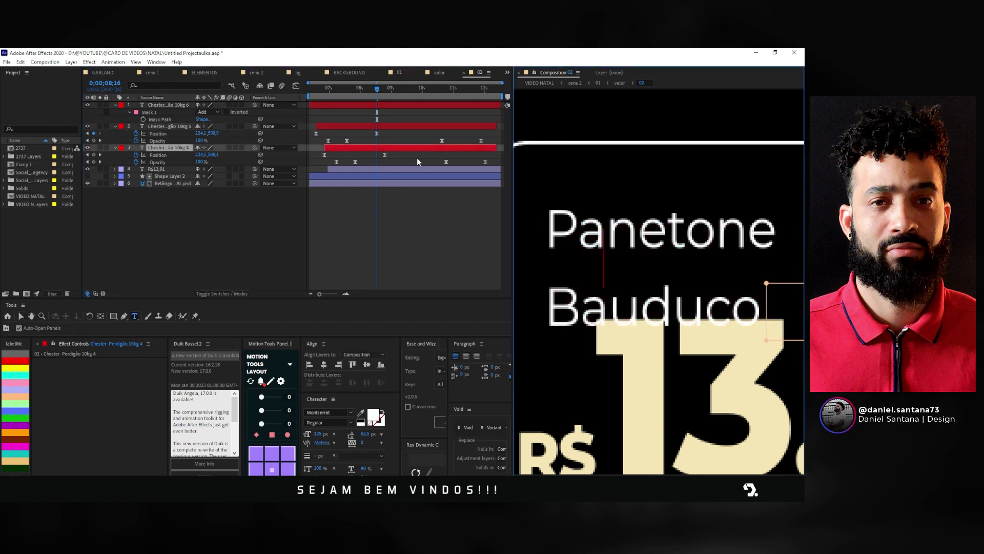
key("Right")
left_click(431, 215)
Step: Select the weight text layer's mask at a later frame
left_click(414, 150)
left_click(385, 96)
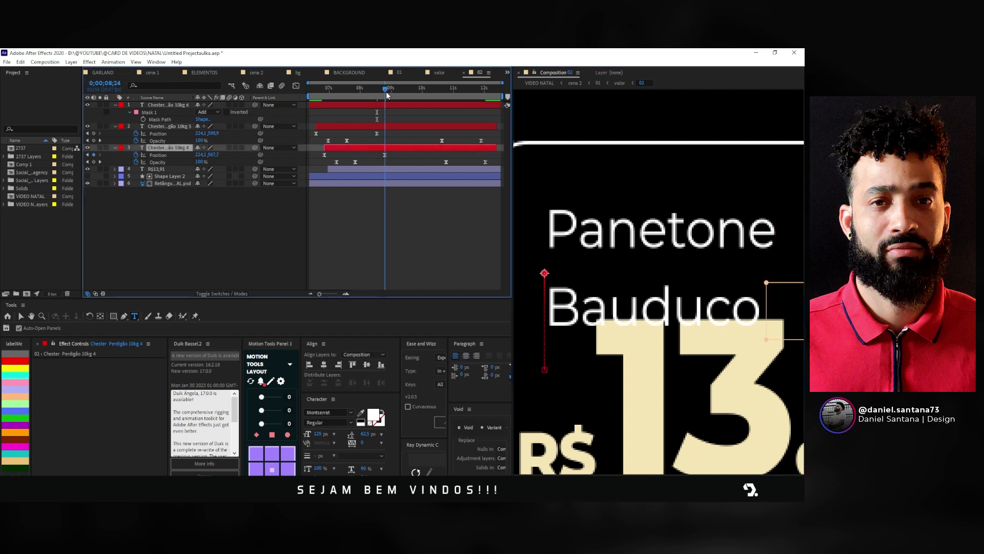
key("ctrl+v")
scroll(581, 259, "down", 2)
left_click(149, 149)
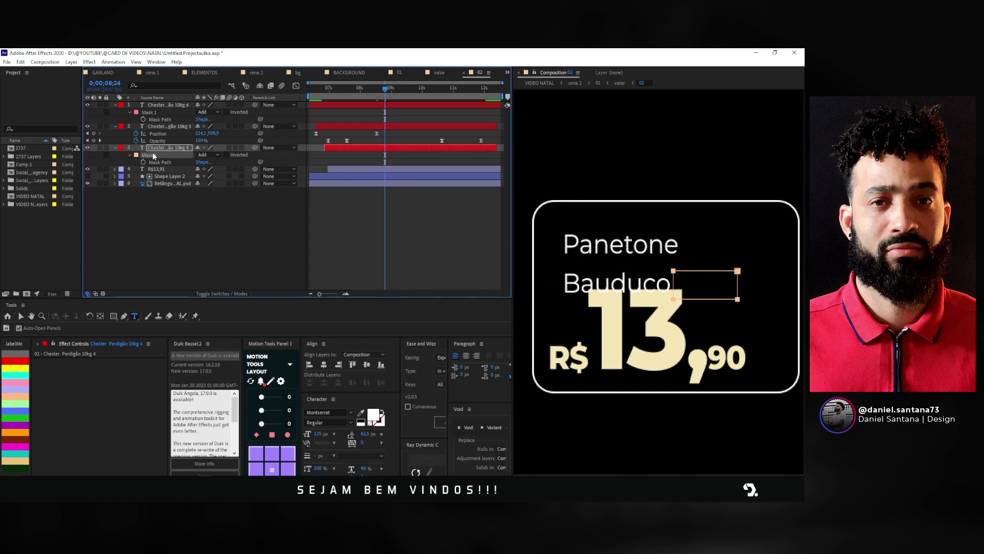
key("v")
left_click(150, 155)
Step: Reveal 500g with its mask and place it right after Bauduco at both keyframes
left_click_drag(706, 288, 594, 261)
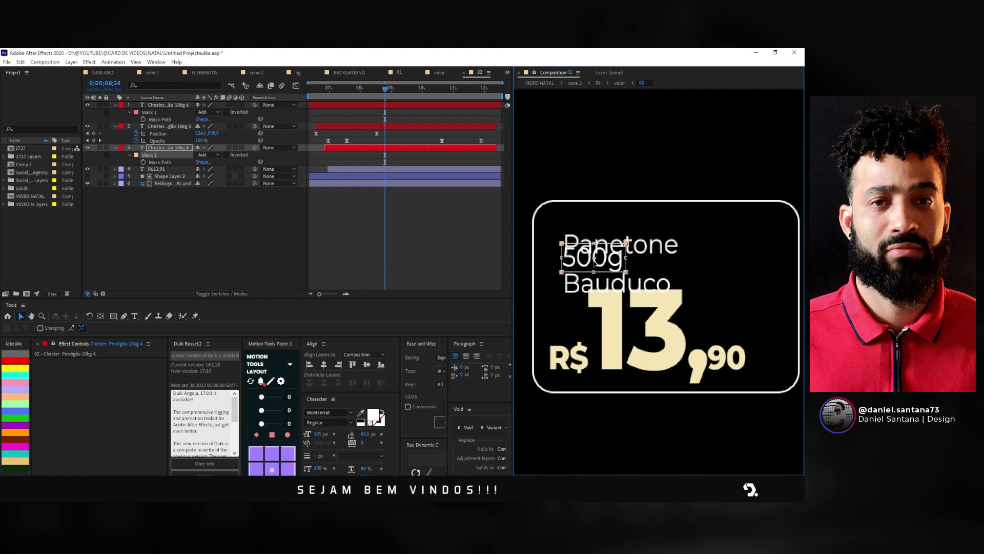
left_click(743, 306)
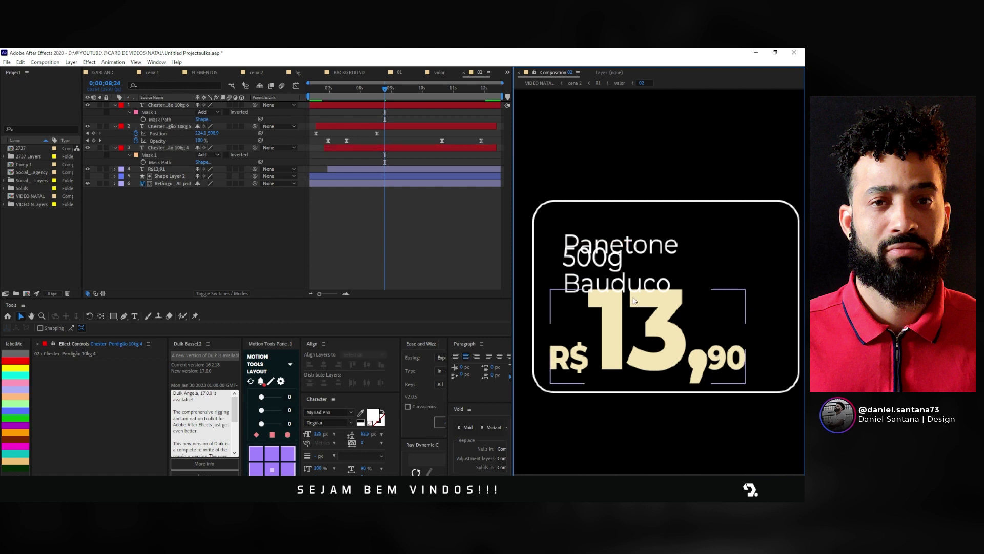
left_click(444, 147)
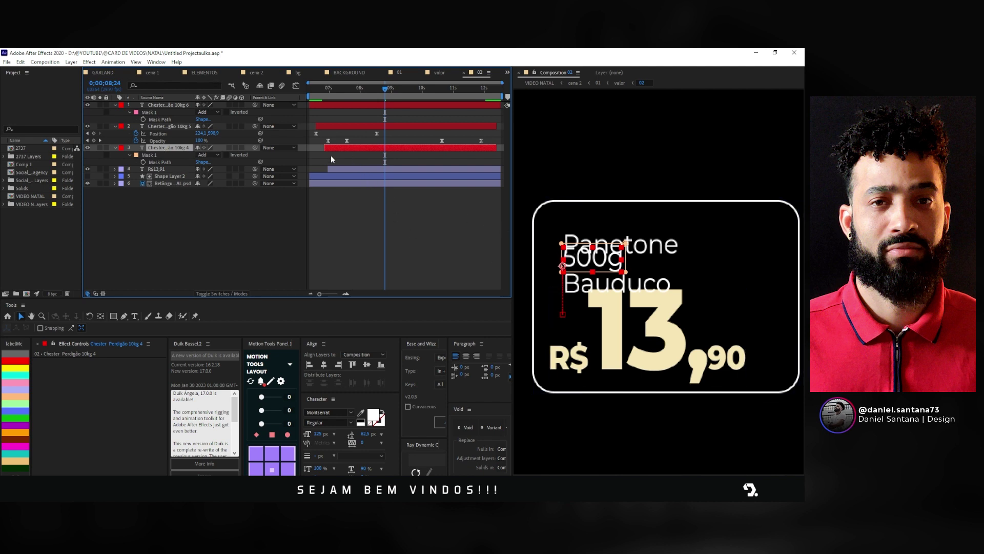
key("p")
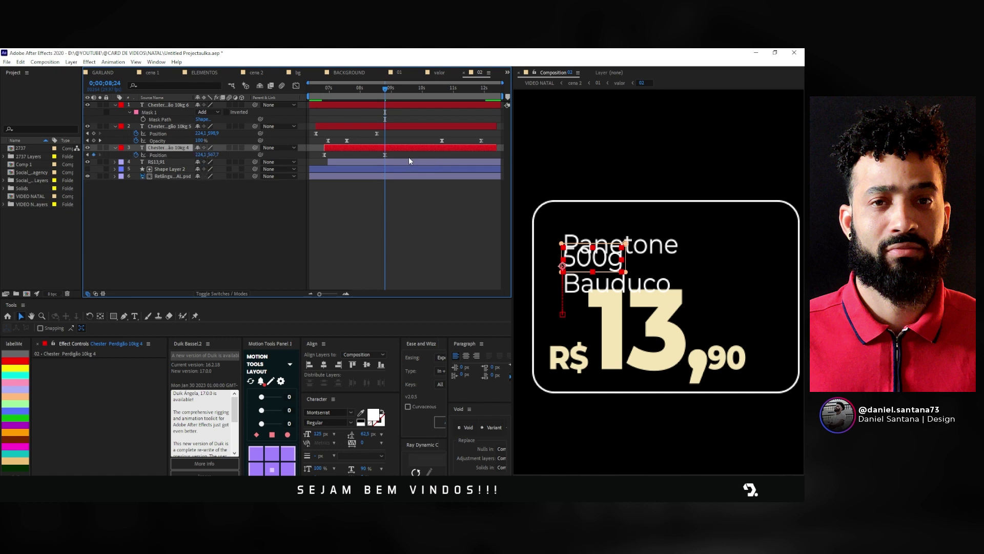
left_click_drag(408, 157, 320, 158)
left_click_drag(597, 256, 707, 281)
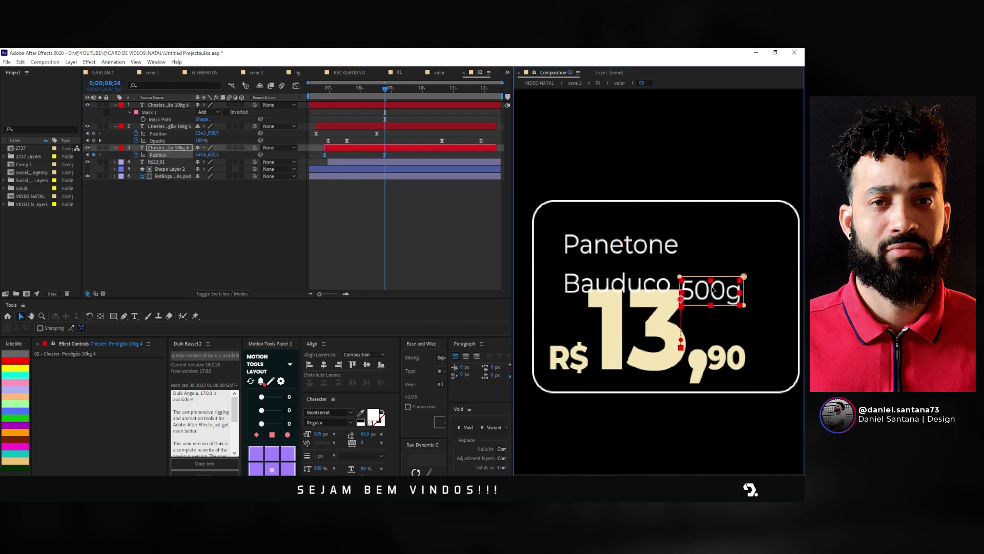
scroll(701, 285, "up", 5)
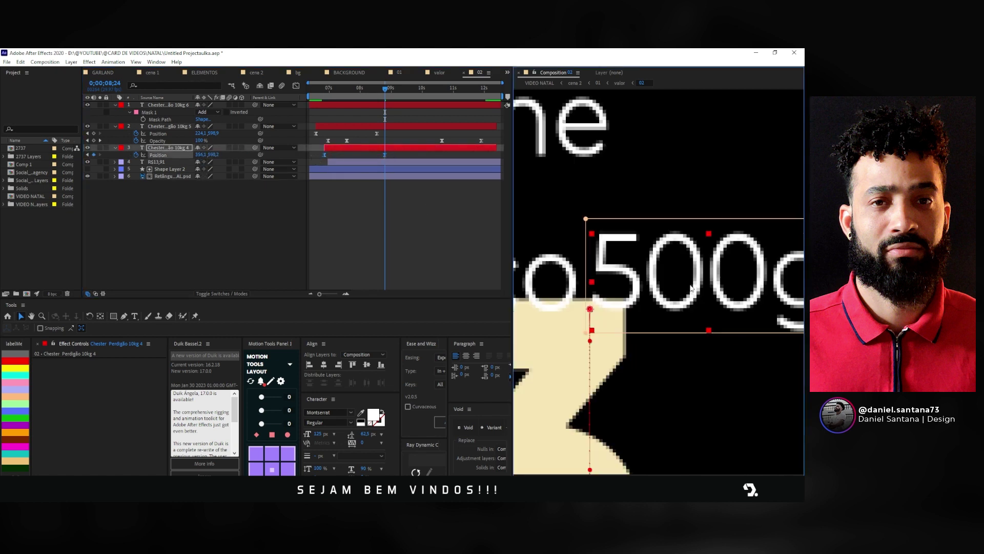
left_click_drag(680, 285, 682, 286)
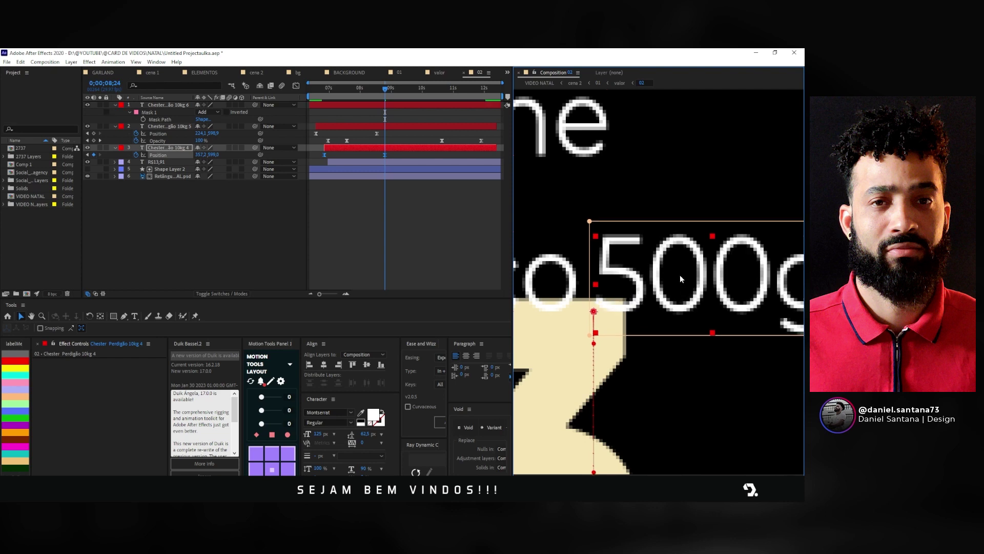
scroll(680, 278, "down", 3)
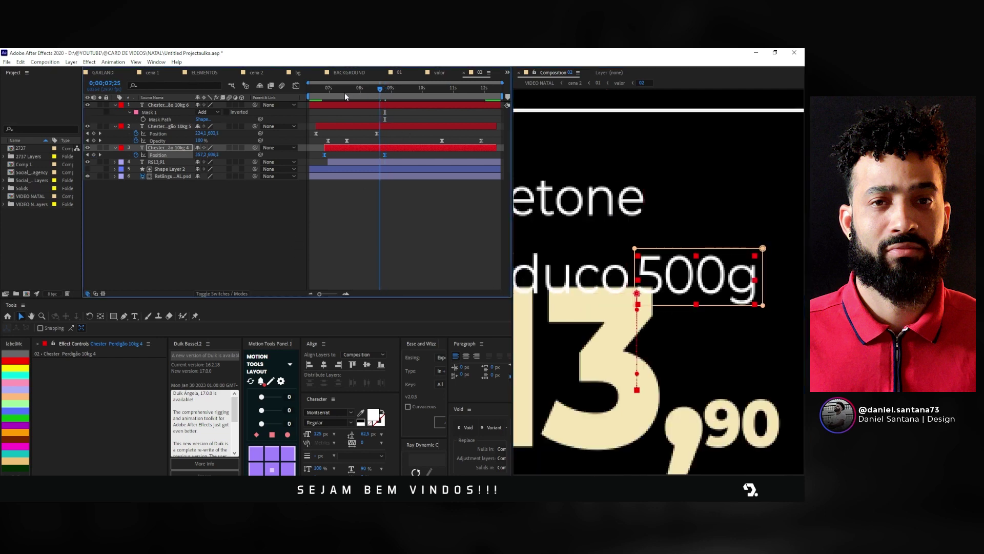
Step: At frame 08;24, raise 500g to line up with Bauduco
mouse_move(388, 98)
left_mouse_down()
mouse_move(413, 90)
mouse_move(397, 94)
left_mouse_up()
scroll(662, 223, "down", 3)
left_click(384, 94)
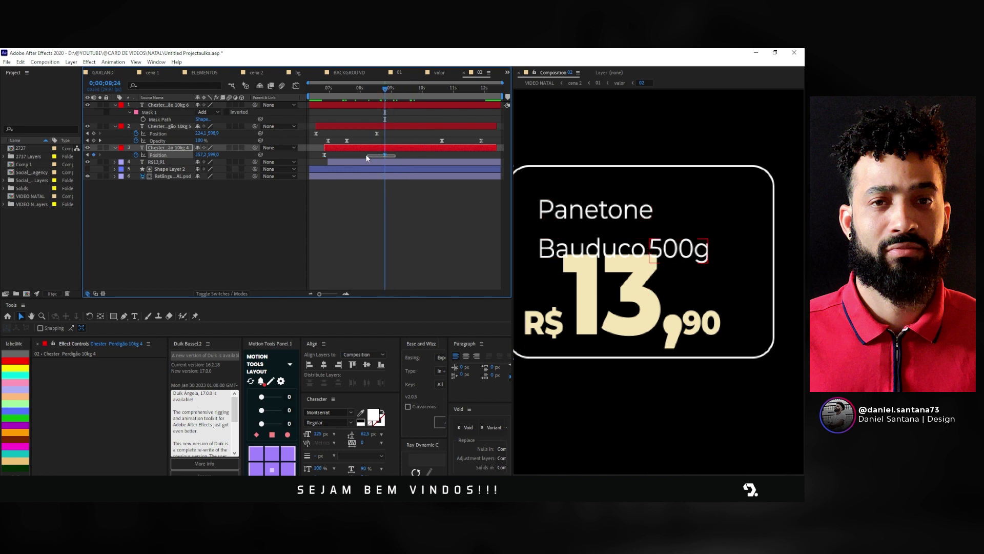
left_click_drag(679, 262, 679, 248)
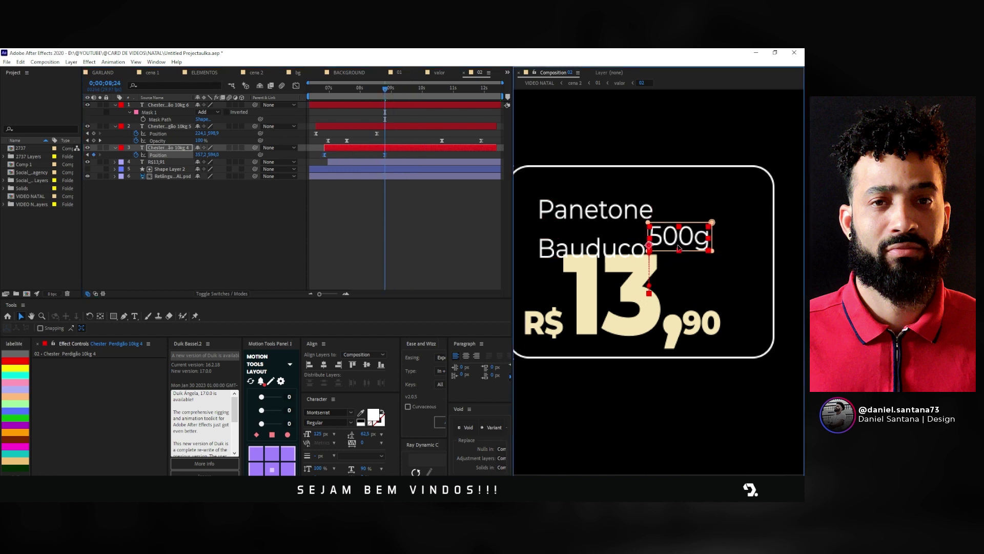
Step: Nudge the Bauduco text up slightly at both keyframes, checking alignment with a ruler guide
left_click(377, 91)
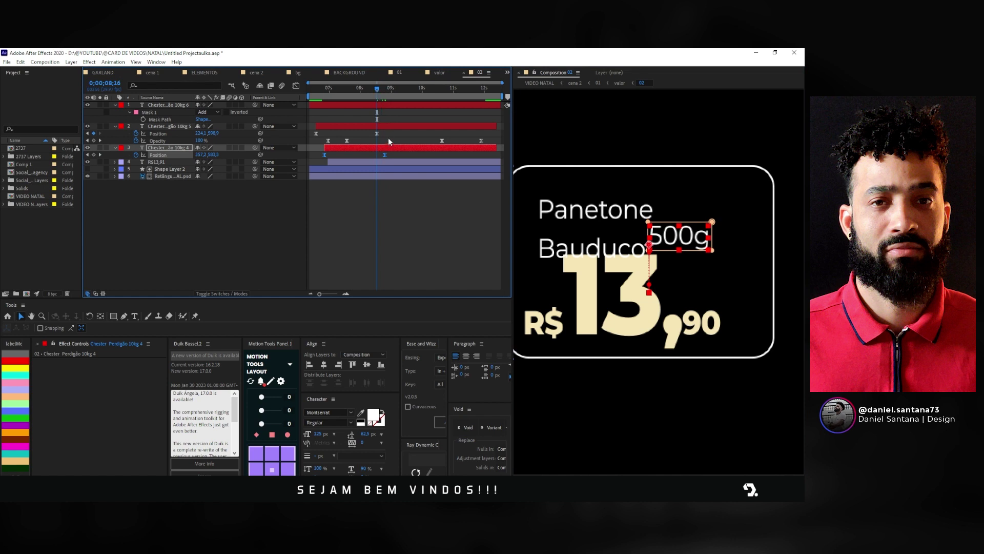
left_click_drag(389, 138, 365, 131)
left_click_drag(303, 133, 302, 132)
scroll(553, 222, "up", 2)
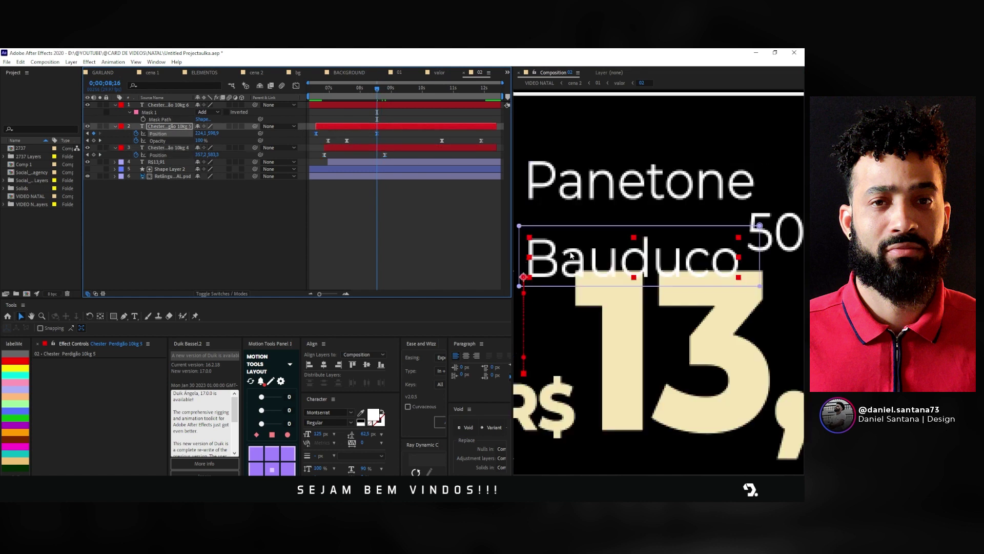
left_click_drag(572, 236, 567, 228)
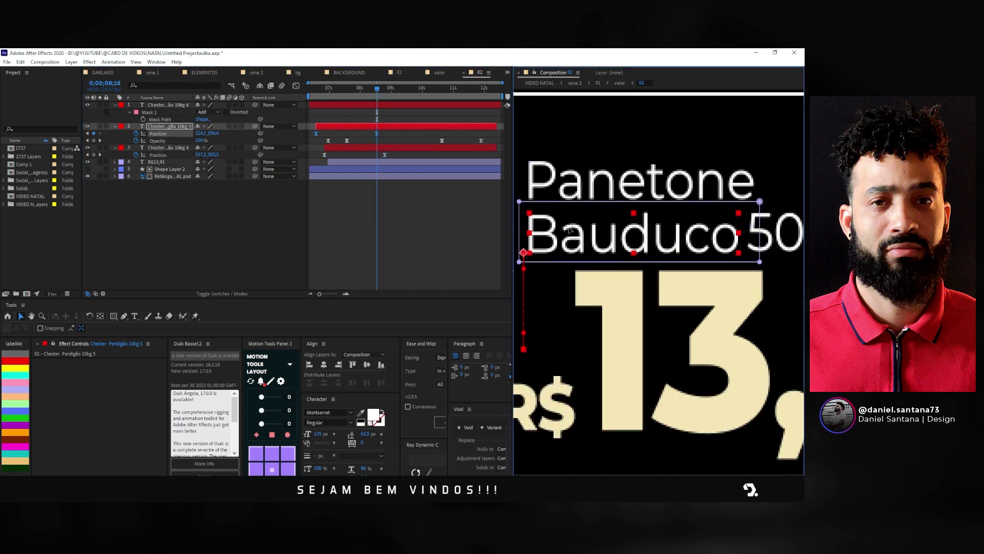
scroll(661, 233, "down", 2)
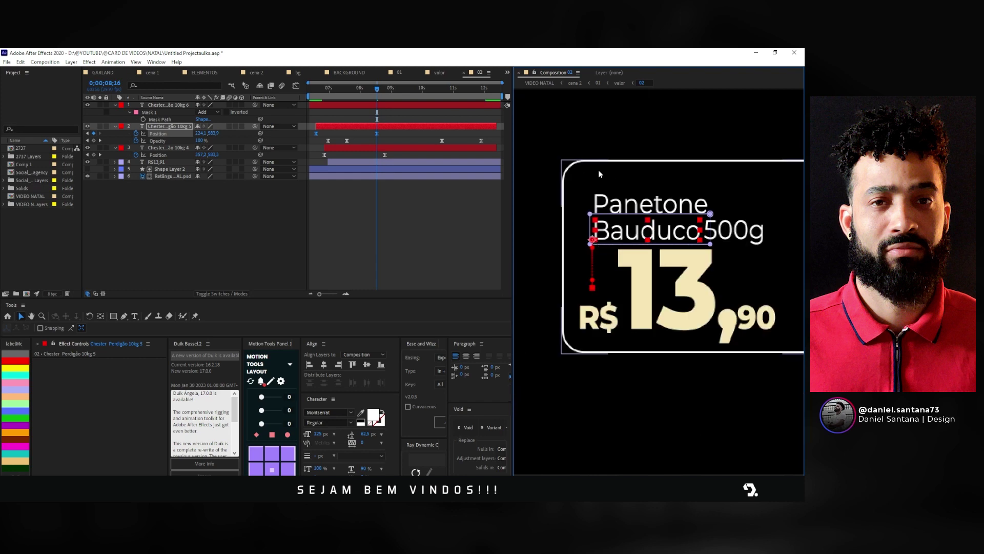
key("ctrl+r")
mouse_move(579, 93)
left_mouse_down()
mouse_move(632, 229)
mouse_move(633, 99)
left_mouse_up()
key("ctrl+r")
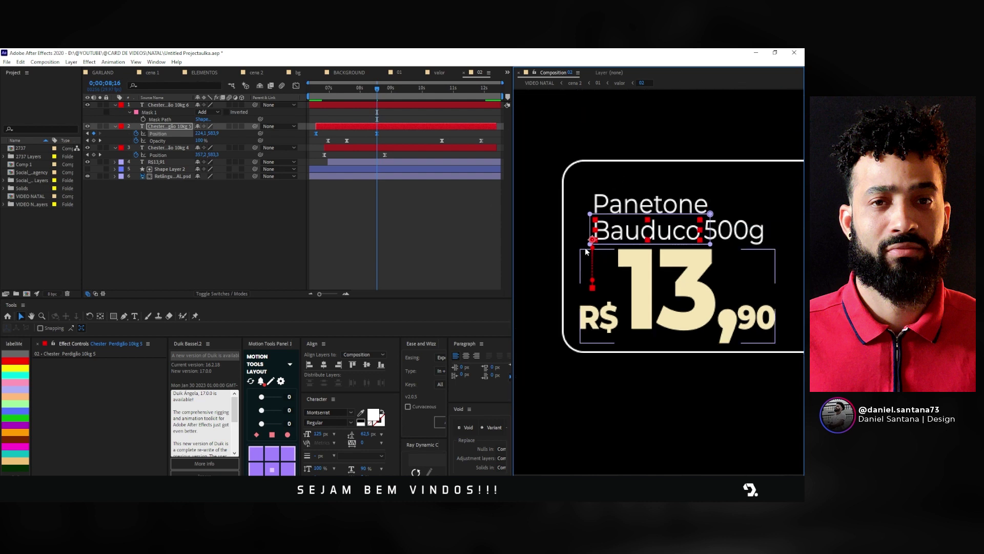
Step: Set the Chester 500g text to Montserrat SemiBold in the Character panel
left_click(389, 245)
left_click(403, 150)
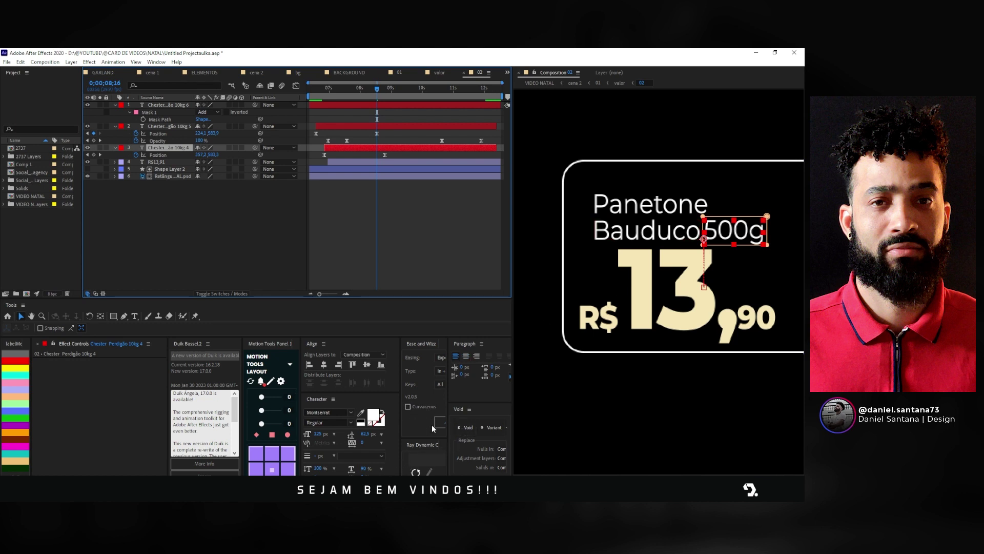
left_click_drag(401, 433, 421, 433)
left_click(351, 422)
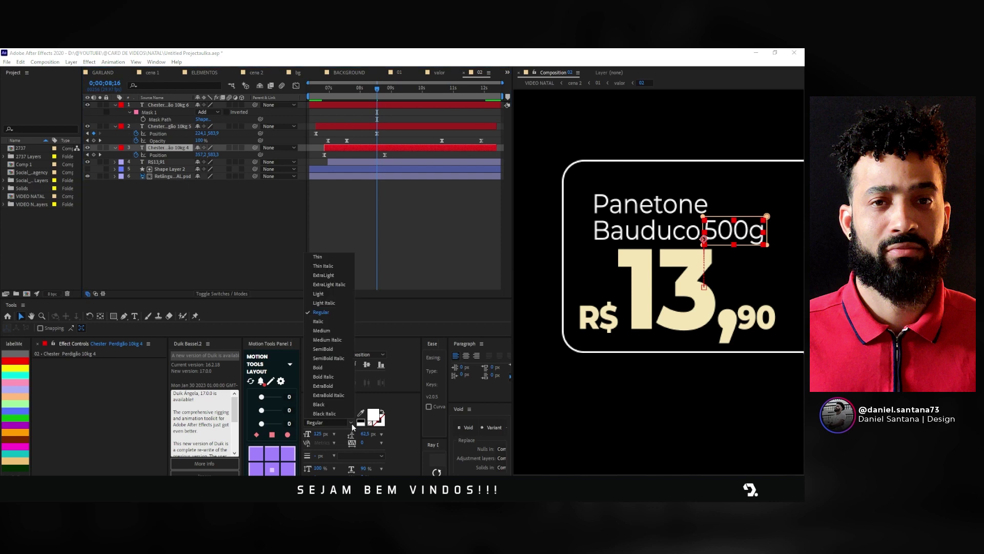
left_click(328, 350)
left_click(244, 244)
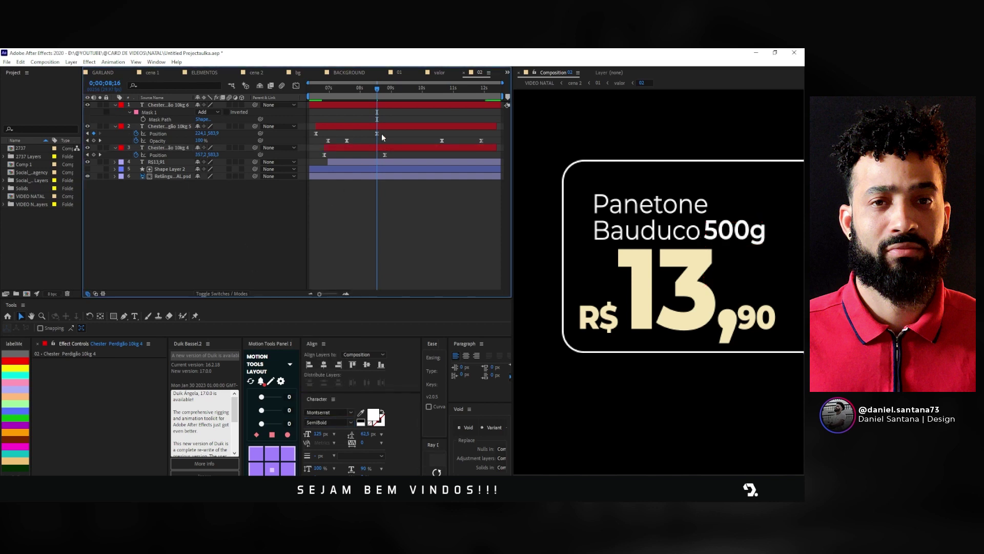
left_click_drag(372, 95, 374, 91)
Step: Replace 13 with 6 in the price text so it reads R$ 6,90
left_click(349, 161)
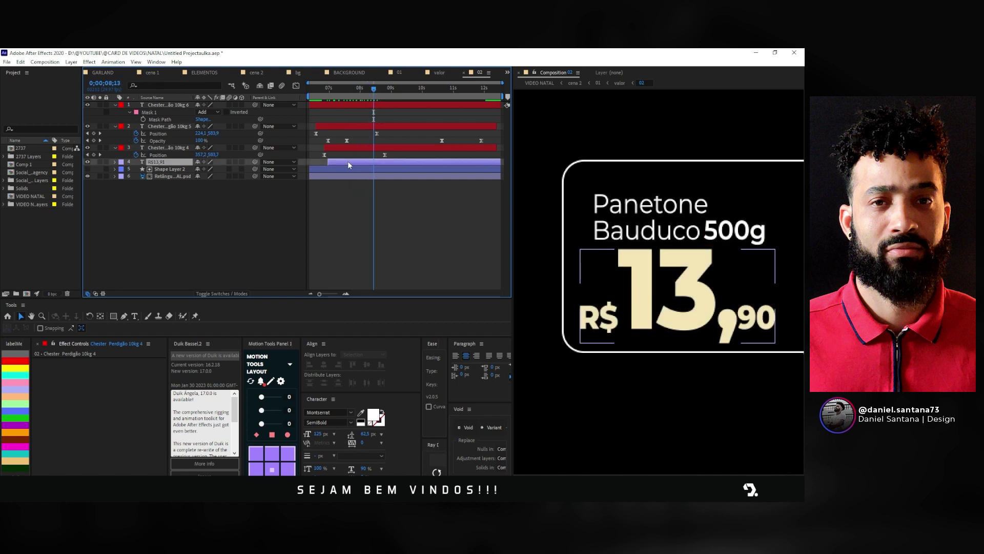
double_click(365, 165)
left_click_drag(608, 287, 677, 271)
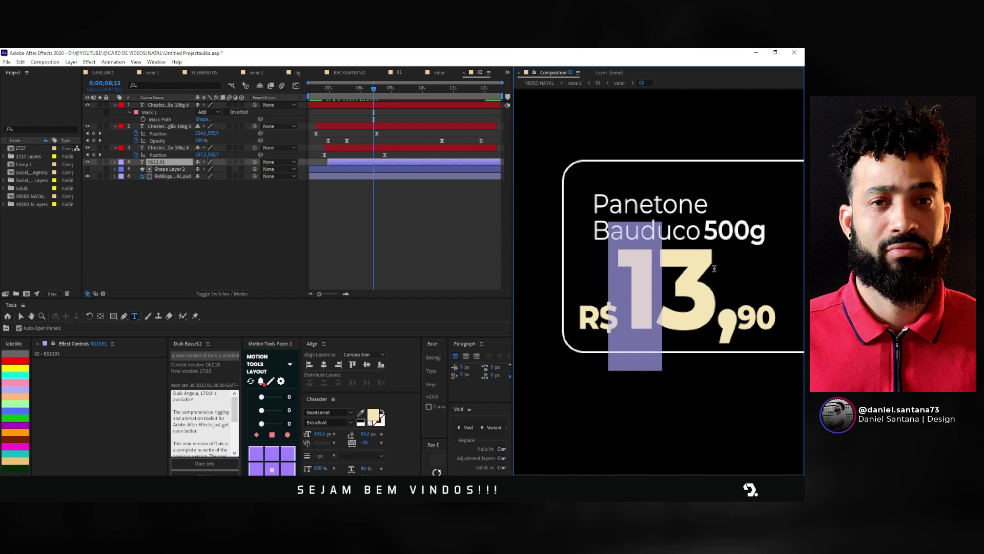
key("Right")
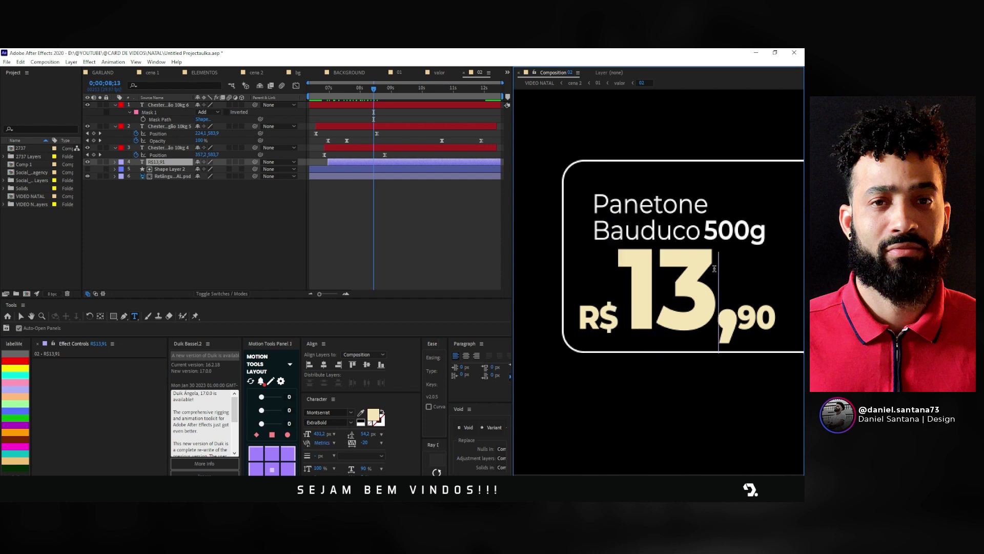
key("Delete")
key("BackSpace")
type("6")
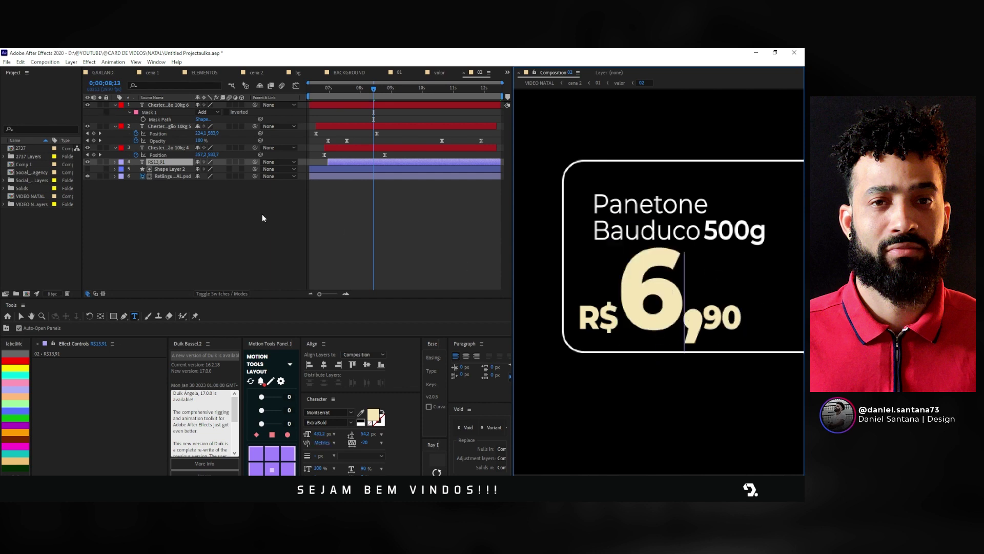
left_click(262, 218)
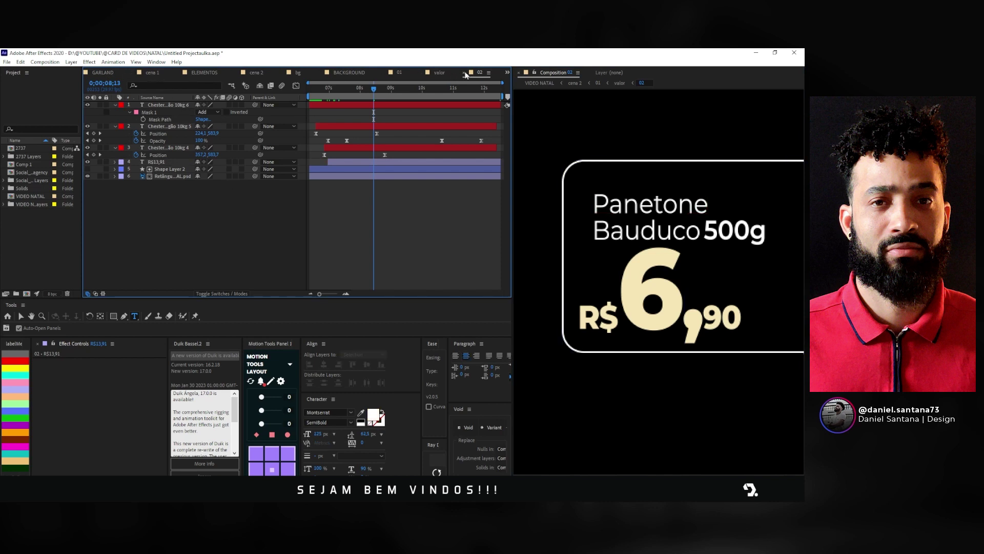
Step: Close the extra composition tabs, raise cena 2's preview resolution from Quarter, and return to frame 0
key("ctrl+w")
key("ctrl+w")
key("ctrl+w")
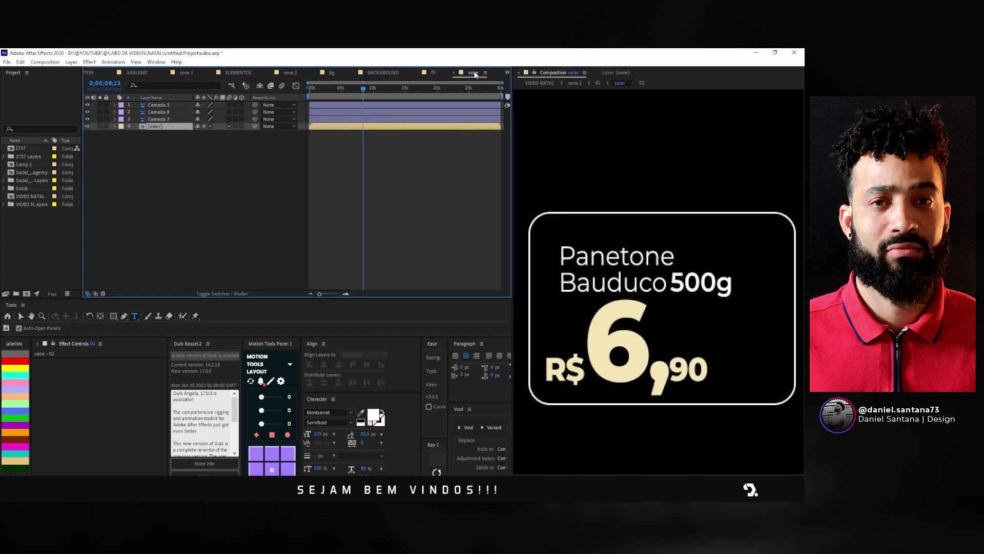
key("ctrl+w")
key("ctrl+w")
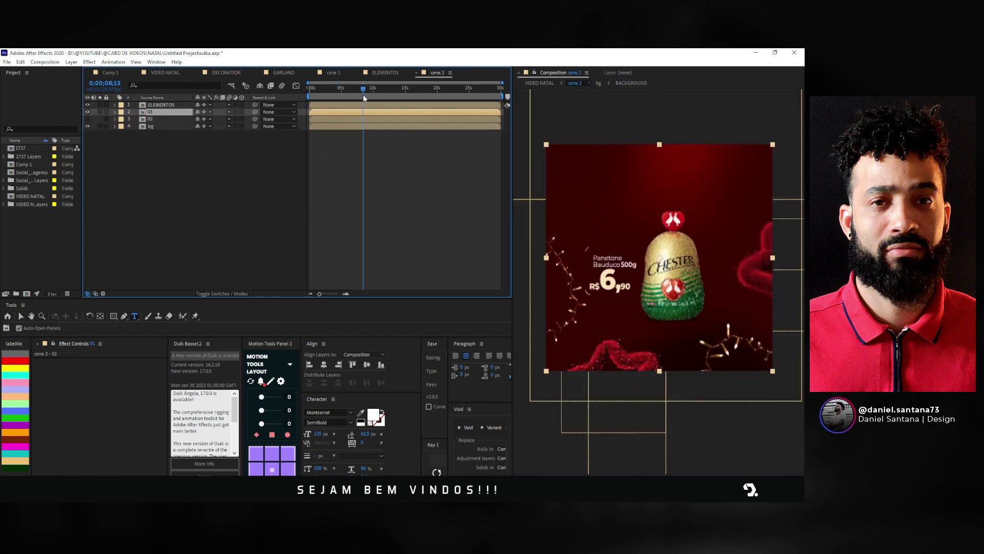
left_click_drag(363, 95, 367, 91)
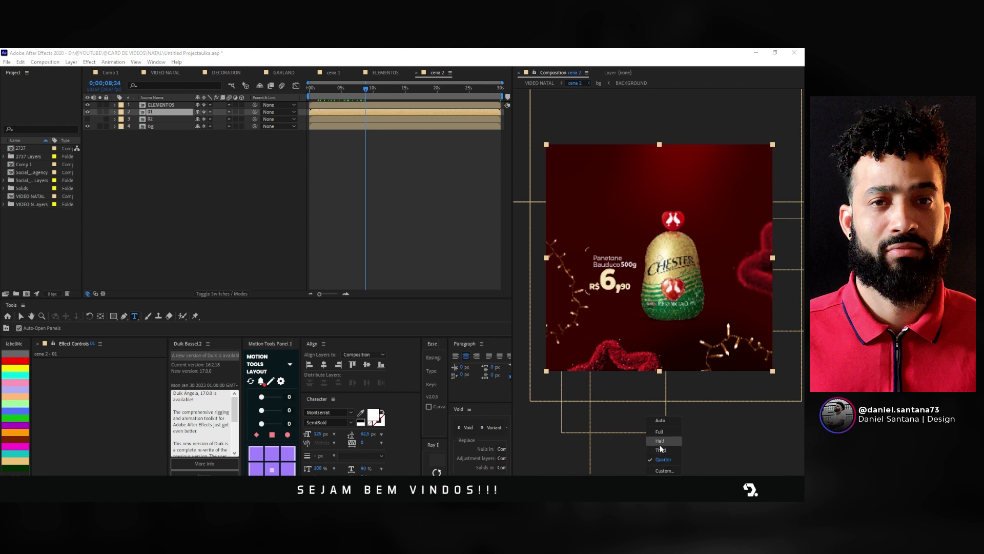
left_click(660, 441)
left_click(370, 134)
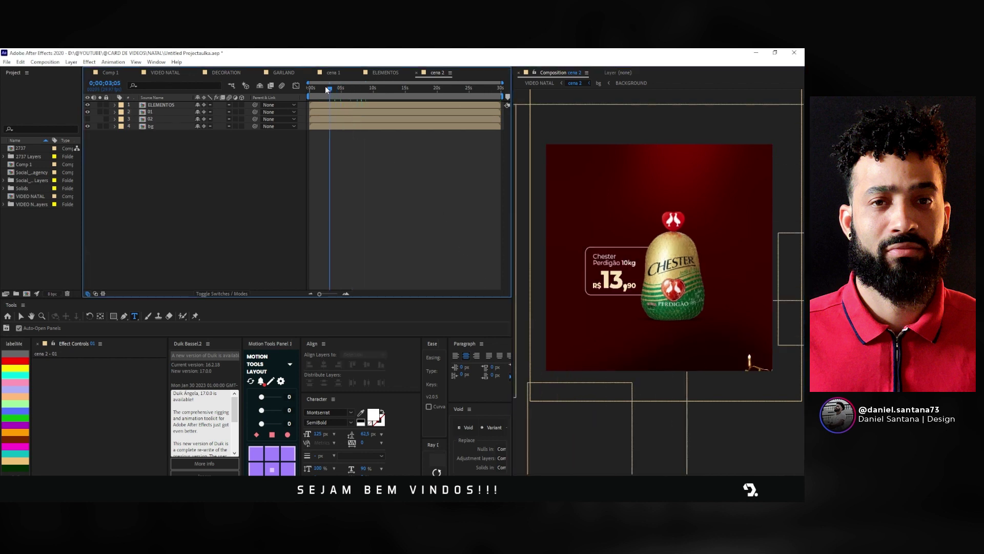
left_click_drag(363, 90, 309, 88)
Step: Open precomp 01 and select the three Chester layers, Camada 3, 8 and 7
left_click(165, 113)
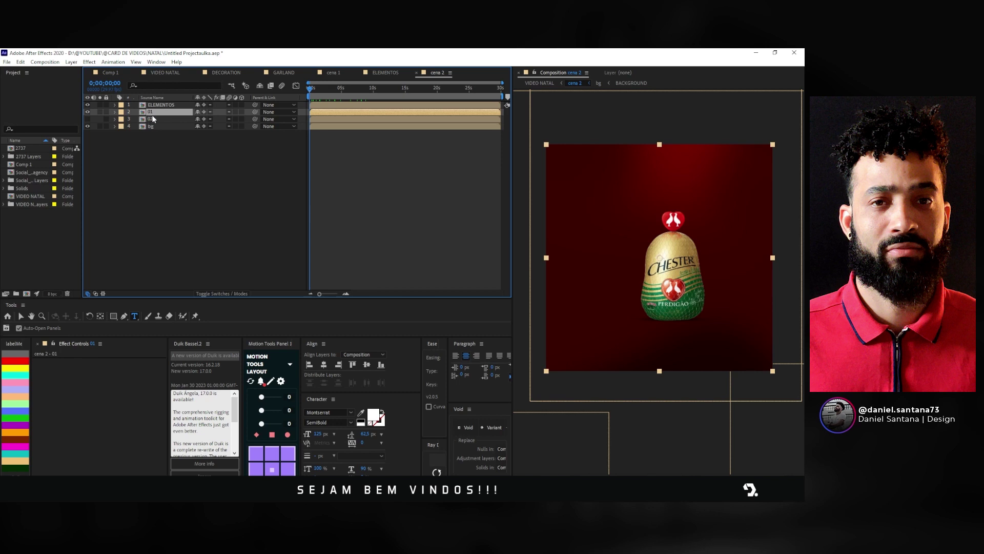
double_click(151, 113)
left_click(314, 105)
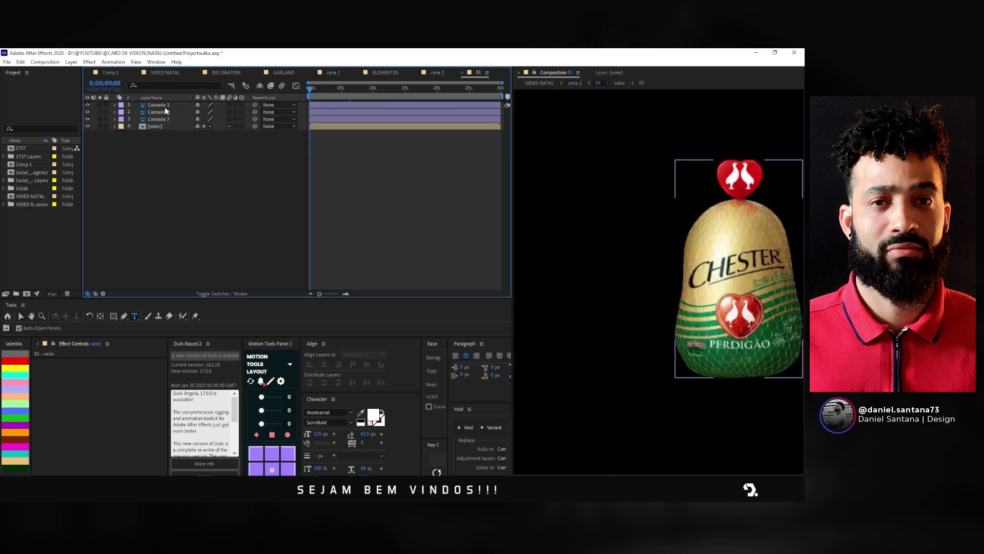
scroll(687, 250, "down", 2)
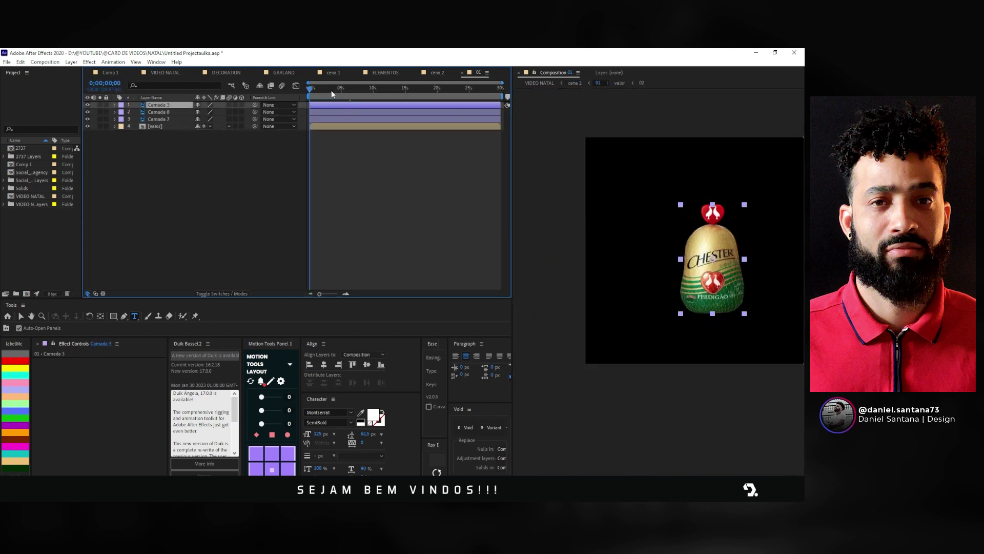
left_click_drag(332, 94, 373, 89)
left_click(156, 112)
left_click(156, 119)
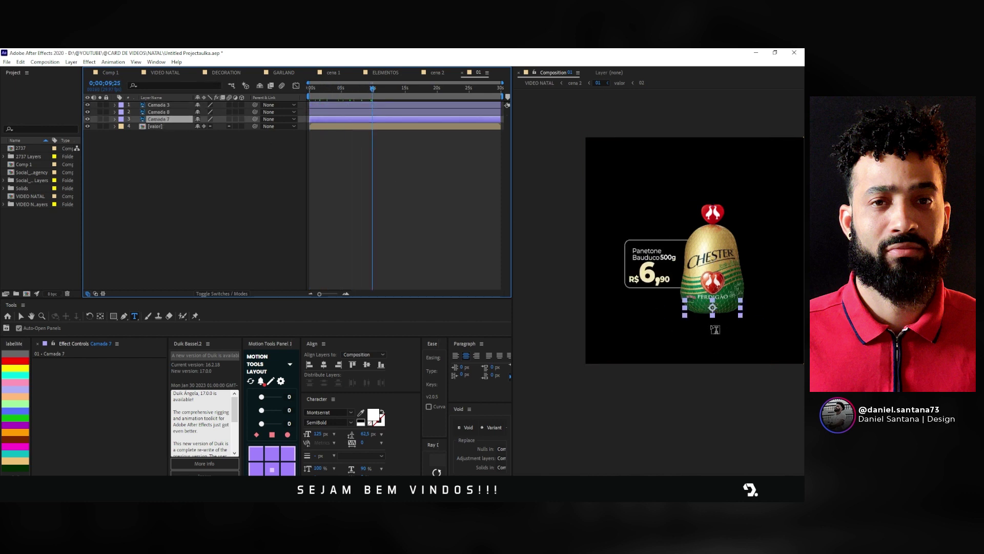
left_click(157, 105, "shift")
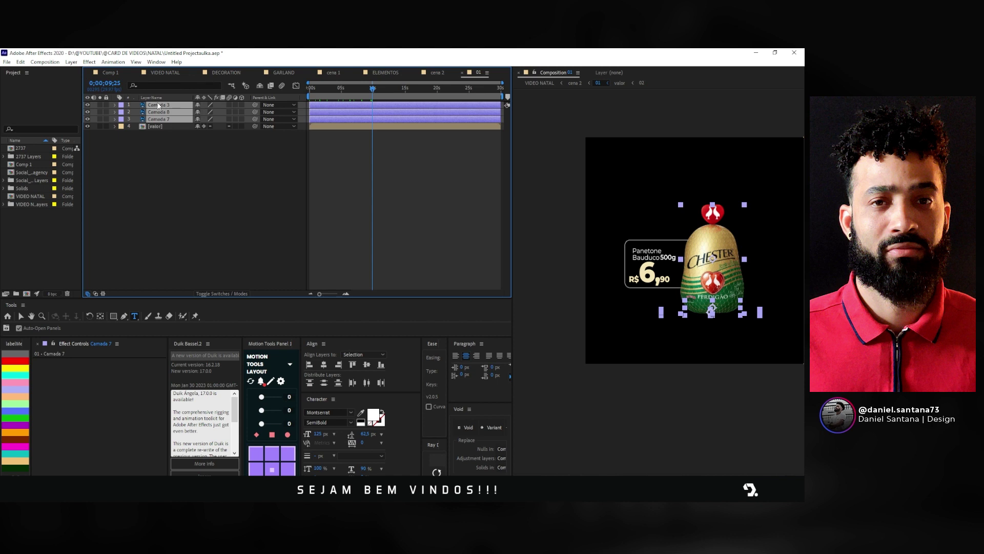
Step: Pre-compose the three layers into a precomp named chester and remove it from 01
right_click(158, 105)
left_click(204, 301)
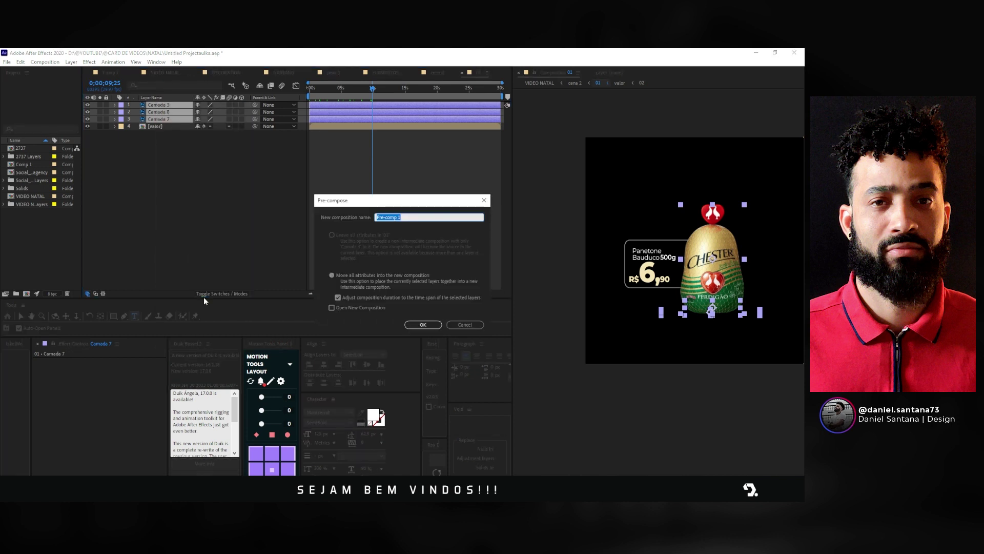
type("r")
key("Return")
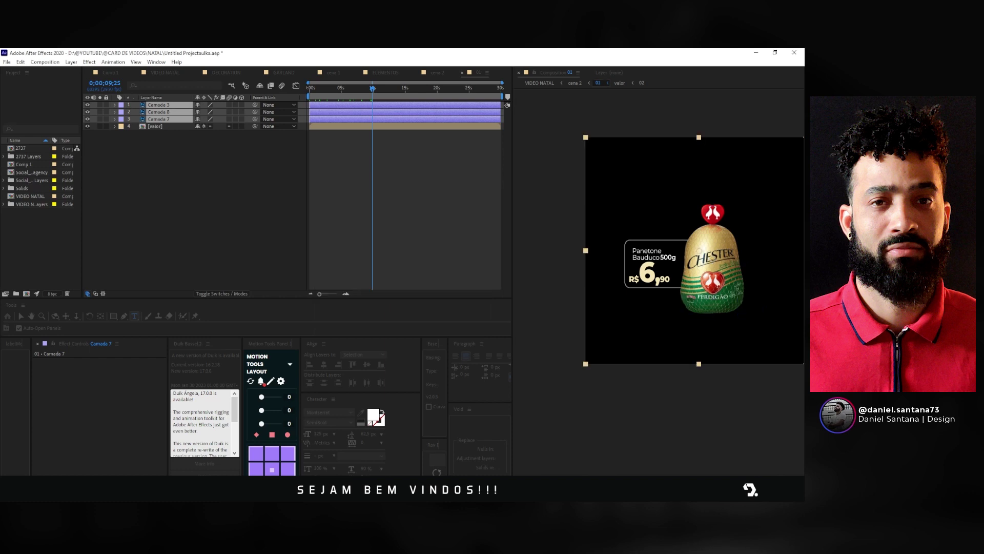
key("Delete")
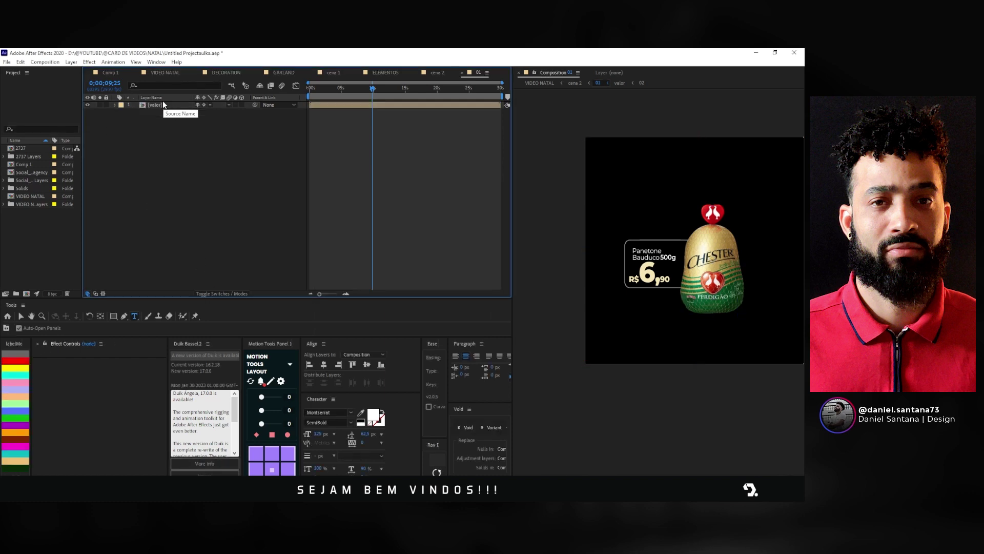
Step: Paste the chester precomp into cena 2 and delete the 01 layer there
left_click(436, 72)
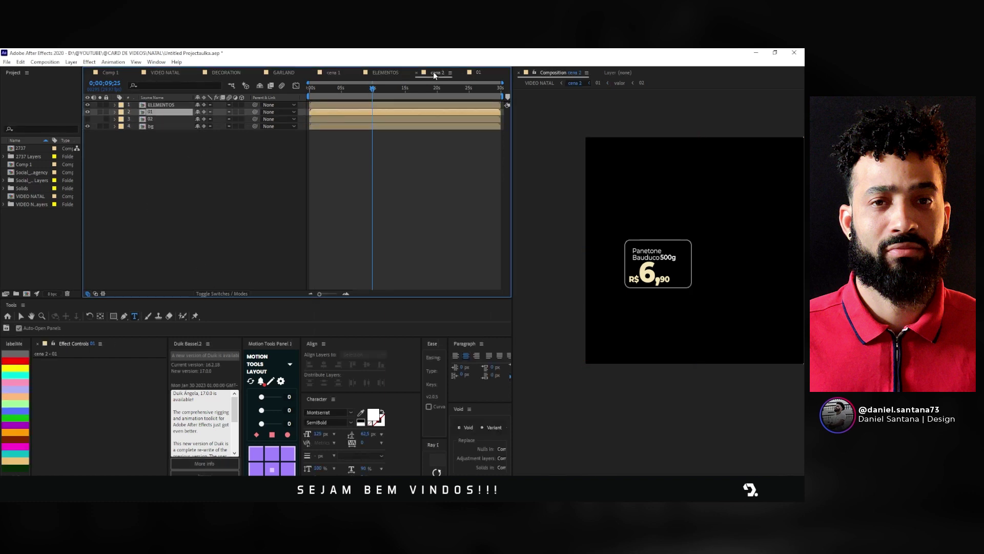
key("ctrl+Up")
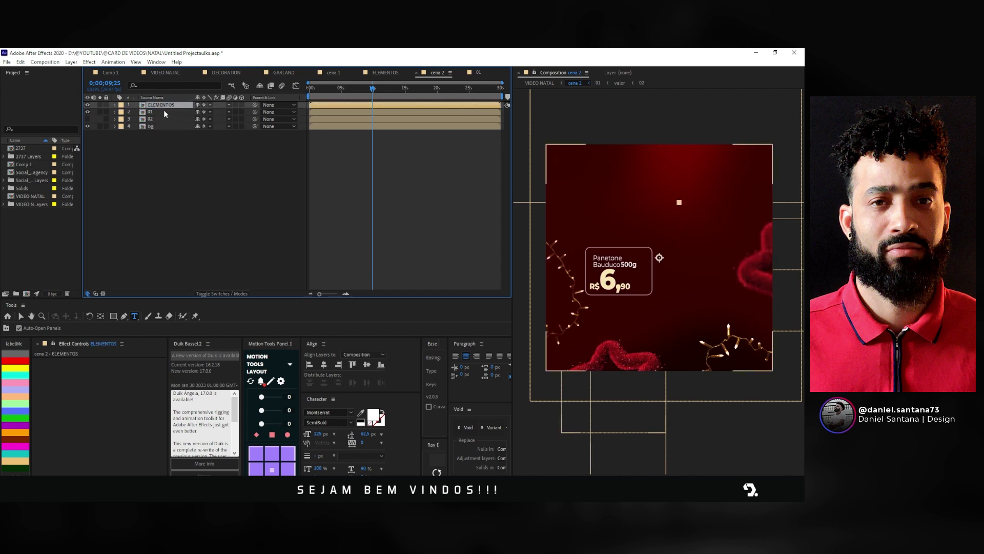
left_click(164, 112)
key("ctrl+v")
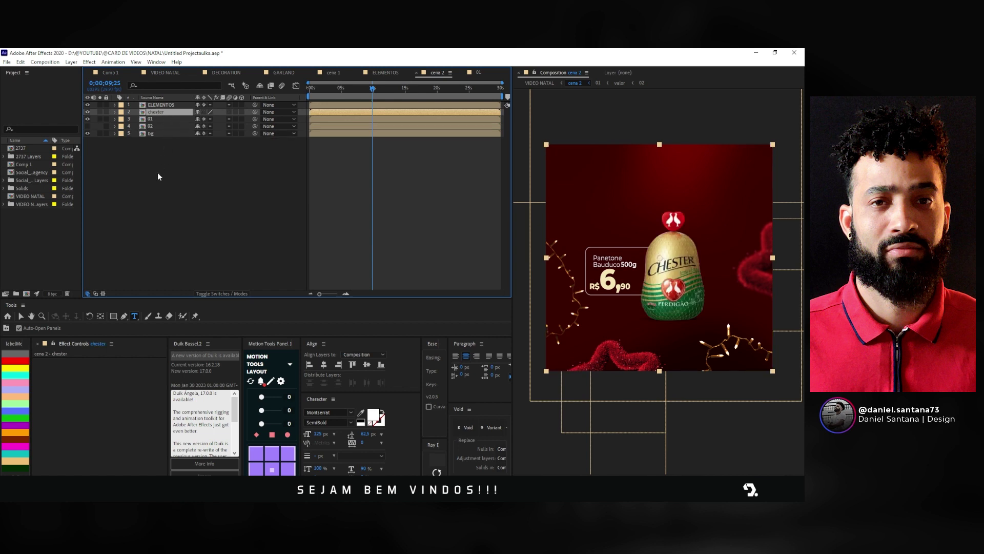
left_click(154, 119)
key("Delete")
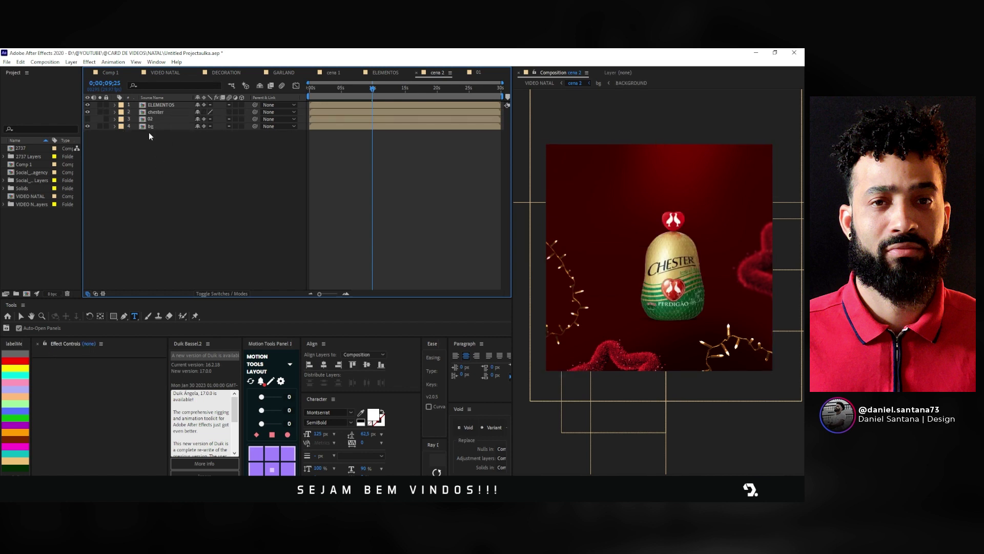
Step: Check precomp 02, then rename the 02 layer panetone and hide it
double_click(158, 118)
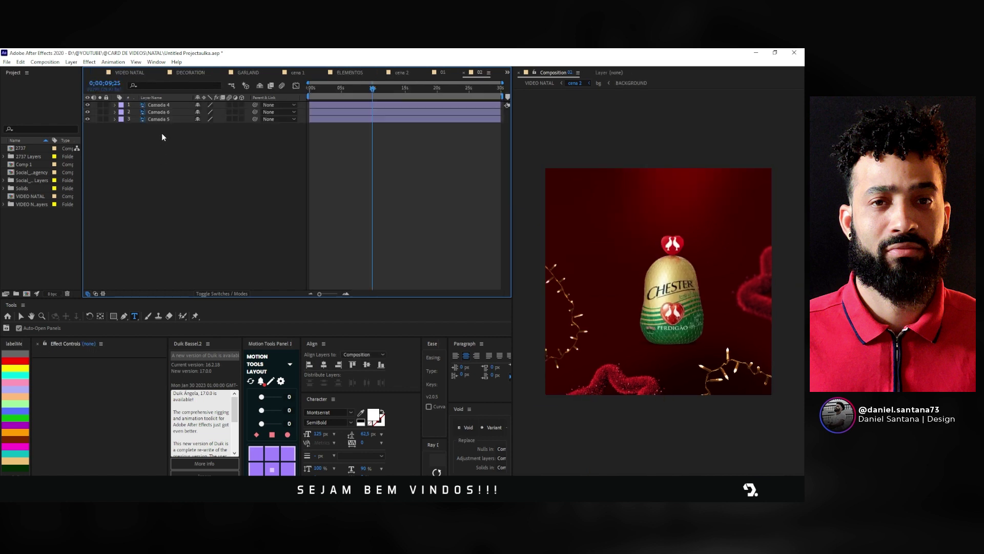
left_click_drag(166, 134, 169, 110)
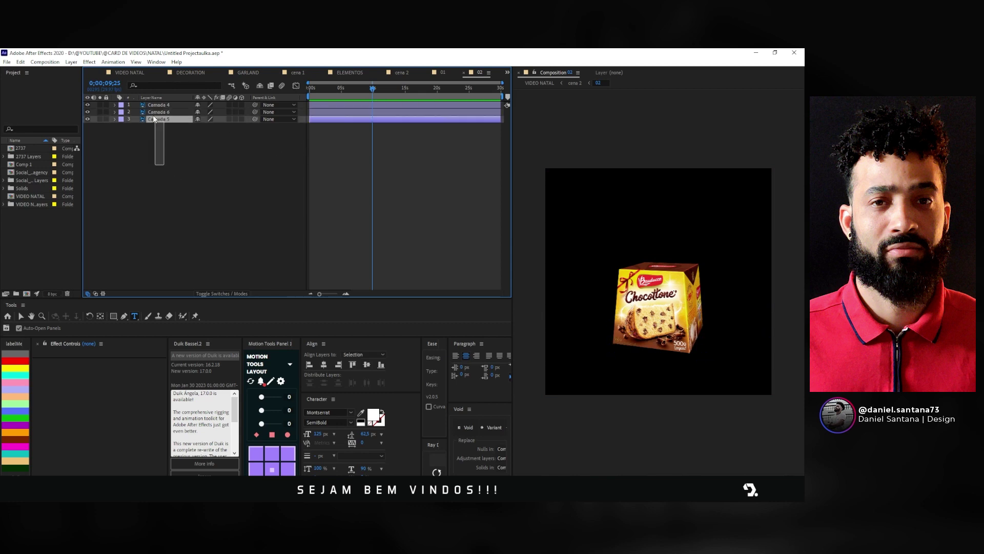
left_click(396, 76)
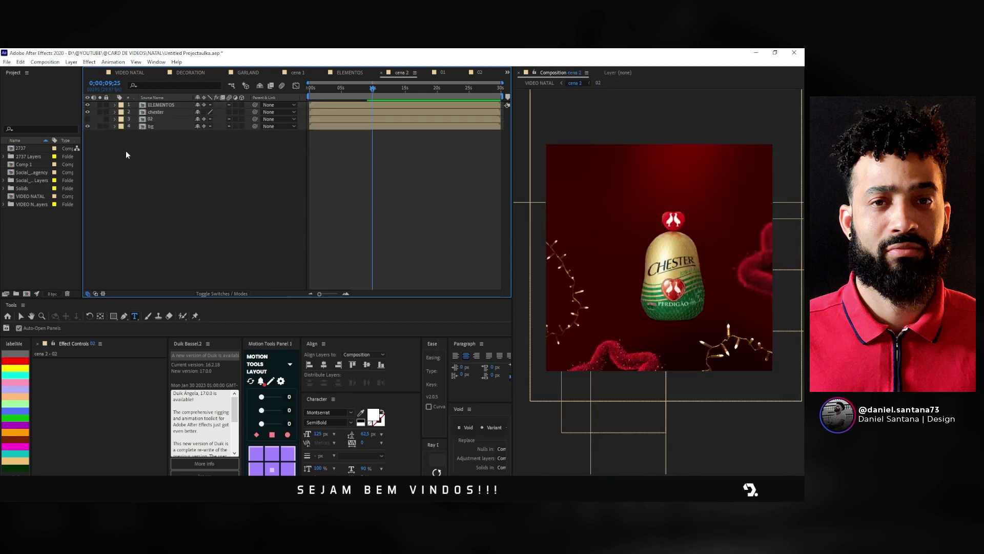
left_click(161, 121)
key("Return")
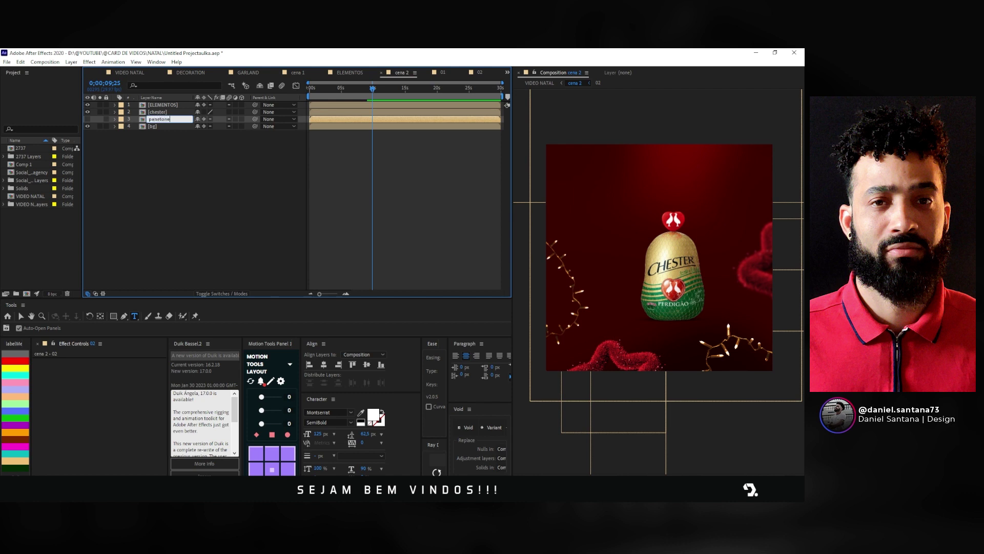
key("Return")
left_click(88, 119)
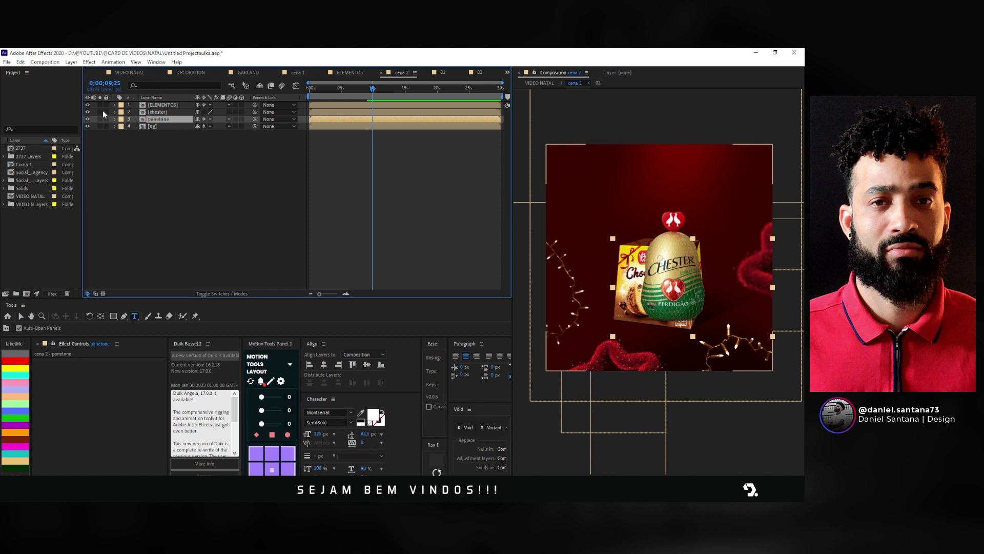
left_click(87, 118)
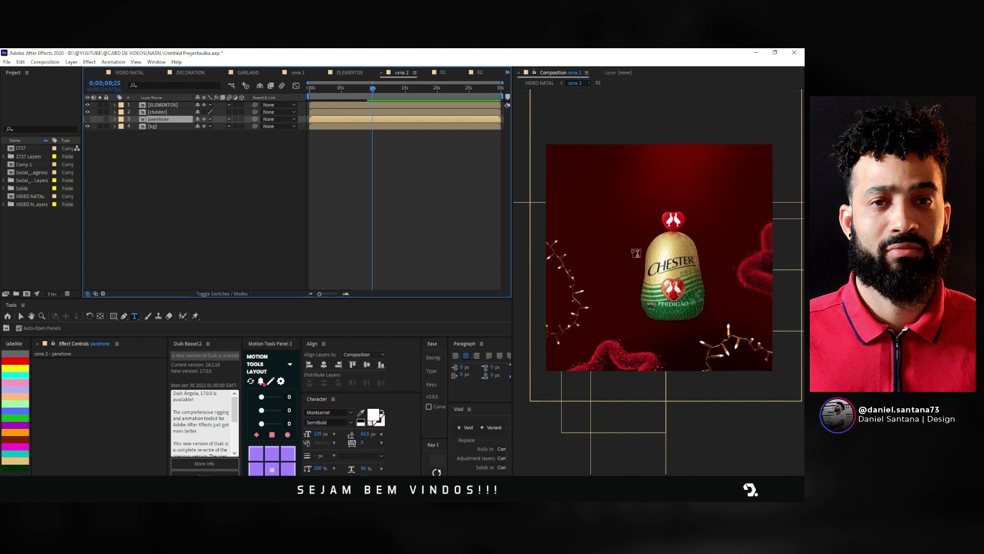
key("v")
Step: Scrub the scene, inspect the chester precomp, and return to cena 2 at about 12 seconds
left_click_drag(373, 91, 414, 109)
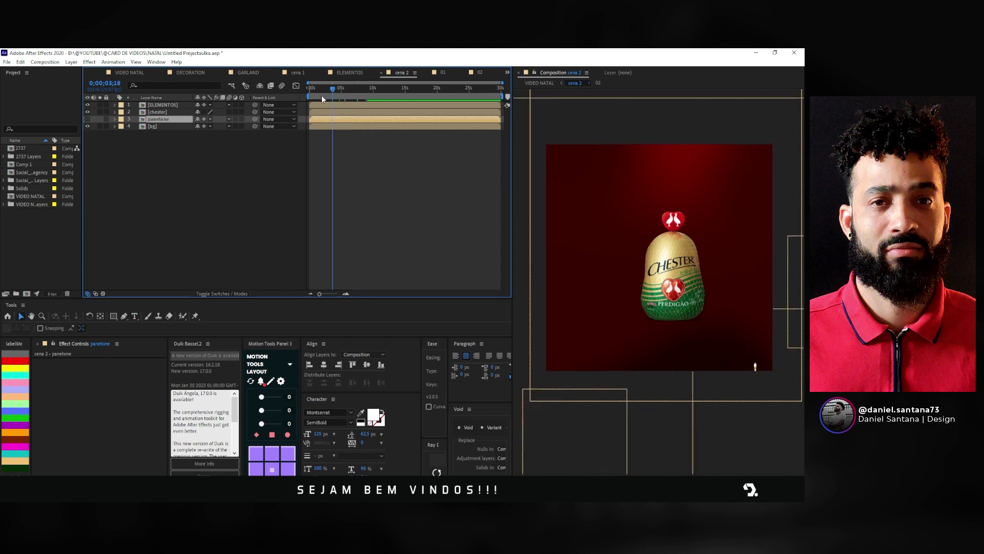
left_click(154, 159)
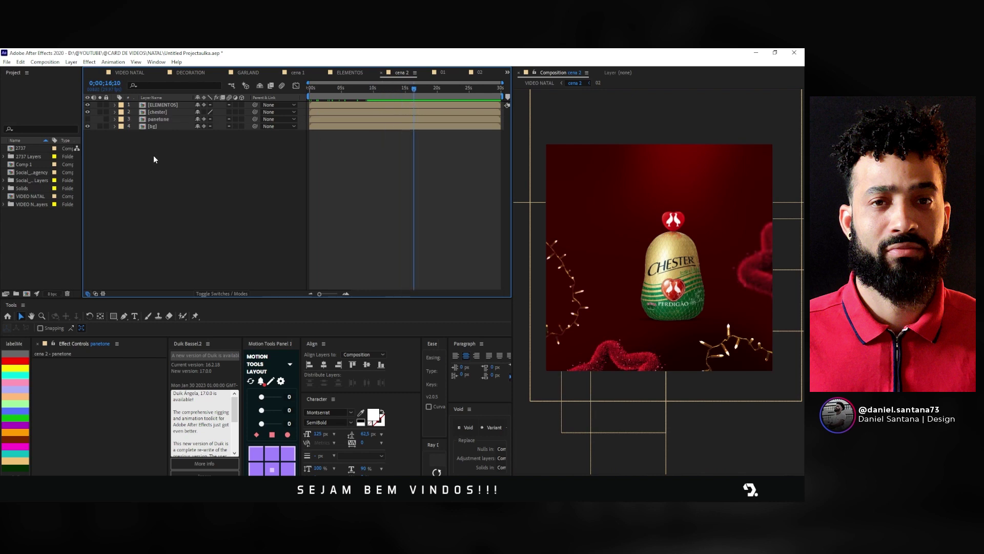
double_click(163, 112)
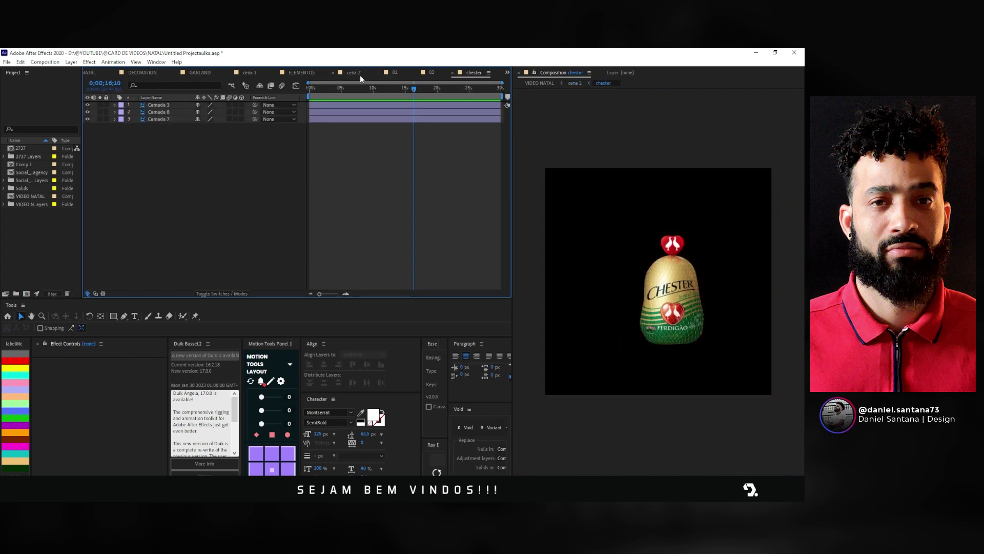
left_click(360, 74)
left_click(145, 119)
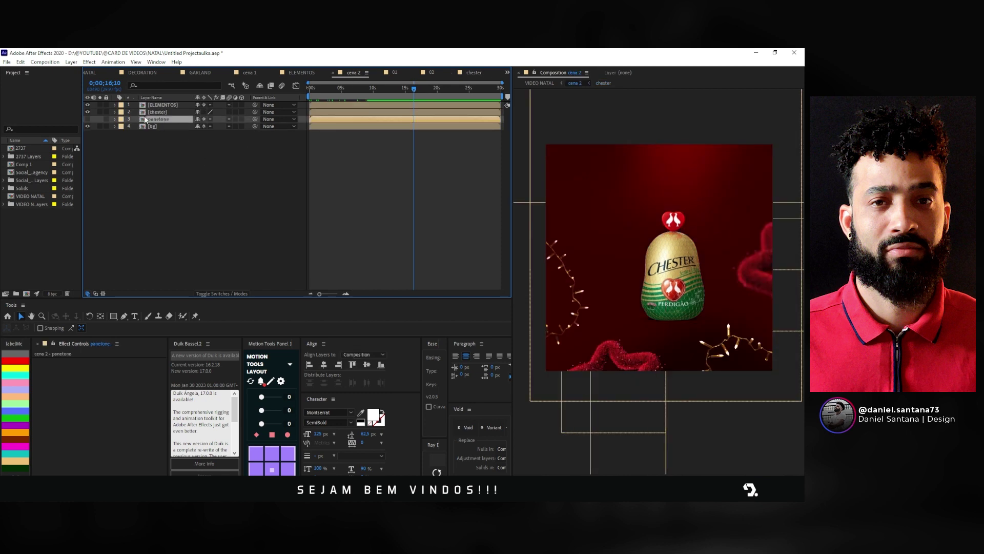
left_click(390, 88)
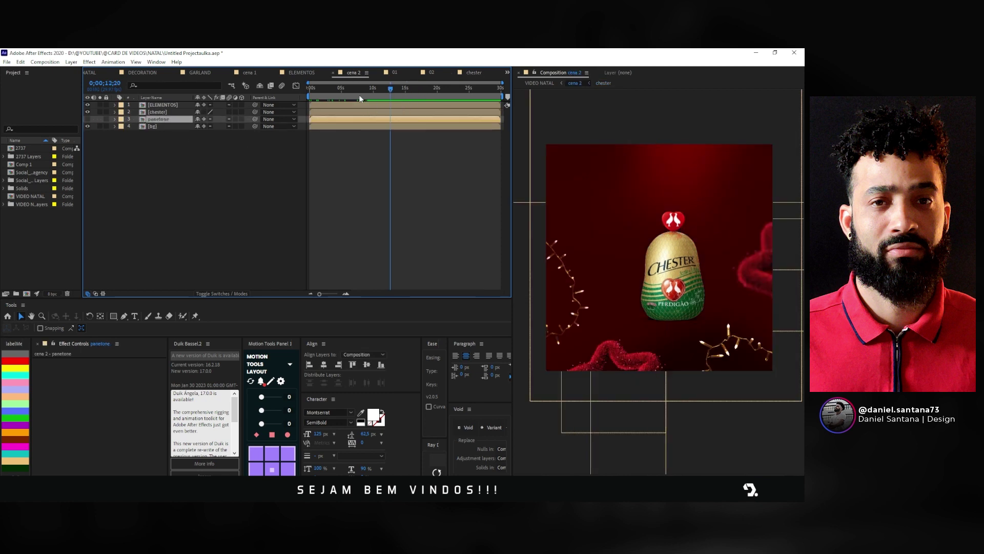
Step: At frame 0;00;09;25, move the chester layer below ELEMENTOS
key("j")
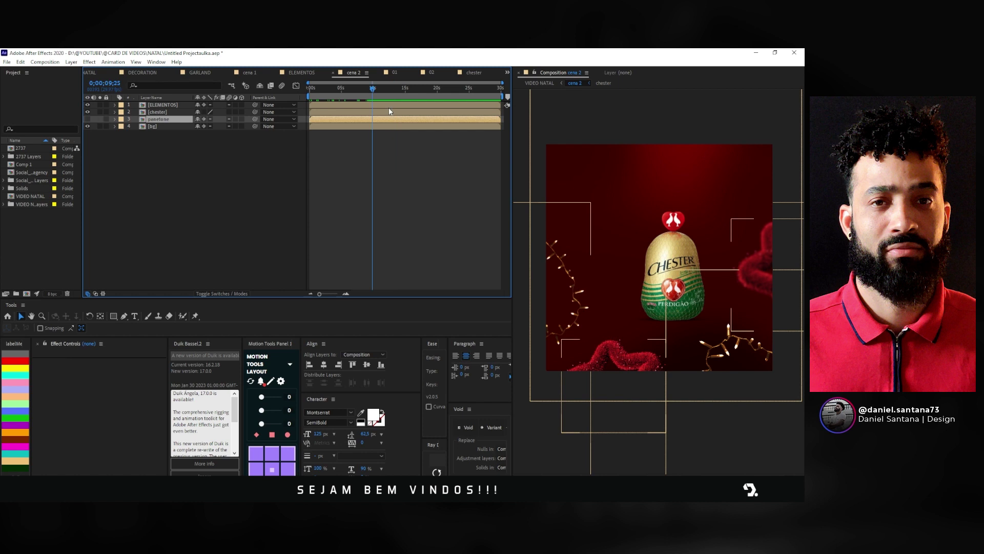
left_click(169, 192)
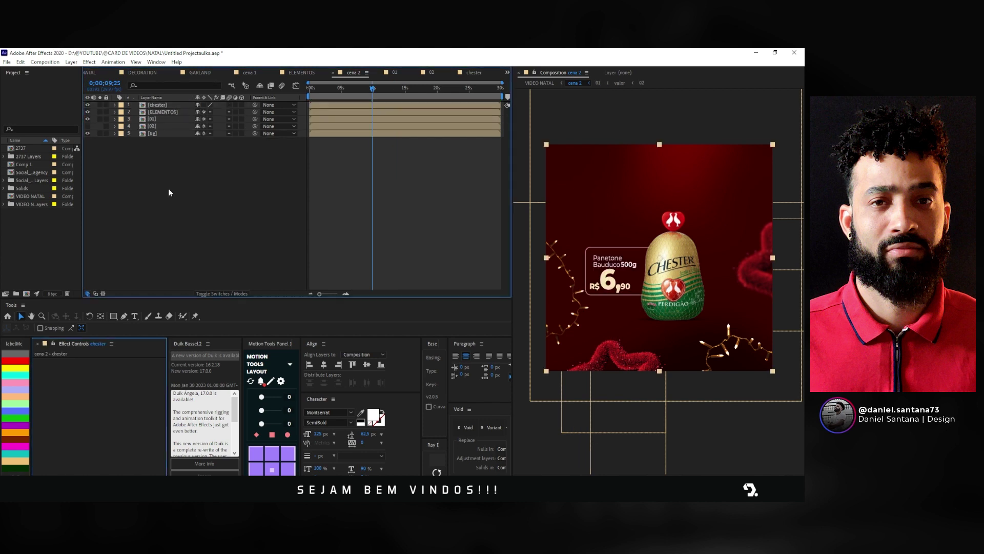
left_click(164, 107)
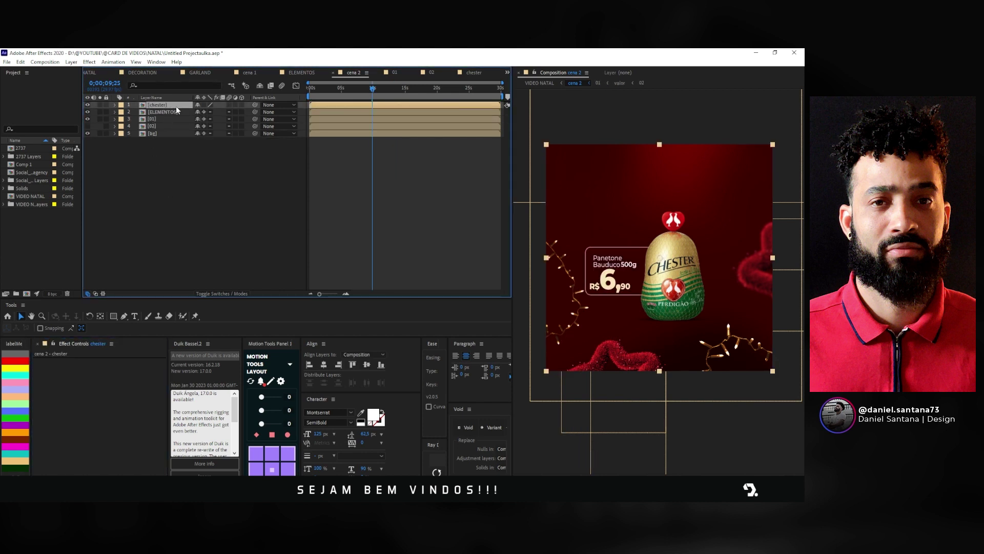
left_click(165, 119)
left_click(161, 104)
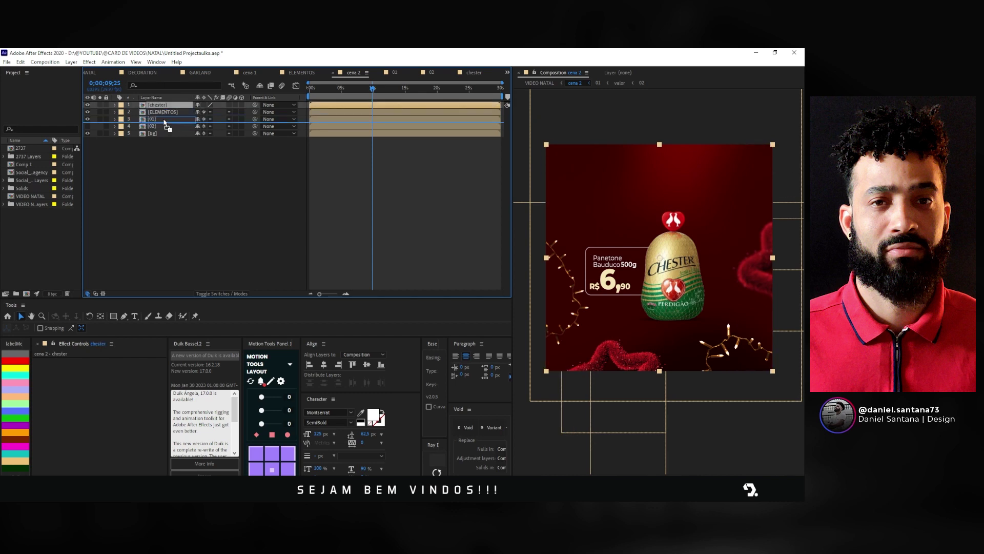
left_click_drag(161, 105, 158, 117)
left_click(157, 118)
Step: Rename layer 01 to valor and move it below 02
key("Return")
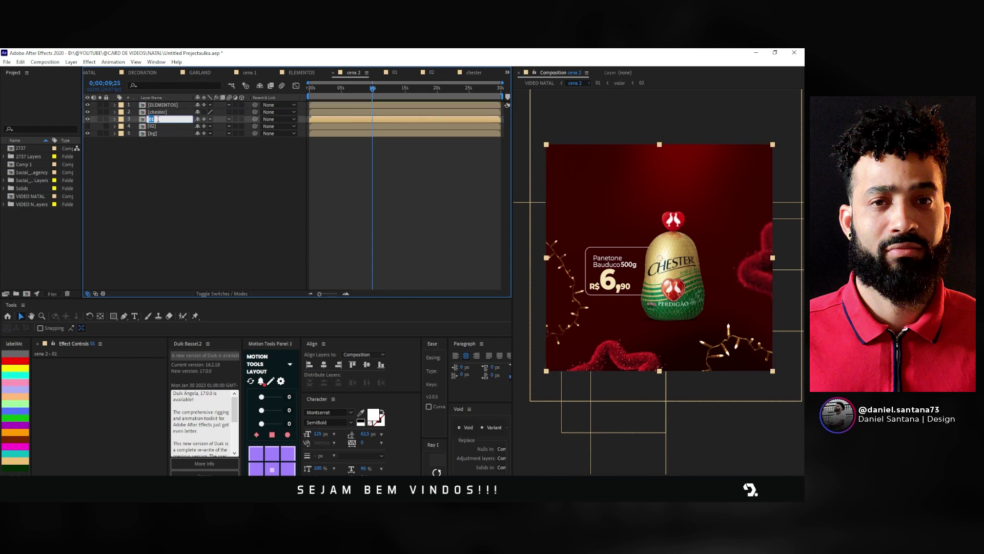
type("valor")
left_click(155, 165)
left_click(166, 112)
mouse_move(161, 118)
left_mouse_down()
mouse_move(175, 131)
mouse_move(166, 123)
left_mouse_up()
left_click(165, 113)
left_click_drag(373, 93, 306, 92)
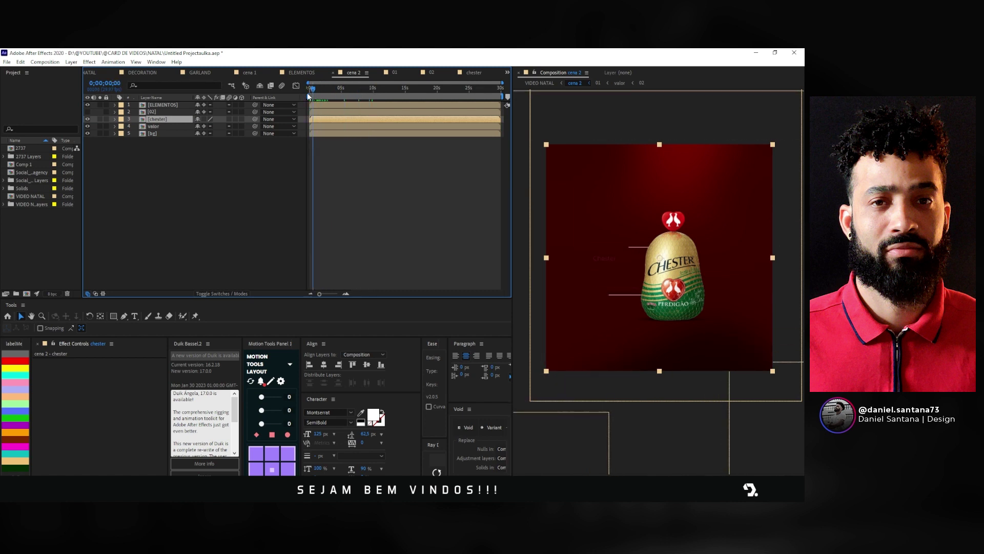
Step: Keyframe chester's Position at 0s offscreen right at X 1590 so it slides in
key("p")
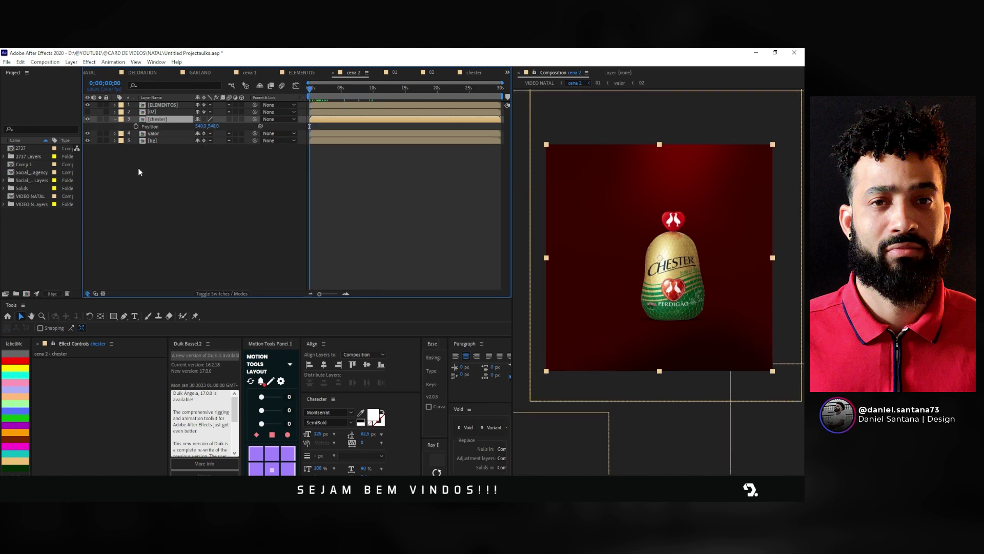
key("equal")
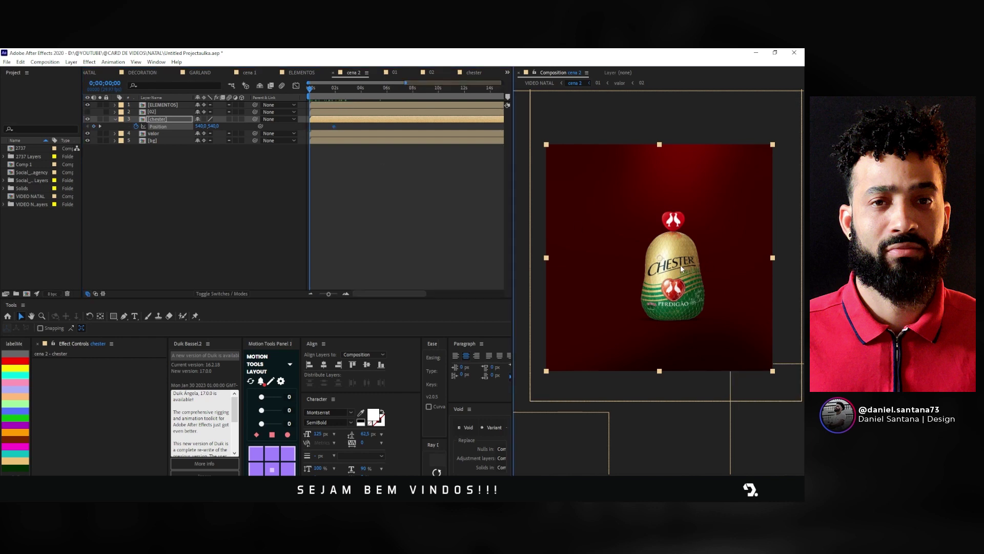
left_click_drag(667, 262, 791, 260)
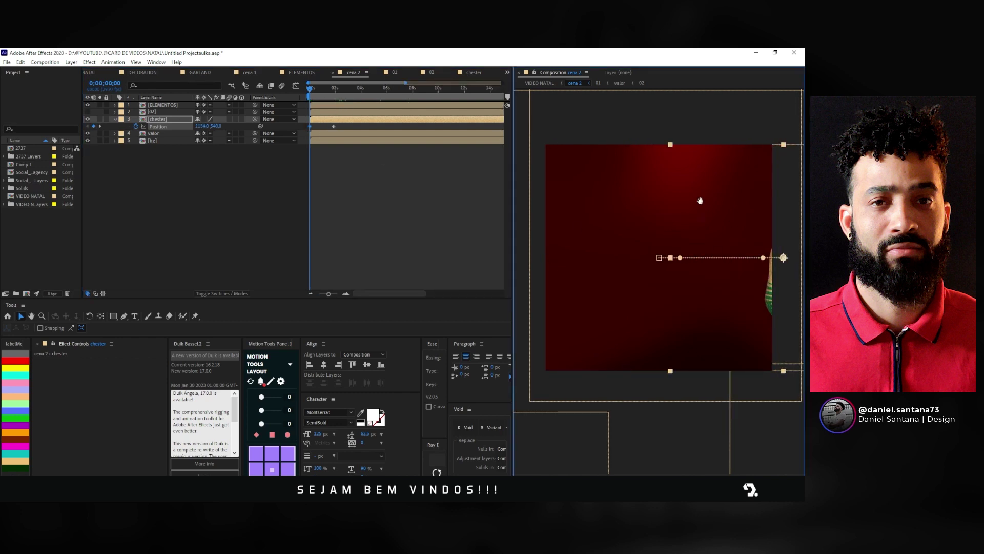
key("space")
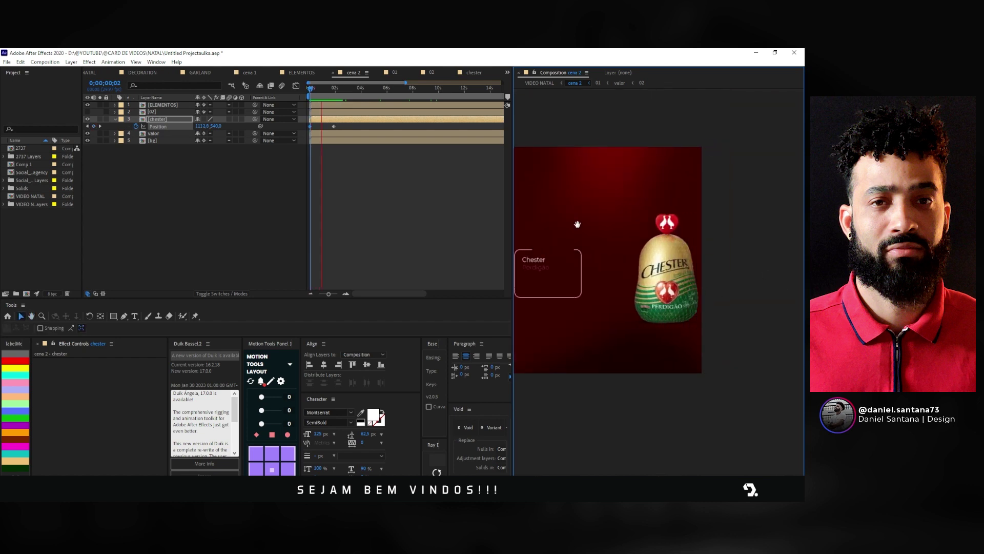
key("space")
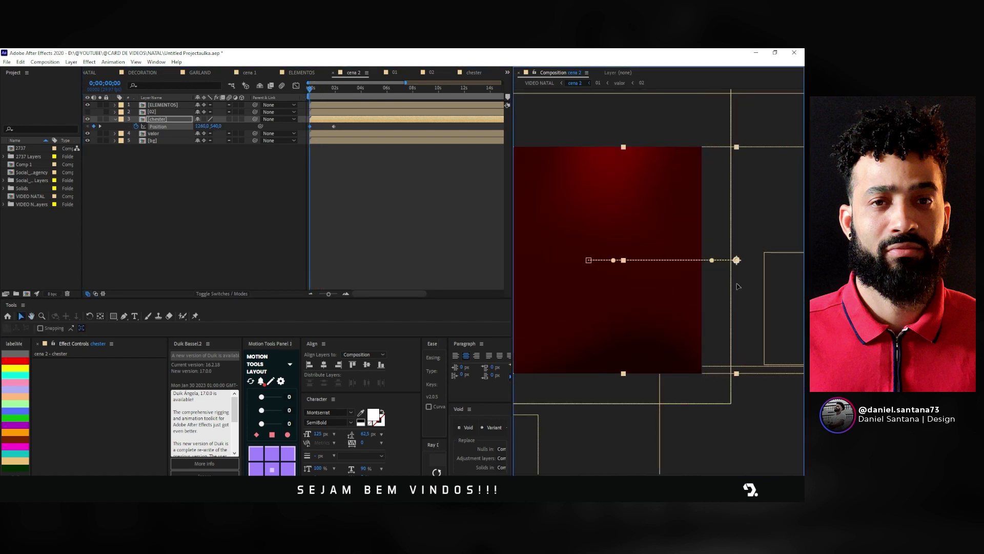
left_click_drag(201, 125, 290, 109)
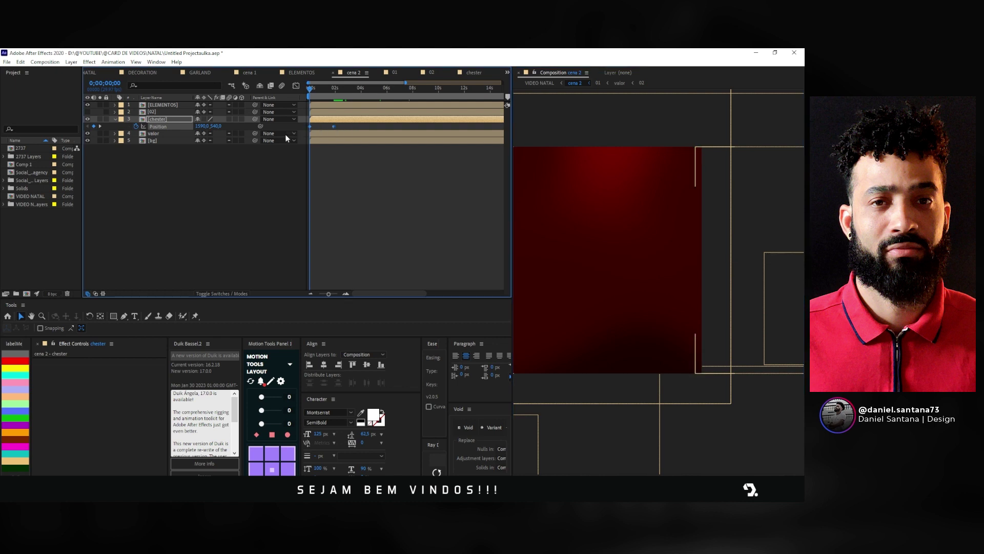
left_click(295, 85)
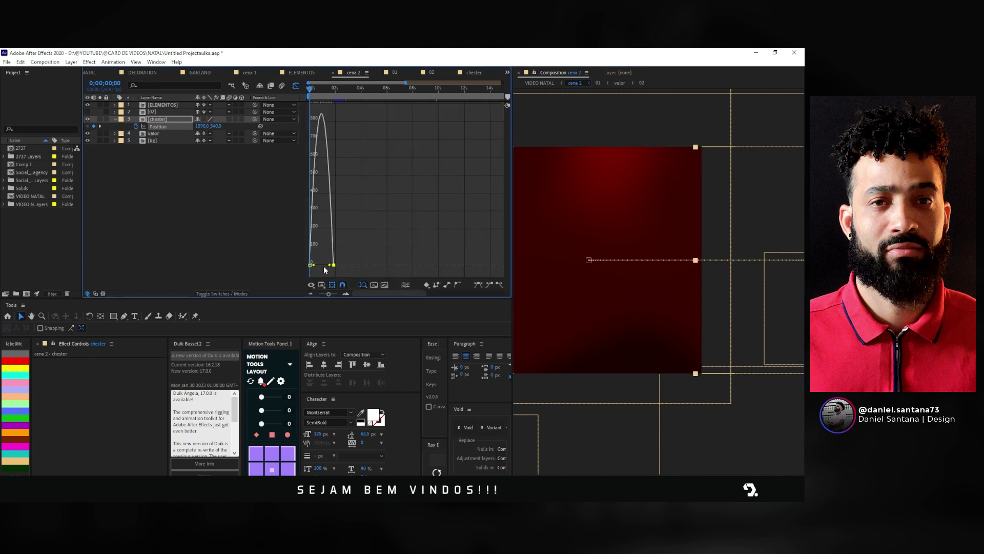
left_click(296, 86)
left_click(272, 192)
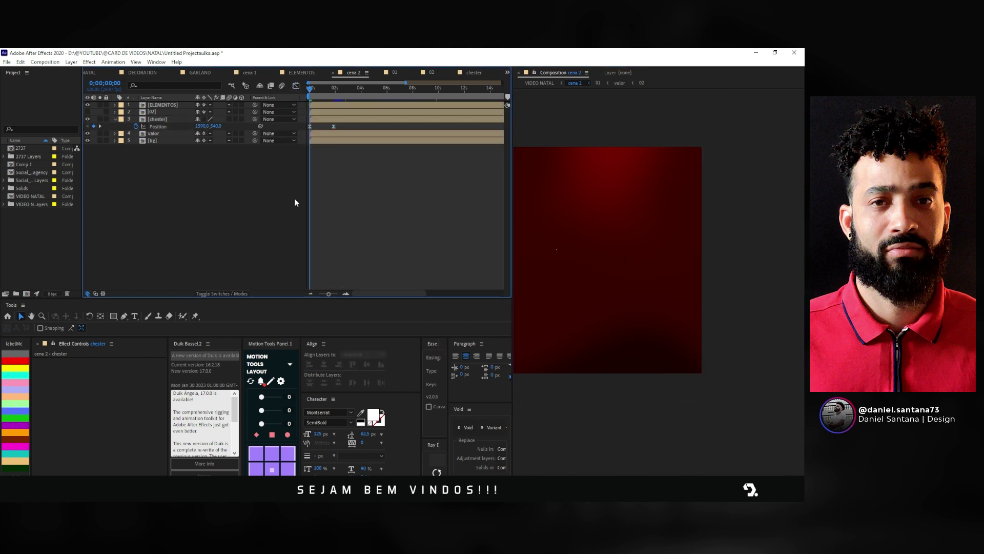
Step: Move the first Position keyframe earlier for a faster slide-in and preview it
key("space")
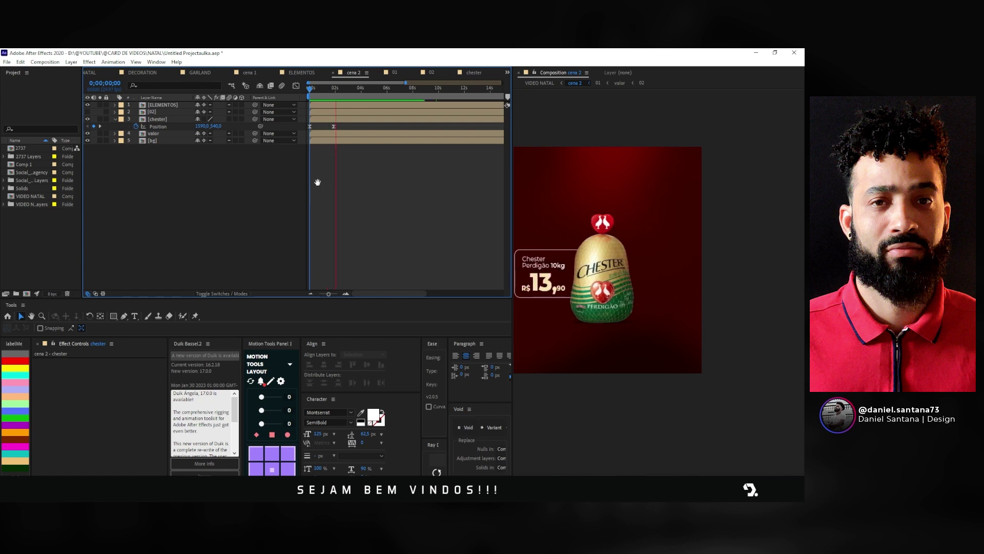
left_click_drag(335, 90, 317, 93)
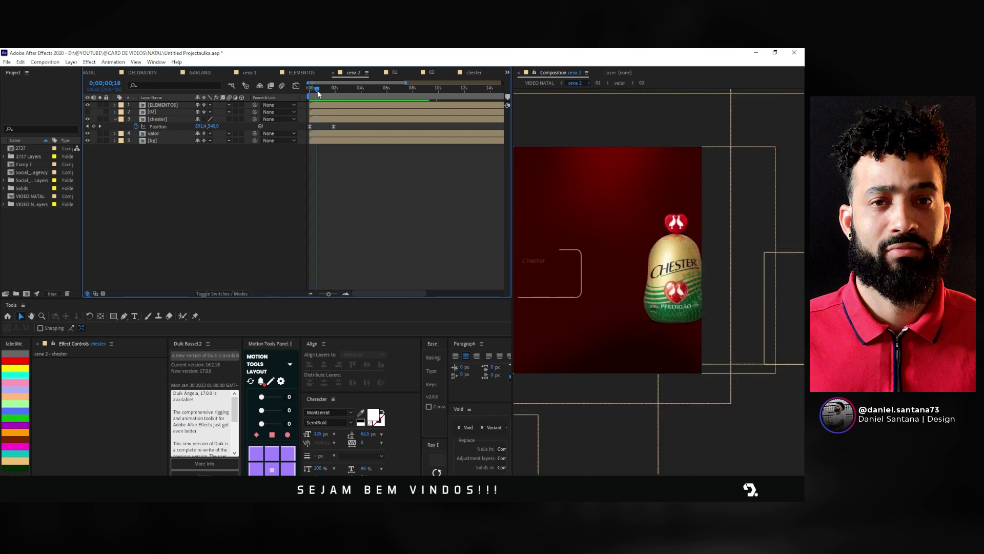
left_click_drag(334, 126, 328, 128)
key("space")
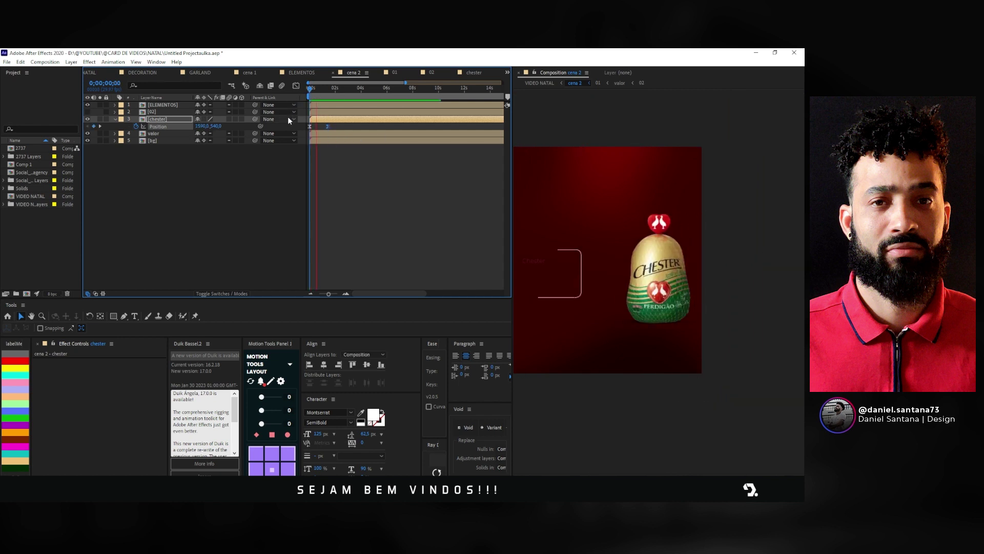
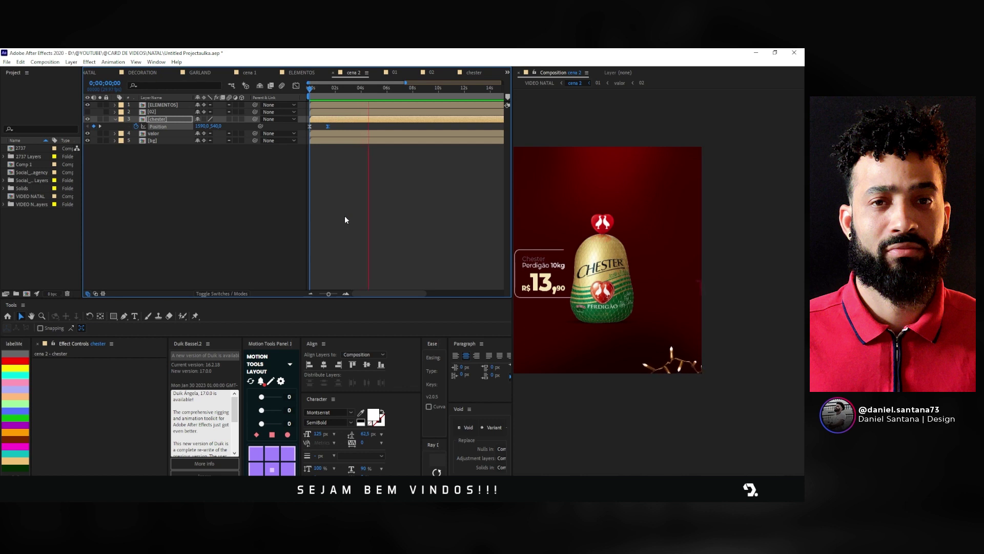
Step: Paste the Chester Position keyframe, then push the product off the right edge later in the scene
key("space")
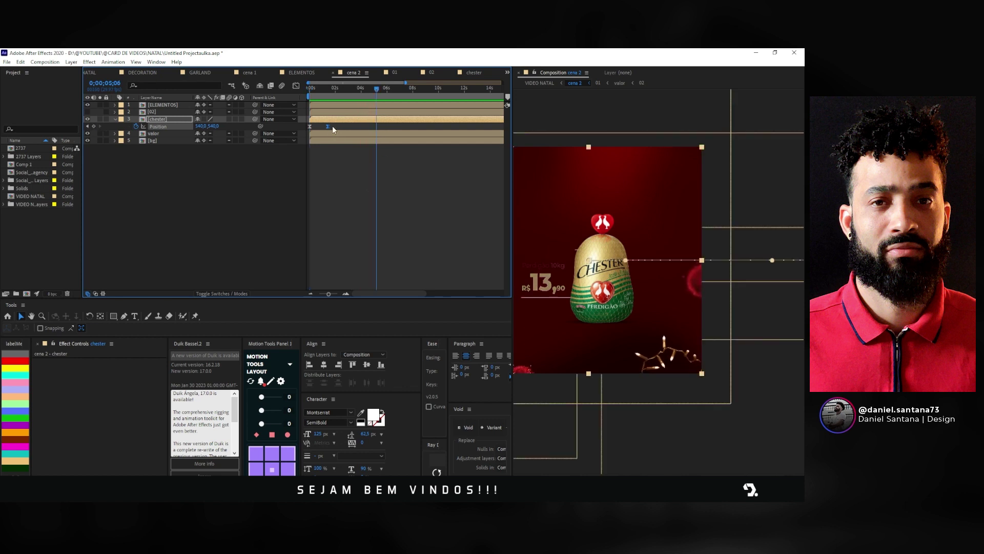
key("ctrl+c")
key("ctrl+v")
left_click_drag(377, 97, 389, 96)
left_click_drag(623, 281, 747, 282)
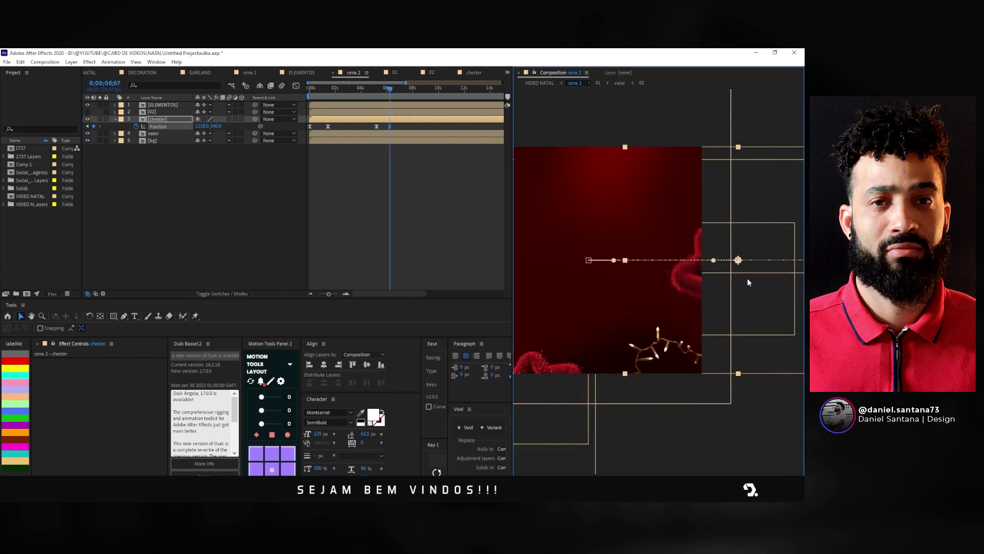
Step: Adjust the Chester exit keyframe timing, return to about 4;08, and select layer 02
left_click(377, 126)
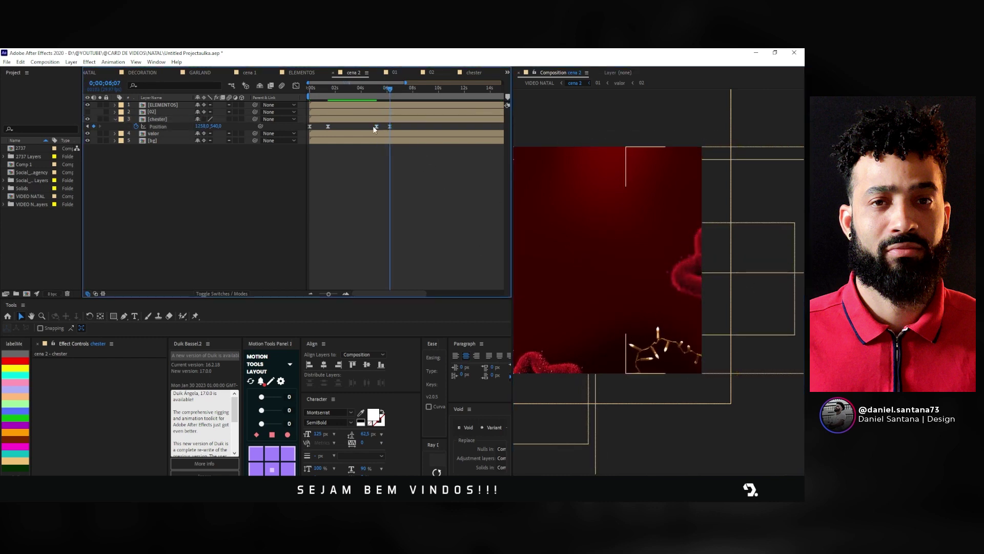
left_click_drag(384, 127, 359, 126)
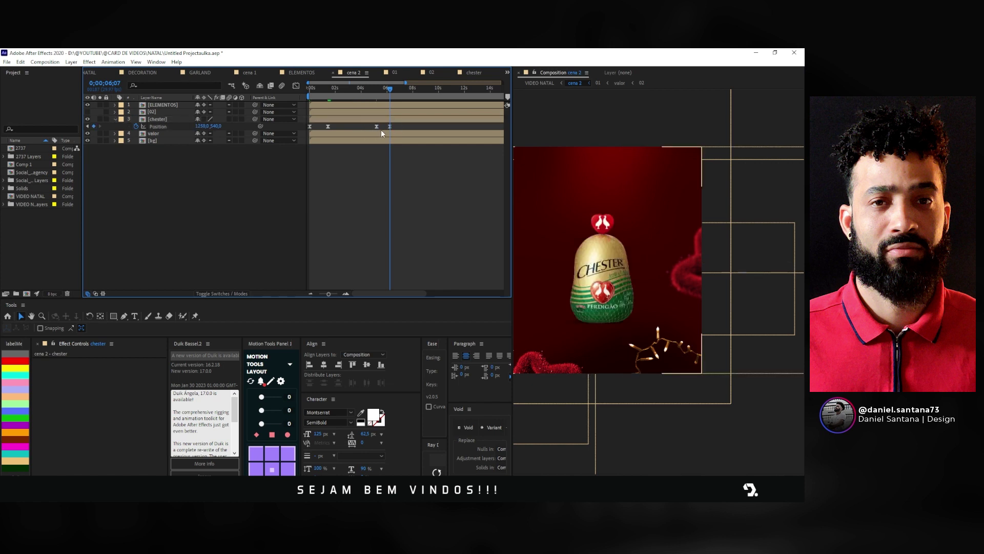
key("ctrl+z")
left_click(377, 127)
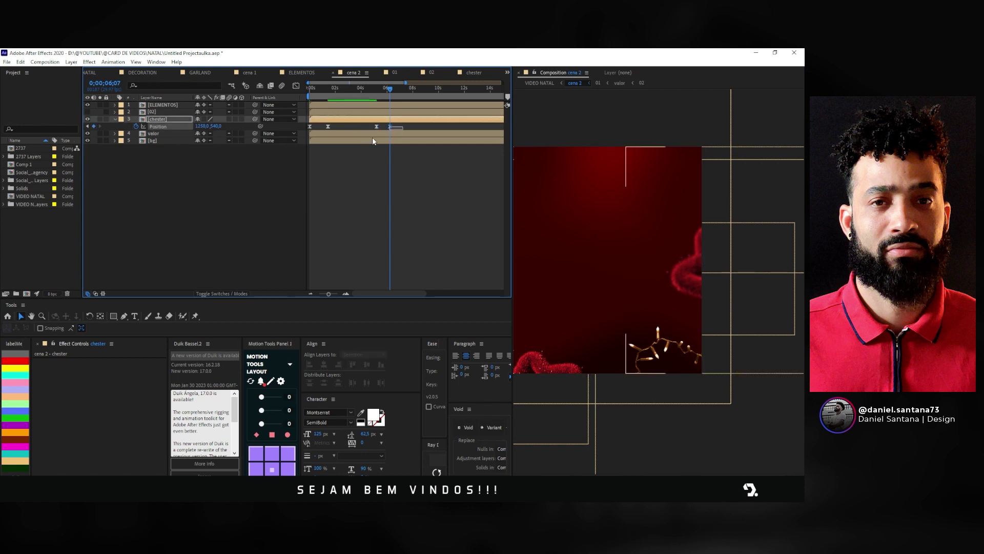
left_click_drag(356, 100, 365, 100)
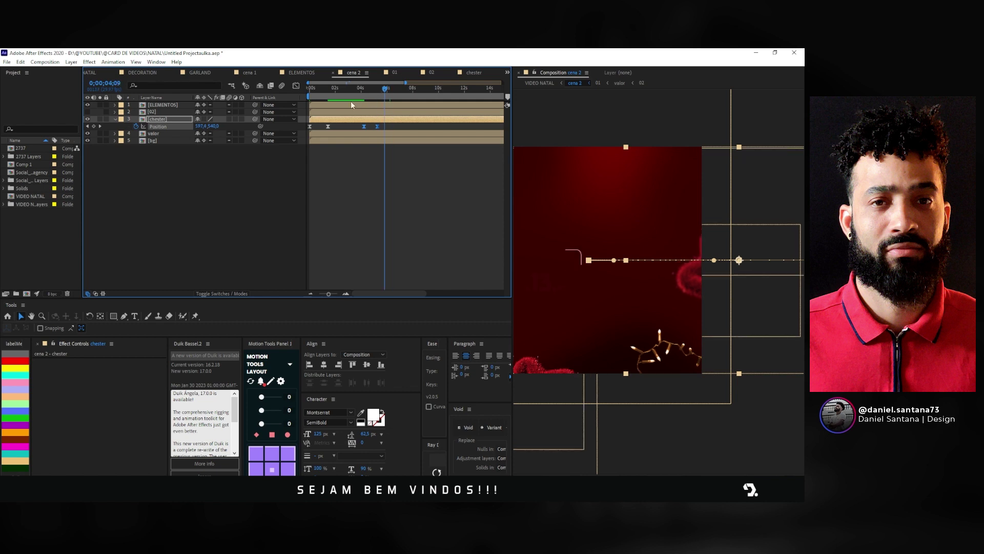
key("Page_Down")
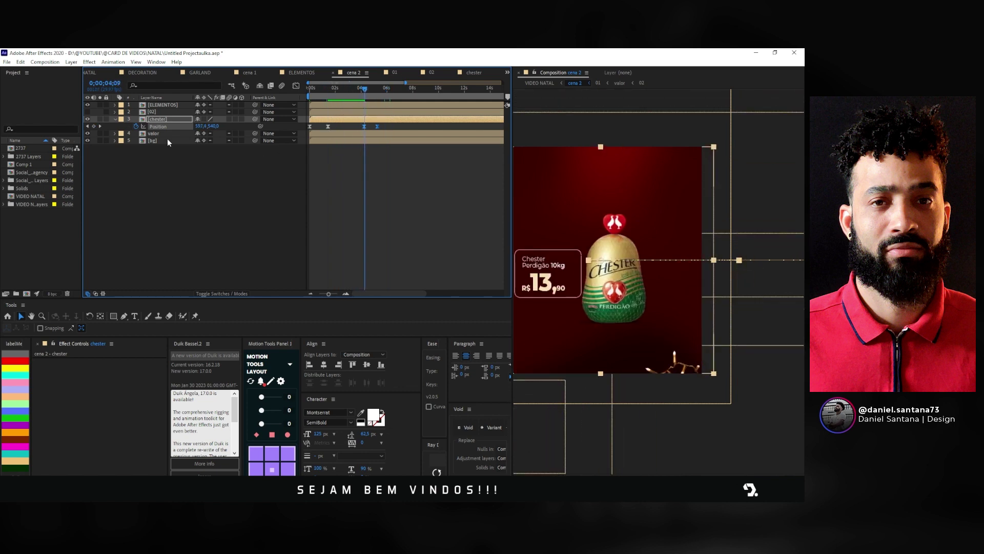
left_click(157, 112)
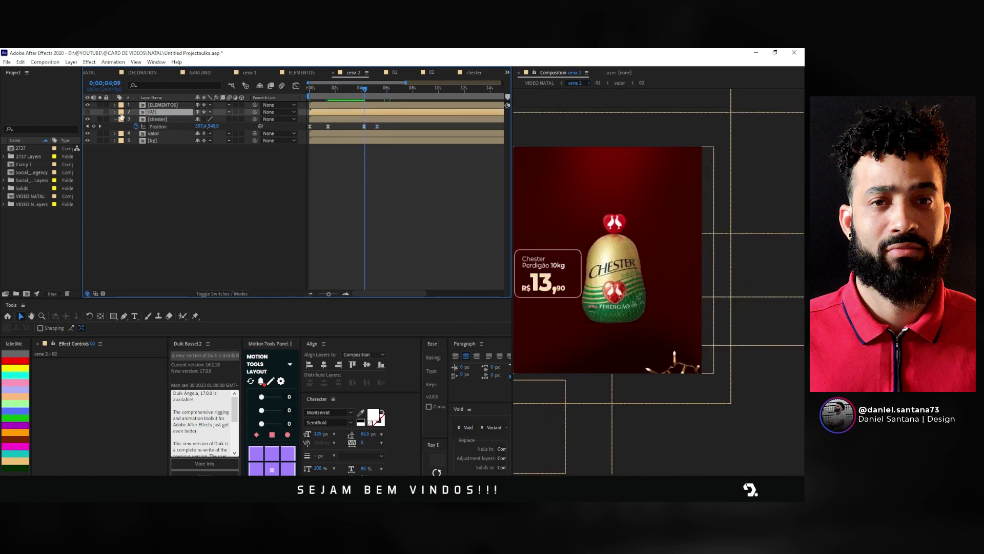
Step: Make layer 02 visible, rename it panetone, and trim it to start at 4;18
left_click(87, 112)
type("panetone")
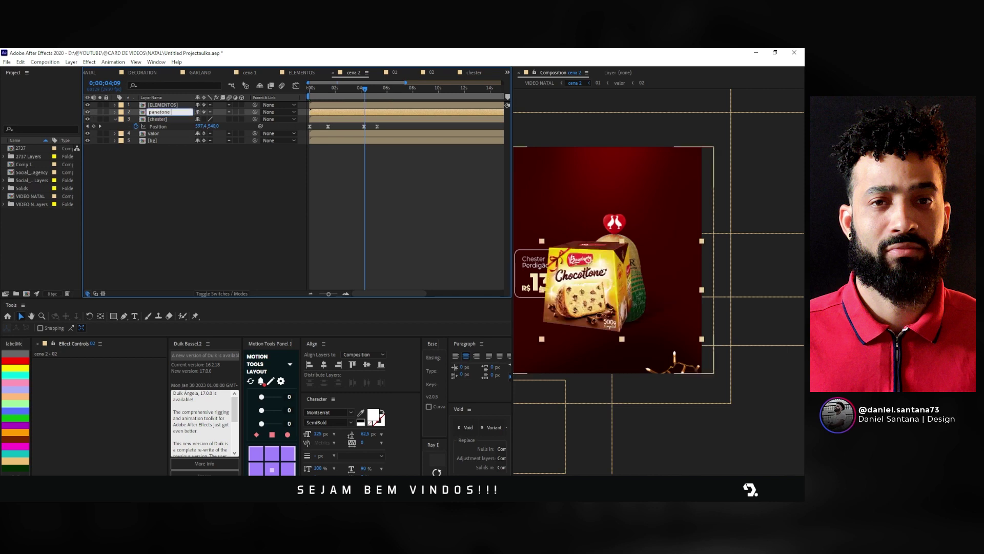
key("Return")
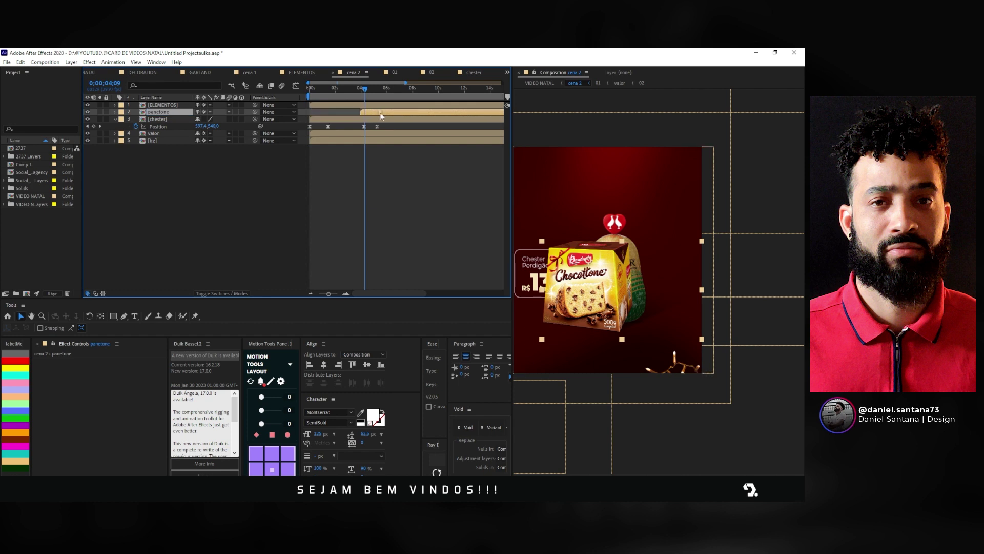
left_click_drag(380, 115, 389, 114)
left_click(369, 89)
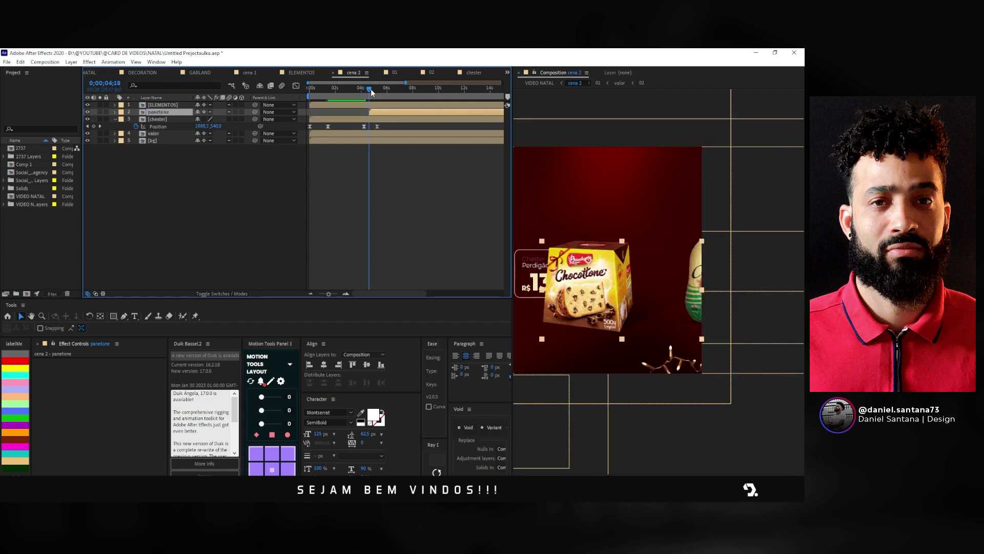
Step: Add a panetone Position keyframe with the panettone off the right edge, then preview
key("alt+shift+p")
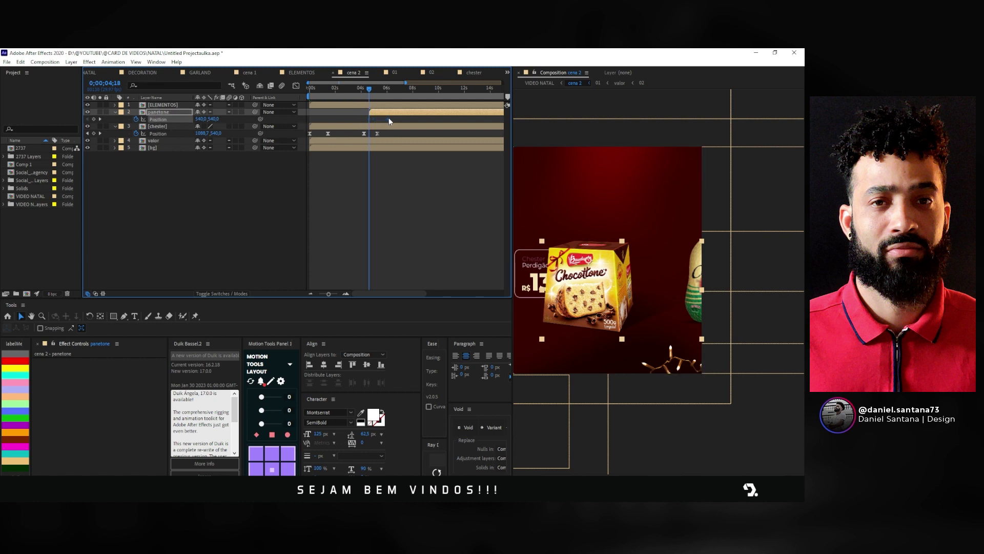
mouse_move(372, 121)
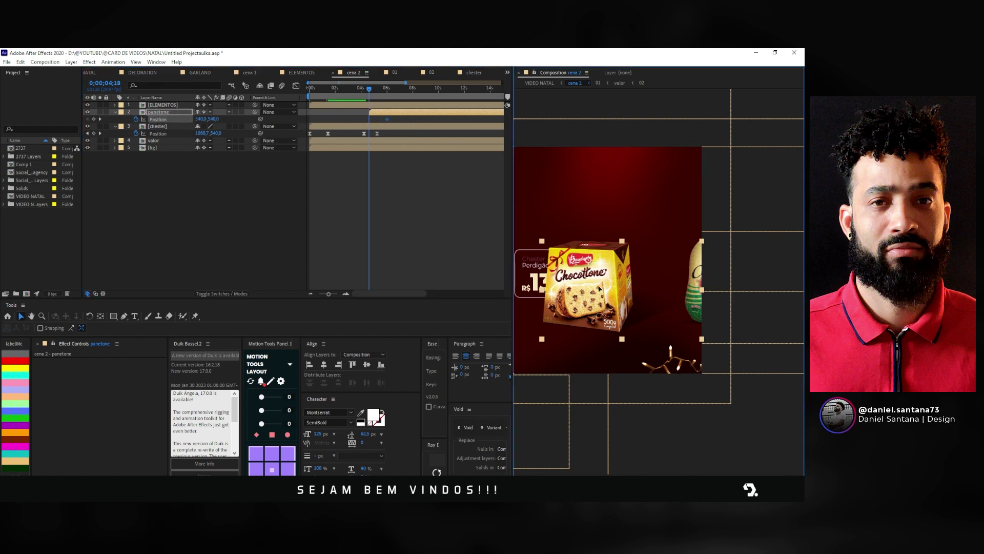
left_click_drag(523, 266, 678, 216)
left_click(386, 119)
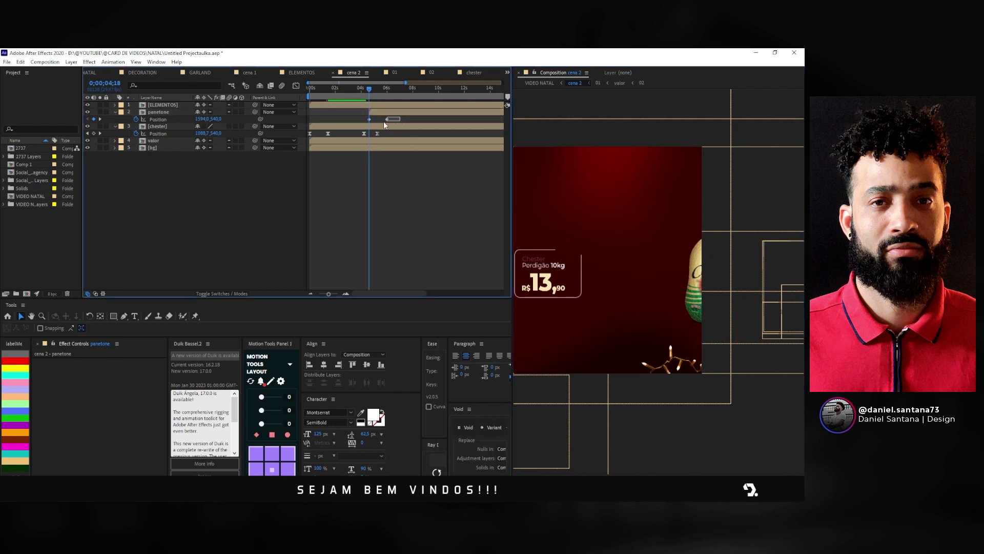
key("space")
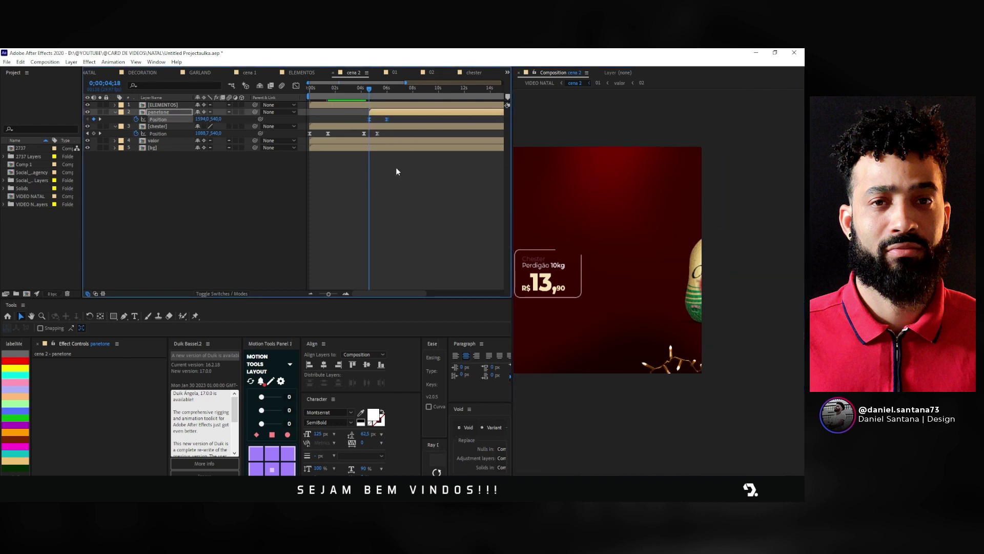
Step: Shift the panetone layer slightly earlier and preview the Chester-to-panettone transition
left_click(388, 115)
left_click_drag(389, 115, 383, 121)
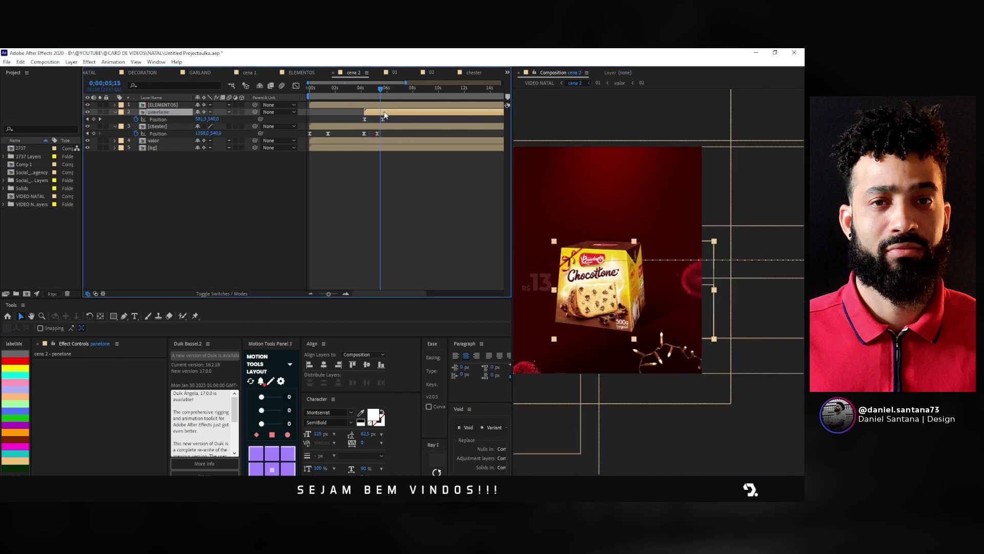
left_click(380, 119)
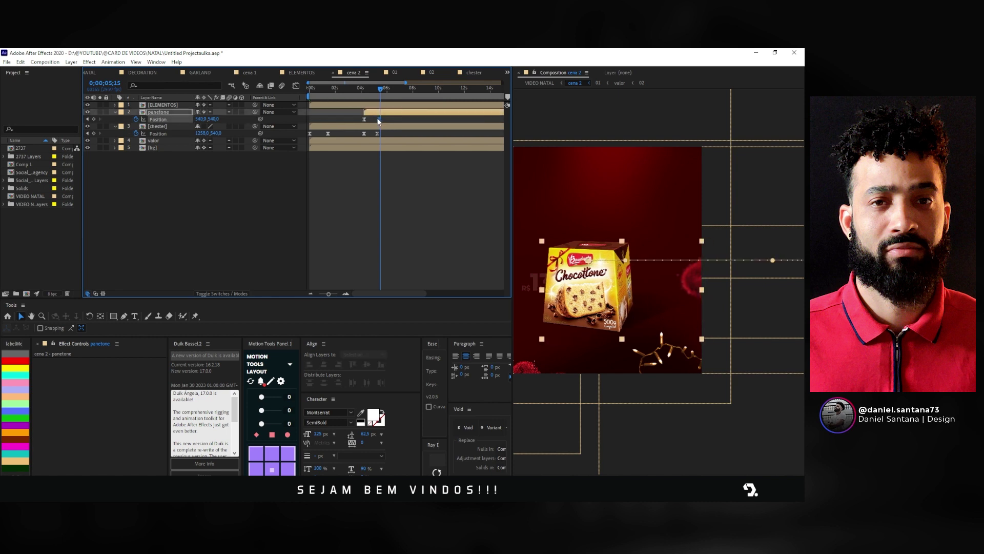
left_click(359, 96)
key("space")
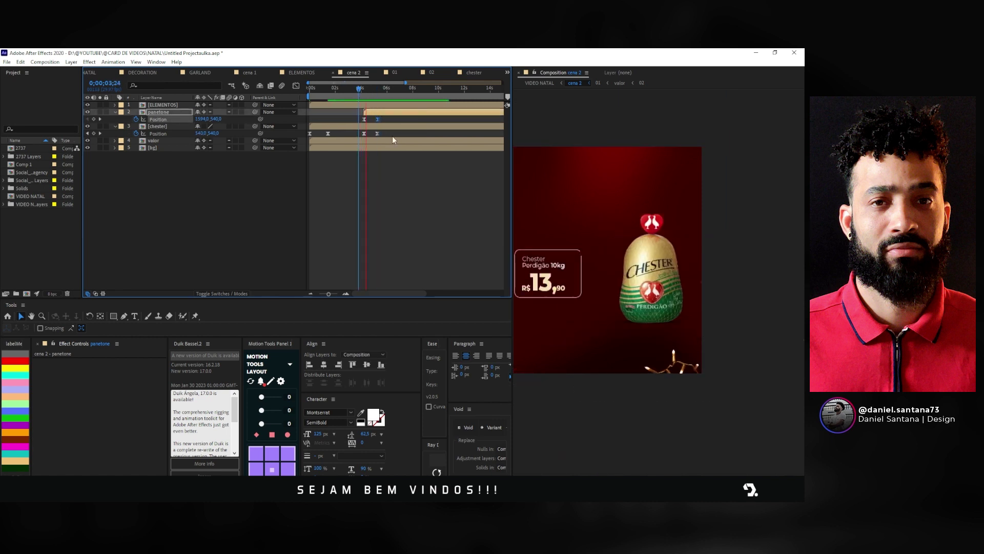
Step: Nudge the panetone layer timing and preview the panettone entrance between 4;00 and 6;12
left_click_drag(388, 113, 394, 114)
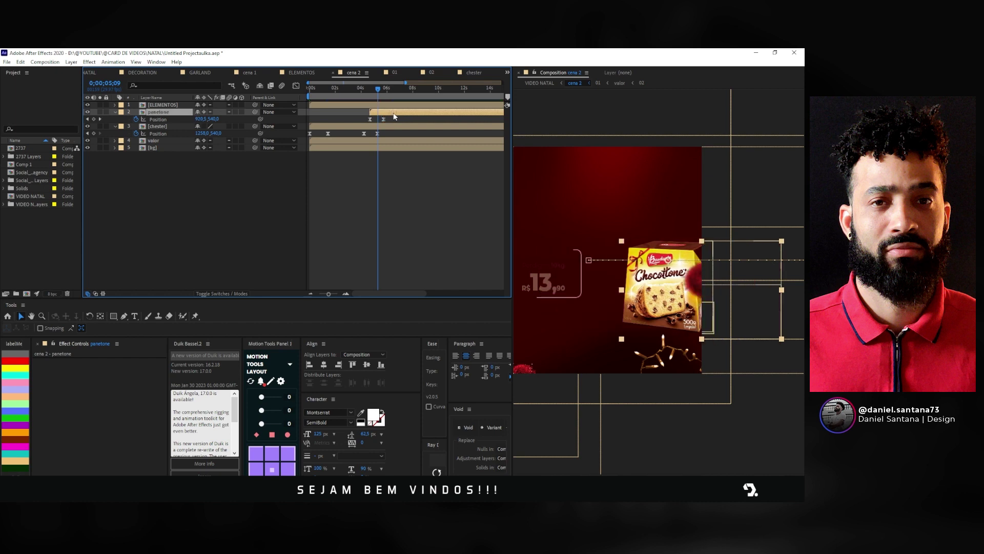
left_click(386, 118)
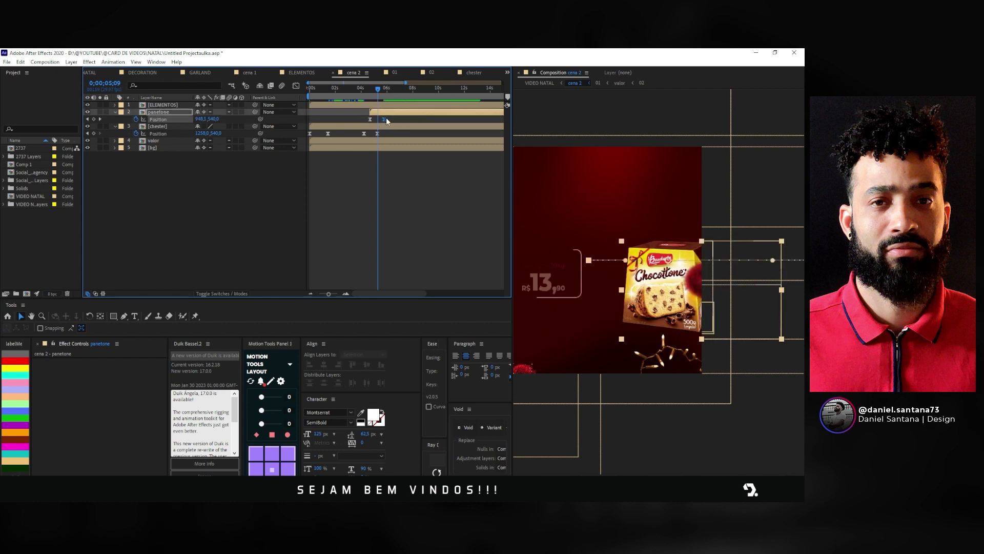
key("space")
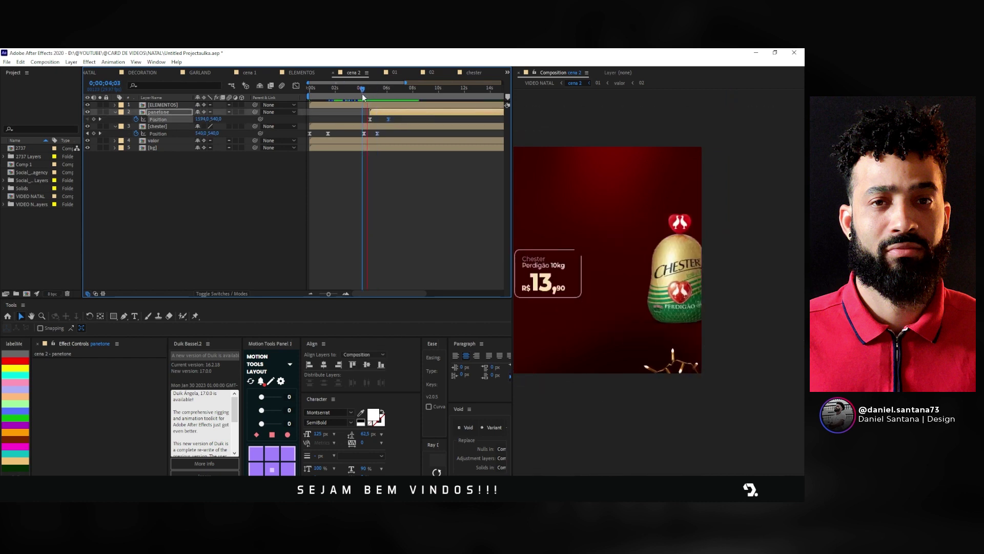
key("space")
key("equal")
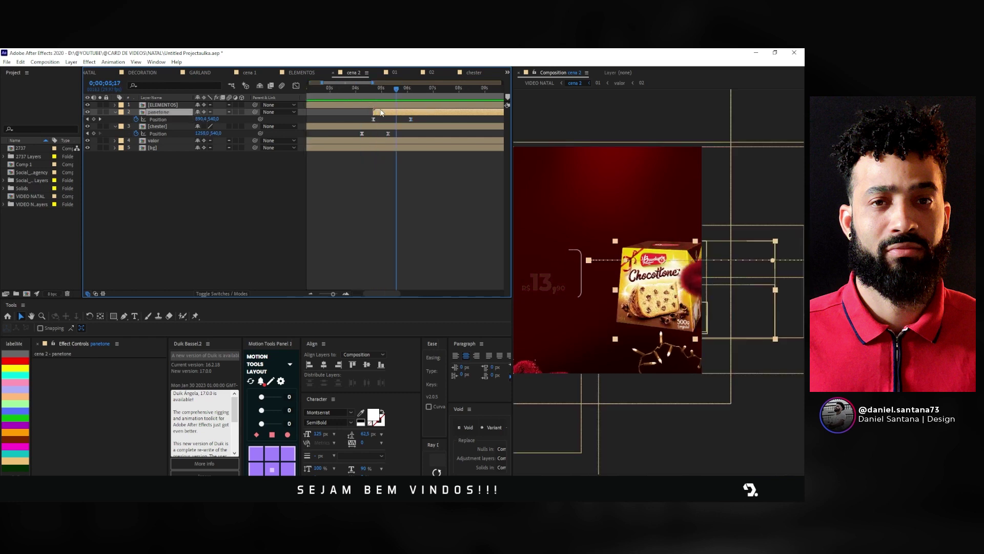
key("space")
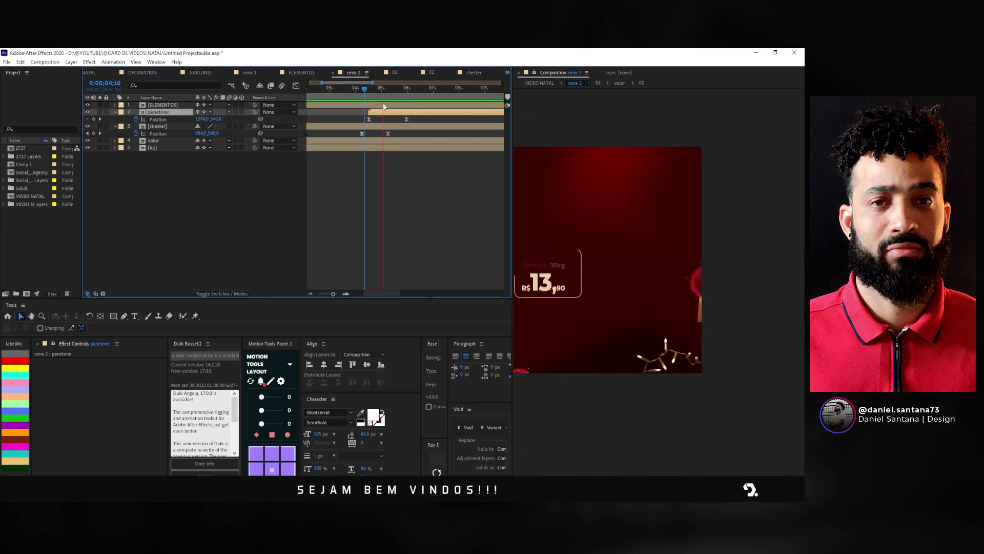
left_click(355, 90)
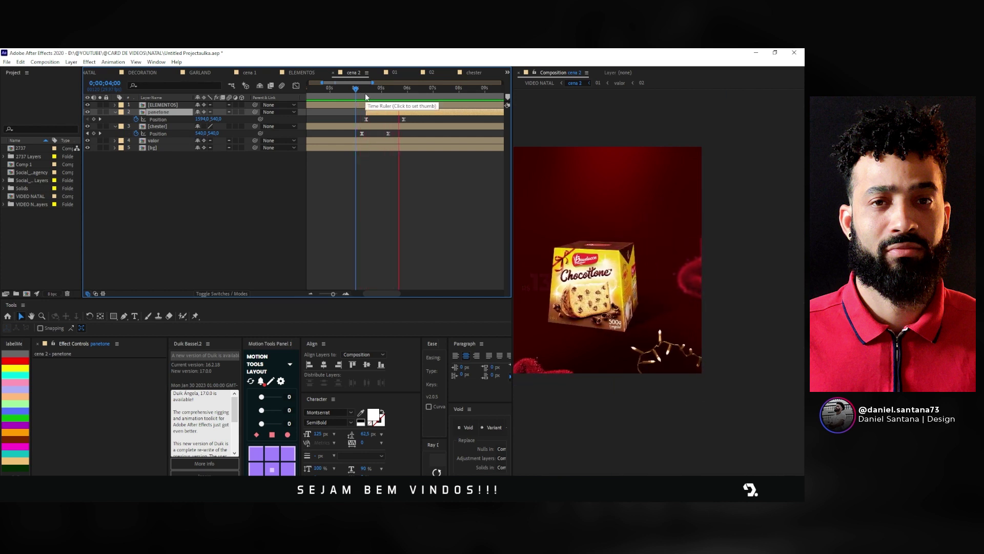
key("space")
key("space")
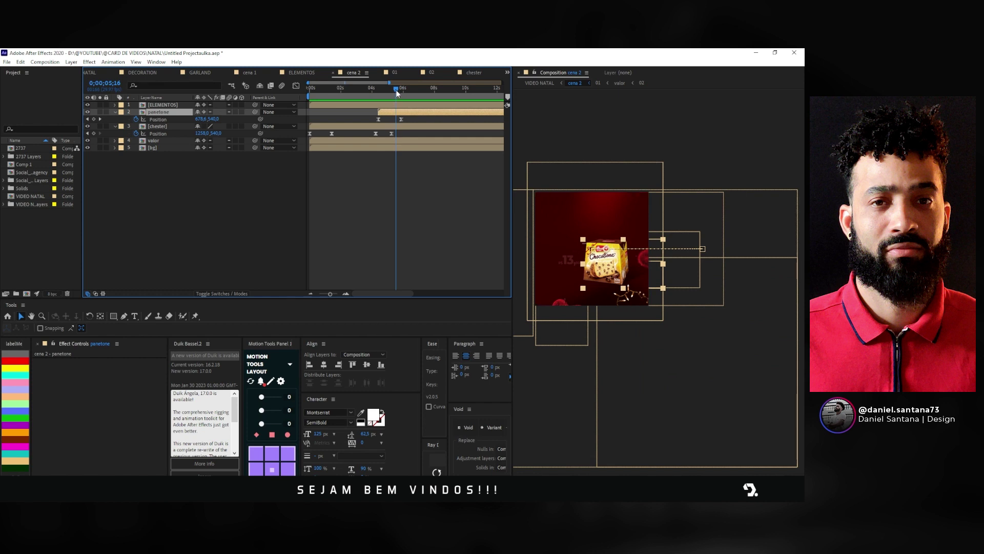
mouse_move(396, 92)
left_mouse_down()
mouse_move(372, 136)
mouse_move(414, 112)
mouse_move(415, 93)
left_mouse_up()
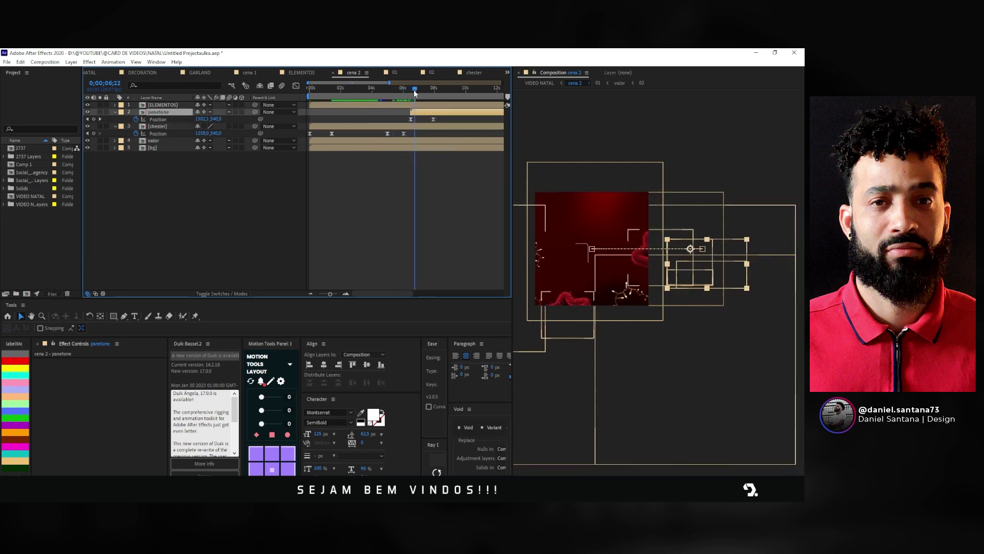
mouse_move(415, 93)
left_mouse_down()
mouse_move(402, 97)
mouse_move(402, 114)
left_mouse_up()
key("space")
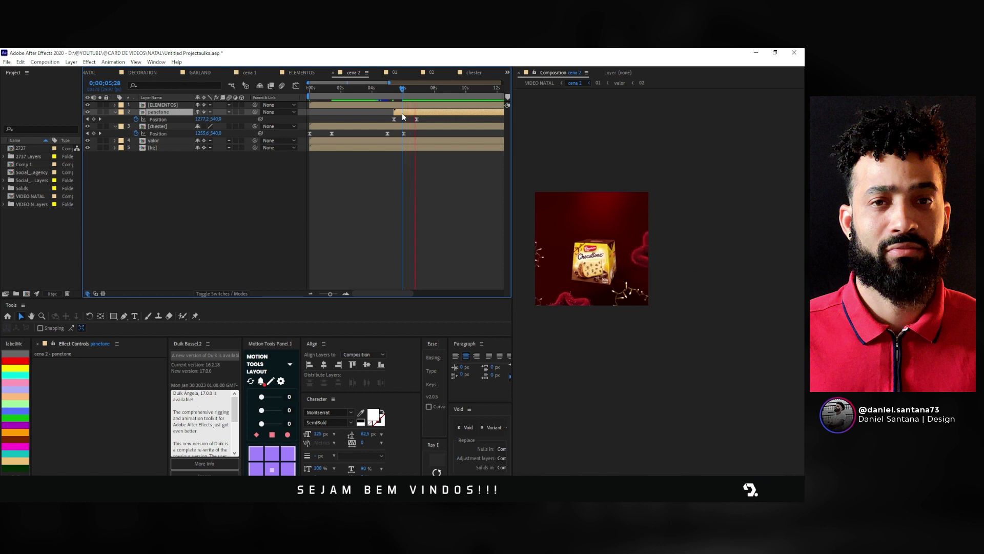
key("space")
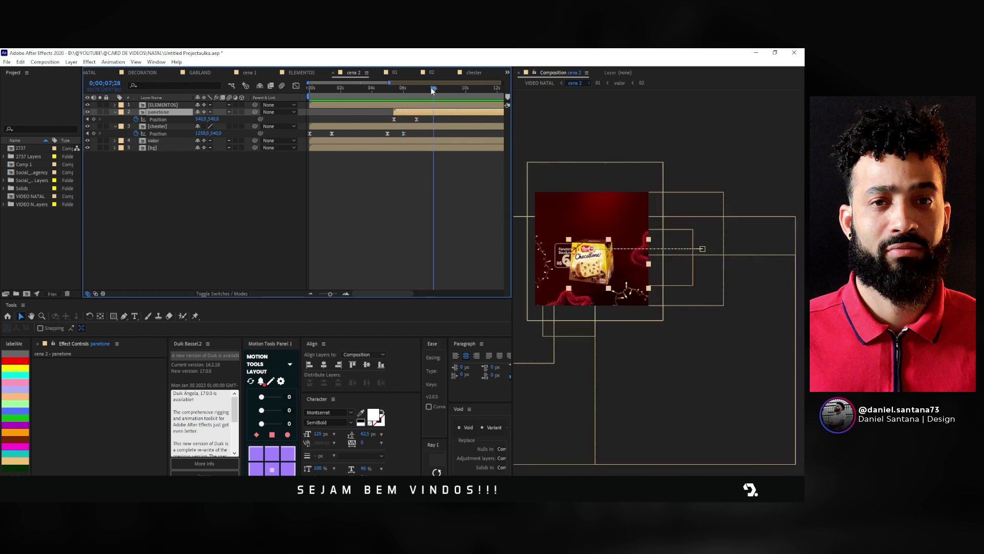
Step: Raise the panettone box higher in the frame across both Position keyframes
left_click_drag(432, 90, 417, 90)
left_click(416, 119)
left_click_drag(587, 257, 621, 271)
scroll(592, 252, "up", 2)
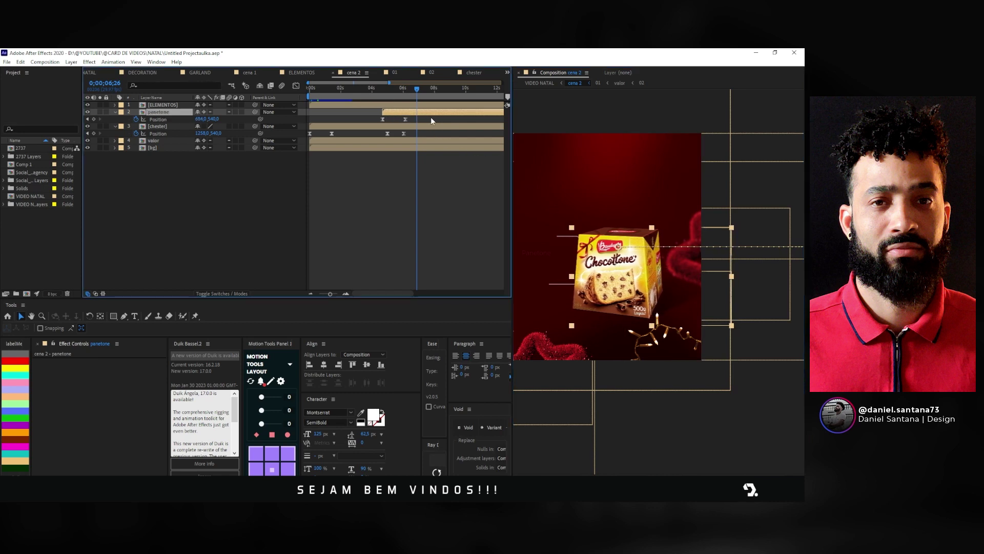
left_click_drag(430, 117, 394, 122)
left_click(623, 277)
left_click_drag(623, 276, 623, 272)
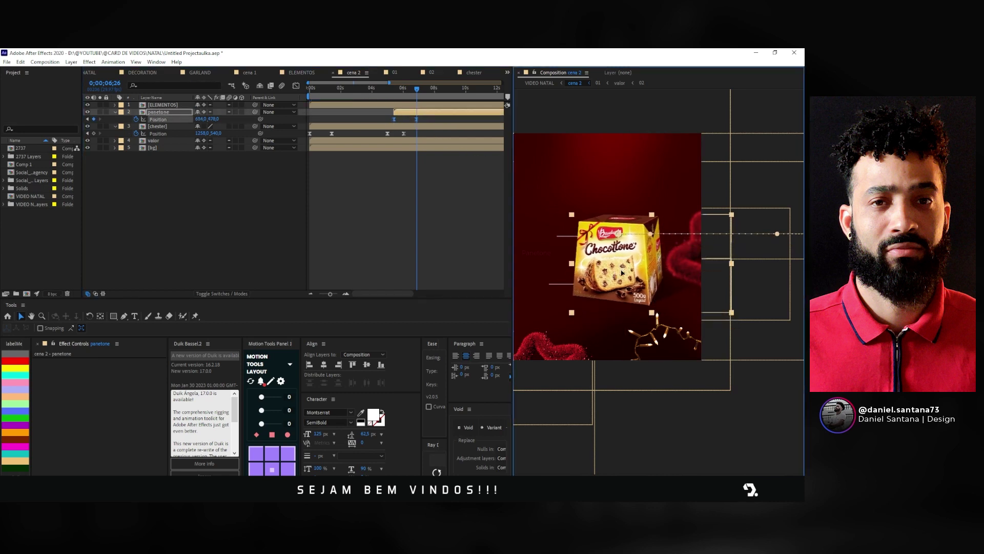
Step: Shrink the panettone box slightly and return to the start of cena 2
mouse_move(417, 90)
left_mouse_down()
mouse_move(378, 91)
mouse_move(439, 106)
left_mouse_up()
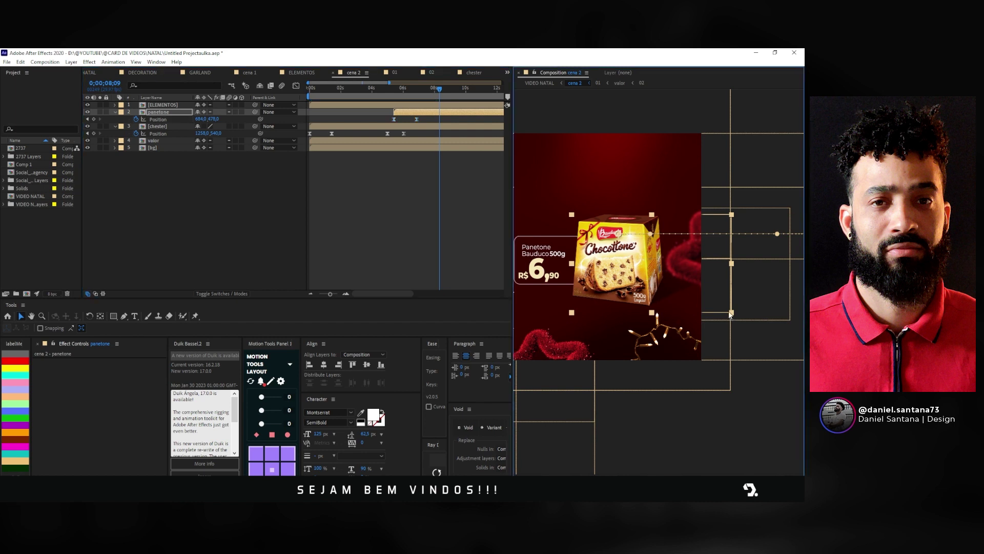
left_click_drag(726, 310, 725, 309)
scroll(639, 258, "down", 2)
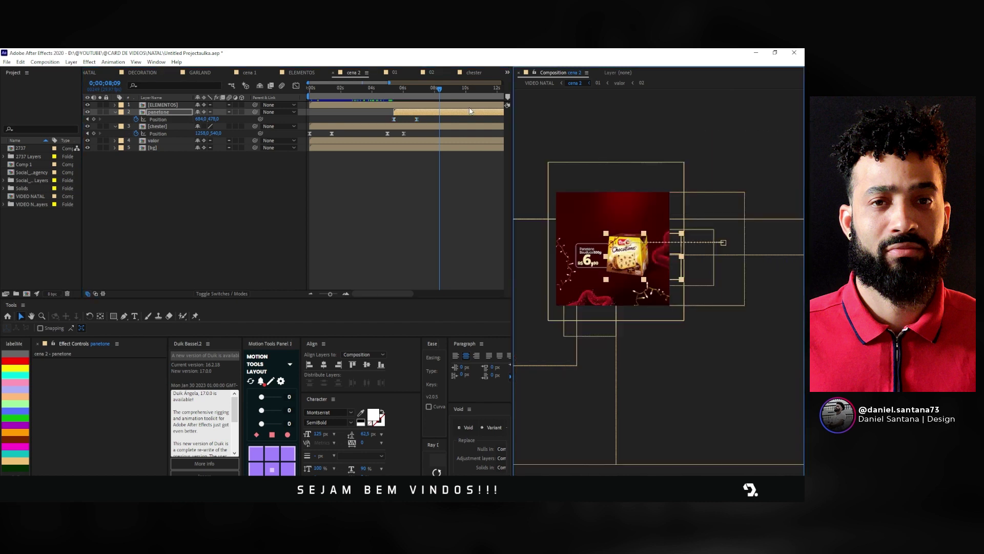
left_click_drag(431, 91, 273, 103)
Step: Preview cena 2 fitted in the viewer, then switch to the chester composition
key("space")
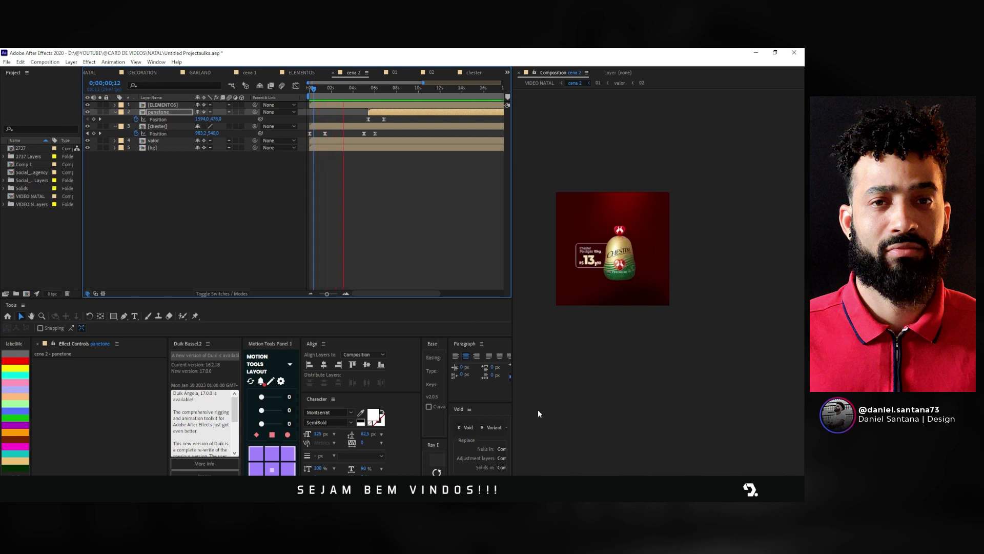
key("shift+slash")
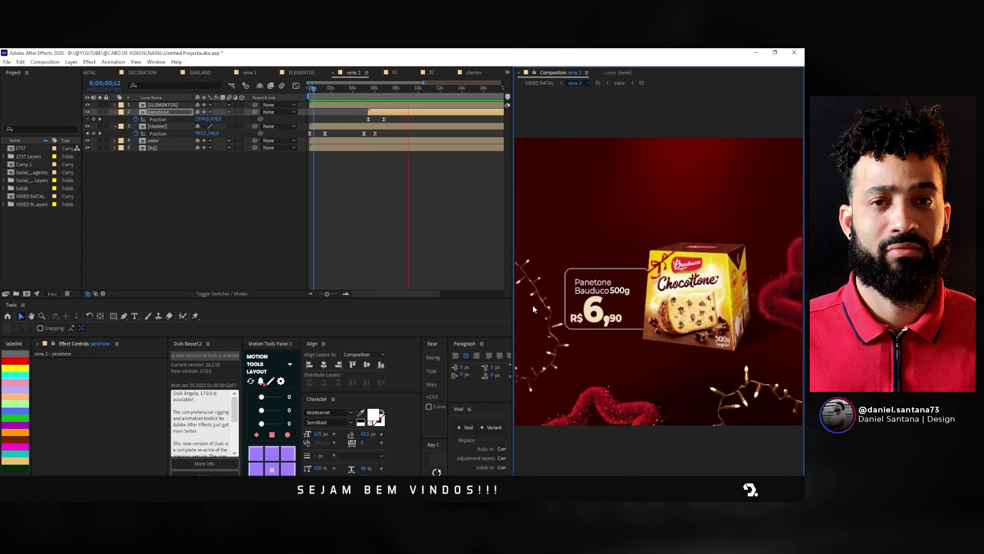
key("space")
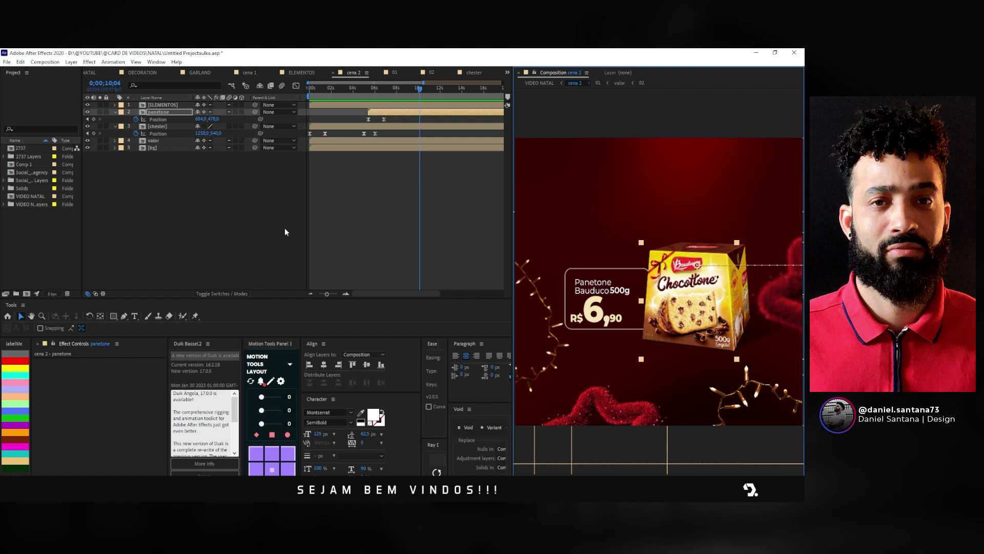
left_click(191, 228)
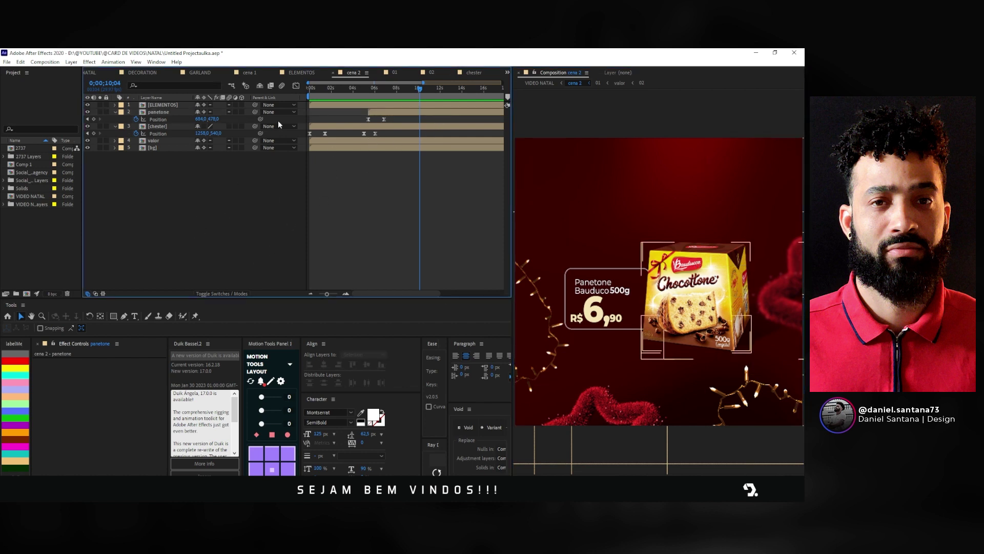
left_click(474, 73)
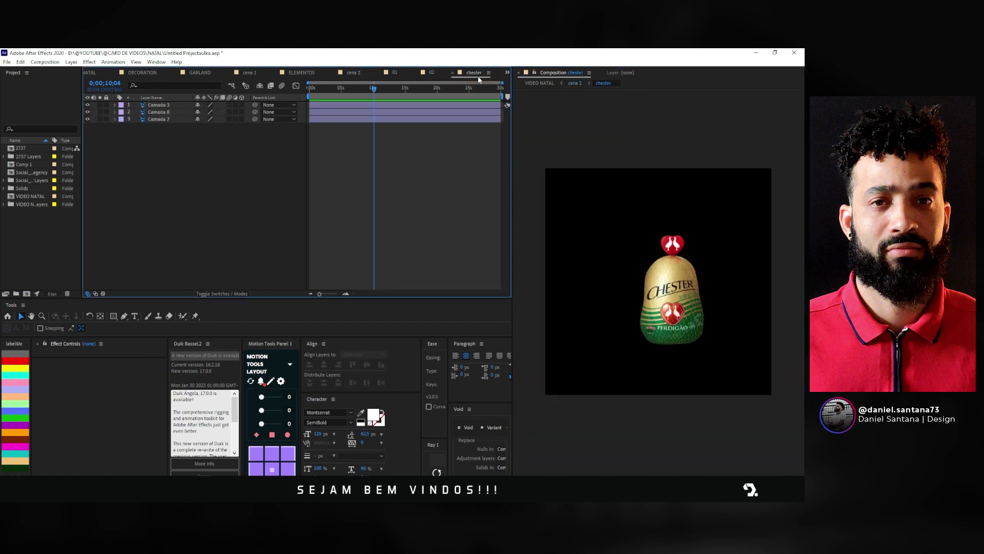
Step: Close the extra timelines and review VIDEO NATAL around the 3-second mark
key("ctrl+w")
key("ctrl+w")
key("ctrl+w")
key("ctrl+w")
key("ctrl+w")
key("ctrl+w")
key("ctrl+w")
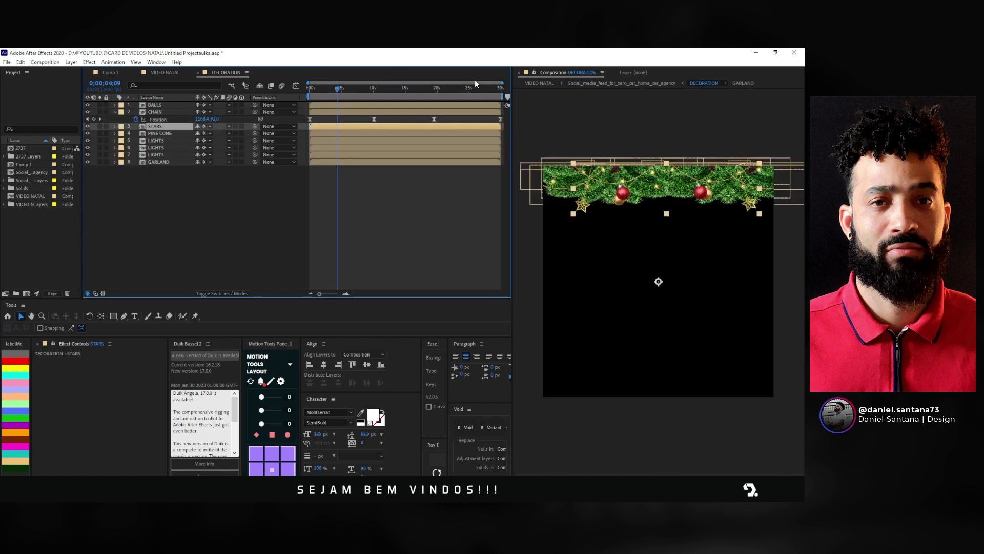
left_click(162, 72)
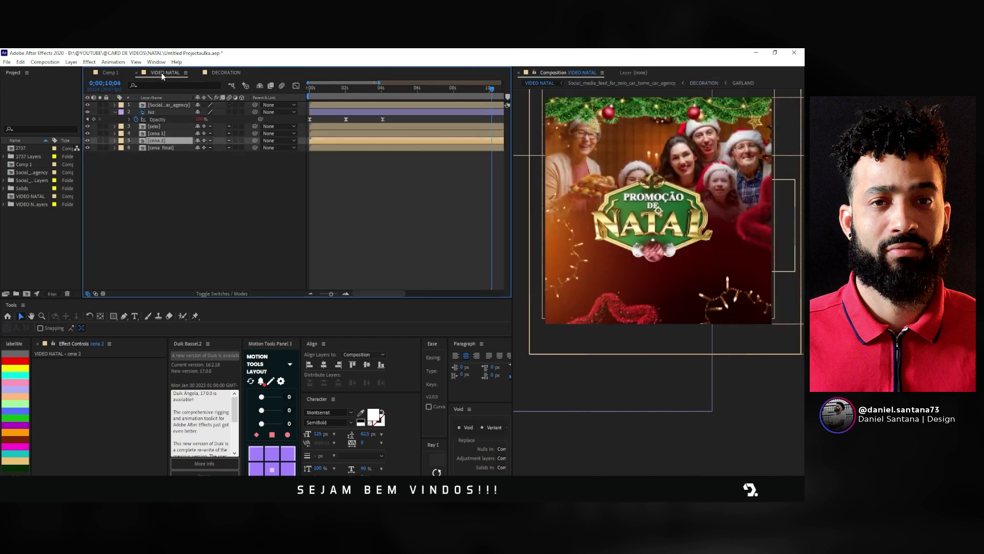
left_click(371, 91)
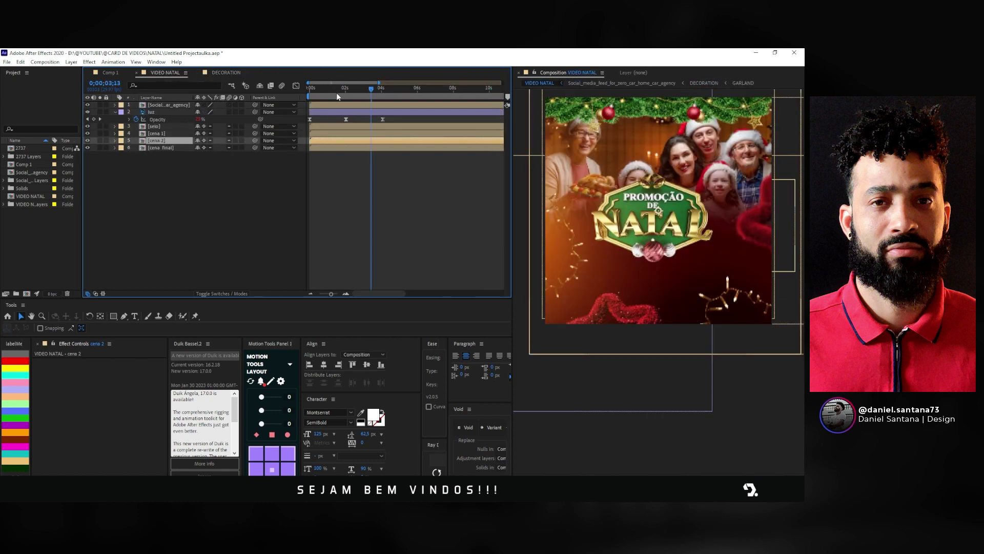
left_click_drag(337, 93, 370, 92)
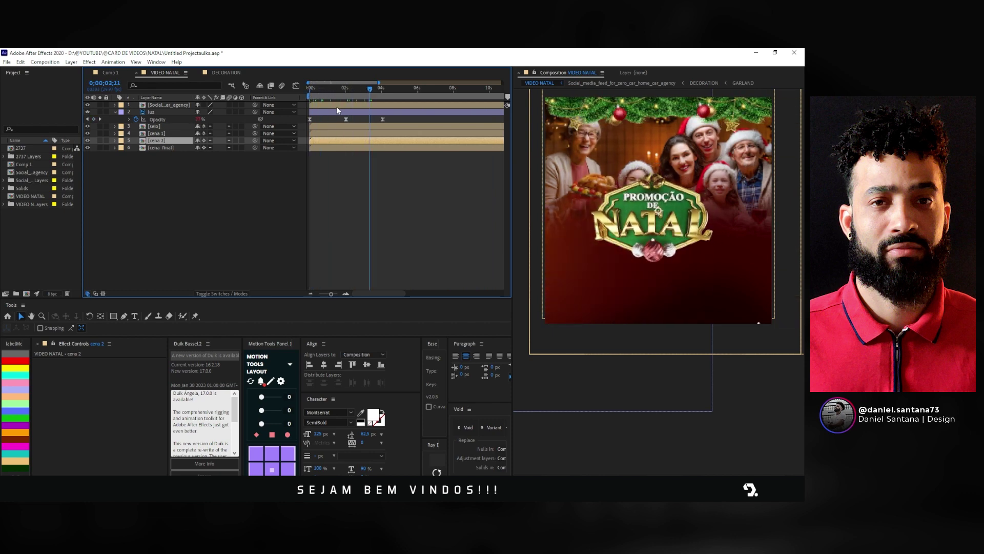
Step: Open cena final, select the Feliz, Natal and Boas Festas! layers, and move to about 2 seconds
double_click(158, 148)
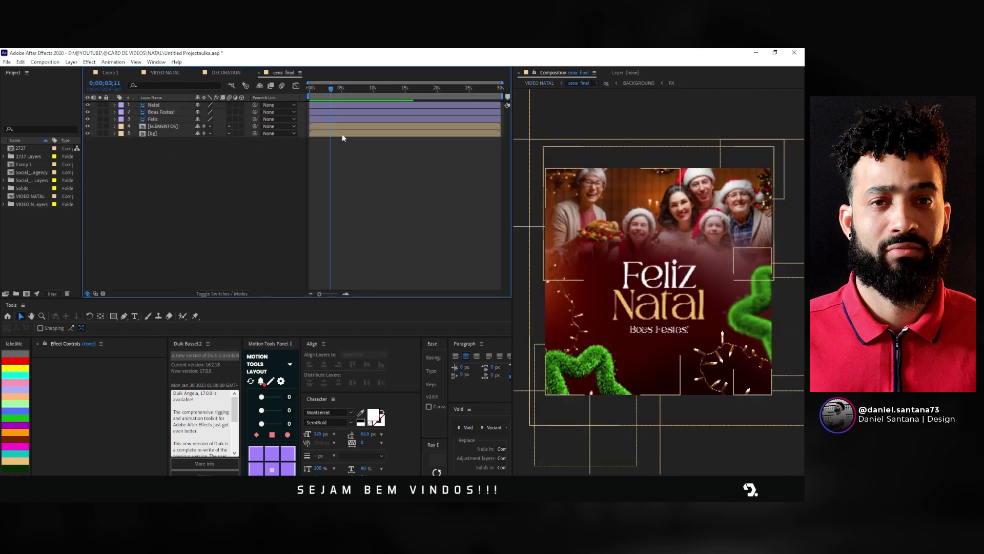
left_click(154, 119)
left_click(159, 105, "shift")
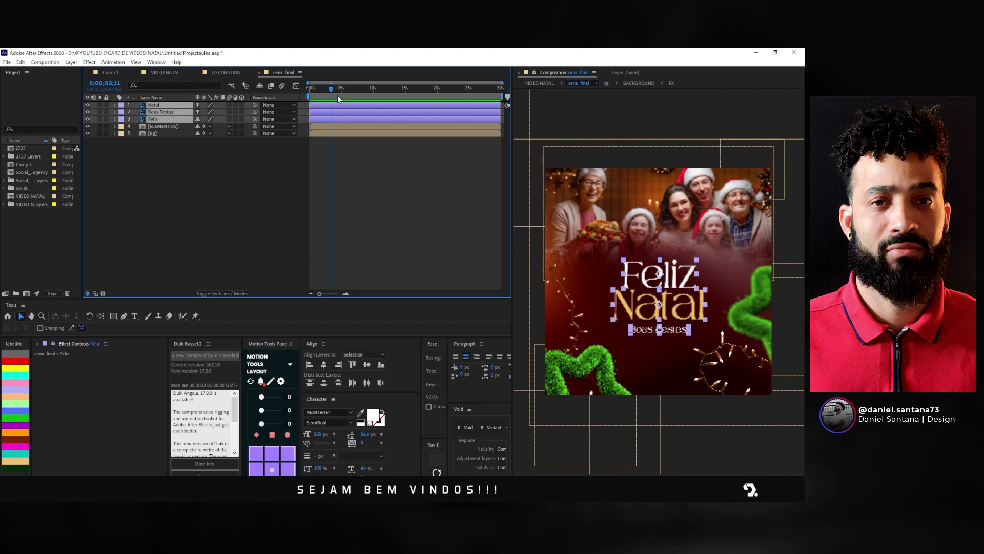
left_click(309, 93)
key("equal")
left_click_drag(309, 90, 343, 90)
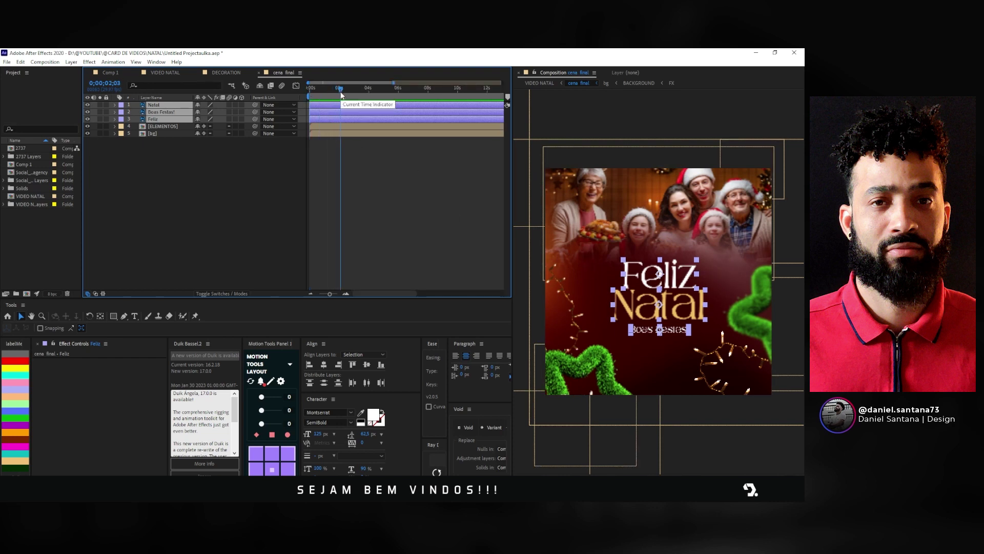
Step: Start Position keyframes at 2 seconds on the three text layers and reorder them
key("p")
left_click(137, 113)
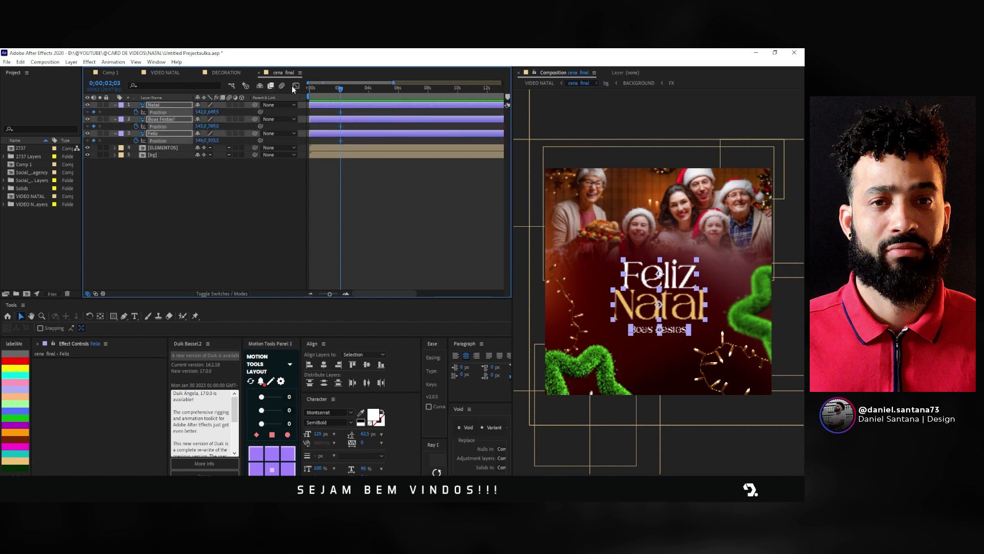
left_click_drag(337, 88, 303, 91)
left_click(460, 252)
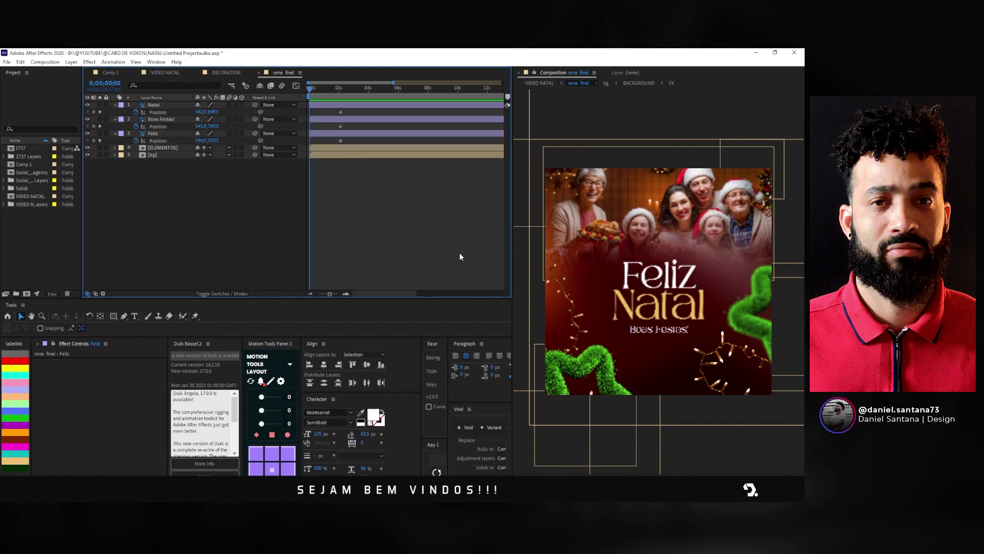
left_click(345, 106)
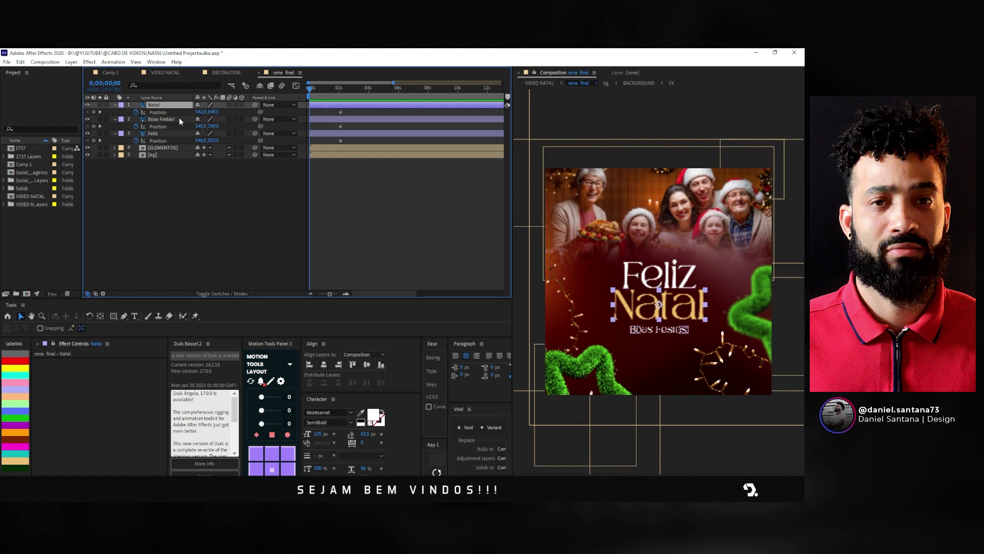
mouse_move(179, 120)
left_mouse_down()
mouse_move(162, 104)
mouse_move(162, 137)
left_mouse_up()
Step: At 0 seconds, push Feliz off to the right and shift Natal to the left
left_click(162, 134)
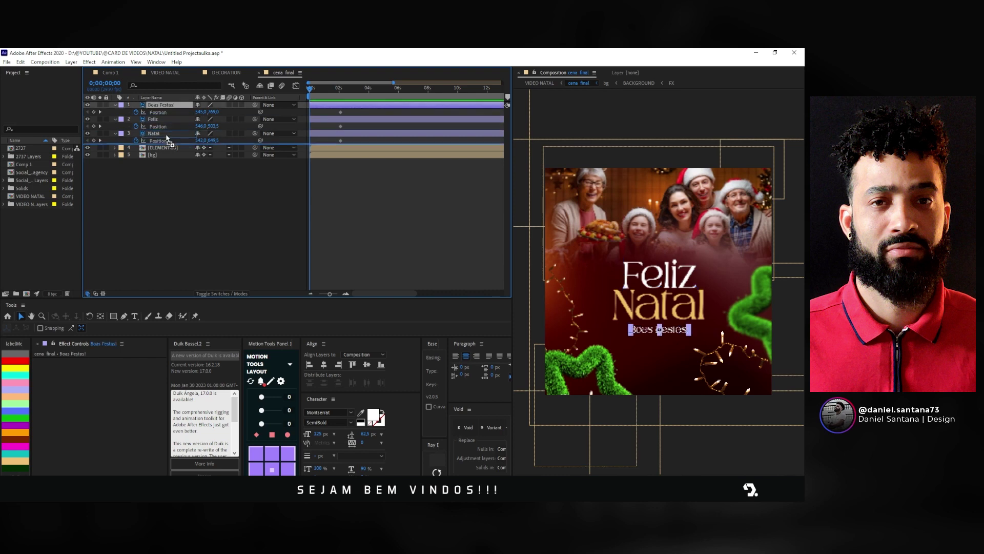
left_click(201, 208)
left_click(164, 104)
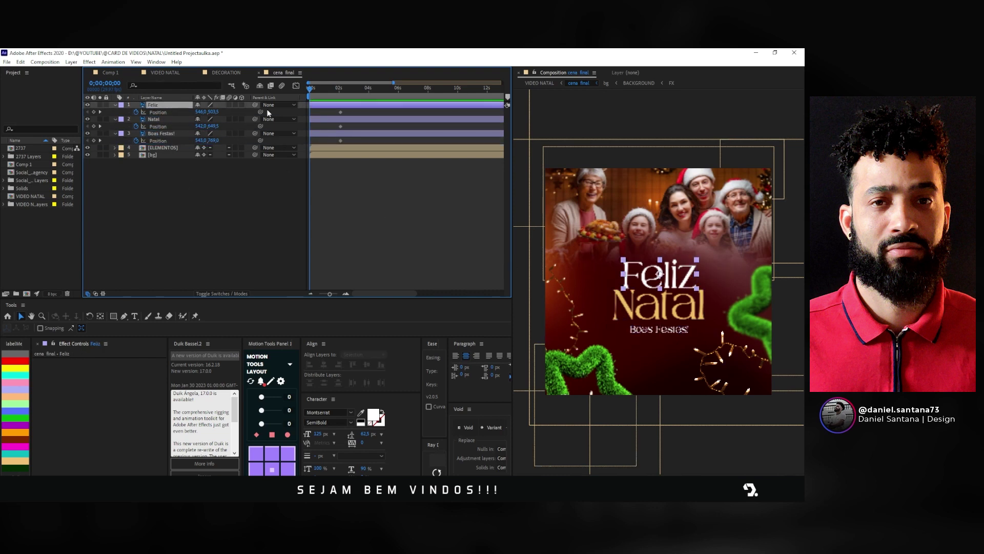
left_click_drag(644, 267, 684, 267)
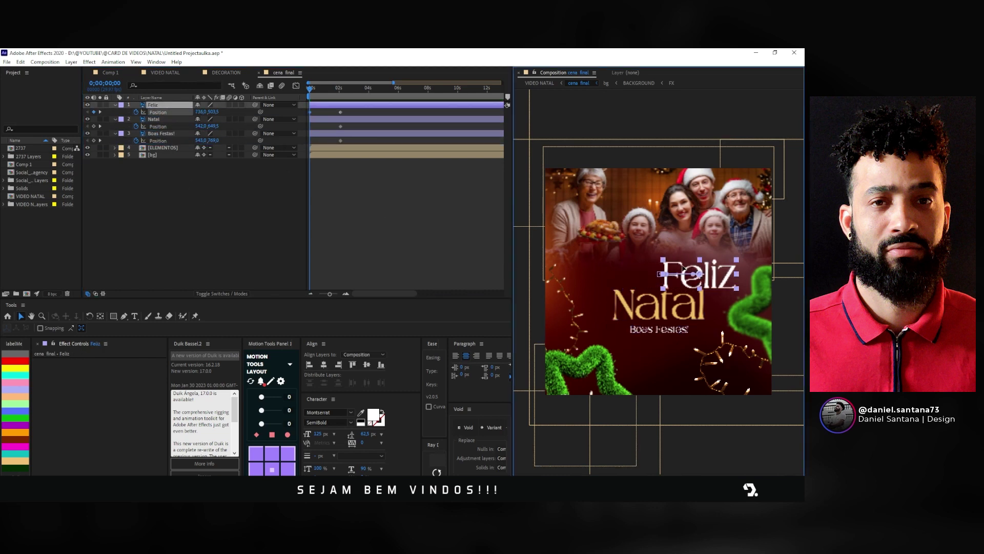
left_click(362, 121)
left_click_drag(662, 307, 594, 305)
Step: Replace Boas Festas! Position animation with Scale keyframes from 127% down to 100% at 2 seconds
left_click(346, 133)
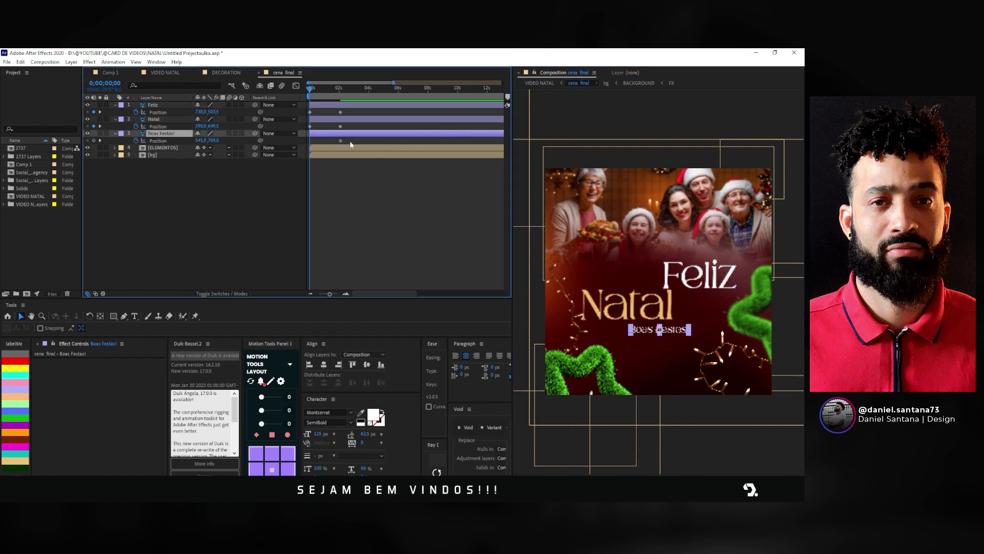
left_click(341, 140)
key("Delete")
key("shift+s")
left_click(144, 142)
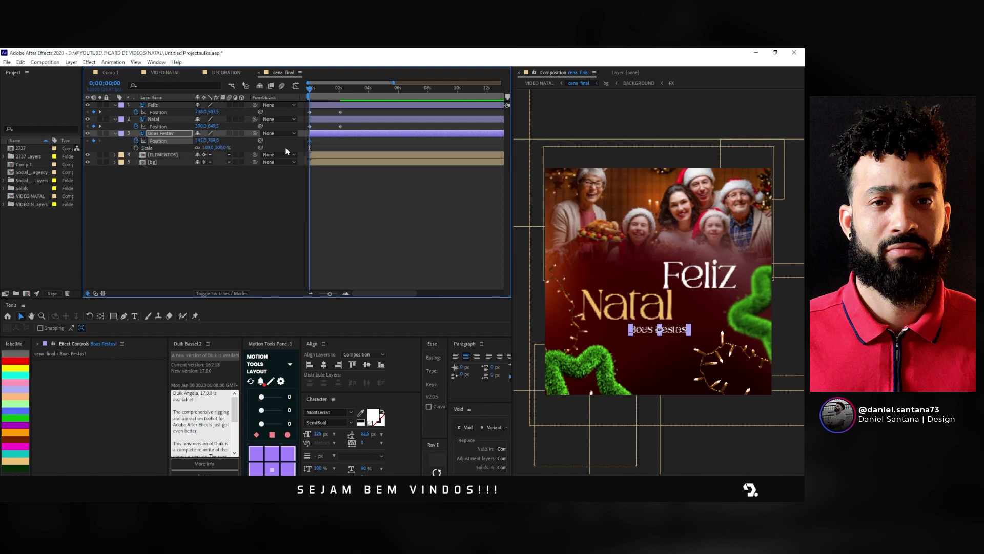
left_click(137, 148)
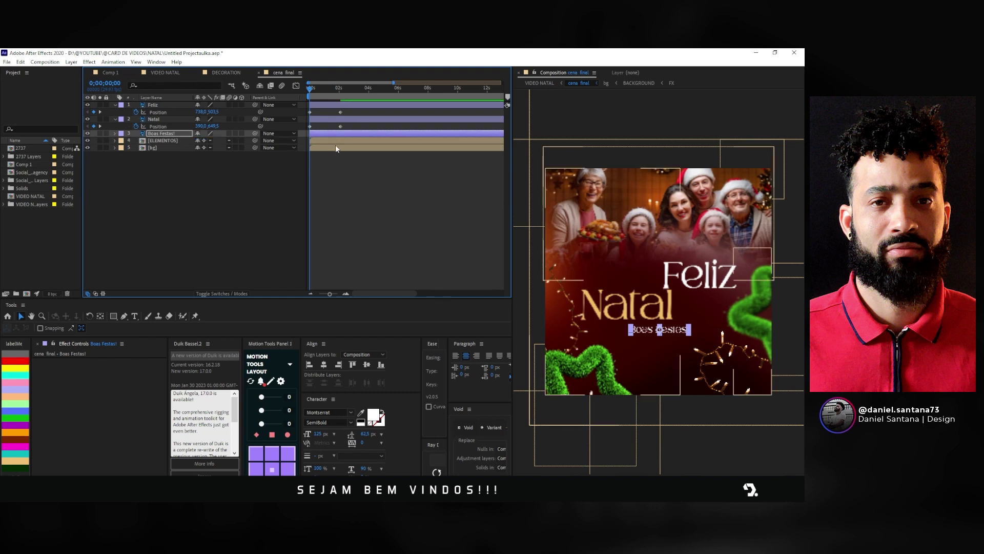
left_click_drag(310, 147, 340, 148)
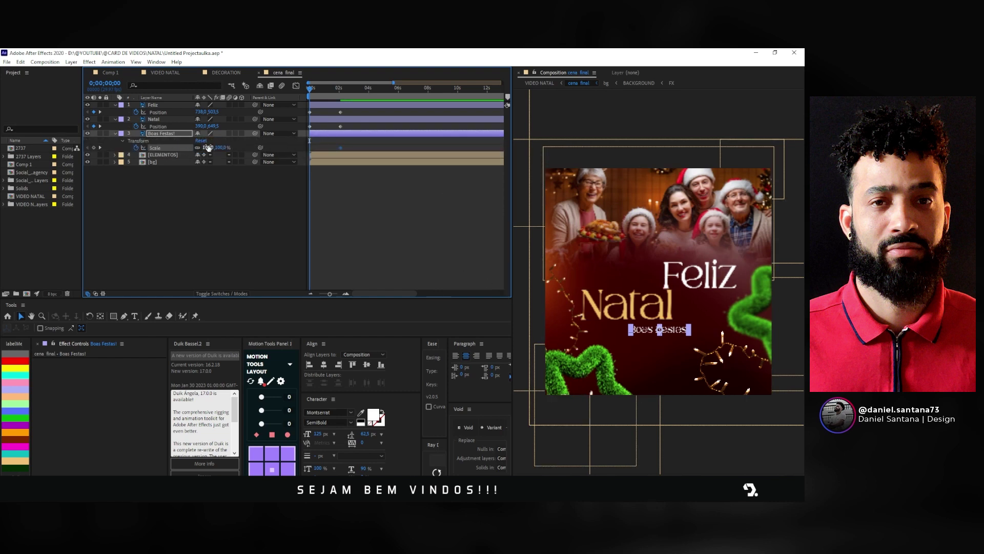
left_click_drag(222, 147, 302, 110)
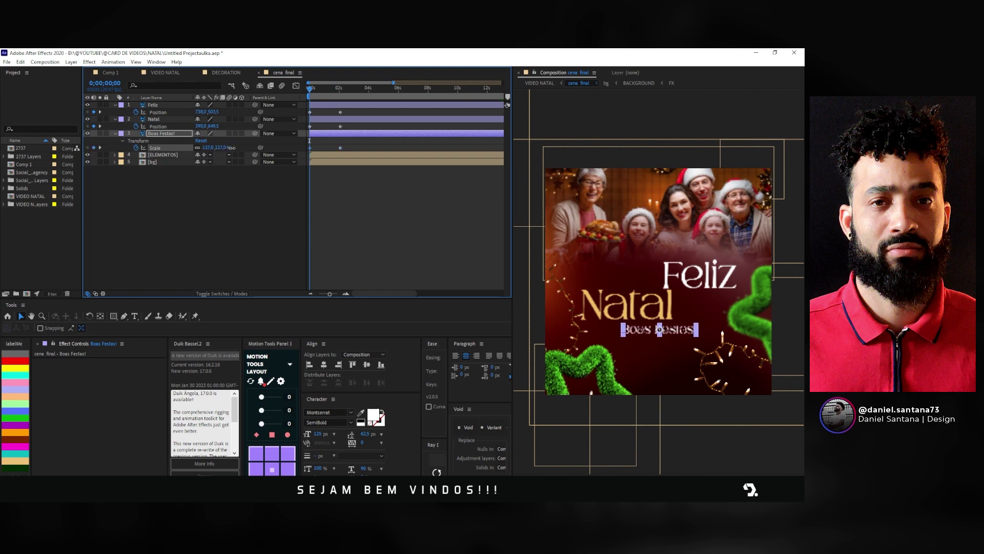
Step: Fade all three text layers in from 0% Opacity and select all text keyframes
left_click(227, 106)
left_click(165, 135, "shift")
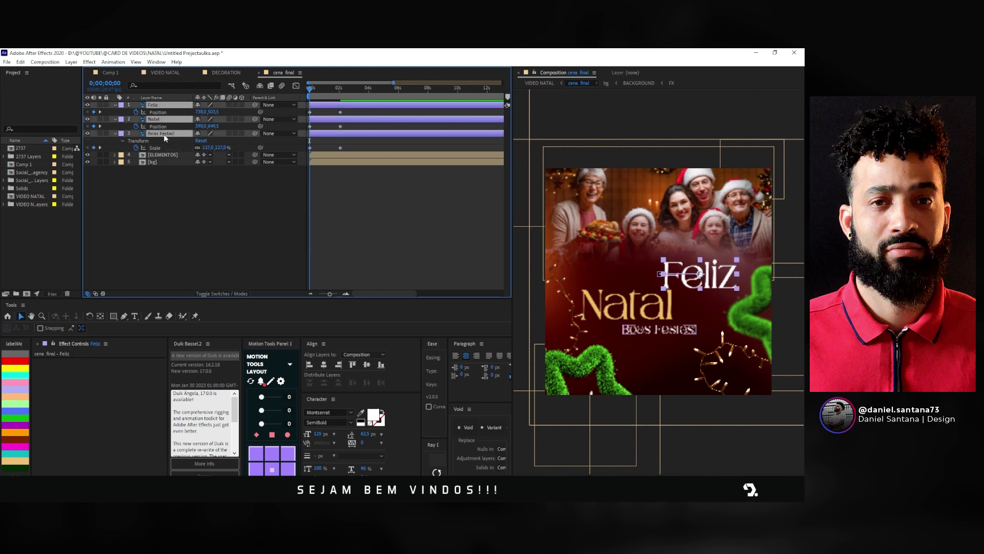
key("shift+t")
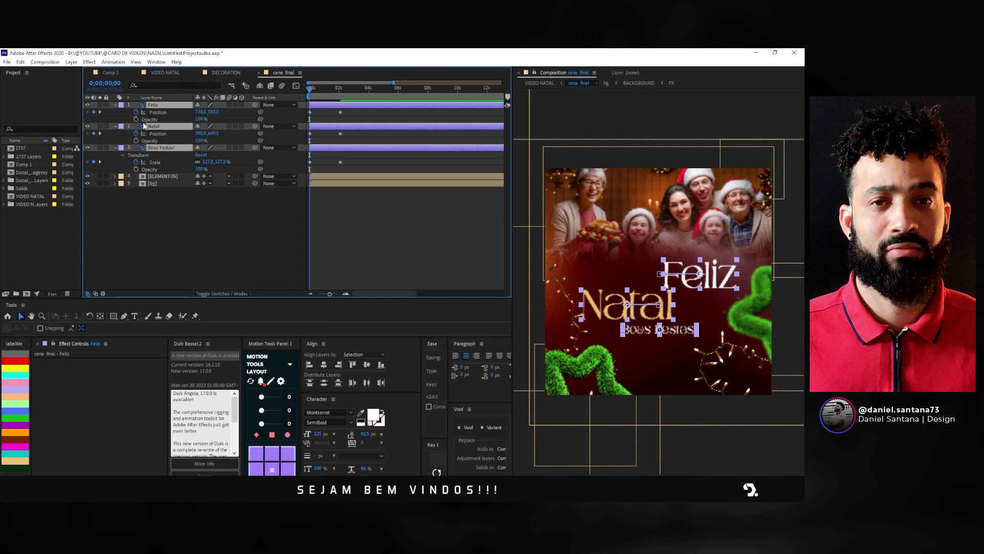
mouse_move(309, 119)
left_mouse_down()
mouse_move(326, 120)
mouse_move(316, 91)
left_mouse_up()
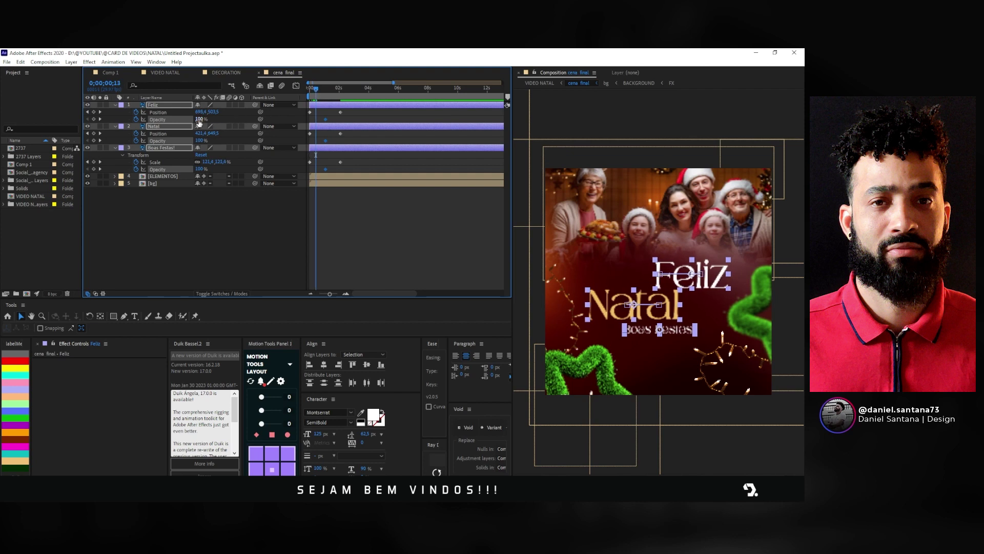
left_click_drag(199, 120, 153, 121)
left_click_drag(387, 110, 261, 217)
Step: Lengthen the ease into the final text keyframe in the Graph Editor
left_click(296, 86)
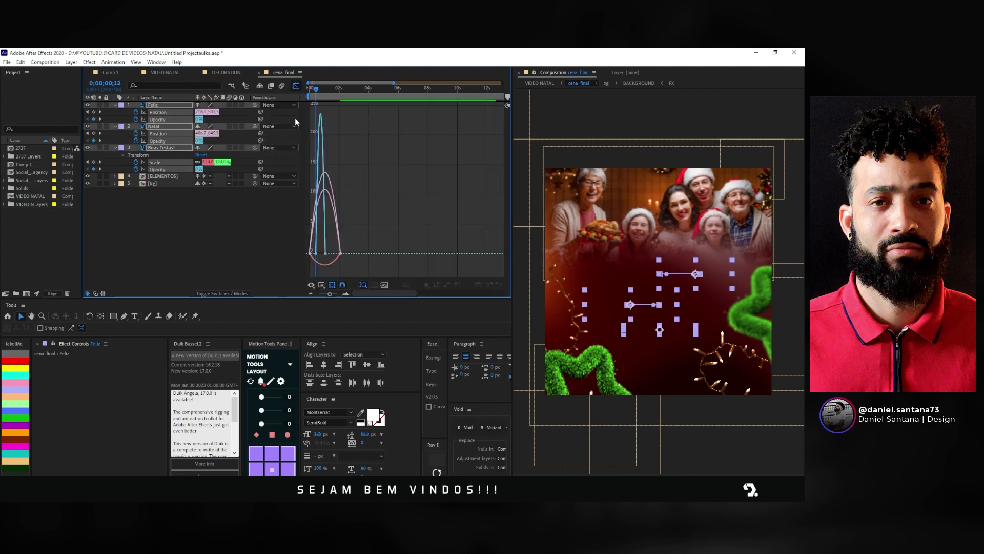
scroll(315, 234, "up", 2)
left_click(378, 253)
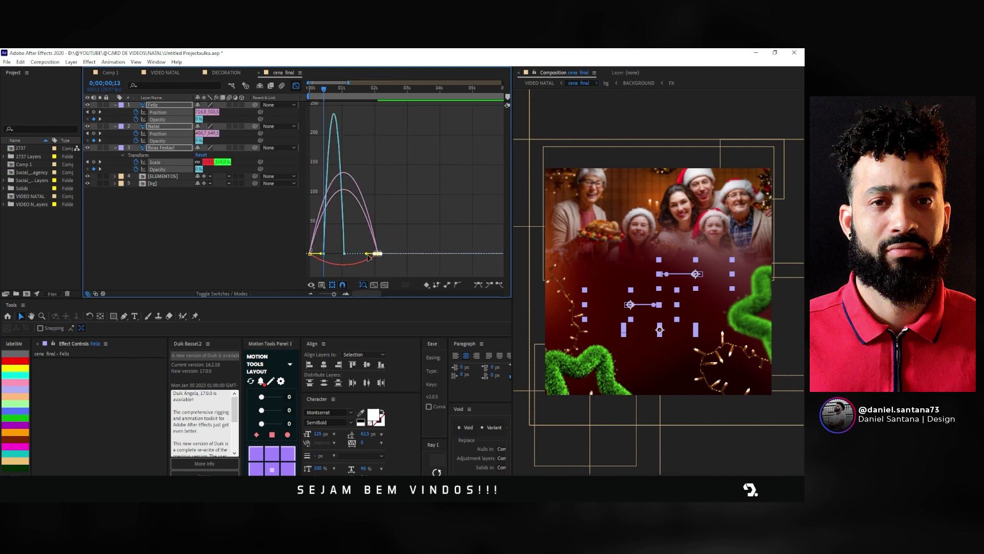
left_click_drag(370, 253, 314, 255)
key("shift+F3")
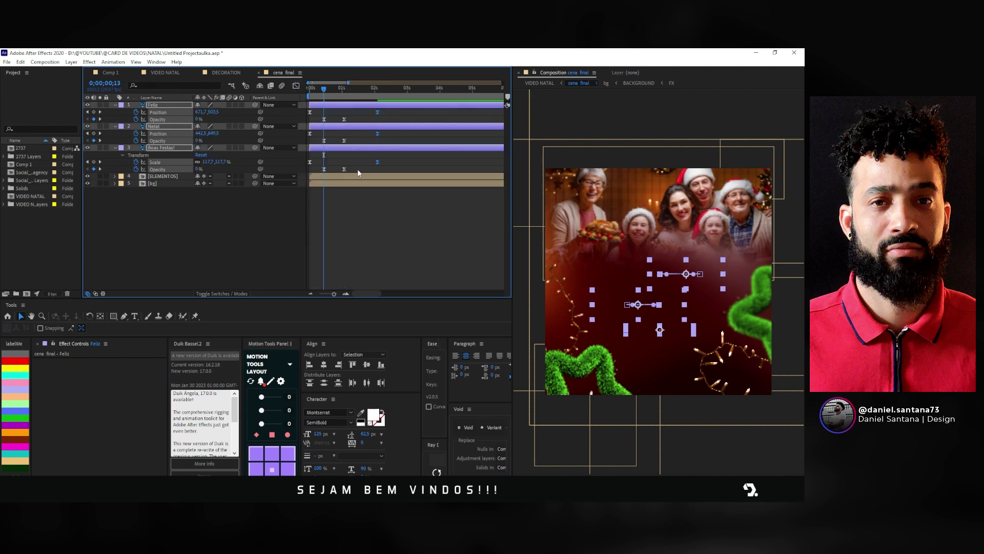
scroll(364, 189, "down", 2)
left_click(373, 211)
Step: Preview the text animation from the beginning of cena final
key("space")
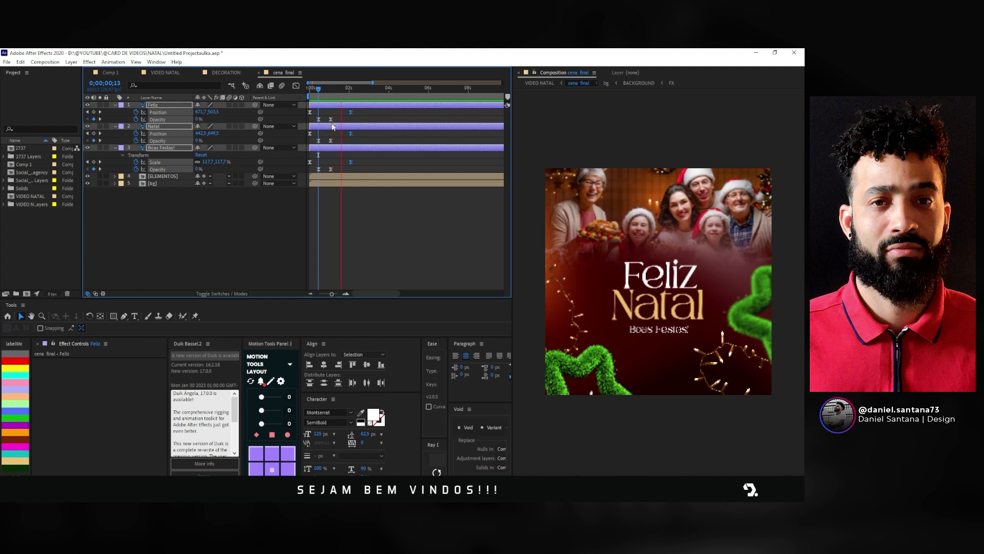
key("ctrl+a")
key("space")
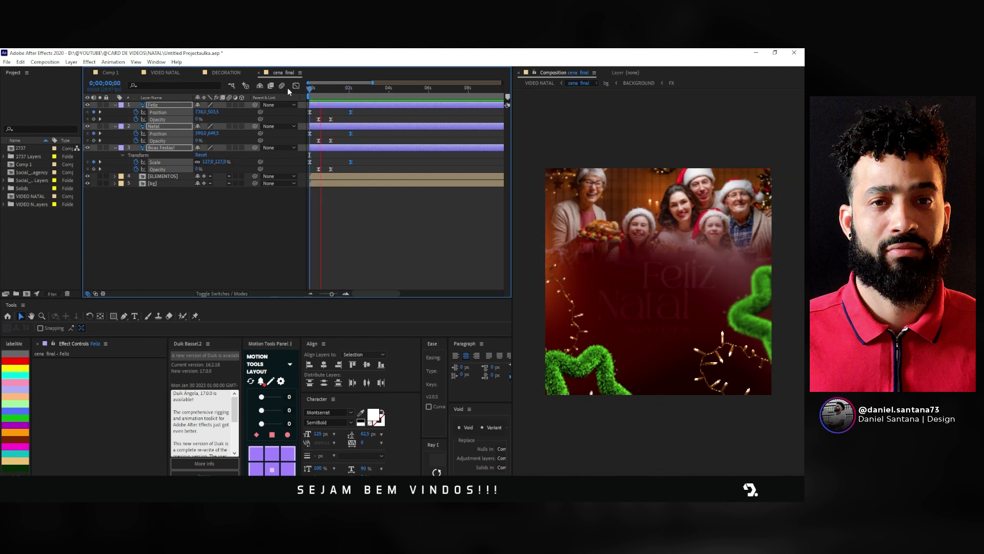
key("space")
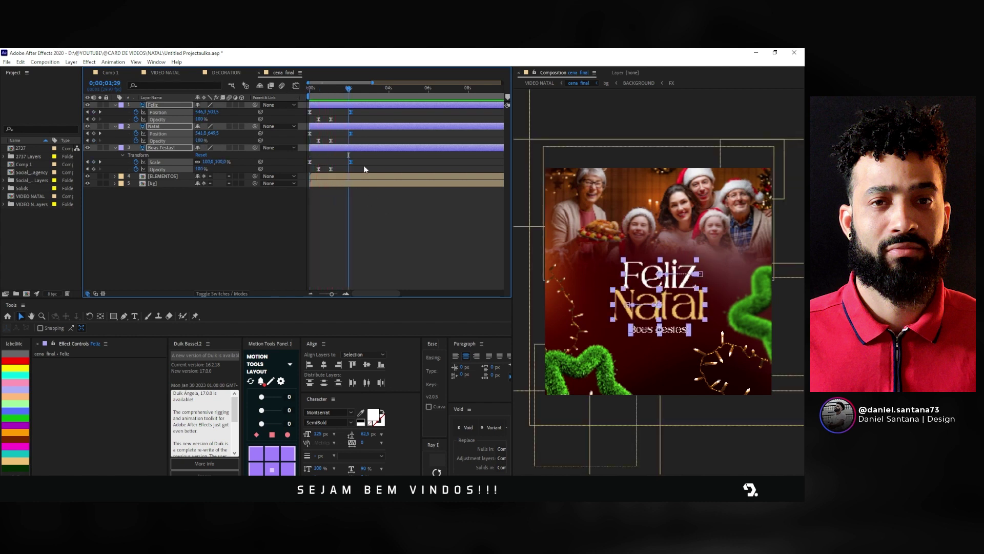
left_click(364, 165)
Step: Start the Boas Festas! layer slightly later, preview it, and return to VIDEO NATAL
left_click_drag(362, 150, 373, 149)
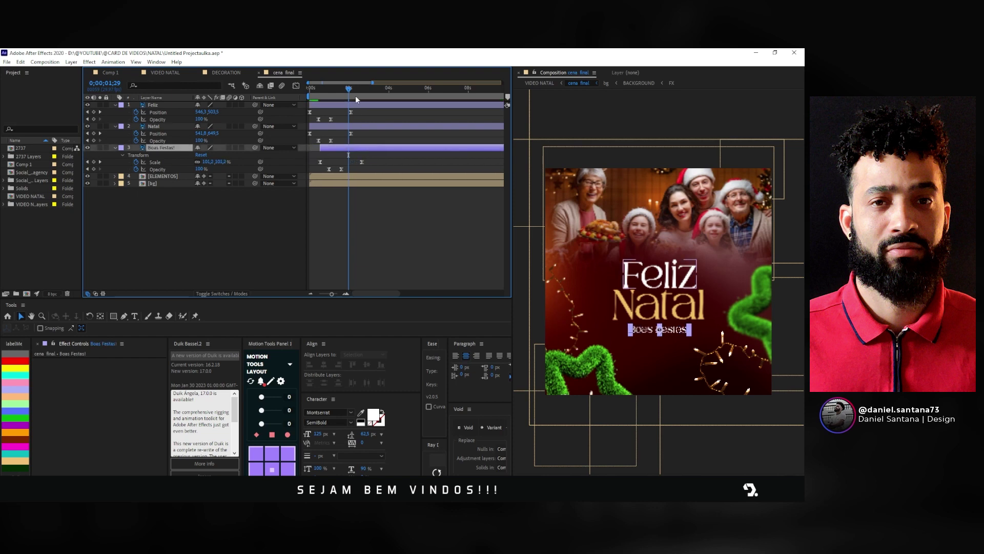
key("space")
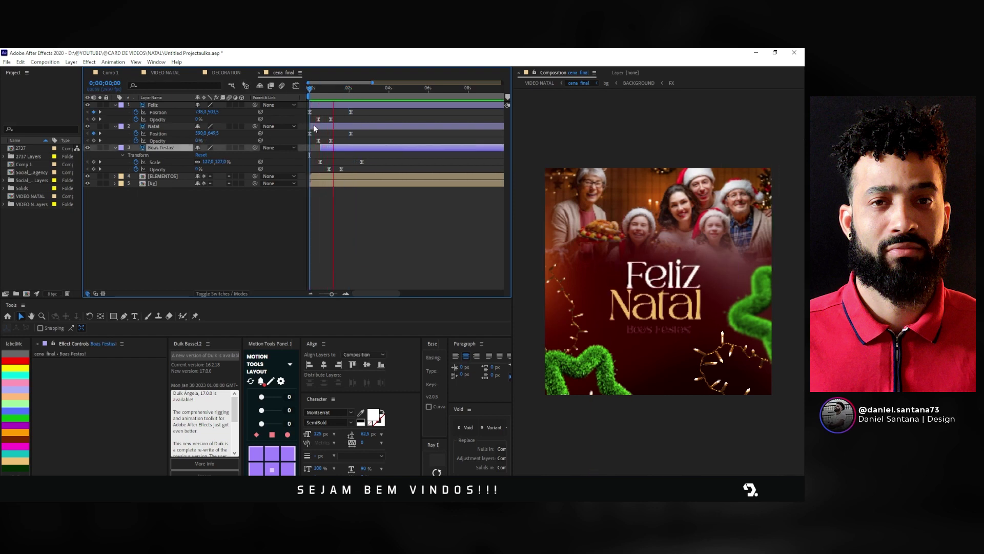
key("space")
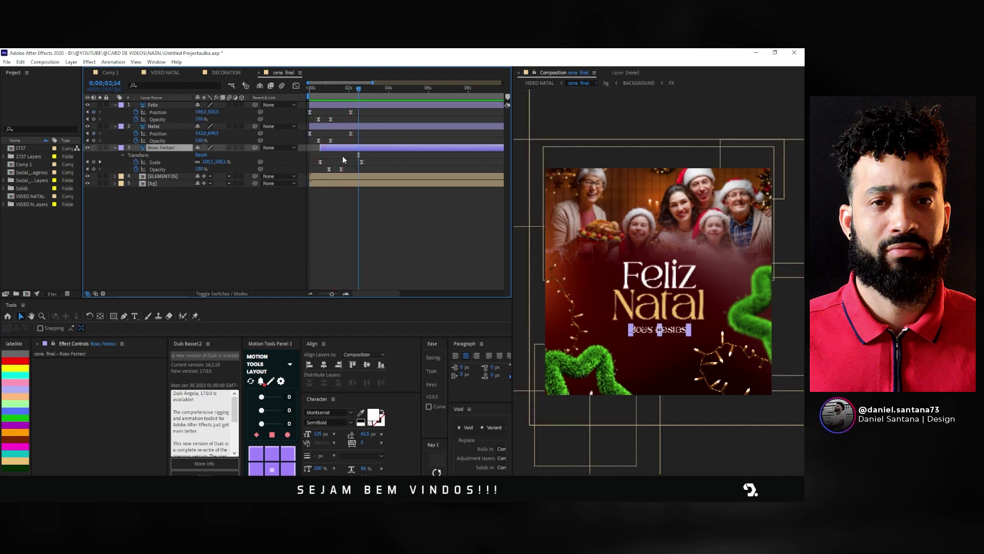
left_click(222, 215)
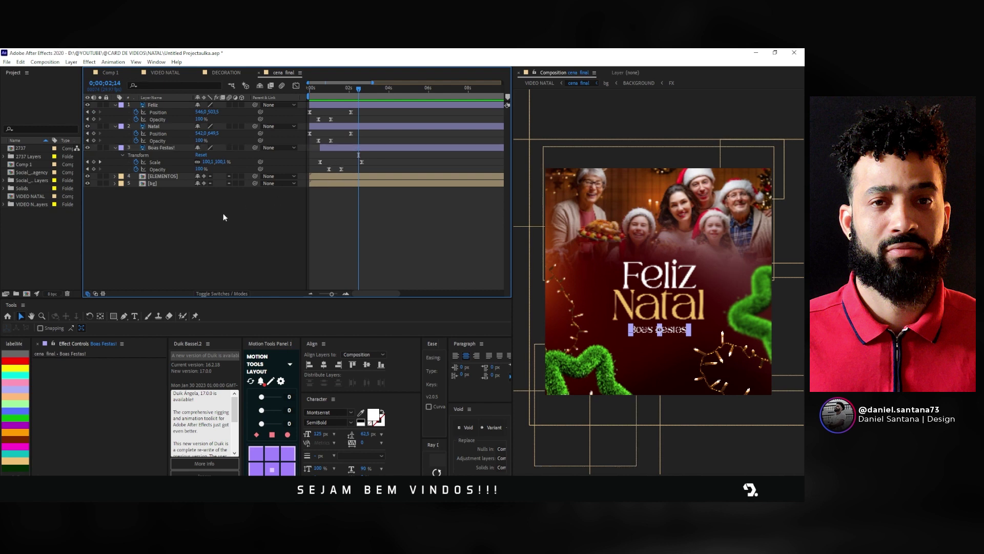
left_click(166, 72)
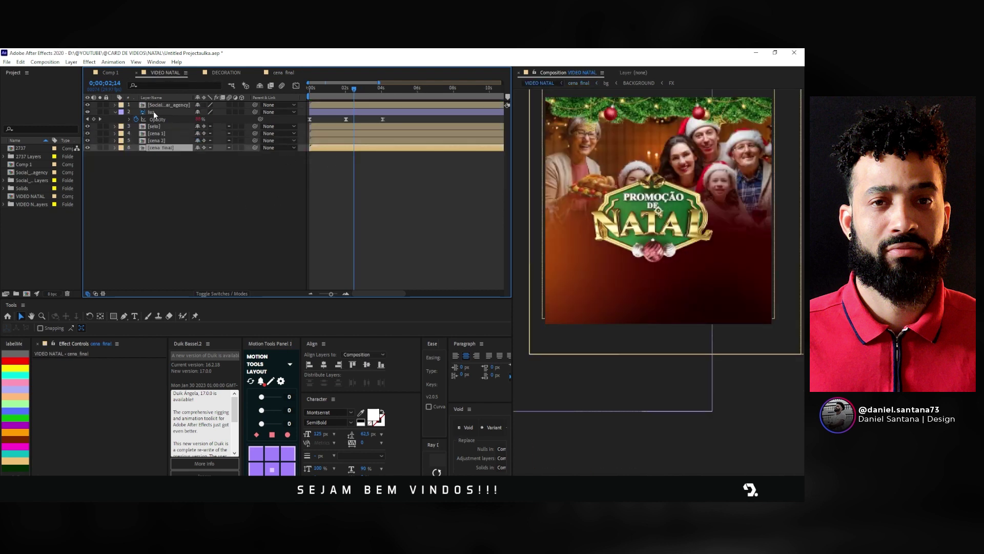
Step: Copy the garland layer into cena final above Feliz and nudge it up along the top edge
left_click(152, 105)
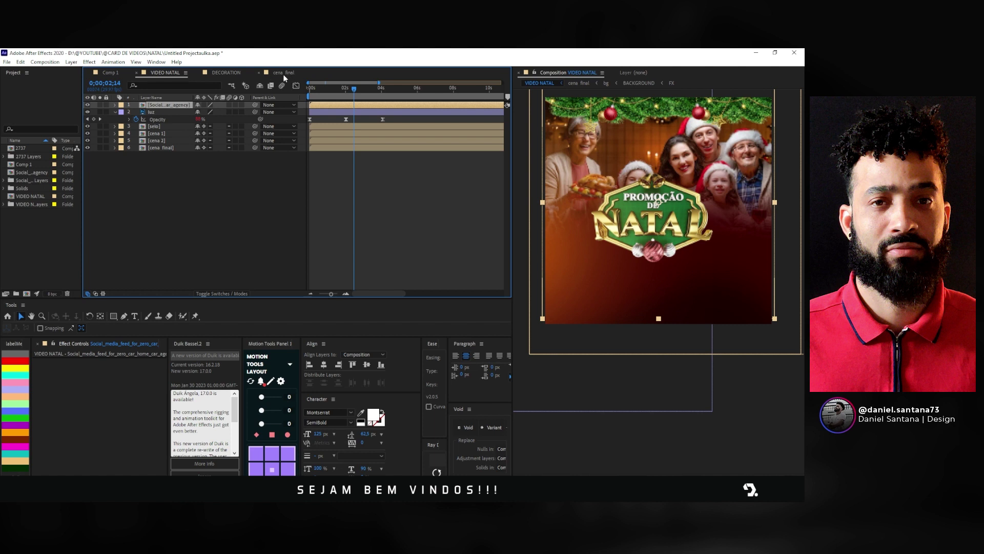
left_click(283, 73)
left_click(190, 106)
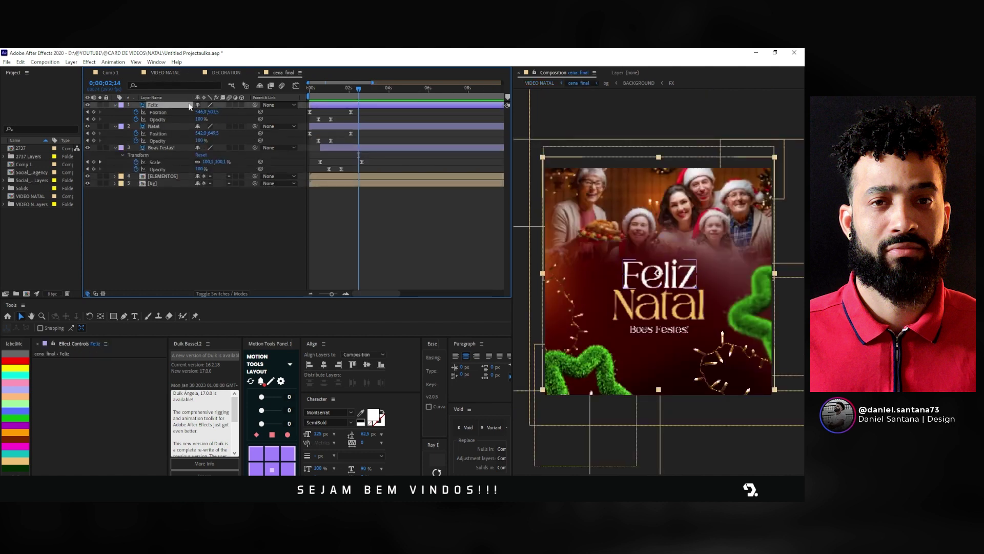
key("ctrl+v")
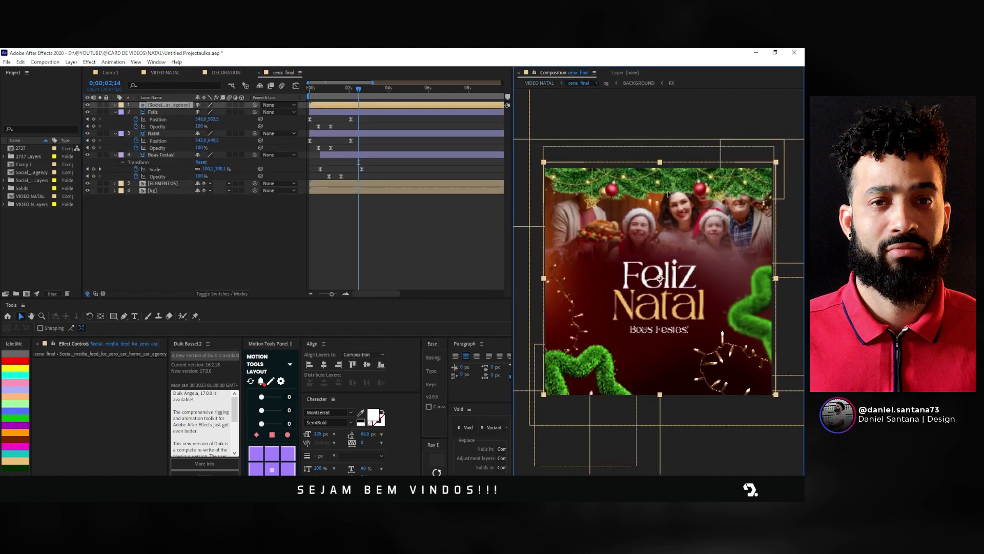
left_click_drag(667, 191, 667, 189)
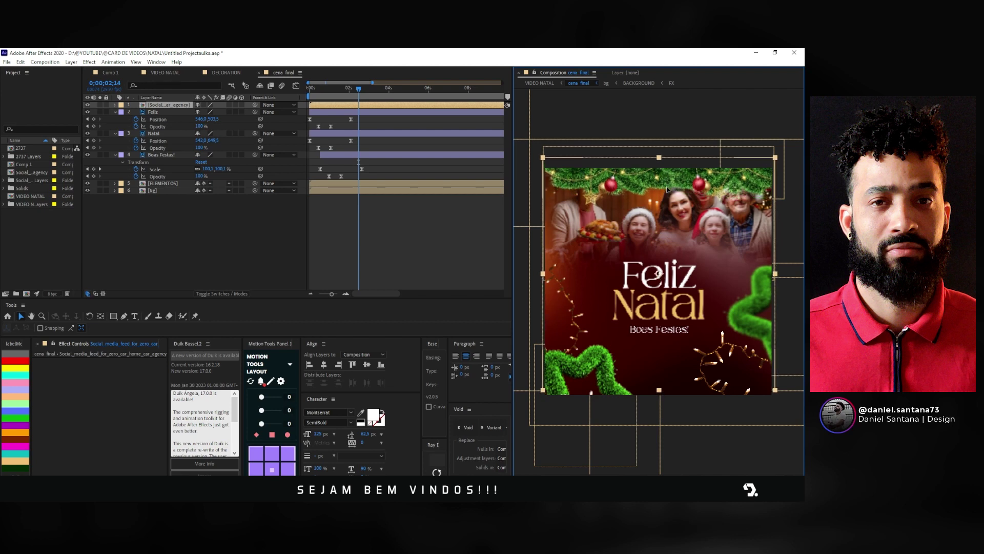
Step: In the bg precomp, move the Camada 1 family photo down and scale it up slightly
double_click(158, 189)
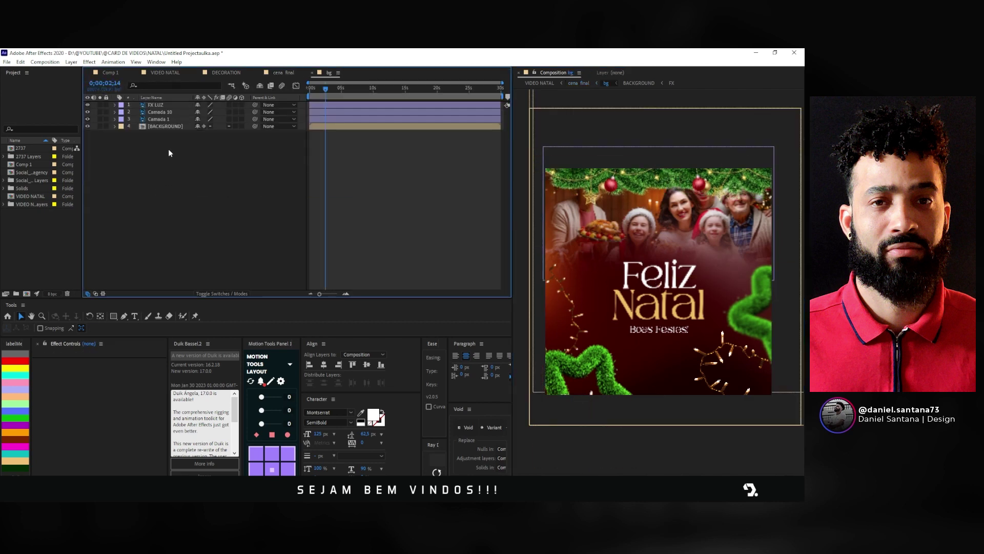
double_click(162, 128)
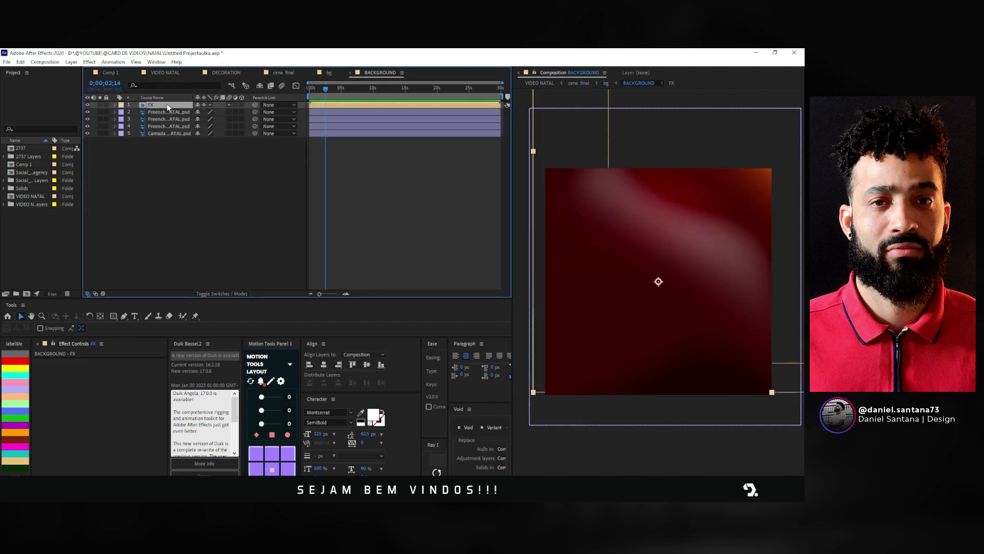
left_click(329, 72)
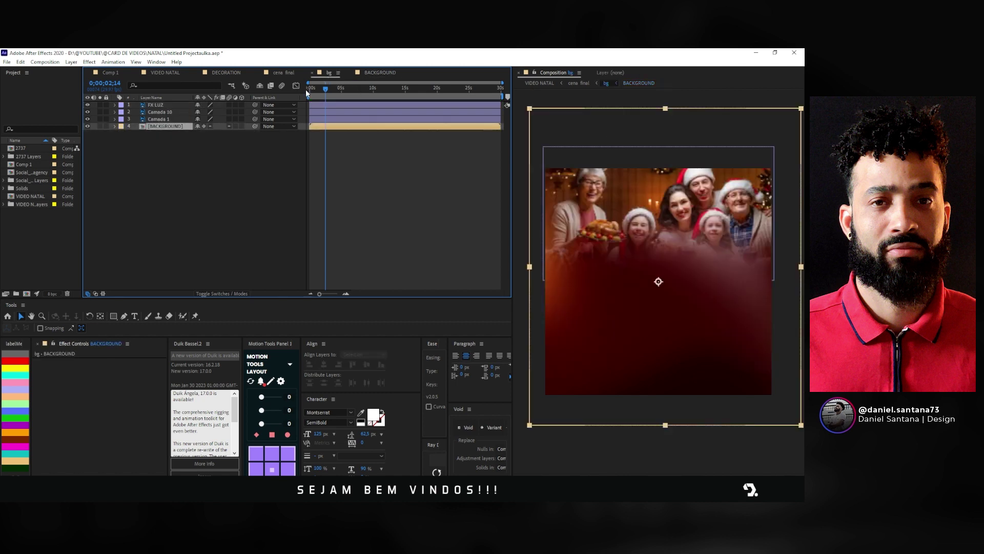
left_click(160, 119)
left_click_drag(727, 226, 740, 238)
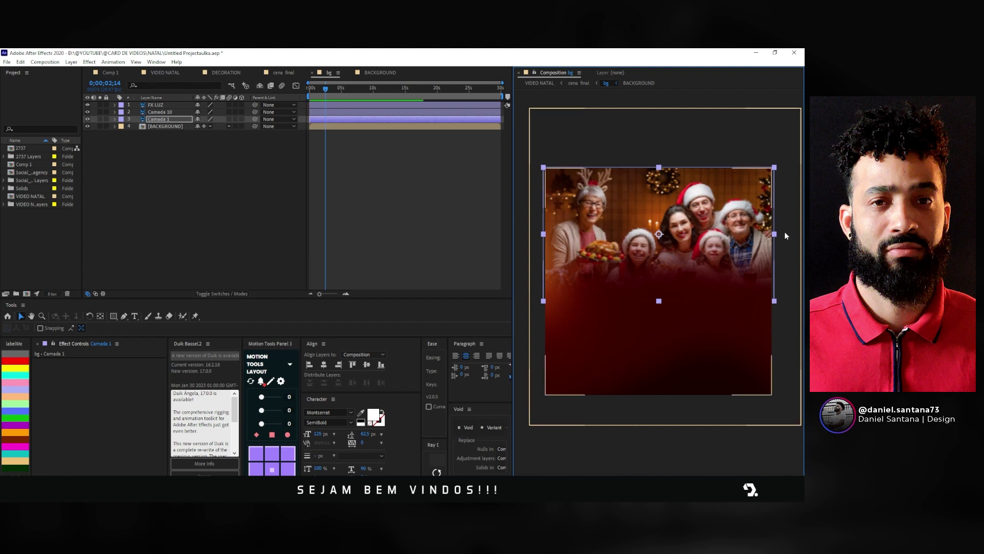
key("alt+KP_Add")
left_click_drag(743, 224, 742, 227)
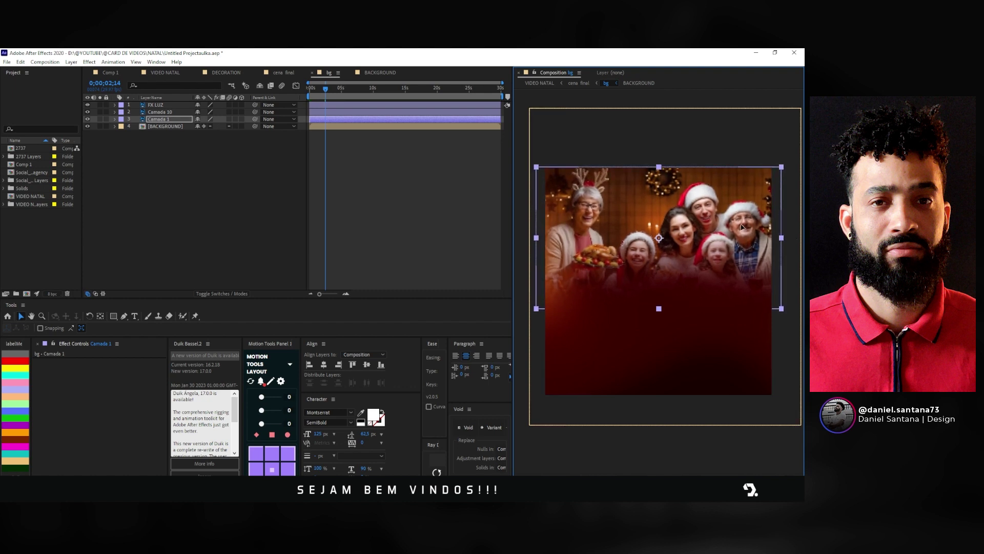
left_click(220, 205)
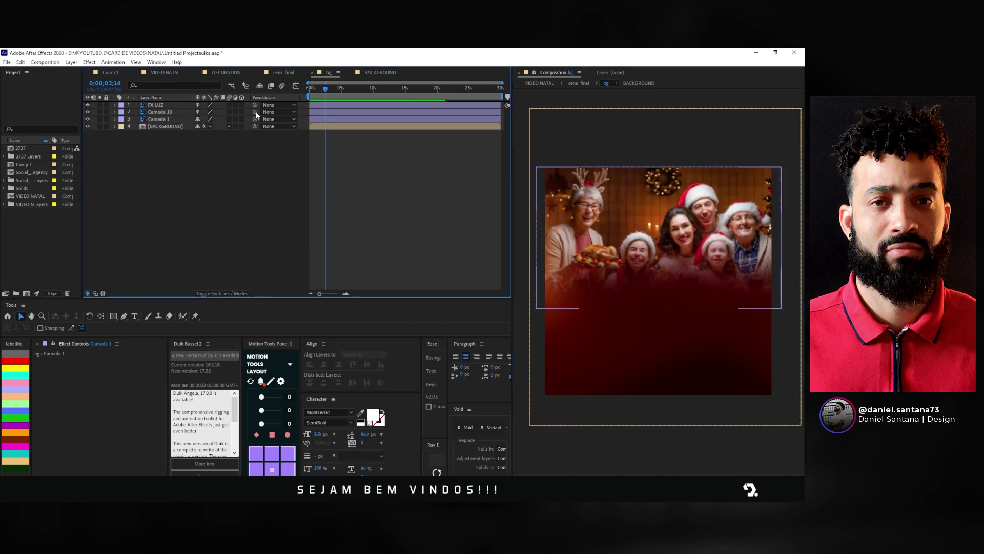
left_click(286, 73)
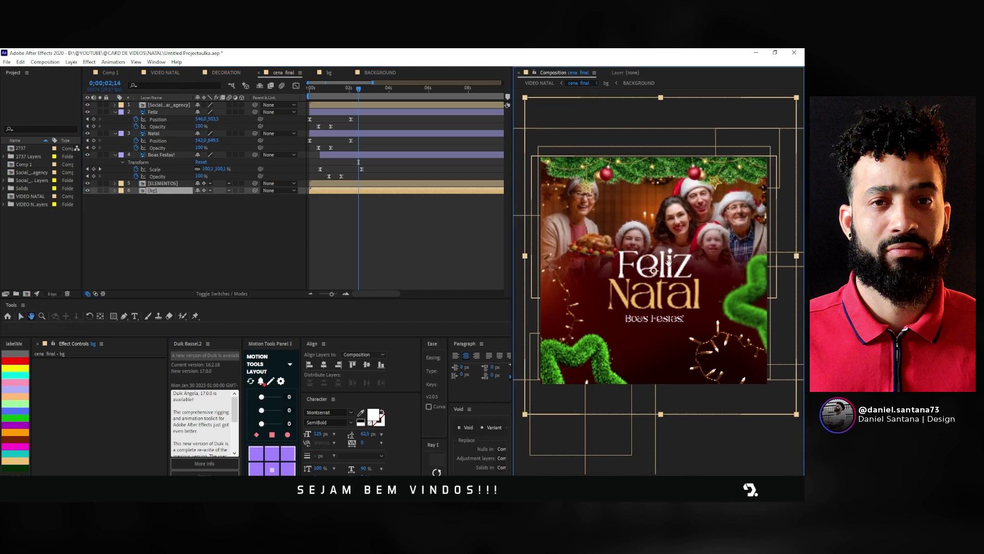
Step: Preview from 1 second, then precompose the three Feliz text layers into one precomp
left_click_drag(332, 90, 329, 91)
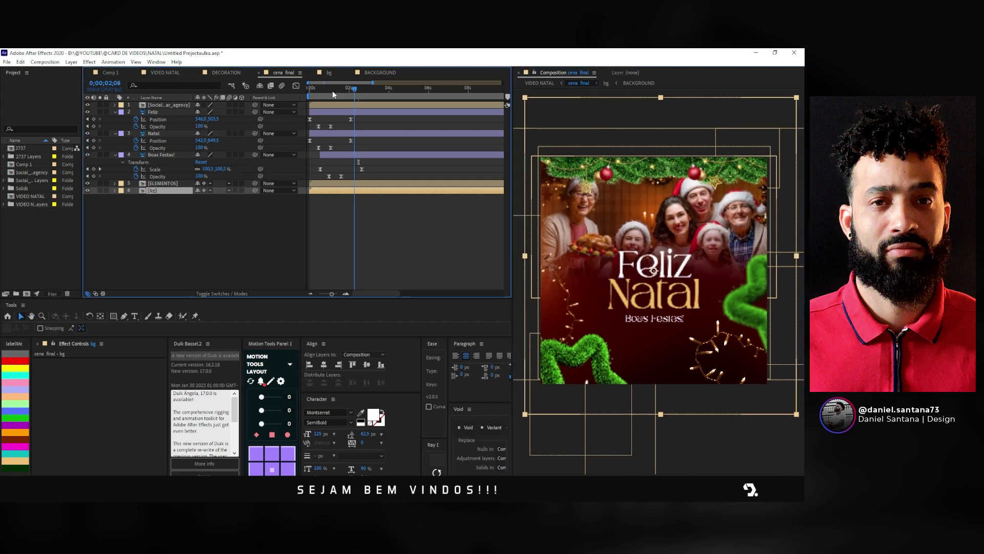
key("space")
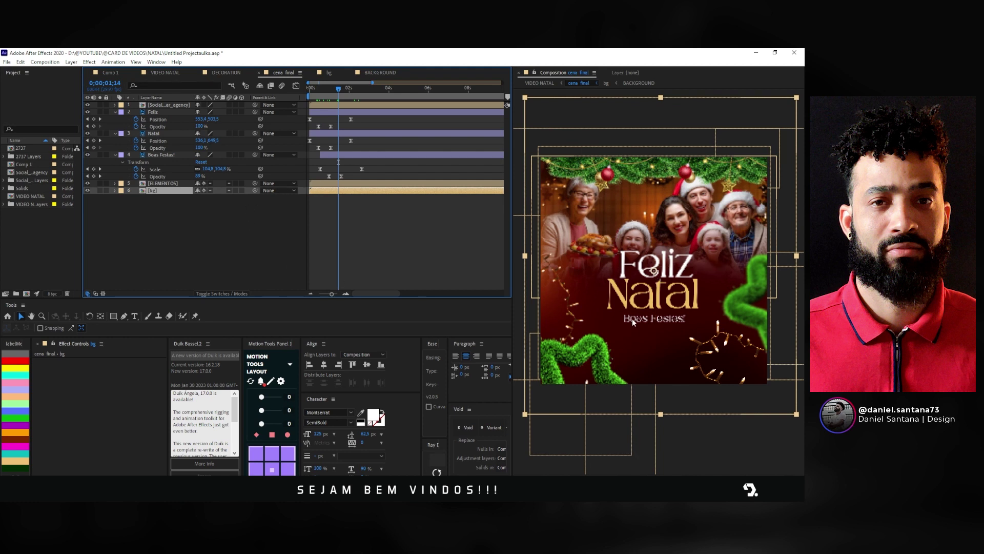
left_click(158, 155)
left_click(161, 112, "shift")
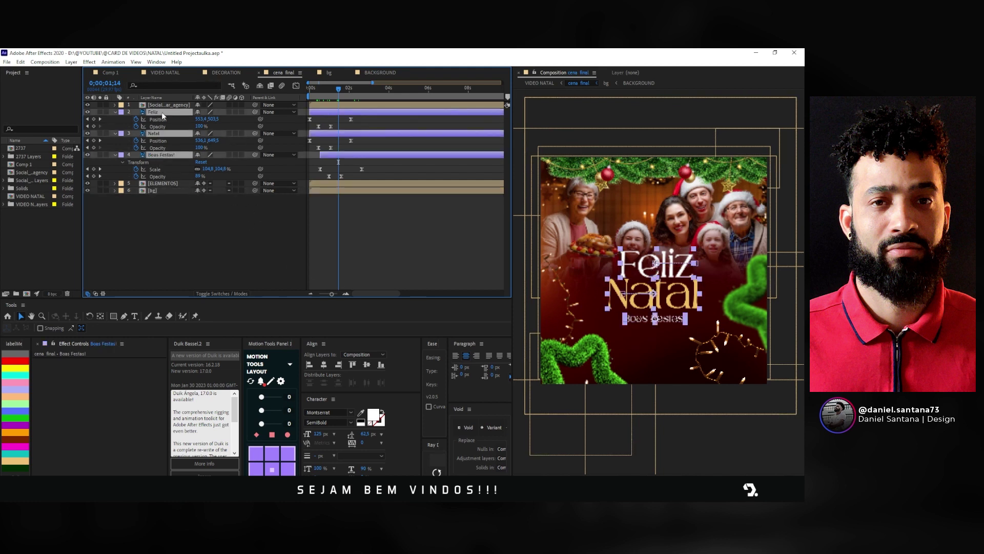
right_click(161, 112)
left_click(194, 312)
type("selo final")
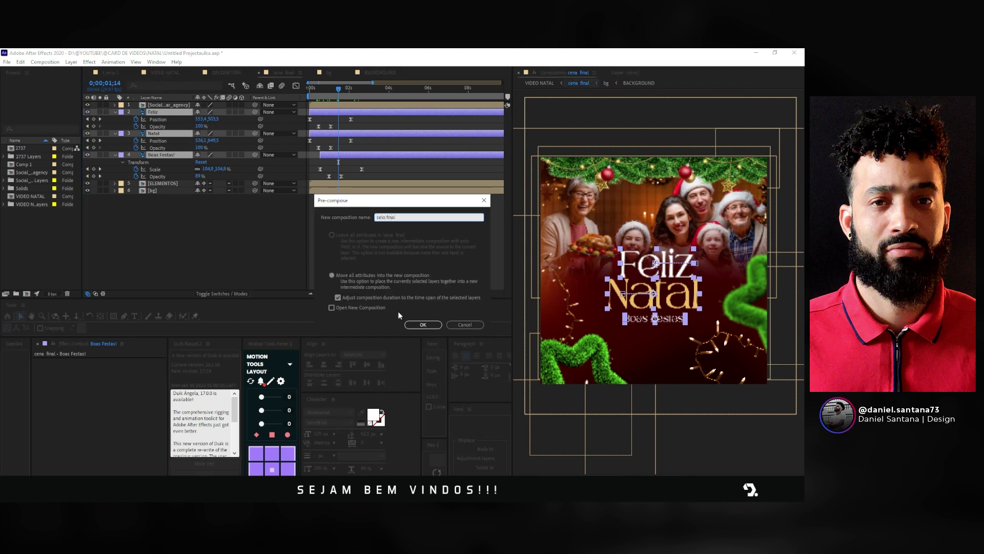
left_click(423, 324)
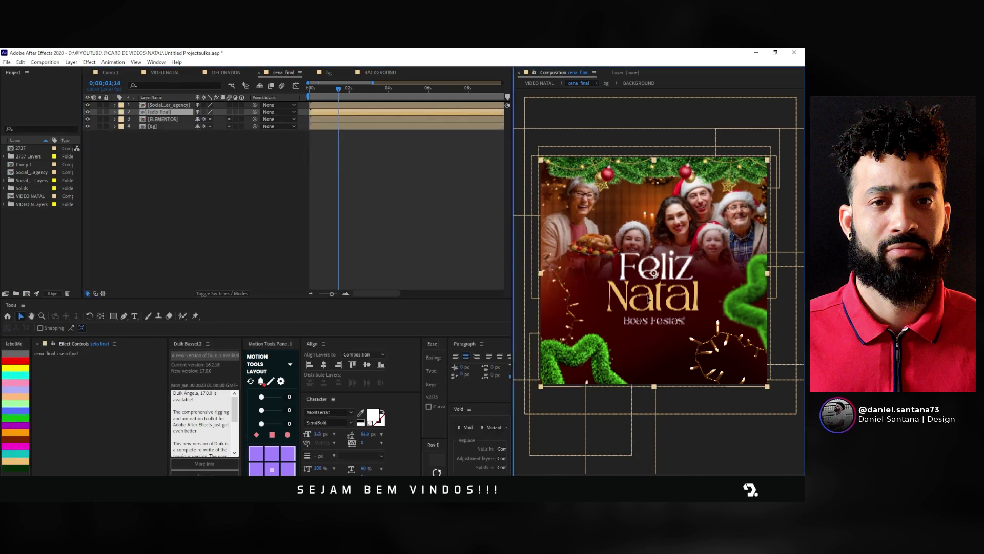
Step: Nudge the selo final text down slightly and preview the final scene
key("shift+Down")
key("shift+Down")
left_click(264, 213)
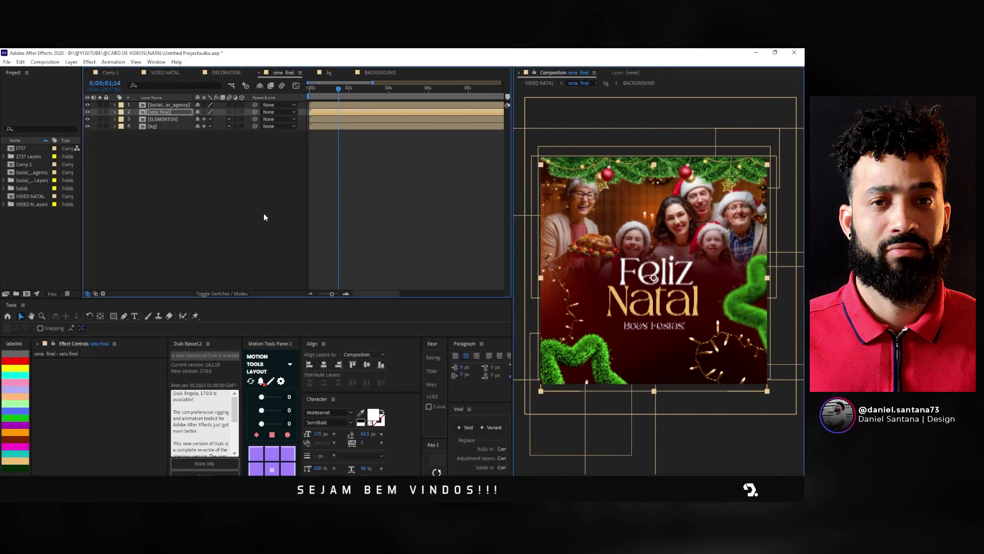
left_click(324, 88)
key("space")
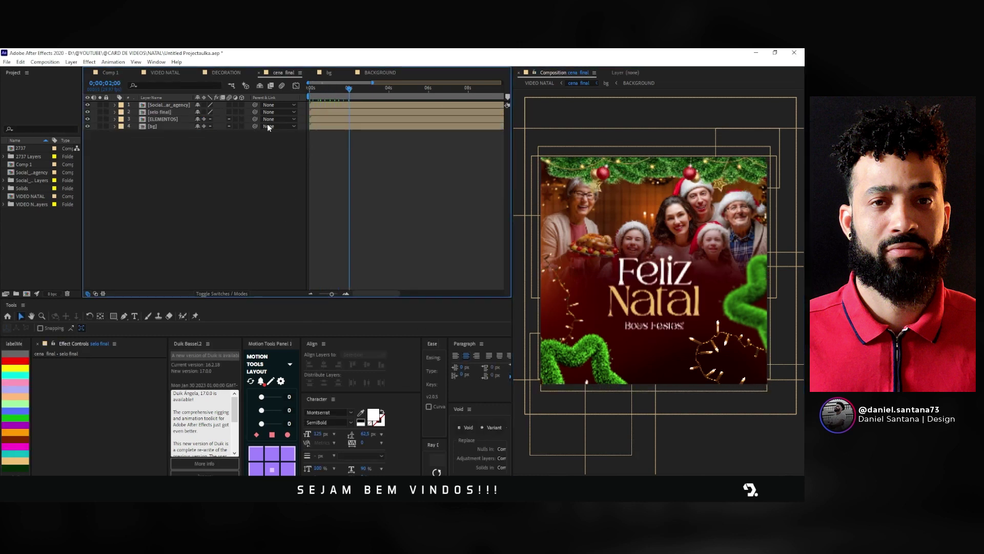
Step: In ELEMENTOS, keyframe the lights layer's Position so it slides in from the upper left
double_click(162, 119)
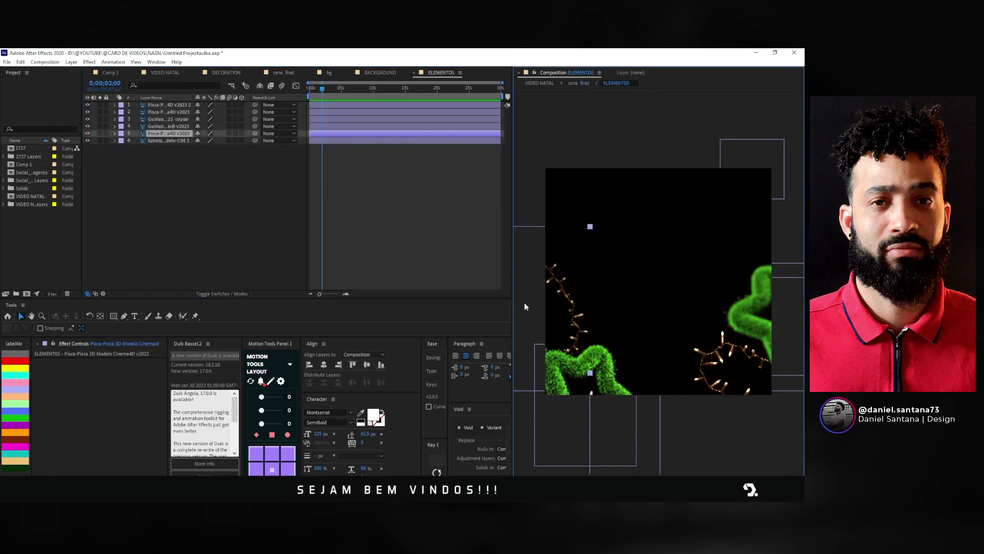
left_click_drag(323, 89, 310, 90)
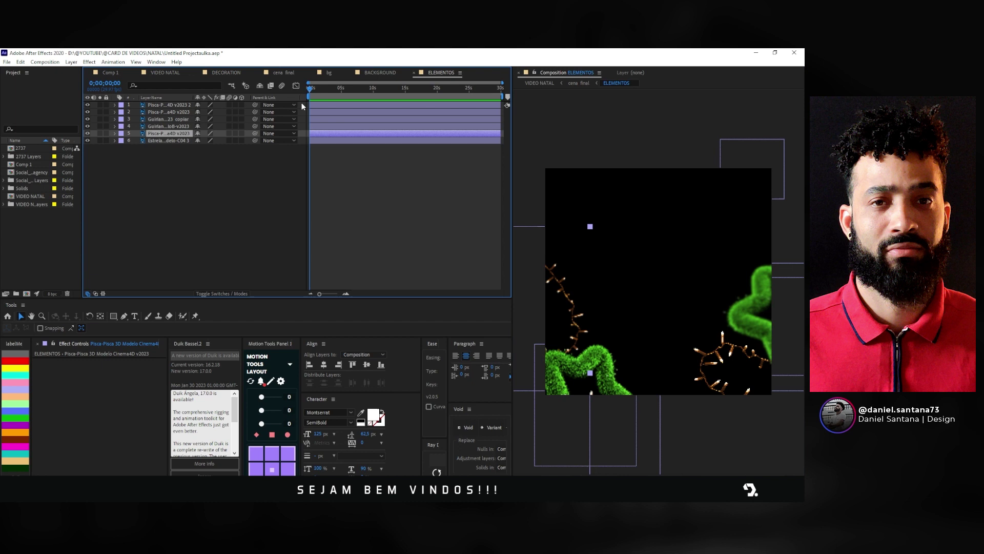
left_click(571, 288)
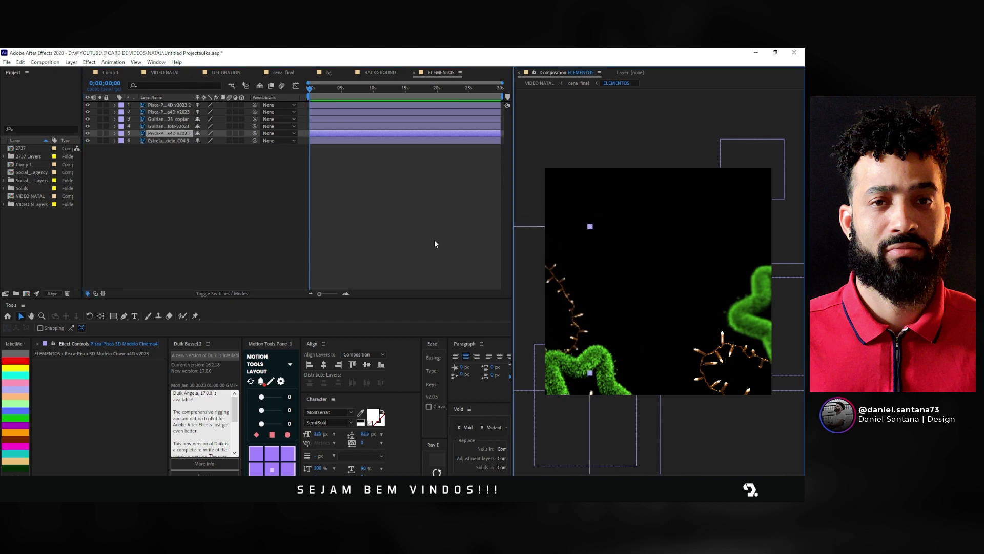
key("p")
left_click(136, 141)
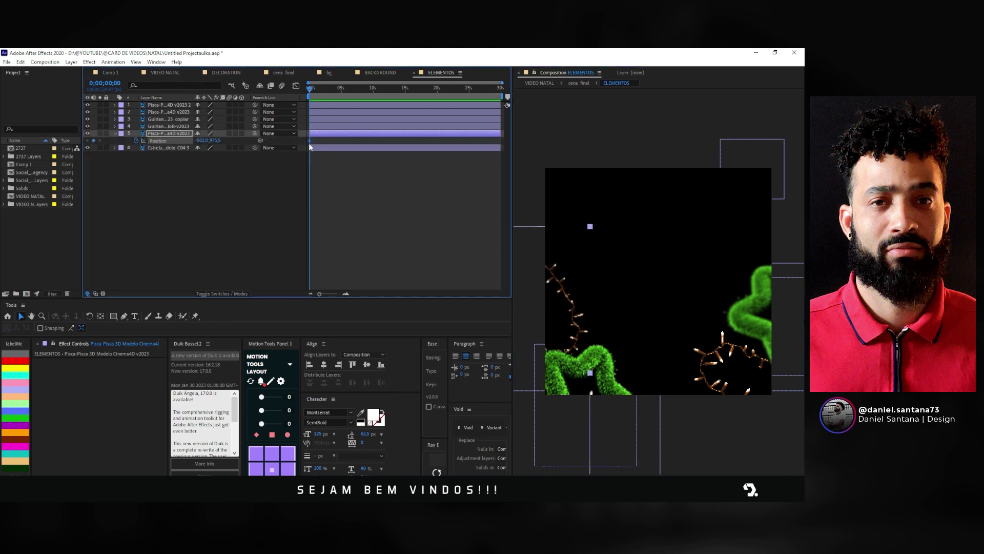
left_click_drag(310, 140, 332, 141)
left_click_drag(571, 330, 519, 246)
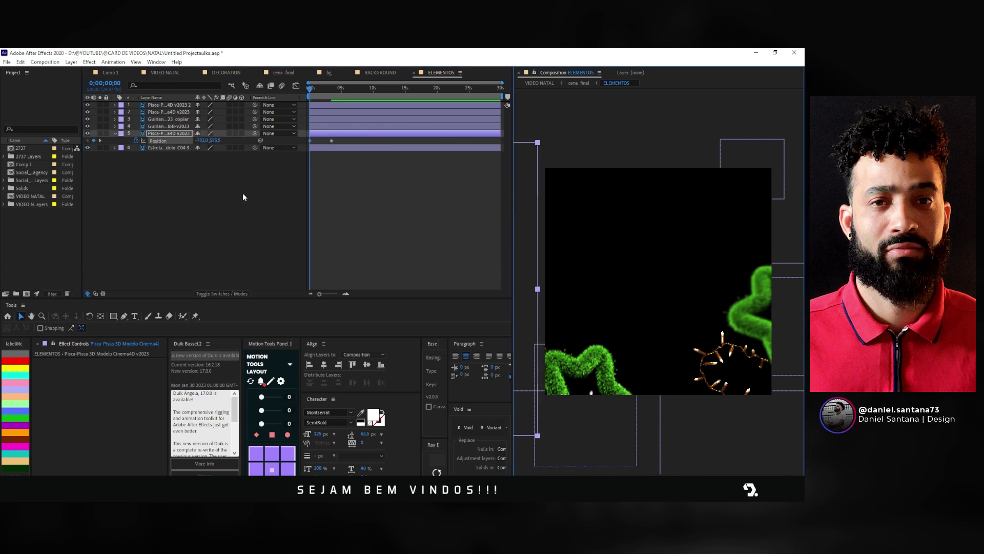
Step: Keyframe the copied garland's Rotation from -196° to 0°, ending around 12 seconds
left_click(587, 367)
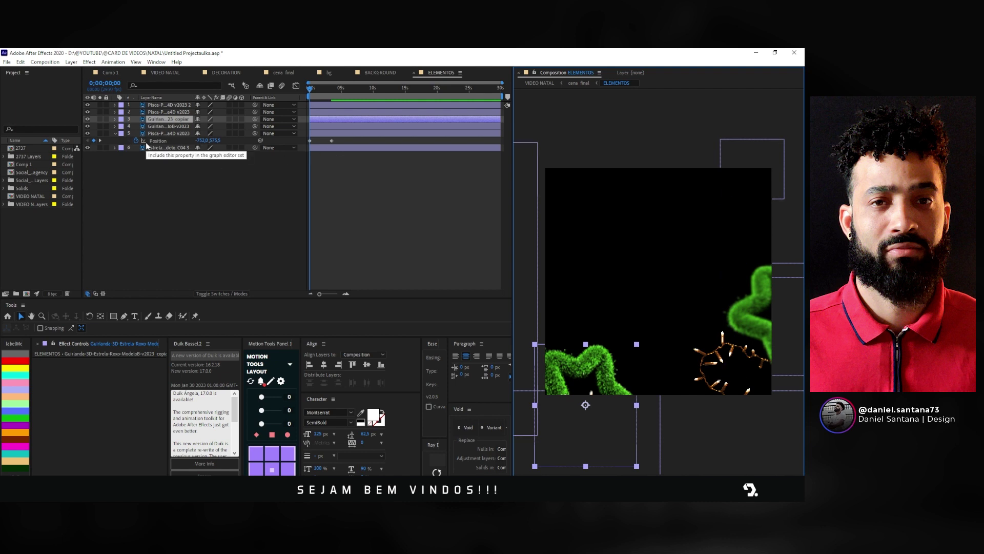
key("r")
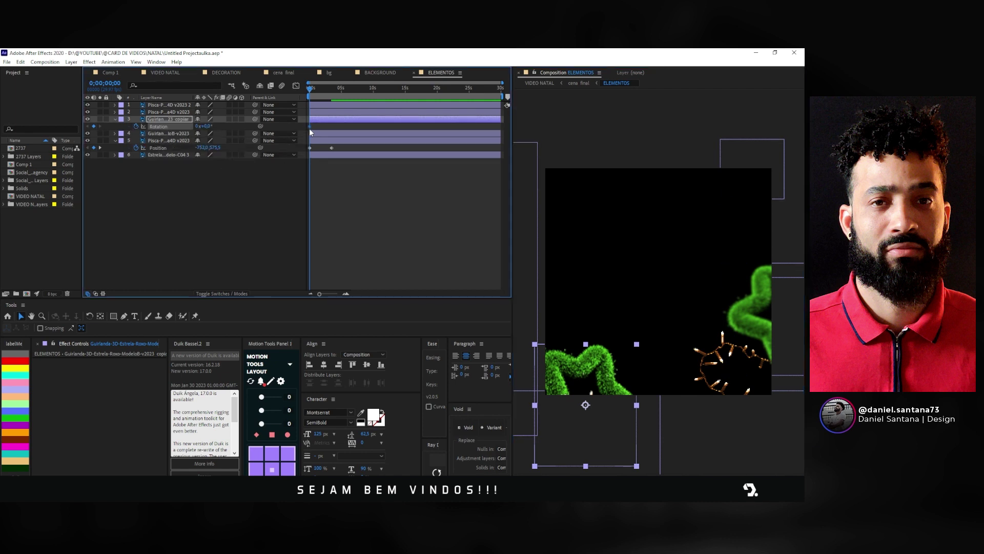
left_click_drag(310, 126, 336, 126)
left_click_drag(204, 126, 109, 145)
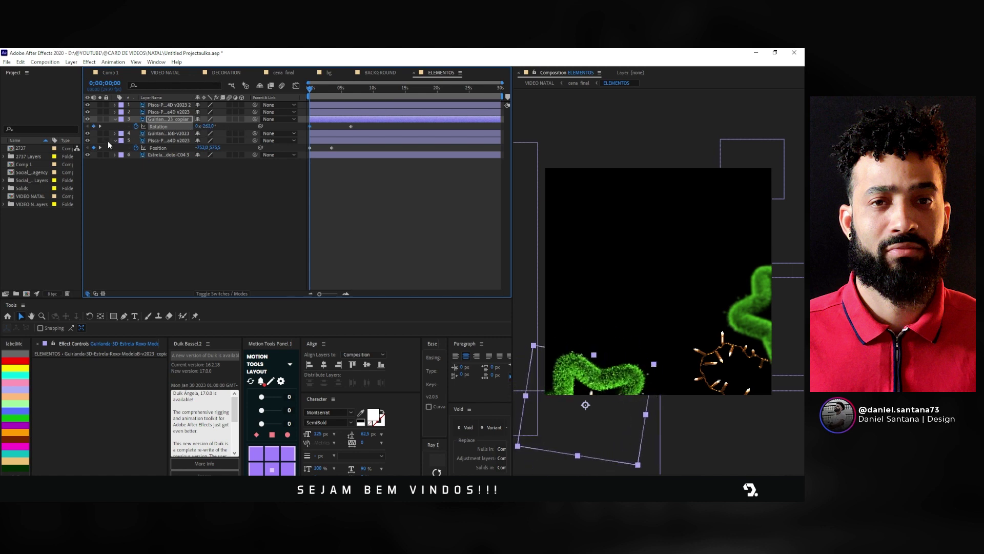
mouse_move(351, 126)
left_mouse_down()
mouse_move(388, 126)
mouse_move(290, 162)
left_mouse_up()
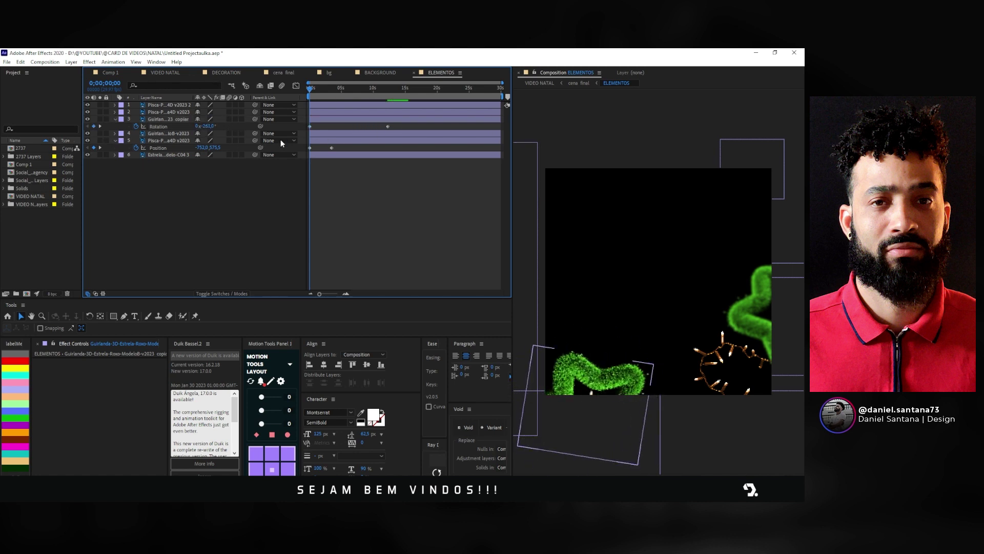
Step: Select the second Pisca-Pisca lights layer in the ELEMENTOS composition
left_click(224, 228)
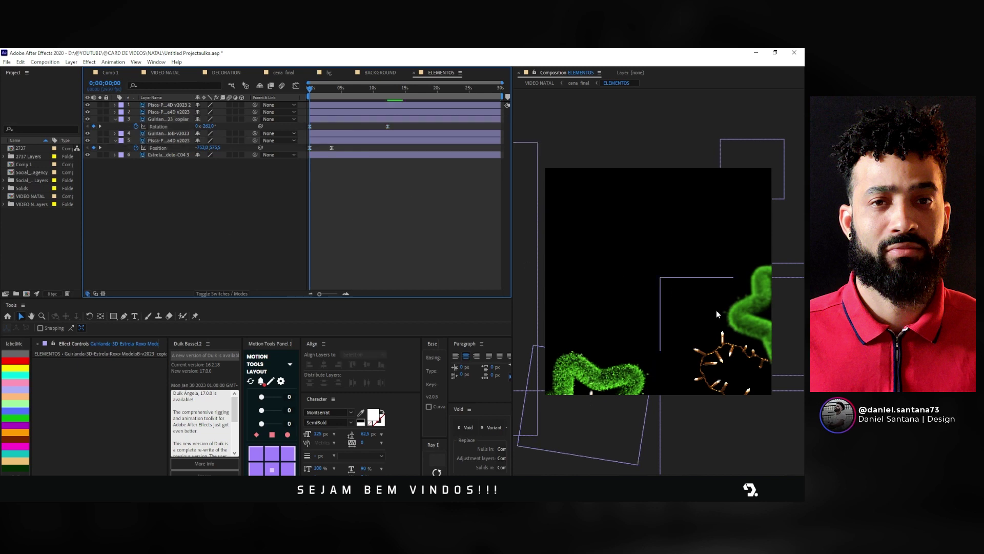
left_click(759, 326)
left_click(756, 278)
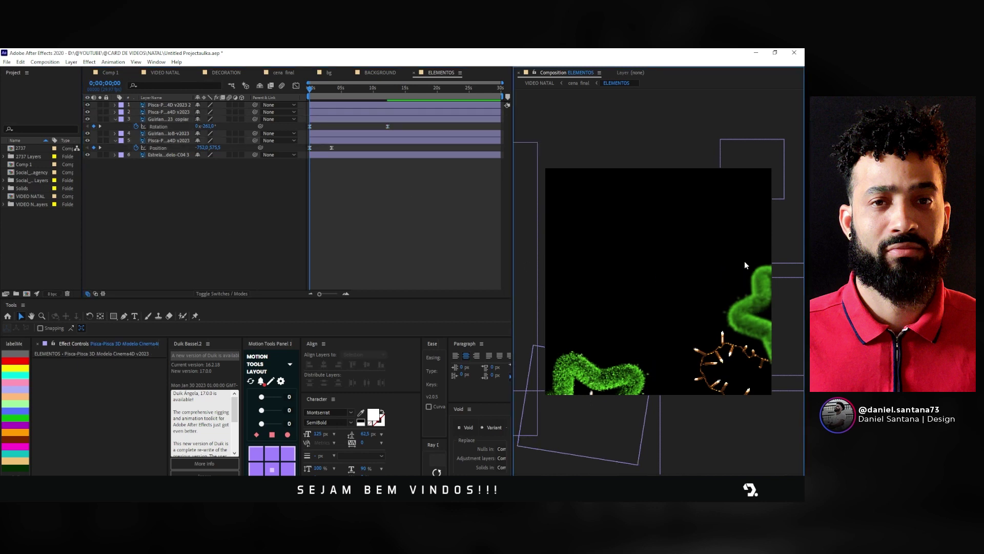
left_click(744, 260)
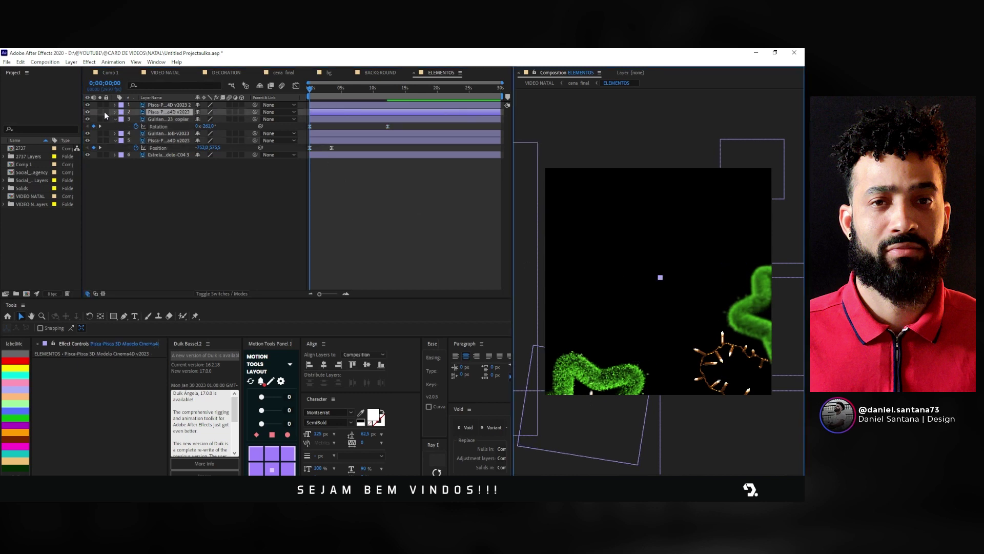
left_click(331, 112)
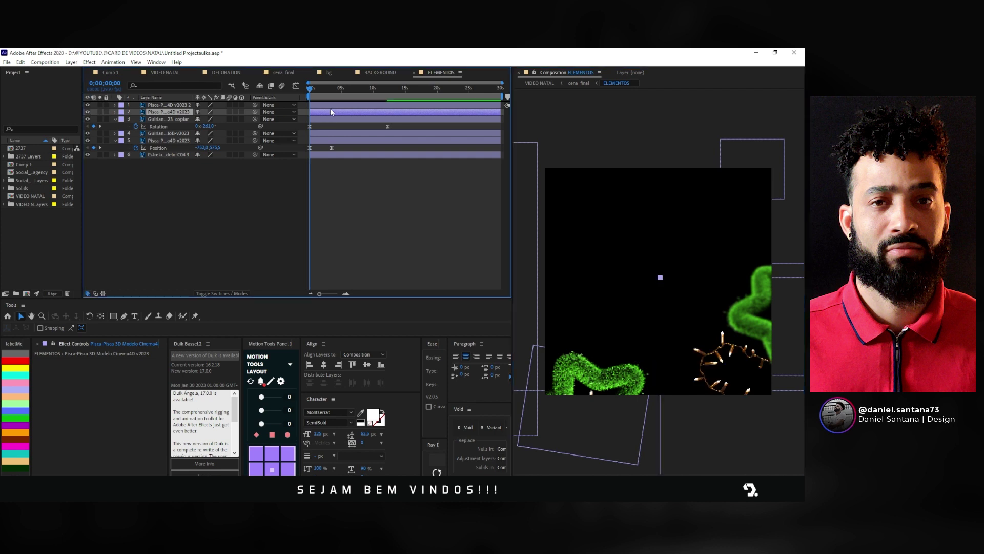
left_click(144, 107)
key("F2")
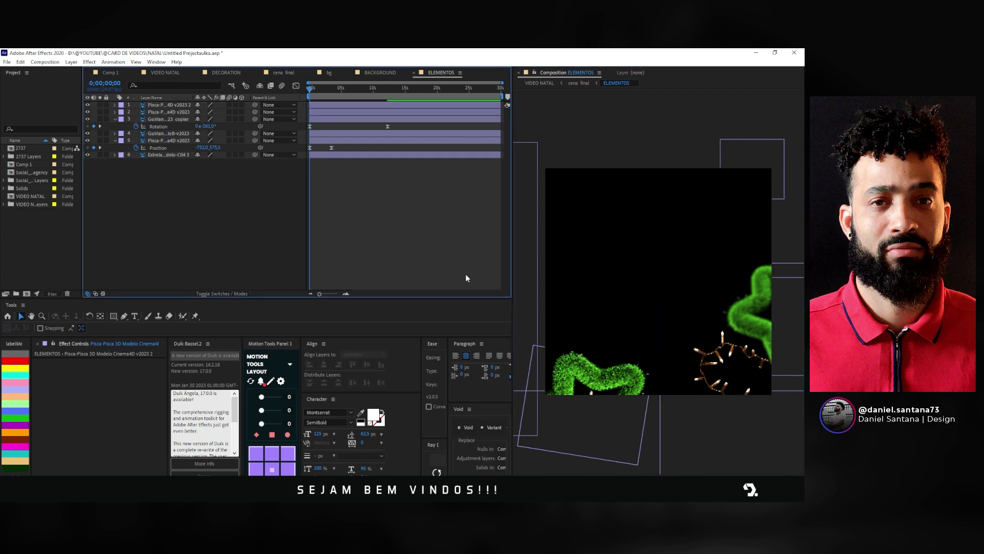
left_click(732, 349)
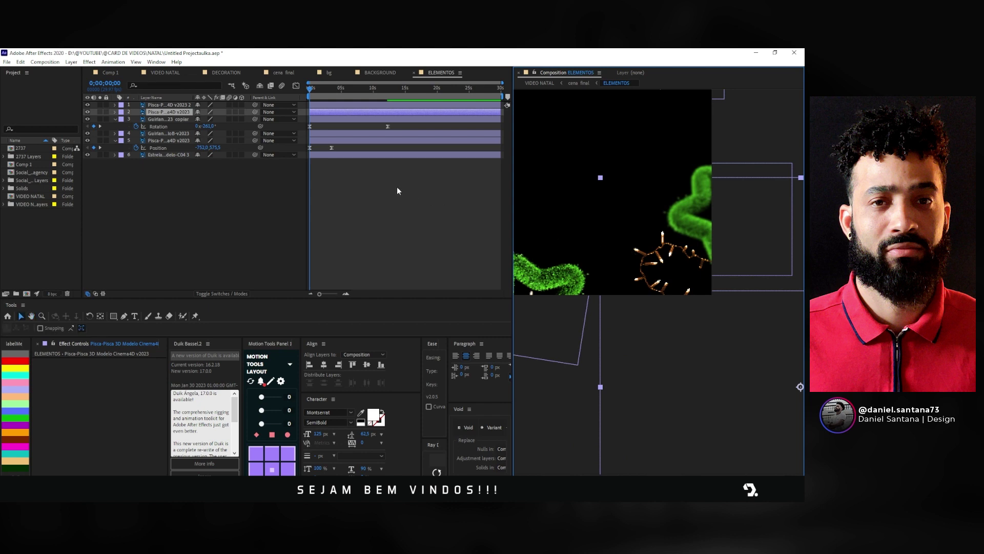
Step: Key the second lights layer's Position at about 11 seconds at a new spot
left_click(90, 114)
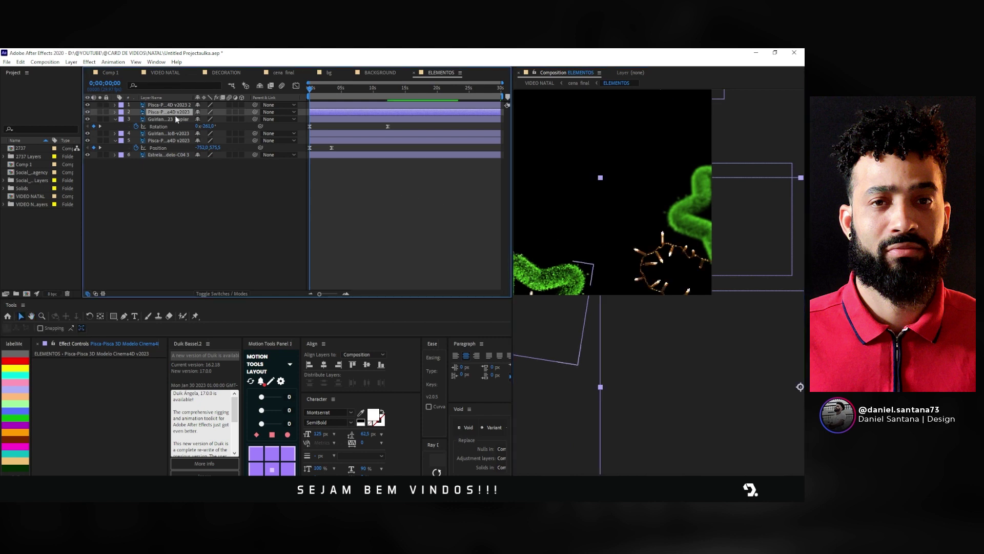
key("p")
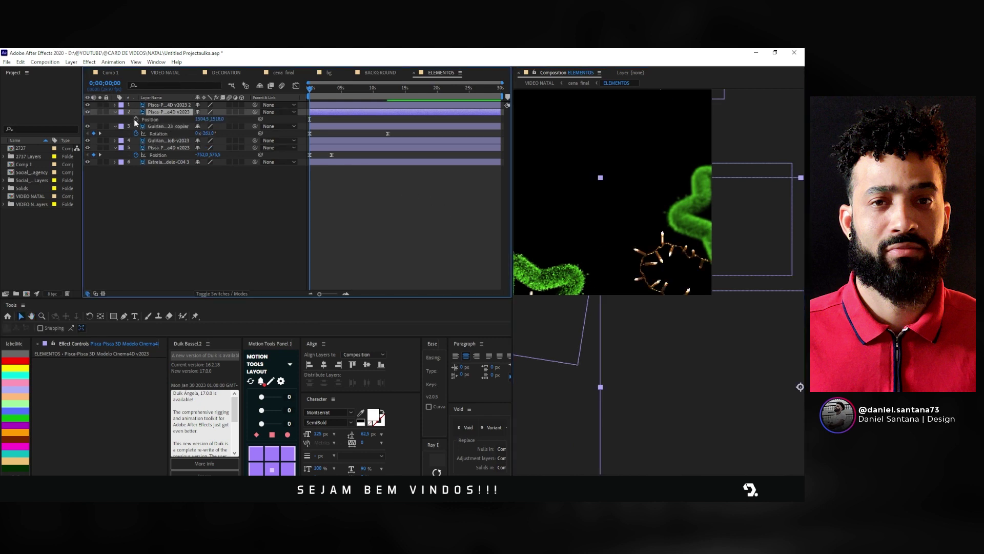
left_click_drag(314, 96, 382, 88)
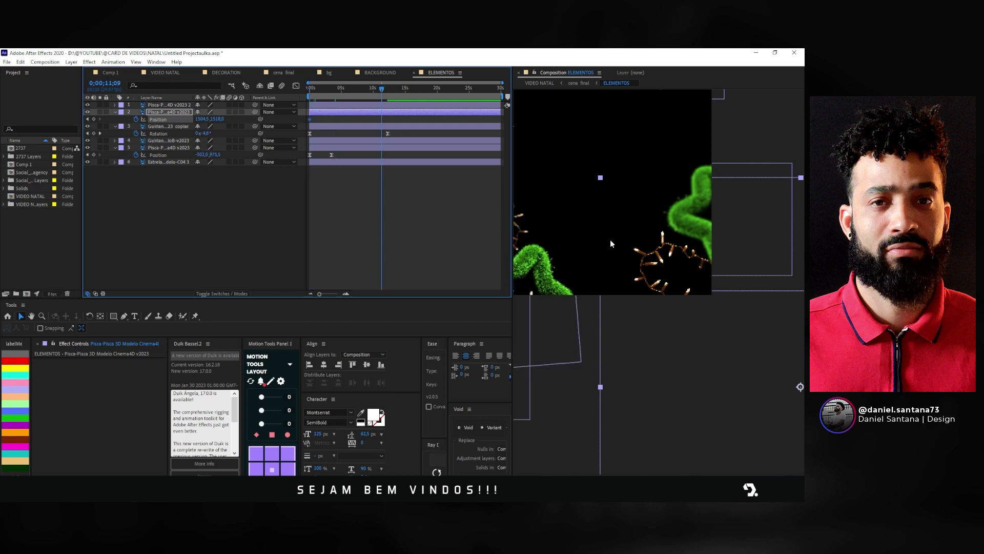
left_click_drag(610, 239, 639, 288)
Step: Paste the copied garland's Rotation keyframes onto the other garland, ending around 14 seconds
left_click(245, 133, "shift")
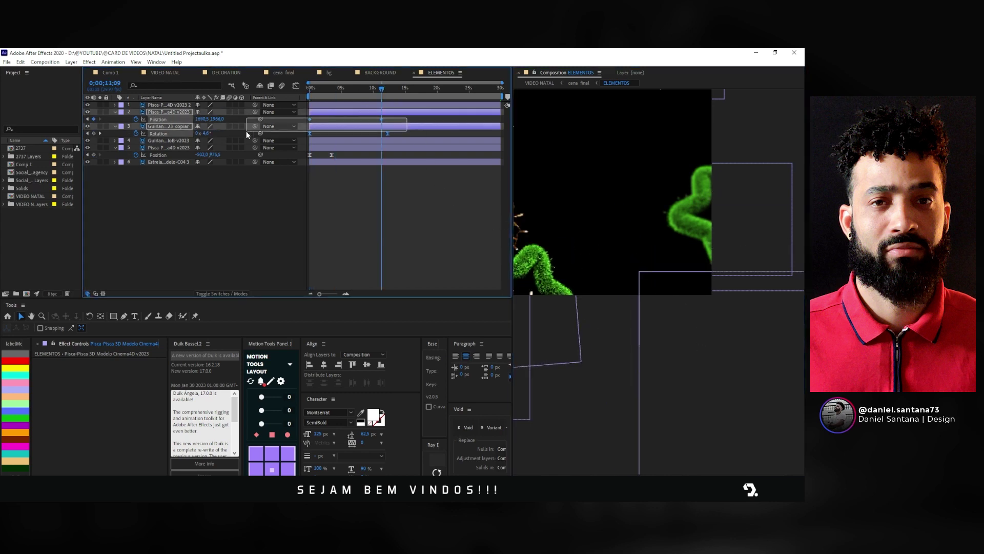
left_click(365, 210)
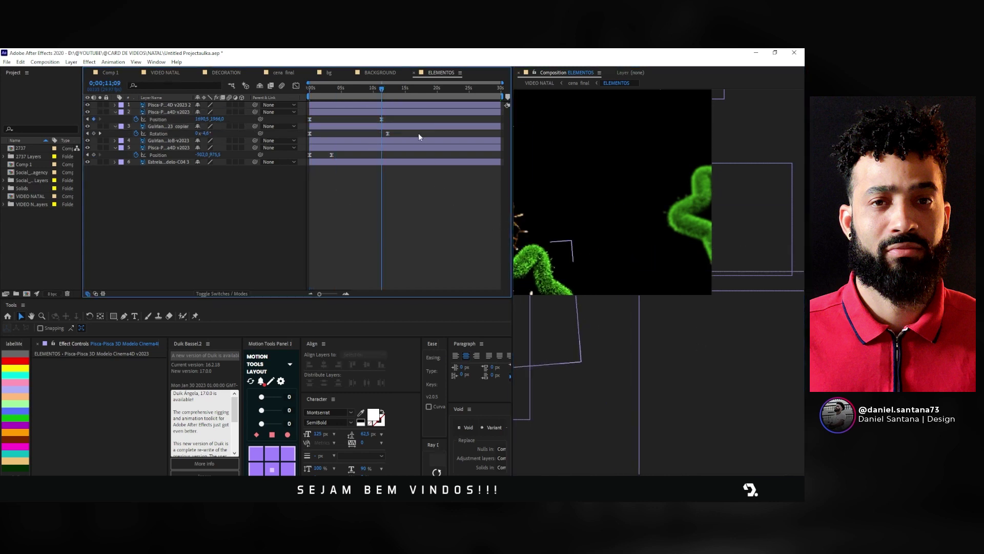
left_click(681, 221)
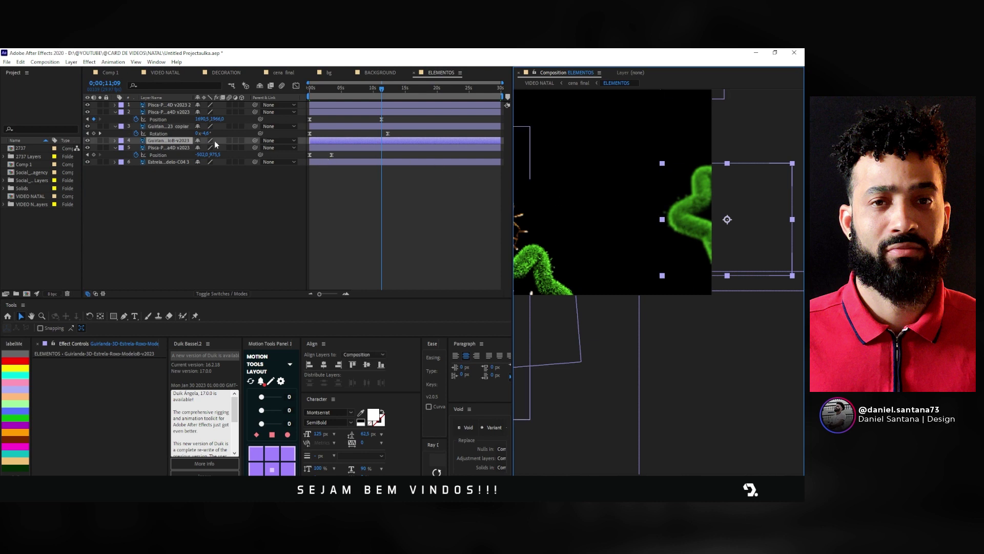
left_click_drag(401, 134, 341, 142)
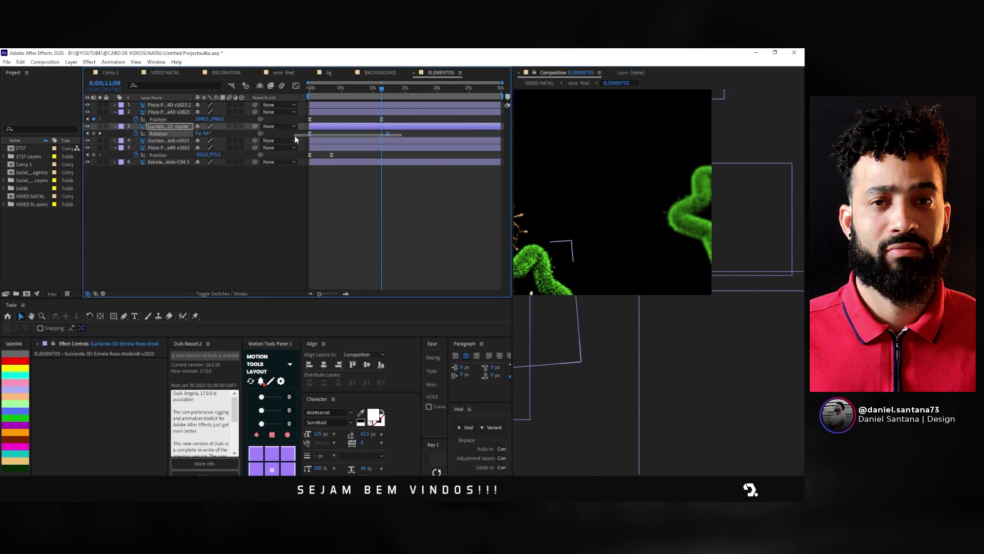
left_click(334, 142)
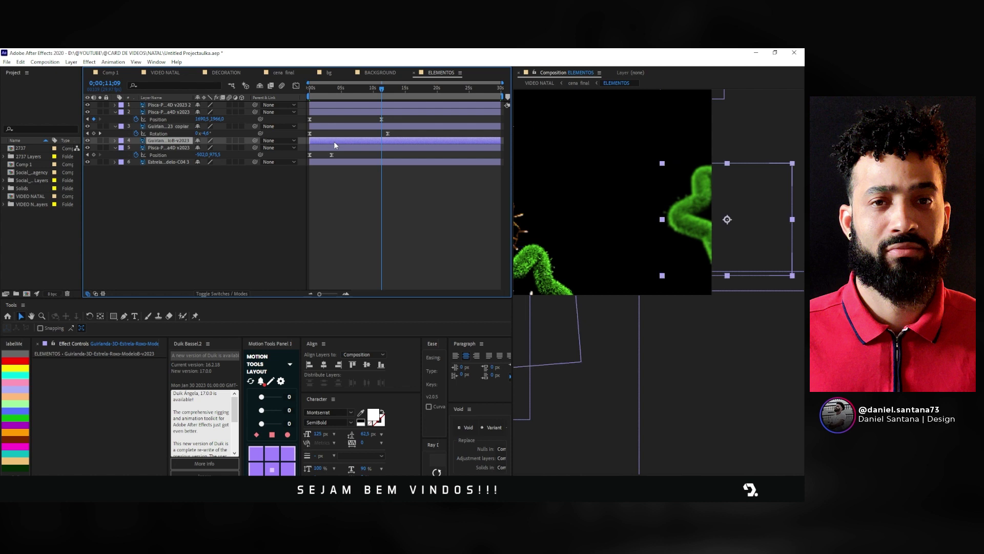
key("ctrl+v")
key("u")
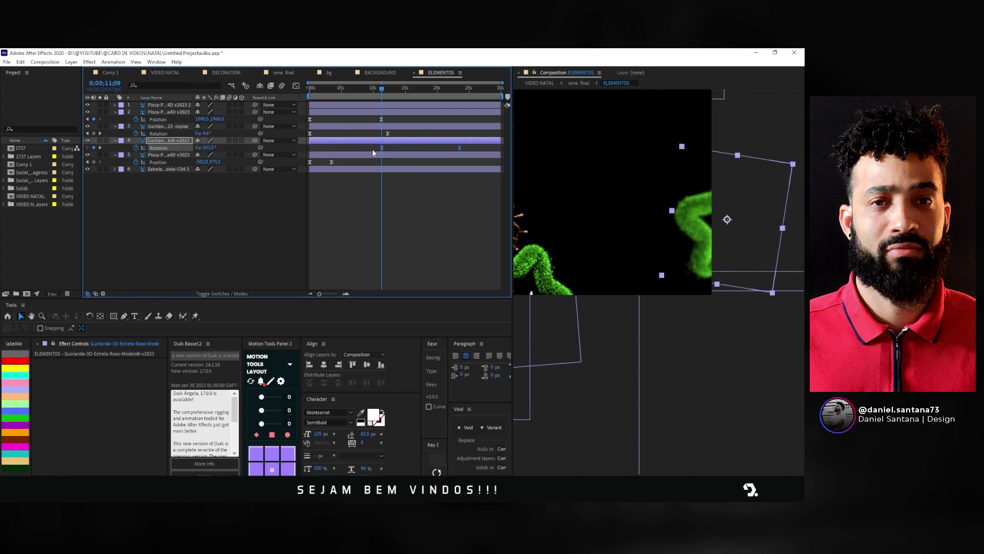
left_click_drag(380, 149, 311, 147)
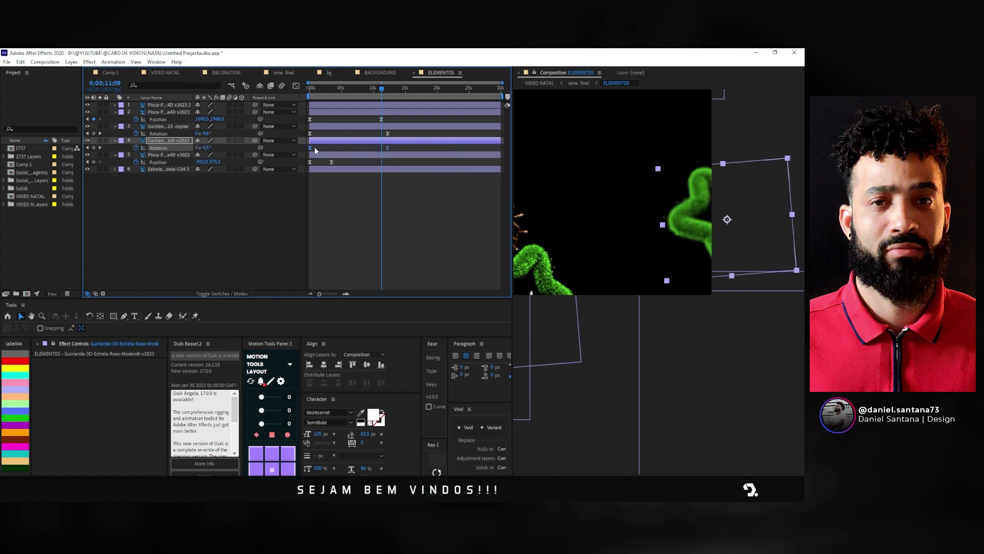
left_click(343, 206)
left_click_drag(389, 147, 415, 148)
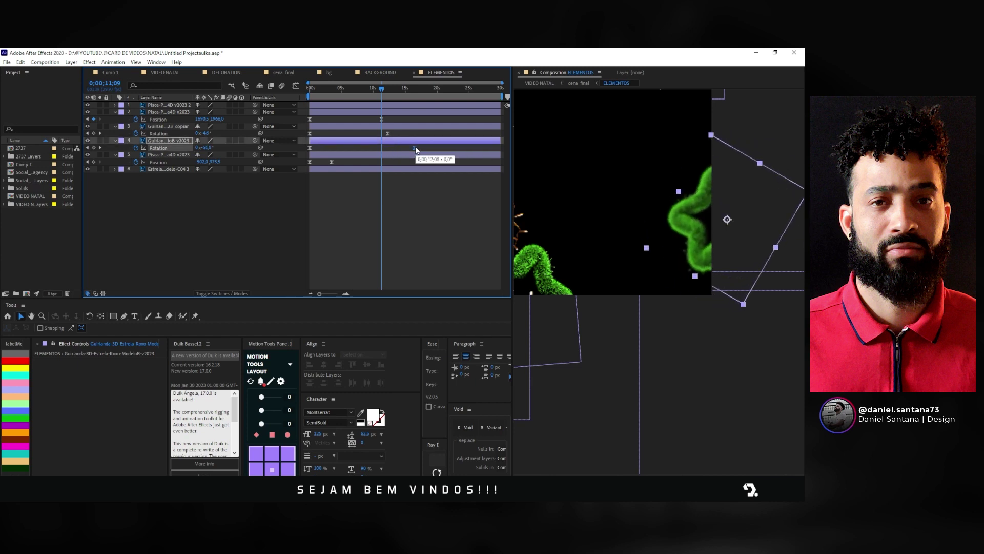
Step: Time-reverse the second lights layer's two Position keyframes
scroll(692, 234, "down", 2)
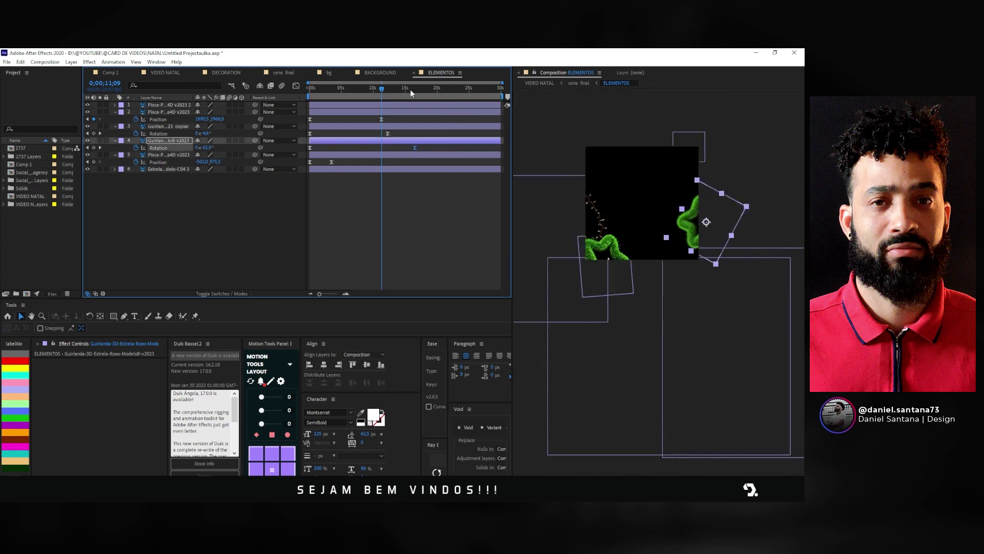
mouse_move(377, 88)
left_mouse_down()
mouse_move(305, 94)
mouse_move(373, 106)
left_mouse_up()
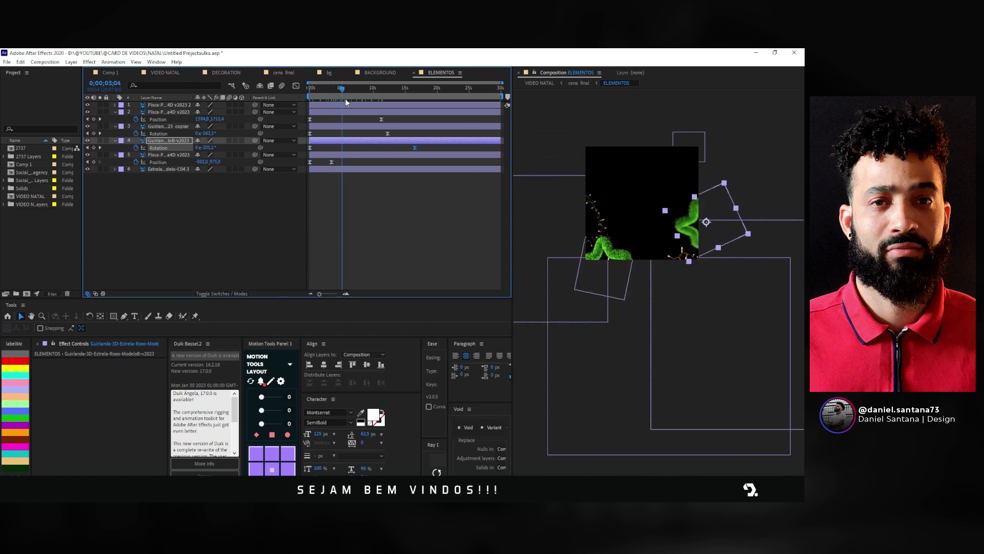
left_click(389, 112)
left_click(381, 88)
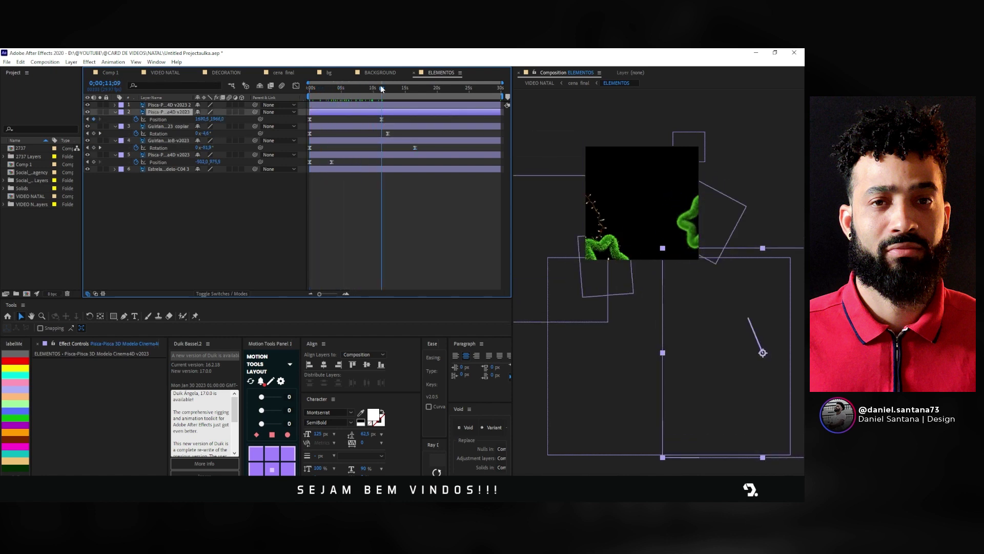
left_click(391, 121)
left_click_drag(390, 121, 310, 115)
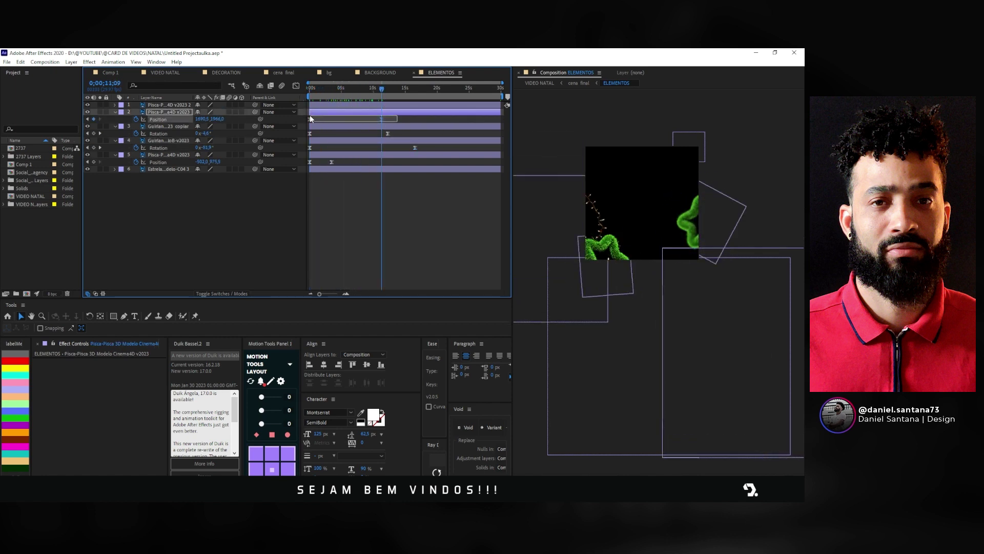
right_click(382, 119)
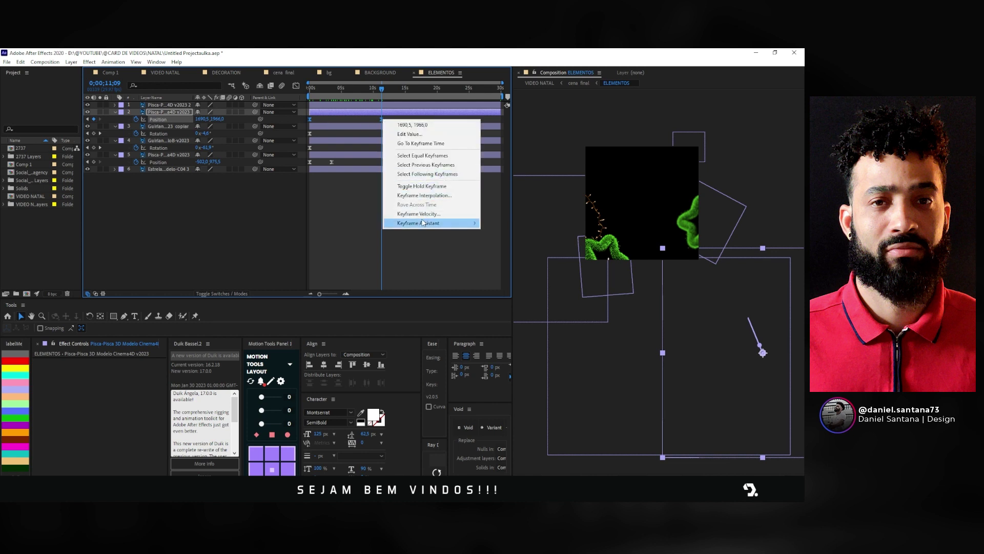
mouse_move(425, 224)
left_click(501, 306)
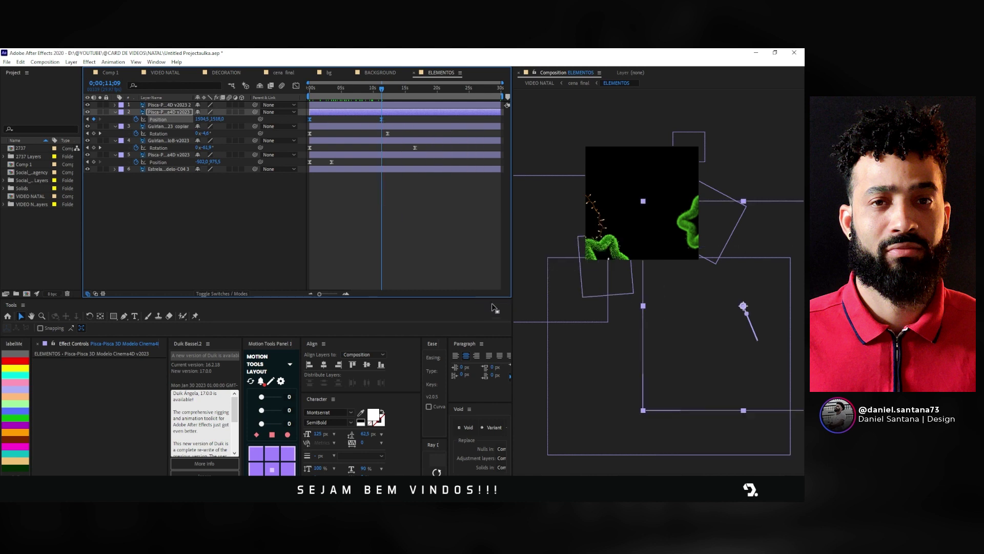
Step: Preview from about 10 seconds and select the Rotation keyframes of layers 3 and 4
left_click_drag(381, 89, 374, 88)
key("space")
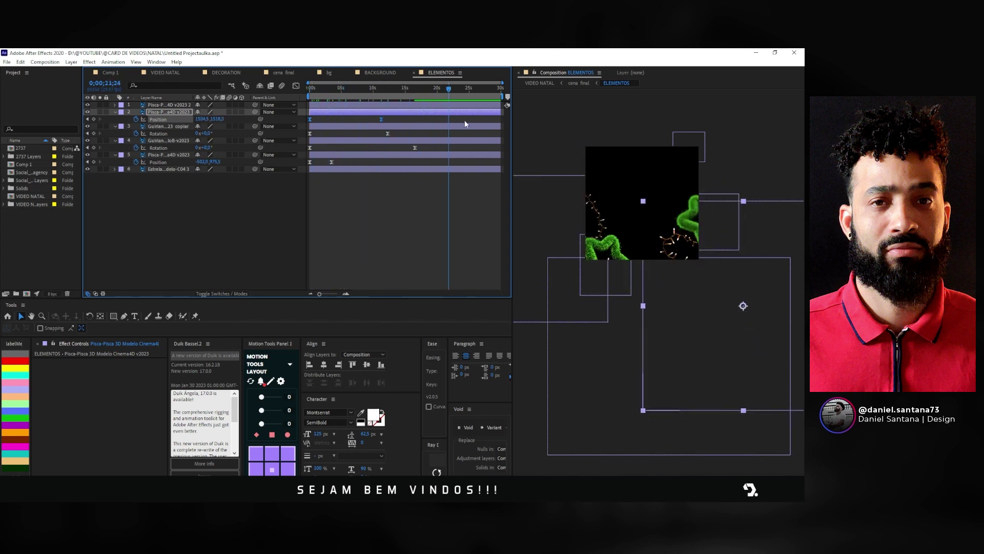
left_click_drag(427, 154, 385, 125)
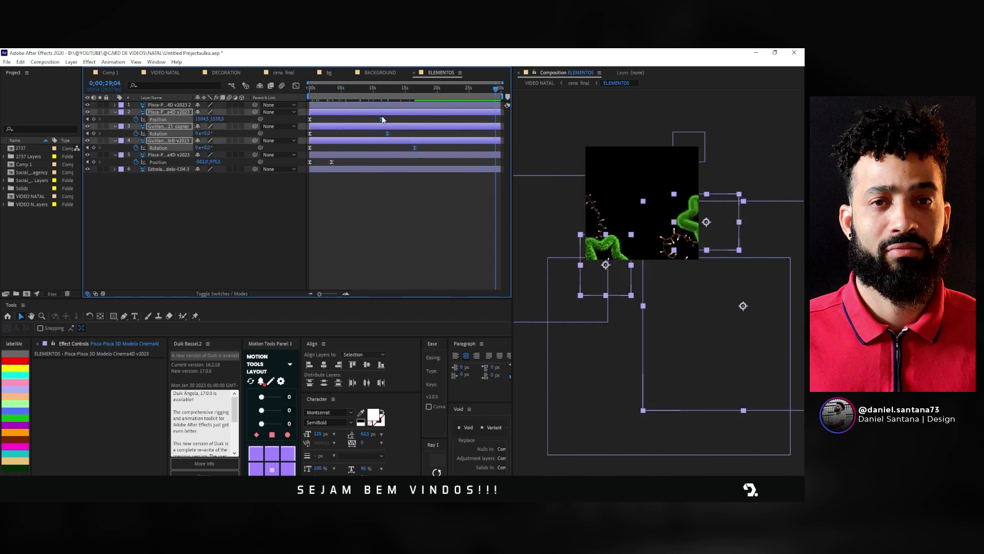
Step: Preview VIDEO NATAL, then in cena 1's ELEMENTOS shift the selected keyframes earlier
left_click(165, 72)
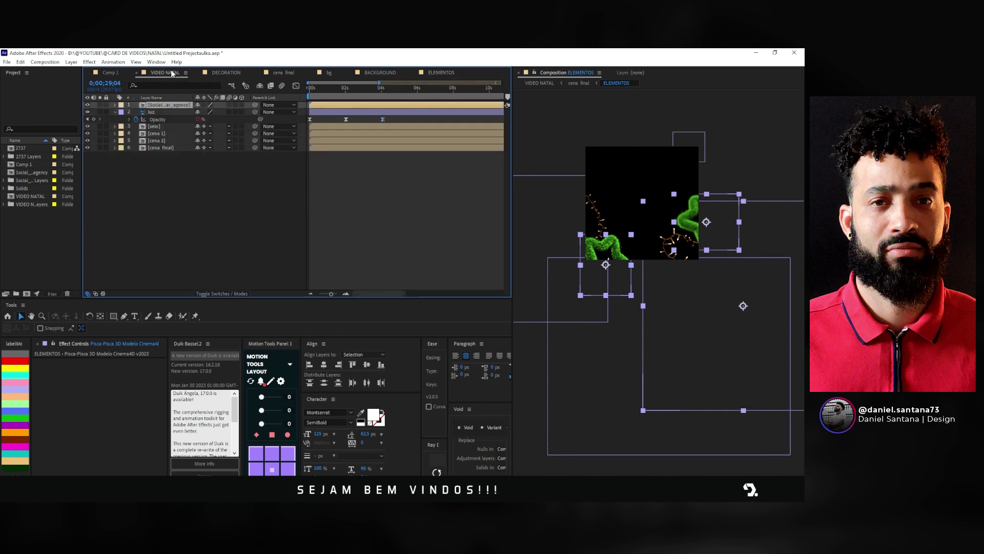
key("space")
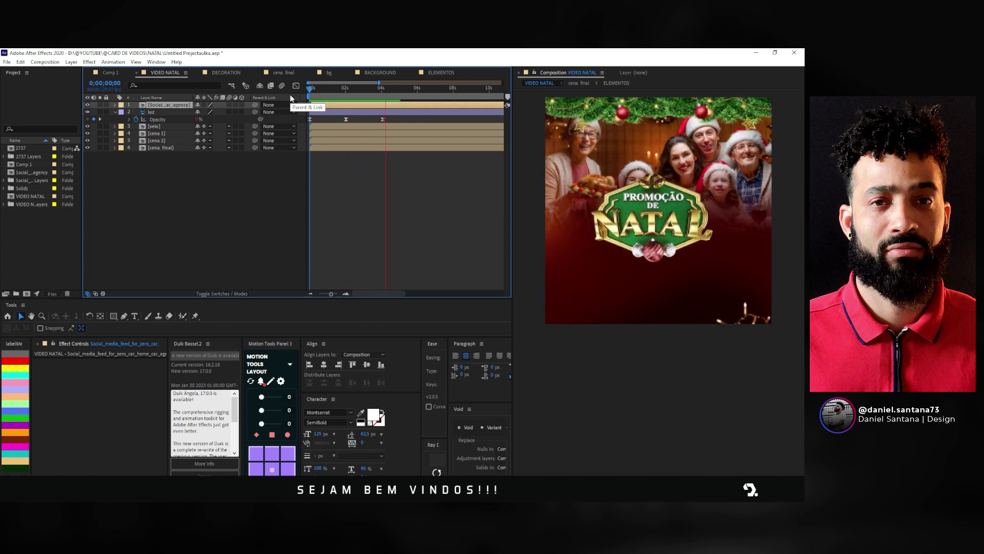
key("space")
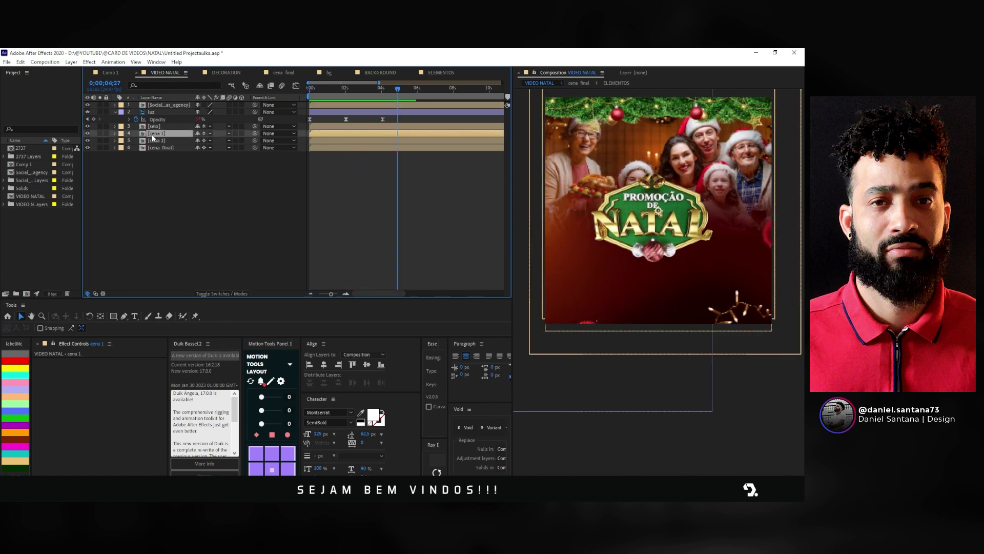
double_click(151, 134)
double_click(151, 107)
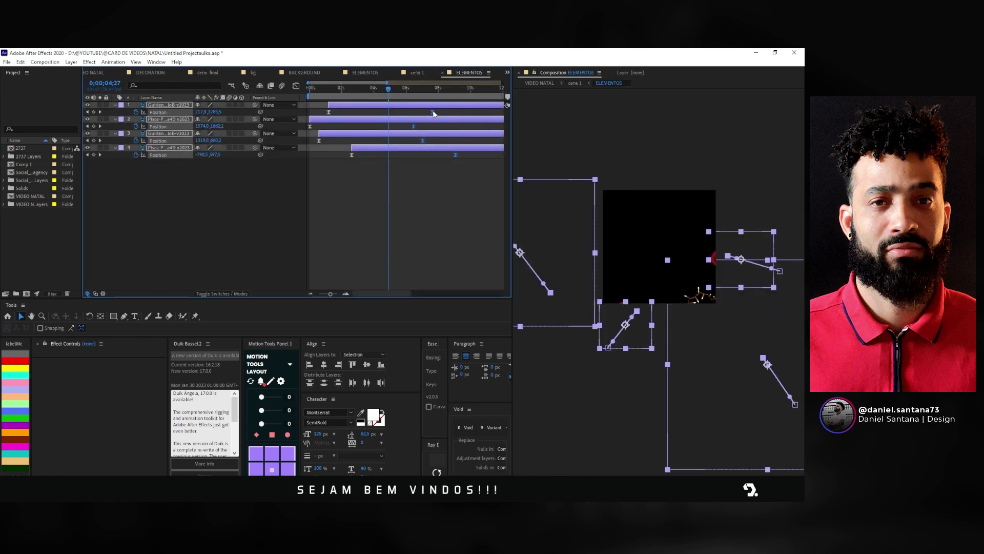
left_click_drag(433, 113, 399, 118)
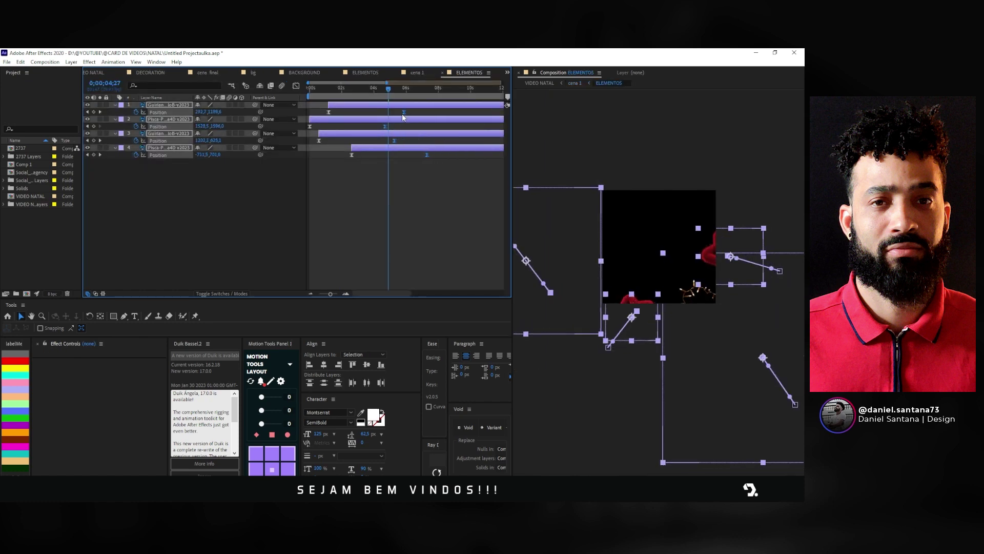
Step: Nudge the four decoration layers later and pull their second Position keyframes earlier
left_click(115, 75)
mouse_move(394, 94)
left_mouse_down()
mouse_move(349, 97)
mouse_move(359, 101)
left_mouse_up()
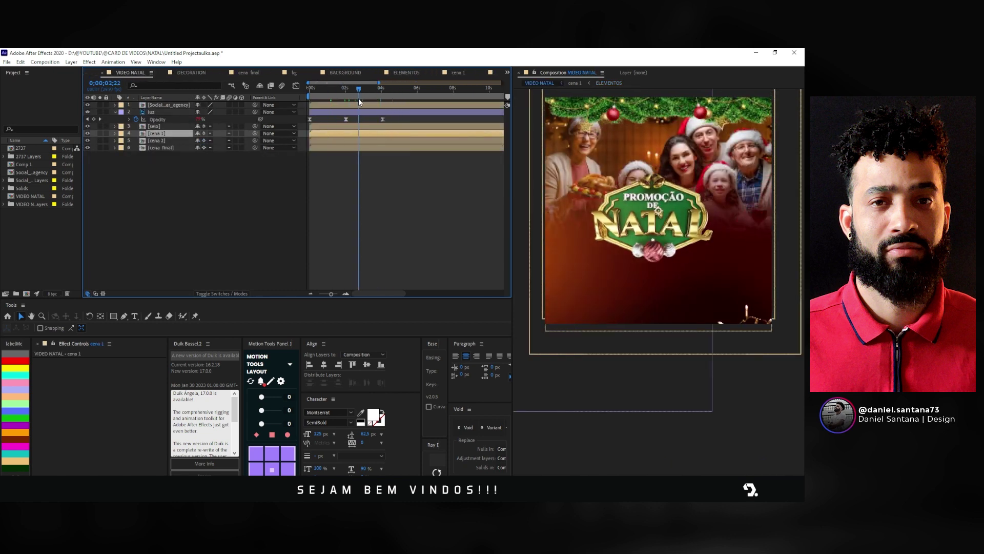
double_click(165, 137)
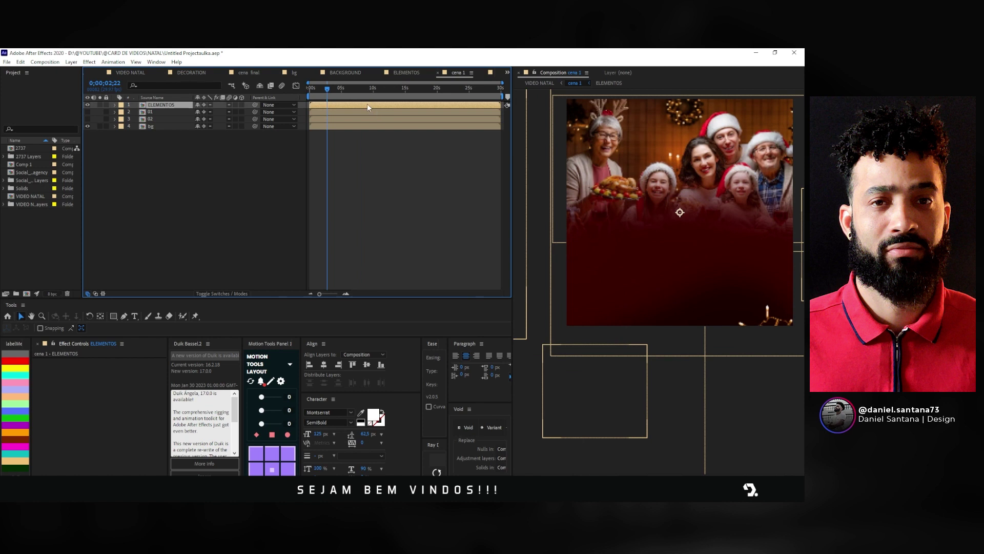
double_click(367, 104)
key("shift+alt+Page_Down")
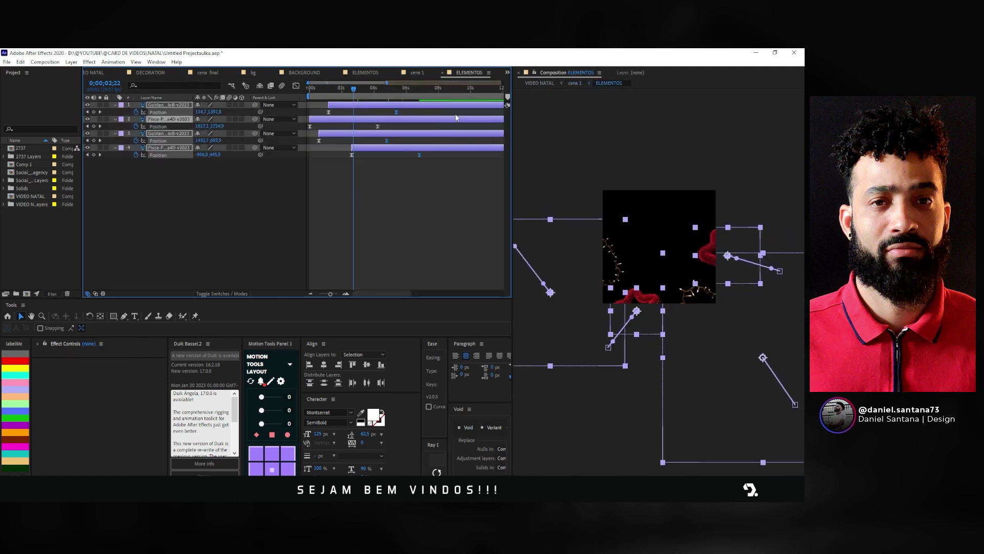
left_click(360, 217)
left_click_drag(416, 116, 393, 190)
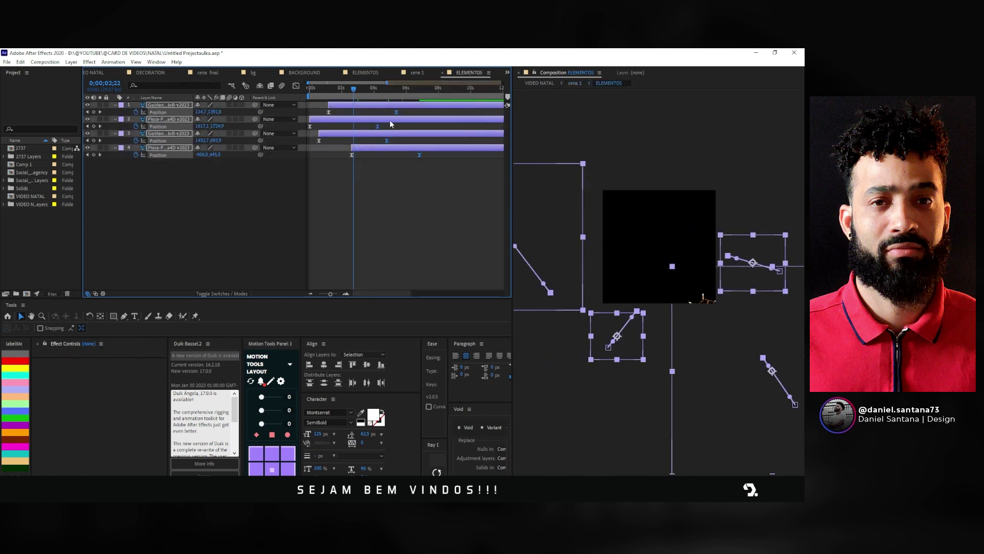
left_click_drag(394, 112, 380, 114)
Step: Preview the promo from the start and inspect the cena 1 composition
left_click(95, 72)
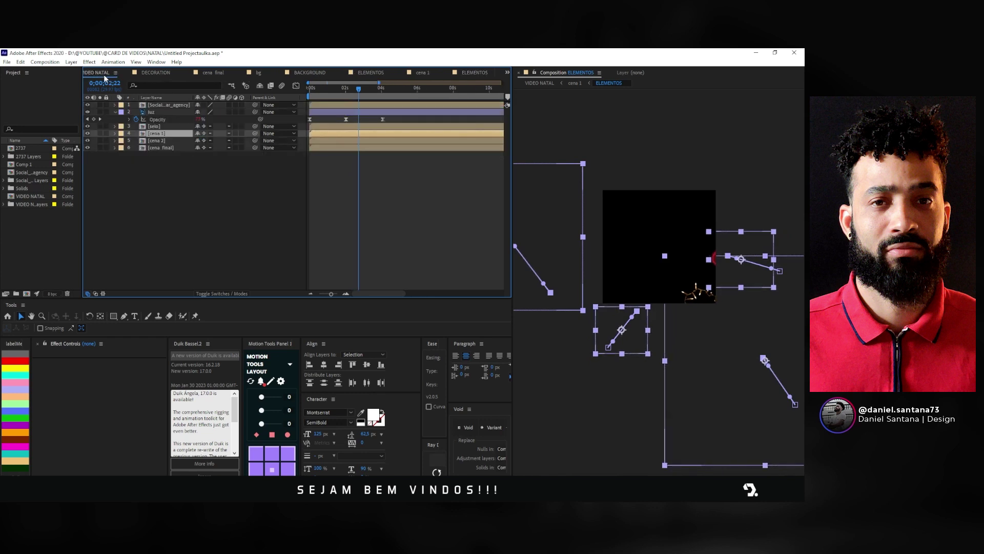
key("space")
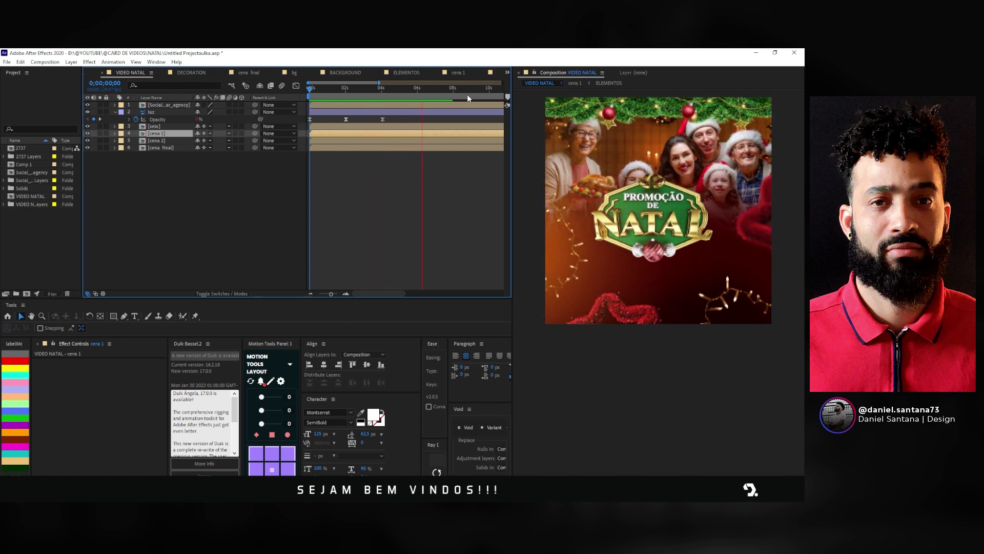
key("space")
key("Home")
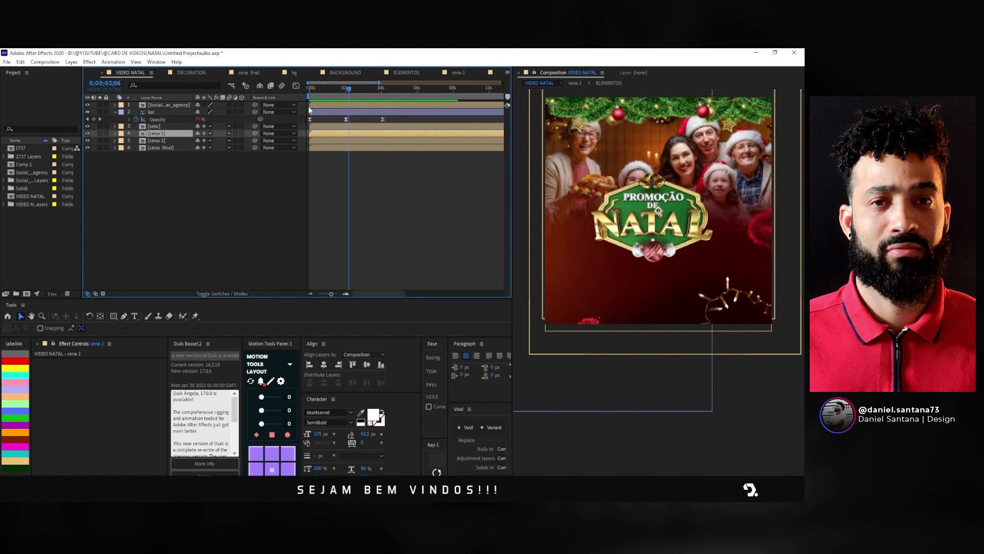
left_click(159, 105)
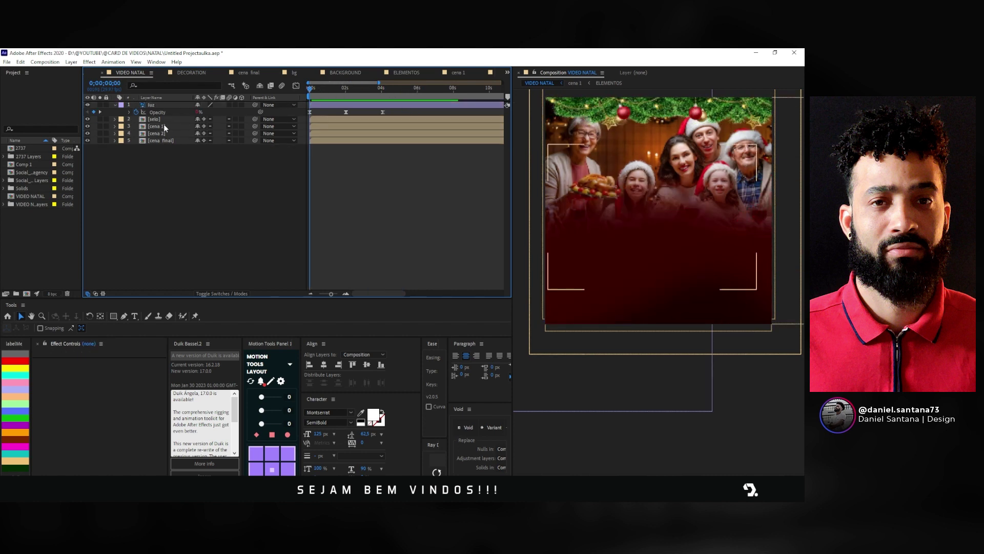
double_click(164, 126)
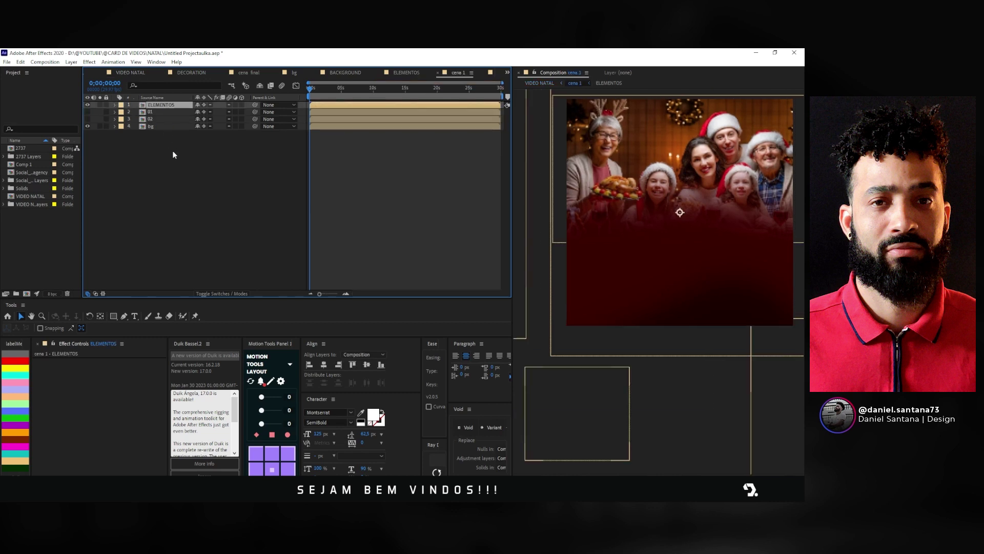
left_click(132, 72)
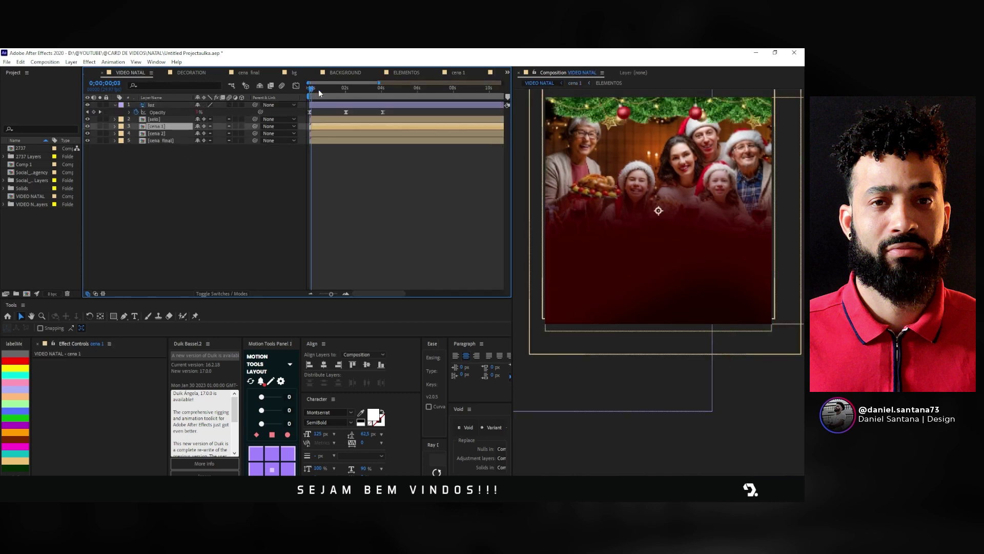
Step: Show 20 seconds of timeline and stop the preview at 0;00;04;24
left_click_drag(319, 91, 428, 90)
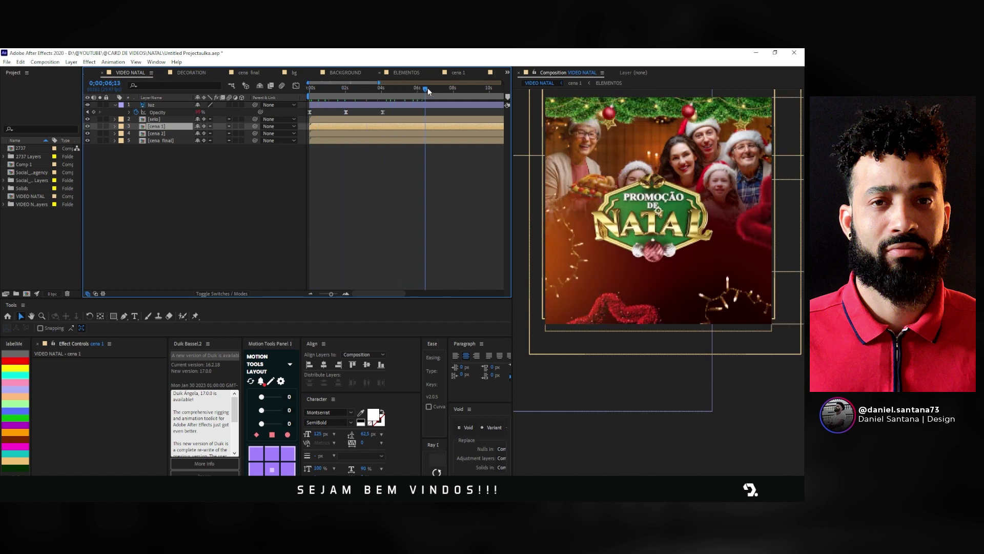
key("minus")
left_click_drag(373, 89, 300, 98)
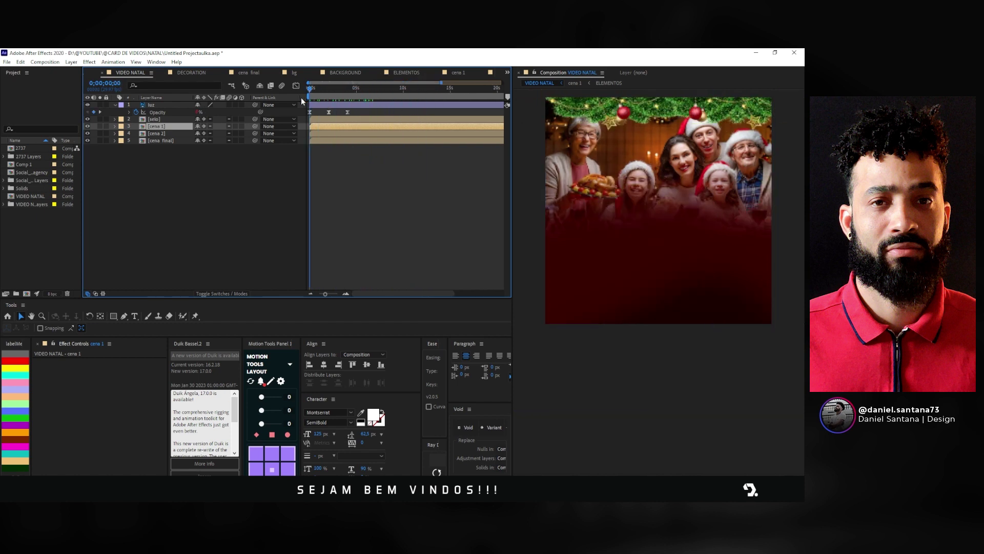
key("space")
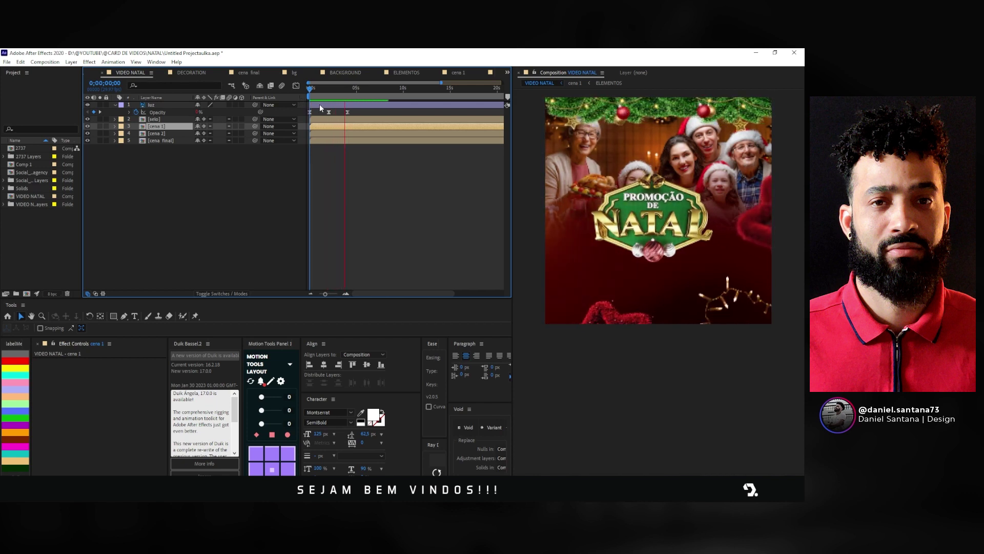
key("space")
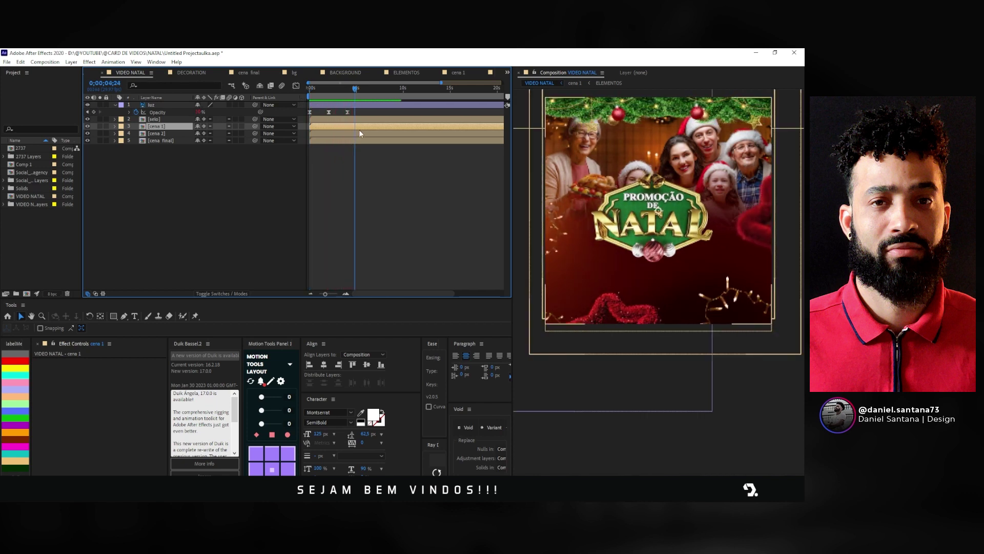
Step: End cena 1 at 0;00;04;24 and start cena 2 there, then preview the cut
key("alt+]")
key("F2")
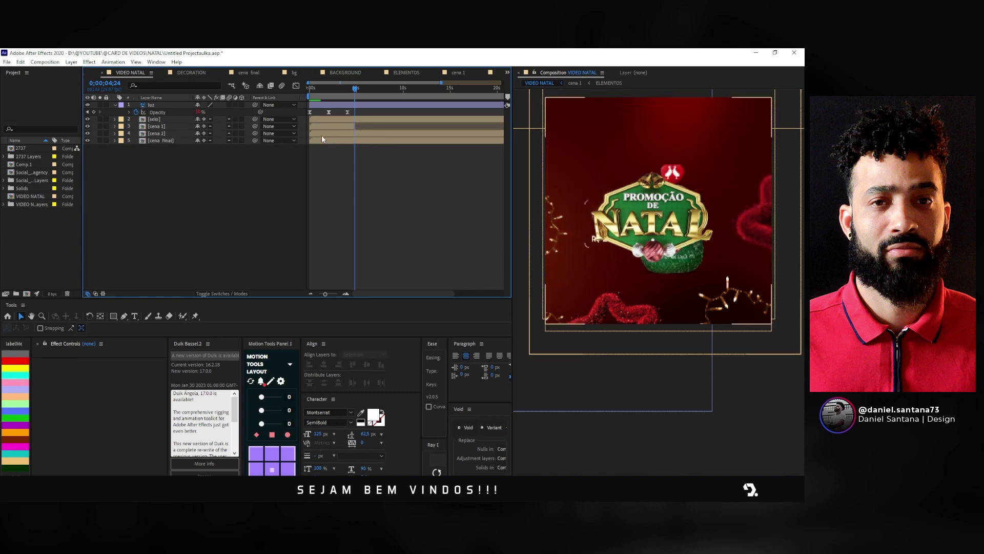
left_click(321, 133)
key("bracketleft")
key("space")
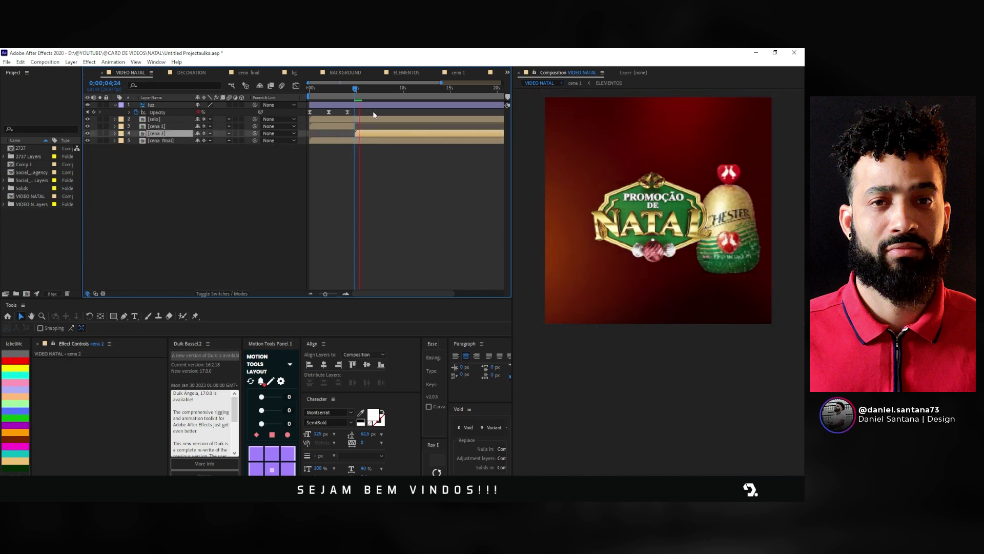
key("space")
Step: Move the selo seal layer into cena 1 and preview the promo from the start
left_click(171, 120)
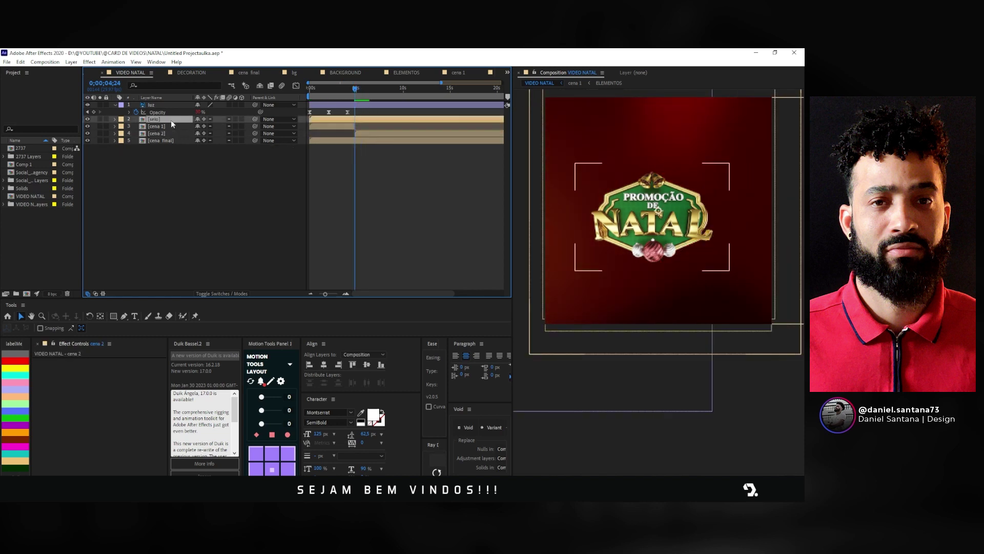
double_click(157, 126)
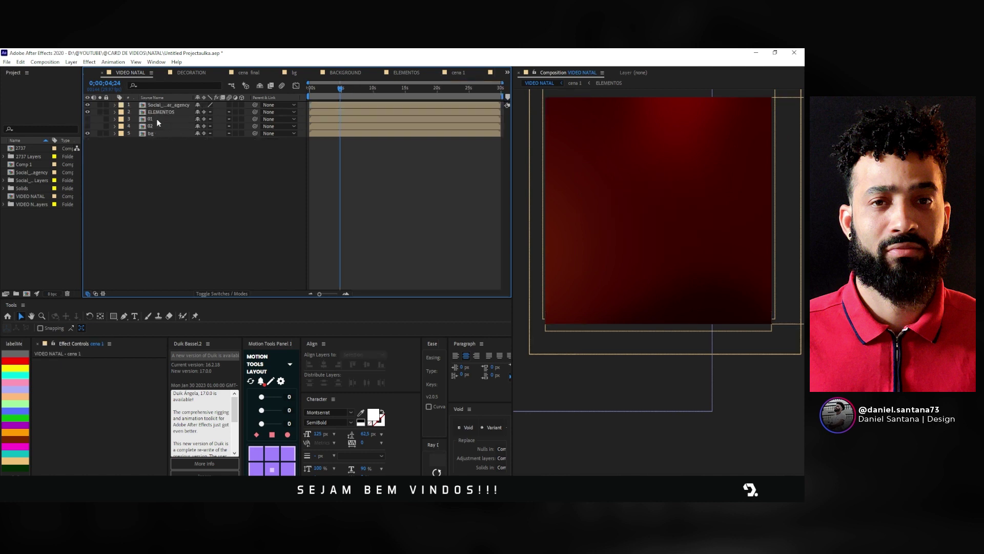
key("ctrl+v")
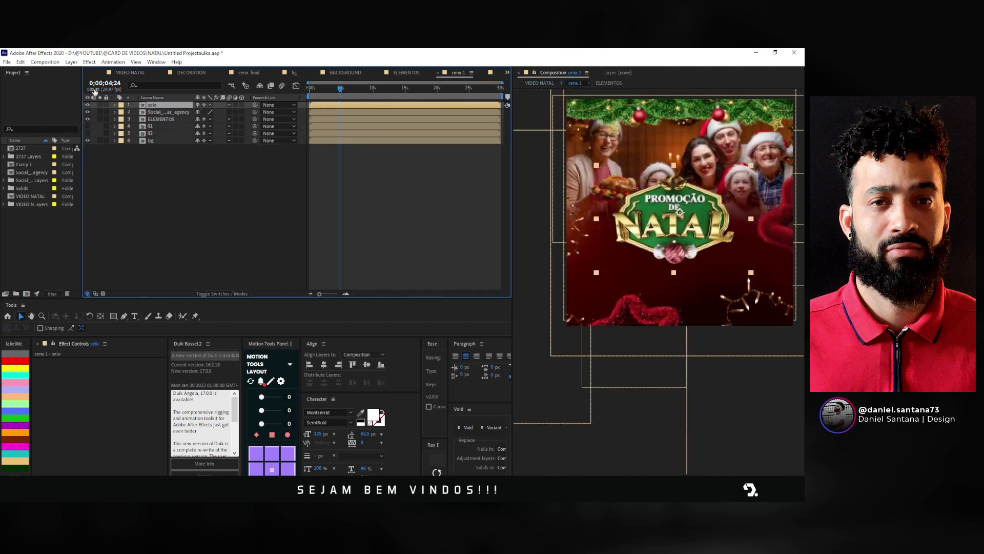
key("shift+Escape")
key("Home")
key("space")
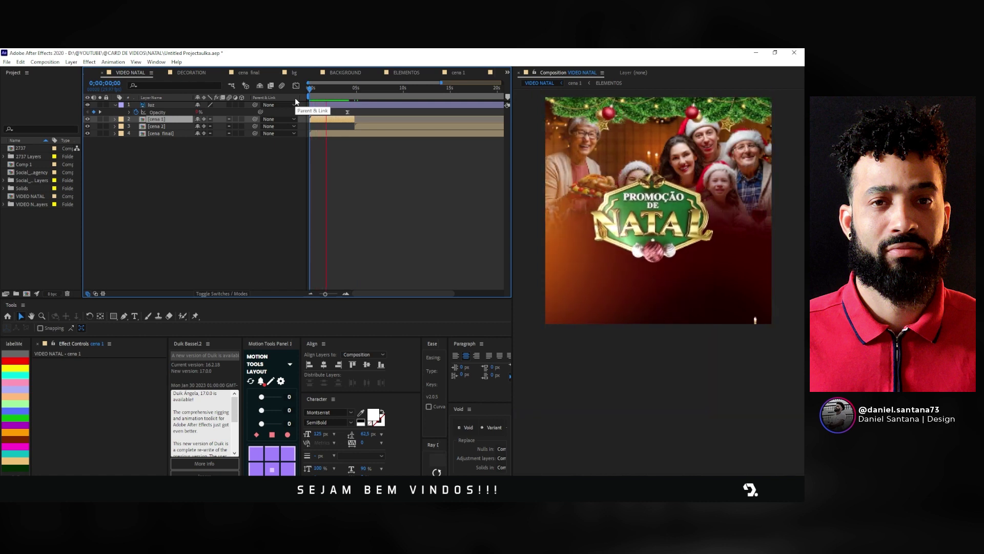
key("space")
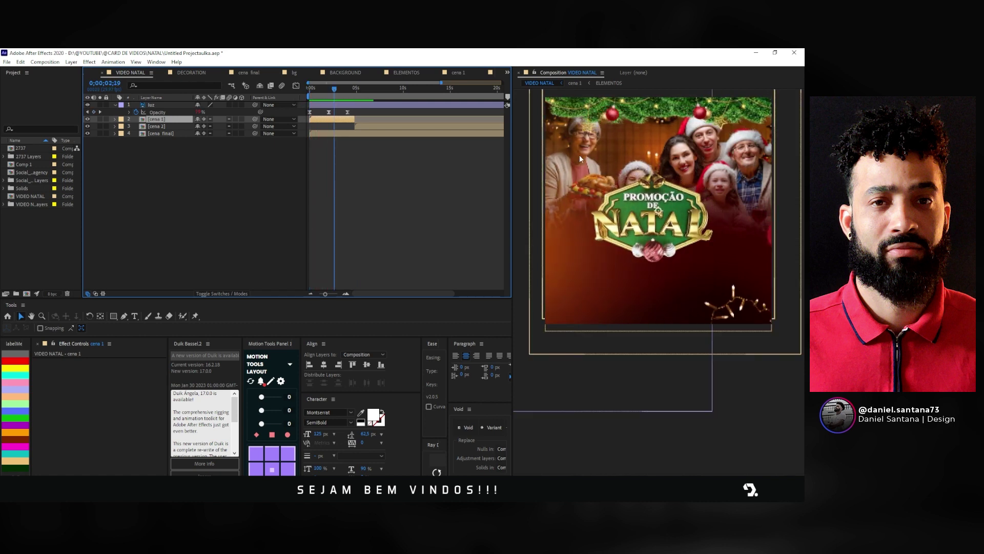
Step: In cena 1, move the Natal seal slightly down and shrink it a little
double_click(327, 119)
left_click(659, 225)
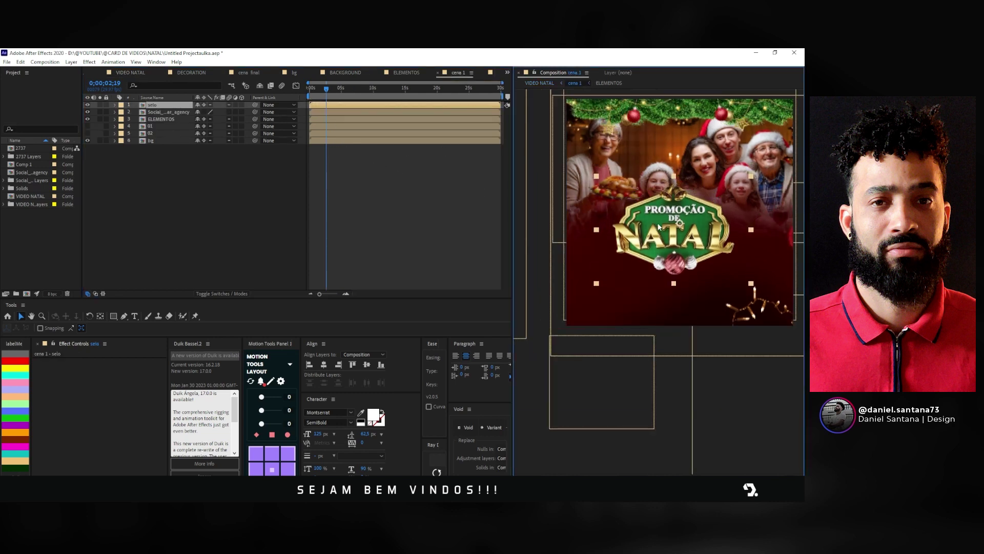
left_click_drag(658, 226, 662, 230)
left_click_drag(752, 233, 748, 234)
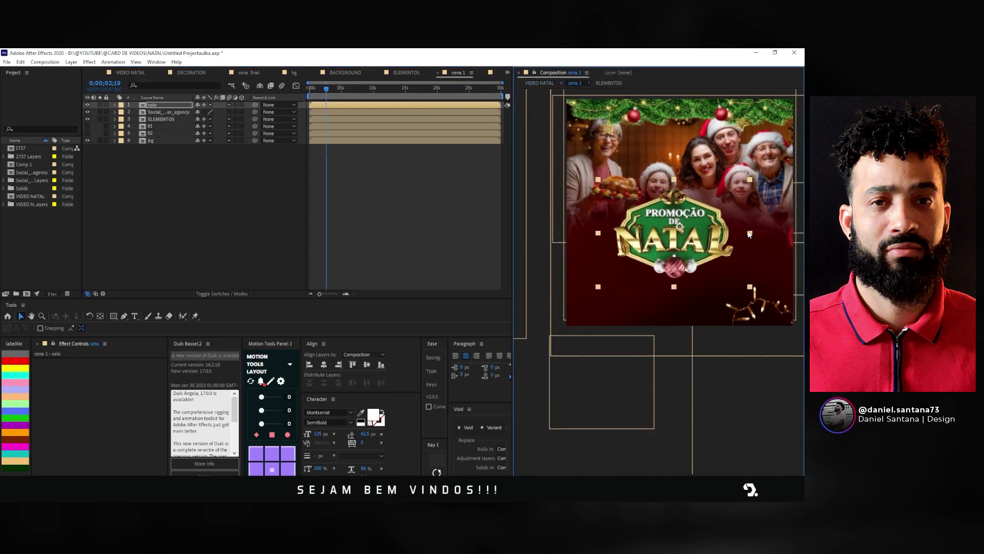
left_click(387, 134)
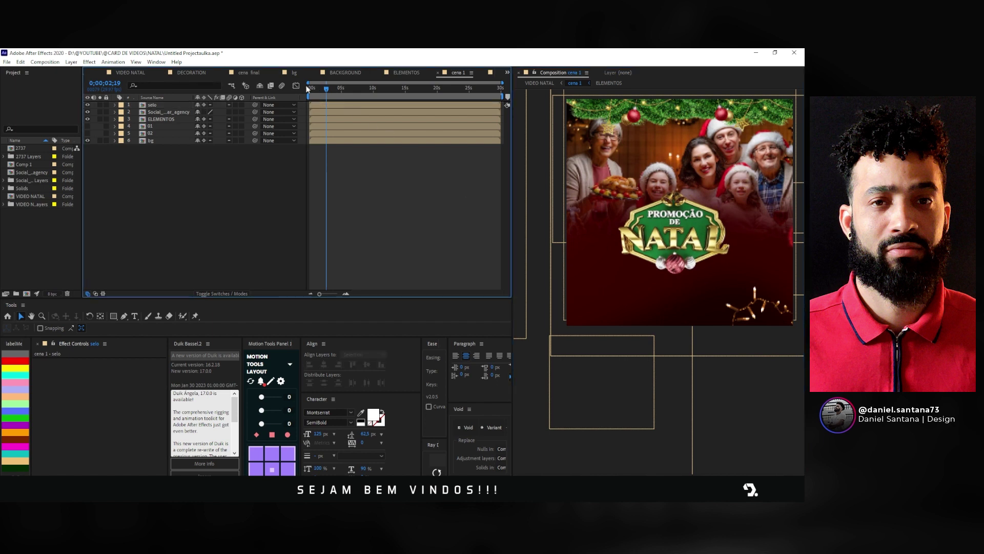
Step: Preview the VIDEO NATAL composition from its start
left_click_drag(322, 92, 311, 92)
key("shift+comma")
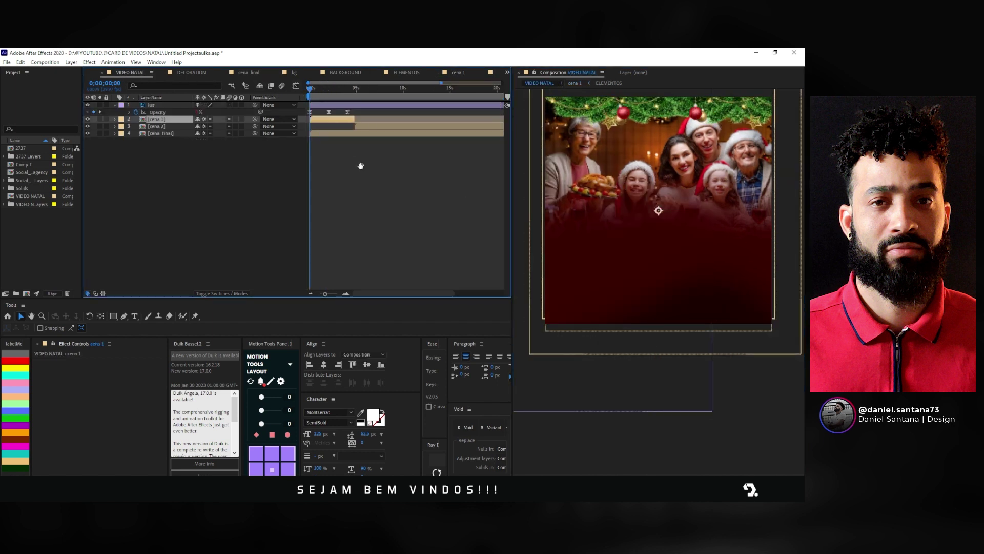
key("space")
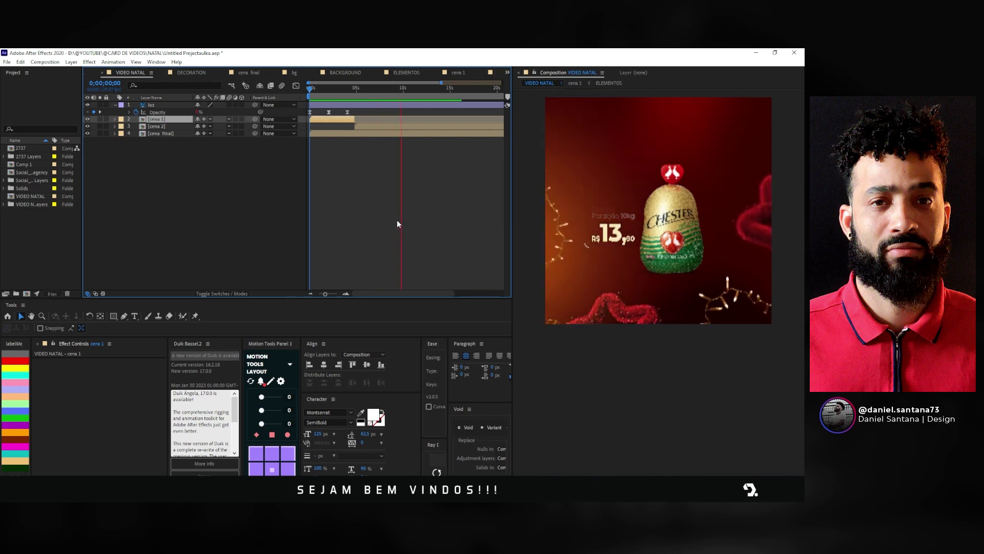
left_click(373, 142)
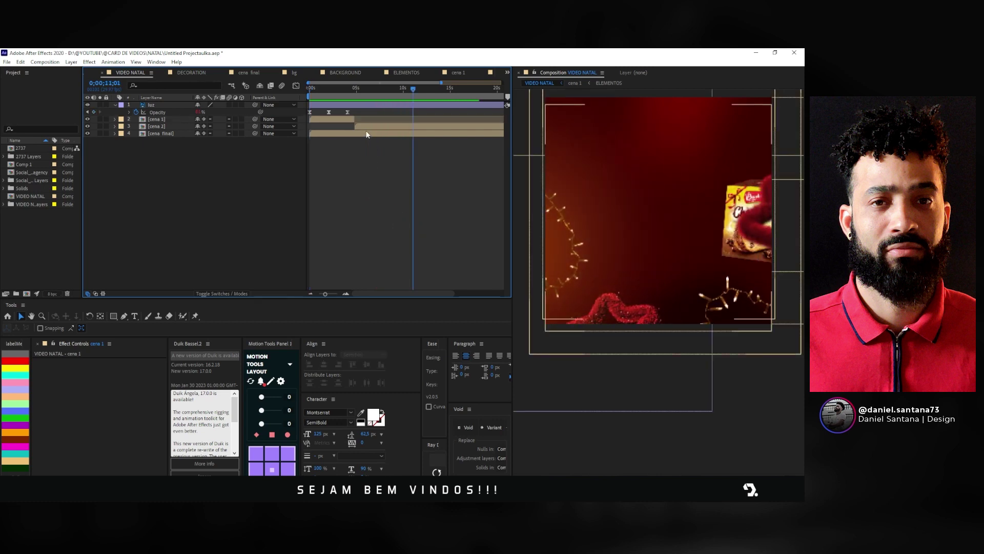
Step: Check the cena 1 and cena 2 precomps, then close the extra scene timelines
double_click(338, 119)
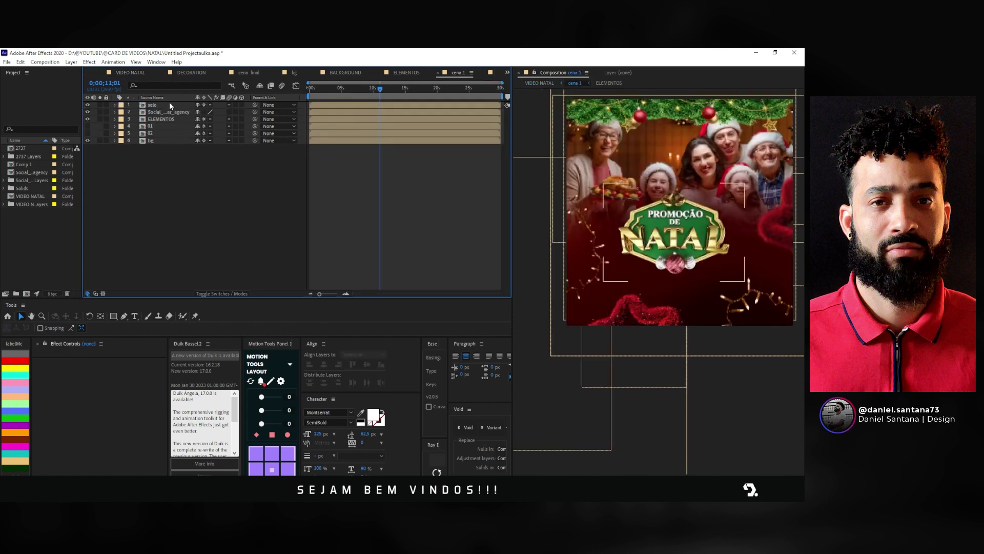
left_click(168, 111)
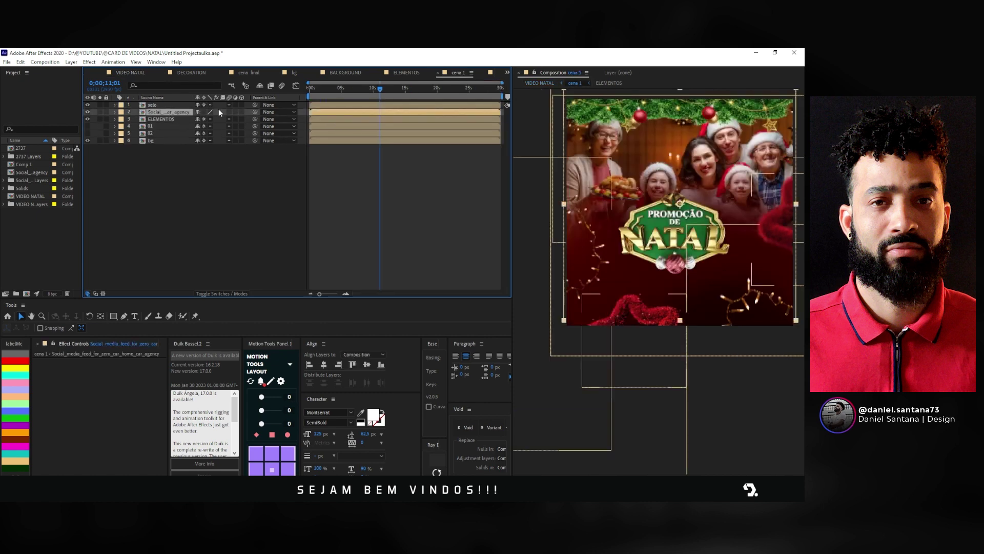
left_click(134, 72)
double_click(382, 126)
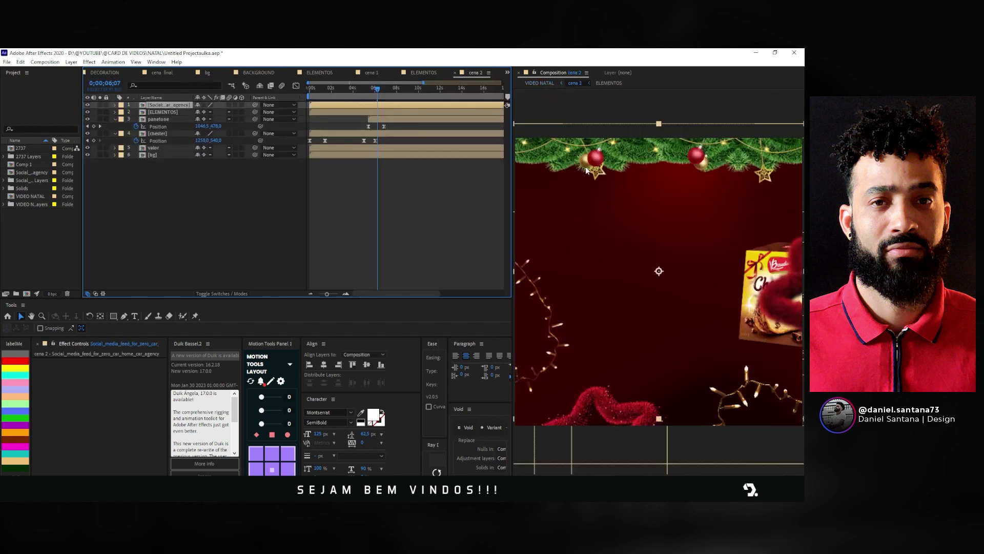
left_click(454, 72)
left_click(454, 72)
left_click(454, 72)
left_click(453, 73)
left_click(454, 73)
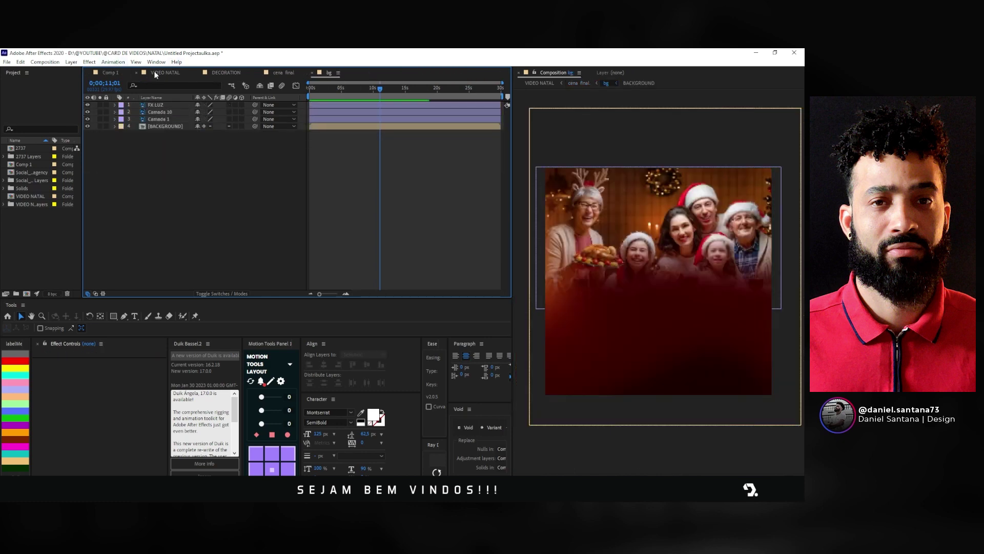
Step: Preview VIDEO NATAL from the Promoção de Natal frame at about 4 seconds
left_click(156, 74)
key("space")
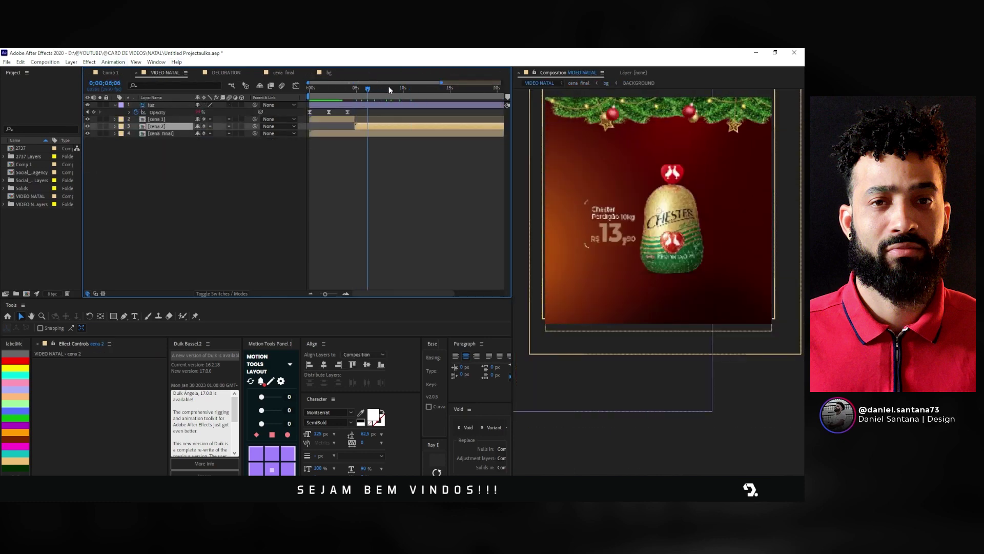
left_click(351, 96)
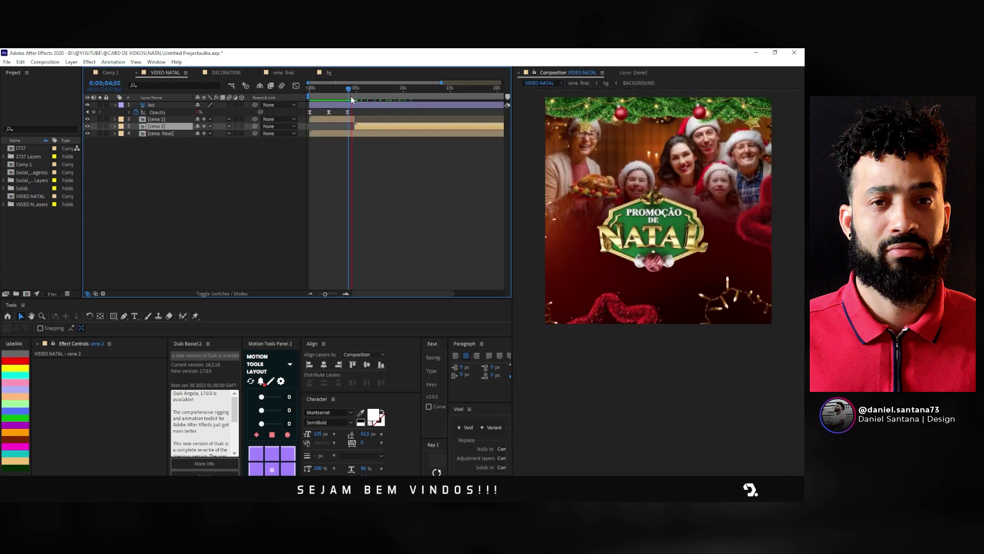
key("space")
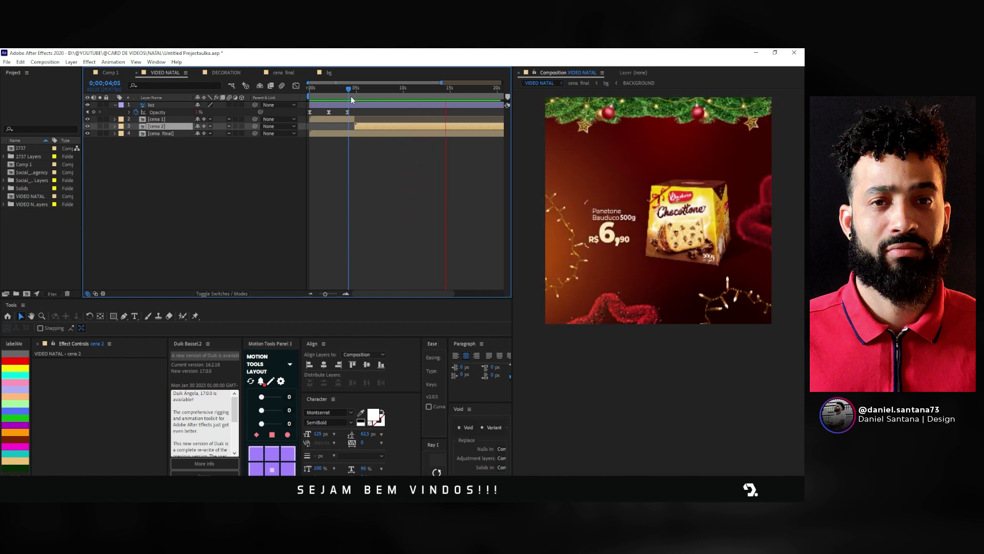
key("space")
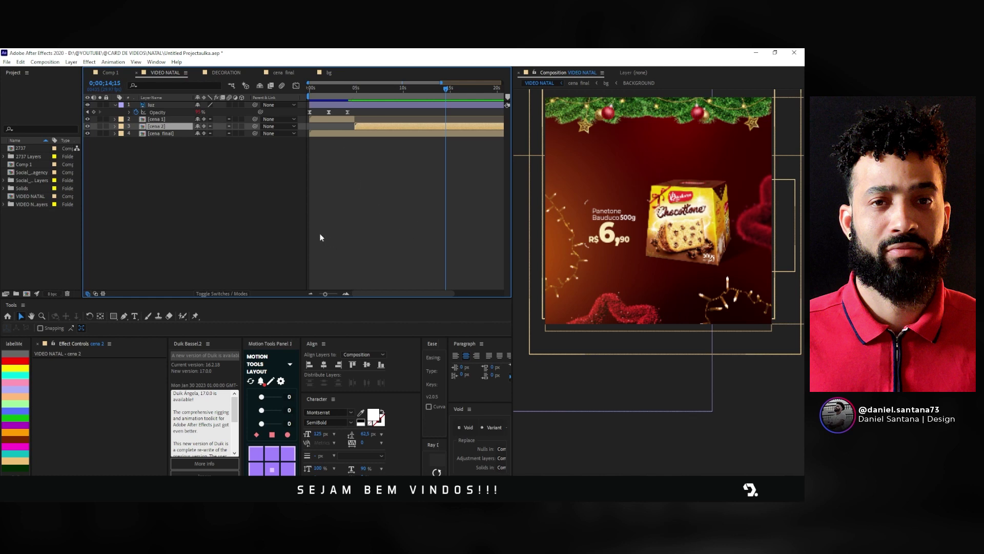
Step: Delete the ELEMENTOS layer from the cena 2 precomp
double_click(388, 127)
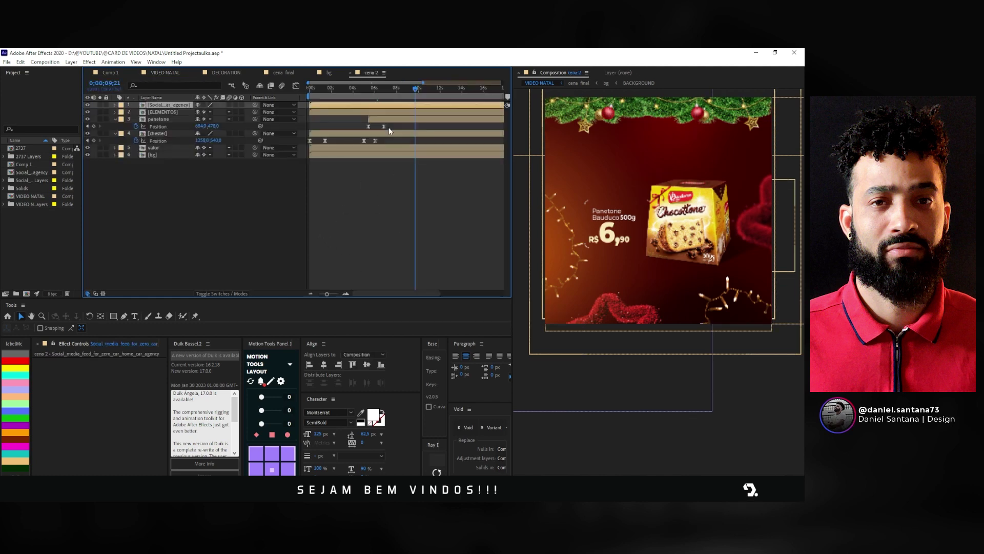
left_click(156, 113)
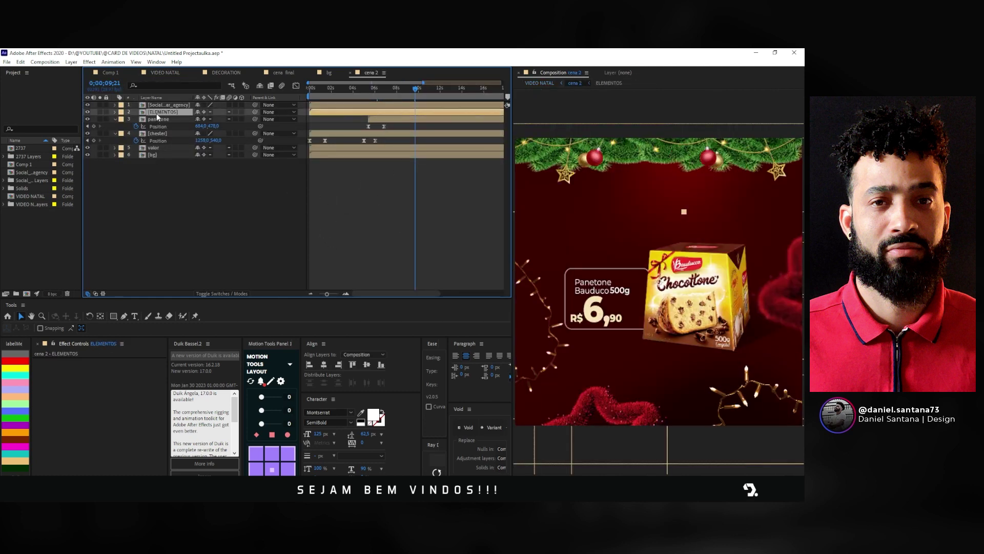
key("Delete")
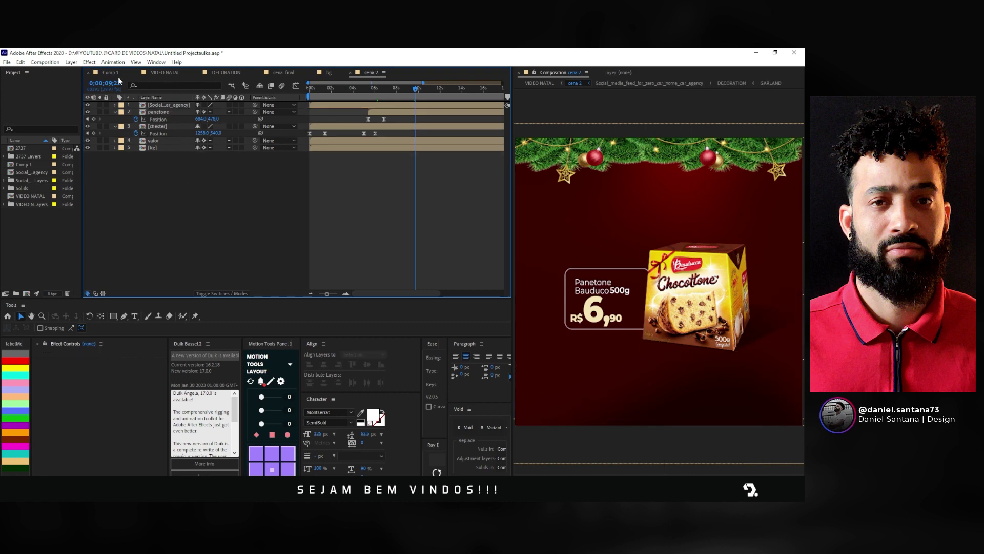
Step: Preview the panettone price animation from 12 seconds and end cena 2 at about 15 seconds
left_click(159, 74)
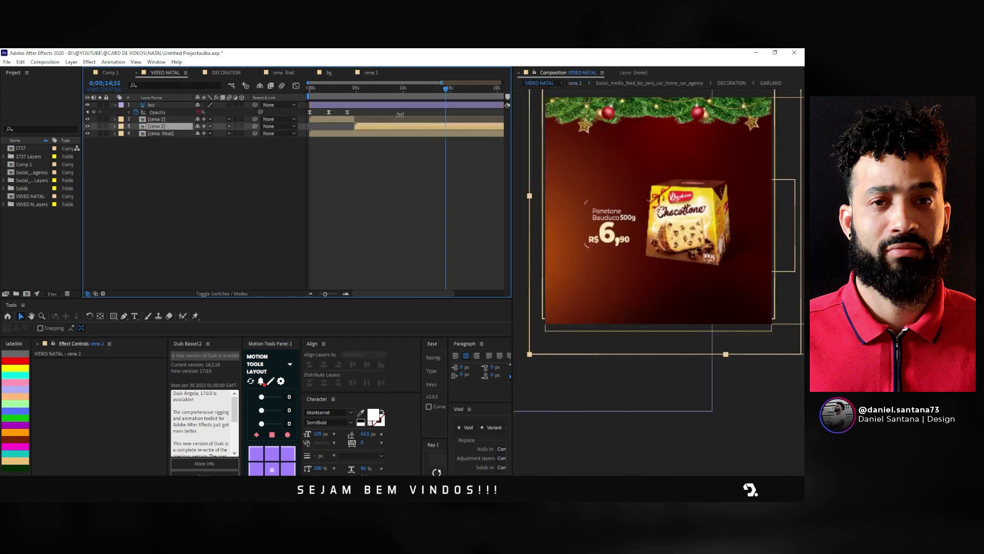
left_click(423, 94)
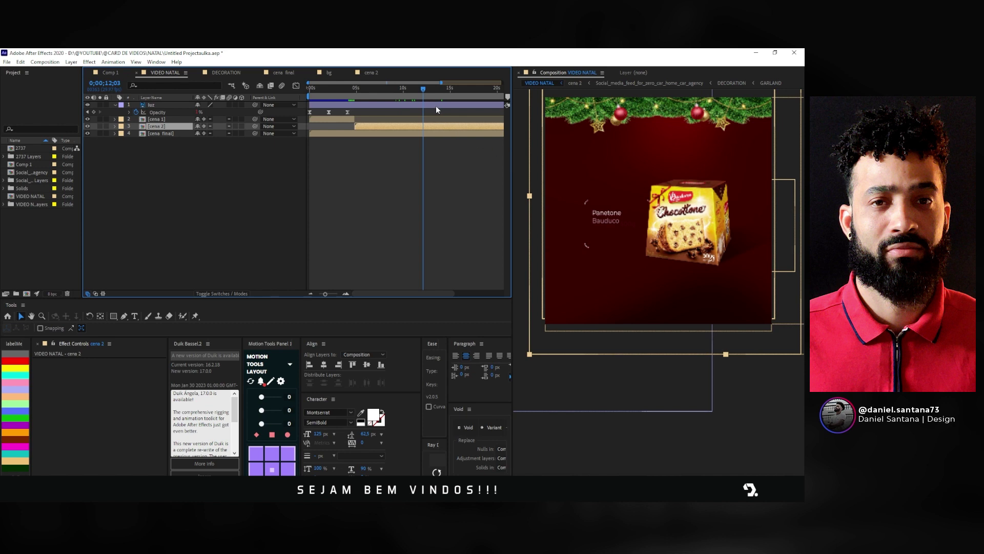
key("space")
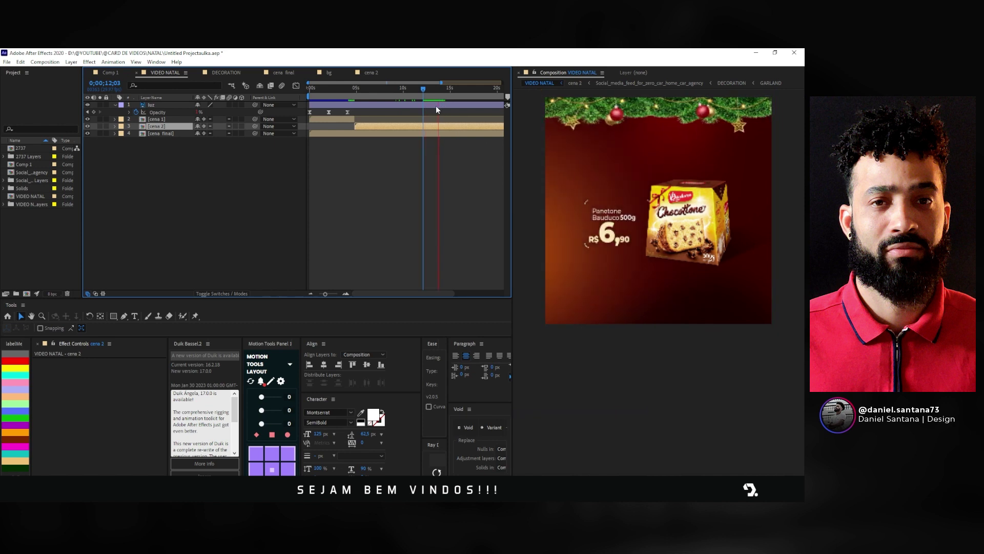
key("space")
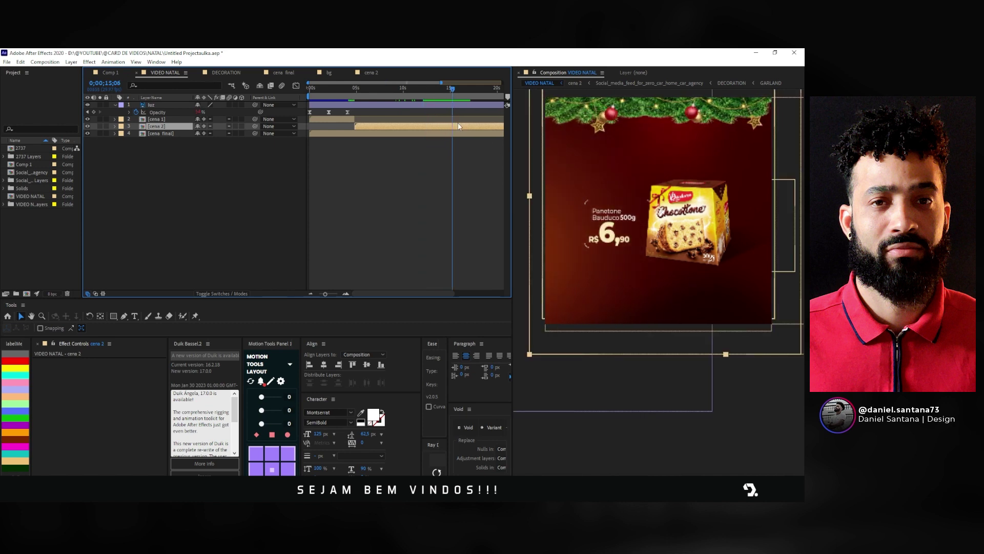
key("alt+]")
Step: Start cena final at 15;06 where cena 2 ends, and preview the Feliz Natal scene
left_click(326, 142)
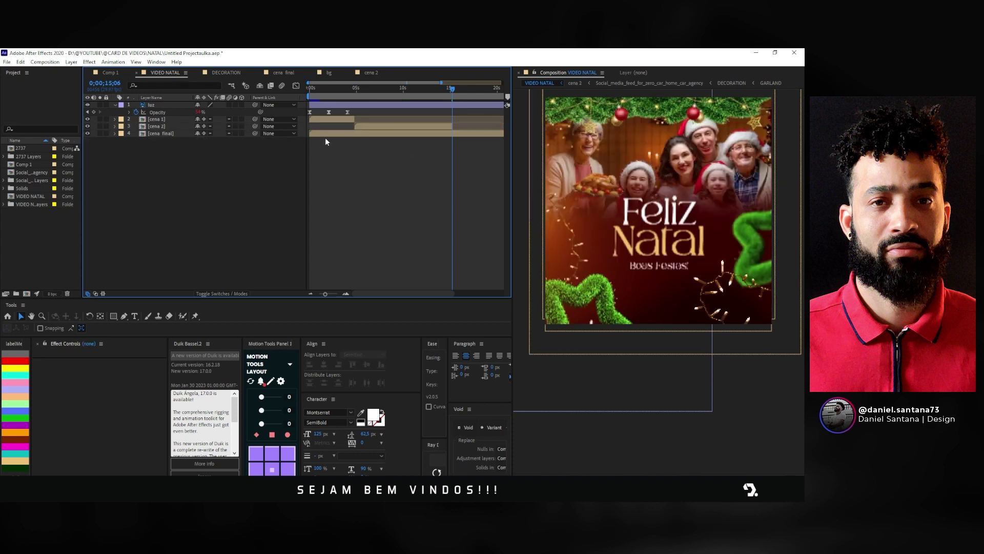
left_click(373, 134)
key("alt+[")
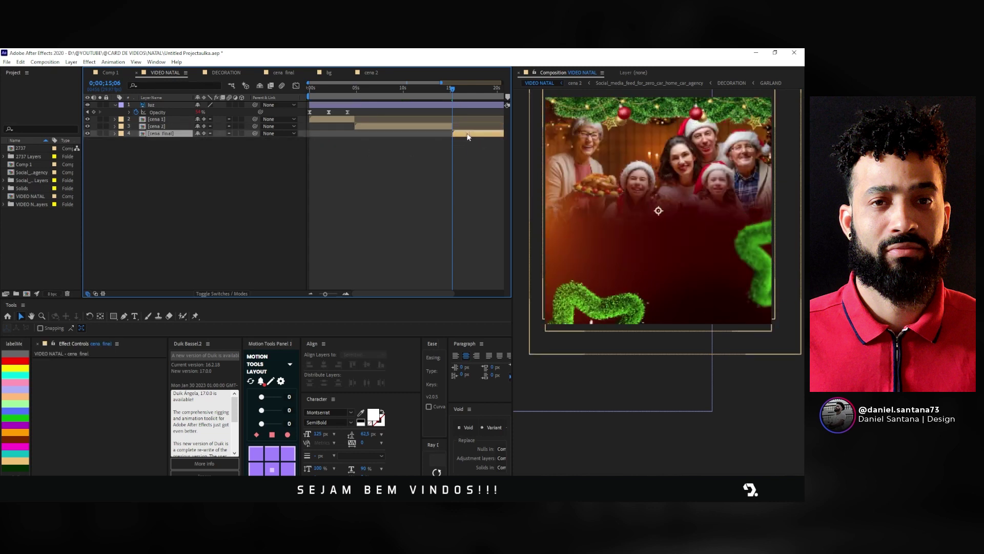
key("space")
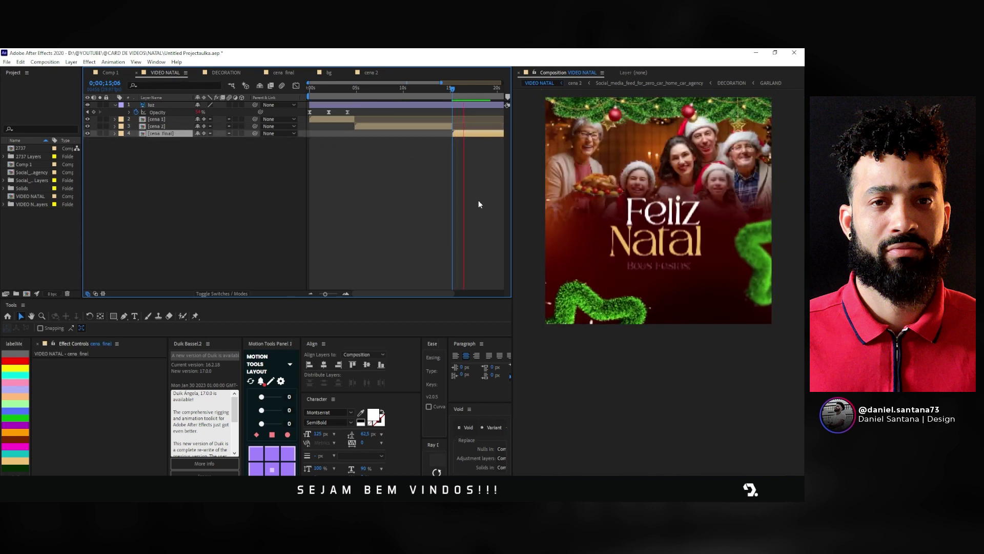
key("minus")
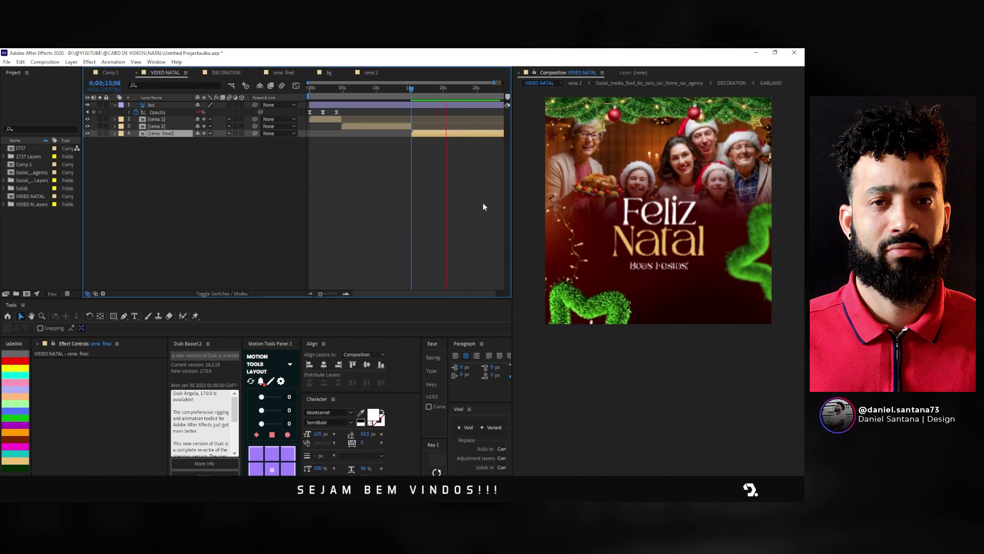
key("space")
Step: Split off and delete cena final's tail so it ends at 20 seconds
key("ctrl+shift+d")
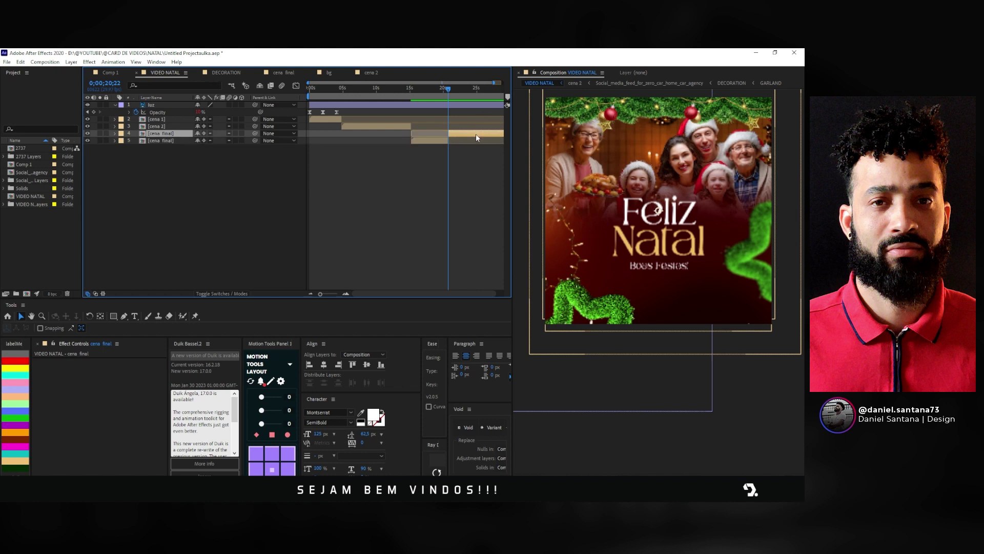
key("Delete")
left_click(446, 91)
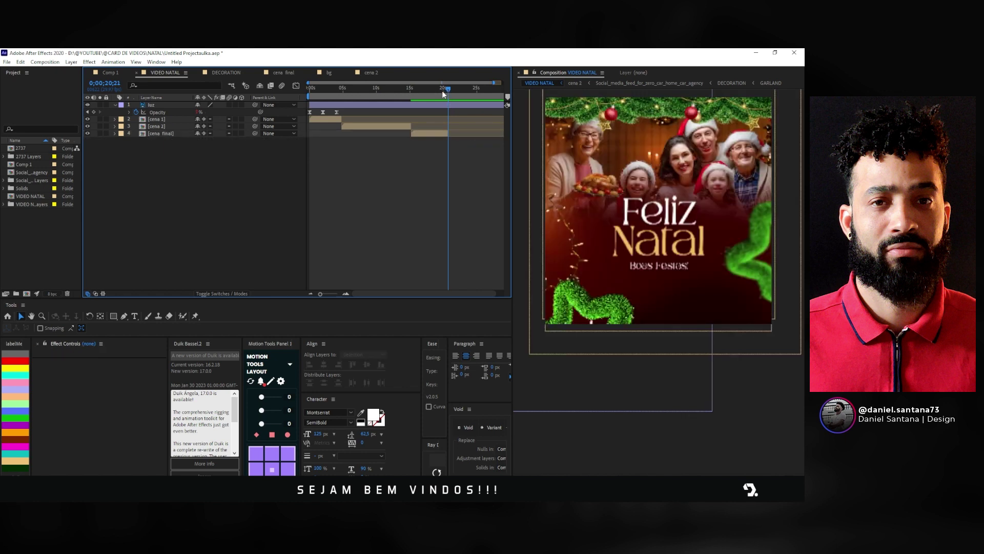
scroll(444, 94, "up", 3)
left_click(447, 87)
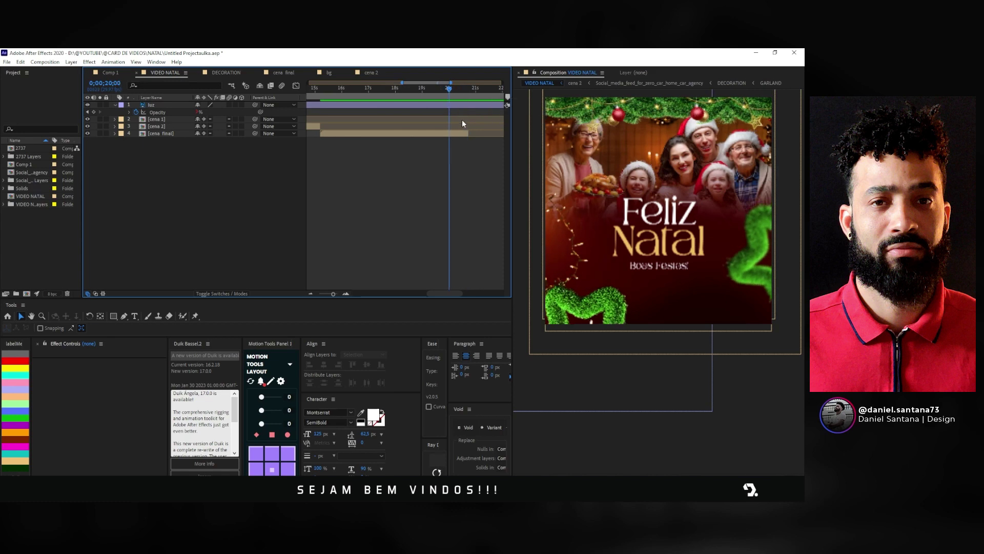
left_click_drag(467, 133, 442, 134)
left_click(427, 158)
key("semicolon")
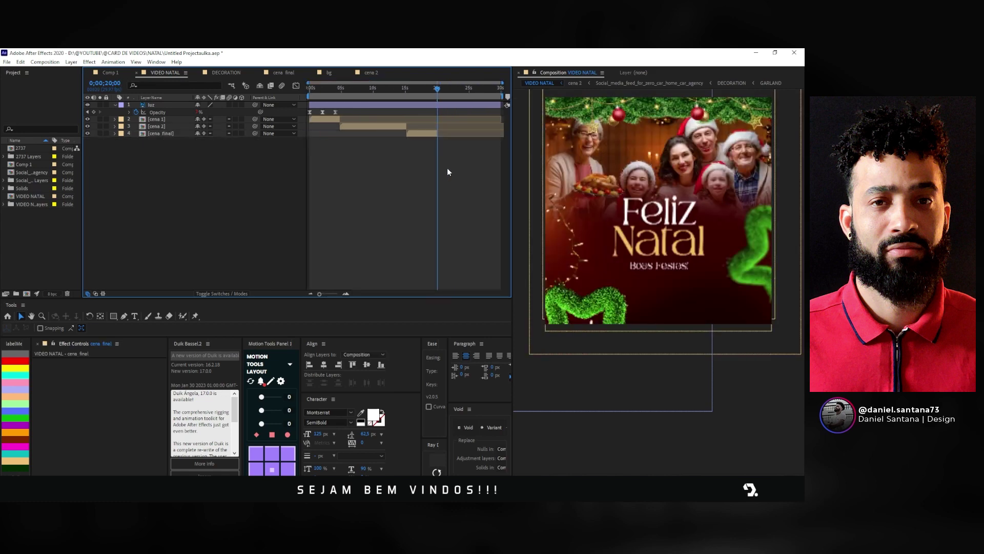
key("Home")
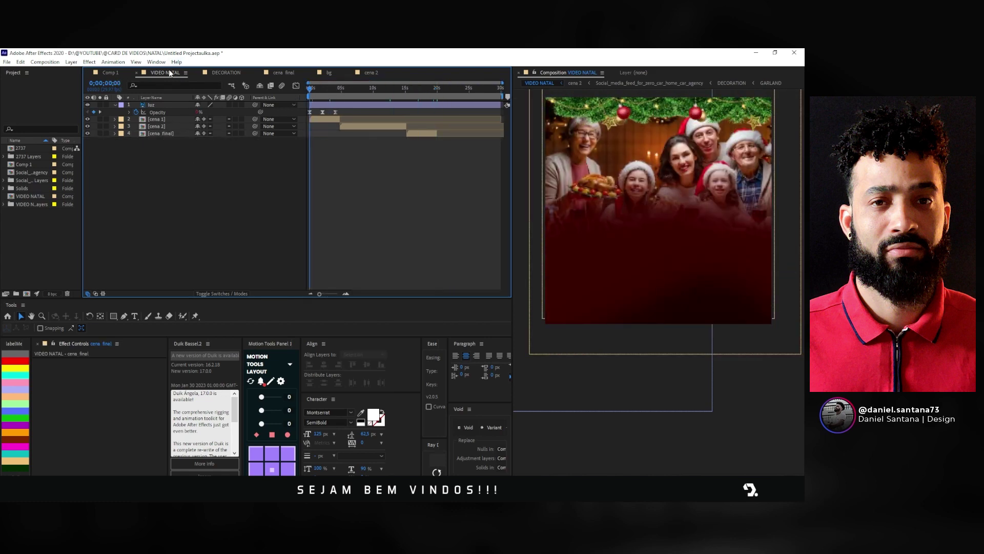
Step: Open the Animation Composer 3 panel from the panels list and move it aside
left_click(157, 62)
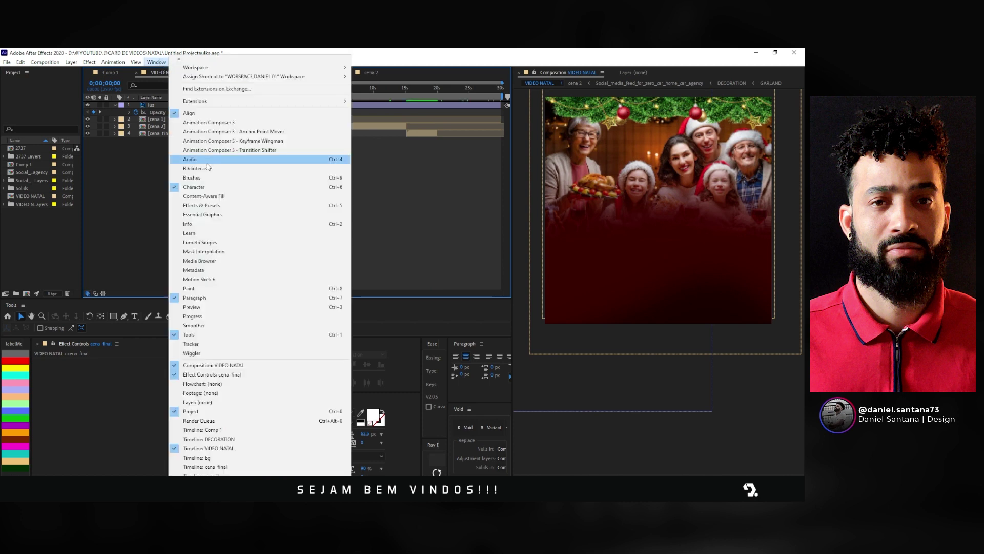
left_click(215, 128)
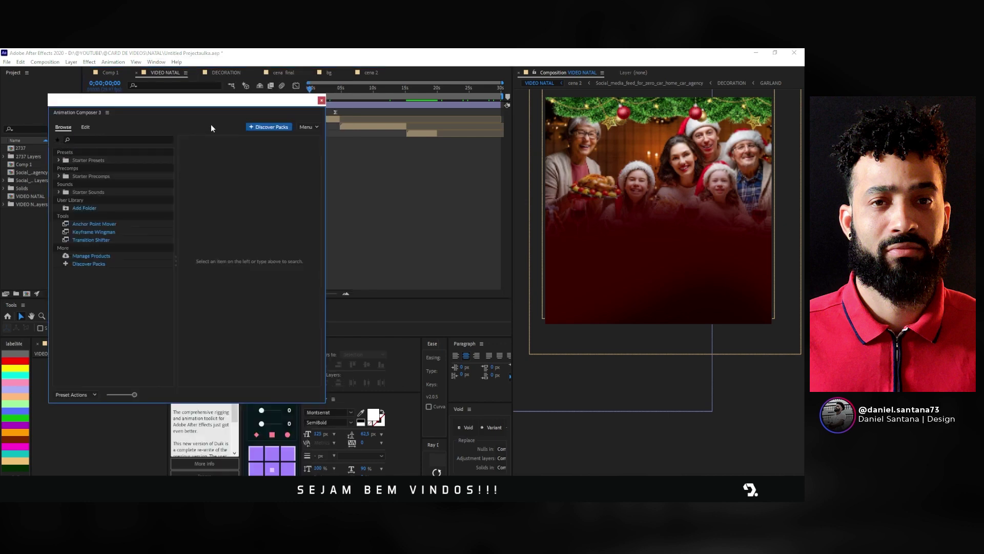
mouse_move(112, 103)
left_mouse_down()
mouse_move(379, 198)
mouse_move(223, 172)
left_mouse_up()
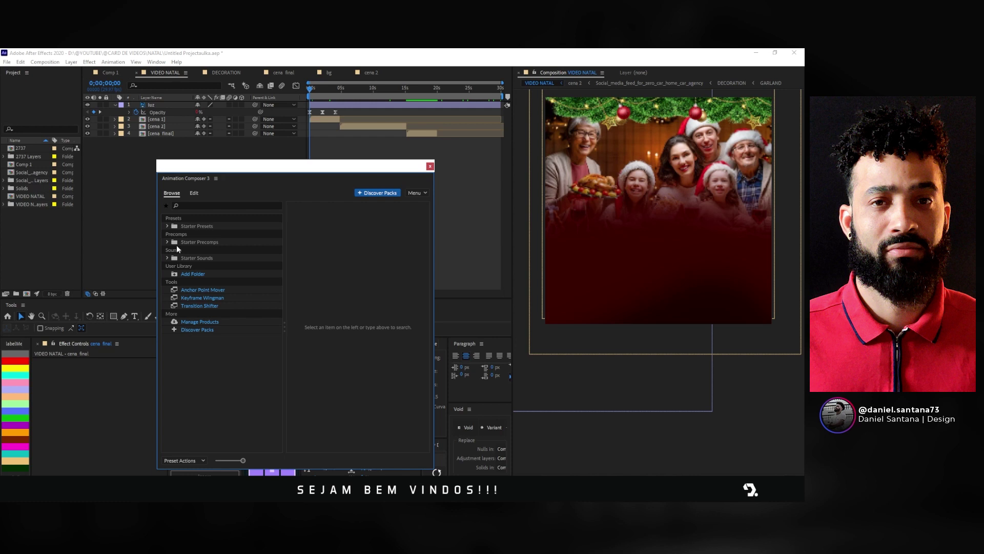
Step: Preview Starter Precomps > Transitions presets and add Generated Light Leak 1 as the top layer
left_click(167, 258)
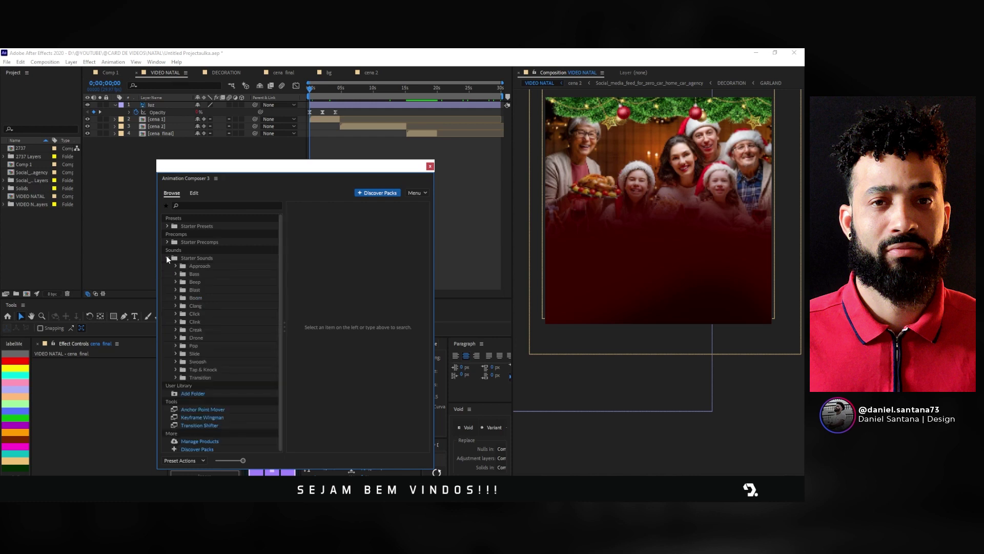
left_click(167, 242)
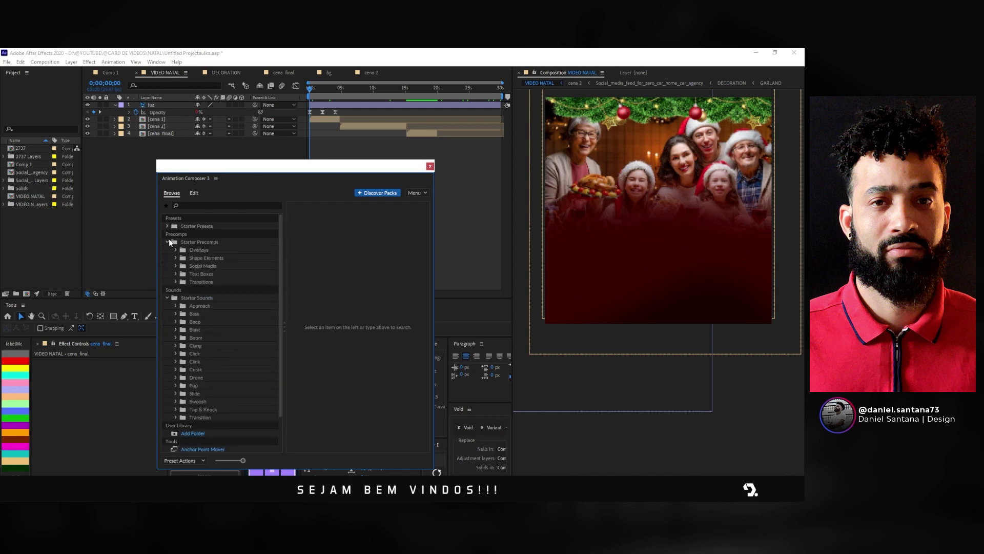
left_click(199, 281)
left_click(175, 282)
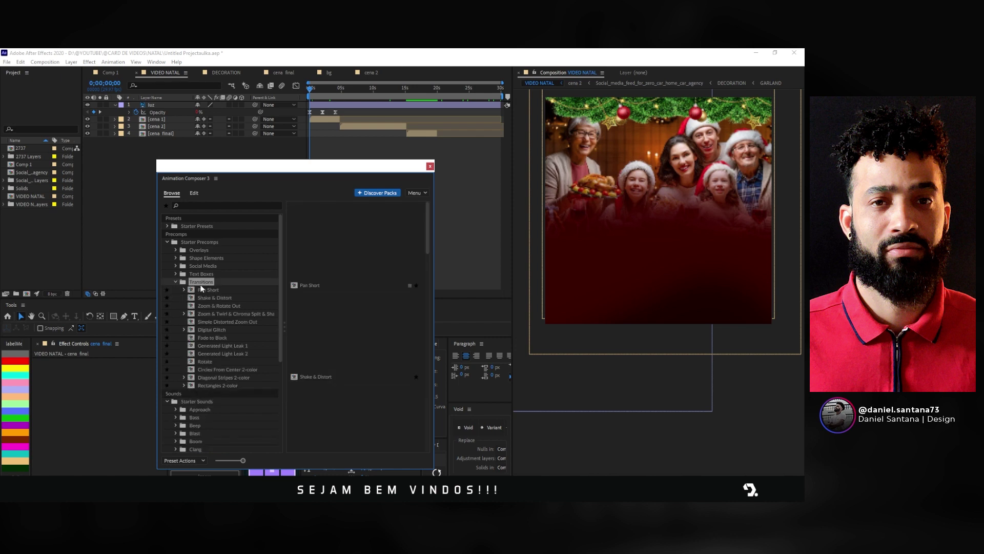
left_click(217, 321)
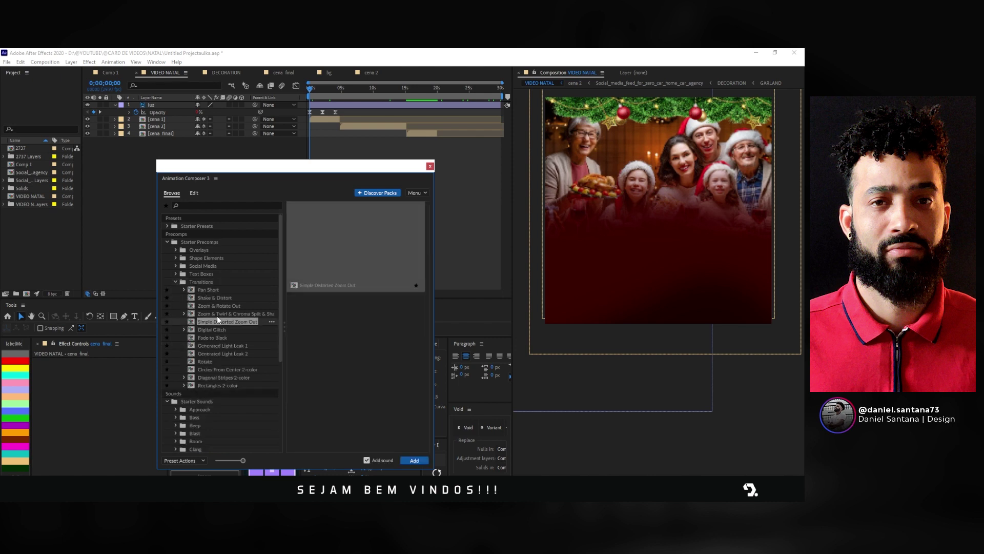
left_click(230, 346)
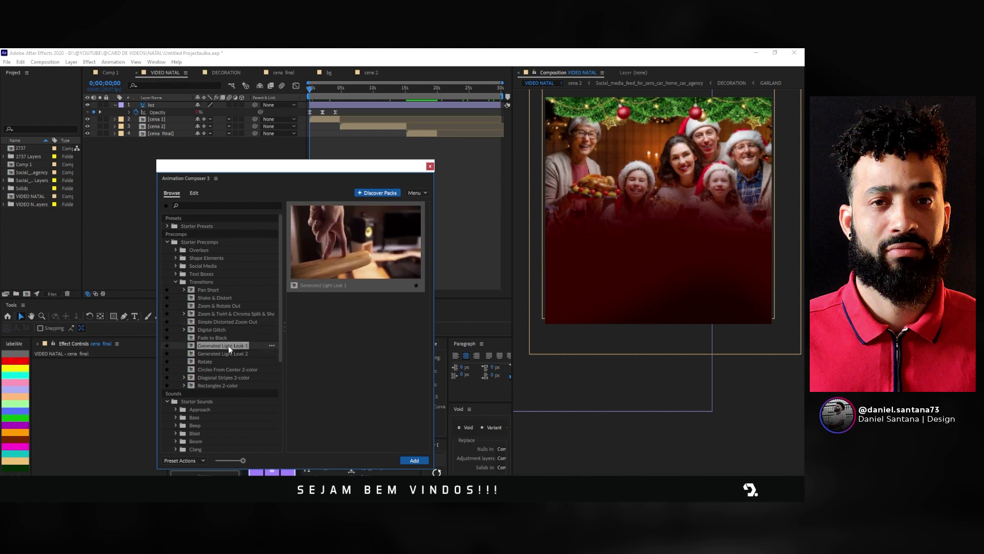
left_click(409, 464)
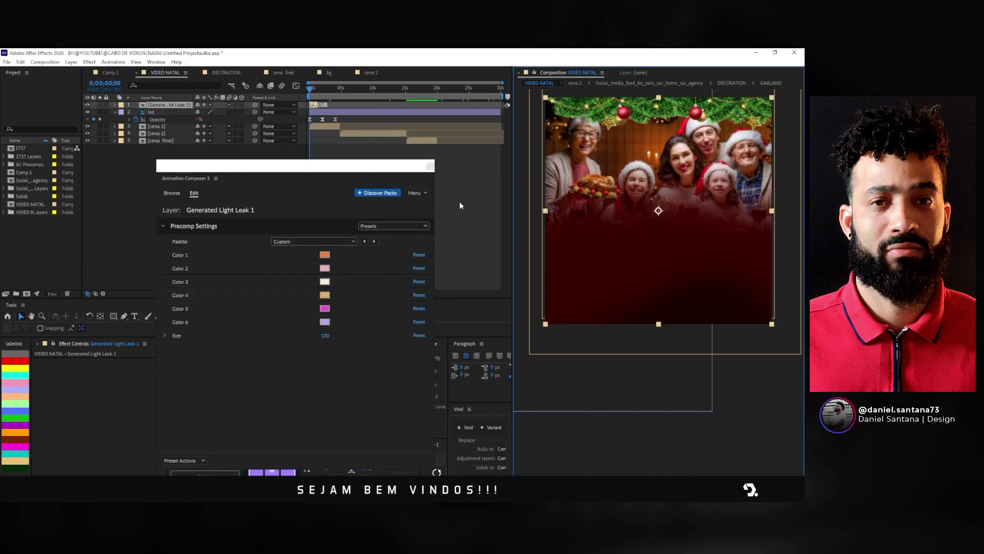
Step: Close the preset browser and start the Light Leak layer at the first scene change near 4;23
left_click(430, 167)
scroll(432, 88, "up", 5)
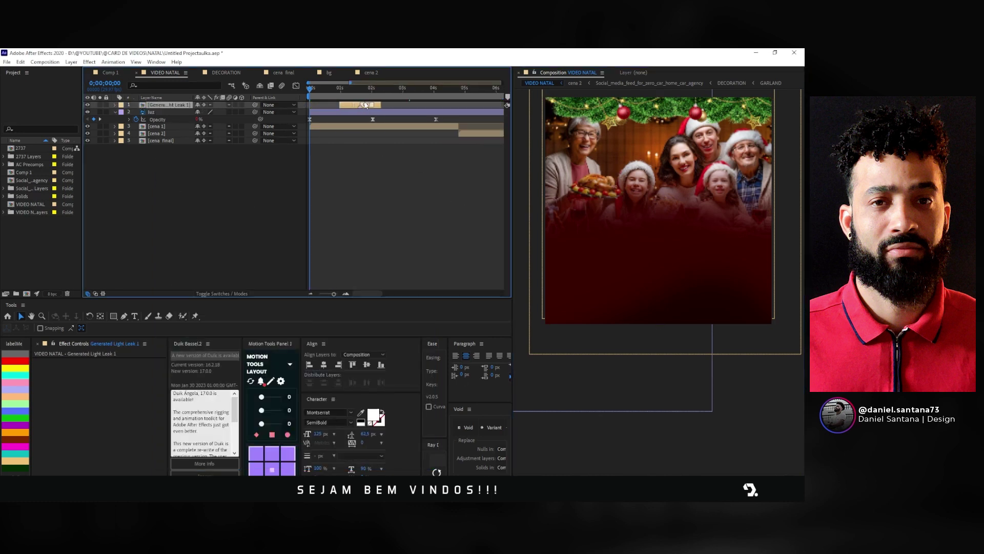
mouse_move(435, 90)
left_mouse_down()
mouse_move(458, 92)
mouse_move(441, 105)
left_mouse_up()
key("z")
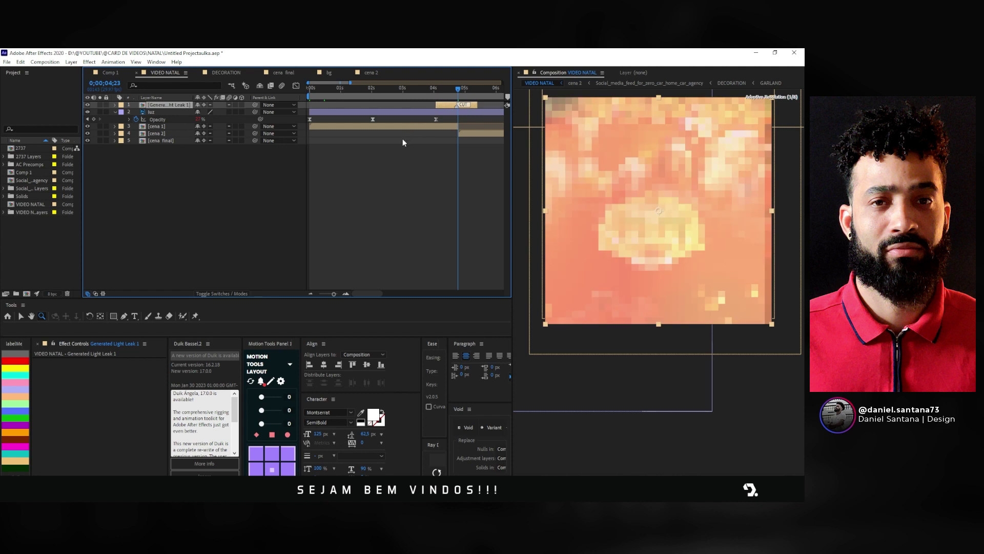
scroll(402, 139, "down", 3)
Step: Duplicate the Light Leak, place the copy at the 15-second scene change, then switch to File Explorer
key("ctrl+d")
scroll(339, 128, "down", 3)
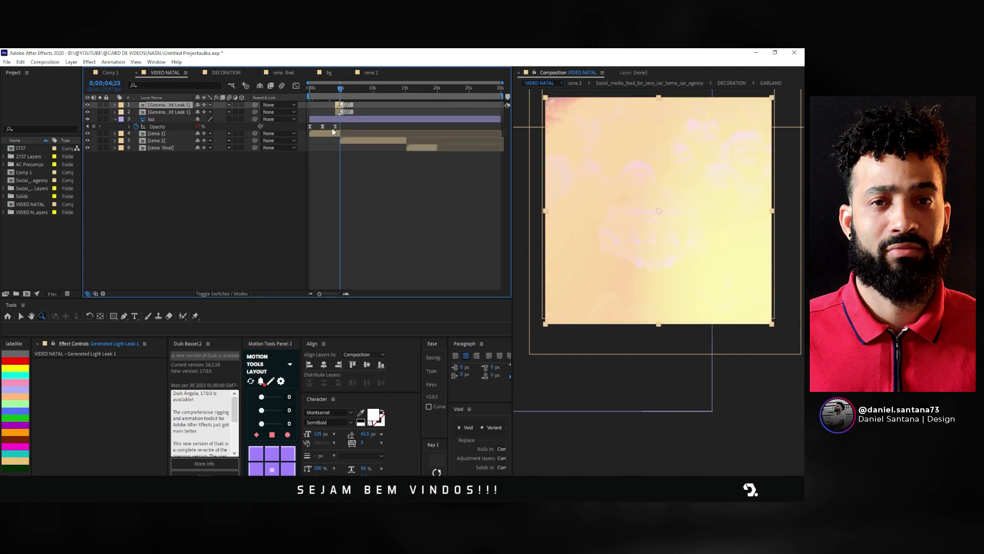
left_click_drag(342, 88, 453, 112)
scroll(354, 109, "up", 2)
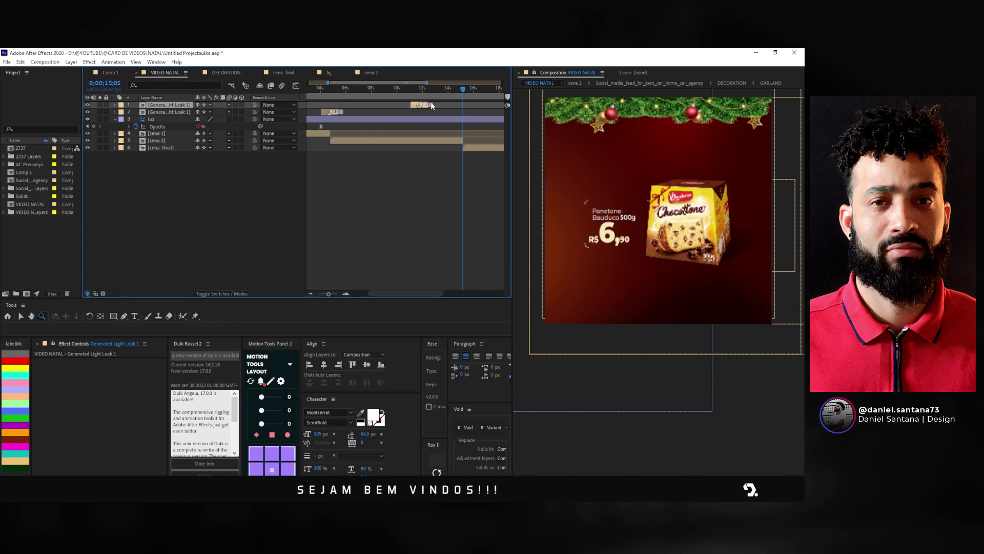
scroll(420, 102, "down", 2)
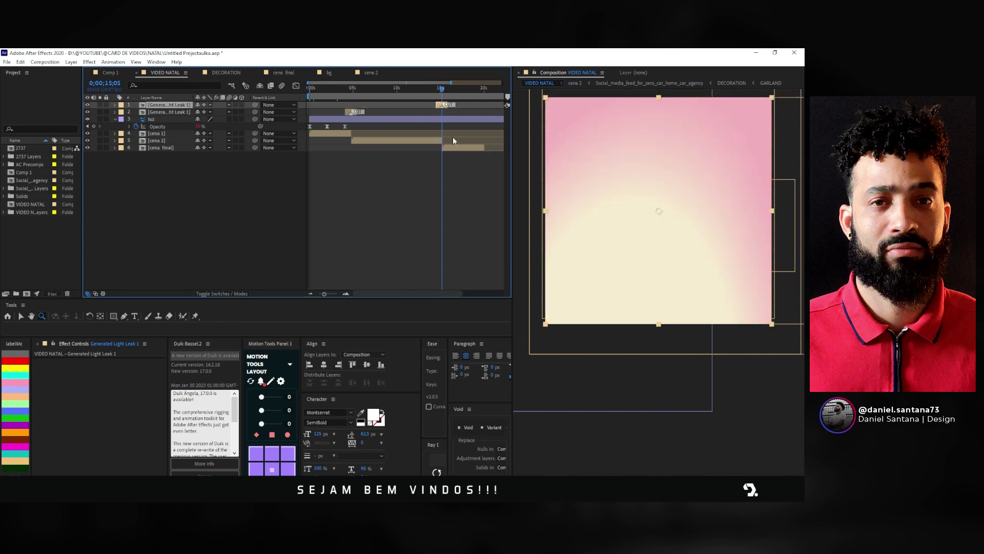
left_click_drag(415, 89, 325, 107)
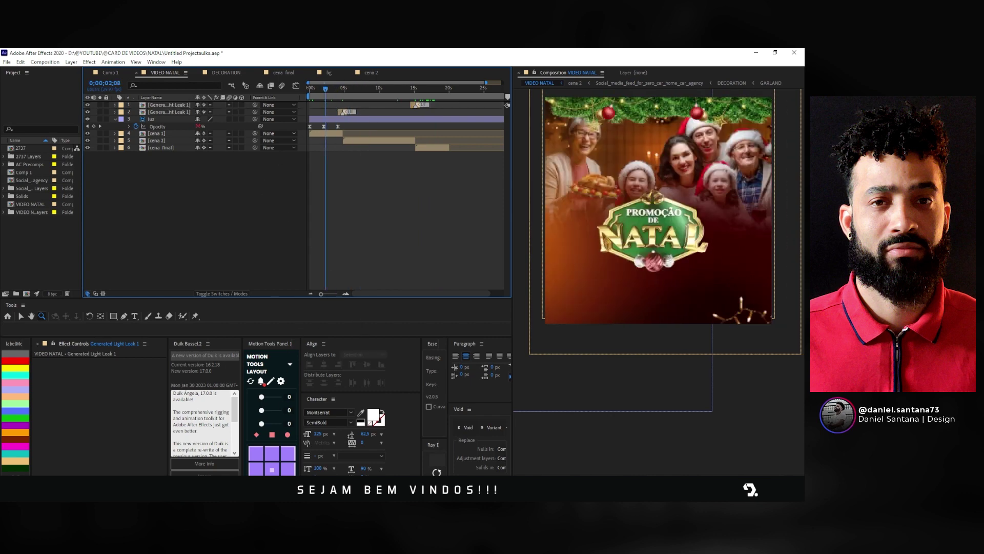
key("alt+Tab")
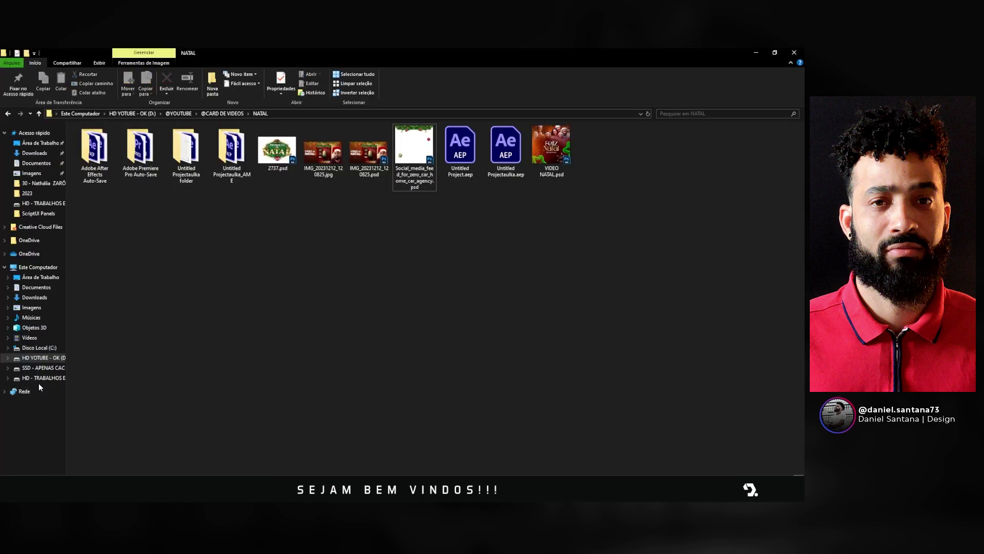
left_click(39, 378)
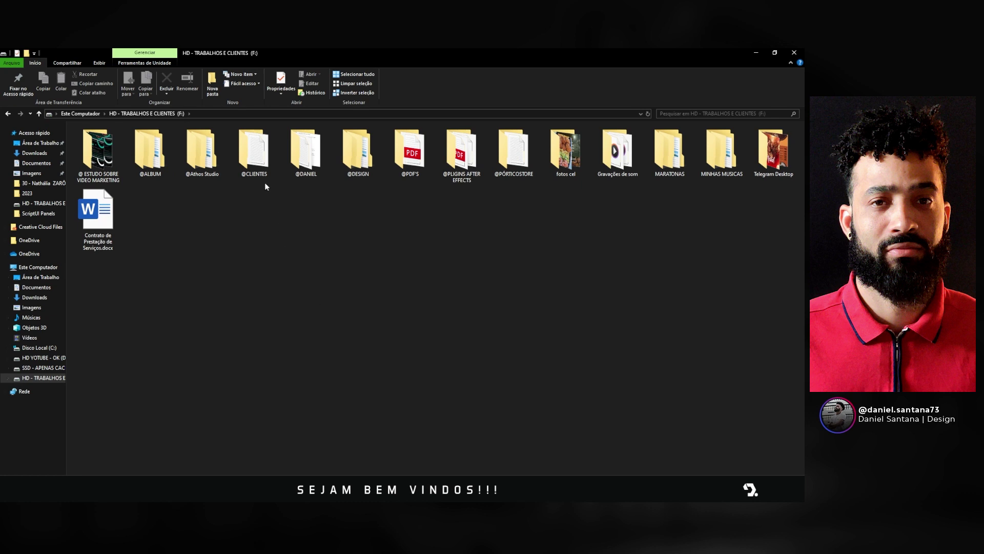
double_click(357, 151)
double_click(626, 188)
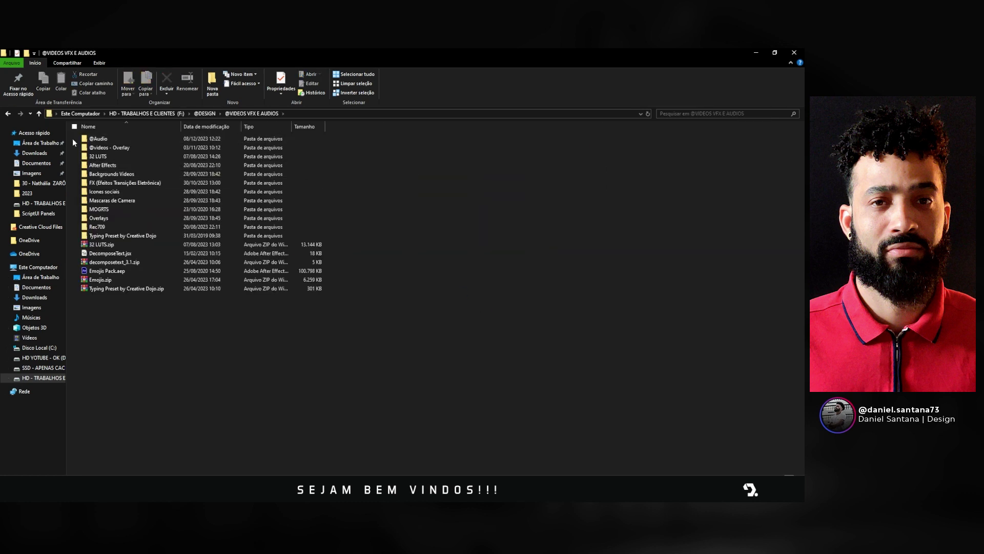
double_click(103, 138)
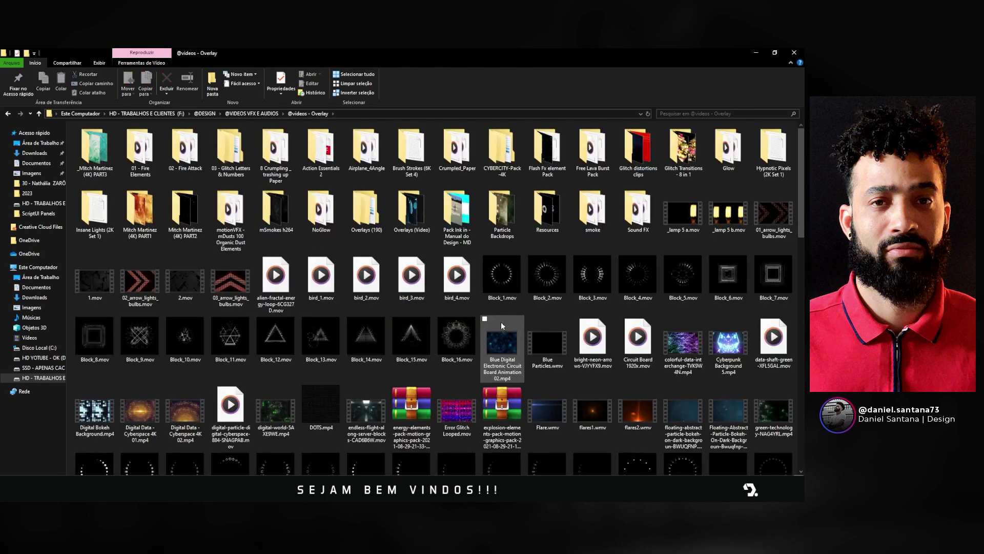
left_click_drag(680, 406, 329, 462)
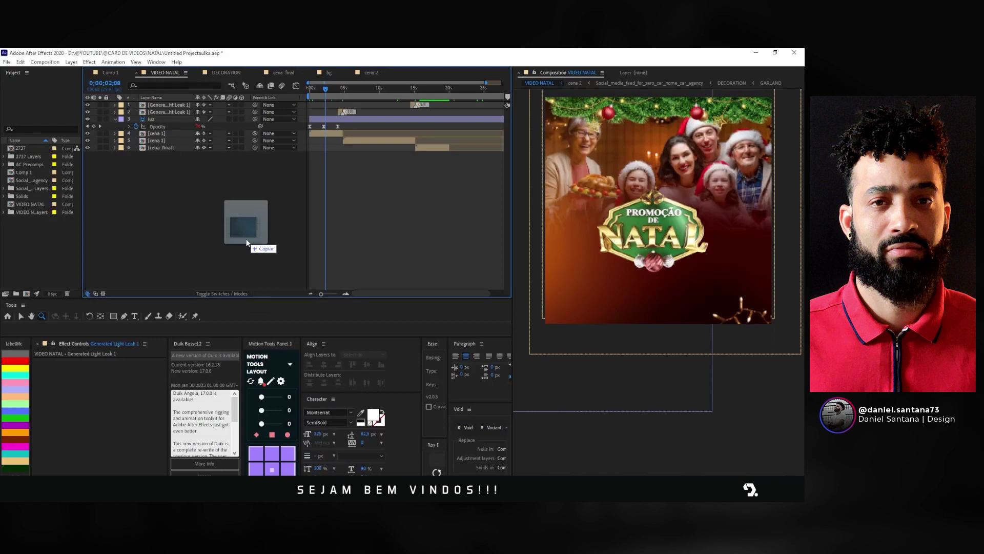
left_click_drag(329, 462, 246, 238)
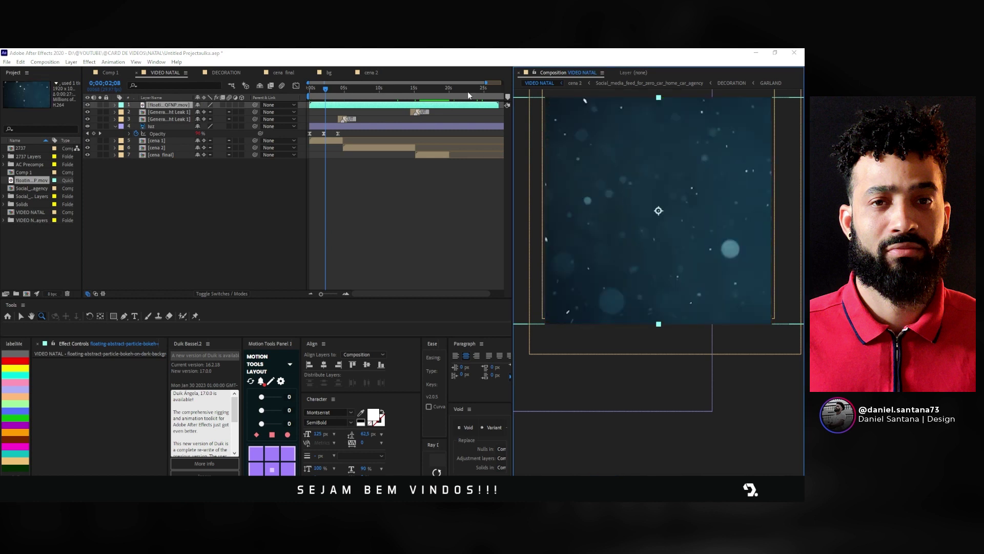
Step: Apply Curves and Tritone effects to the bokeh layer through FX Console
key("ctrl+space")
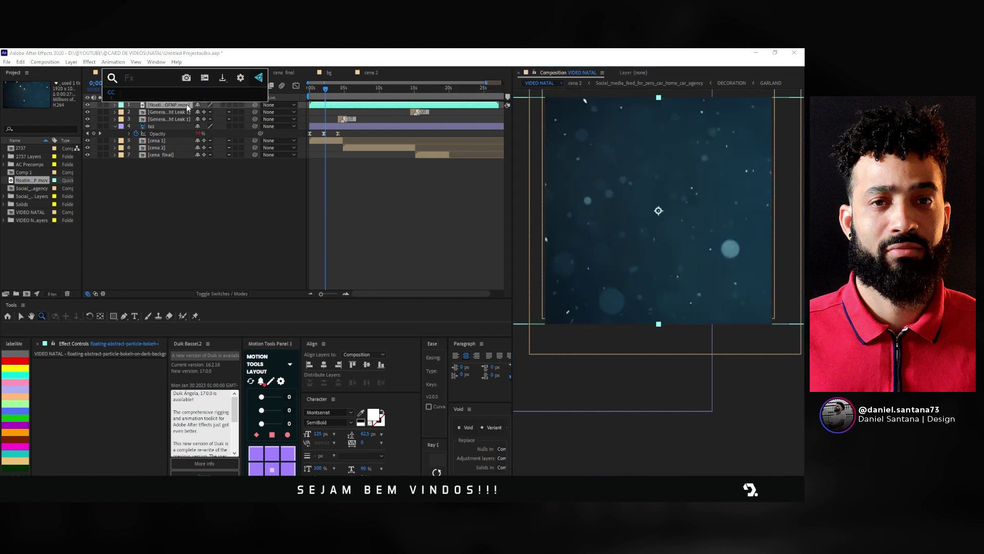
type("cur")
left_click(188, 107)
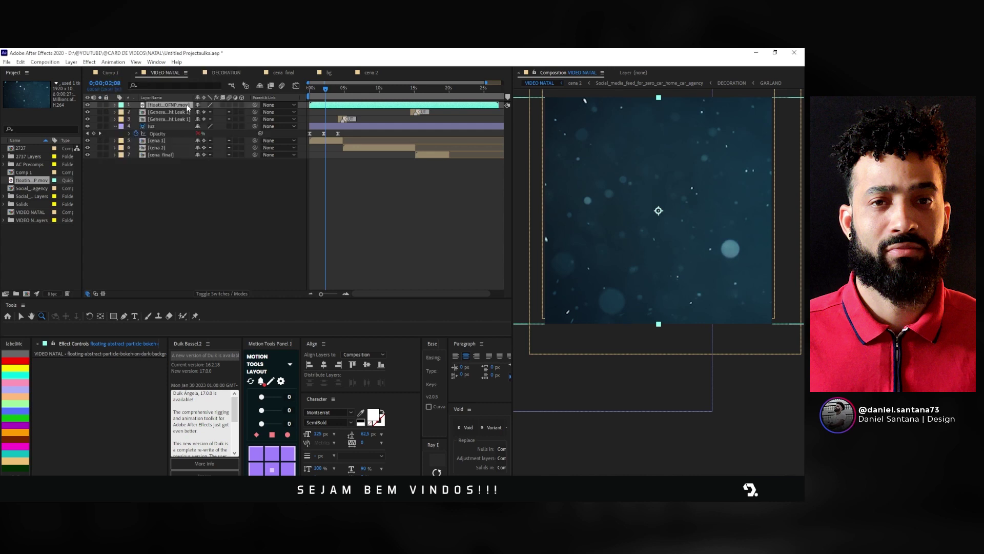
key("ctrl+space")
type("trito")
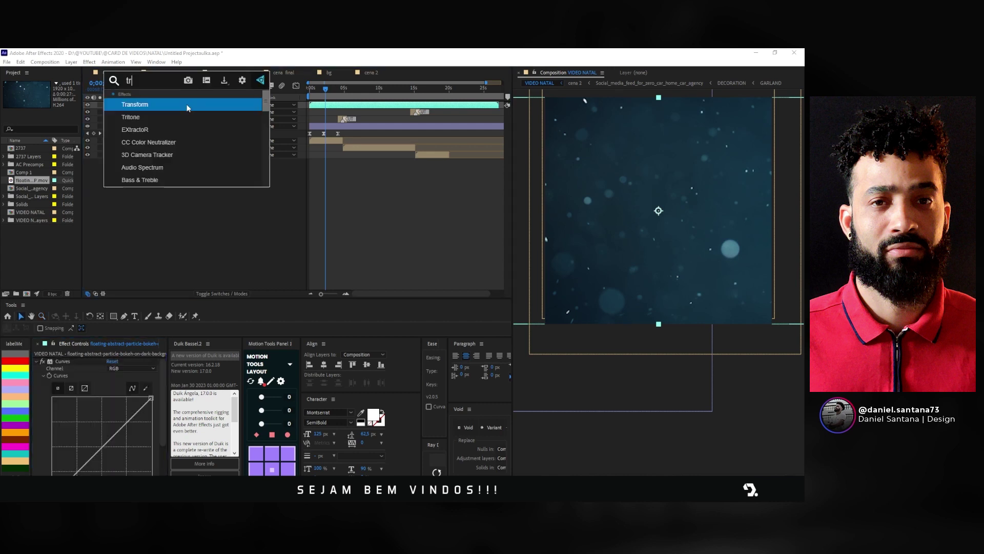
left_click(187, 103)
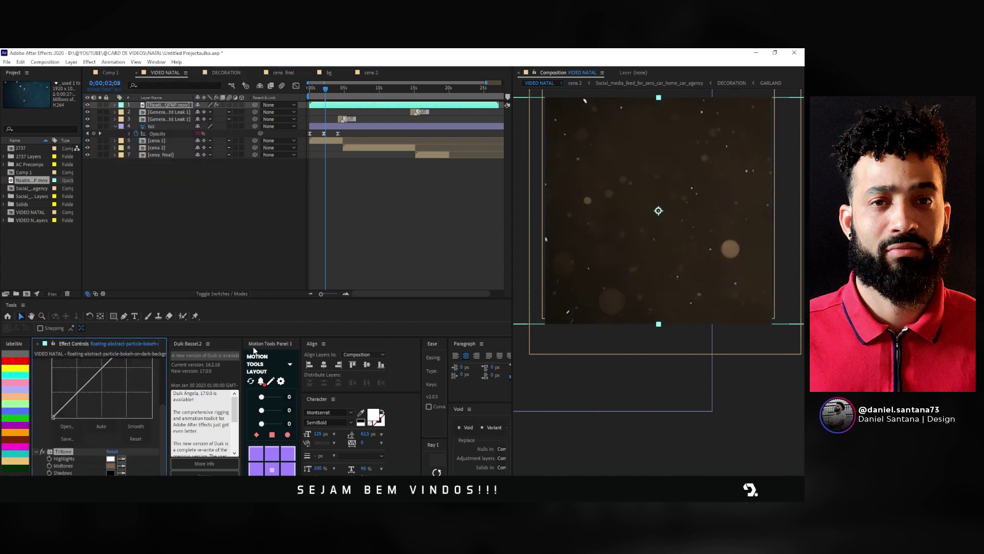
Step: Set Tritone midtones to golden #FFBA00 and lower the Curves line to darken the bokeh
left_click(110, 465)
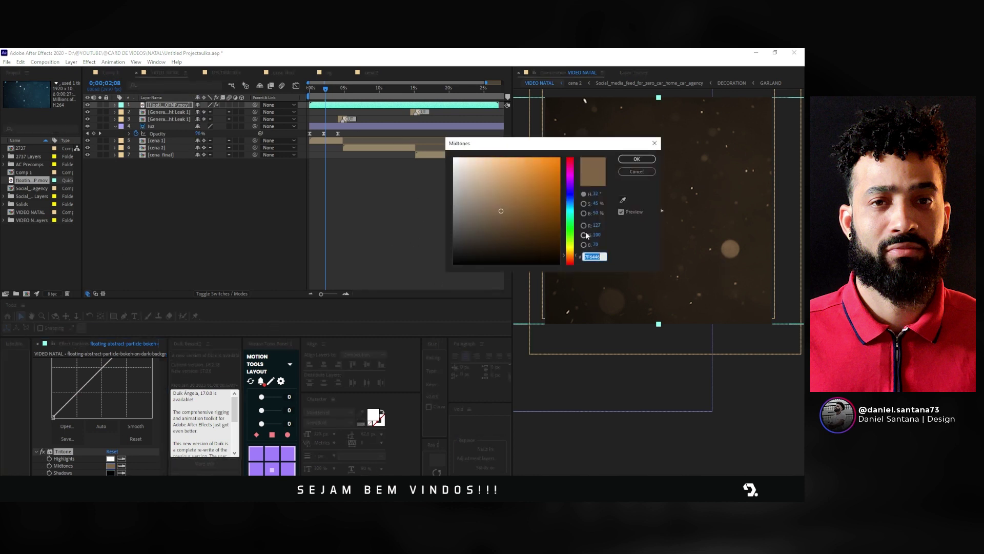
mouse_move(570, 257)
left_mouse_down()
mouse_move(570, 165)
mouse_move(572, 249)
left_mouse_up()
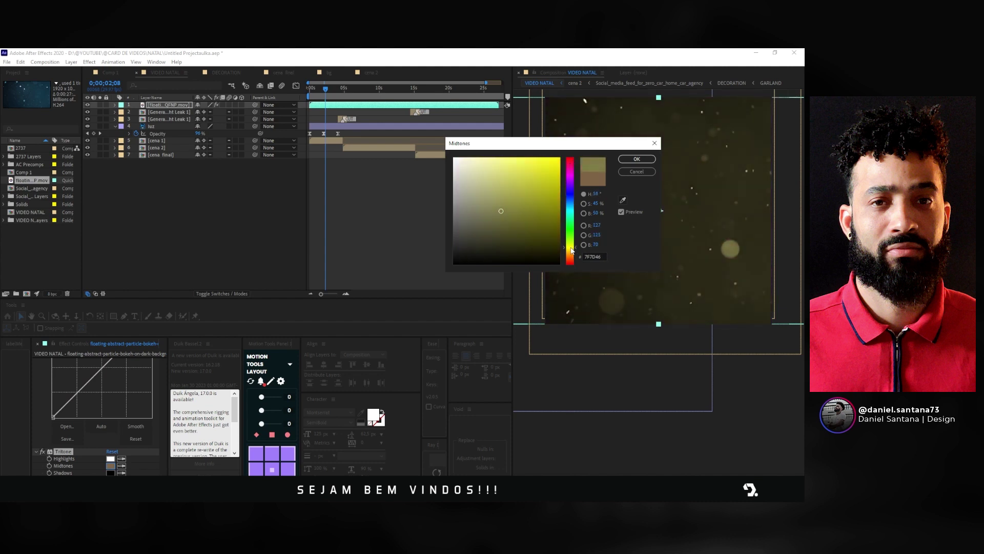
left_click_drag(523, 225, 560, 158)
left_click_drag(572, 256, 573, 253)
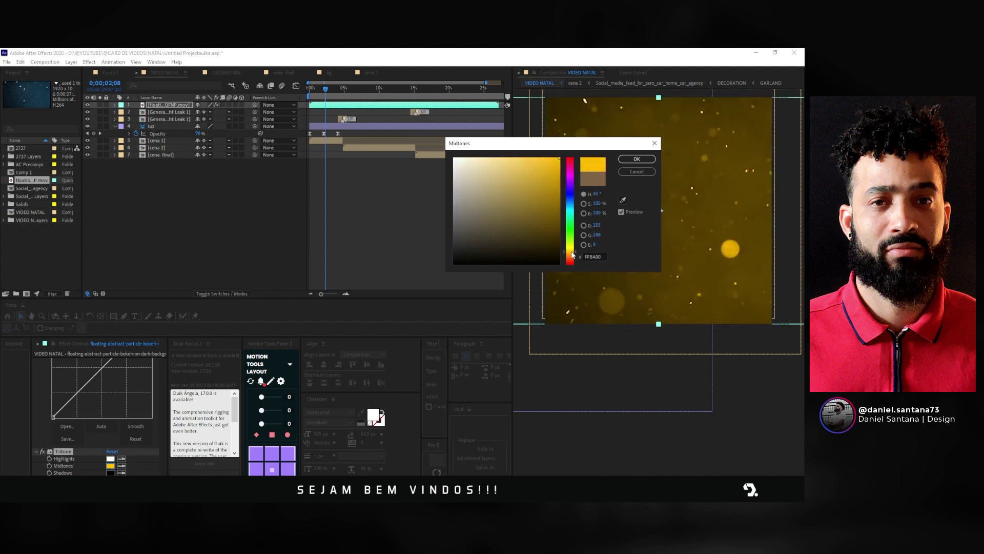
left_click(631, 161)
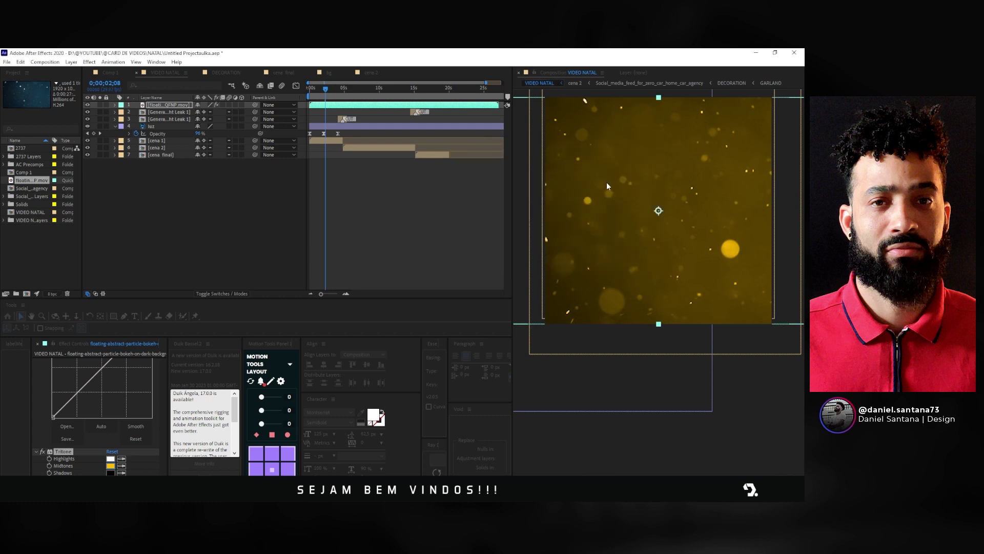
left_click_drag(109, 374, 114, 374)
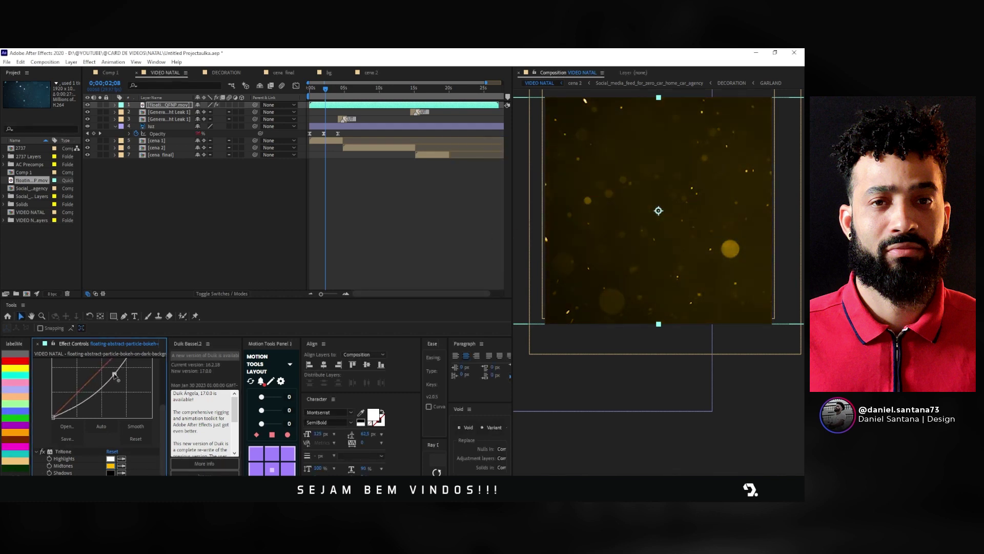
left_click(181, 107)
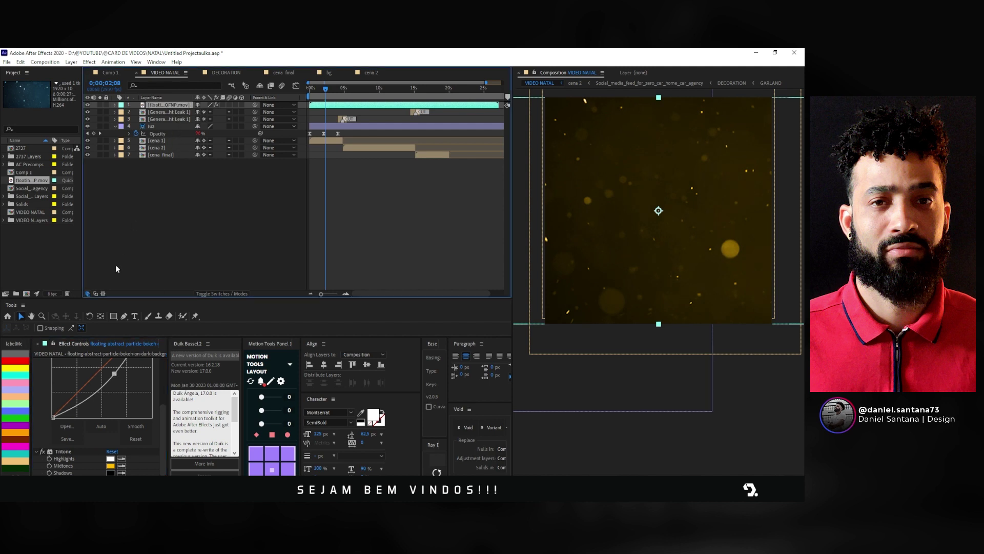
Step: Set the bokeh layer's blend mode to Screen and darken its tones with Curves
left_click(96, 293)
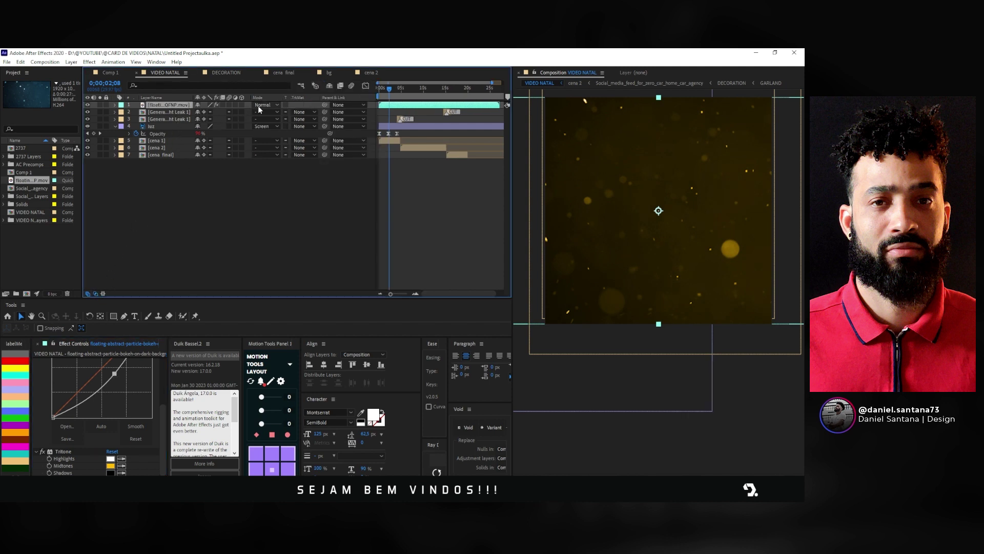
left_click(272, 105)
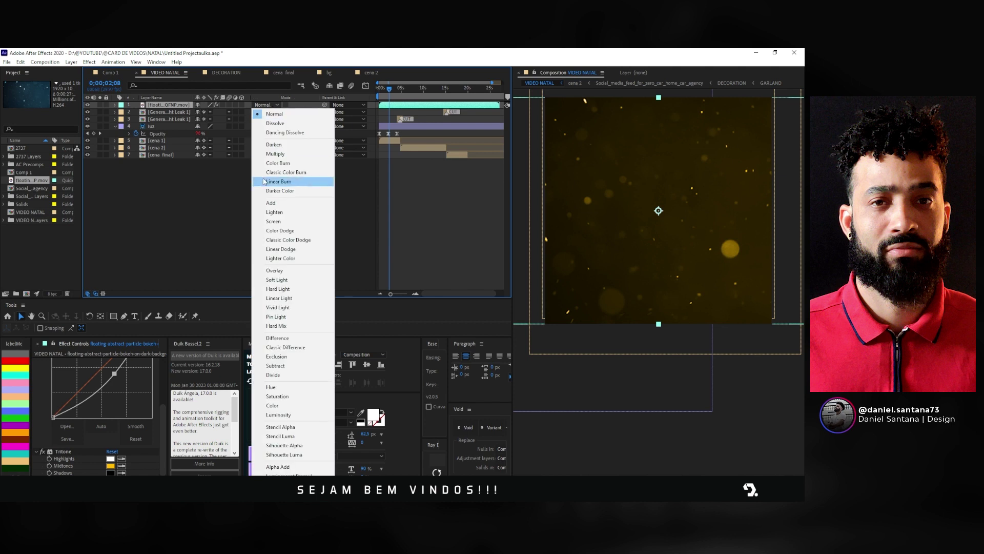
left_click(266, 219)
left_click(226, 220)
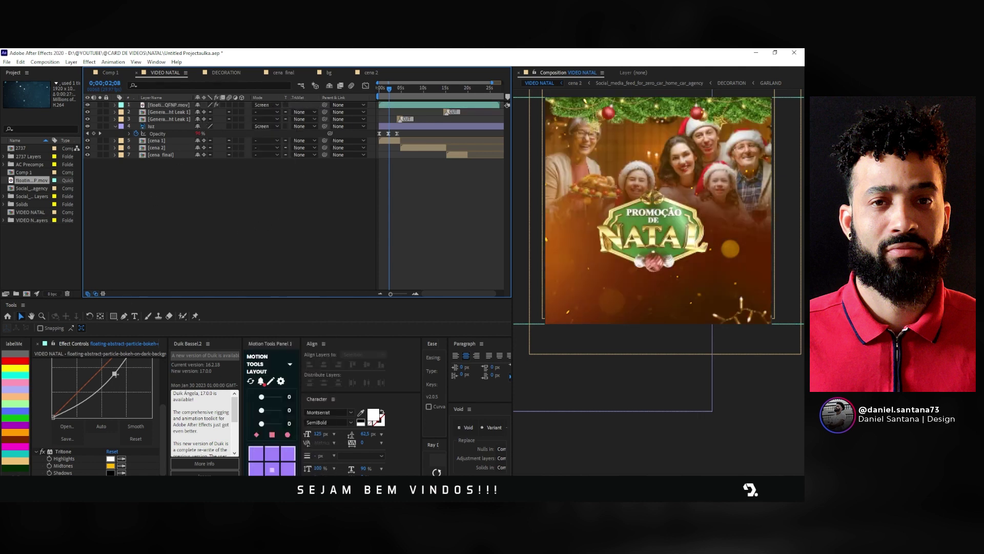
left_click_drag(115, 375, 124, 379)
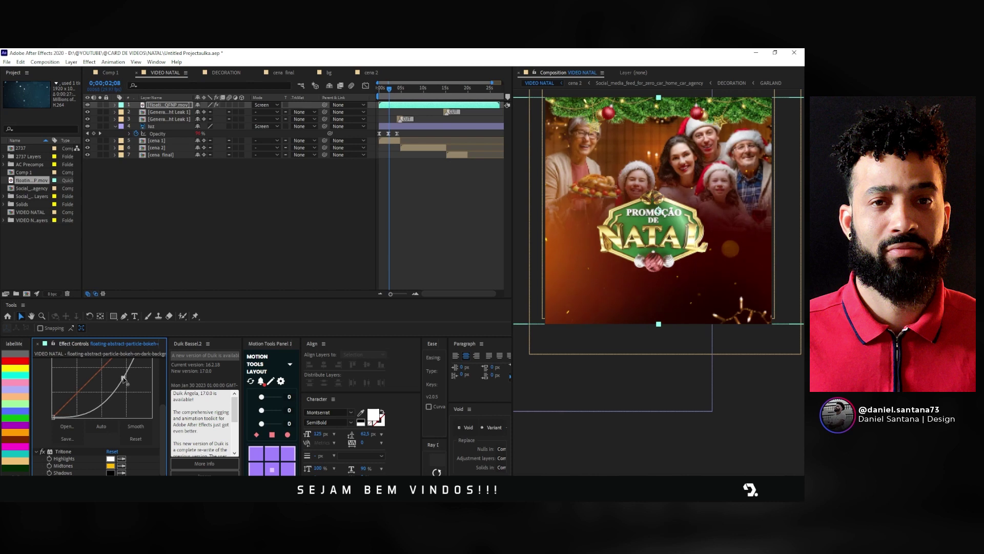
Step: Lower the bokeh layer's opacity to about 42% and preview the composition from the start
left_click(158, 105)
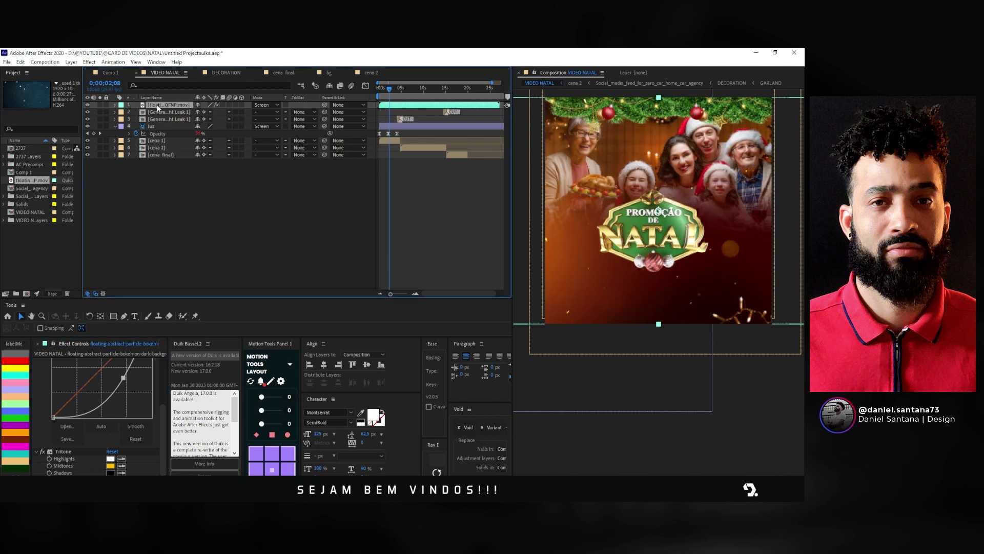
key("t")
left_click_drag(200, 115, 195, 111)
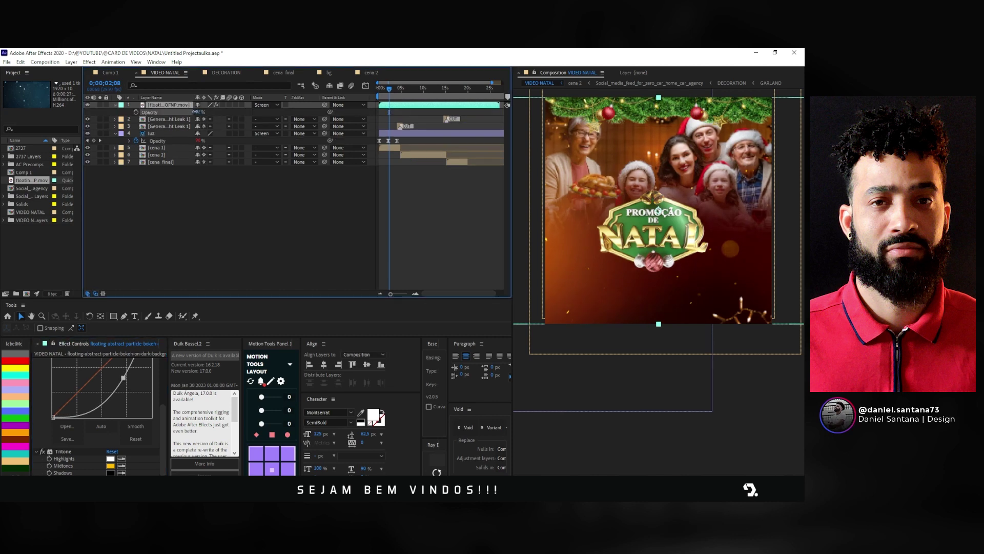
left_click(187, 220)
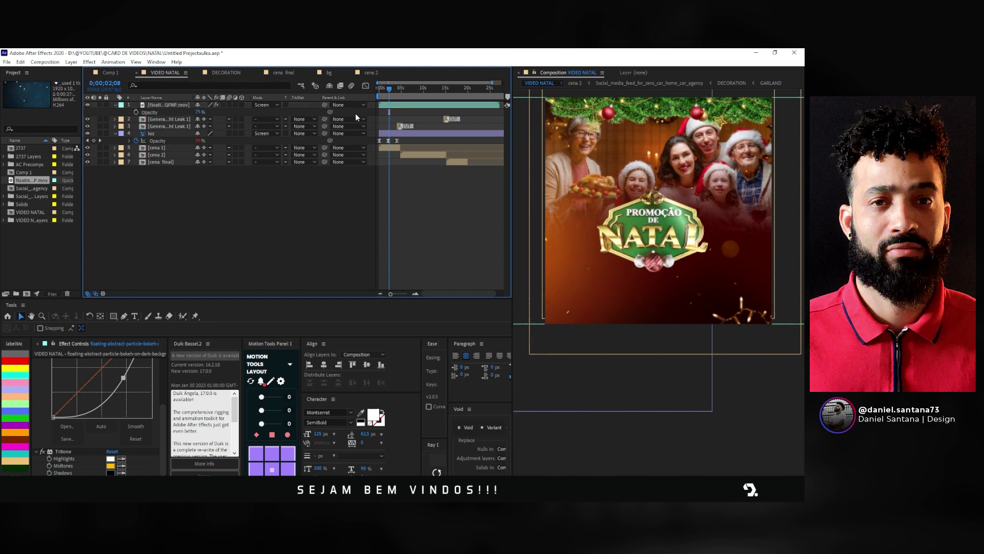
left_click_drag(390, 88, 358, 88)
key("space")
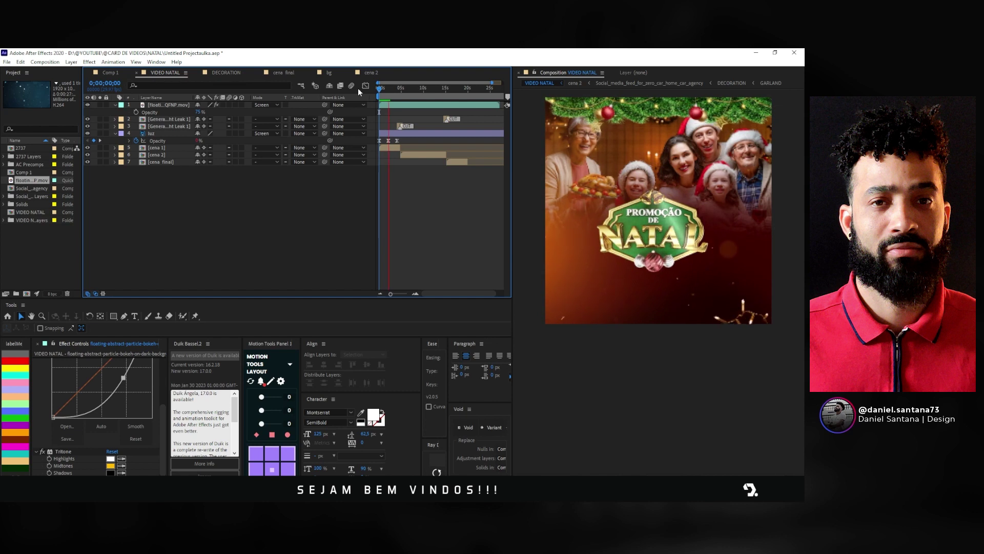
key("space")
left_click_drag(199, 112, 193, 112)
key("Home")
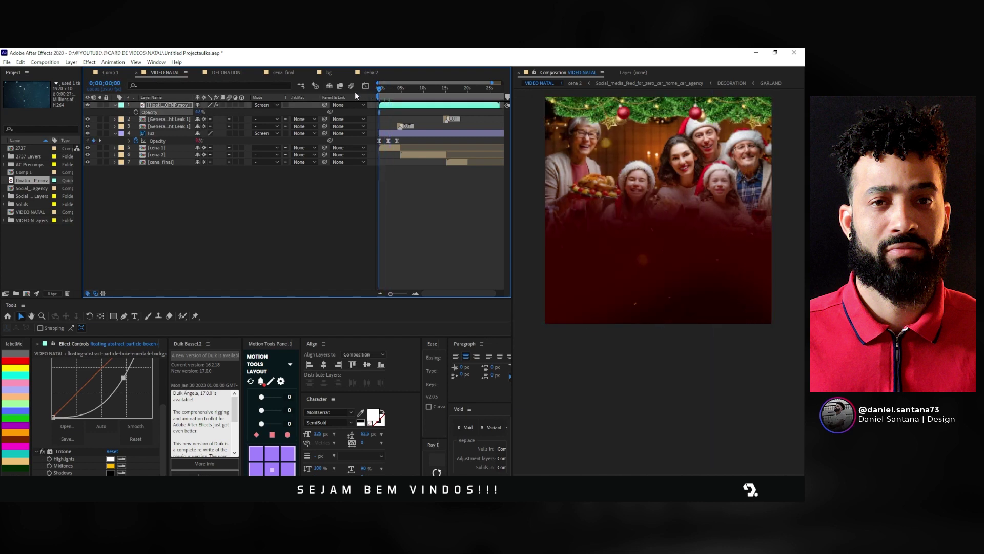
key("space")
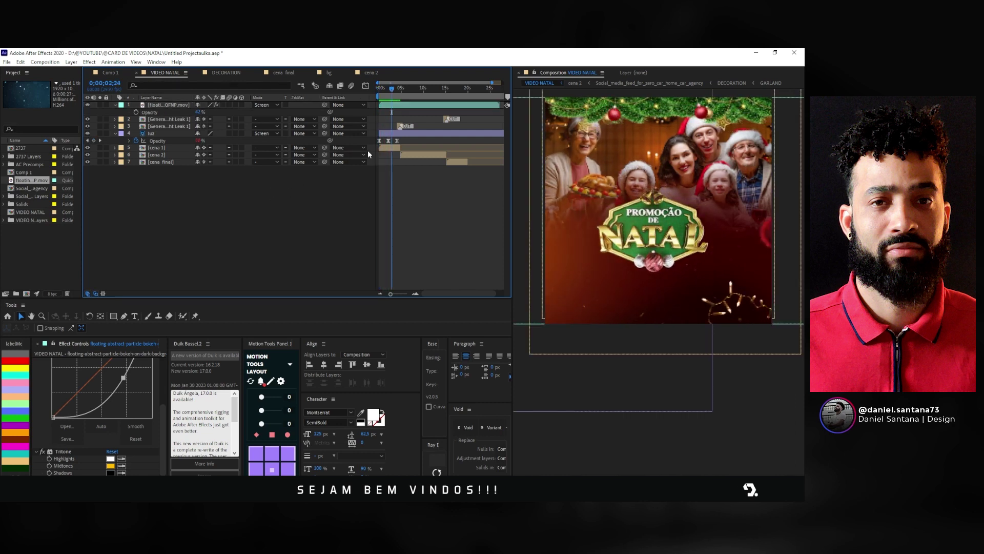
Step: Draw an inverted rectangle mask on the luz light layer
left_click(429, 132)
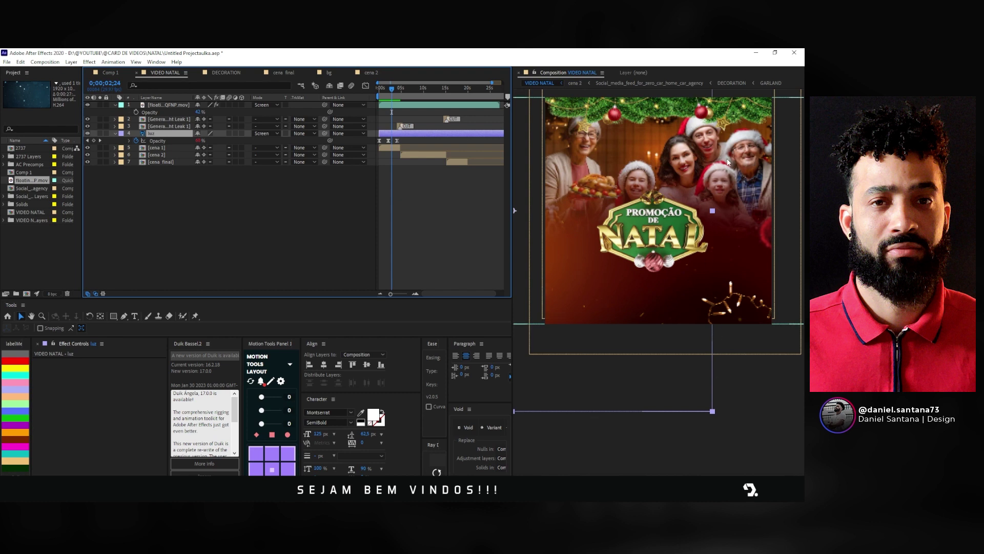
left_click(114, 316)
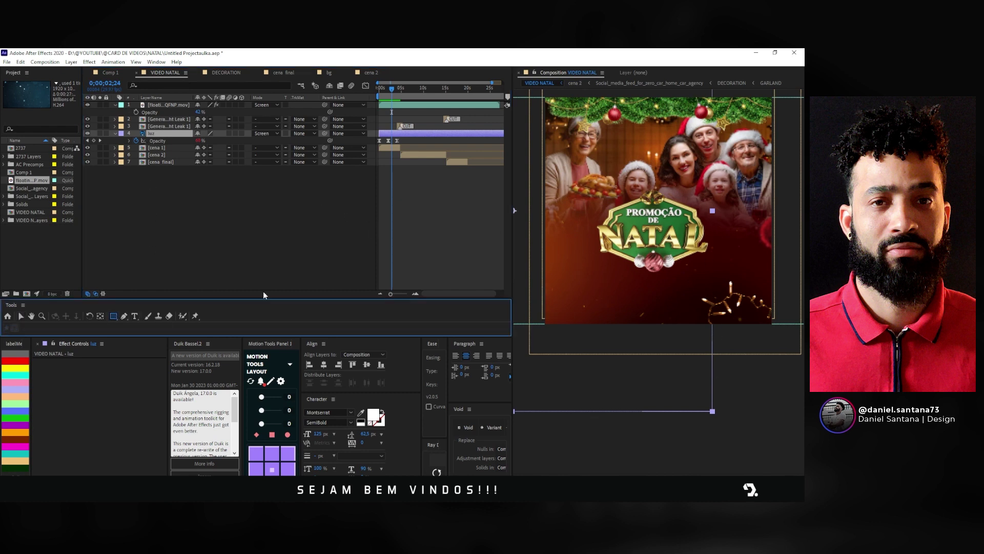
scroll(649, 150, "down", 2)
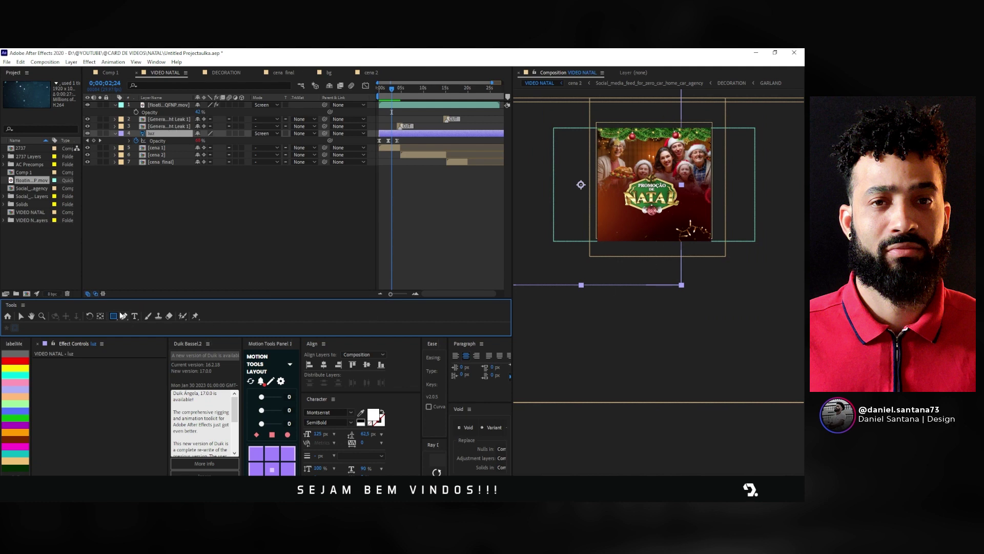
left_click_drag(651, 310, 746, 55)
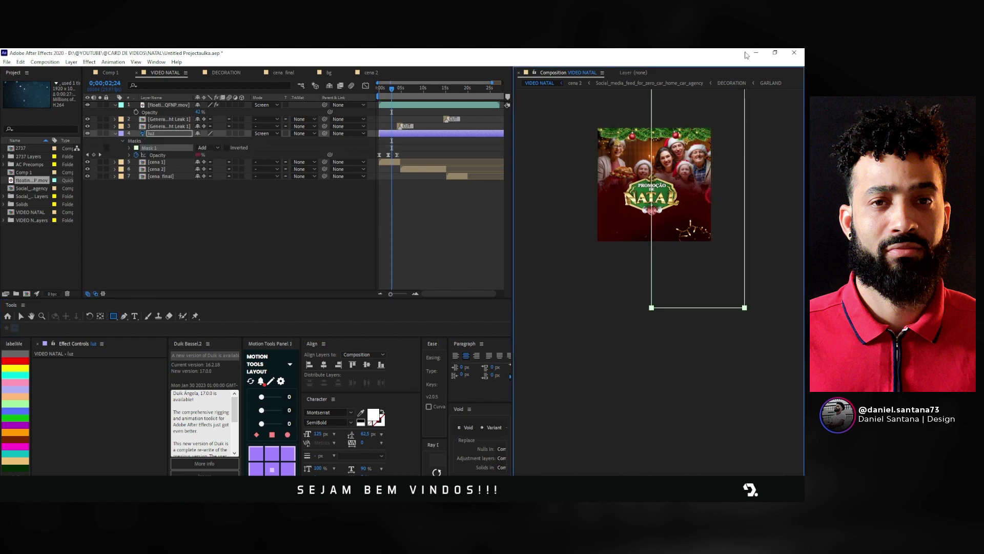
left_click(227, 147)
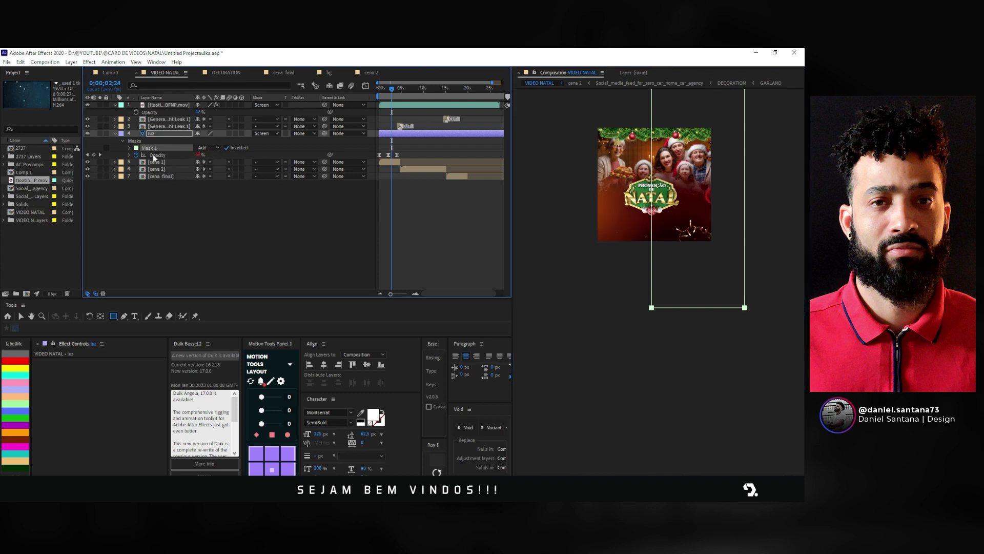
Step: Feather the luz mask to about 161 pixels and check the 20-second mark
left_click(130, 148)
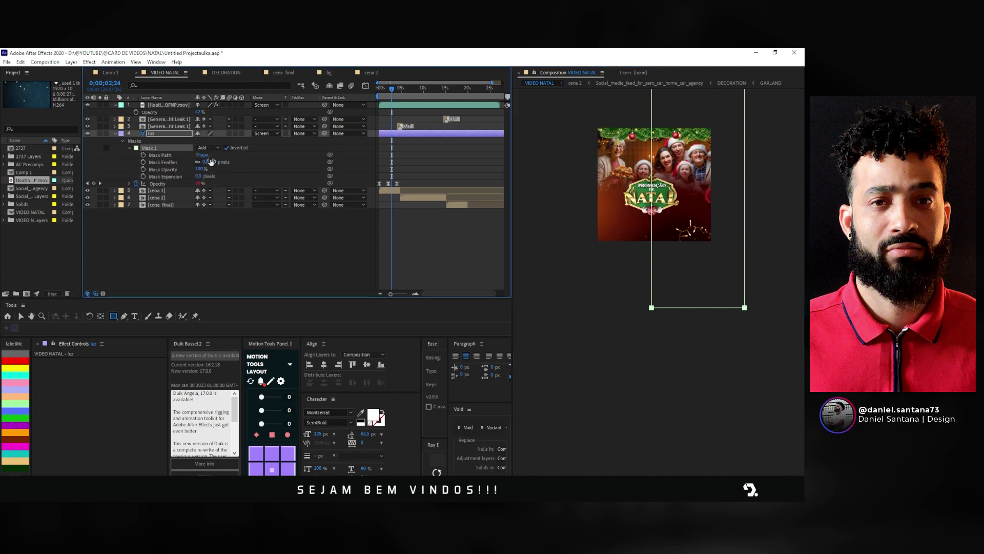
scroll(657, 183, "up", 1)
scroll(661, 243, "up", 1)
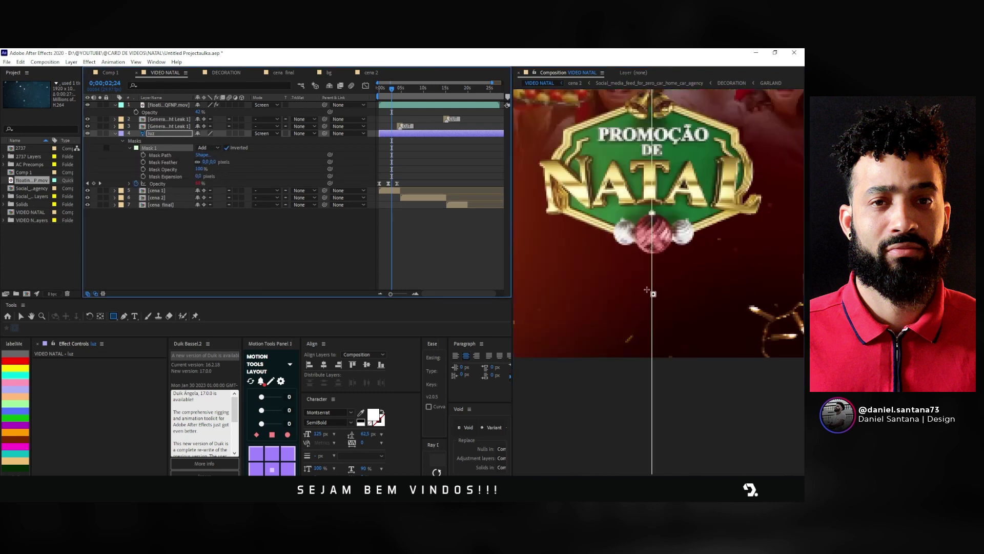
mouse_move(209, 163)
left_mouse_down()
mouse_move(301, 162)
mouse_move(255, 165)
left_mouse_up()
left_click(240, 214)
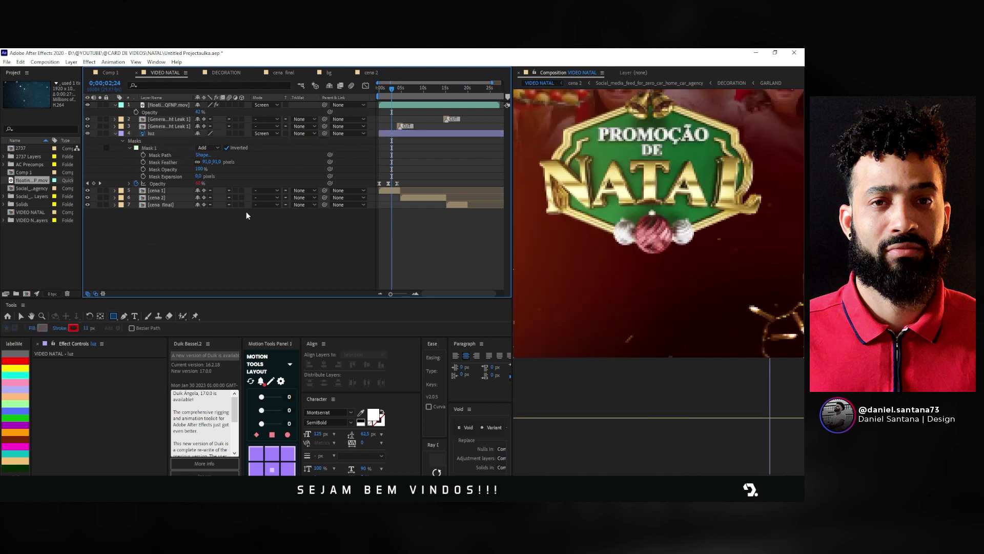
mouse_move(215, 161)
left_mouse_down()
mouse_move(272, 161)
mouse_move(144, 168)
mouse_move(205, 170)
left_mouse_up()
left_click(281, 164)
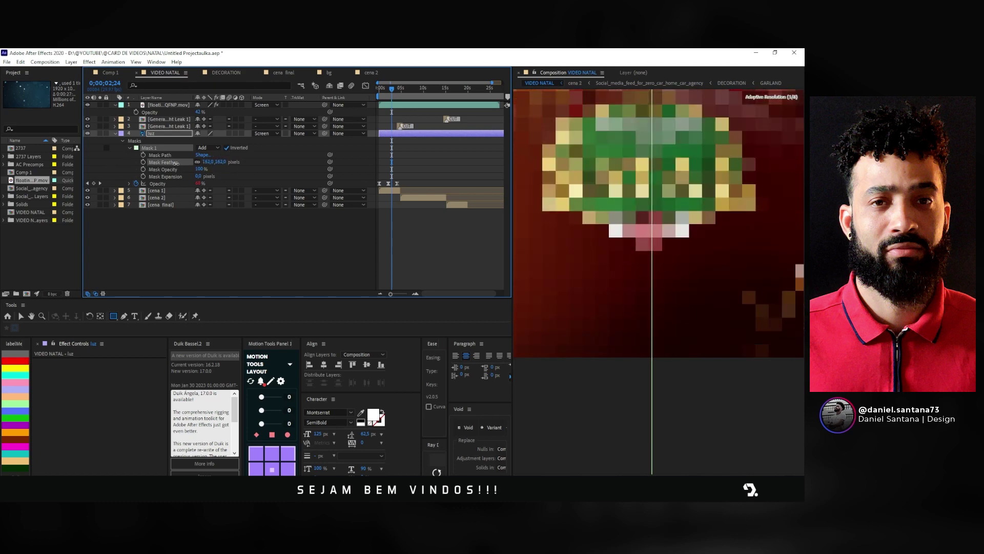
left_click(191, 237)
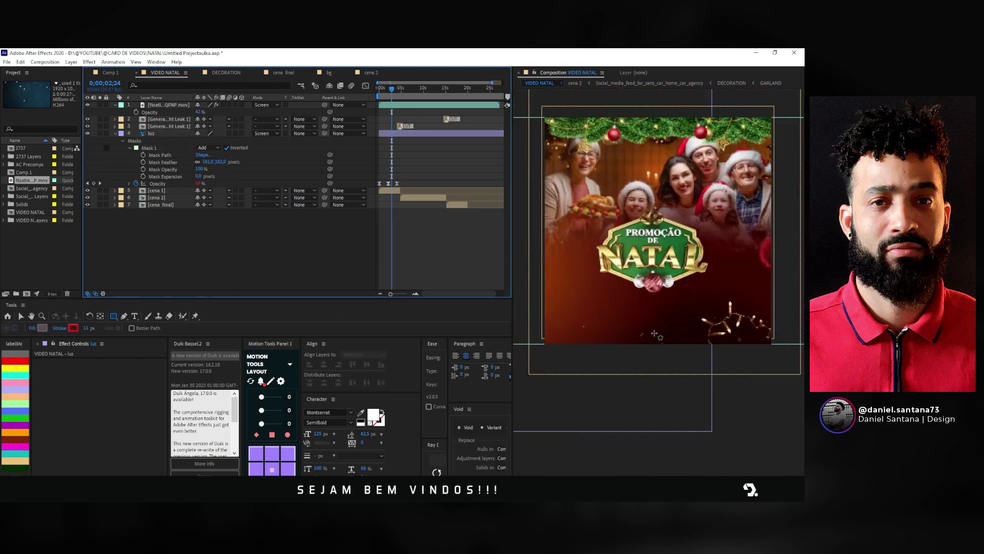
left_click_drag(400, 90, 466, 96)
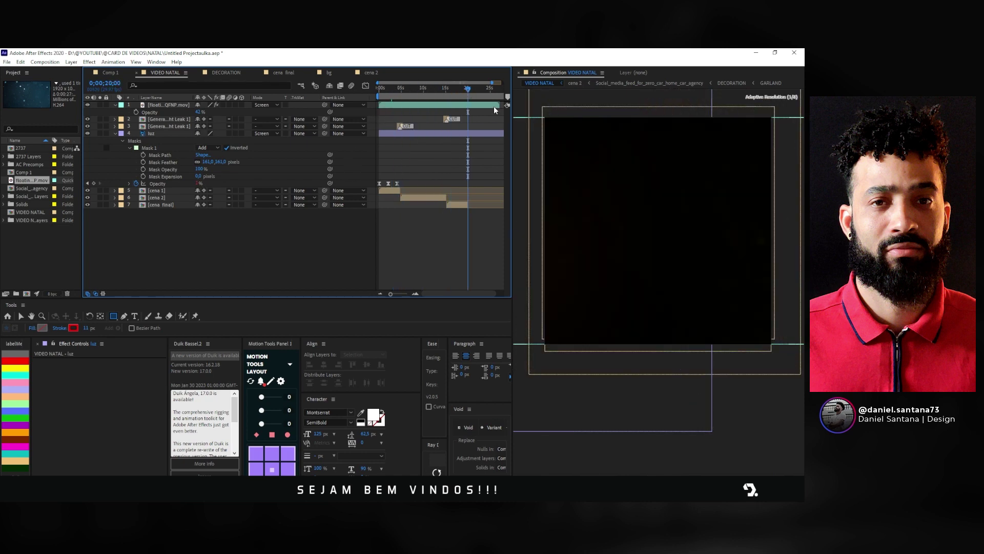
Step: Drag the work area end to 0;00;20;00 and return the playhead near the start
left_click(468, 105)
key("minus")
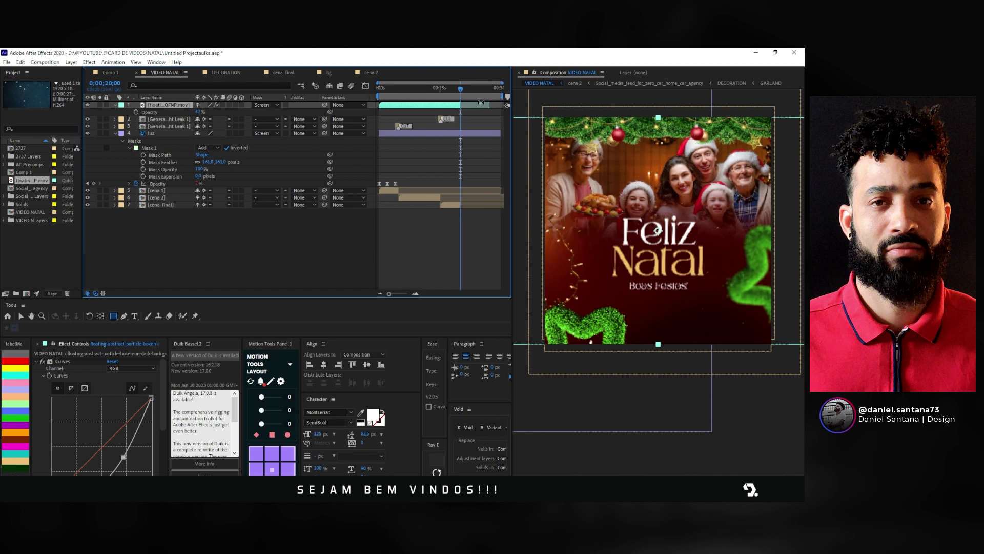
left_click_drag(502, 96, 461, 96)
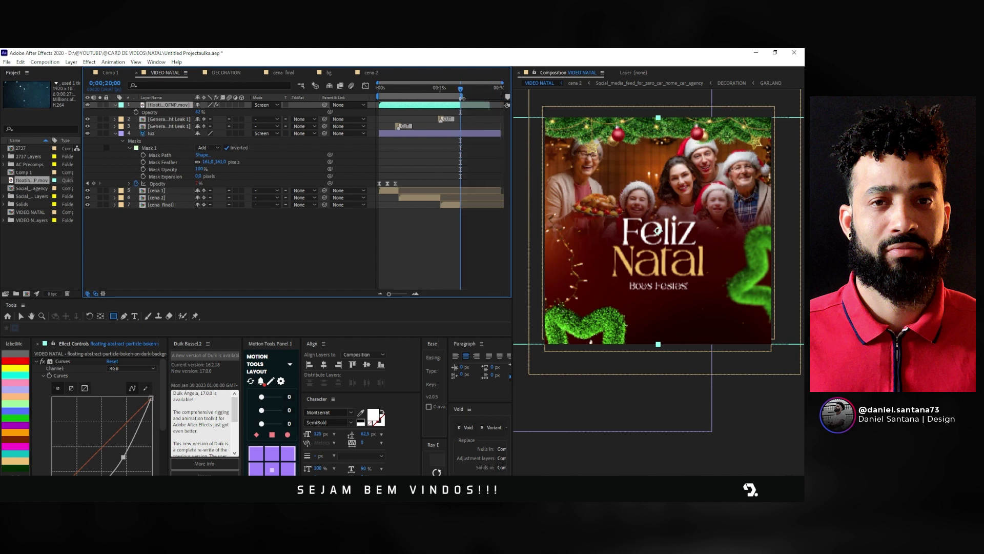
left_click(314, 241)
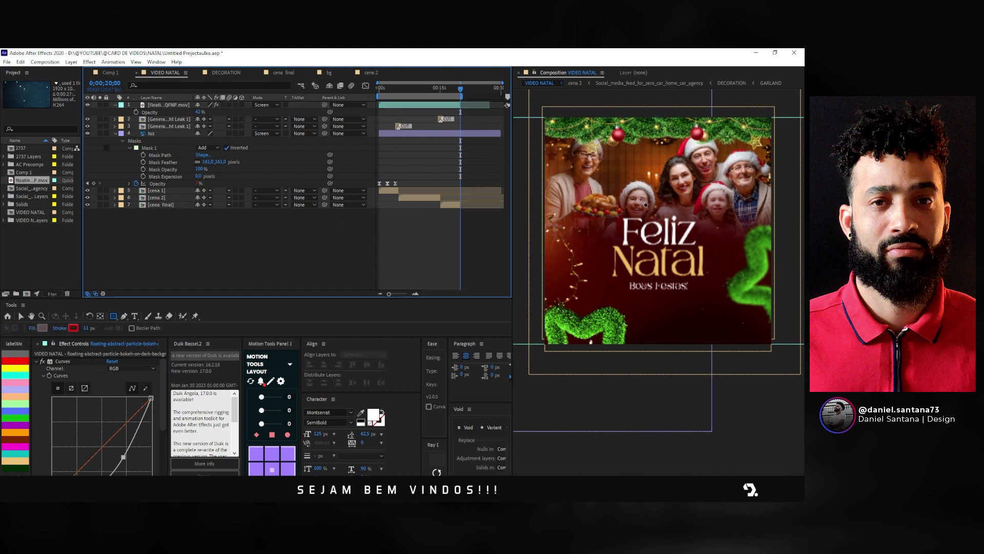
left_click_drag(460, 89, 390, 88)
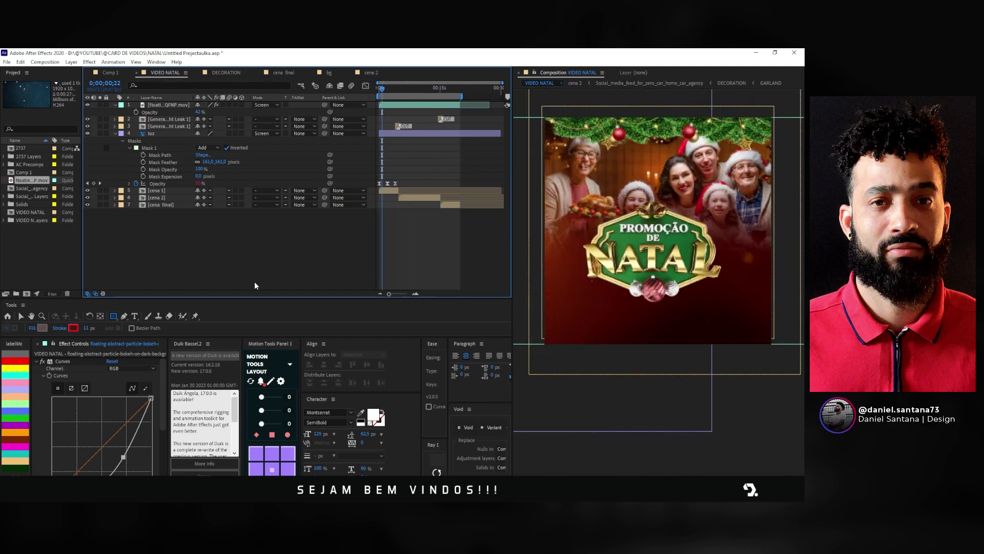
Step: Add a new adjustment layer at the top of the timeline
right_click(167, 223)
mouse_move(209, 228)
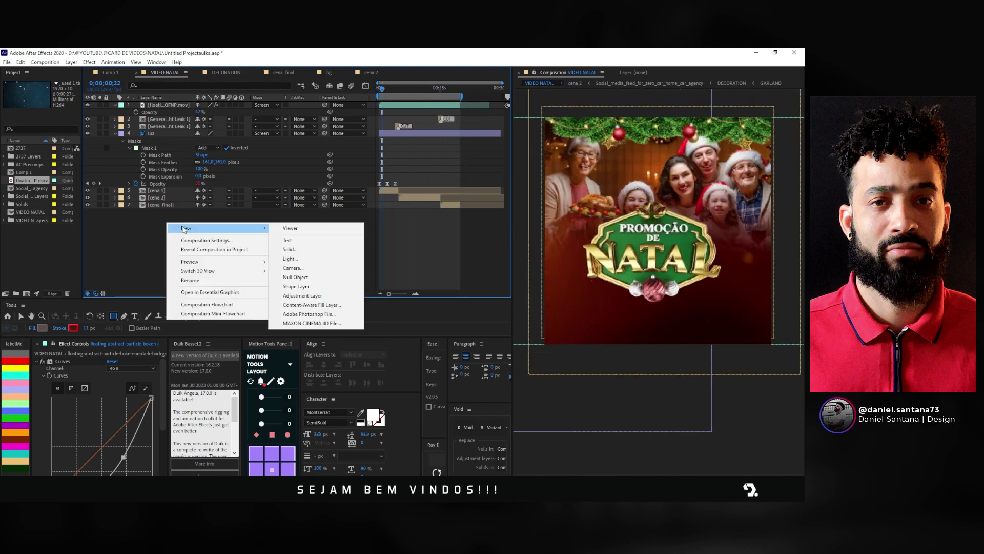
left_click(303, 295)
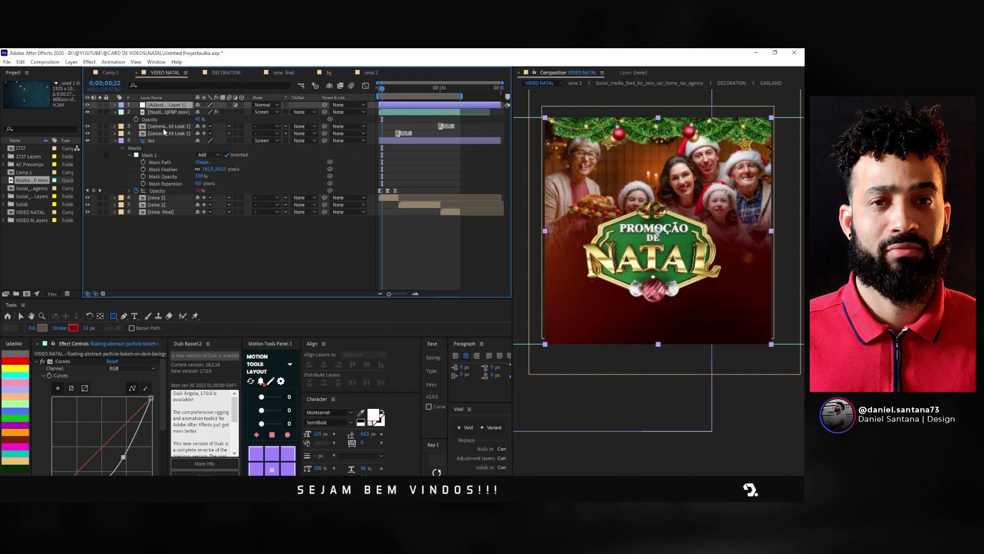
Step: Apply Gaussian Blur to the adjustment layer with an FX Console search for 'ga'
key("ctrl+space")
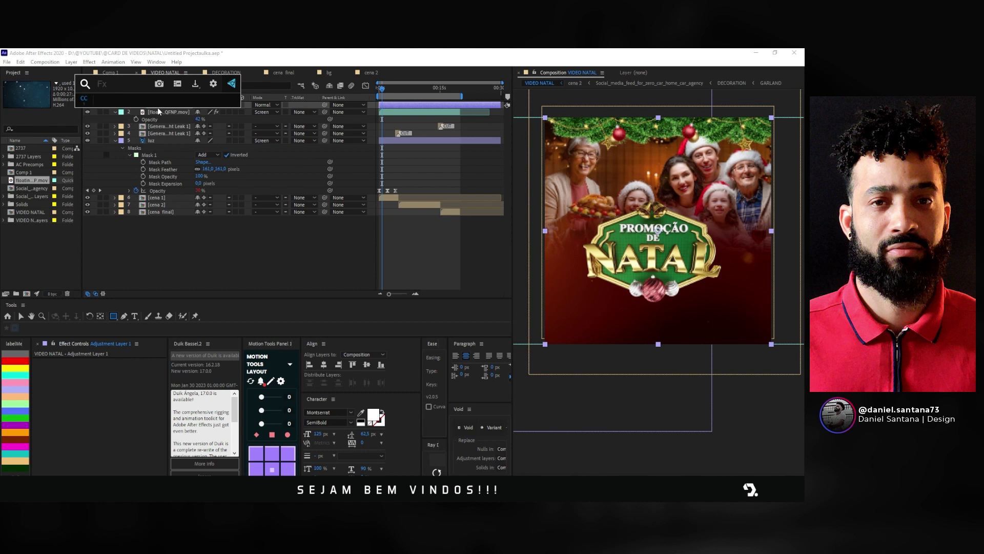
type("da")
key("BackSpace")
key("BackSpace")
type("ga")
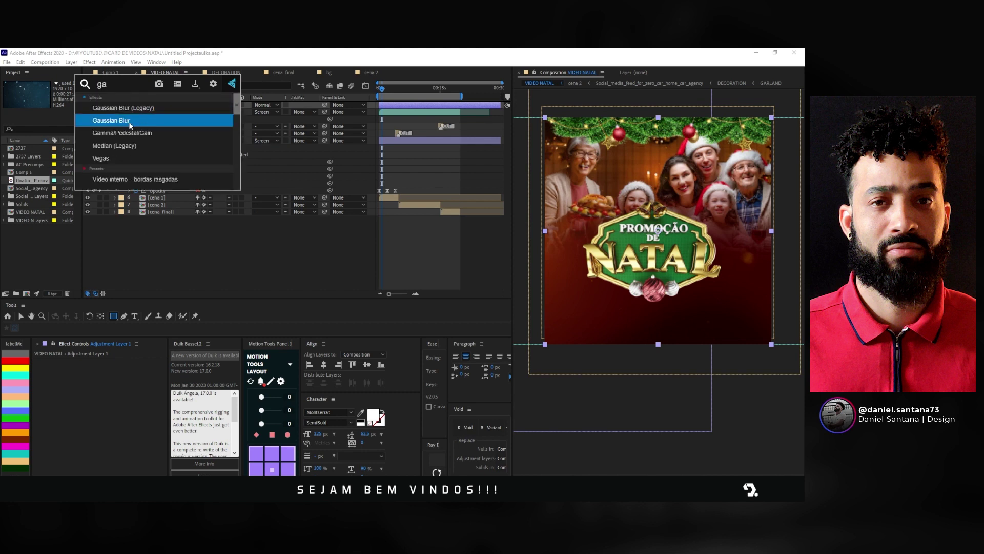
left_click(129, 121)
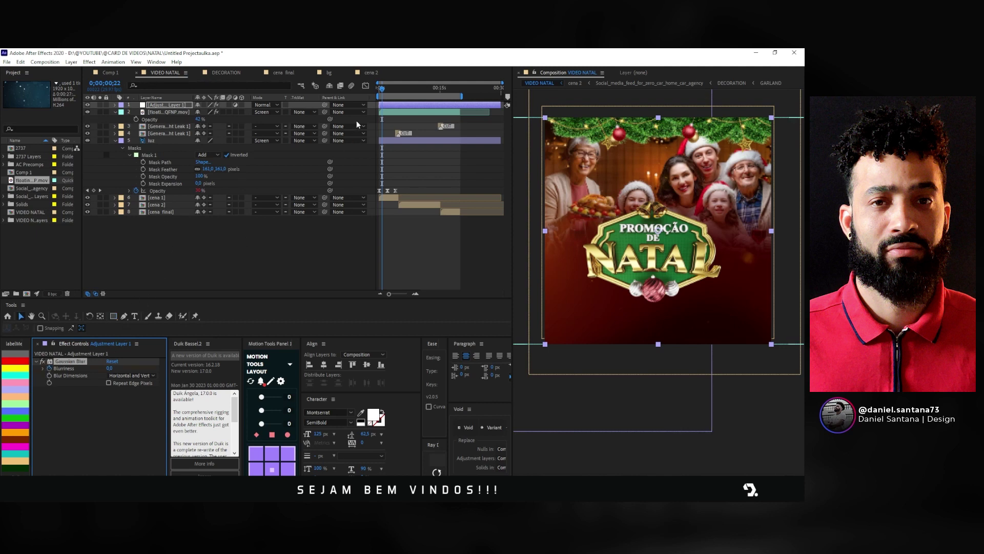
Step: Keyframe Gaussian Blur Blurriness with a strong starting value of about 45
key("u")
left_click(382, 122)
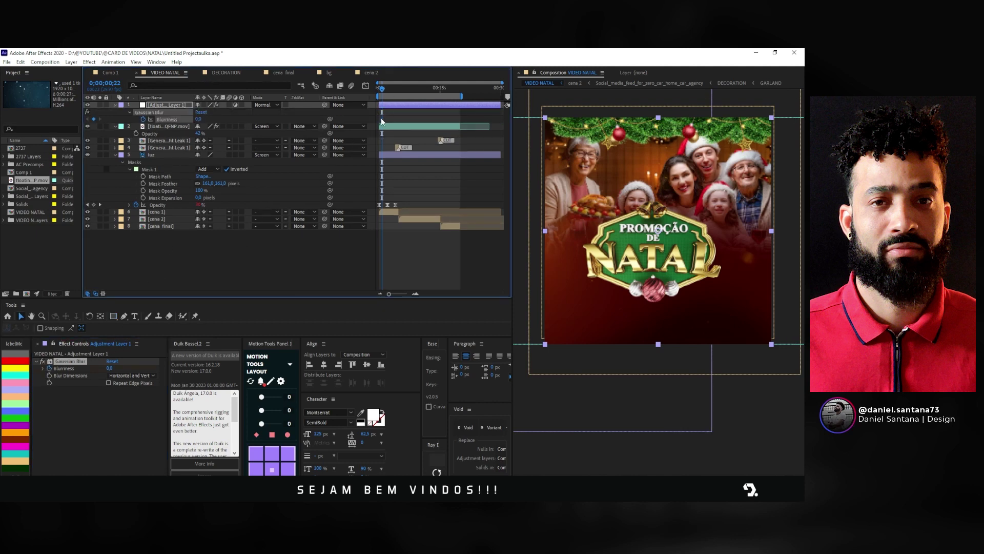
left_click_drag(383, 92, 387, 92)
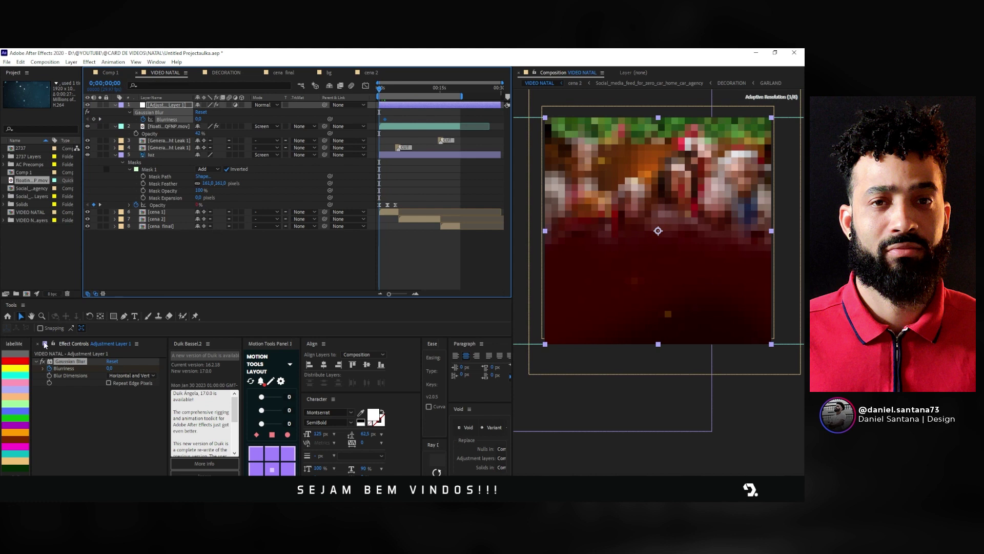
mouse_move(112, 368)
left_mouse_down()
mouse_move(135, 368)
mouse_move(113, 368)
left_mouse_up()
left_click(386, 146)
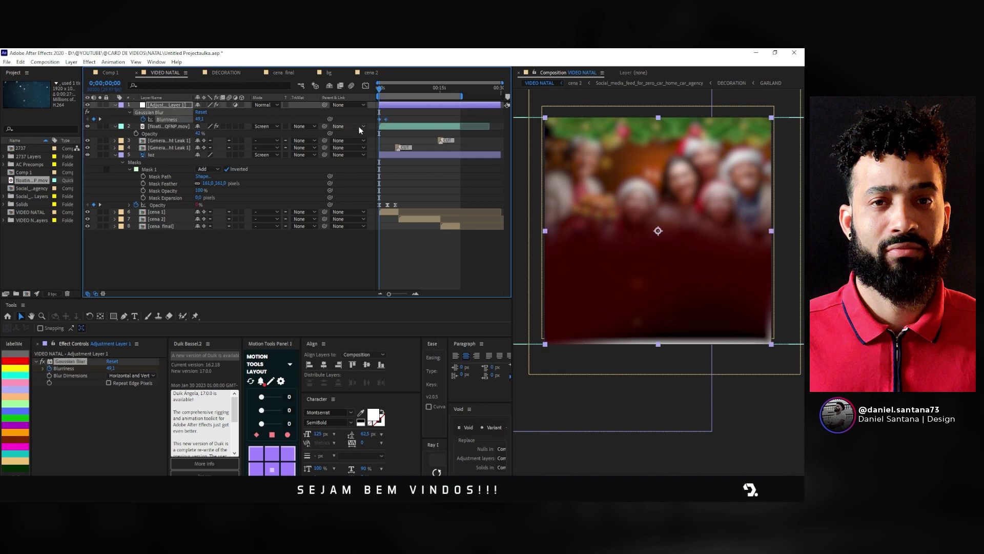
left_click(302, 288)
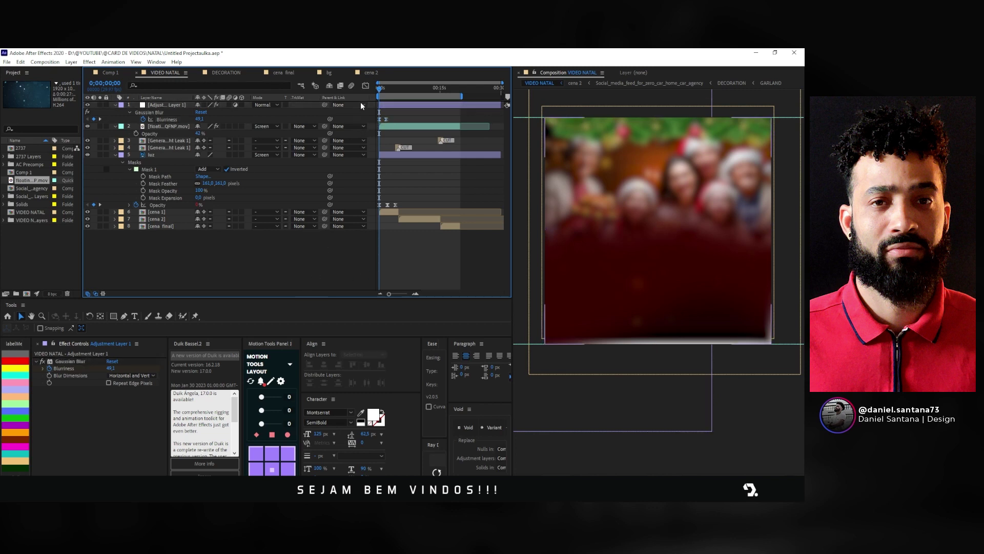
key("equal")
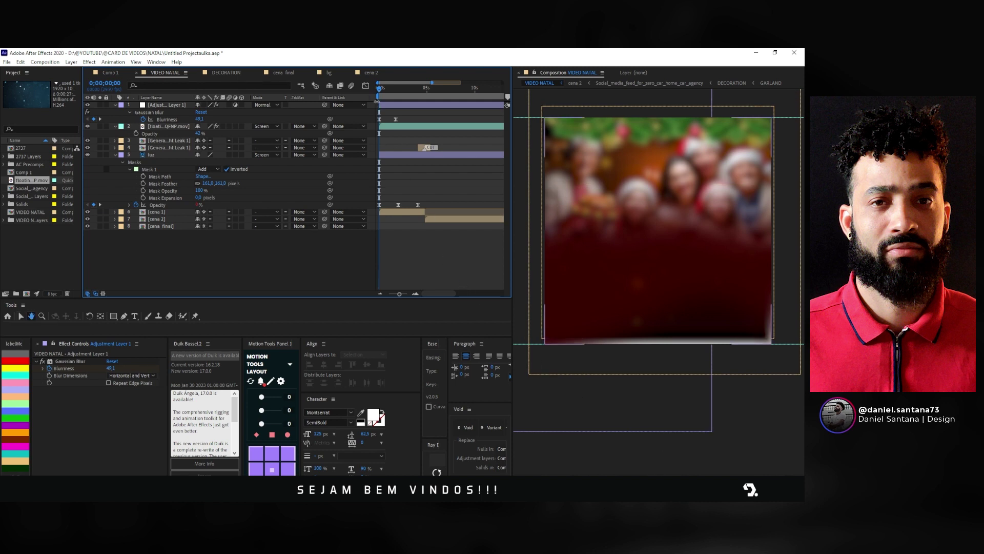
mouse_move(380, 88)
left_mouse_down()
mouse_move(404, 88)
mouse_move(368, 90)
left_mouse_up()
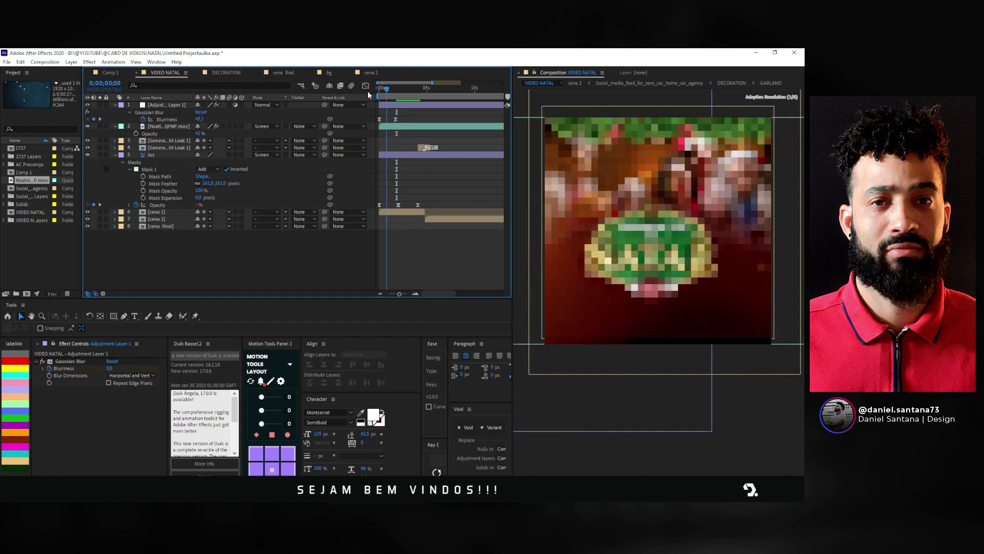
Step: Lower the starting Blurriness to 8,1 and preview the softer blur-in
key("space")
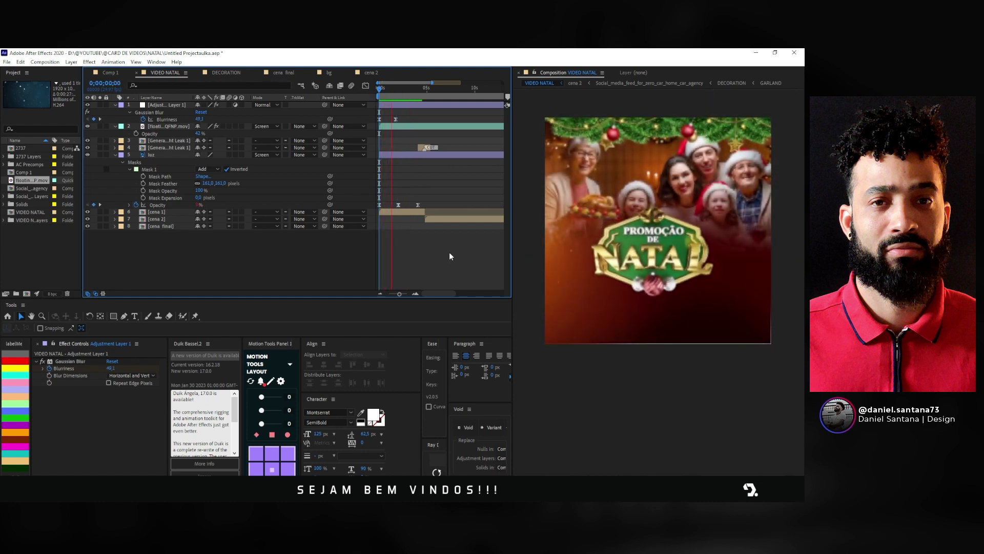
key("space")
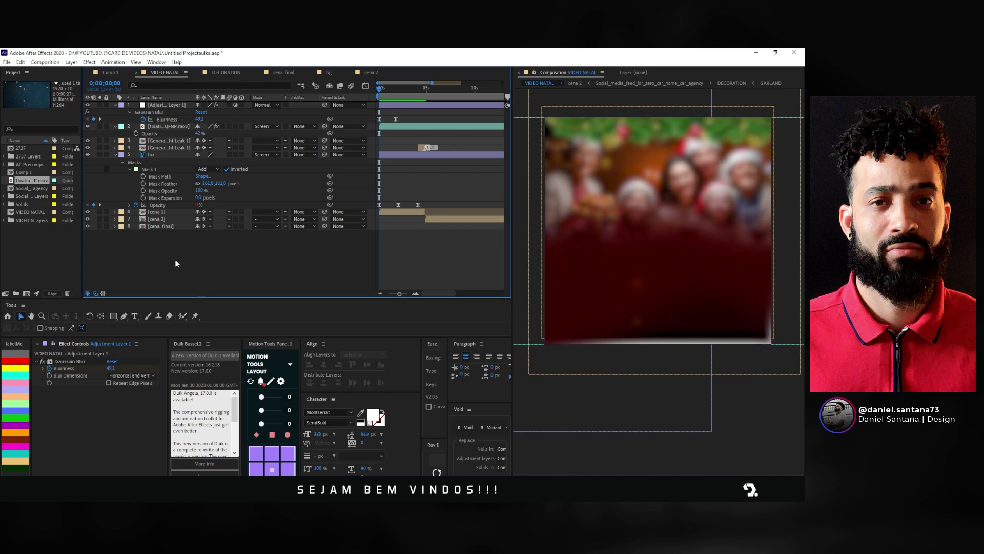
left_click_drag(111, 368, 31, 370)
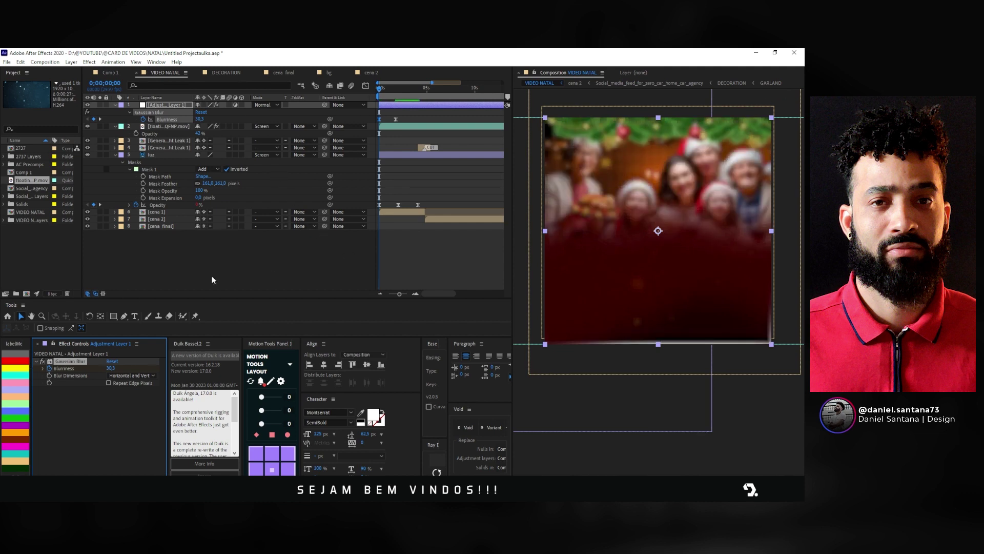
left_click_drag(111, 368, 16, 369)
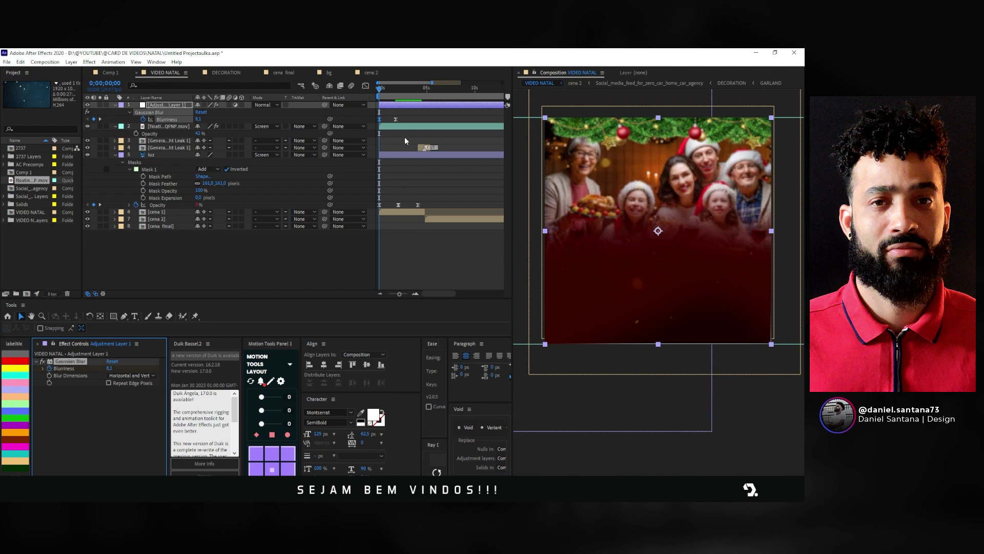
left_click(438, 268)
key("space")
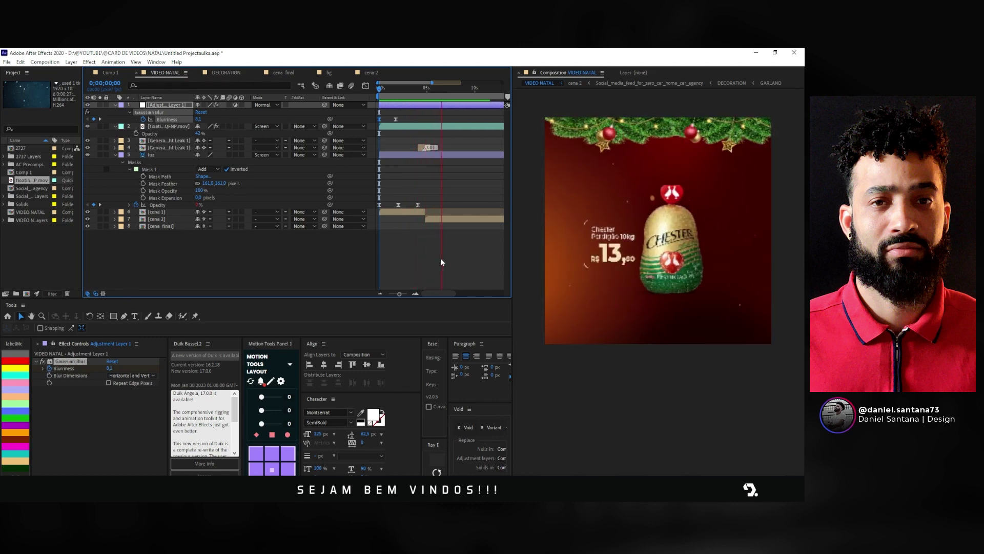
Step: Move the 8,1 Blurriness keyframe to the Feliz Natal cut
key("minus")
key("space")
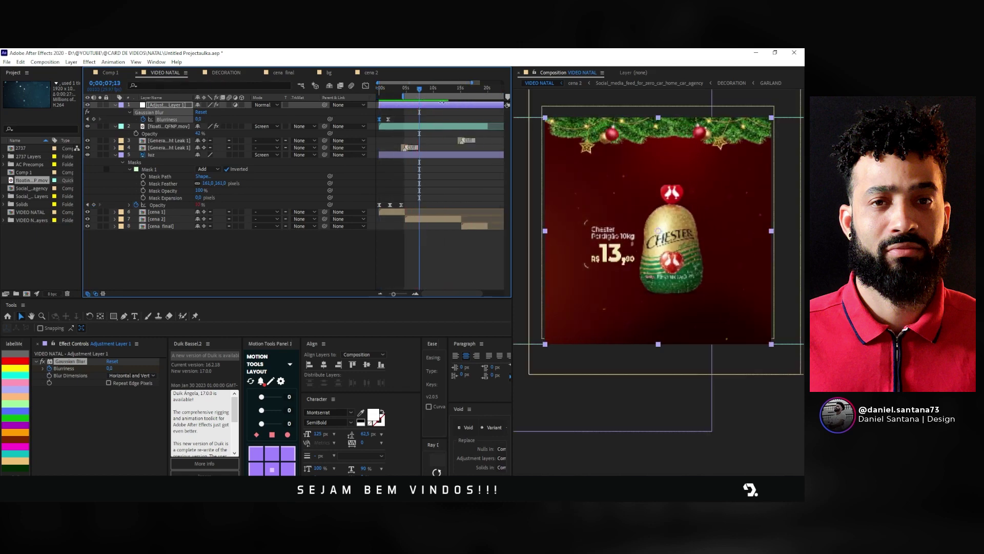
left_click_drag(424, 88, 464, 88)
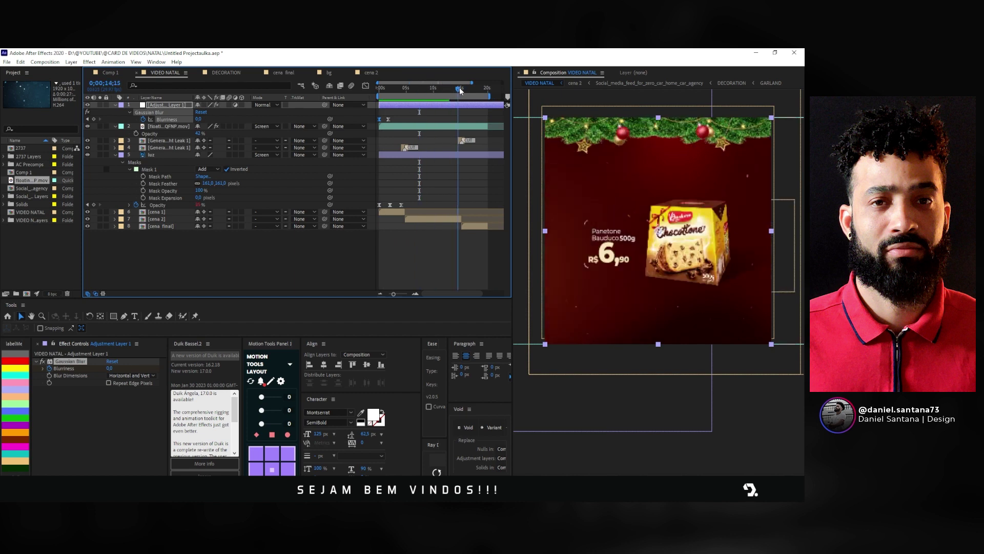
left_click(385, 119)
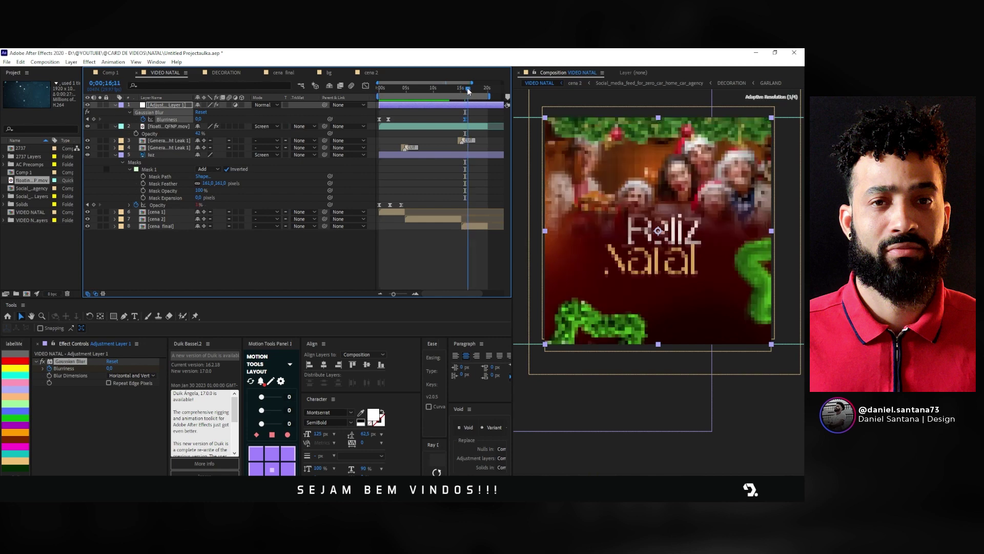
left_click(380, 120)
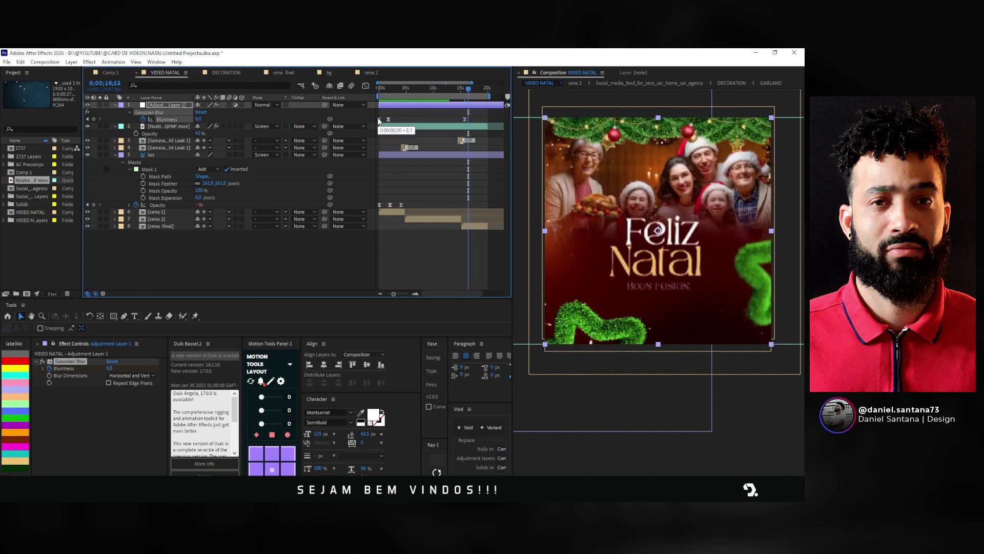
left_click_drag(380, 120, 468, 119)
Step: Add a Blurriness 0 keyframe at 17;23, preview from 15;05, then switch to File Explorer
scroll(465, 106, "up", 3)
key("space")
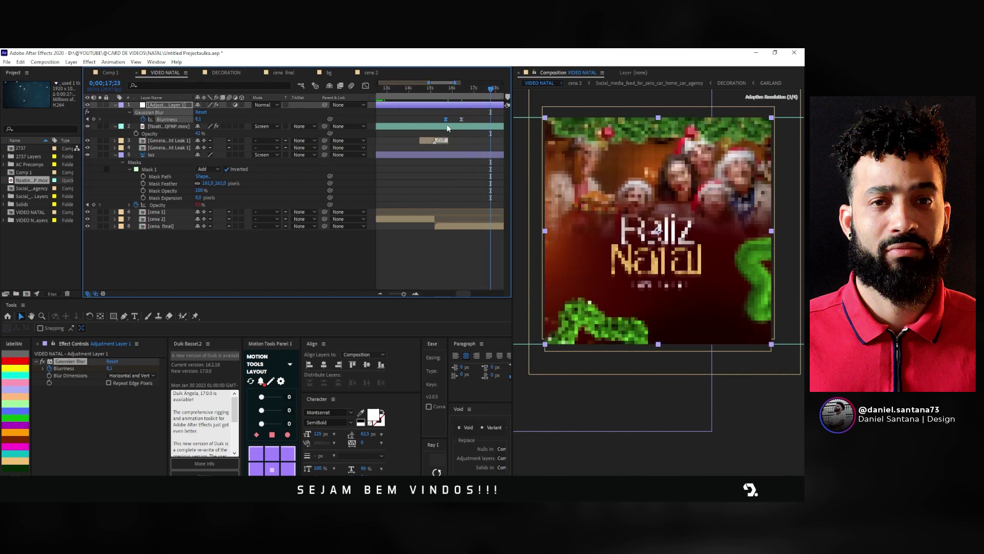
left_click_drag(449, 120, 446, 120)
key("ctrl+v")
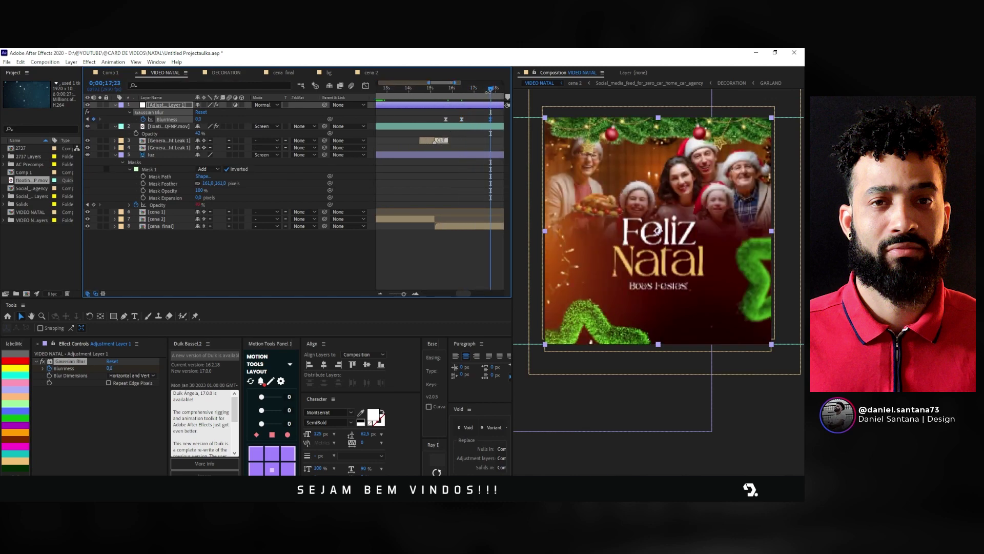
left_click(435, 88)
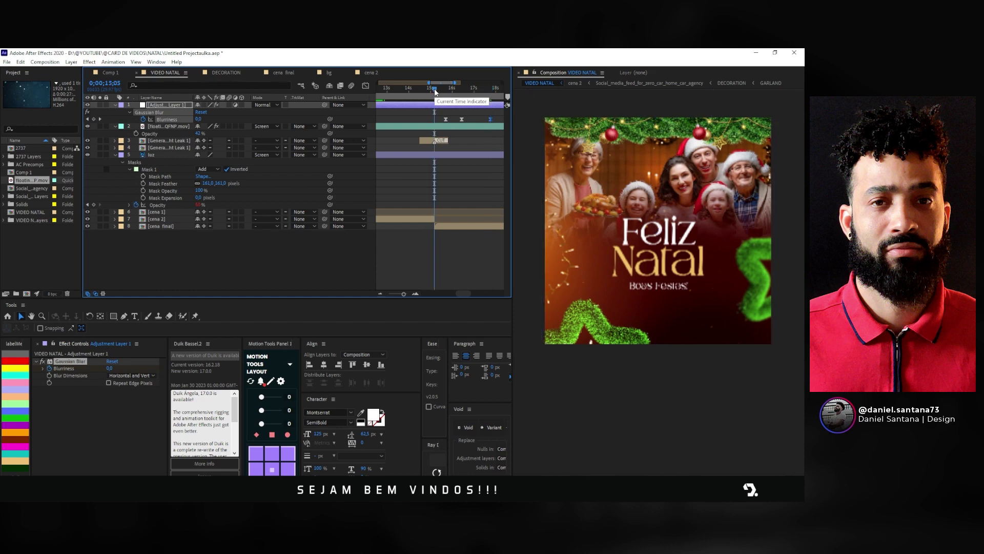
key("space")
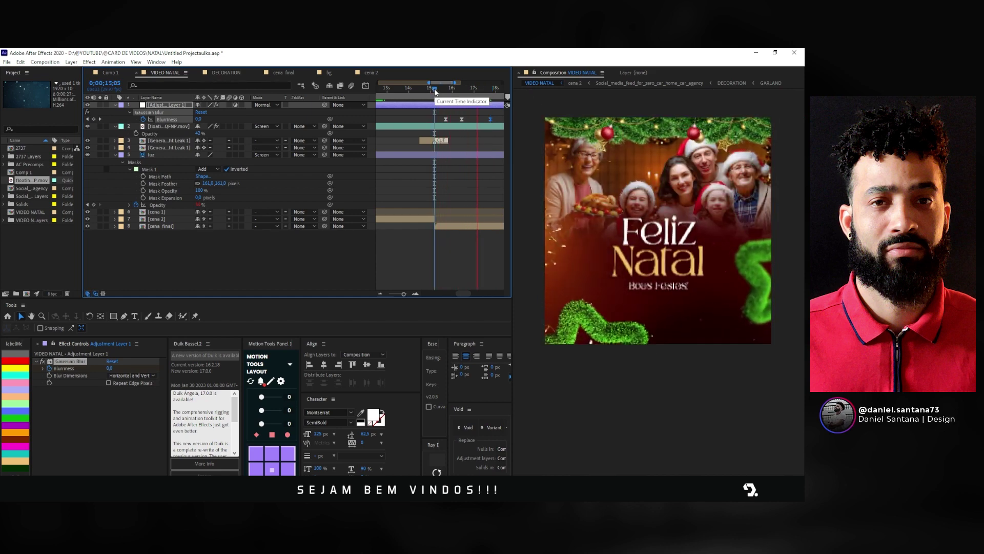
key("space")
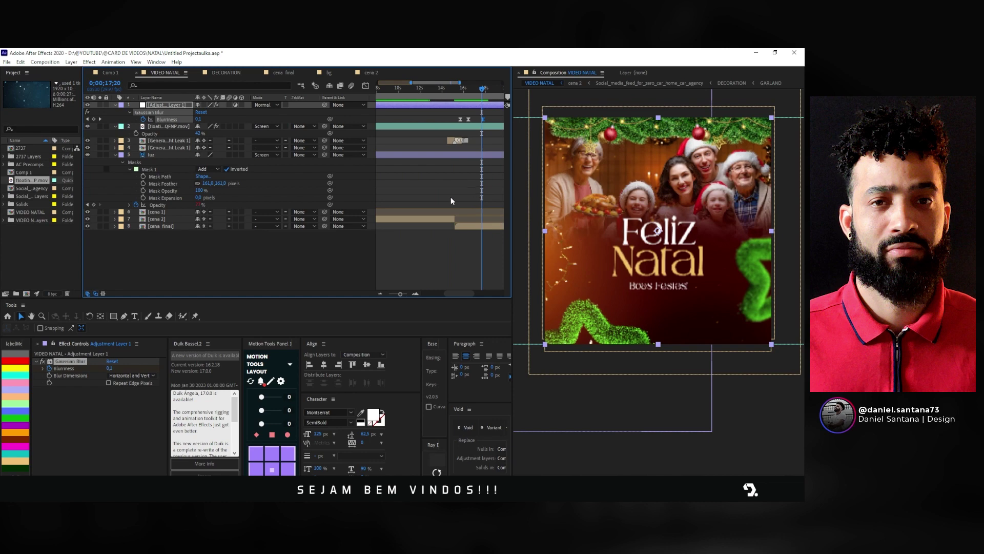
left_click(287, 260)
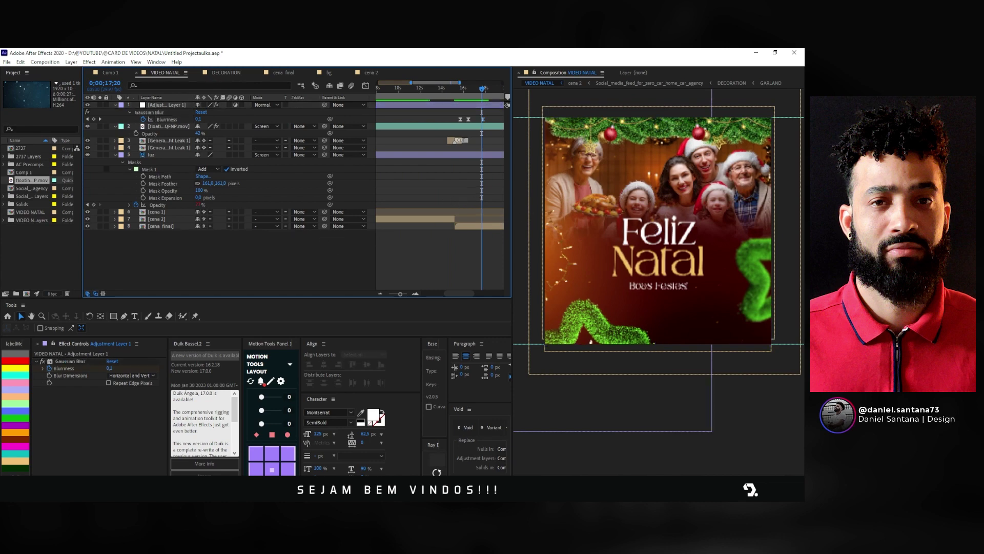
key("alt+Tab")
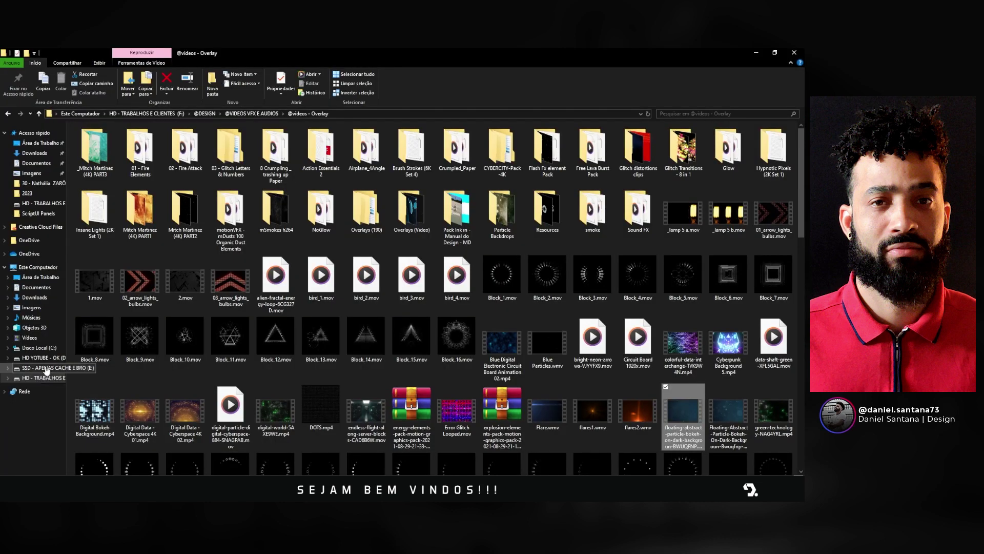
Step: Locate the Comp 1.mp4 render in Explorer and drag it into the After Effects timeline
left_click(39, 368)
left_click(44, 358)
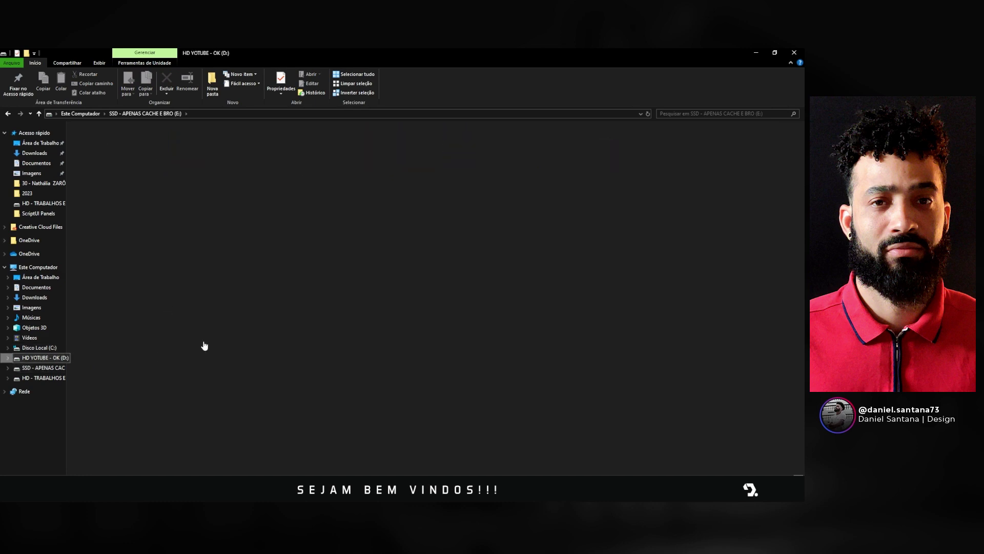
double_click(97, 148)
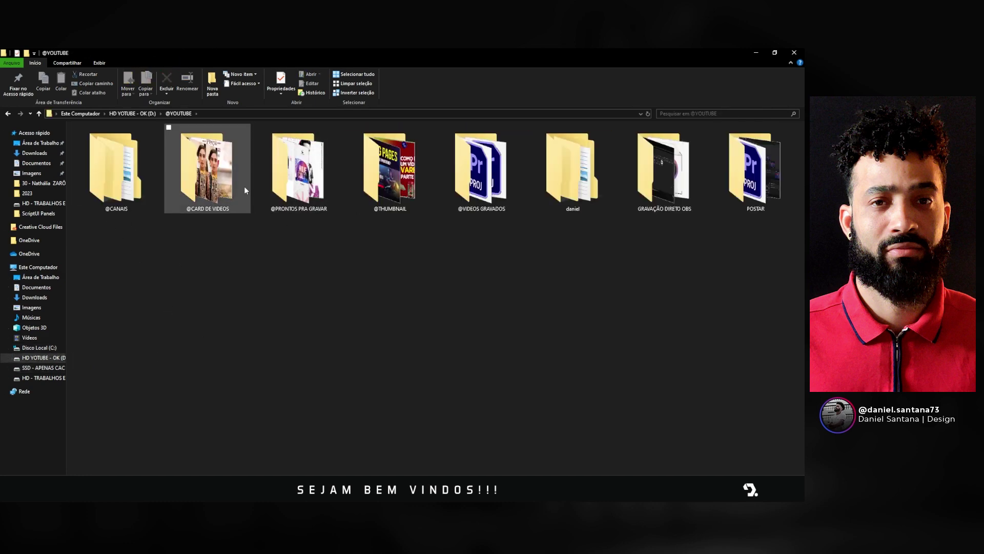
double_click(220, 192)
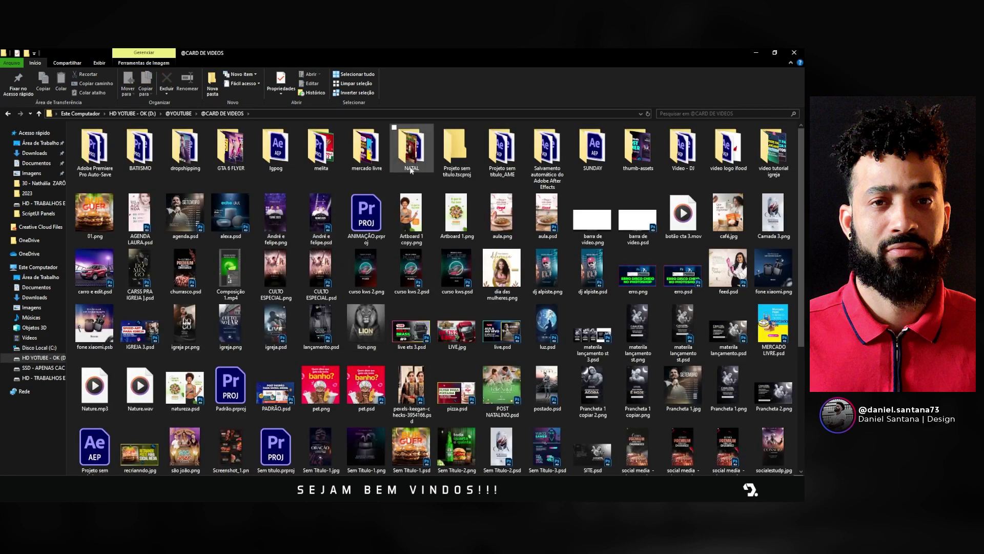
double_click(411, 154)
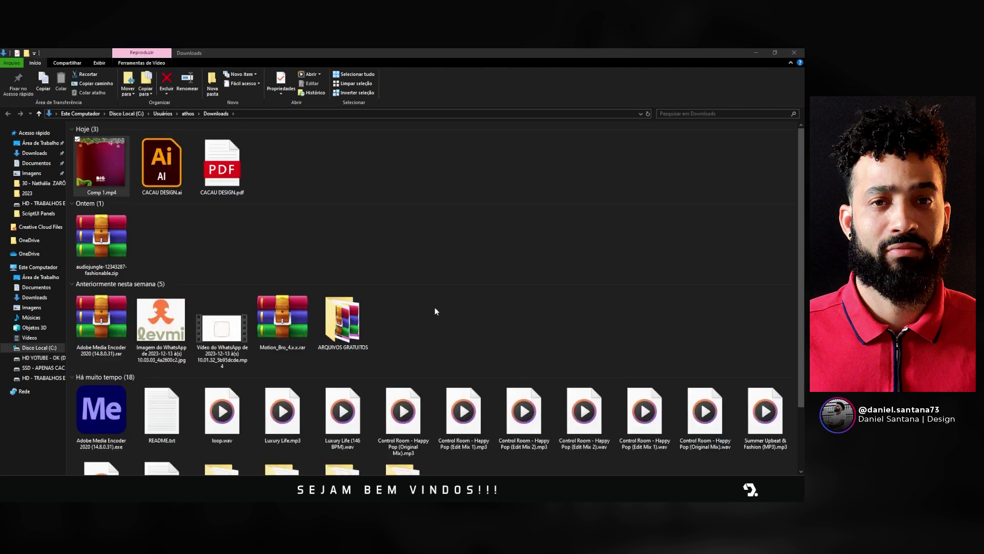
left_click(330, 186)
left_click(121, 162)
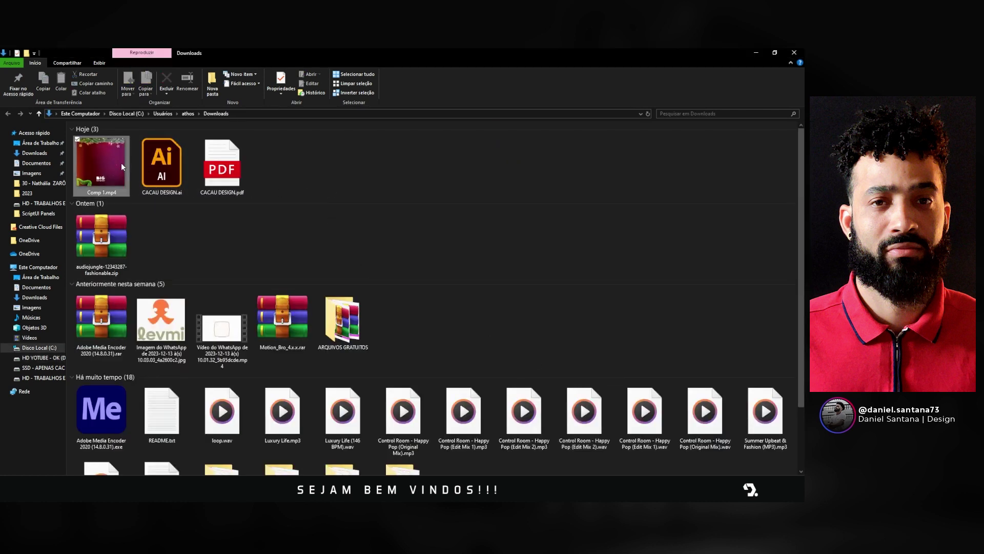
left_click_drag(105, 179, 328, 455)
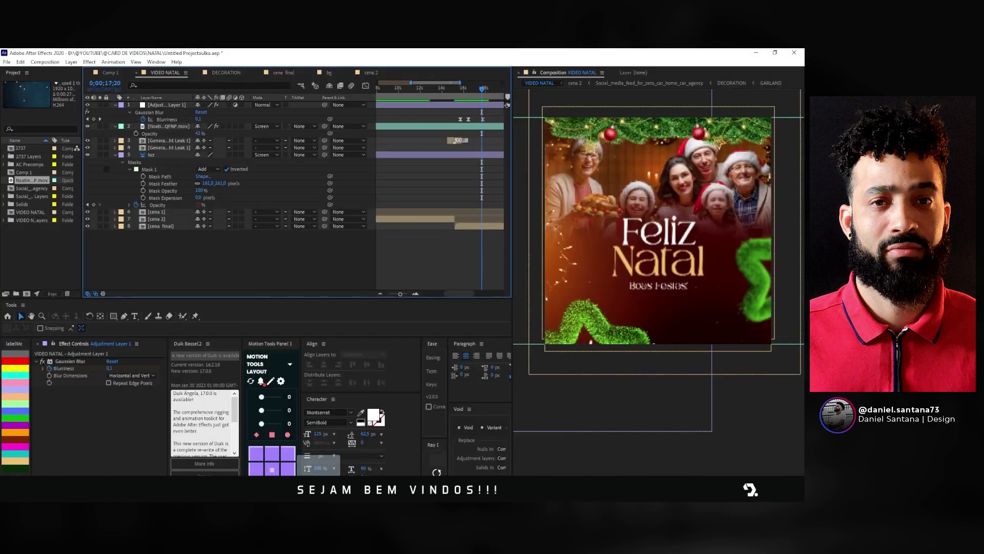
left_click_drag(328, 455, 297, 262)
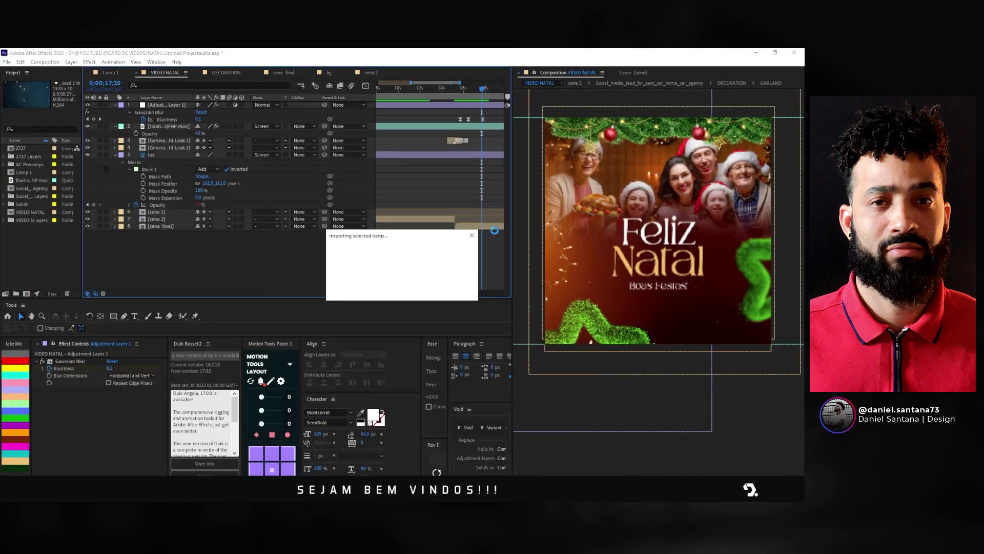
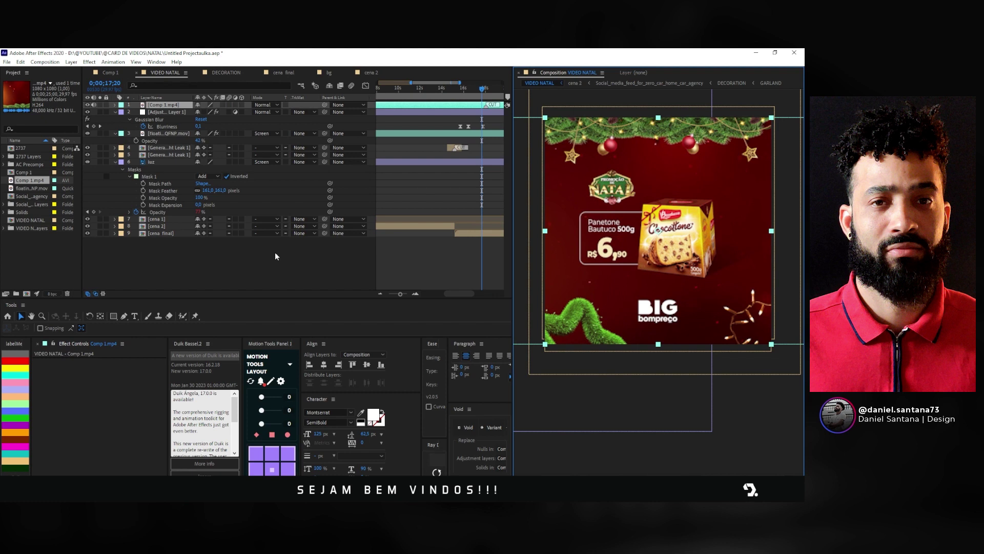
Step: Hide the Comp 1.mp4 layer and scrub VIDEO NATAL back to the Promoção de Natal opener
left_click(88, 106)
left_click(87, 105)
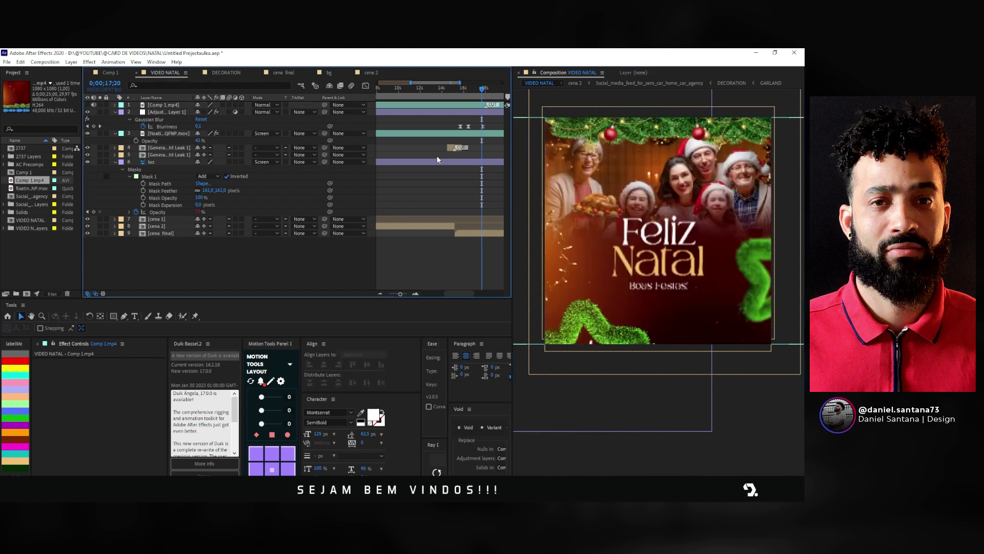
left_click_drag(483, 90, 457, 97)
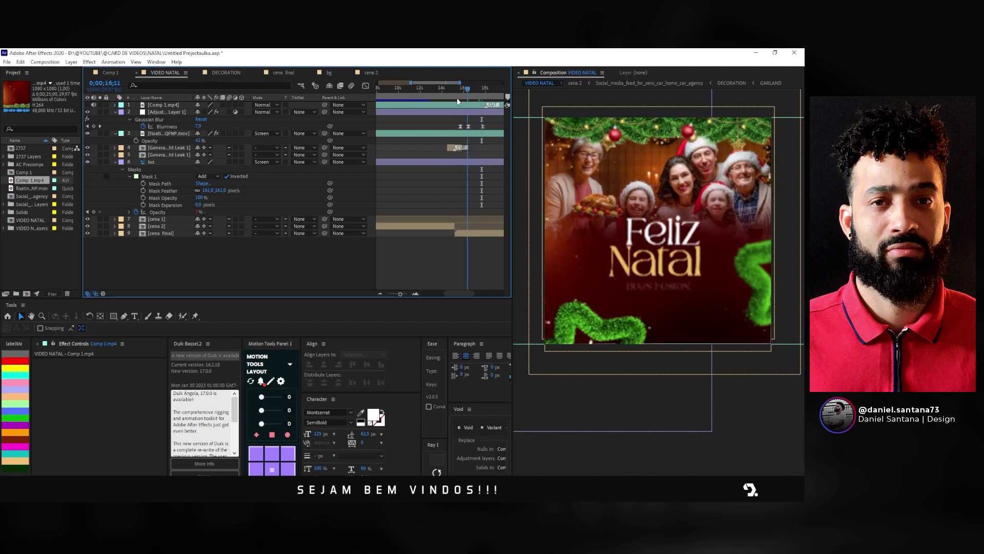
key("minus")
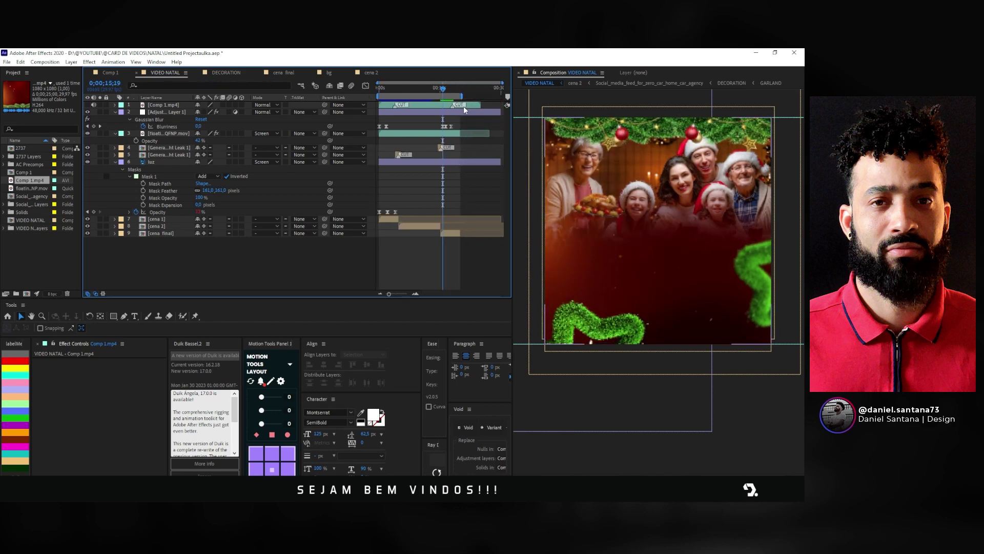
mouse_move(444, 90)
left_mouse_down()
mouse_move(454, 88)
mouse_move(394, 94)
left_mouse_up()
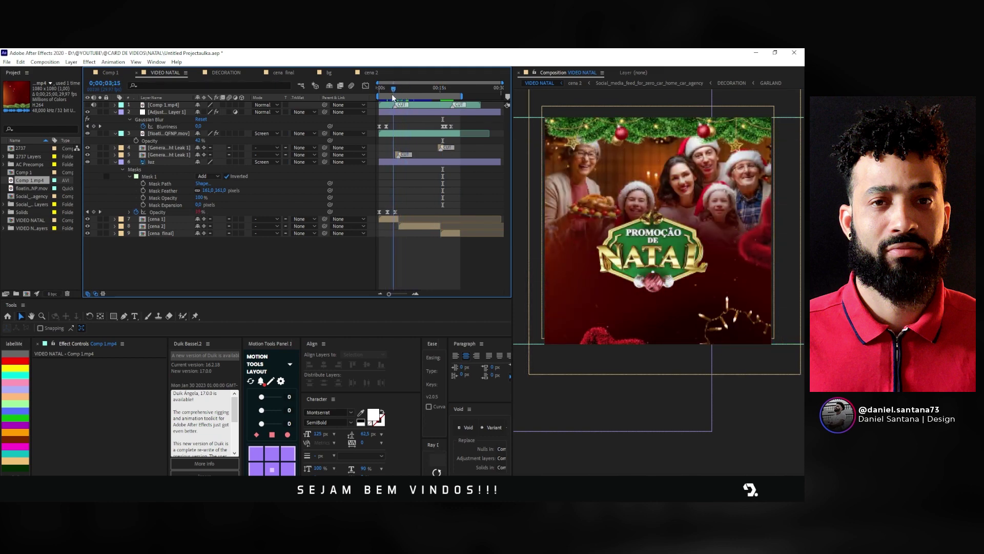
Step: In cena 1, rotate the garland about 180° and nudge it down to the bottom edge
double_click(391, 219)
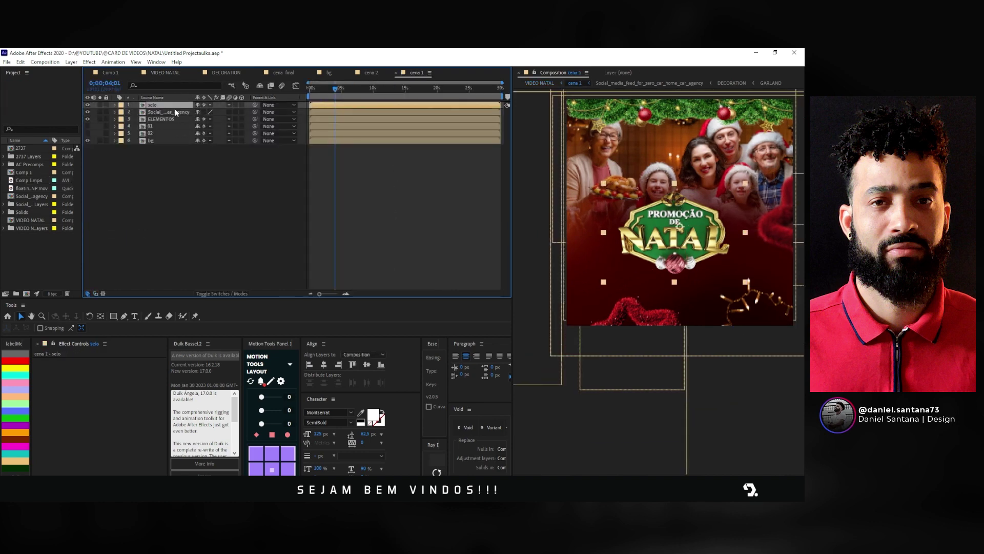
scroll(559, 163, "down", 2)
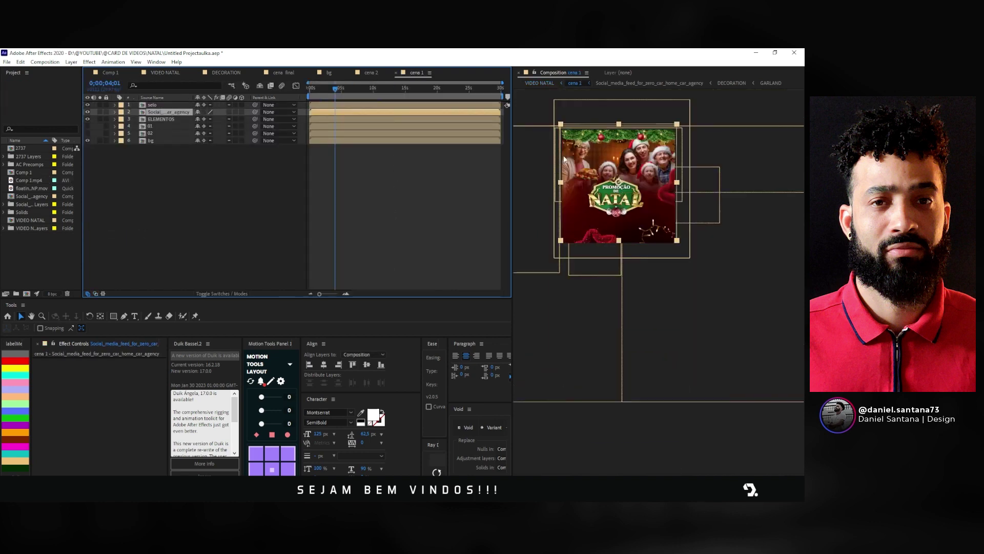
key("w")
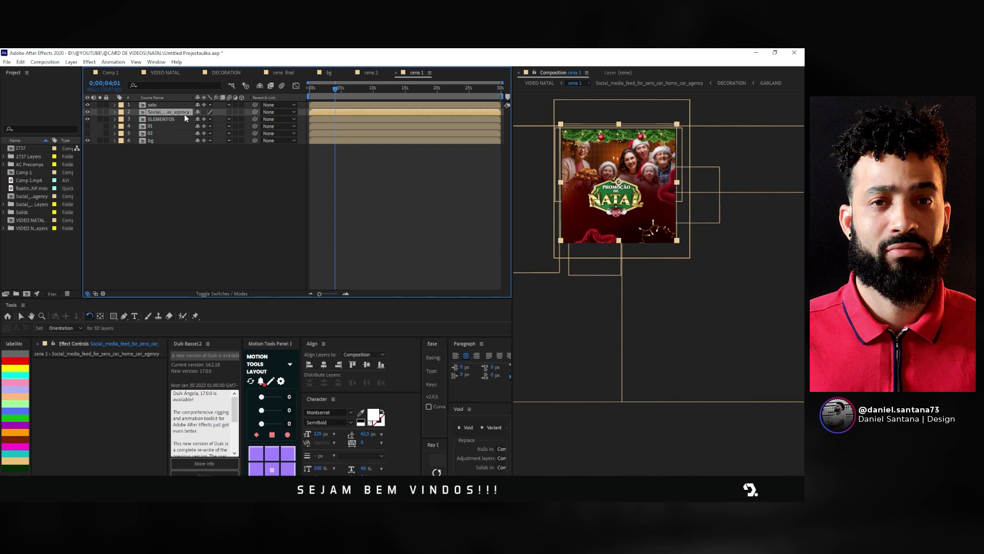
left_click_drag(706, 153, 531, 253)
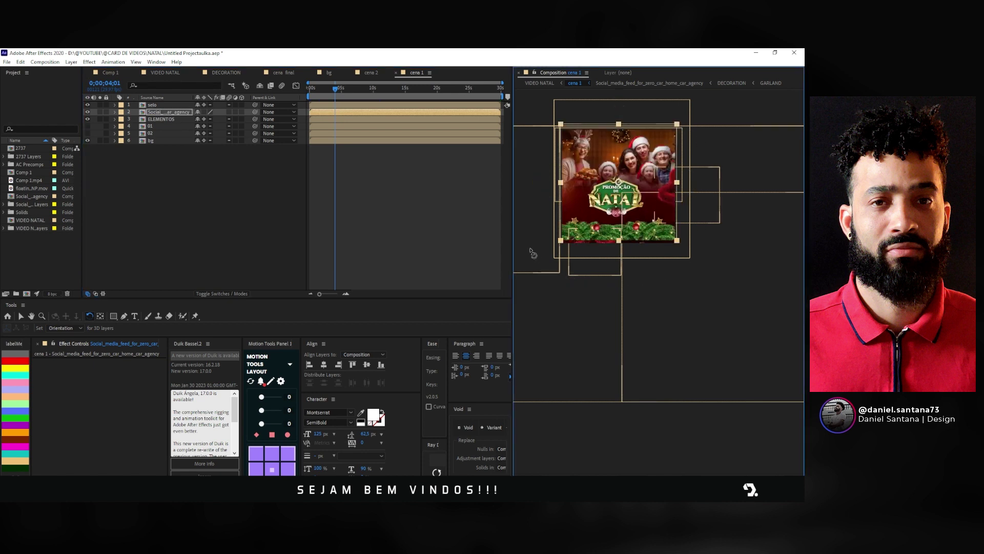
key("v")
scroll(616, 241, "up", 2)
left_click_drag(617, 232, 619, 240)
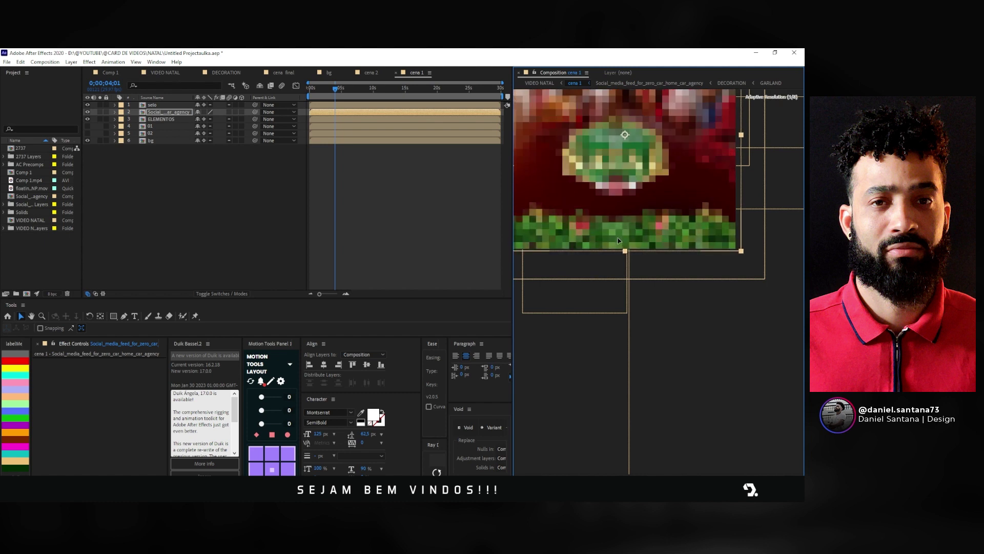
Step: Deselect the garland and switch to the empty Comp 1 composition
scroll(619, 241, "down", 2)
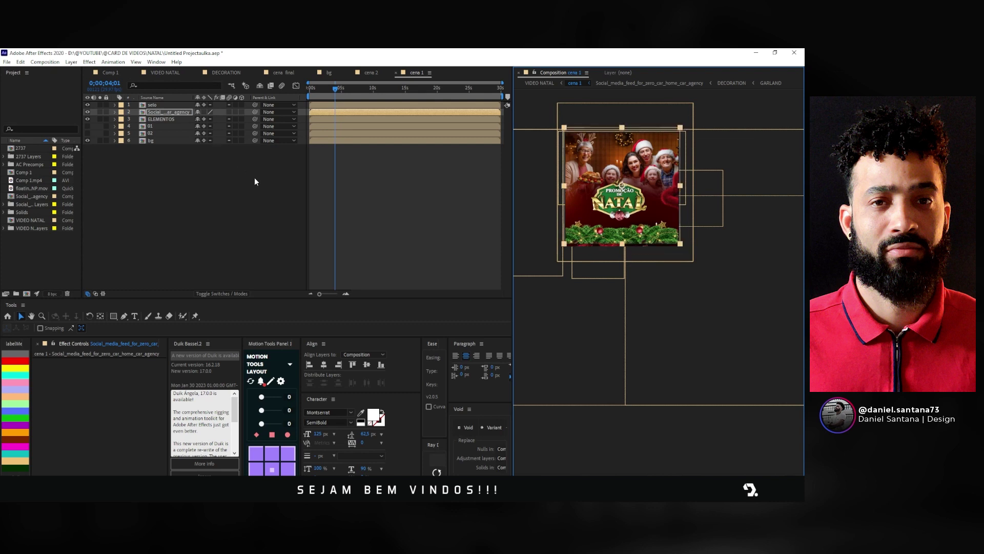
left_click(221, 231)
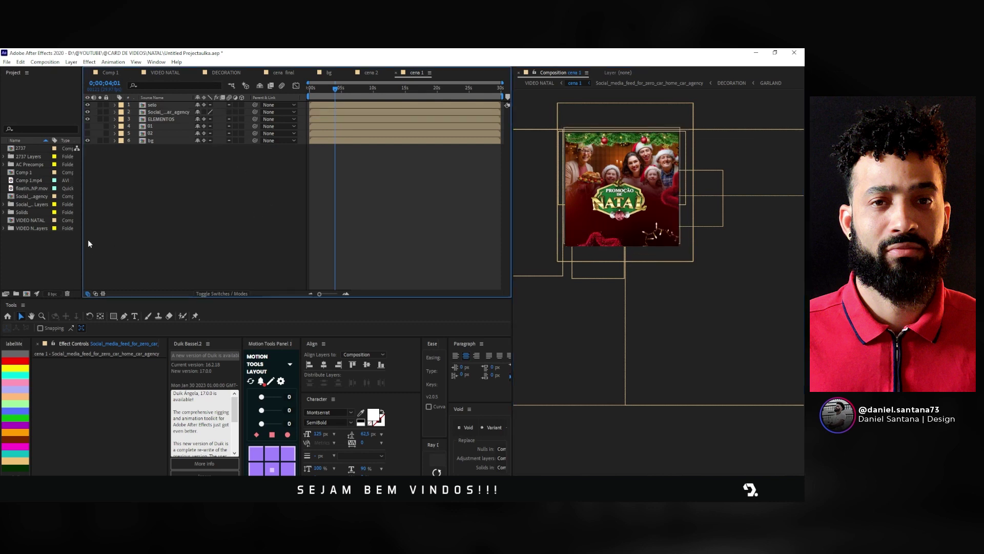
scroll(619, 153, "up", 2)
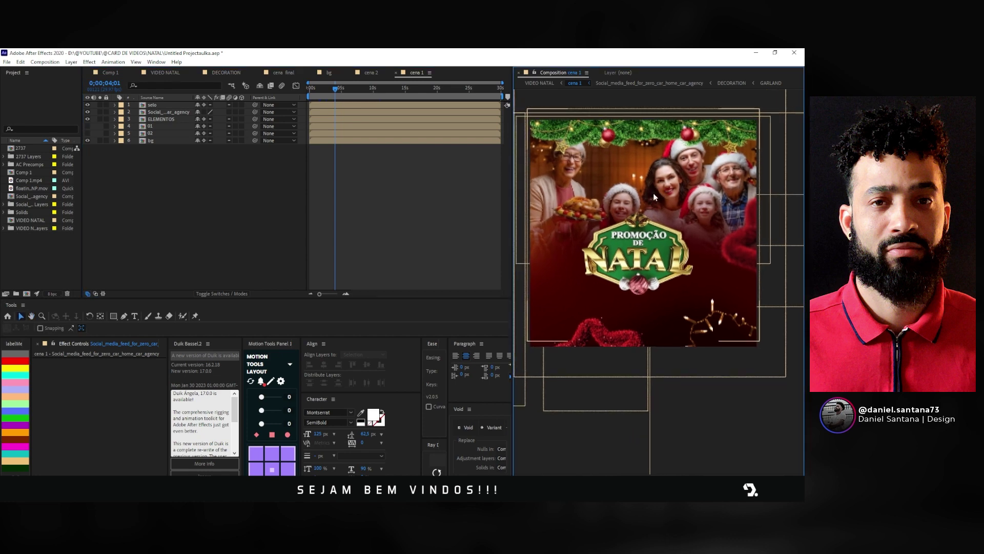
left_click(110, 73)
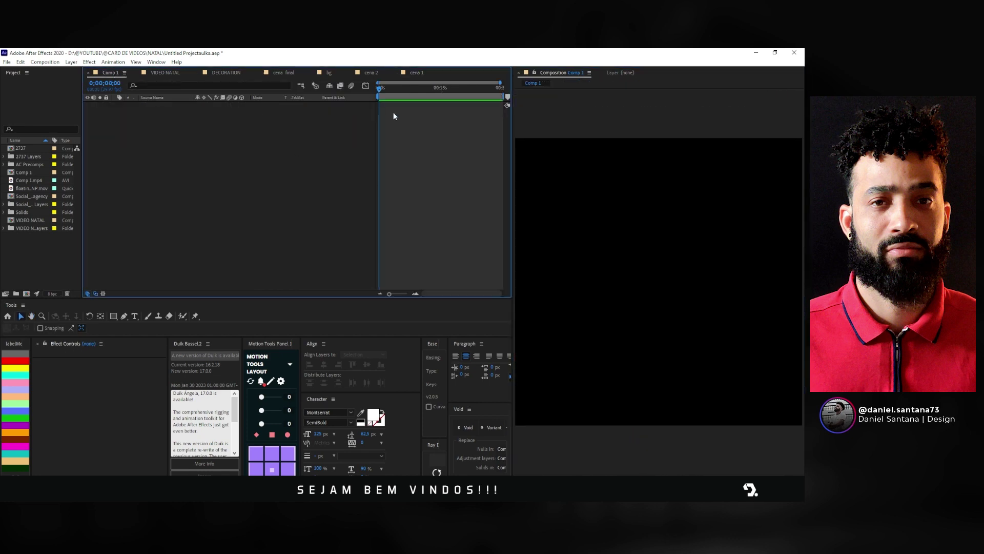
Step: Scrub VIDEO NATAL to the Chester scene and inspect the garland inside cena 2
left_click(174, 74)
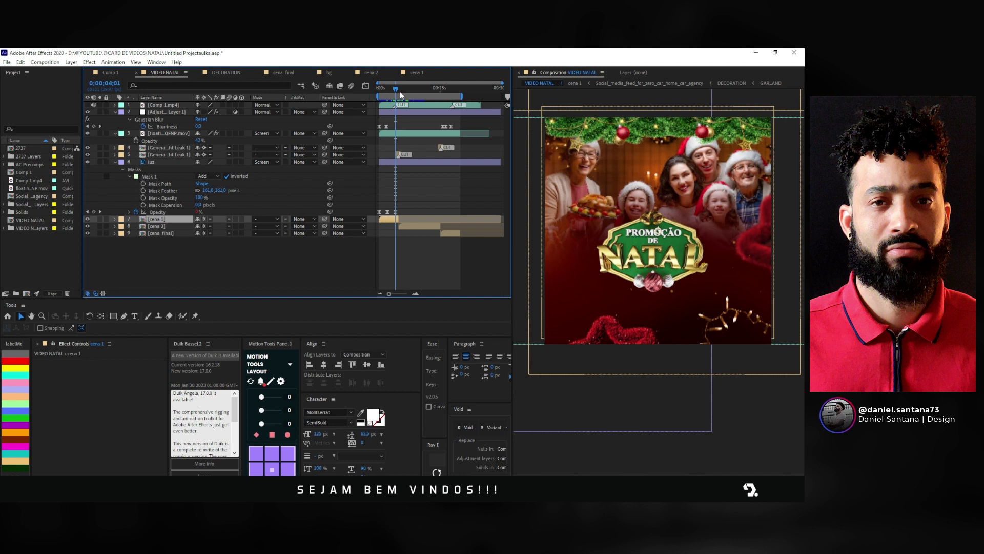
left_click_drag(401, 92, 420, 93)
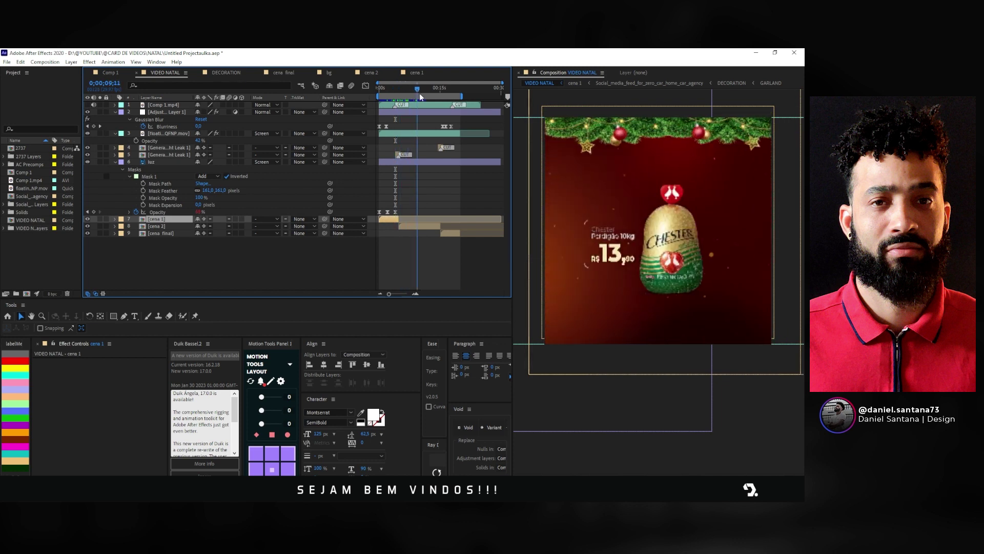
double_click(423, 228)
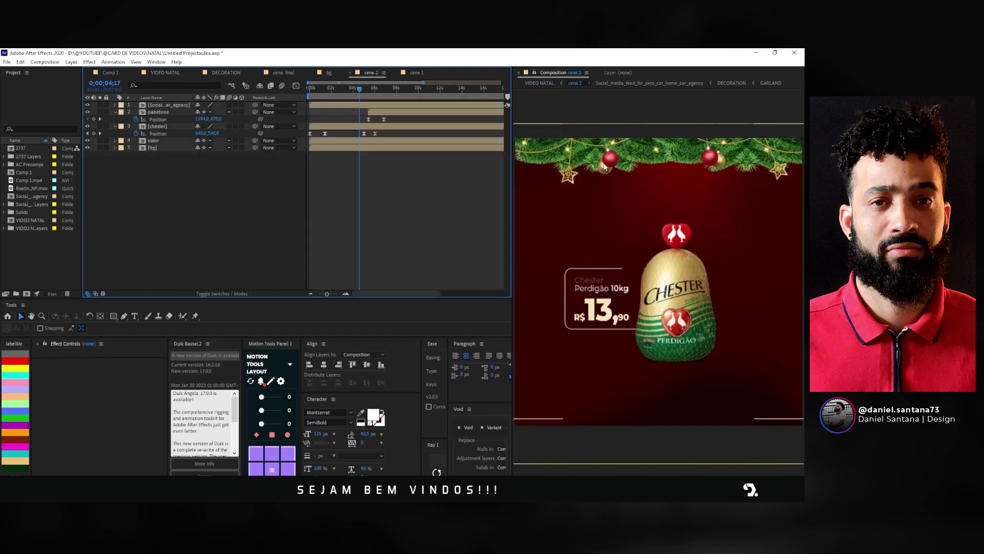
left_click(605, 167)
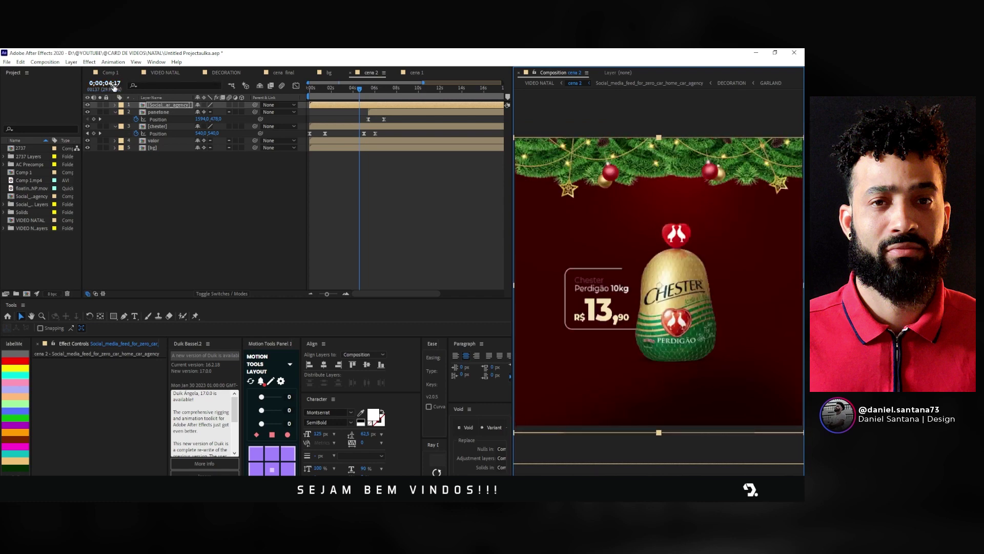
left_click(156, 73)
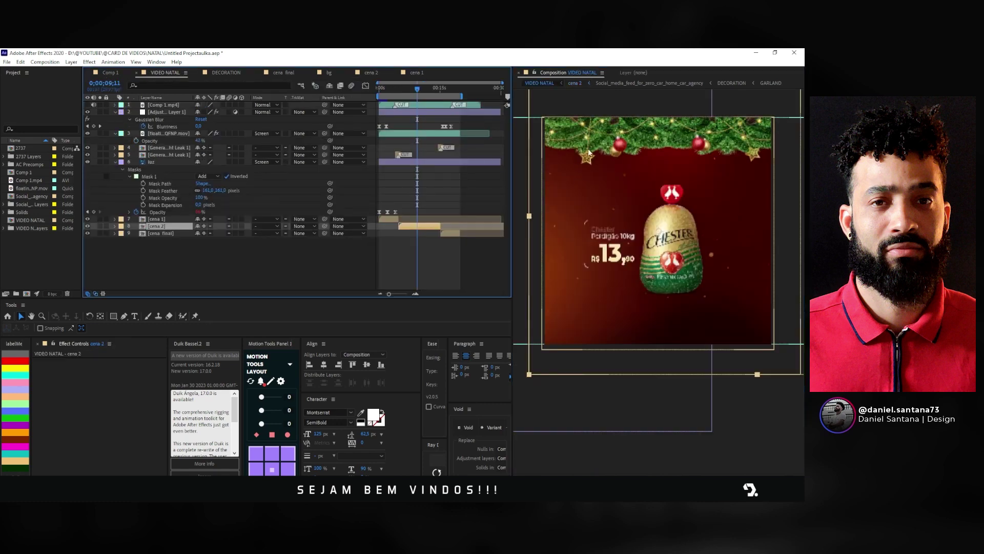
Step: Check the Chocotone scene at 11;13 in cena 2, then open the cena final composition
left_click(426, 88)
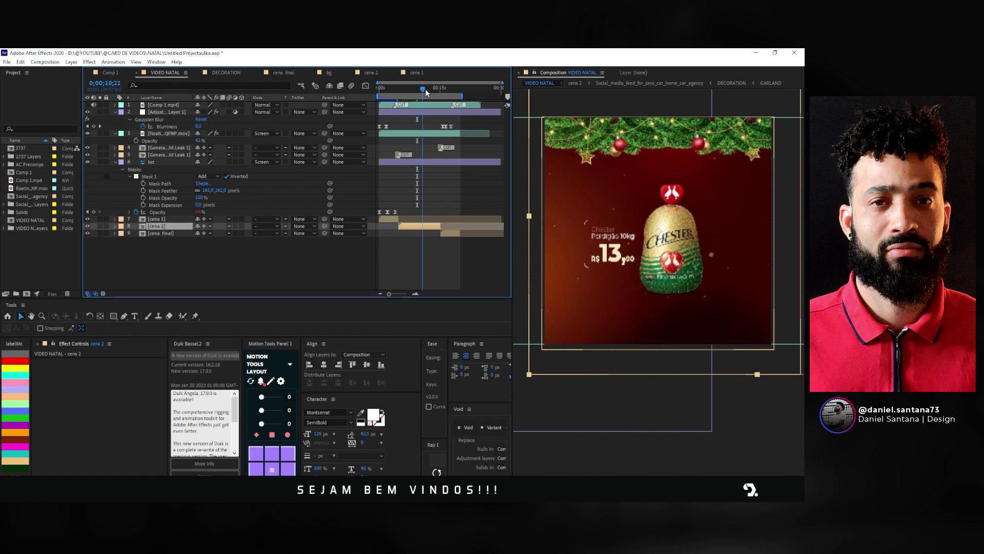
double_click(431, 230)
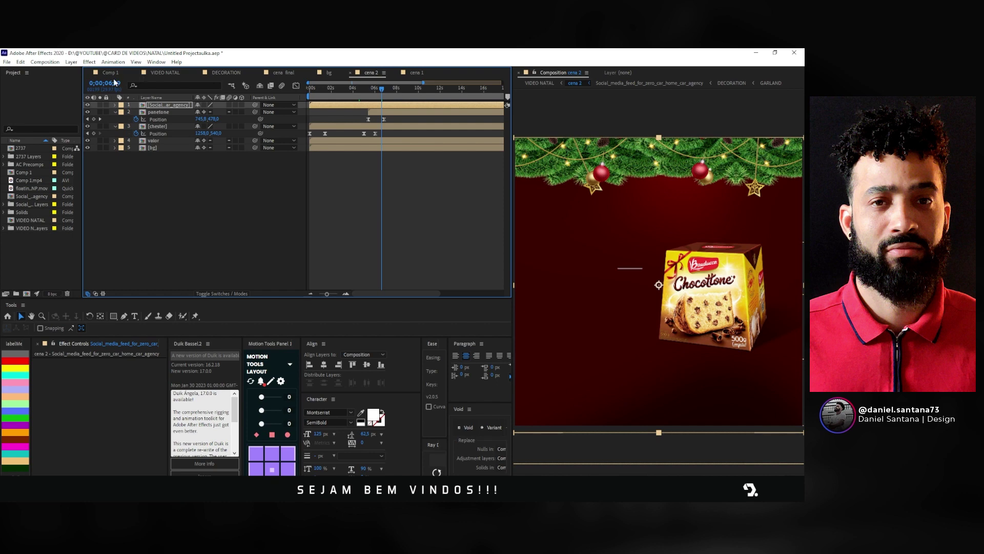
left_click(164, 73)
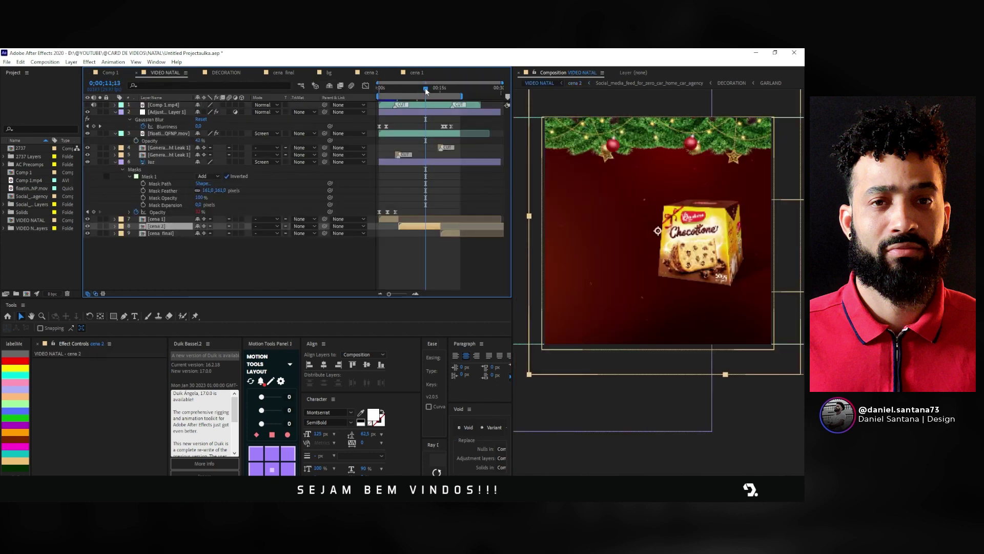
left_click_drag(425, 87, 441, 90)
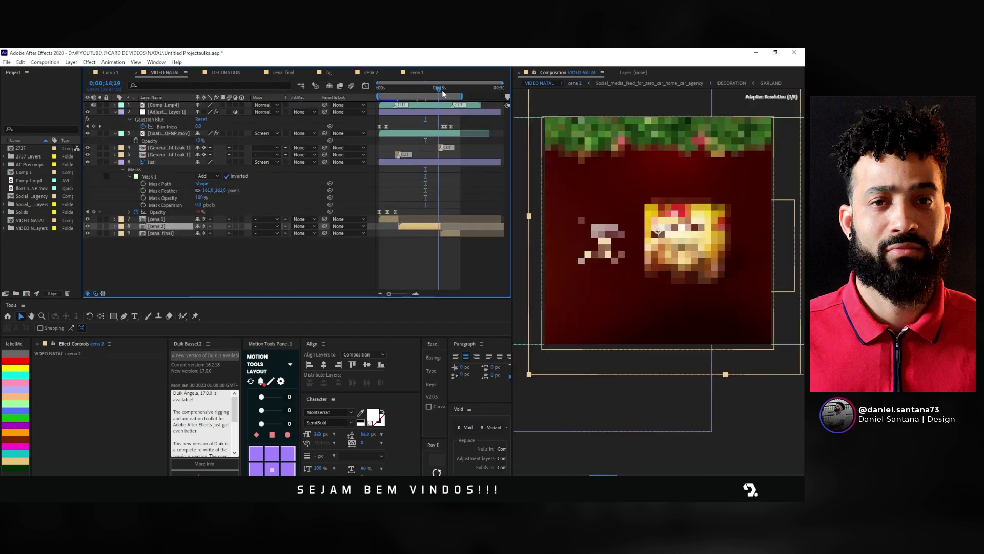
double_click(451, 232)
left_click(294, 206)
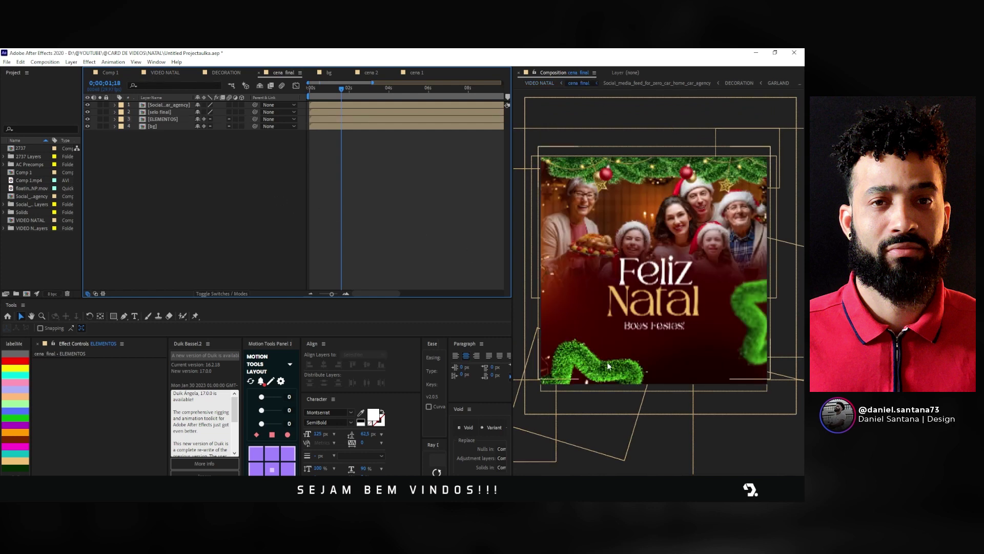
Step: Copy the garland and Pisca-Pisca string-light layers from ELEMENTOS, then open cena 2
left_click(159, 111)
left_click(165, 120)
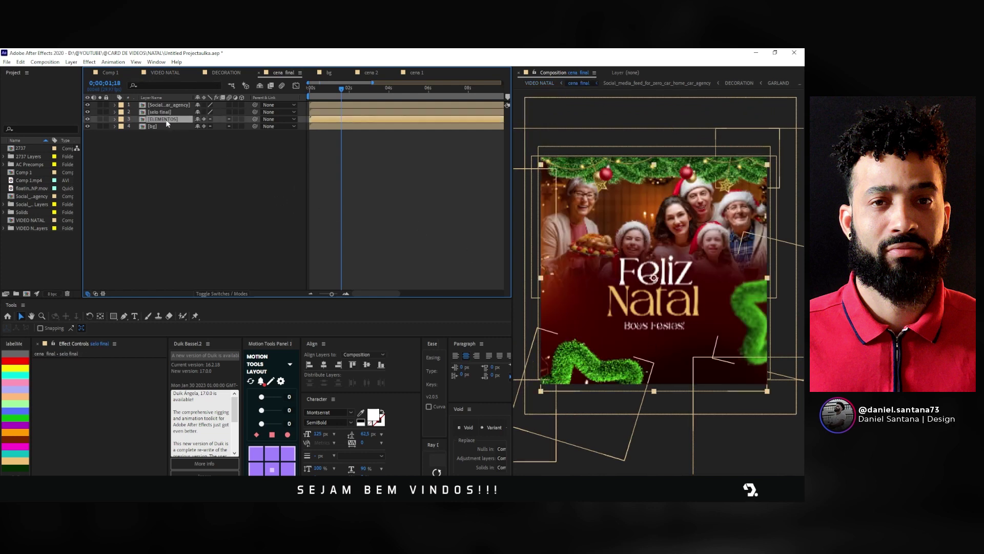
double_click(166, 121)
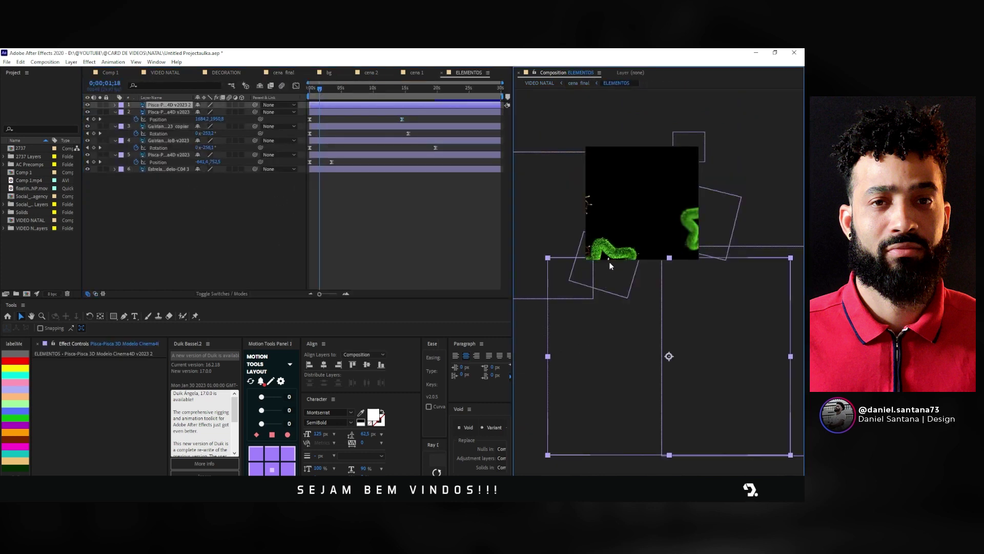
left_click(609, 262)
left_click(588, 207, "shift")
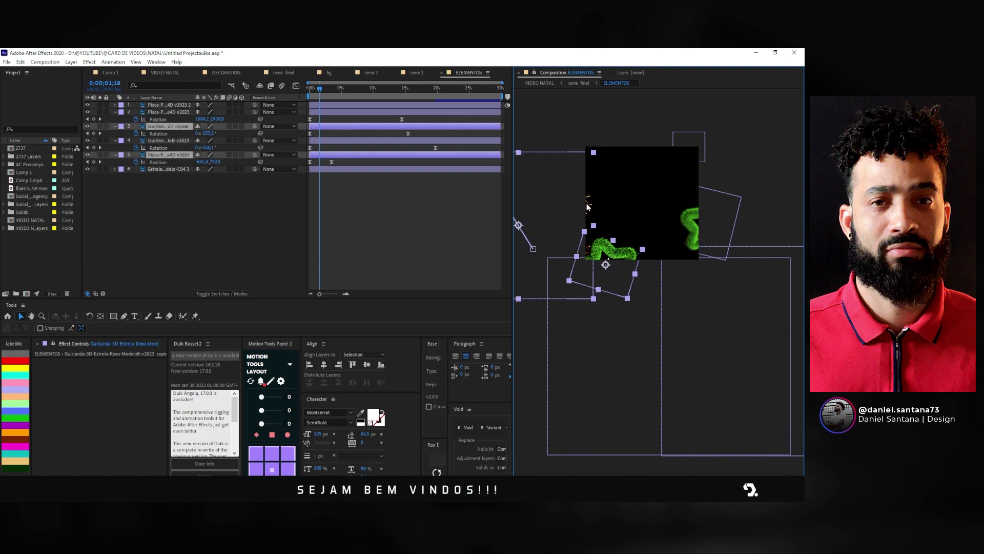
left_click(188, 76)
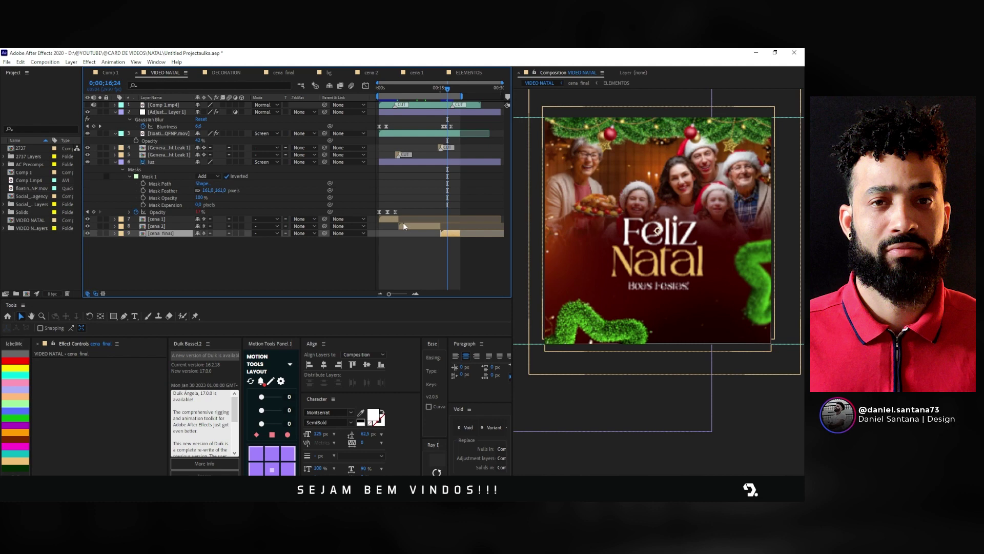
double_click(404, 225)
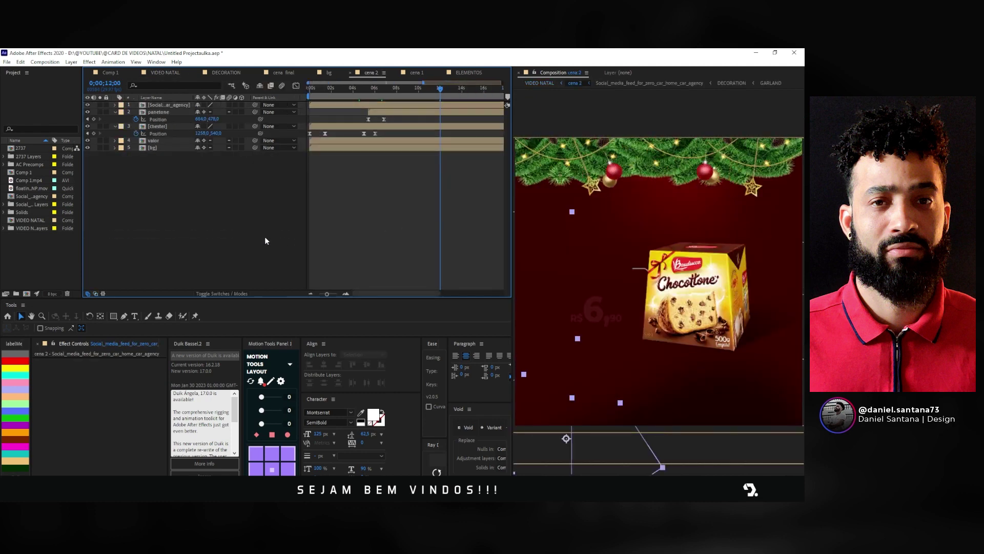
Step: Paste the garland and string-light layers into cena 2
key("ctrl+v")
scroll(595, 270, "down", 2)
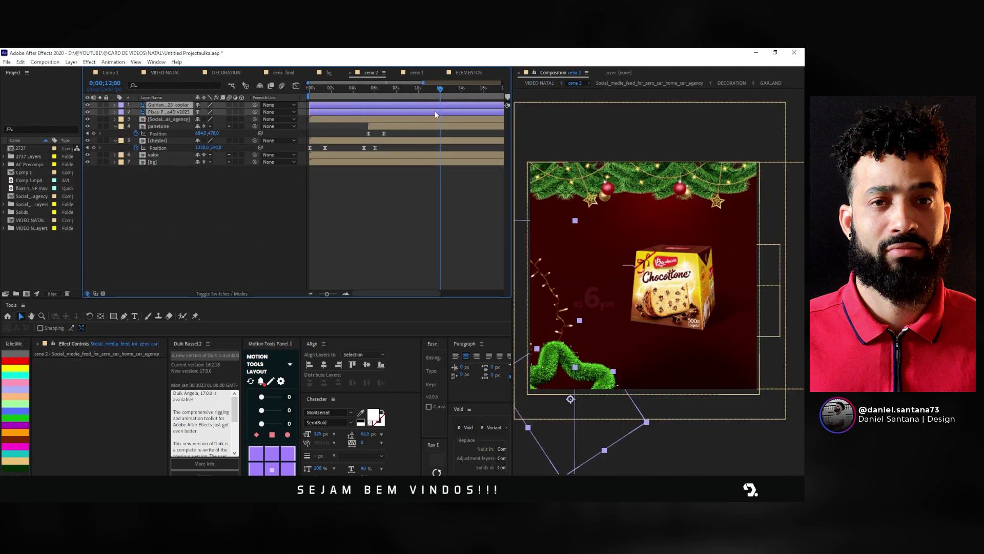
left_click_drag(440, 90, 367, 96)
Step: Move the garland's final Rotation keyframe from about 15s to 9s and preview the timing
key("u")
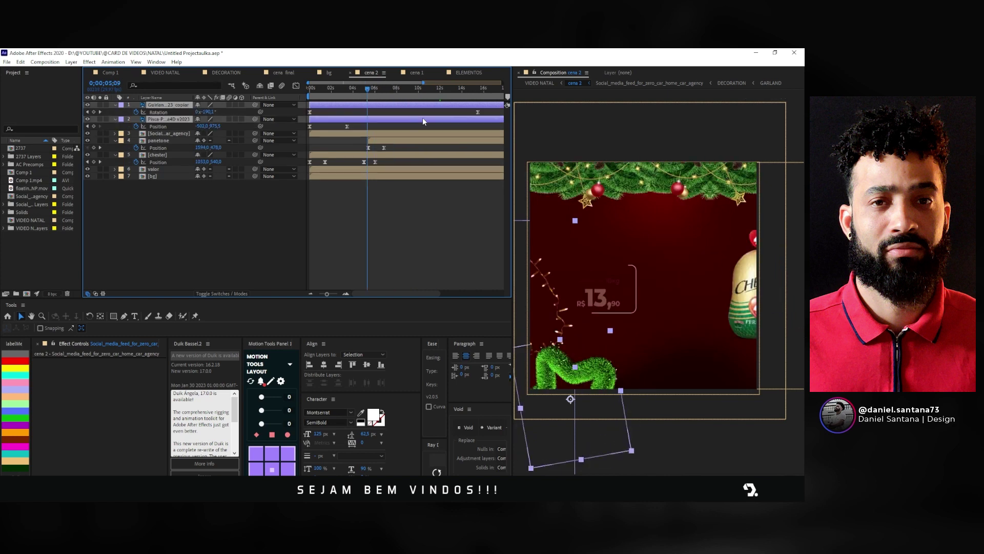
scroll(448, 127, "down", 2)
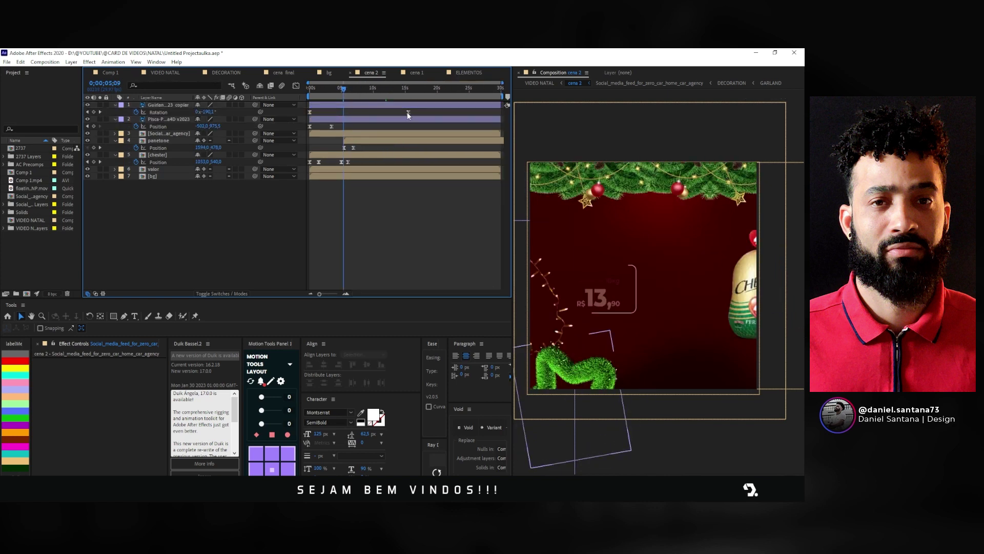
left_click_drag(407, 112, 362, 110)
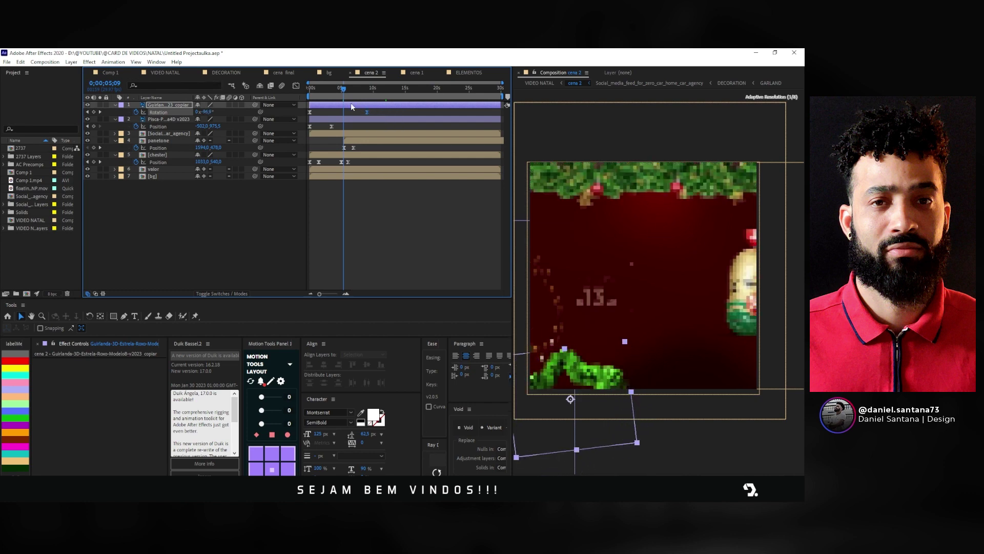
left_click(314, 88)
left_click(310, 97)
key("space")
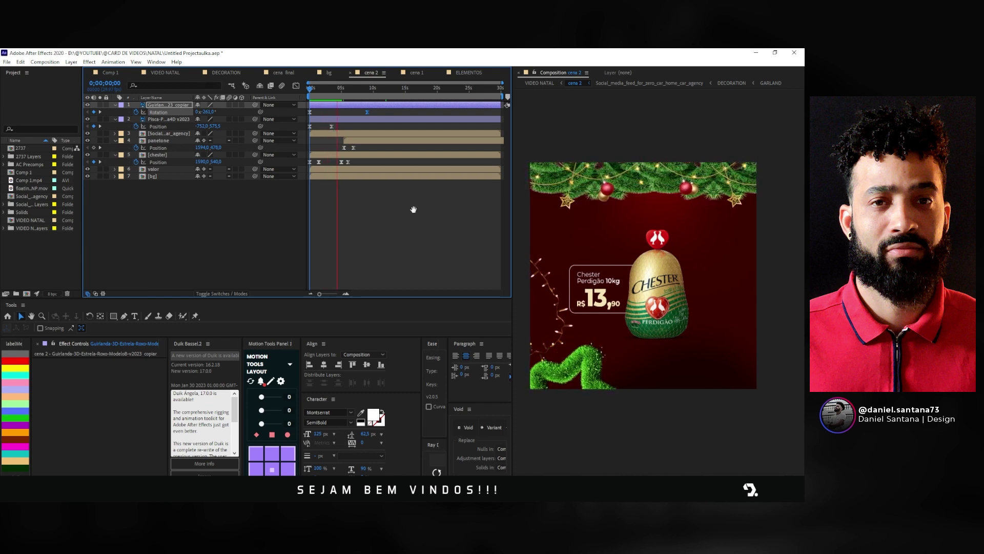
key("space")
Step: Select the Pisca-Pisca string-light layer and jump to its Position keyframe
left_click(354, 106)
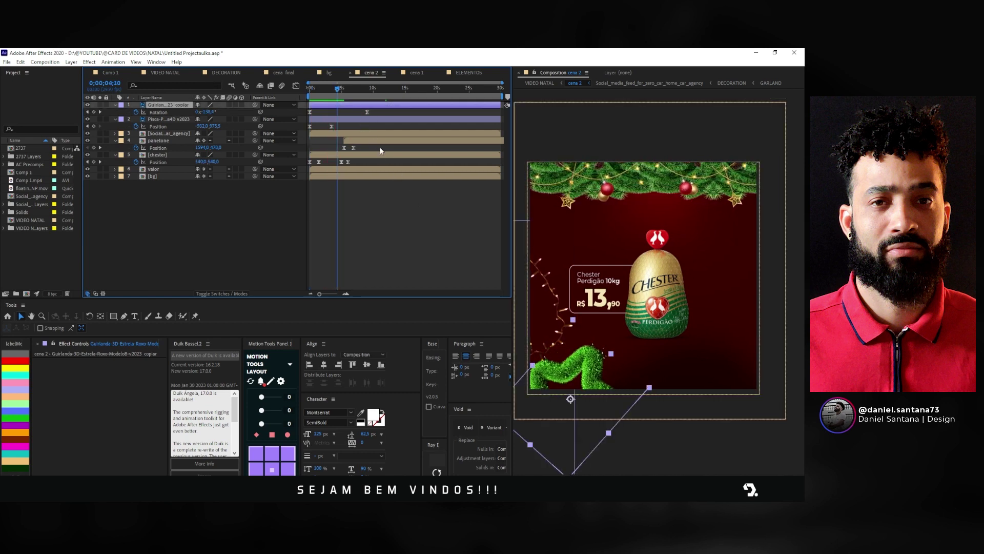
left_click(360, 121)
key("j")
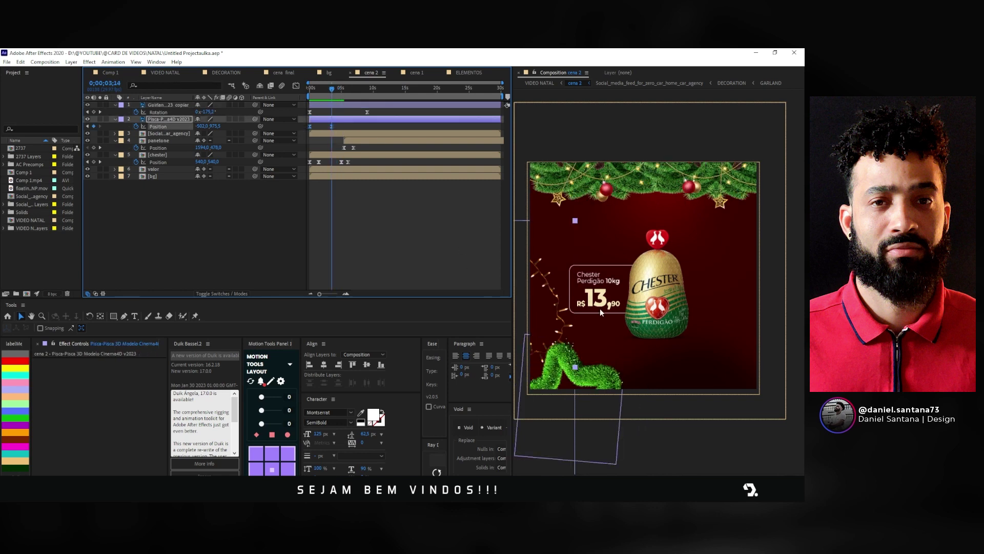
Step: Place the string lights in the bottom-right corner and delete the middle Position keyframe
mouse_move(601, 311)
left_mouse_down()
mouse_move(738, 321)
mouse_move(724, 340)
left_mouse_up()
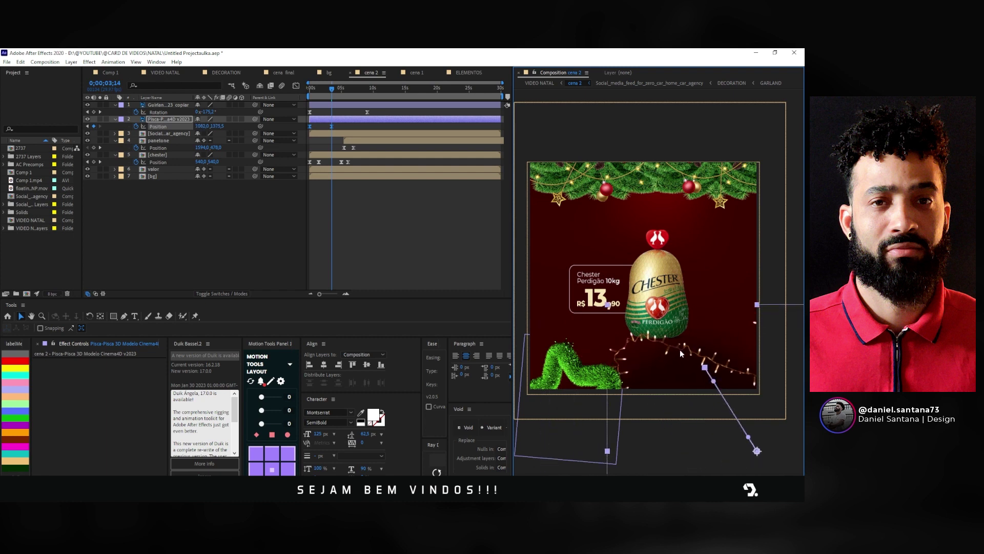
left_click_drag(710, 362, 725, 364)
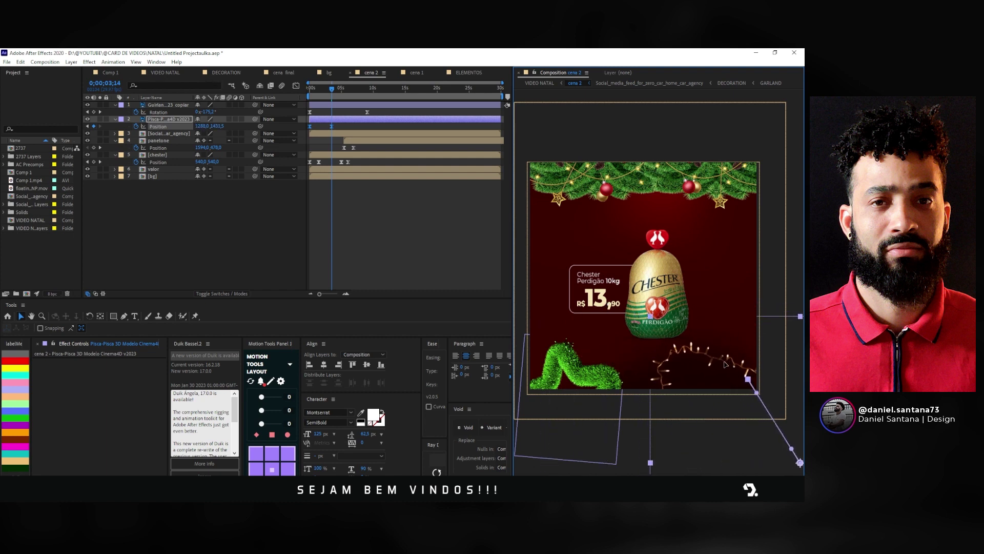
left_click_drag(328, 96, 308, 101)
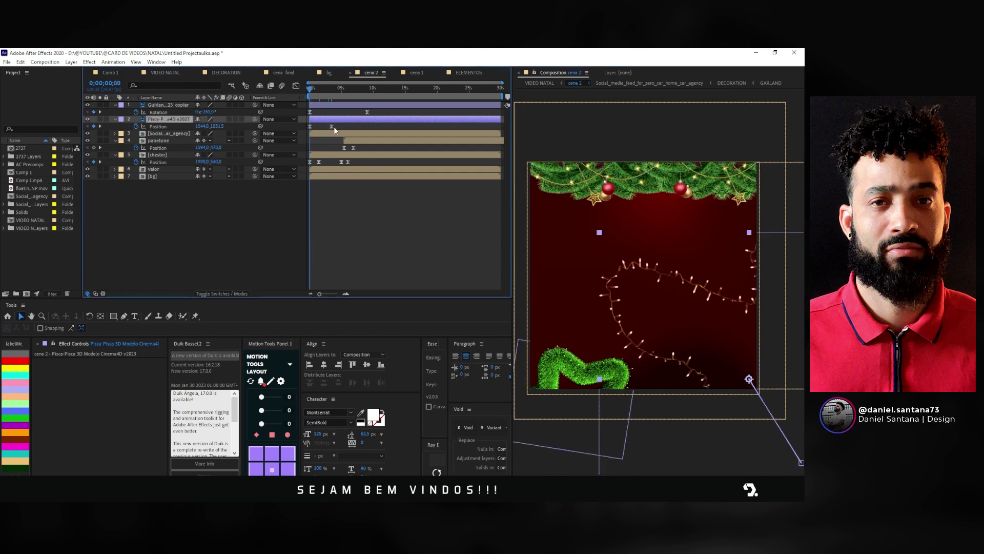
left_click(331, 126)
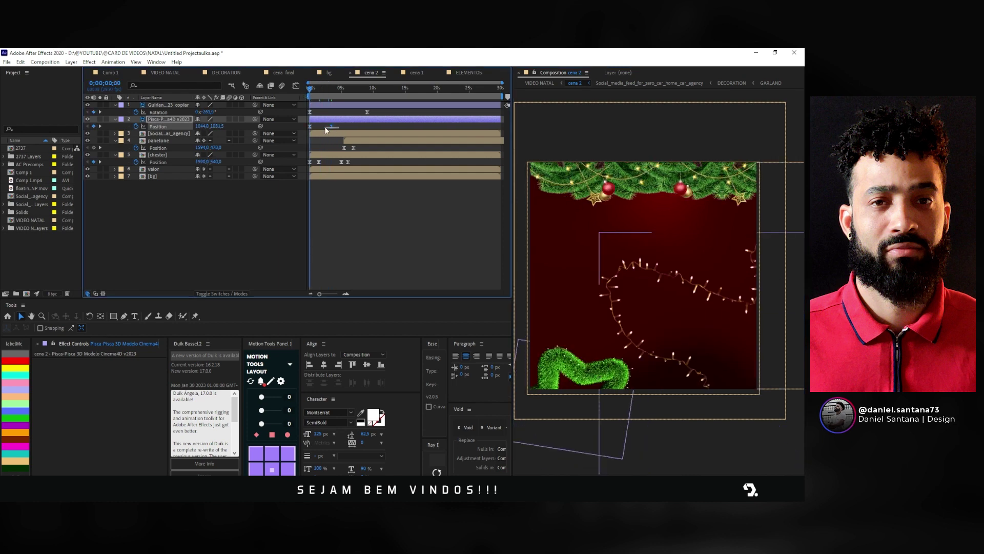
key("Delete")
left_click_drag(309, 125, 334, 130)
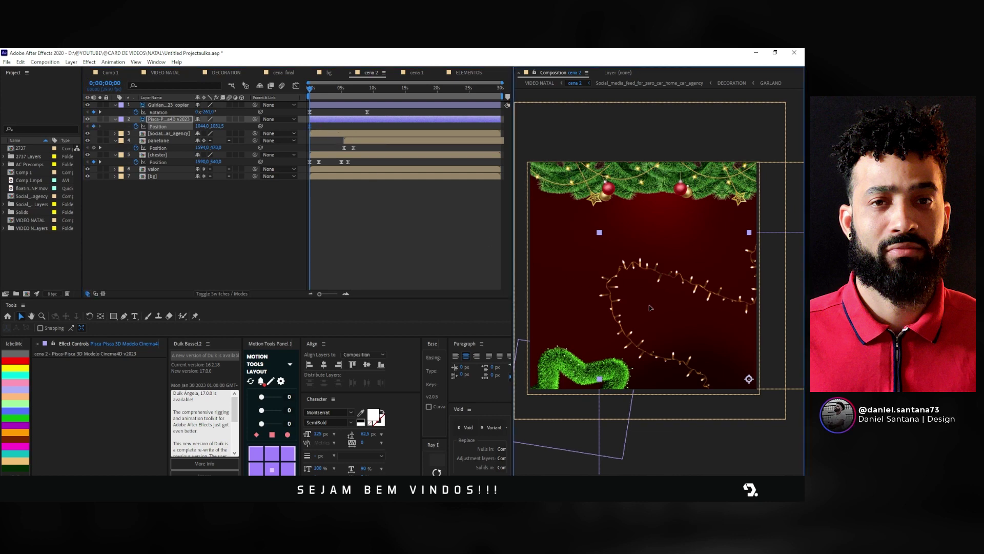
Step: Set the lights' starting Position off-frame down-right and adjust that keyframe's timing
left_click_drag(636, 286, 683, 364)
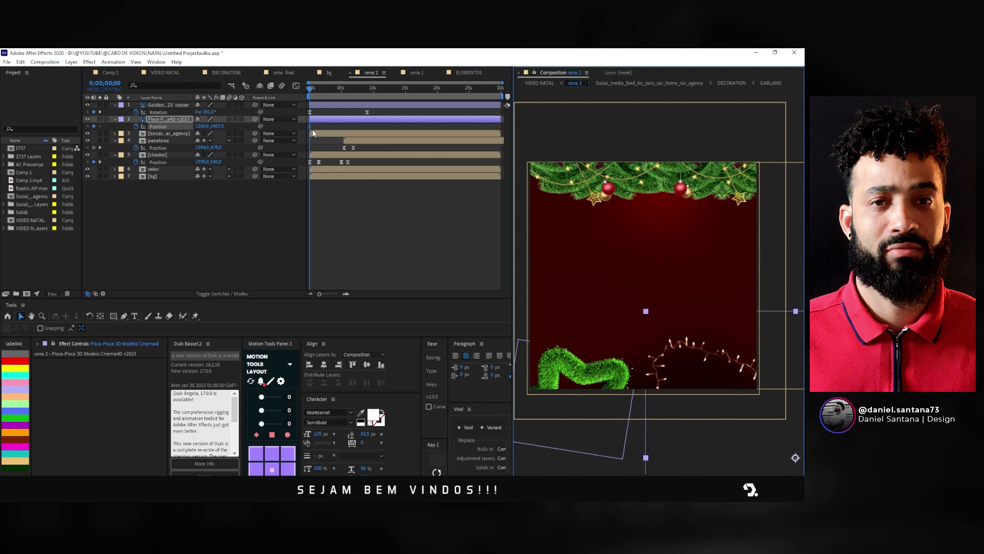
mouse_move(310, 126)
left_mouse_down()
mouse_move(365, 128)
mouse_move(334, 128)
left_mouse_up()
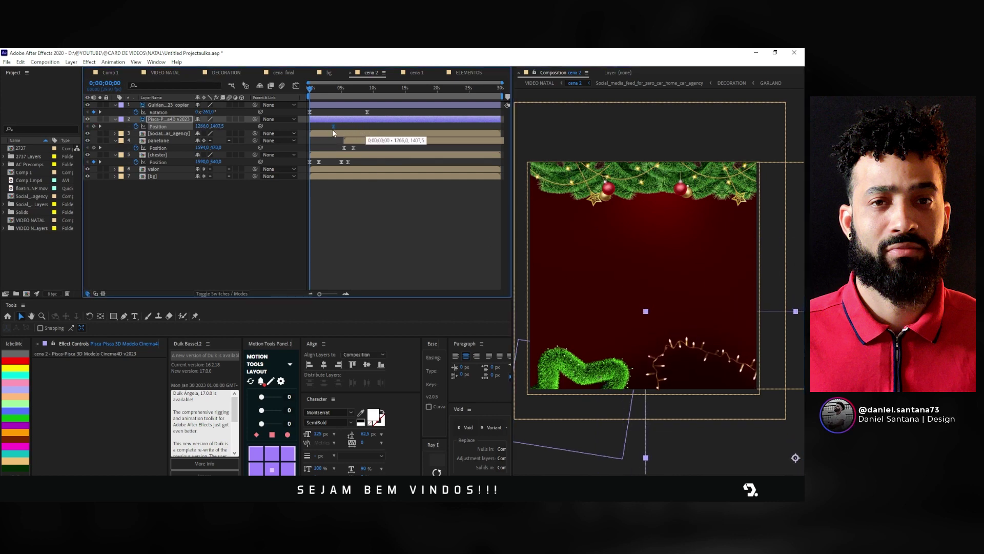
left_click_drag(676, 346, 744, 456)
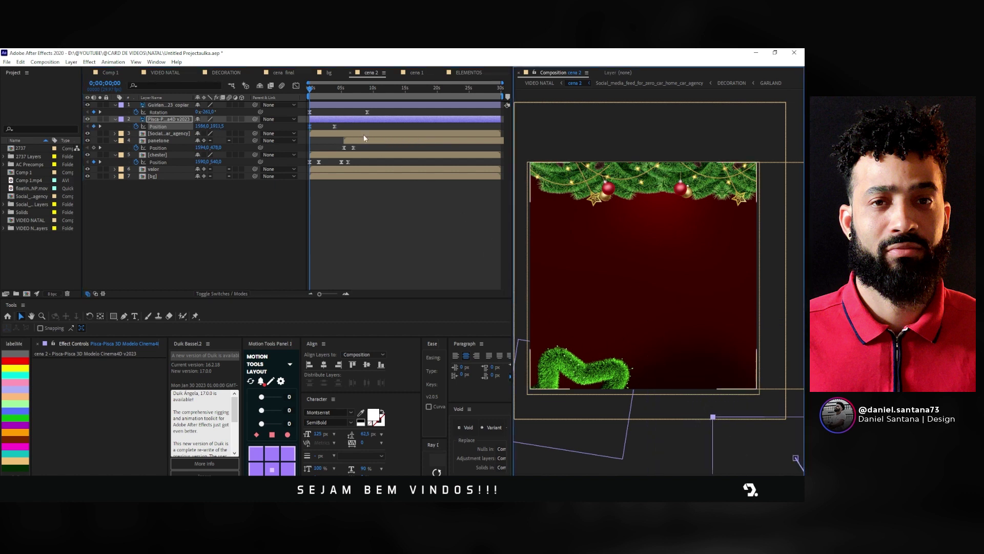
left_click(281, 129)
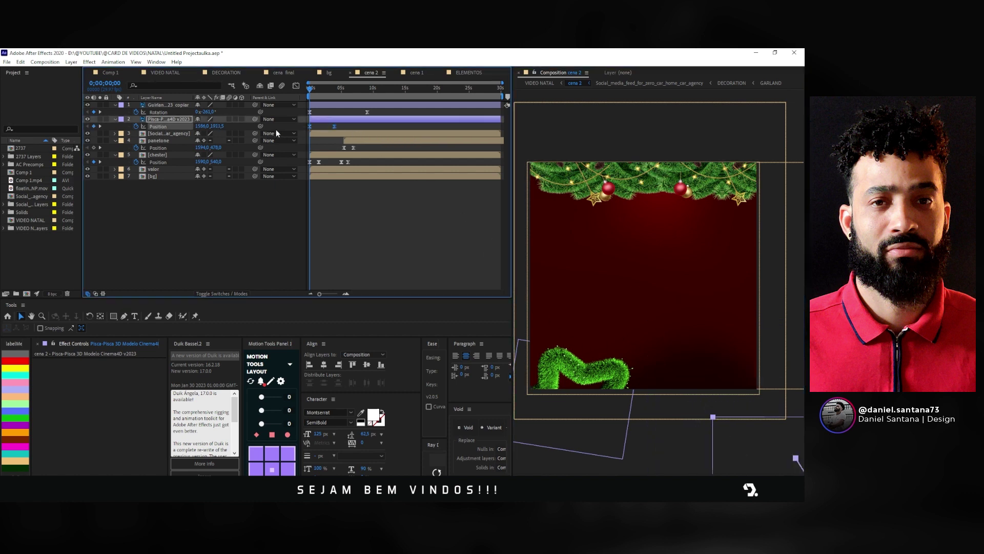
left_click(350, 221)
Step: Scrub cena 2 to preview the lights sliding in, then return to VIDEO NATAL
left_click_drag(308, 88, 346, 98)
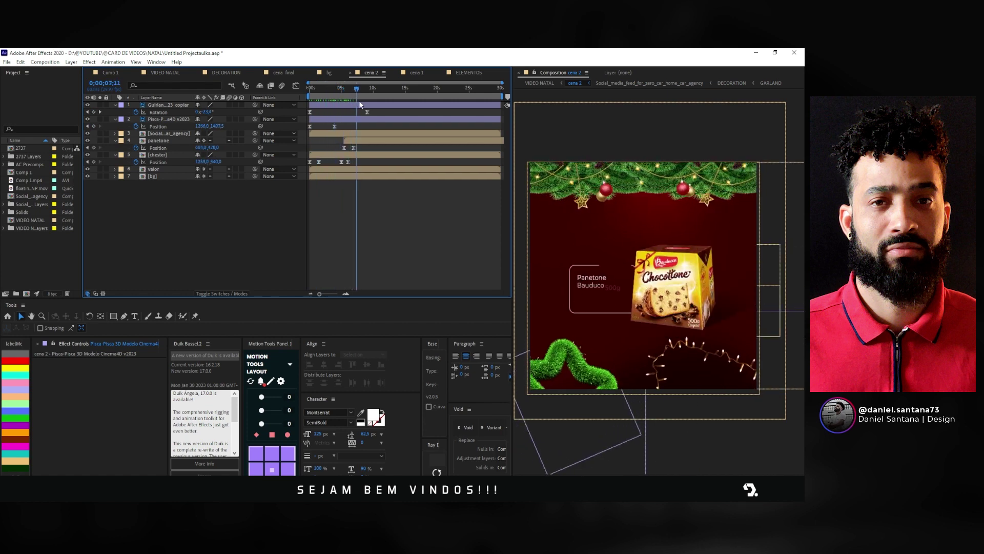
left_click_drag(347, 100, 377, 102)
key("j")
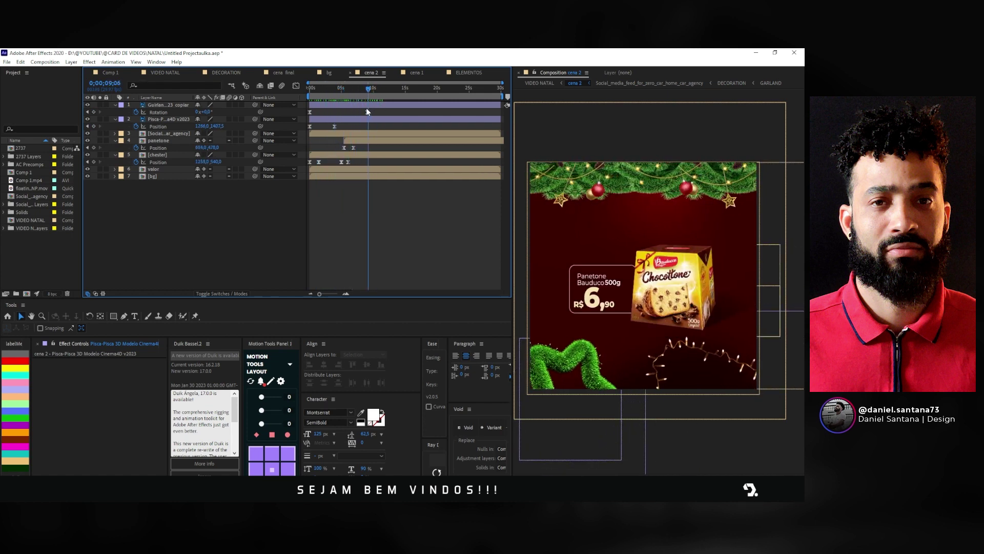
left_click(163, 74)
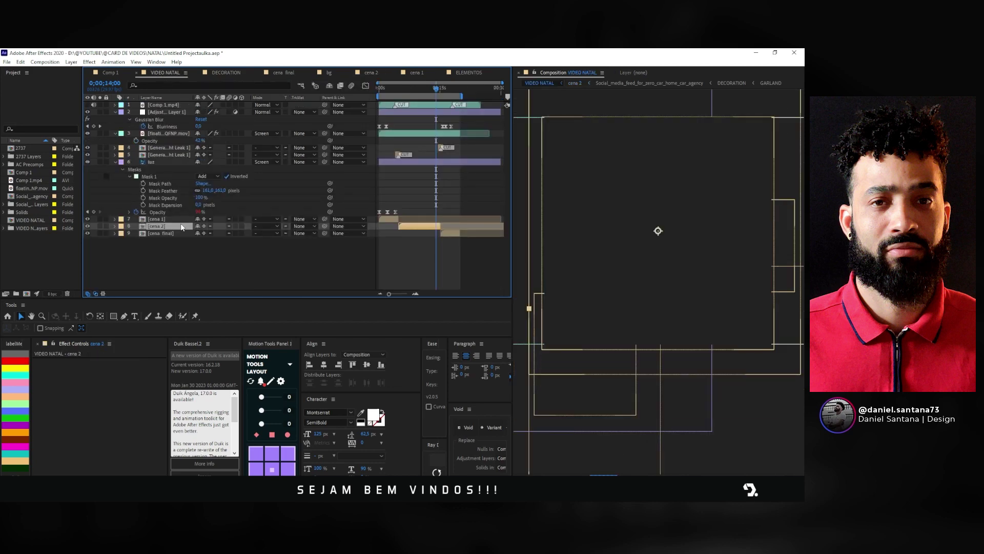
Step: Copy the selo badge from cena 1, paste it into cena 2, and move and shrink it
left_click(380, 218)
double_click(384, 217)
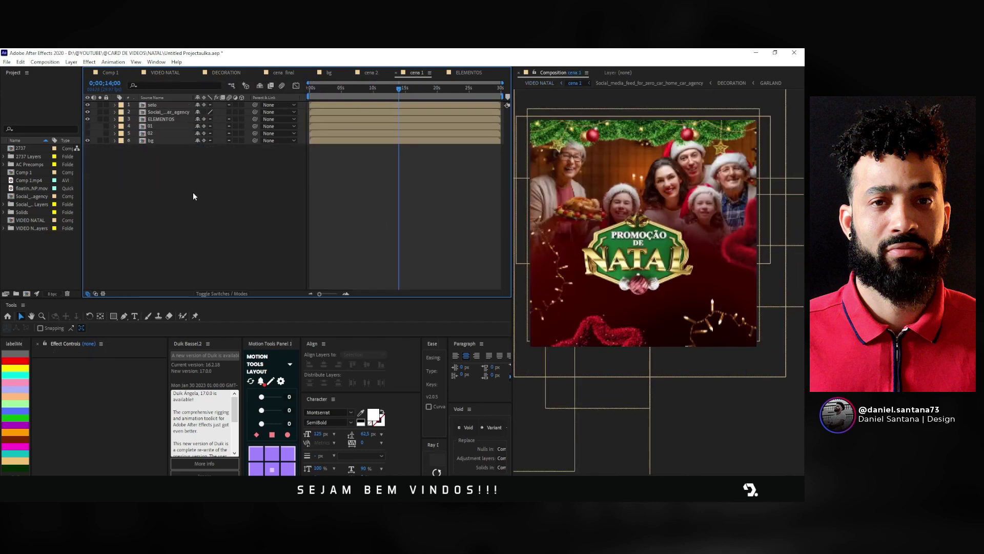
left_click(155, 105)
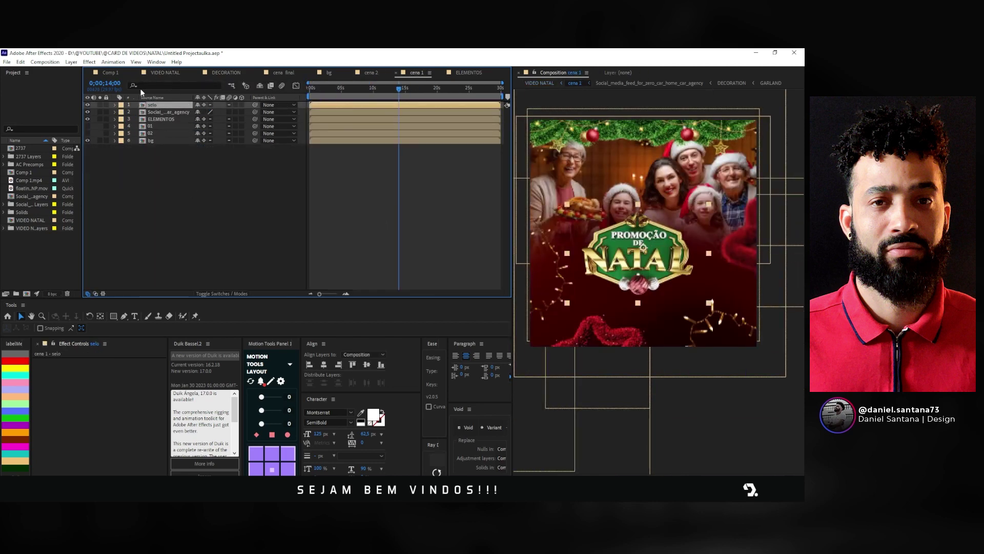
left_click(156, 74)
double_click(410, 227)
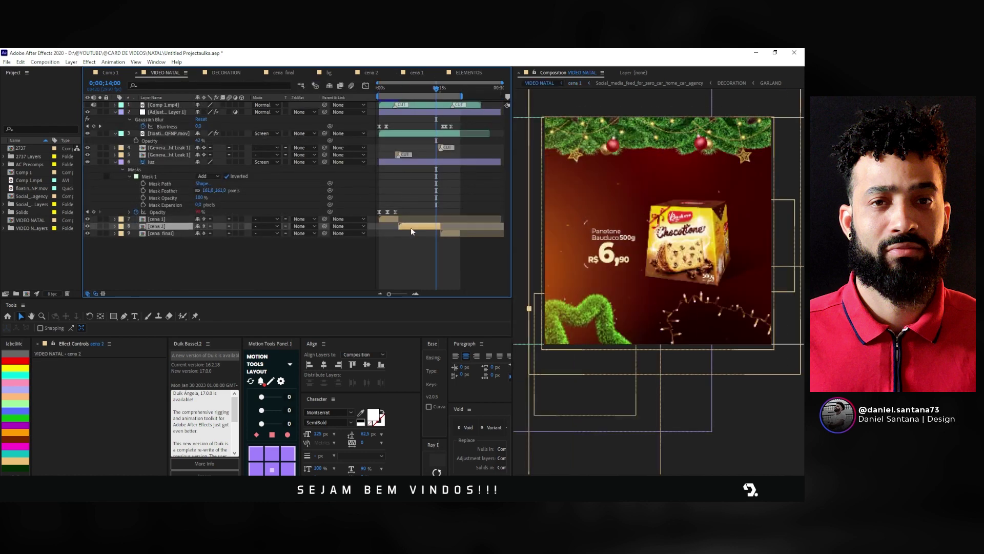
key("ctrl+v")
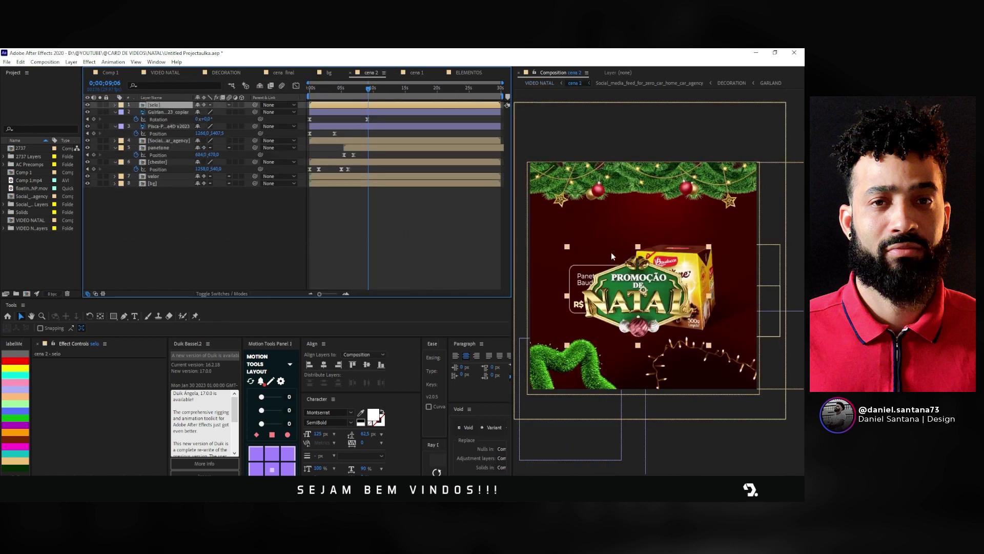
left_click_drag(605, 251, 580, 210)
mouse_move(677, 196)
left_mouse_down()
mouse_move(631, 210)
mouse_move(598, 237)
left_mouse_up()
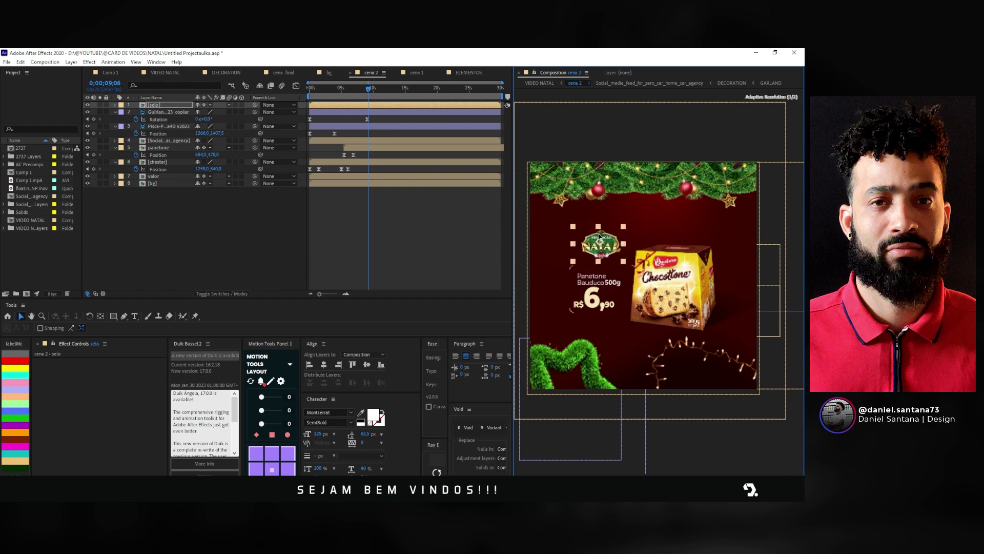
left_click(326, 107)
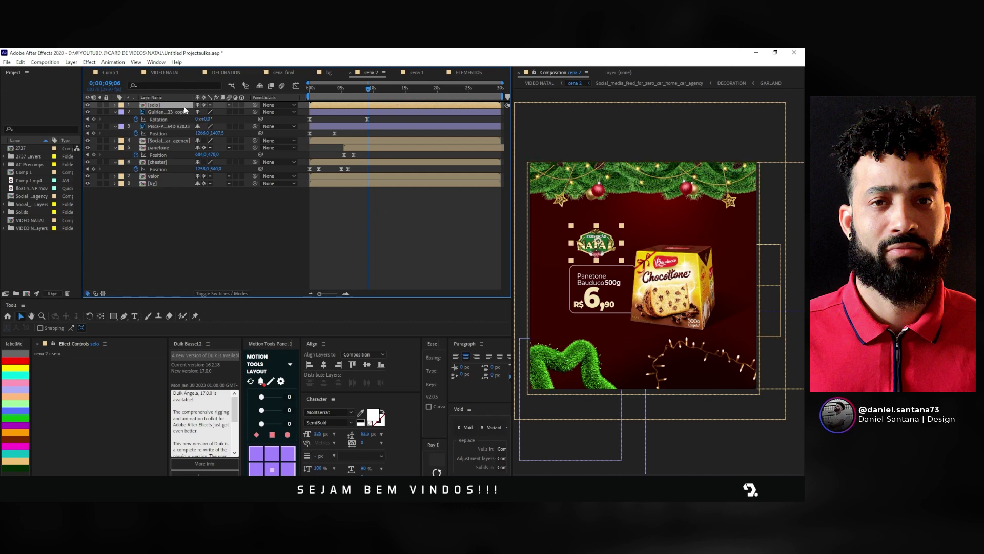
Step: Copy the 3D LABEL from the selo badge's 2737 label comp and paste it into cena 2
left_click(165, 73)
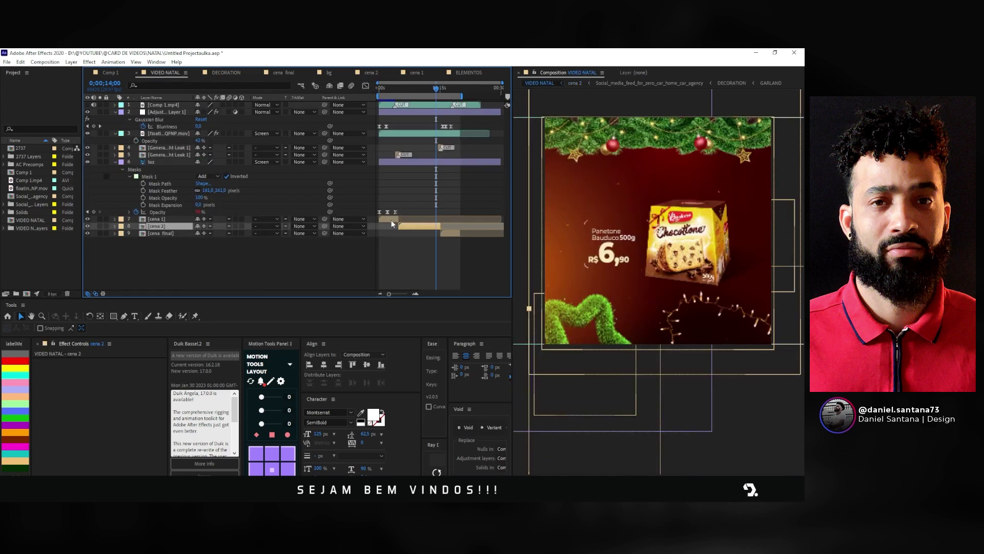
double_click(392, 220)
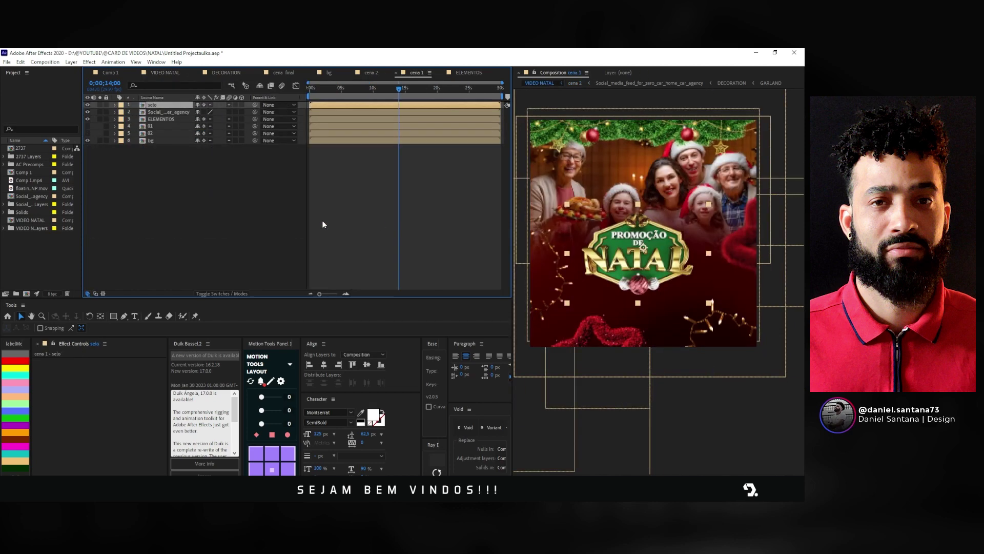
double_click(152, 105)
double_click(151, 105)
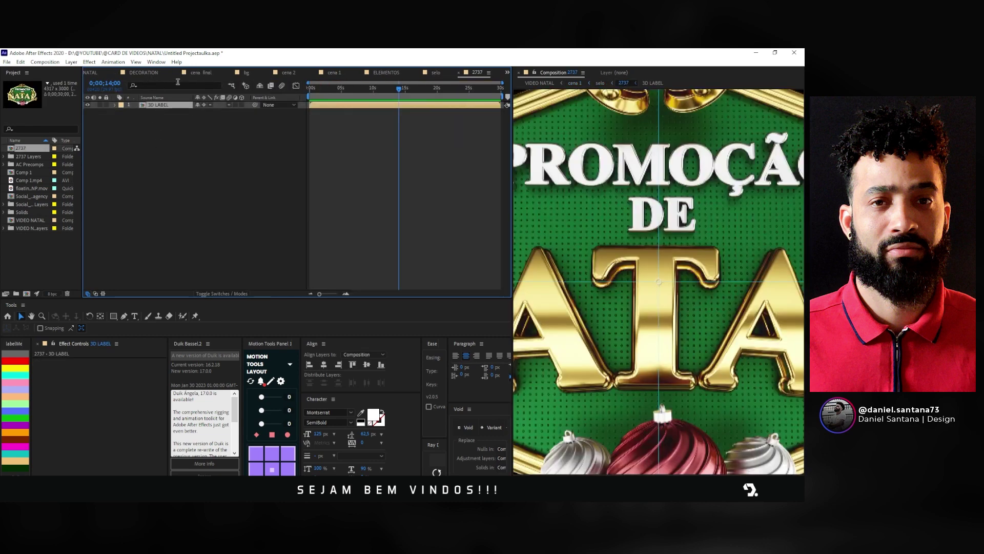
left_click(100, 71)
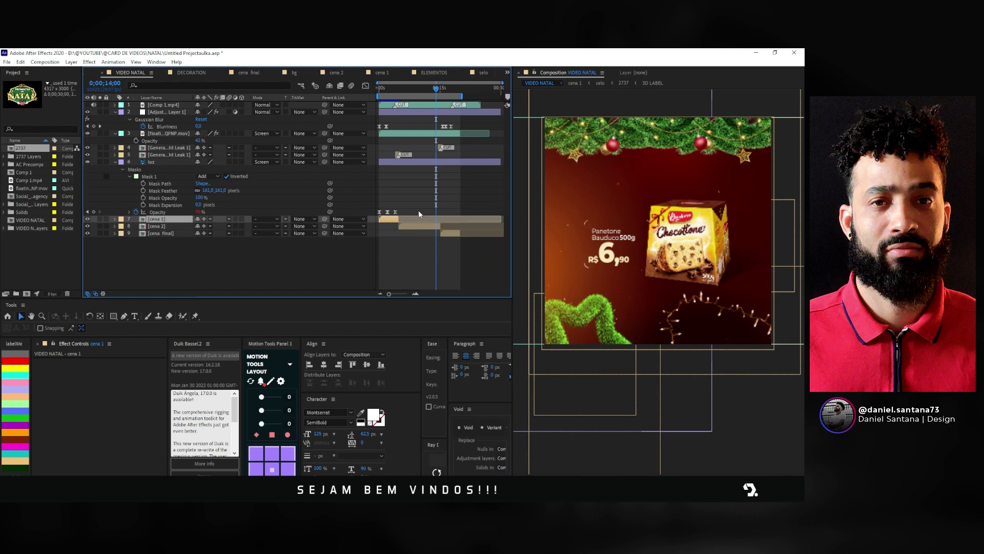
double_click(414, 226)
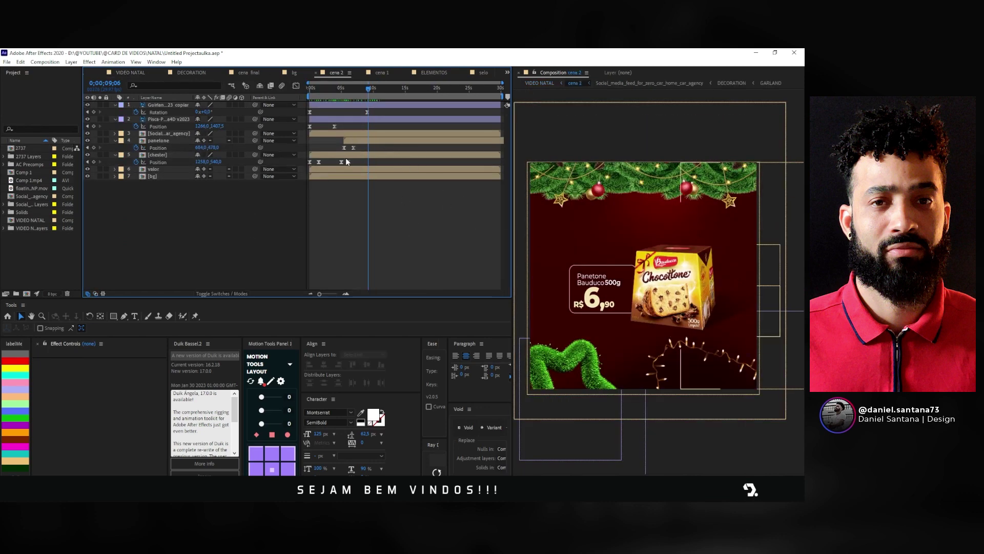
key("ctrl+v")
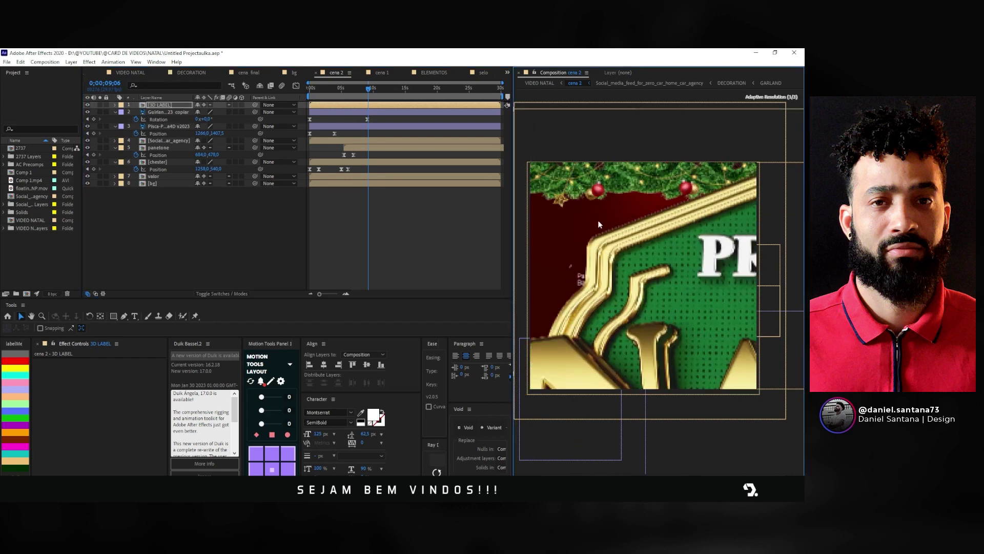
Step: Scale the 3D LABEL down to a small seal sitting above the price tag
scroll(577, 179, "down", 2)
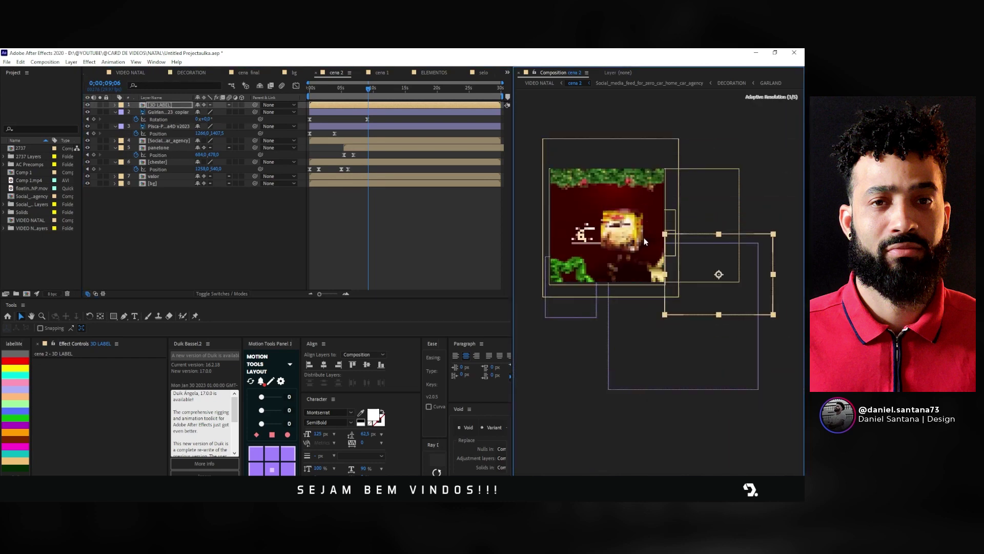
left_click_drag(722, 276, 638, 226)
scroll(638, 226, "up", 2)
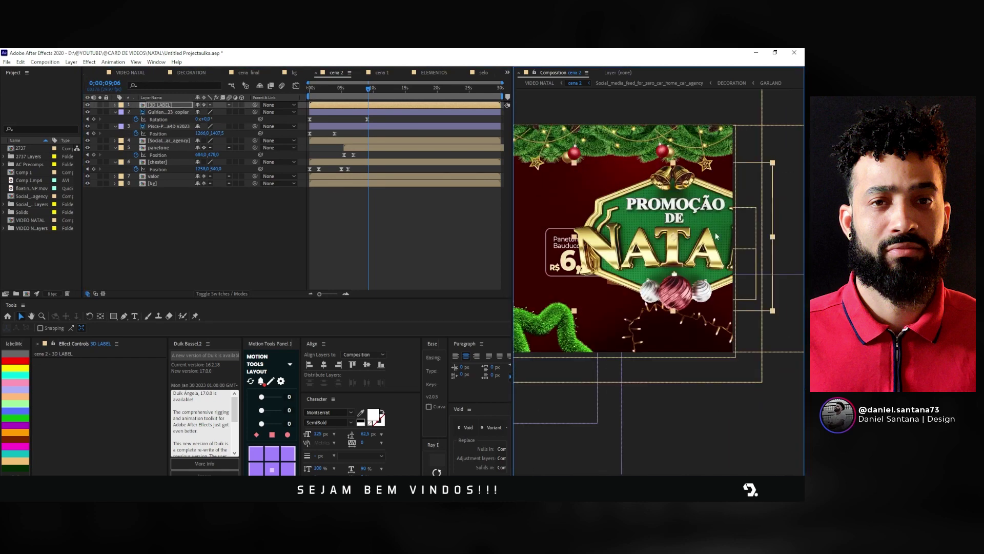
left_click_drag(773, 241, 584, 205)
scroll(587, 206, "up", 2)
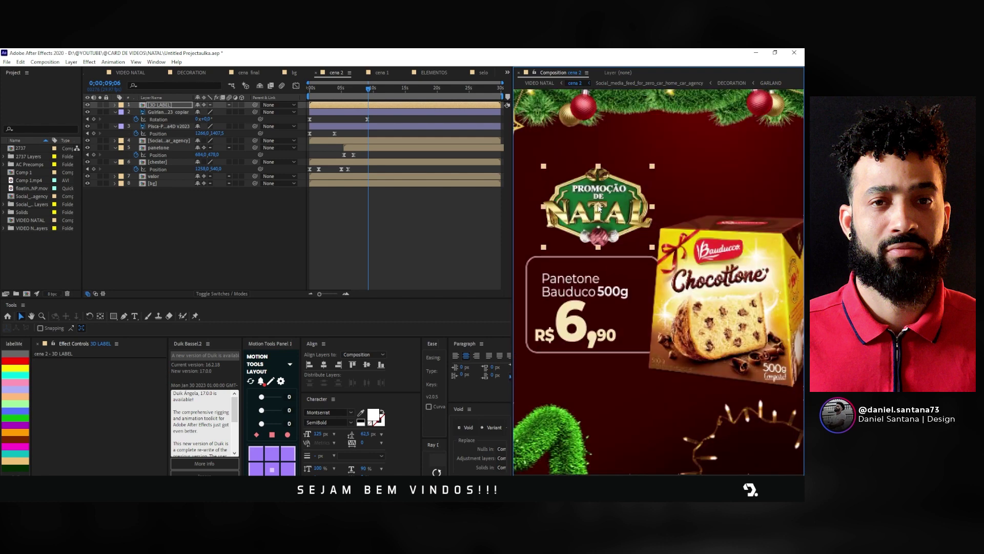
scroll(588, 206, "up", 2)
left_click_drag(642, 166, 628, 182)
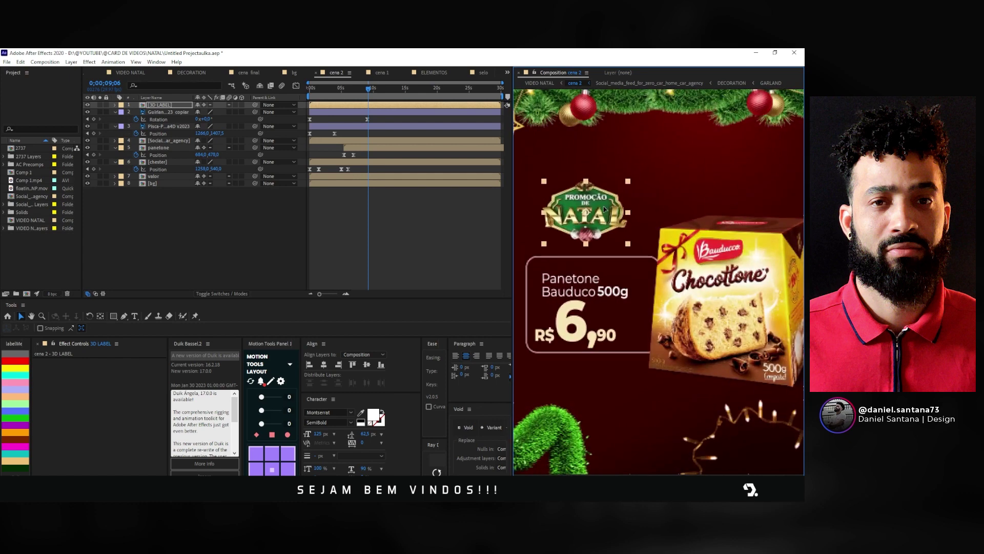
Step: Key the badge Opacity from 0% at 0s to 100% at about 0.8s with Easy Ease
key("Home")
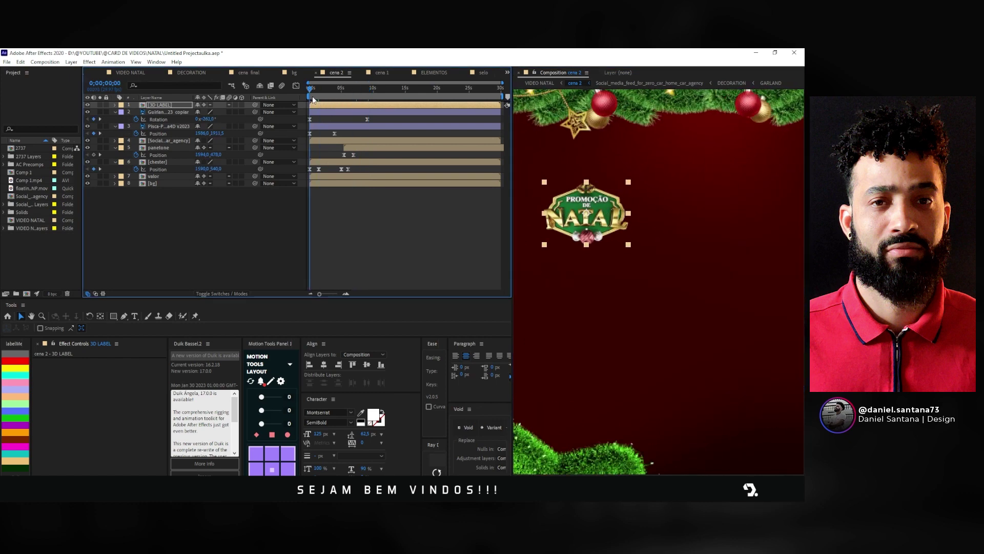
key("t")
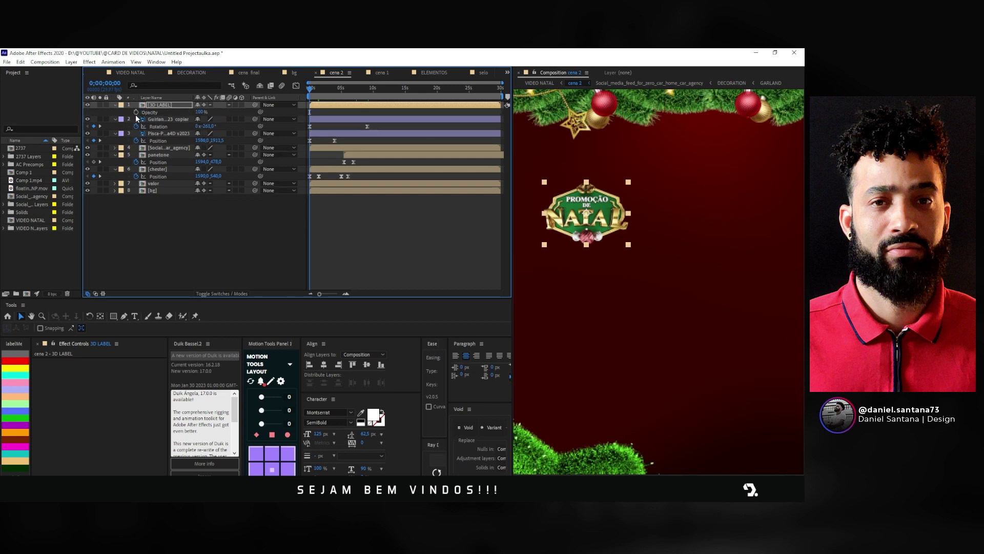
scroll(321, 111, "up", 5, "alt")
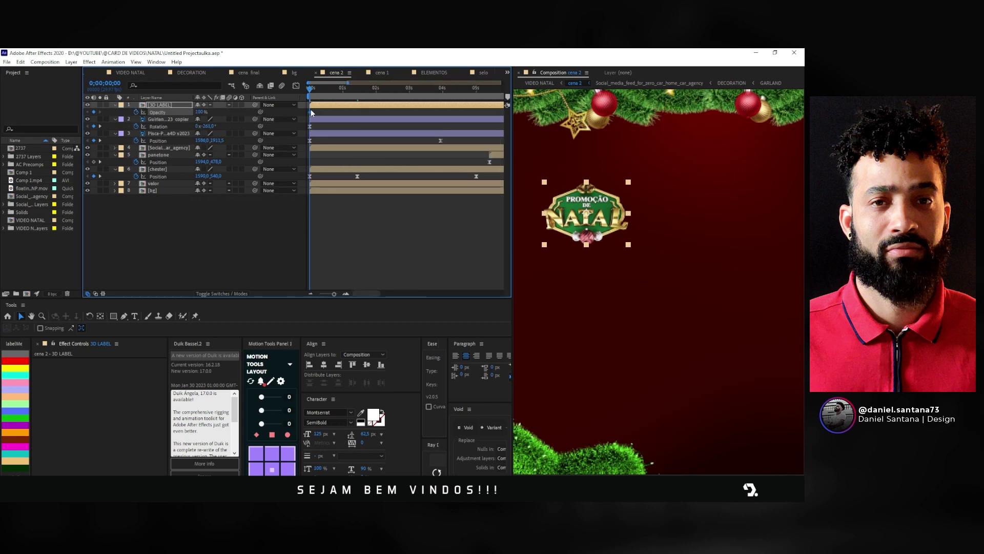
left_click_drag(311, 113, 369, 112)
left_click_drag(196, 112, 31, 118)
left_click_drag(381, 113, 278, 124)
key("F9")
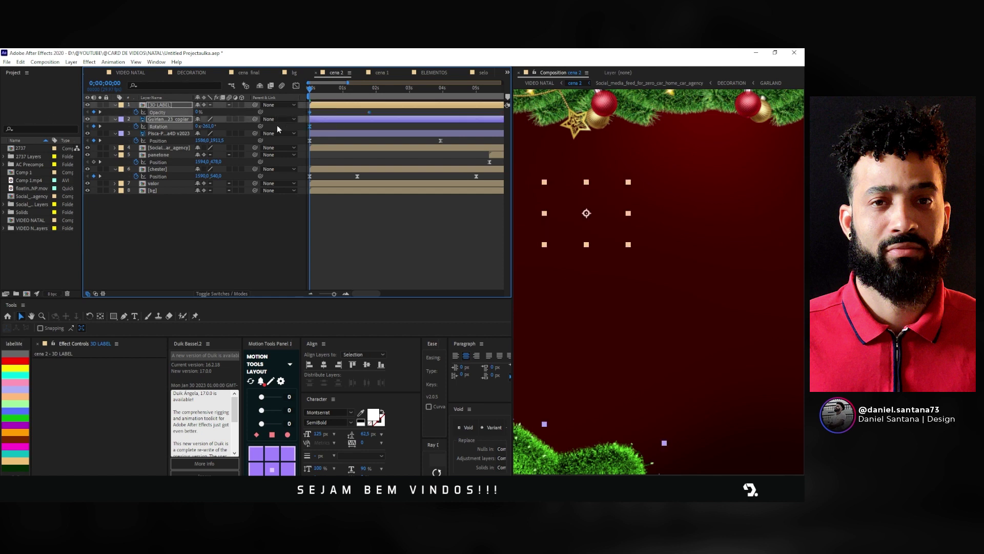
Step: Preview the badge fade-in, then select the valor and panetone layers
left_click(385, 242)
key("minus")
scroll(623, 260, "down", 4)
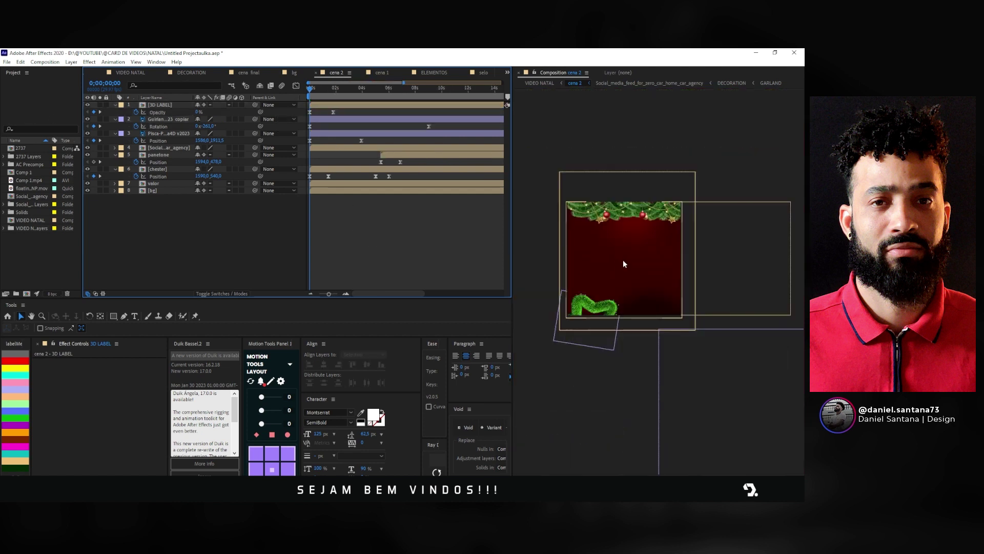
key("space")
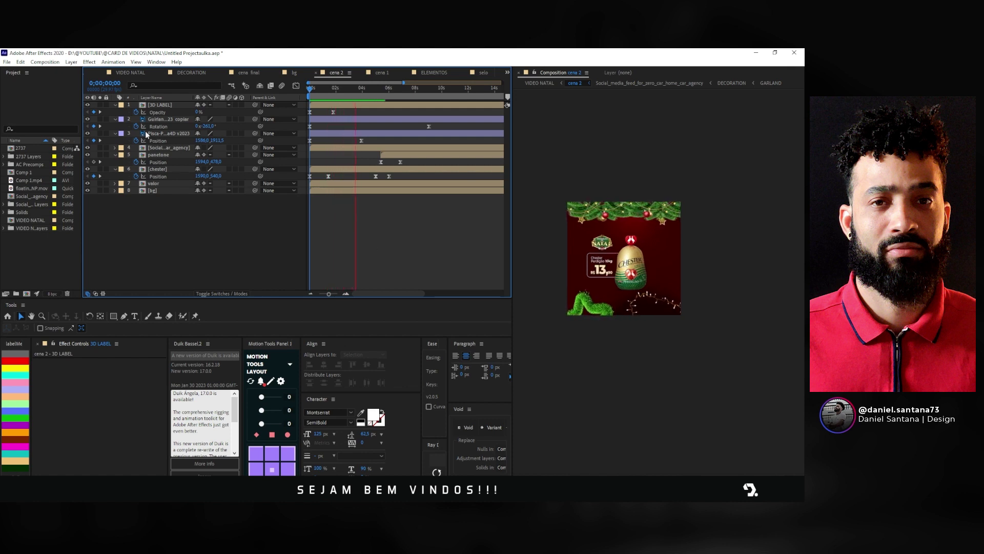
key("space")
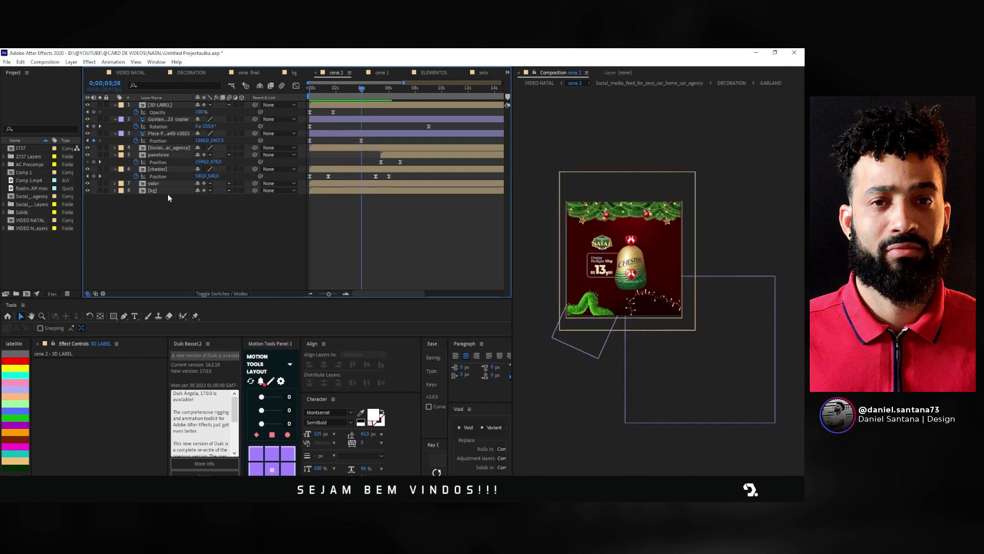
left_click(156, 184)
left_click(160, 154)
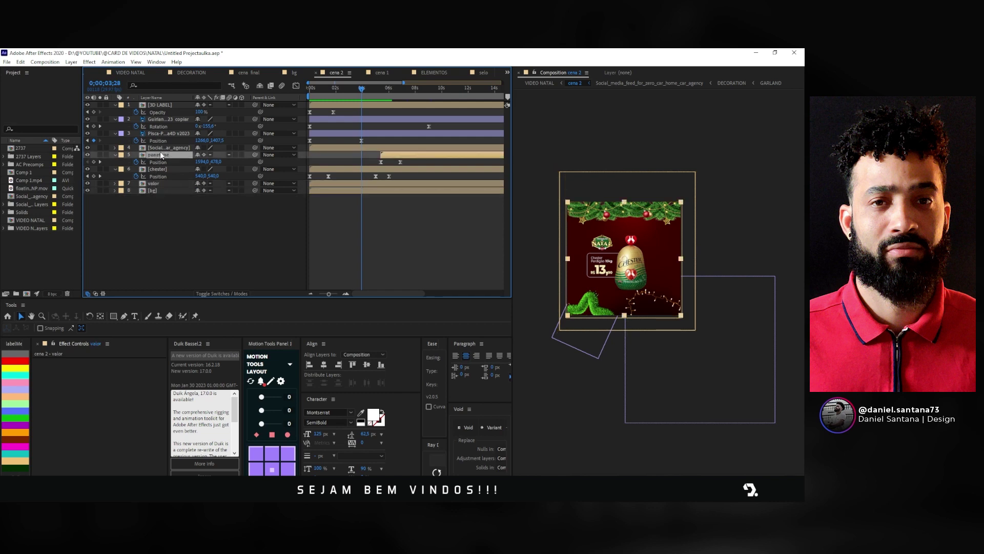
Step: Pre-compose the panetone, chester and valor layers into one new precomp
left_click(154, 170, "ctrl")
right_click(153, 182)
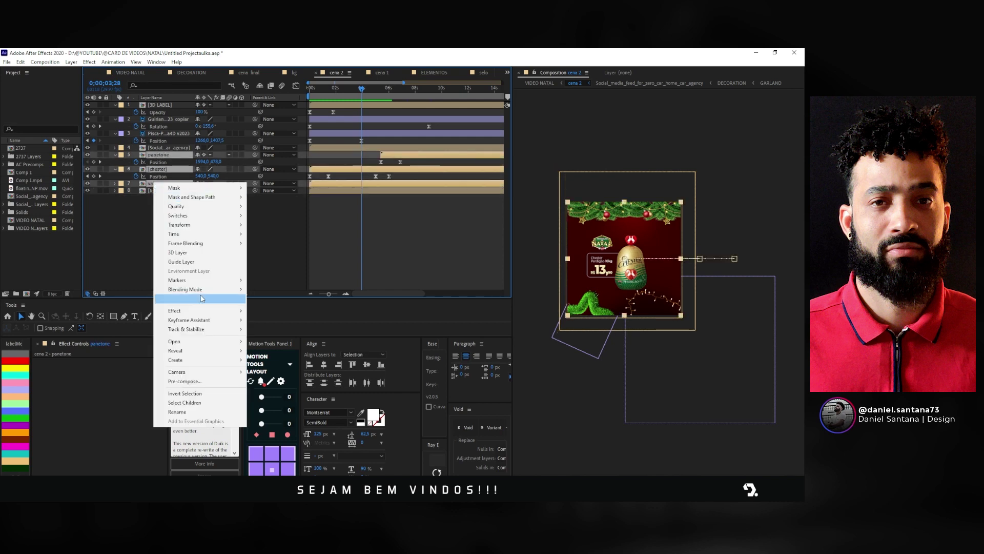
left_click(200, 382)
type("produtos e valore")
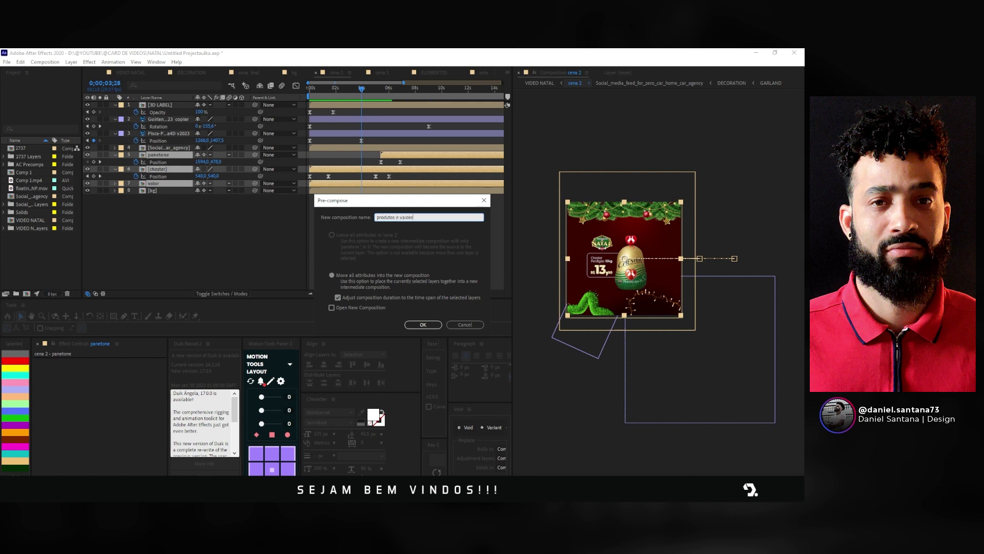
key("Return")
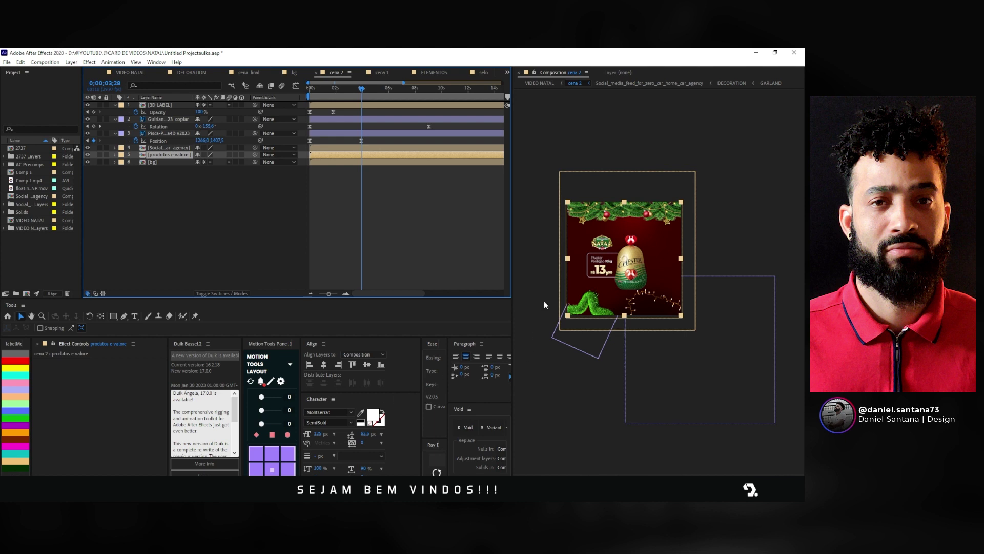
Step: Nudge the product precomp slightly right and down, then switch to VIDEO NATAL
scroll(640, 264, "up", 2)
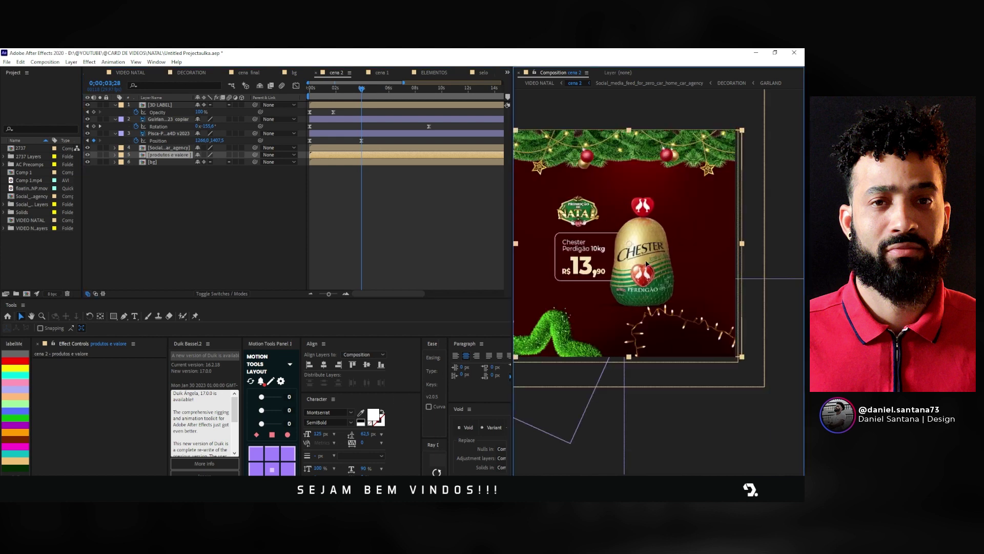
scroll(645, 264, "down", 2)
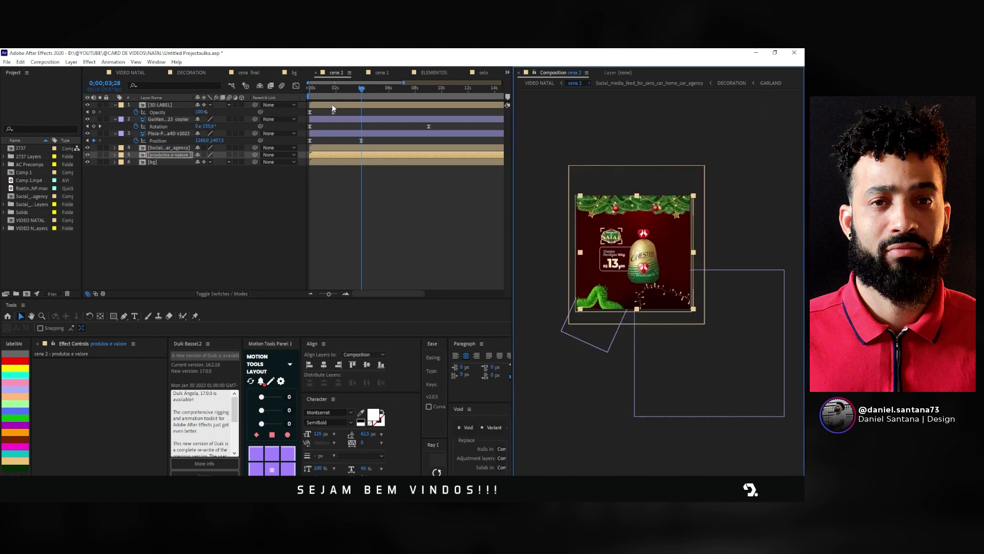
left_click(610, 237)
scroll(596, 204, "up", 2)
scroll(616, 292, "up", 2)
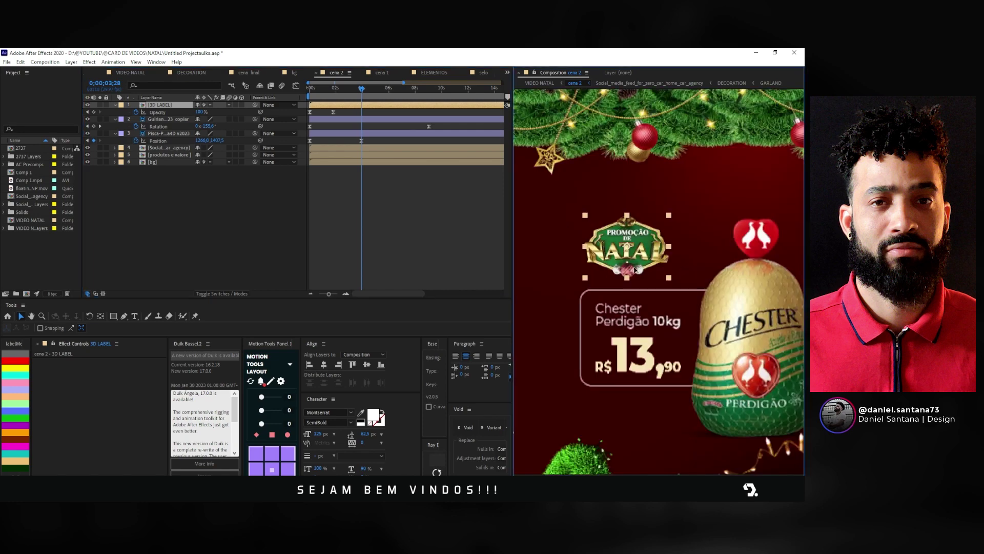
scroll(642, 270, "down", 3)
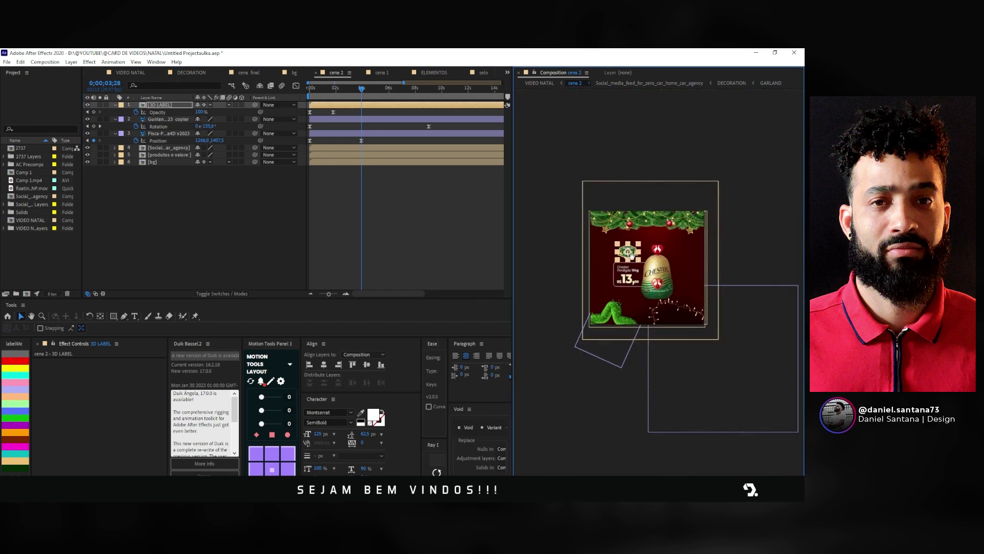
scroll(621, 267, "up", 2)
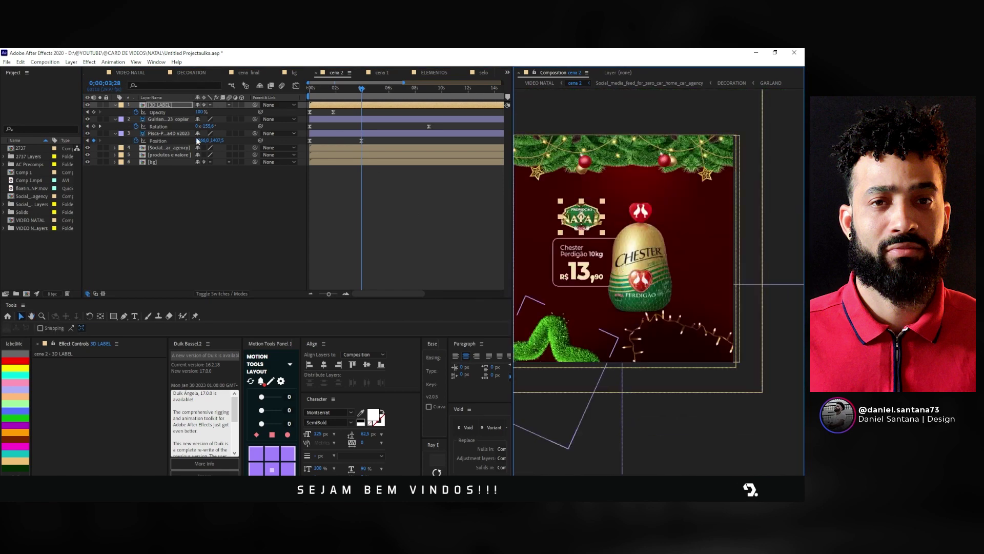
left_click(168, 154)
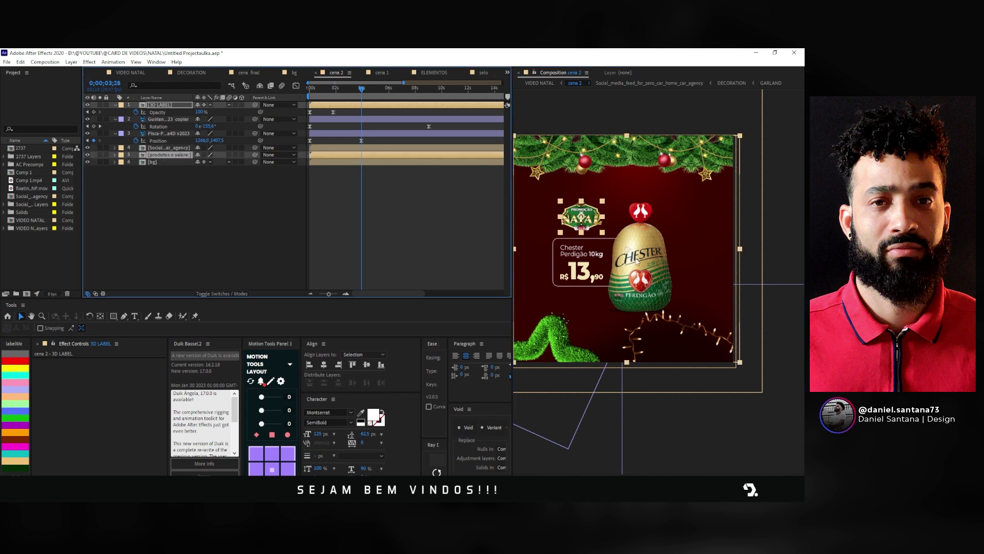
left_click_drag(626, 258, 670, 249)
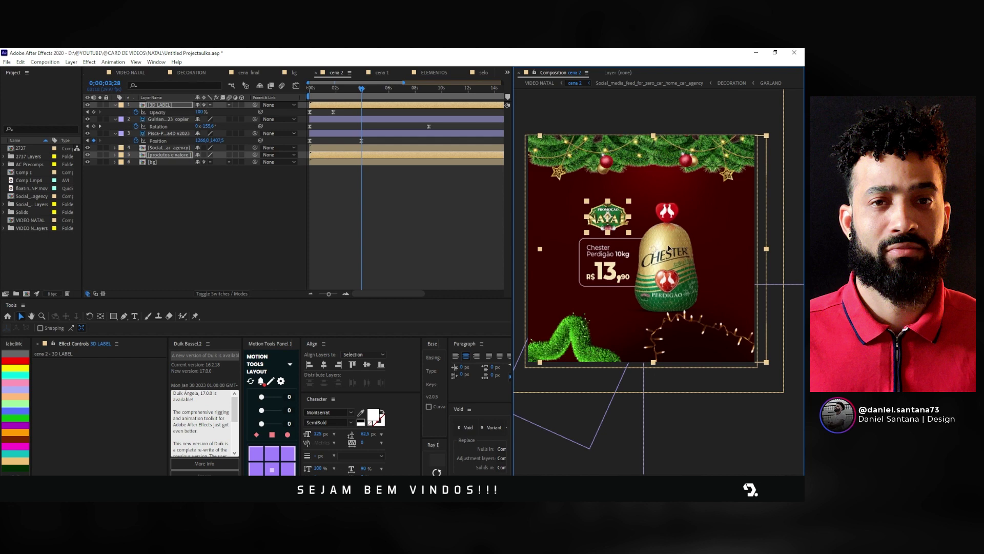
left_click_drag(669, 248, 669, 254)
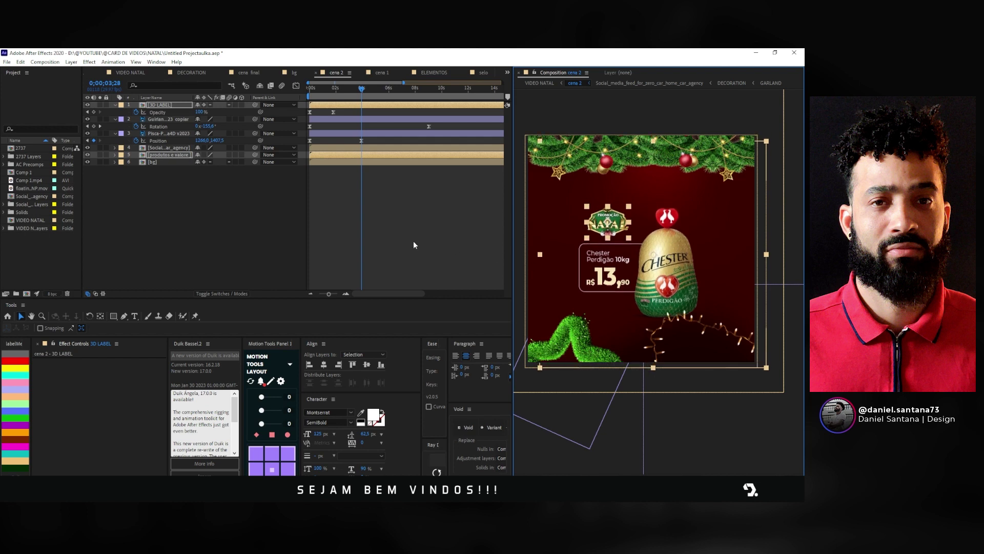
left_click(140, 73)
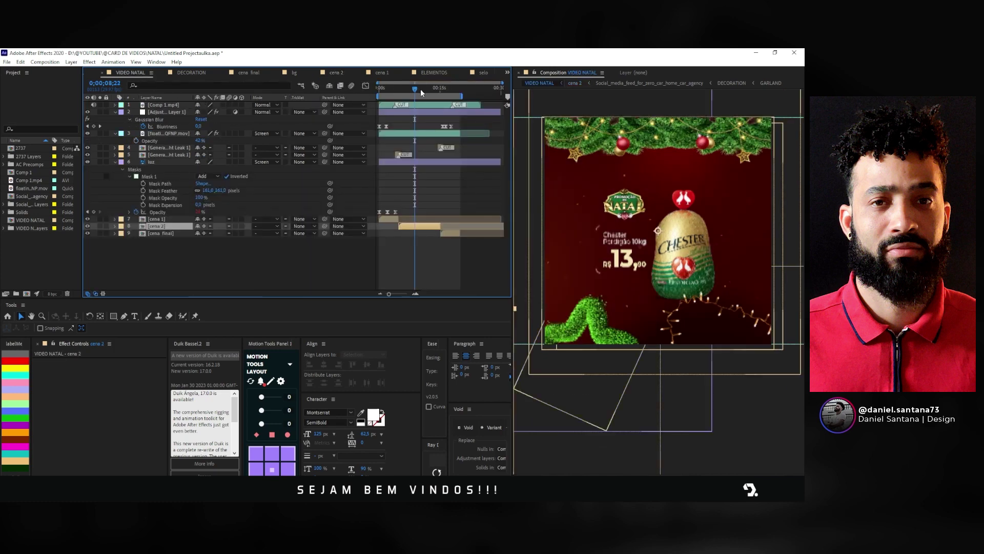
Step: Scrub VIDEO NATAL through the cena 2 frames around 5 seconds and save the project
mouse_move(421, 88)
left_mouse_down()
mouse_move(394, 99)
mouse_move(460, 105)
mouse_move(415, 107)
left_mouse_up()
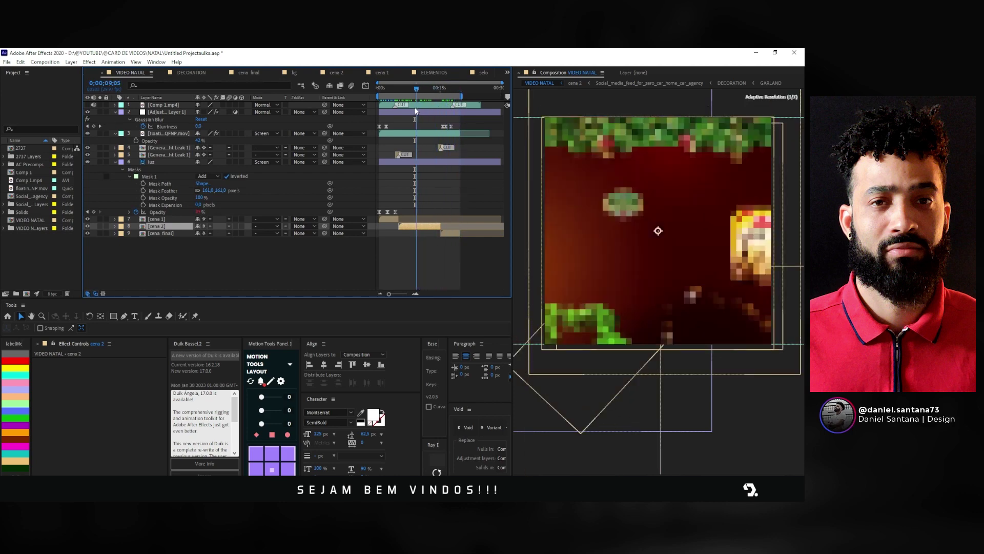
left_click(311, 281)
key("ctrl+s")
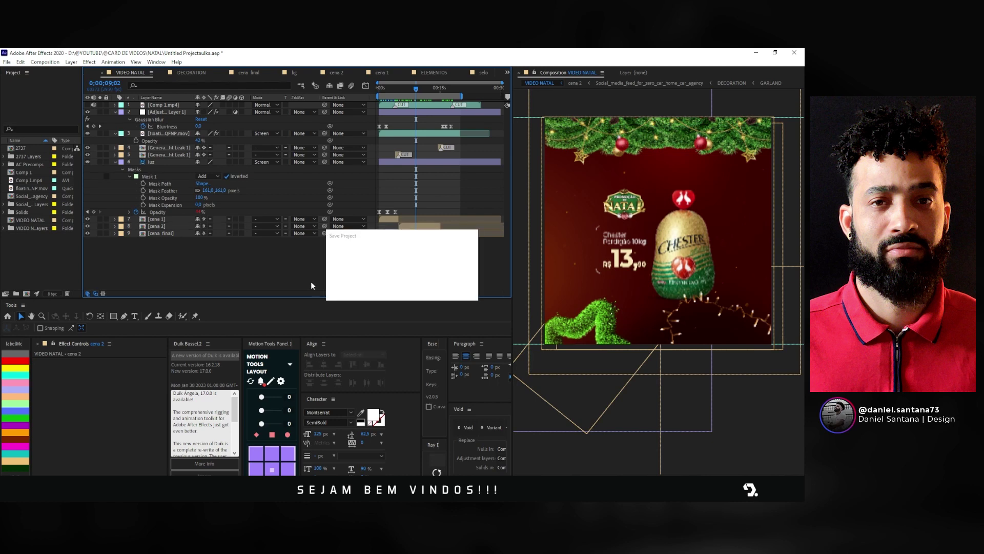